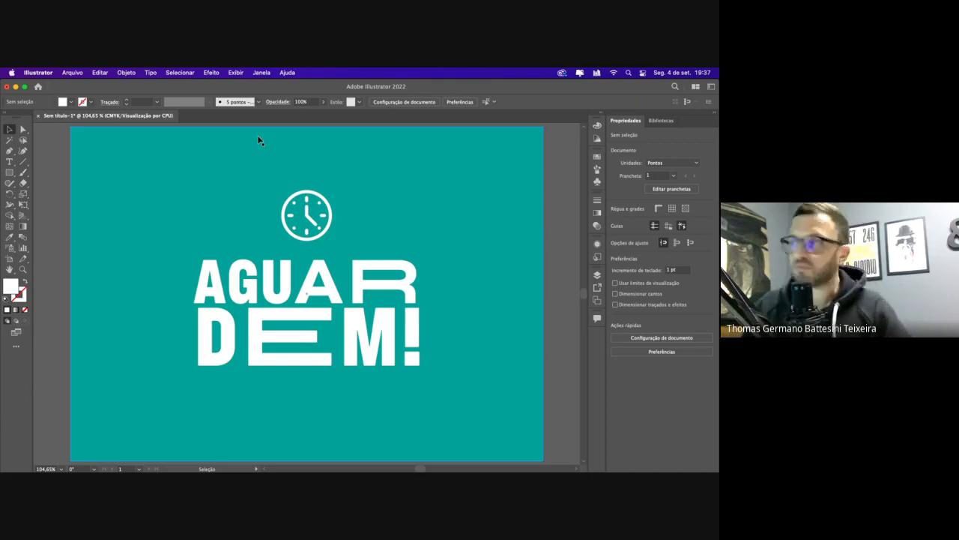
Close the untitled "AGUARDEM!" document without saving its changes
click(38, 116)
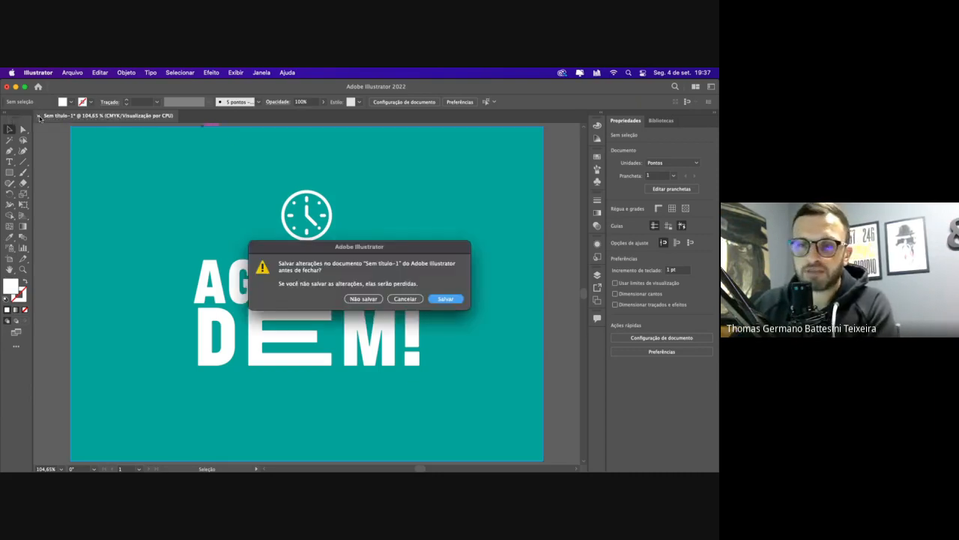
click(377, 299)
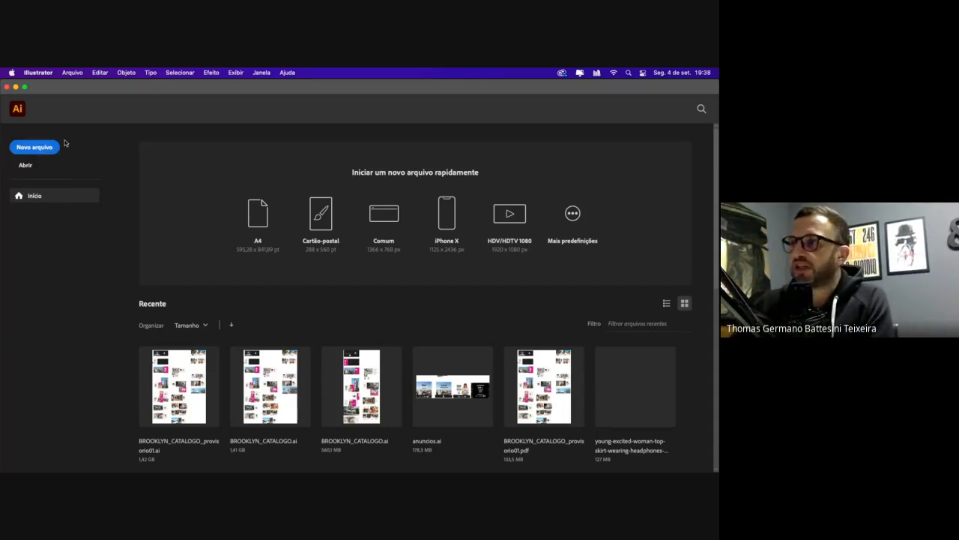
Browse the recent files, sort them by name (Nome), and return the sorting to size (Tamanho)
scroll(241, 324, down, 3)
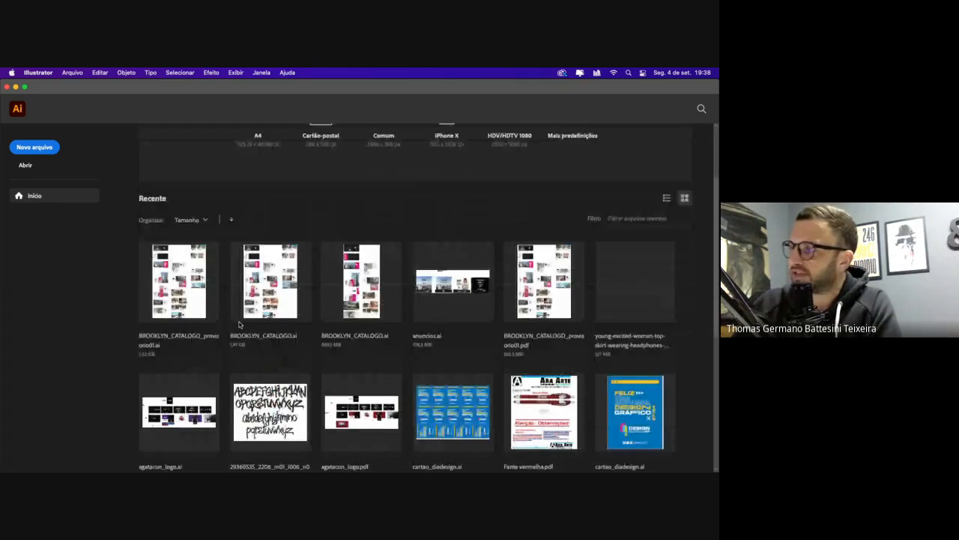
scroll(240, 323, down, 1)
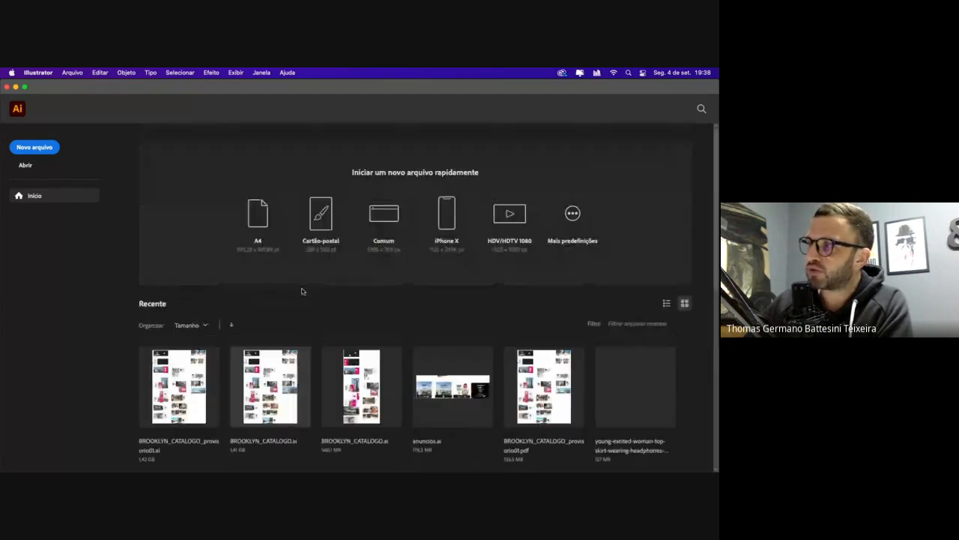
scroll(303, 292, up, 3)
scroll(270, 302, down, 4)
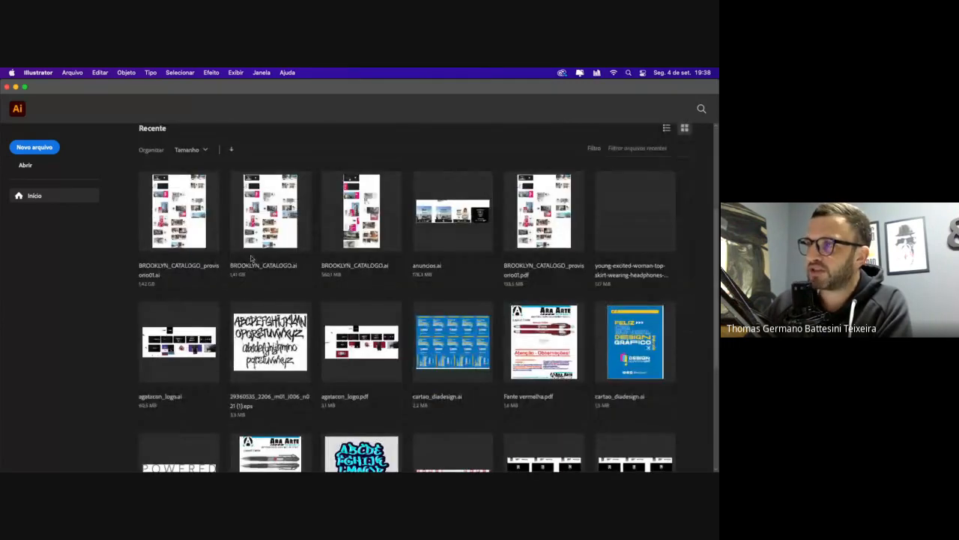
scroll(210, 150, up, 4)
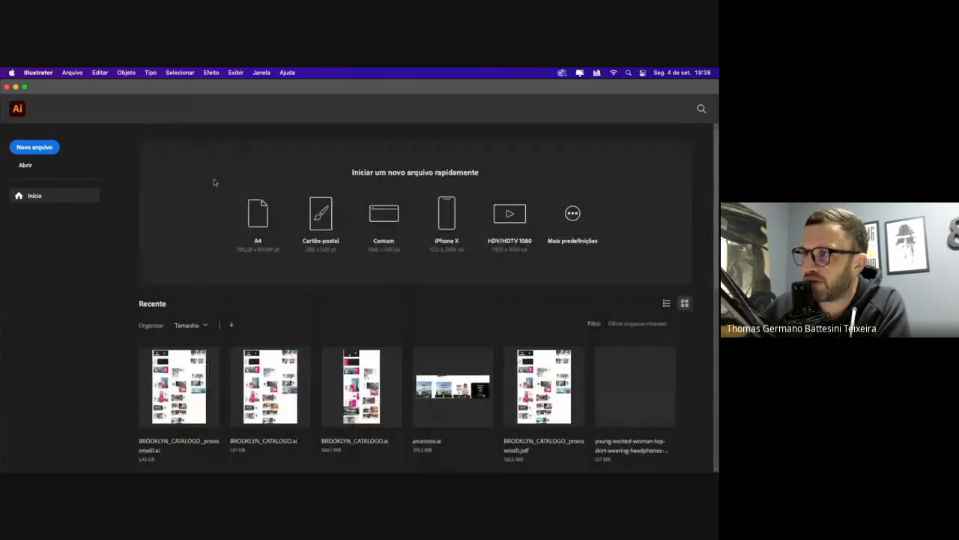
click(189, 324)
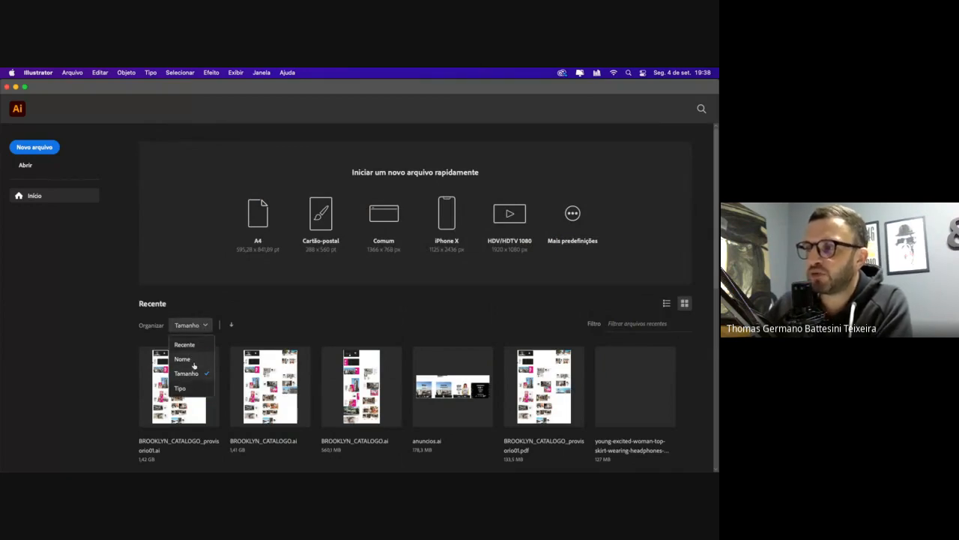
click(193, 360)
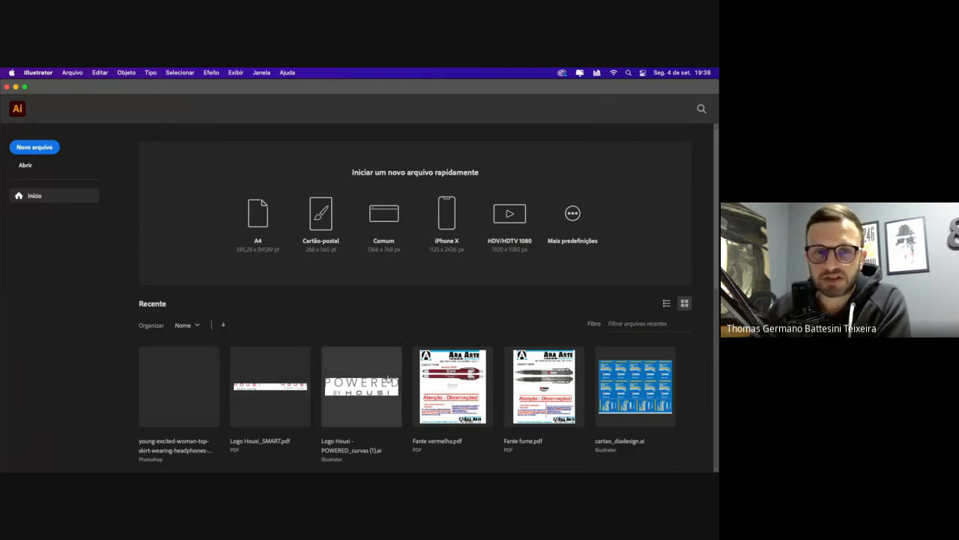
click(185, 324)
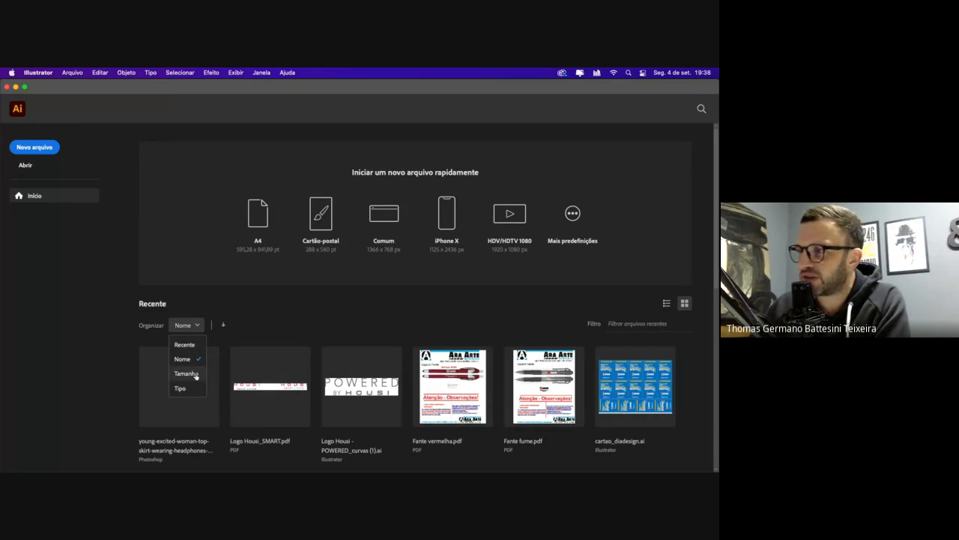
click(195, 374)
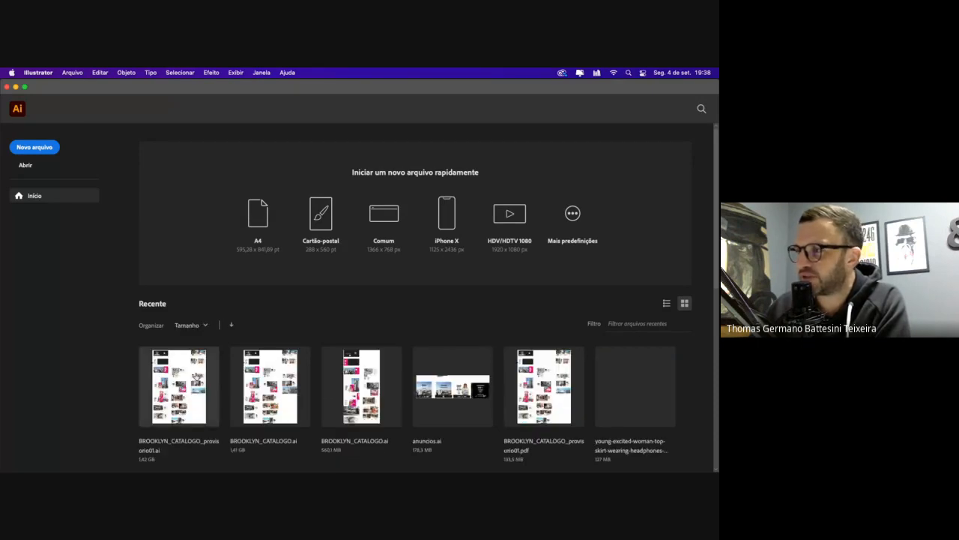
click(199, 325)
click(267, 315)
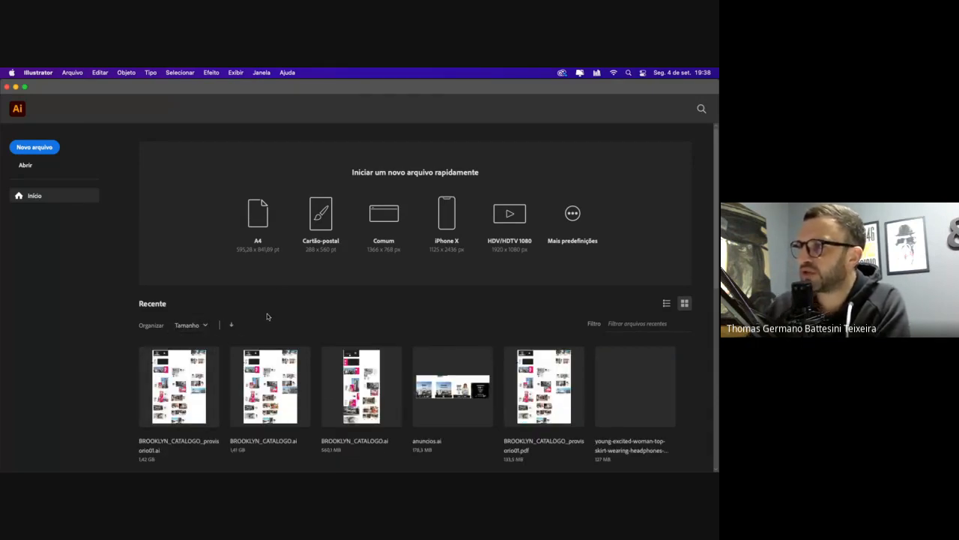
Review the 1000 x 1000 px, Comum and Web-Grande presets for a new document, and close the setup without creating one
click(32, 150)
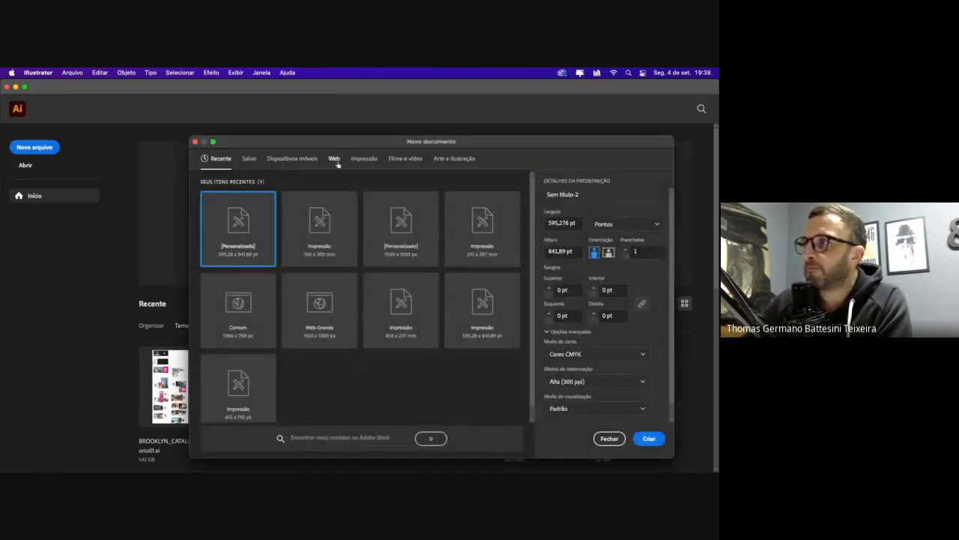
click(390, 219)
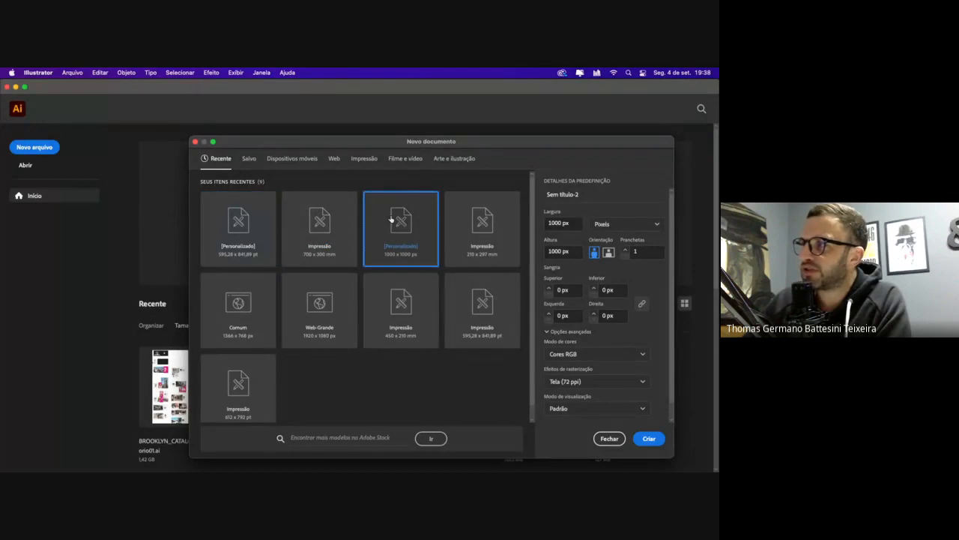
click(253, 310)
click(310, 304)
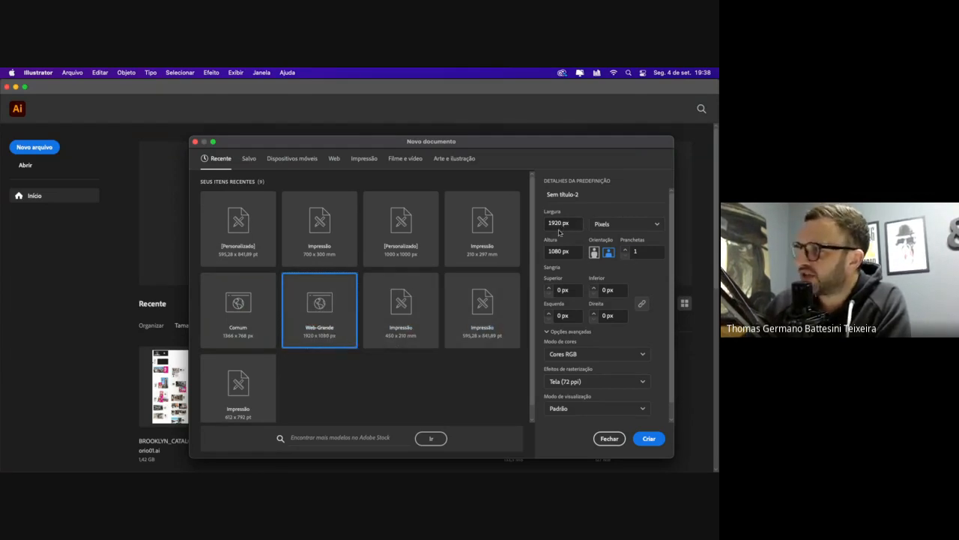
click(633, 252)
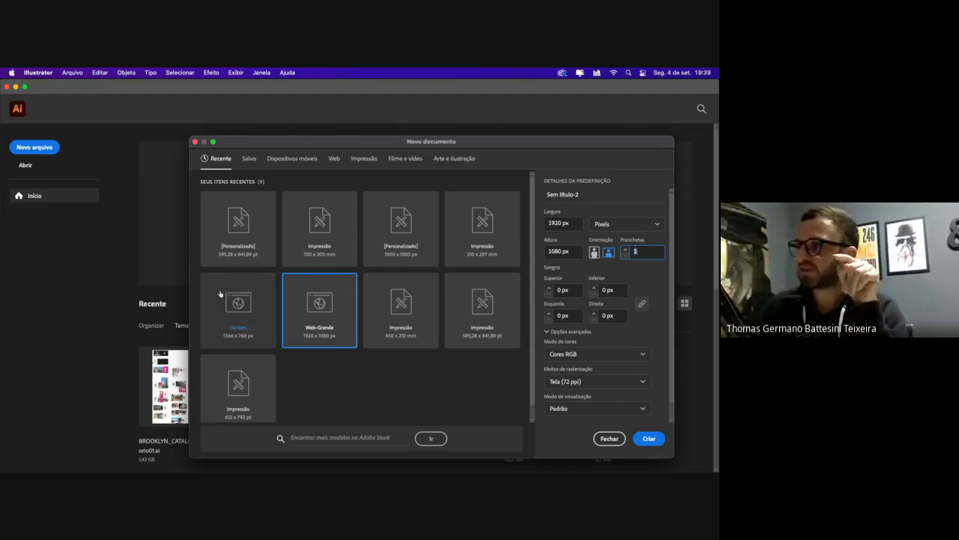
click(611, 439)
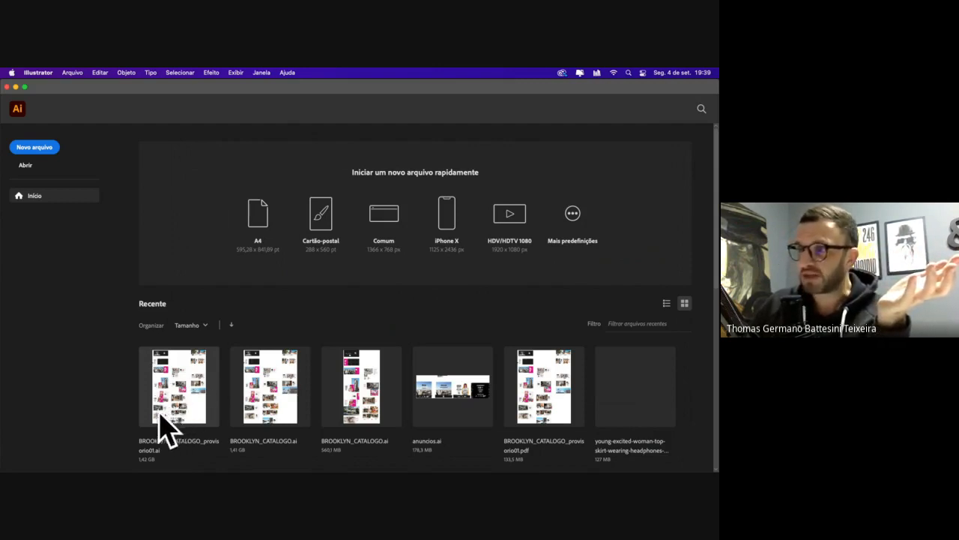
Open the recent file agatacon_logo.ai and examine its cover, Atributos and Tipografia artboards
scroll(359, 399, down, 5)
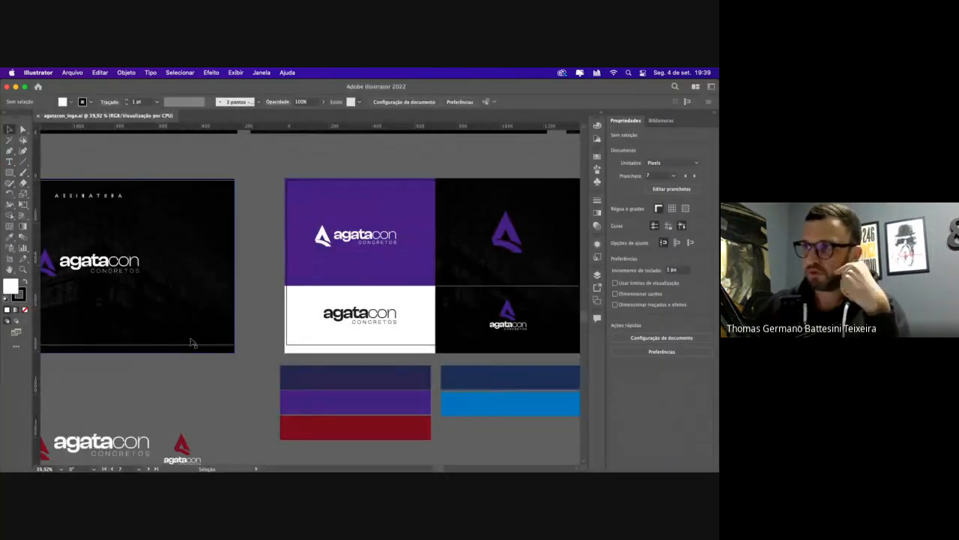
scroll(193, 343, left, 6)
scroll(192, 343, left, 5)
scroll(193, 343, up, 10)
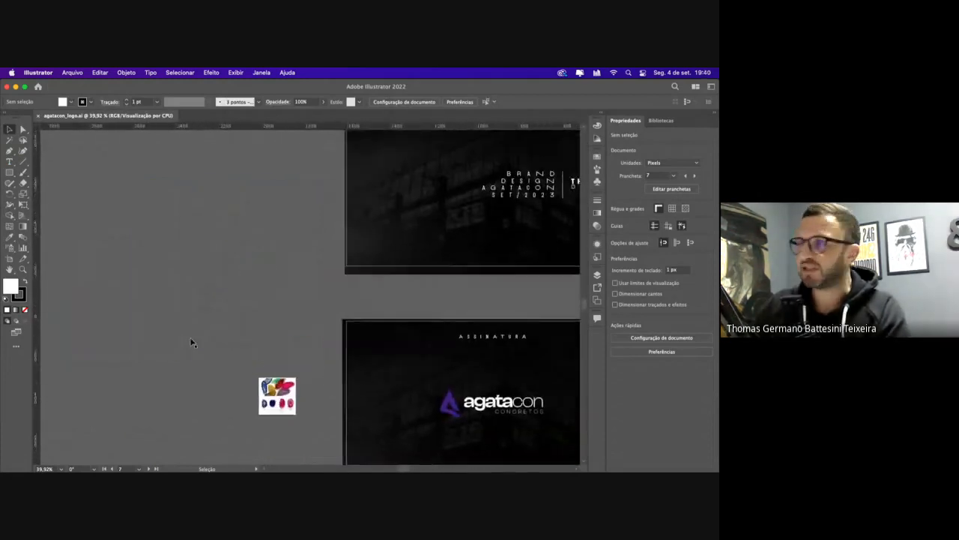
scroll(192, 343, right, 10)
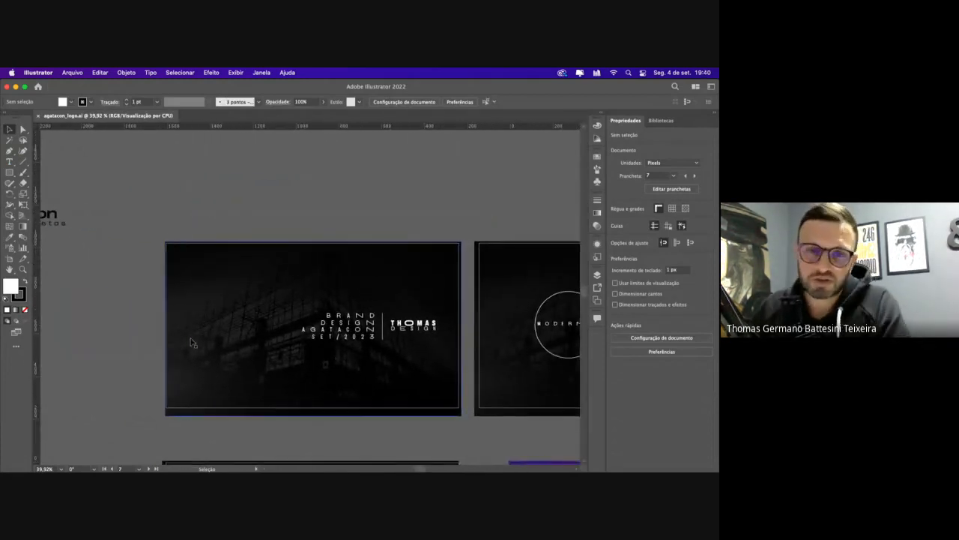
scroll(193, 342, right, 10)
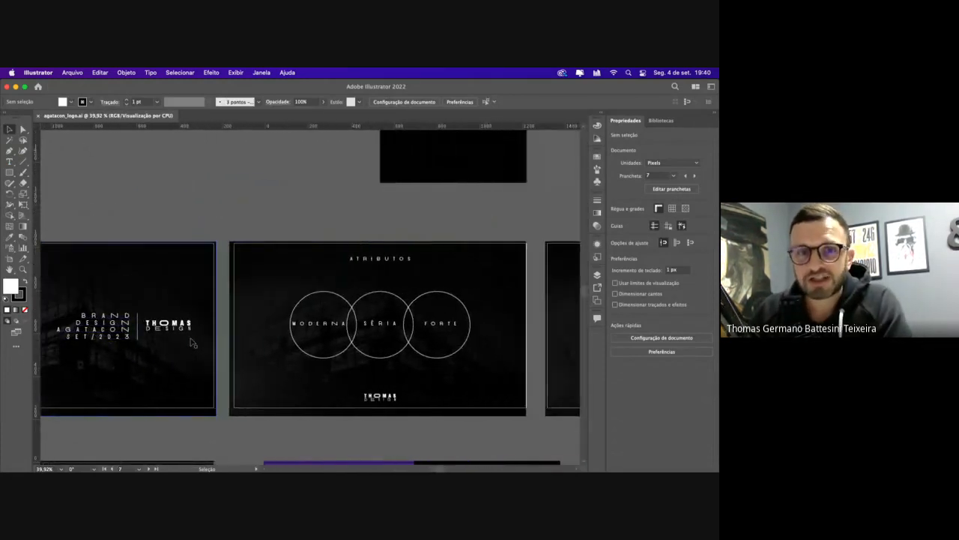
scroll(193, 342, right, 6)
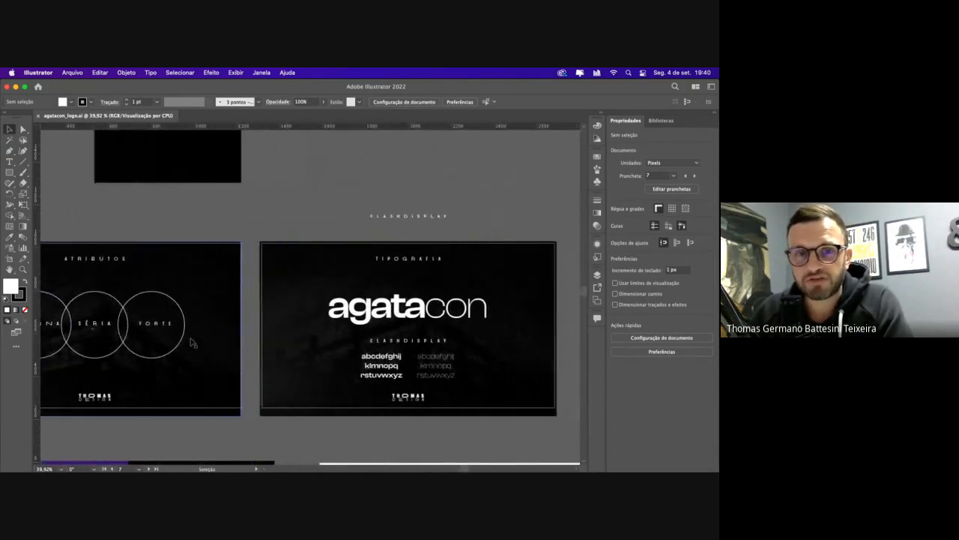
scroll(192, 342, left, 10)
scroll(193, 342, left, 6)
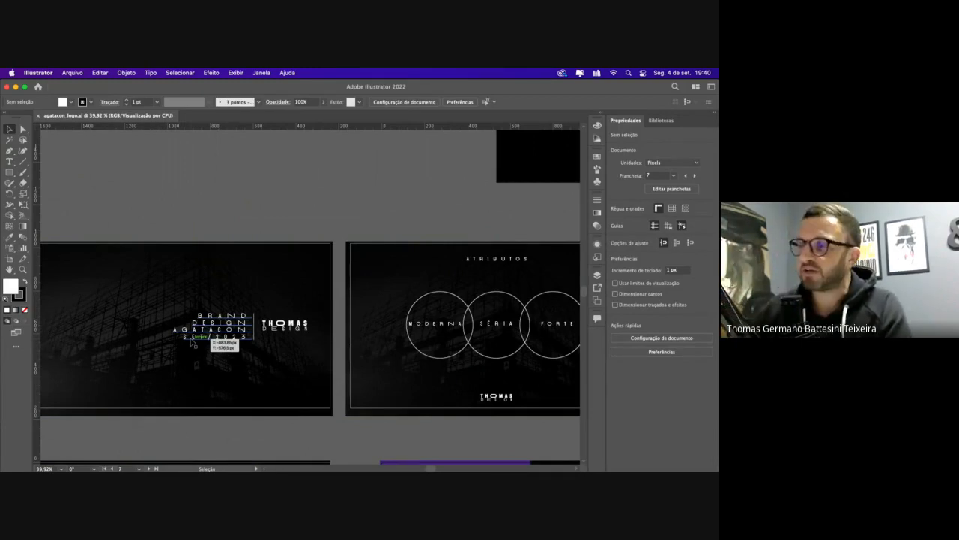
Examine the signature, colour version, mockup, type customization and symbol artboards, and close agatacon_logo.ai
scroll(198, 342, down, 5)
scroll(213, 341, left, 2)
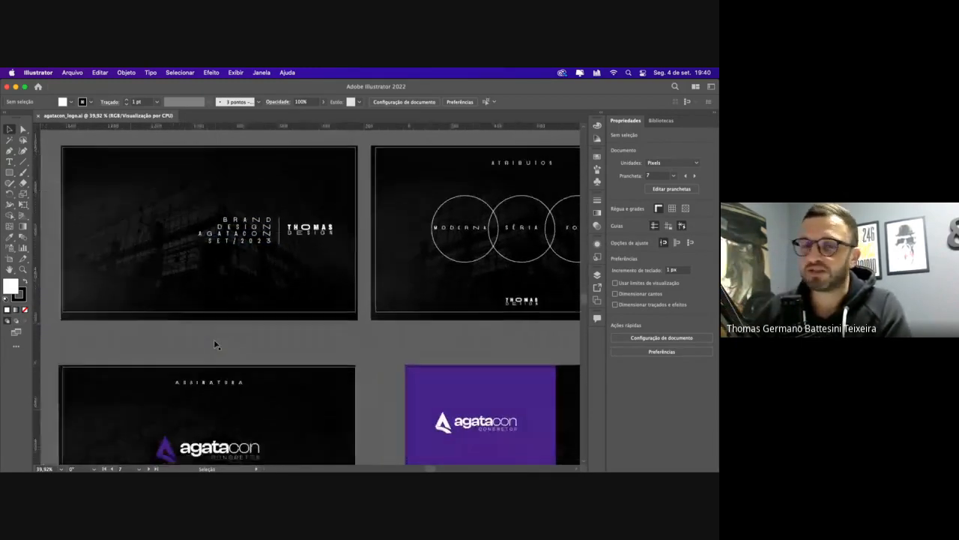
scroll(215, 343, down, 5)
scroll(215, 343, right, 10)
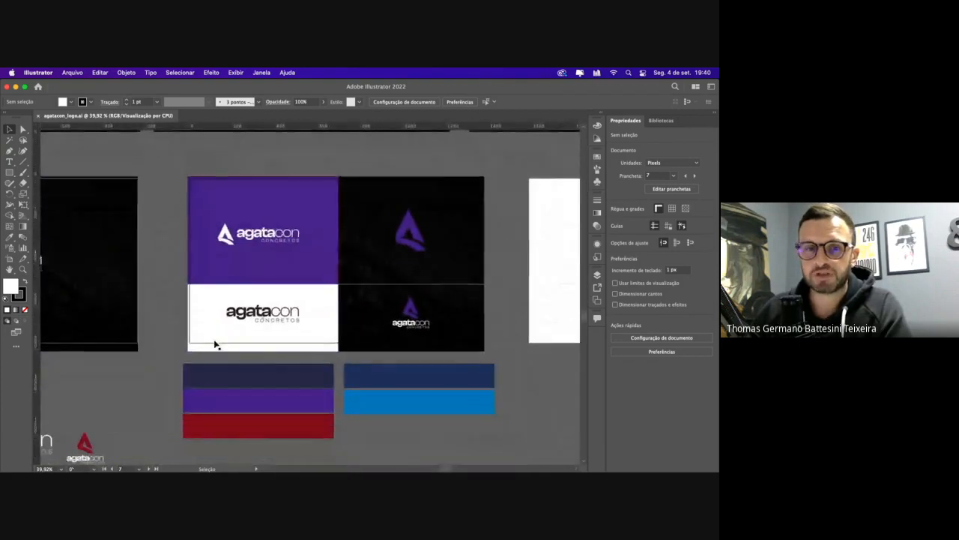
scroll(215, 344, right, 15)
scroll(215, 344, up, 3)
scroll(215, 344, down, 2)
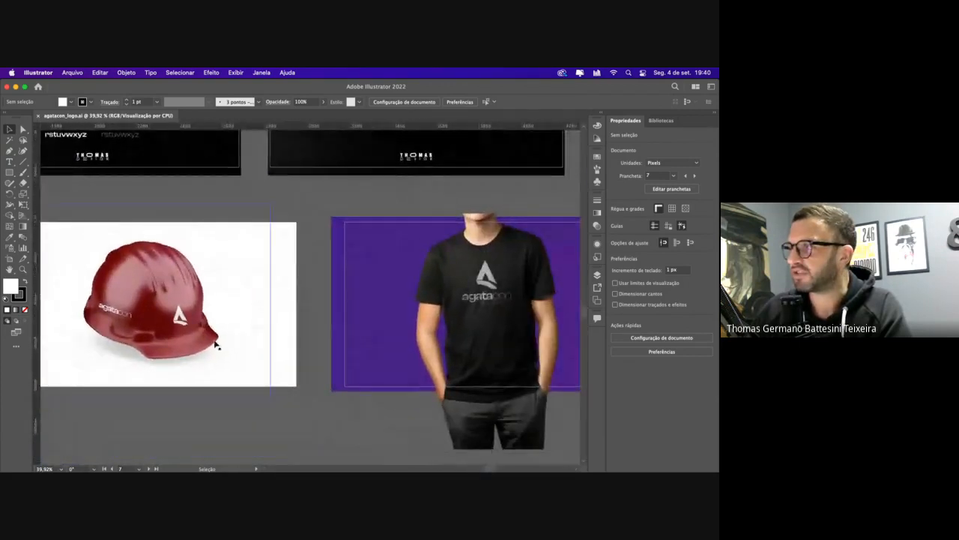
scroll(215, 344, up, 6)
scroll(215, 344, right, 5)
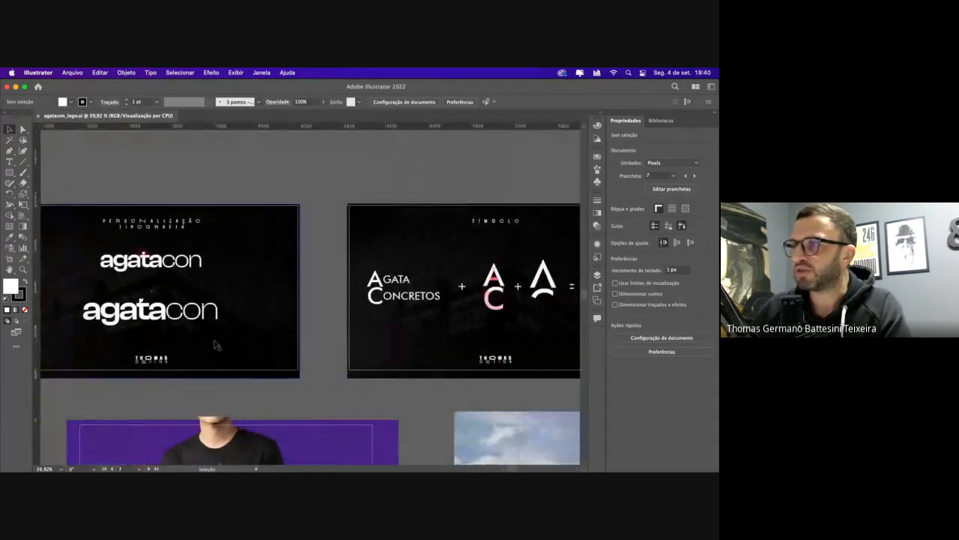
scroll(216, 345, left, 2)
scroll(215, 344, right, 5)
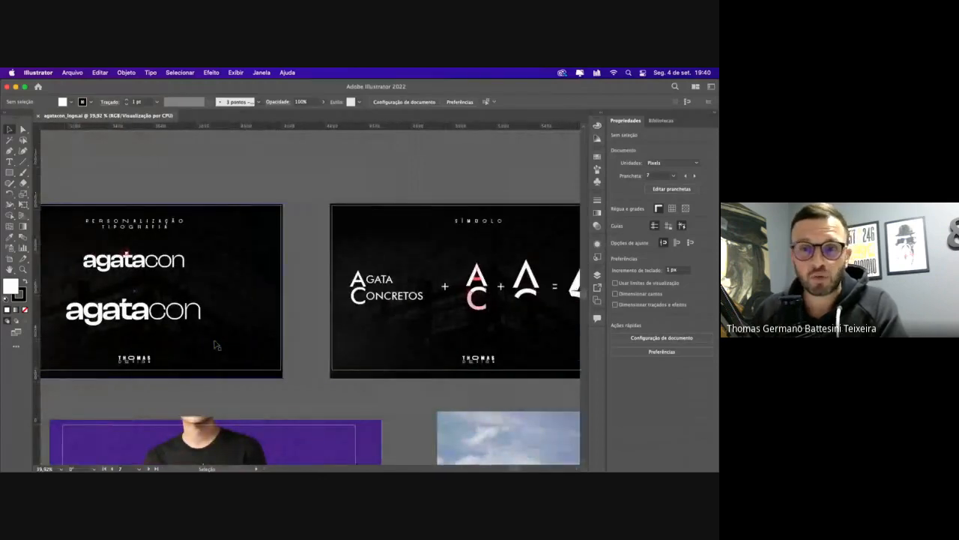
scroll(215, 344, left, 18)
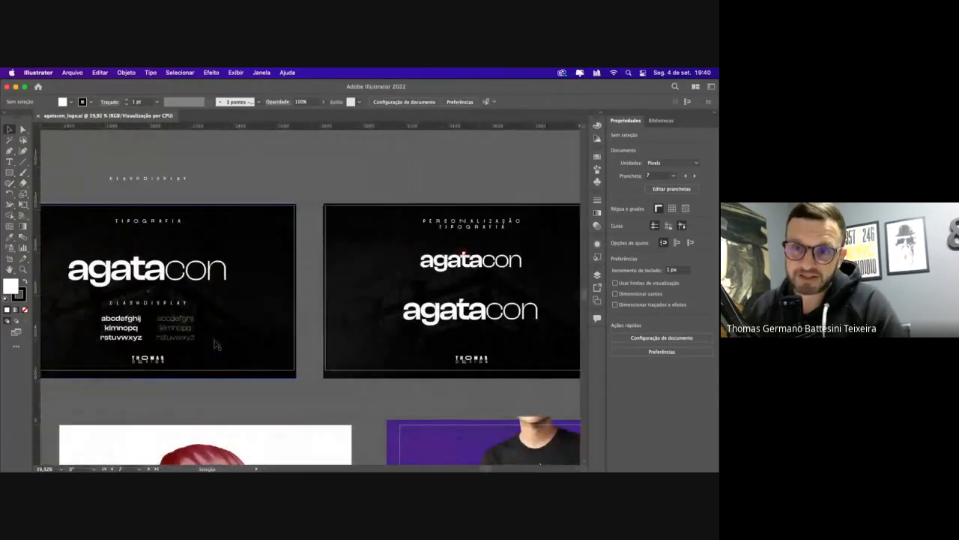
click(38, 117)
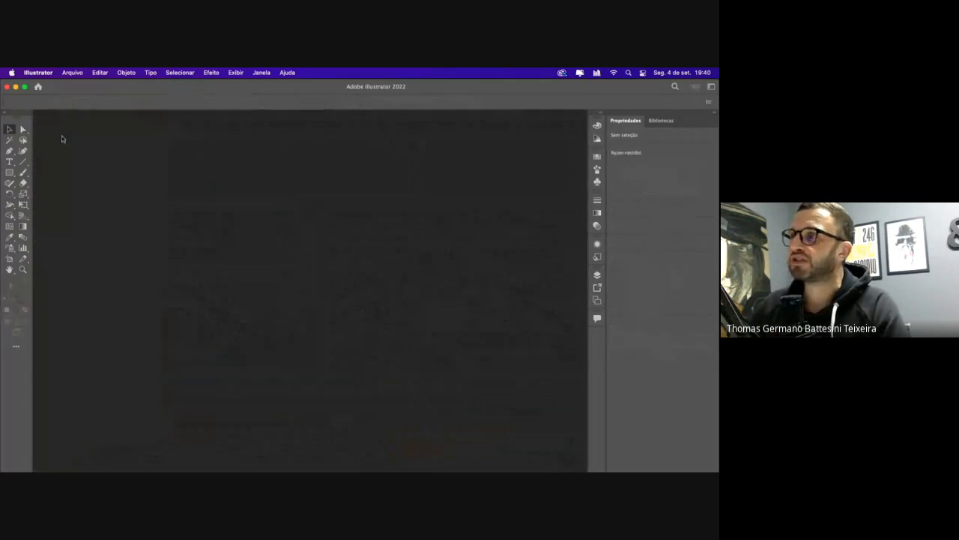
Create a document from the recent Web-Grande 1920 x 1080 px preset and close it again
click(36, 148)
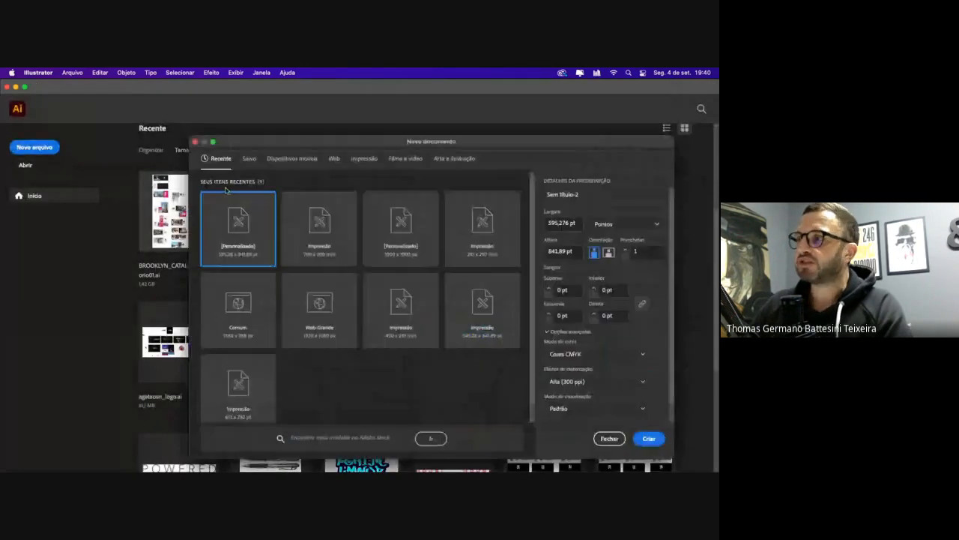
click(339, 317)
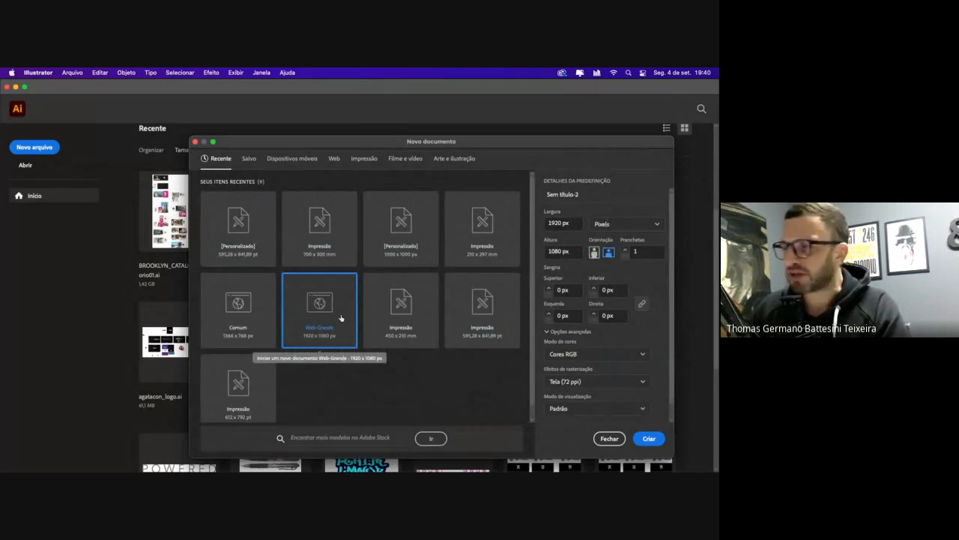
double_click(338, 318)
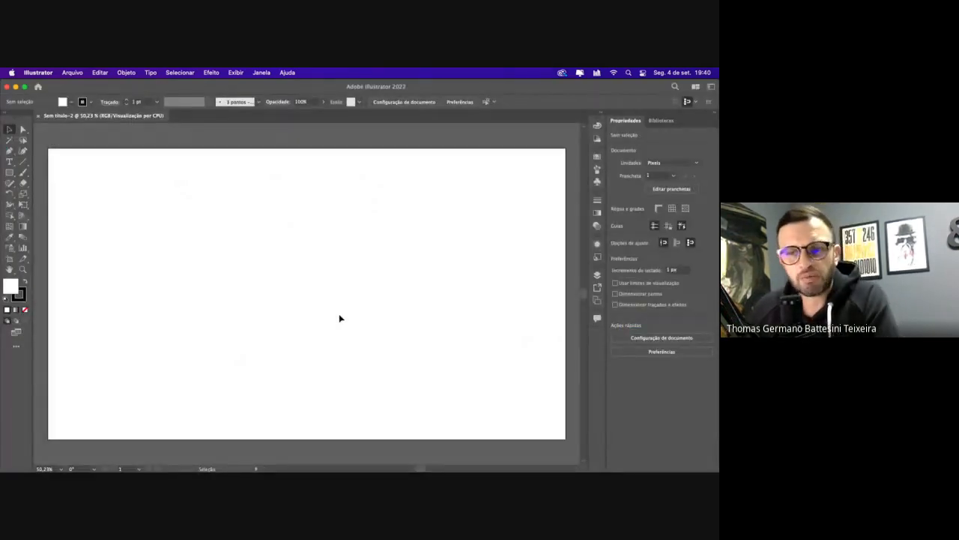
click(38, 115)
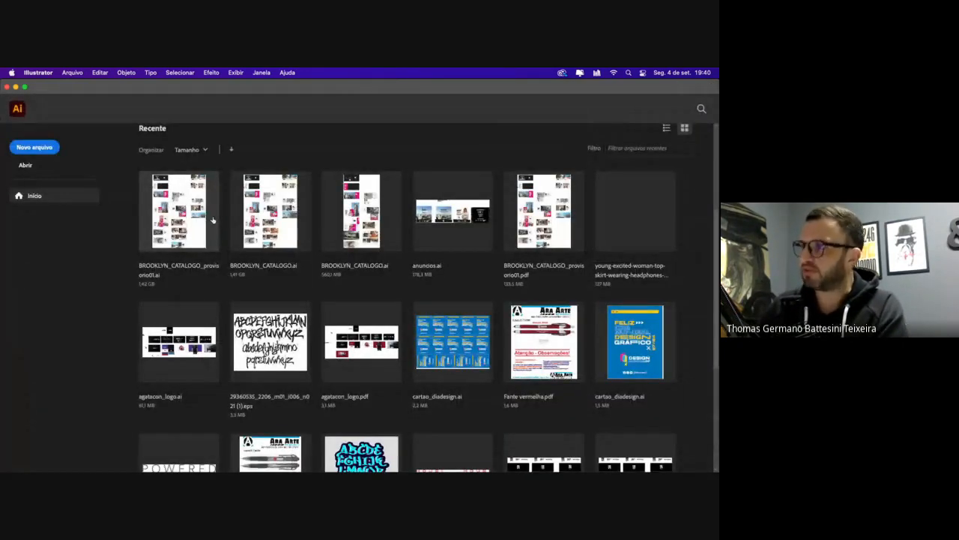
Start a new Web-Grande document, try portrait orientation at 1080 x 1920 px, and switch back to landscape
key(super+n)
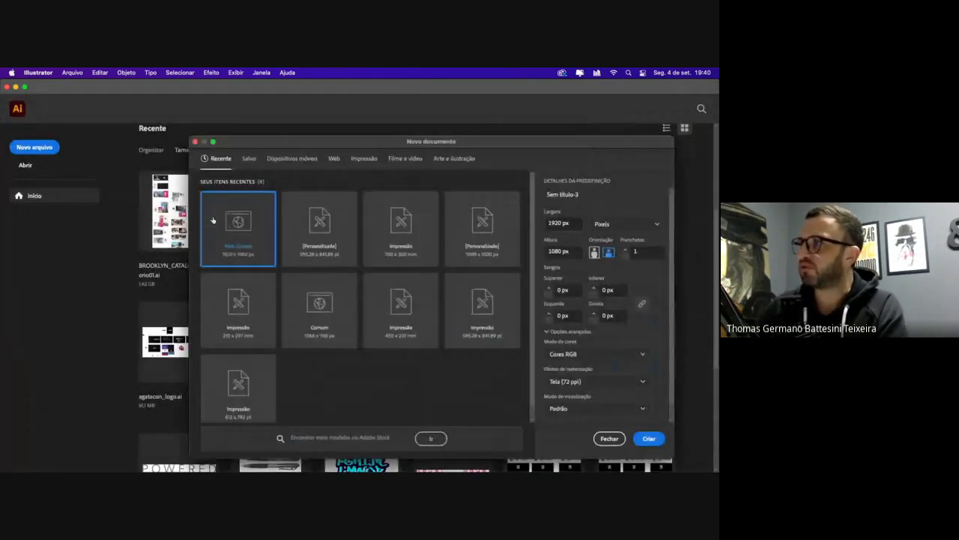
click(634, 252)
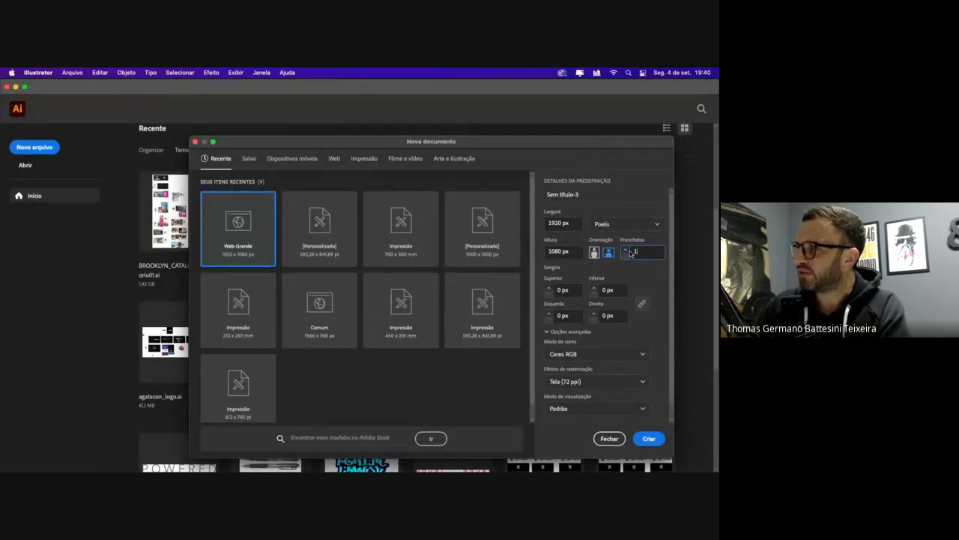
click(594, 252)
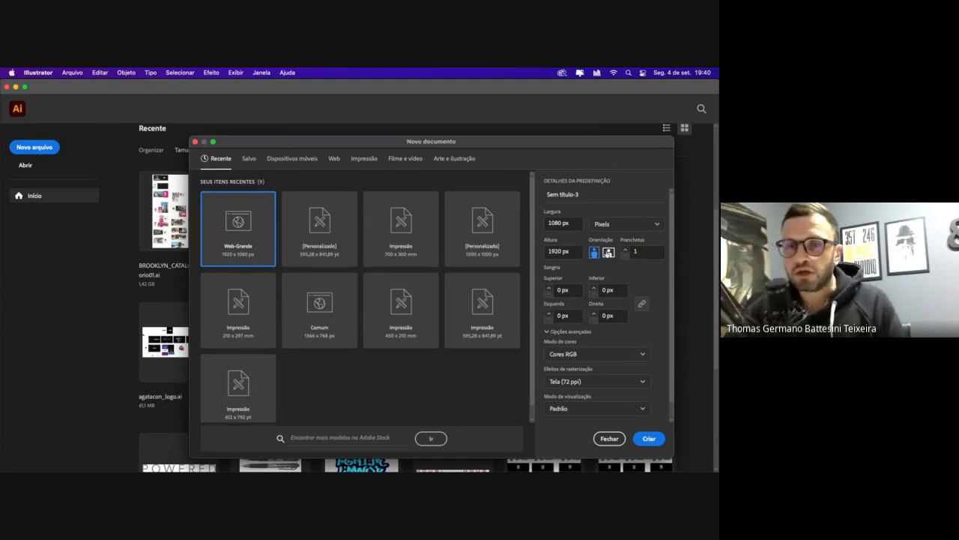
click(608, 253)
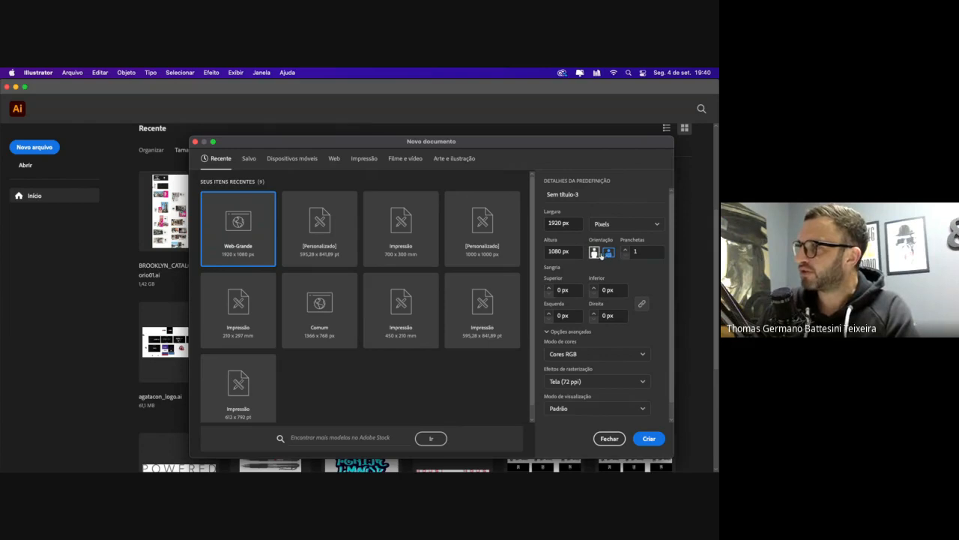
Try 7 and 99999999 as the artboard count for the new document, and set it back to 1
click(624, 252)
text(4)
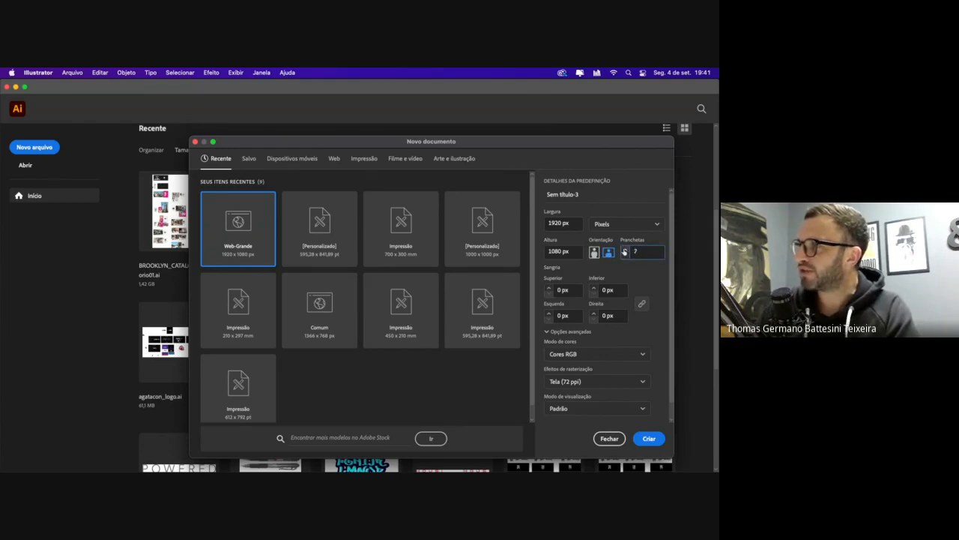
click(624, 249)
text(99999999)
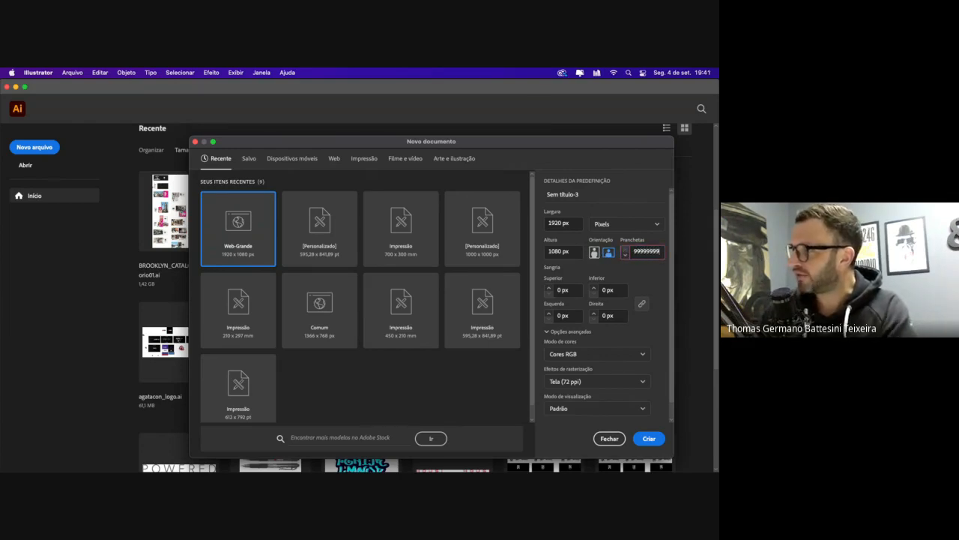
key(Tab)
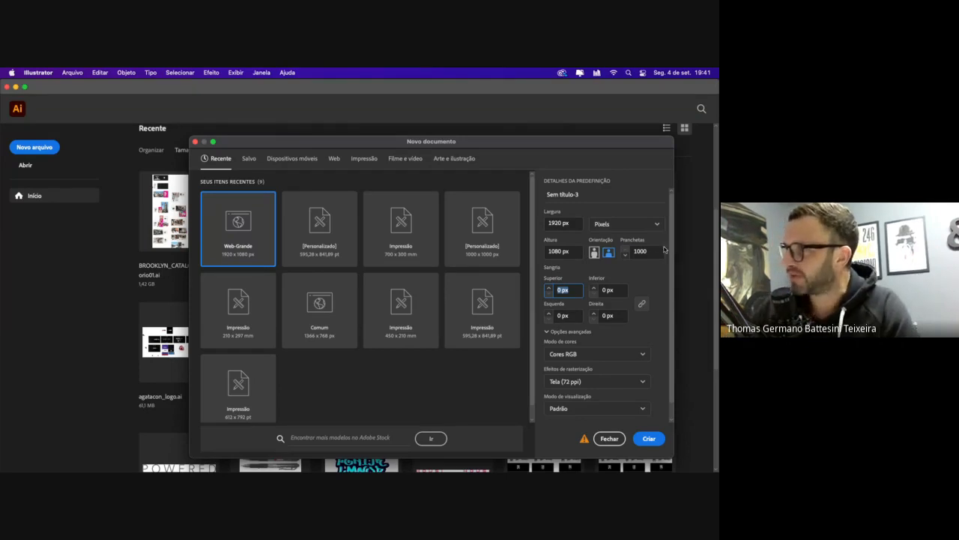
click(636, 251)
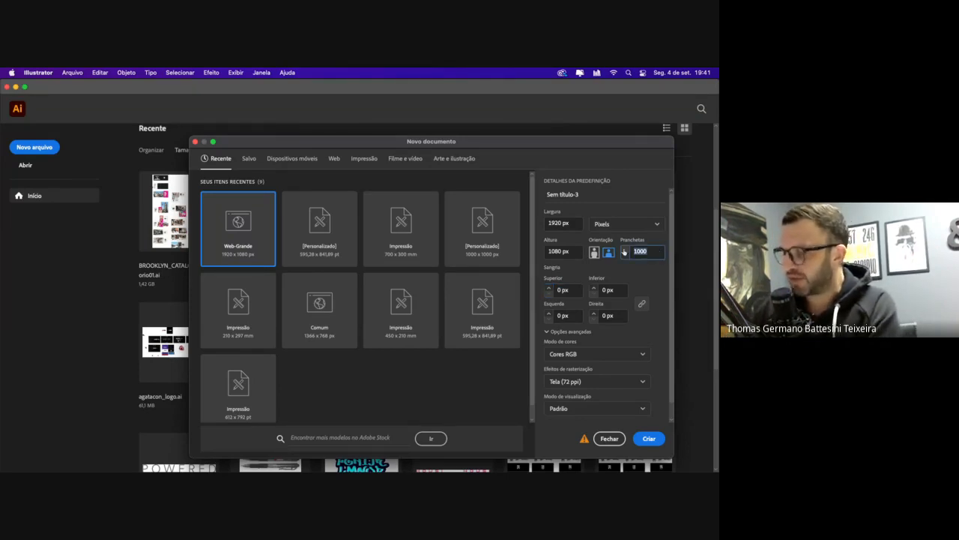
text(1)
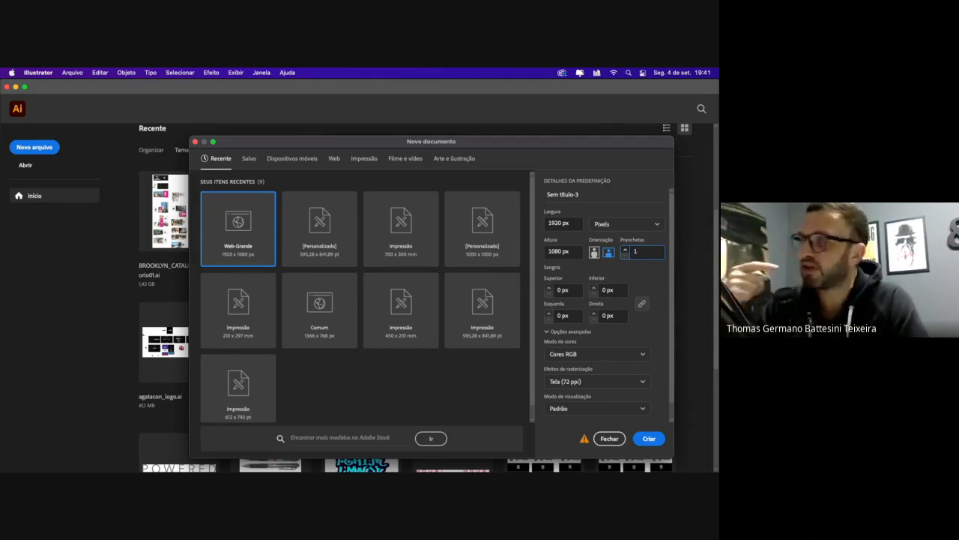
Create the 1920 x 1080 px document with 3 artboards and close it again
click(626, 249)
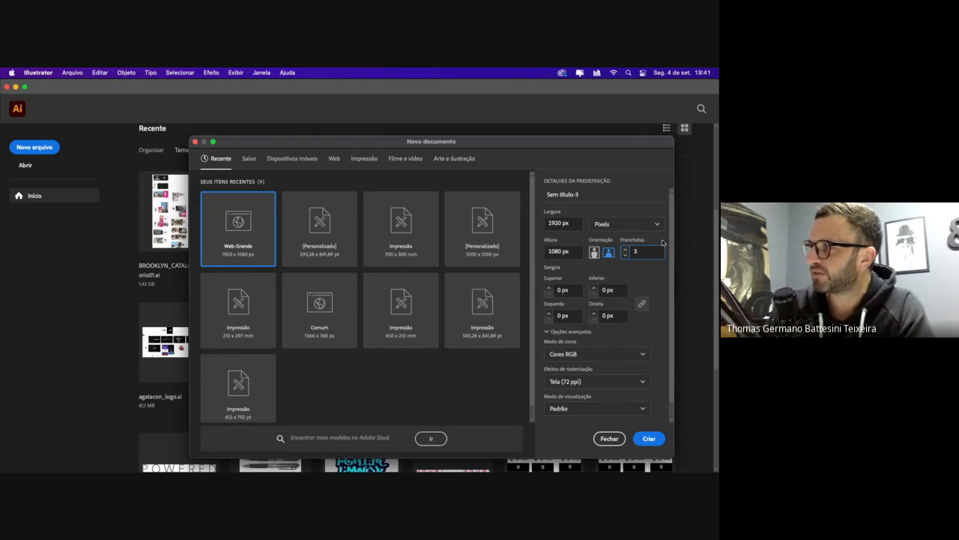
click(648, 440)
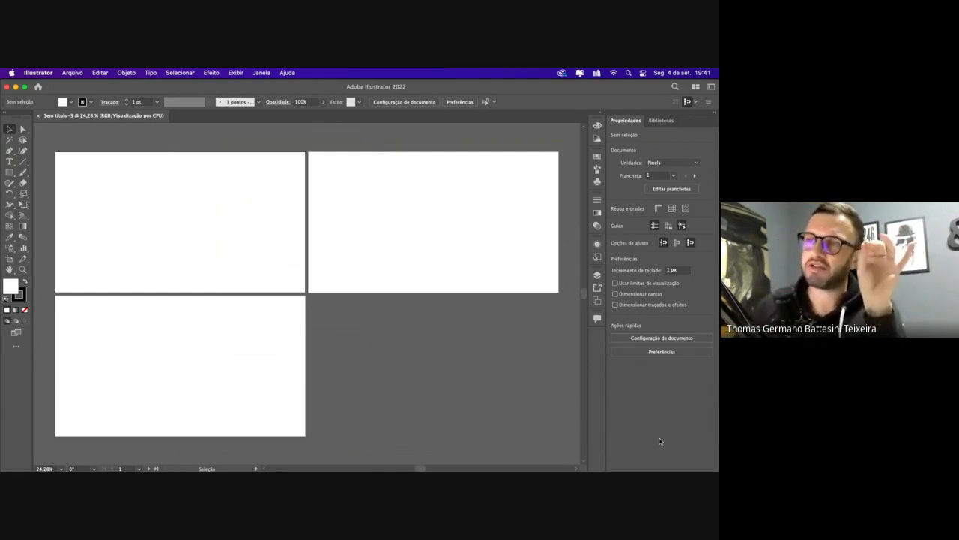
click(37, 115)
Create a landscape Web-Grande document of 1920 x 1080 px with a single artboard
key(super+n)
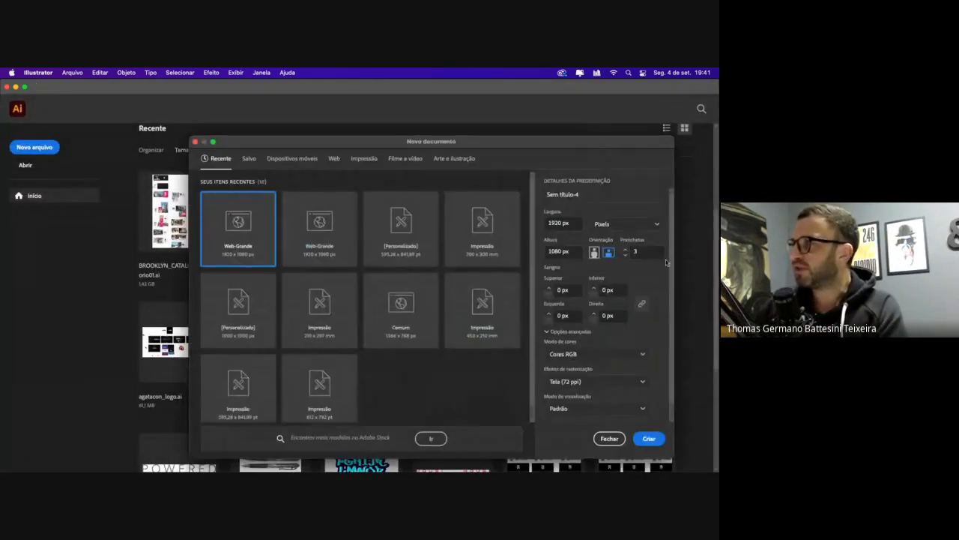
click(650, 255)
click(627, 256)
click(626, 257)
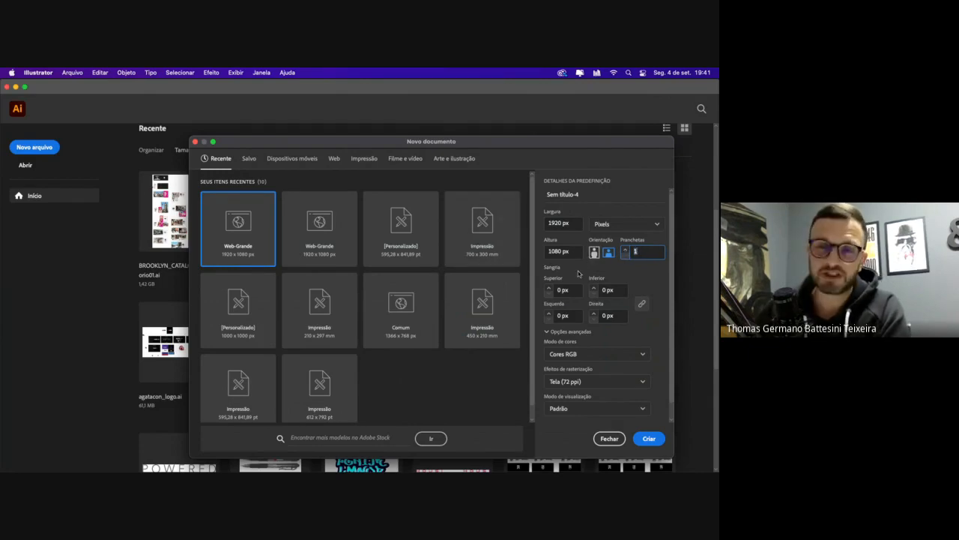
click(649, 438)
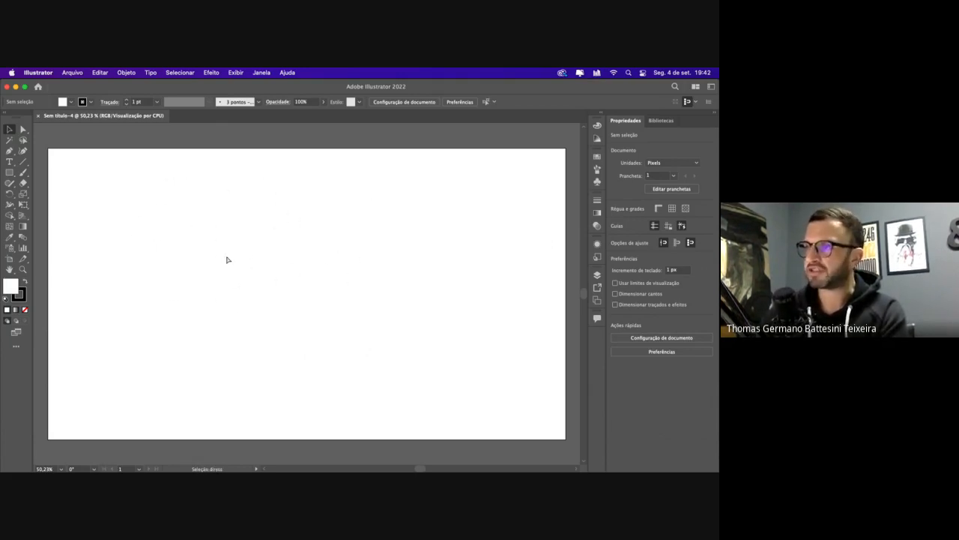
Activate the Artboard tool (Ferramenta Prancheta) to edit Prancheta 1
key(super+minus)
drag(236, 253, 133, 209)
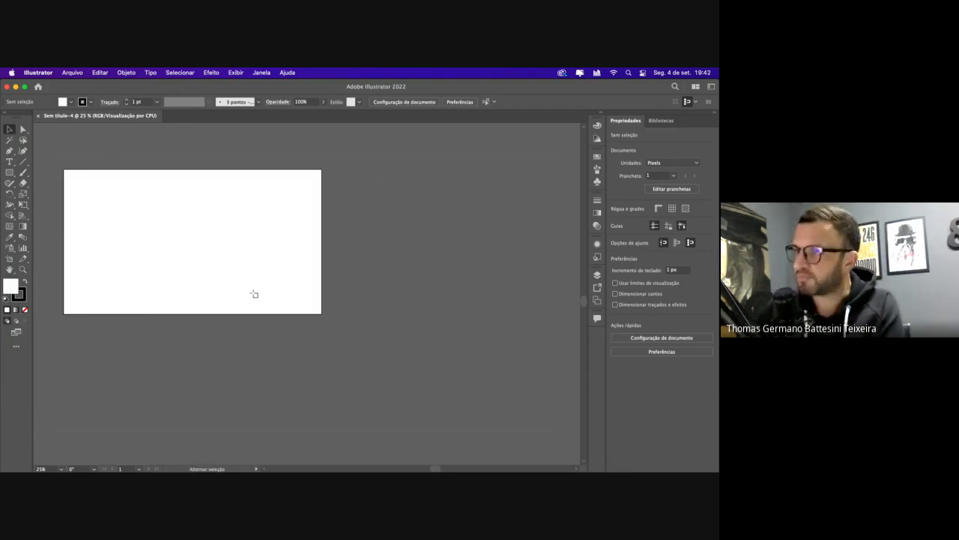
key(shift+o)
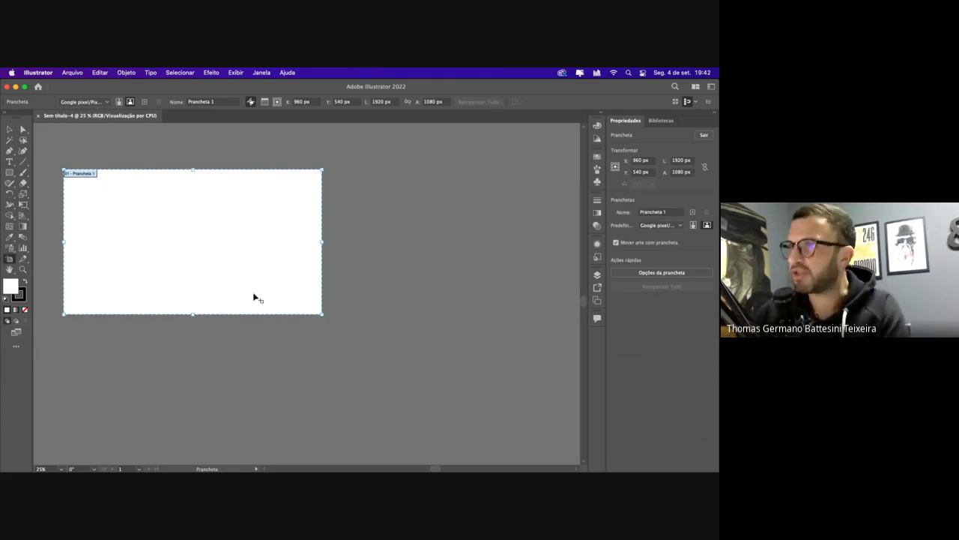
click(9, 130)
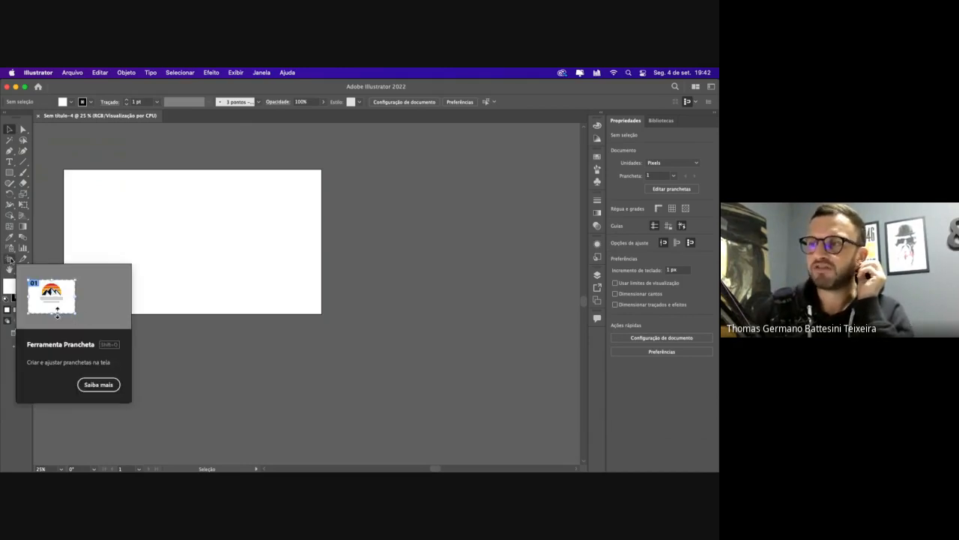
click(9, 260)
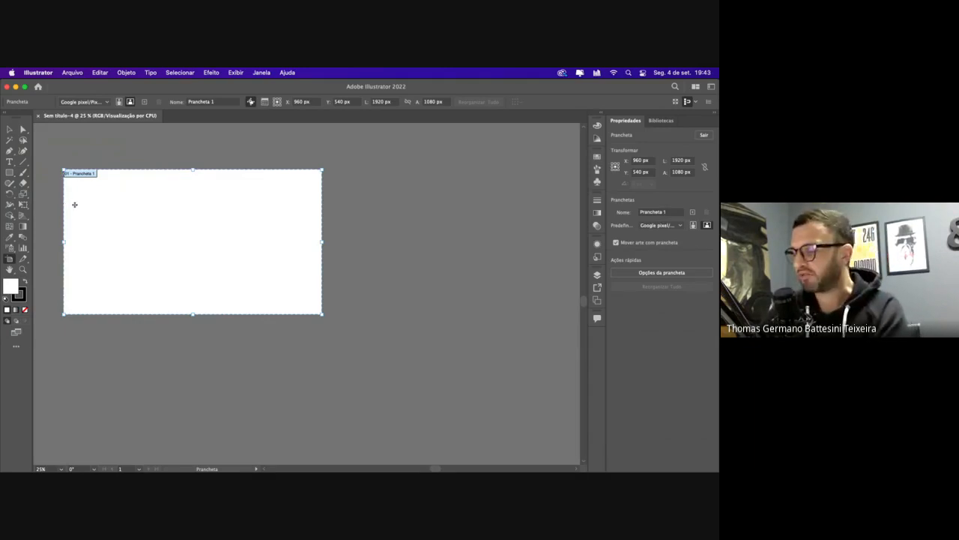
Resize Prancheta 1 freehand to about 1844 x 1504 px by moving its left and lower edges
key(super+0)
scroll(75, 205, left, 4)
scroll(75, 204, up, 1)
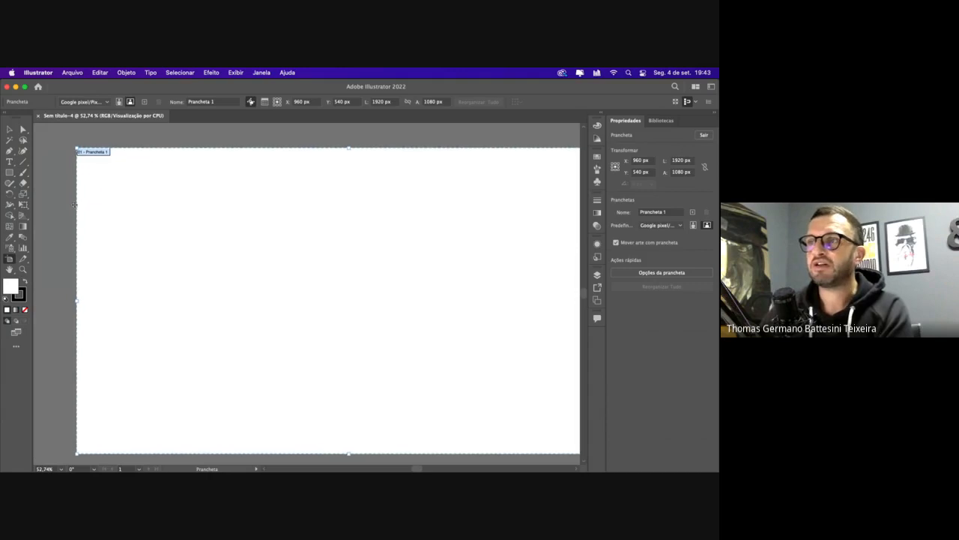
key(super+minus)
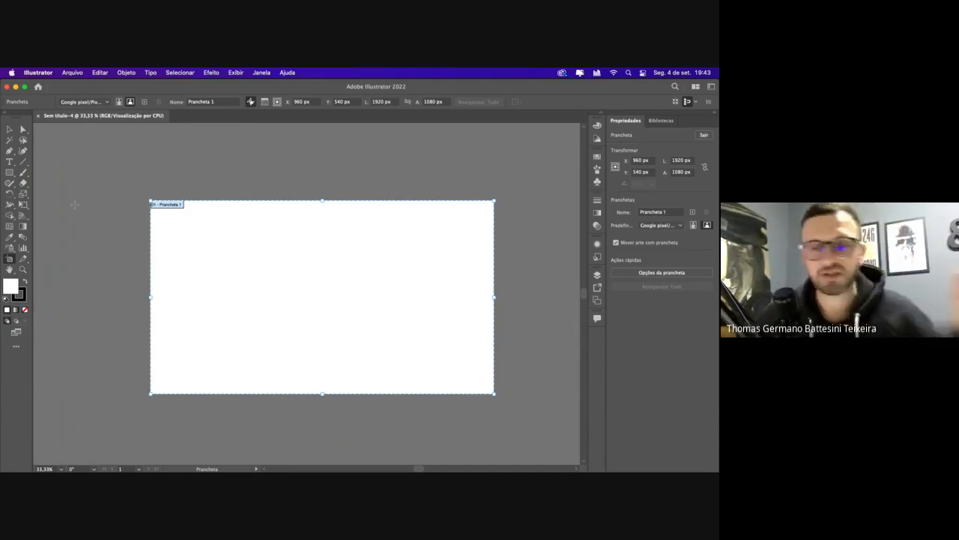
scroll(87, 204, right, 4)
scroll(87, 204, down, 1)
scroll(87, 204, right, 3)
scroll(87, 203, down, 2)
scroll(86, 203, left, 1)
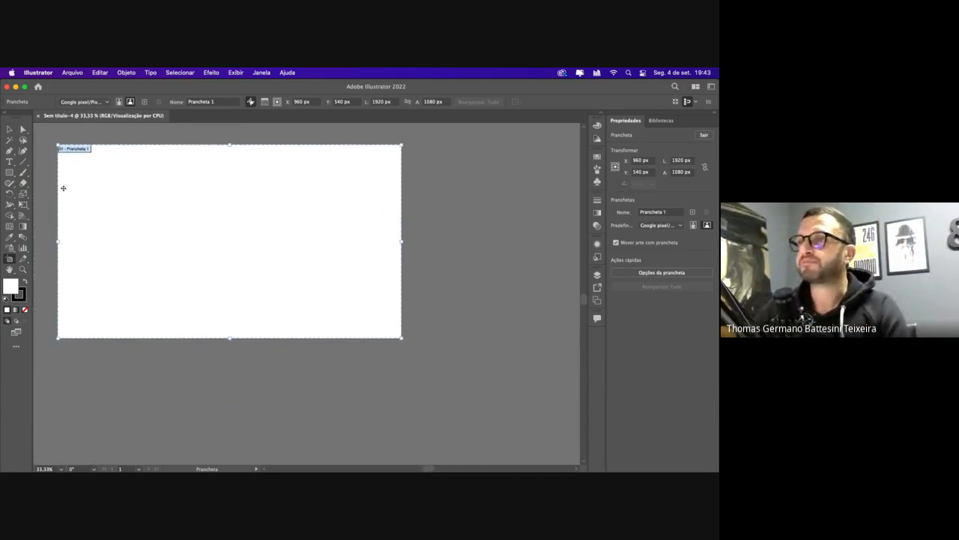
scroll(62, 188, right, 1)
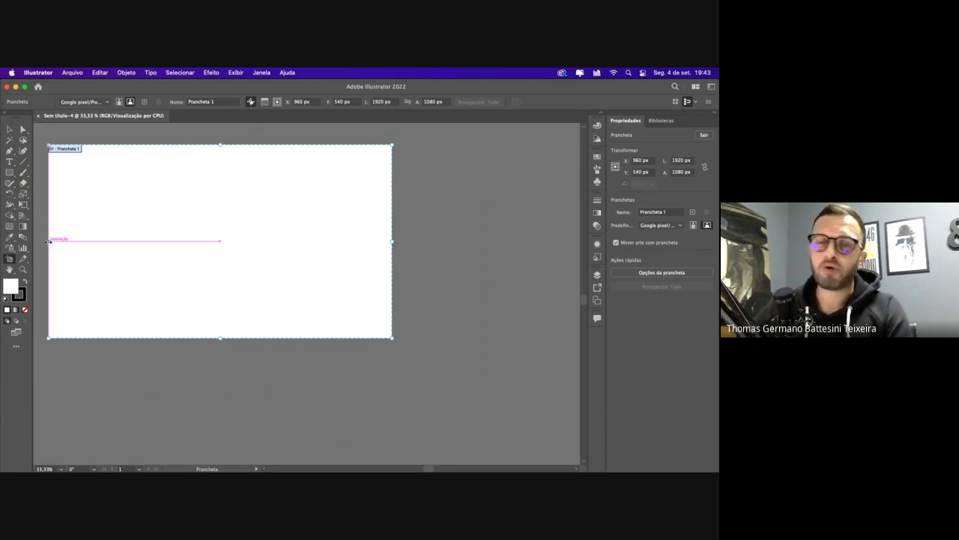
drag(47, 240, 173, 234)
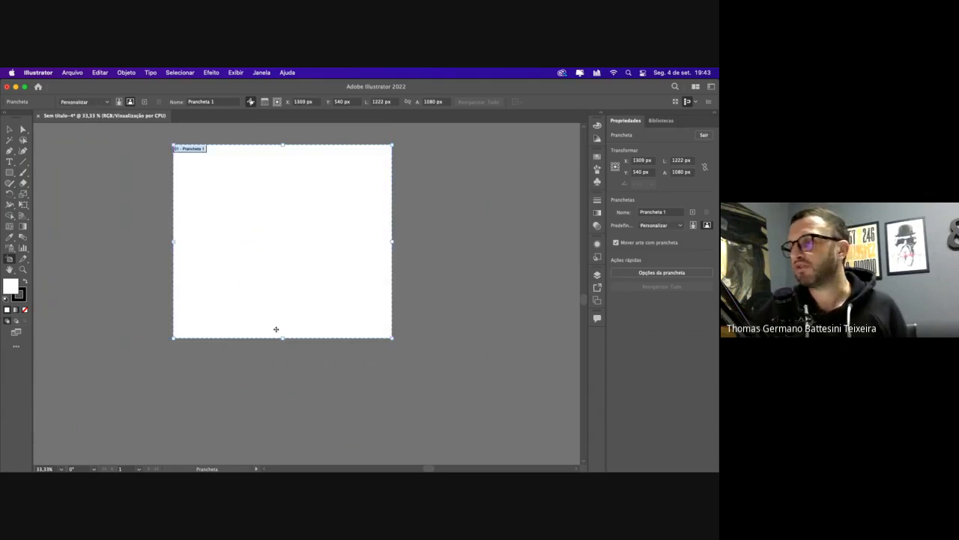
drag(282, 338, 280, 414)
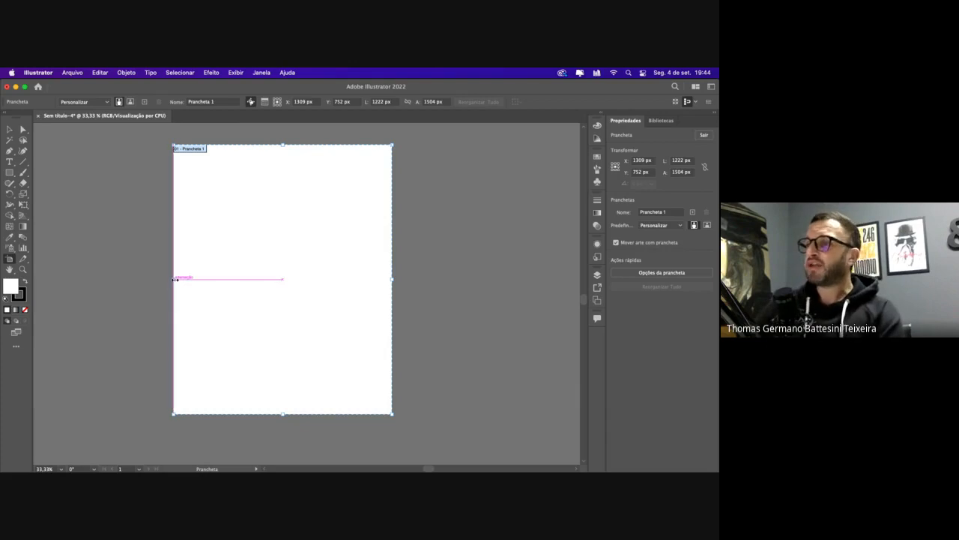
drag(173, 279, 97, 277)
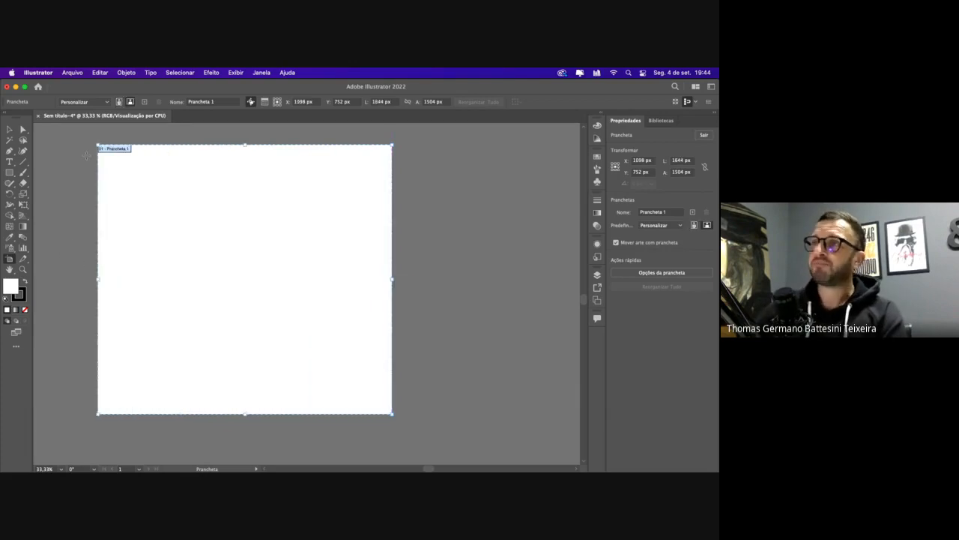
Apply the iPhone X preset to Prancheta 1 and switch it between portrait and landscape, ending in landscape
click(89, 102)
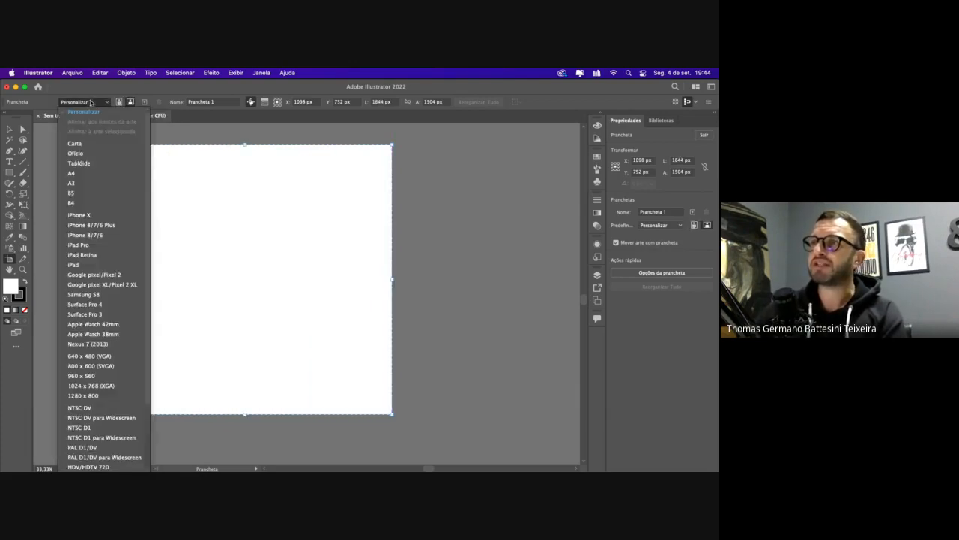
click(79, 215)
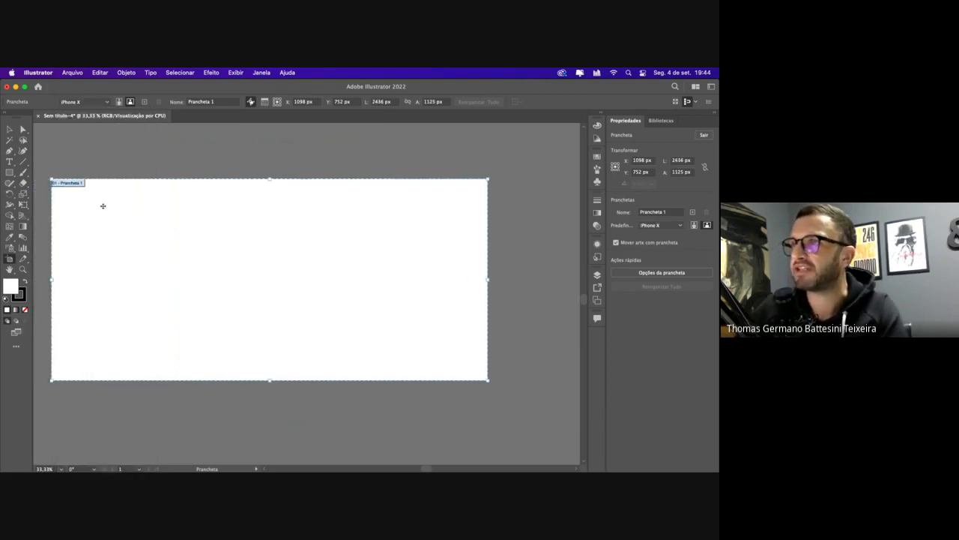
click(118, 101)
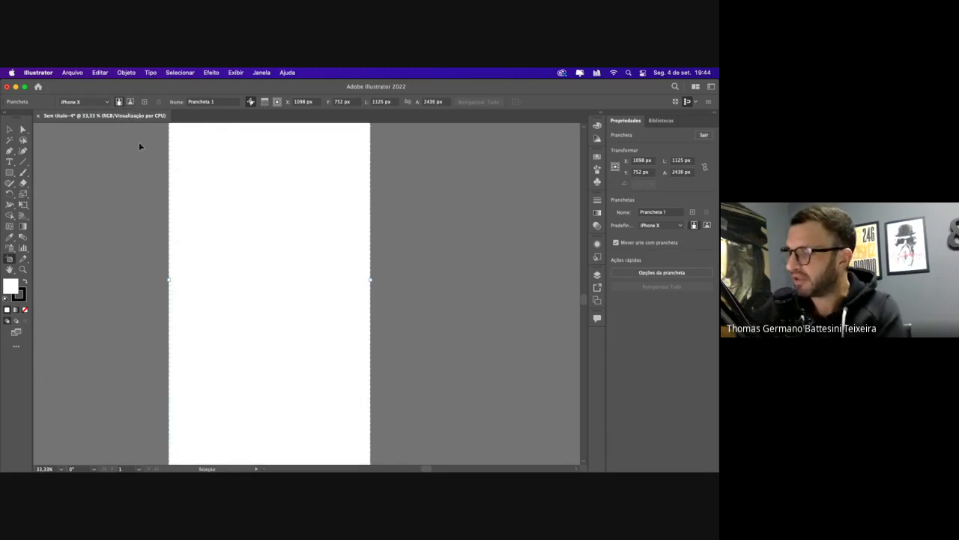
key(super+minus)
click(130, 101)
click(119, 102)
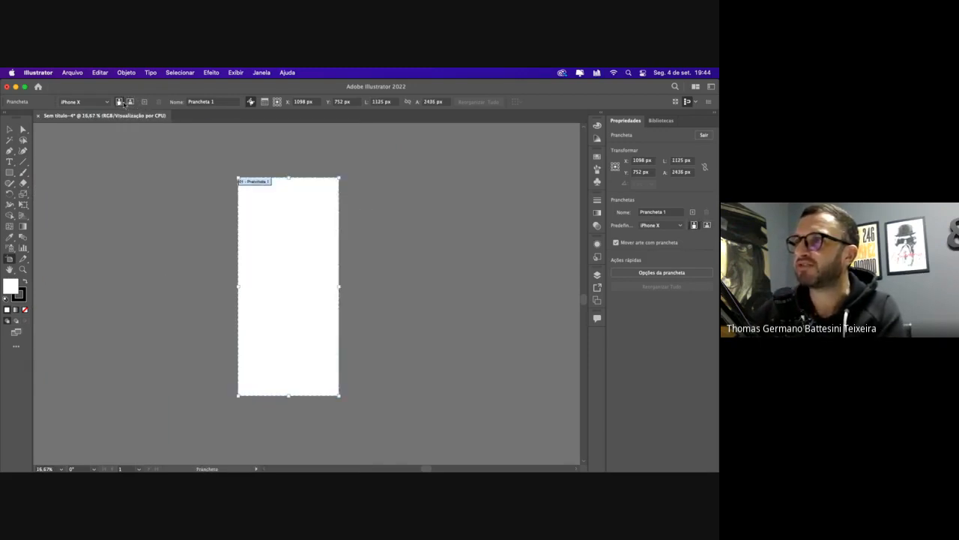
click(130, 101)
click(118, 101)
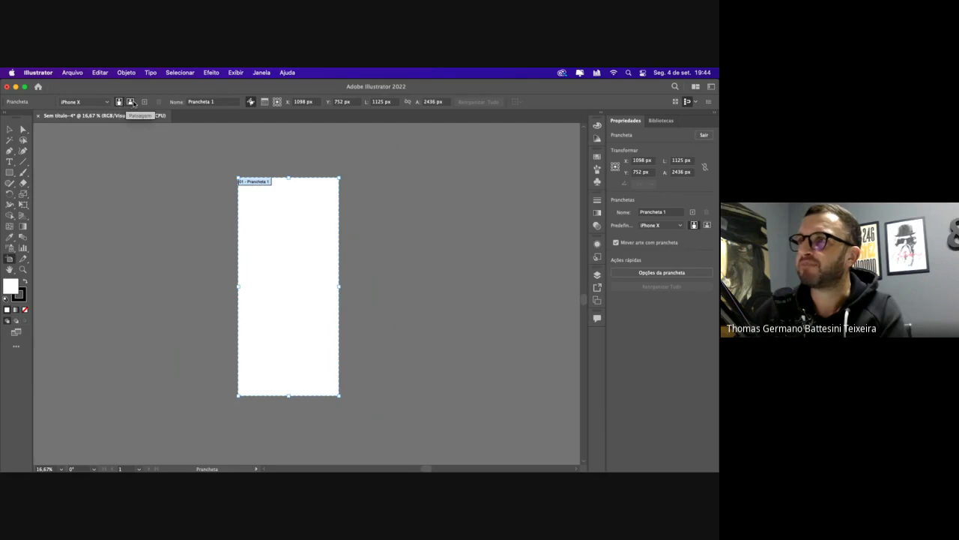
click(129, 102)
click(118, 101)
click(130, 101)
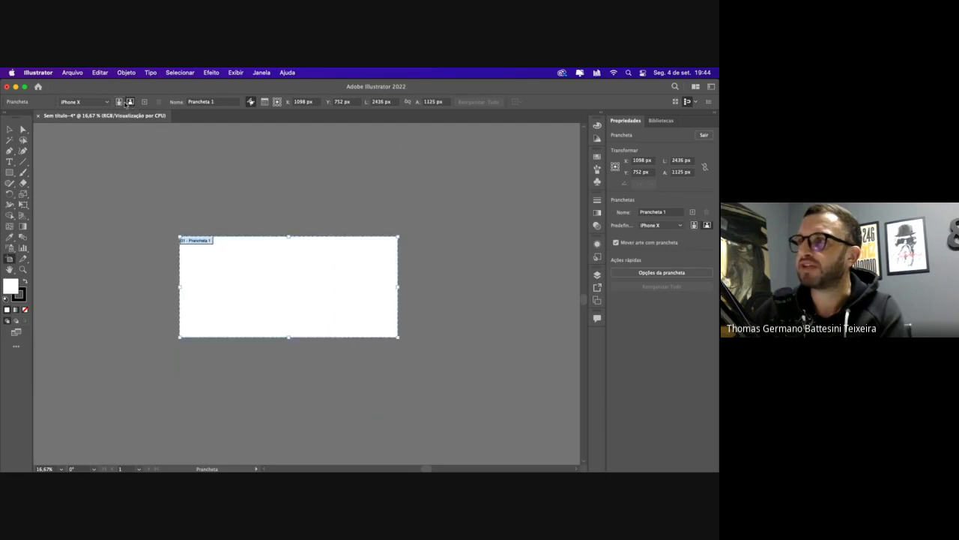
Review the available artboard size presets and close the list without choosing another one
click(107, 102)
click(107, 103)
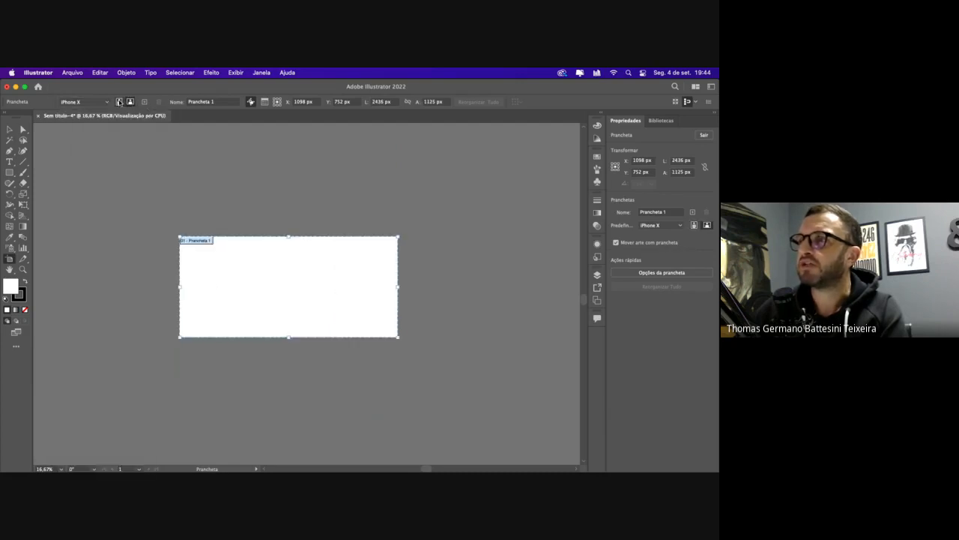
click(107, 103)
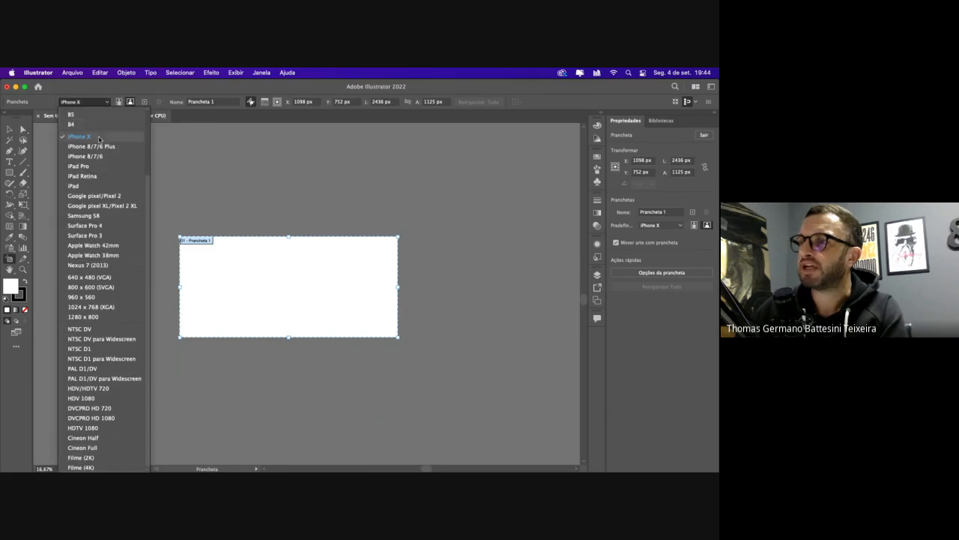
scroll(93, 256, up, 4)
scroll(93, 256, down, 3)
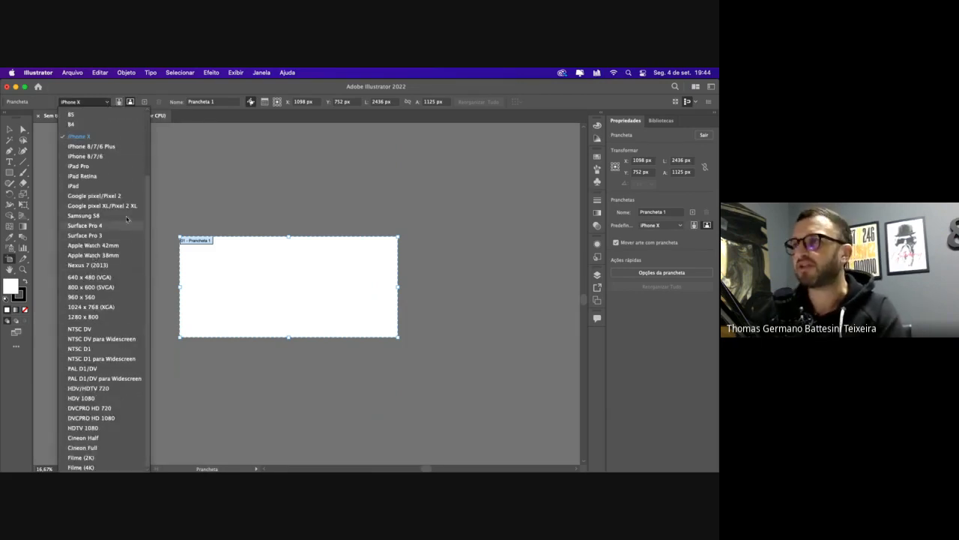
click(168, 205)
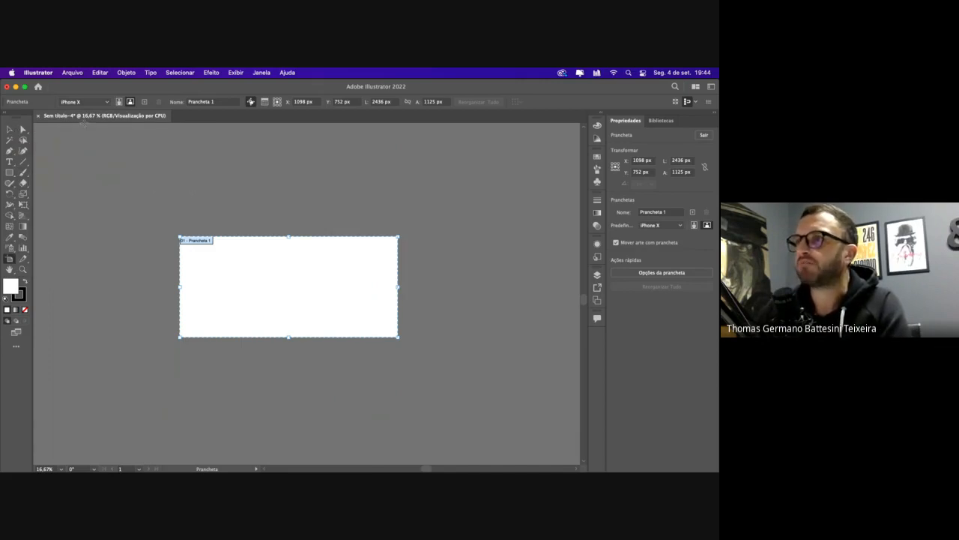
Reactivate the Artboard tool and move Prancheta 1 up and to the left, to about X 204 px, Y 310 px
click(9, 130)
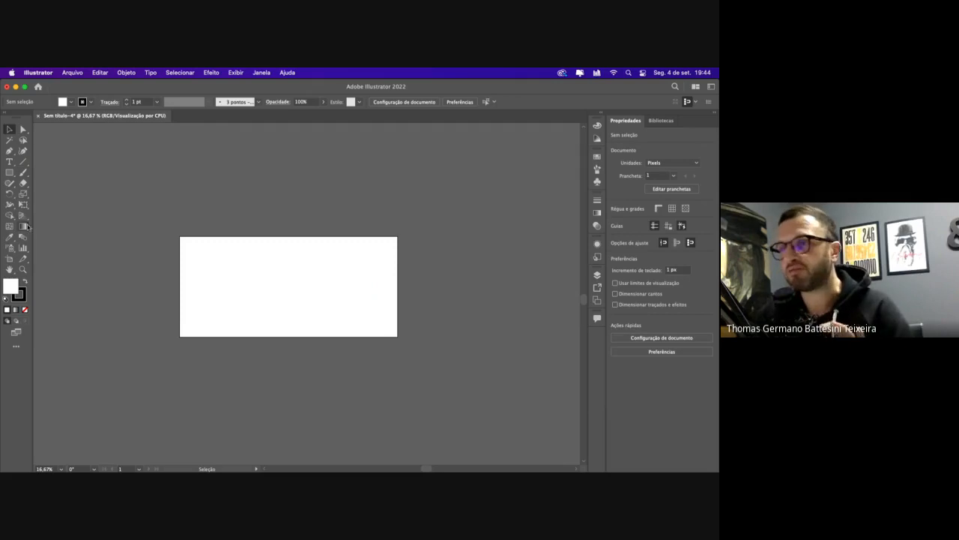
click(9, 257)
drag(238, 267, 159, 229)
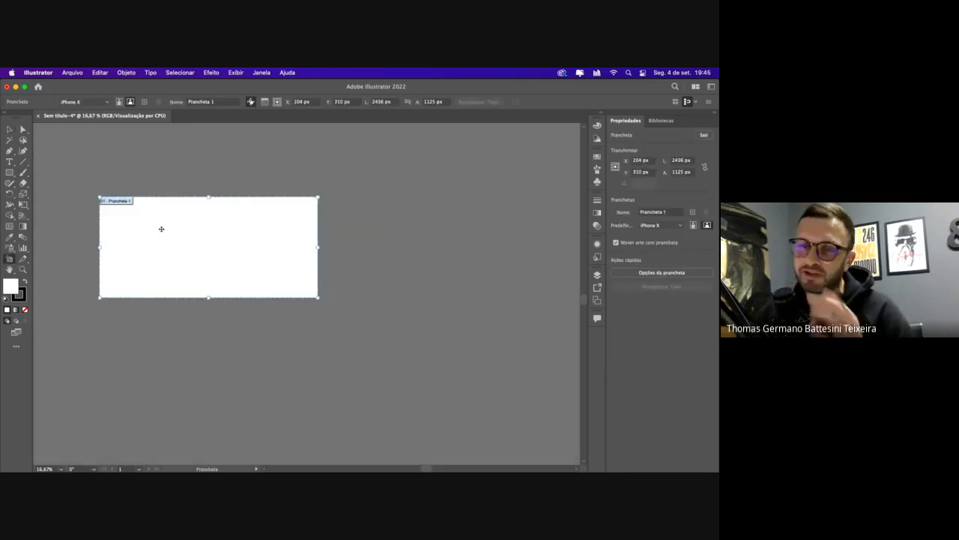
scroll(160, 228, up, 2)
scroll(160, 229, right, 1)
Browse the artboard size presets and apply HDV 1080 to Prancheta 1
click(105, 101)
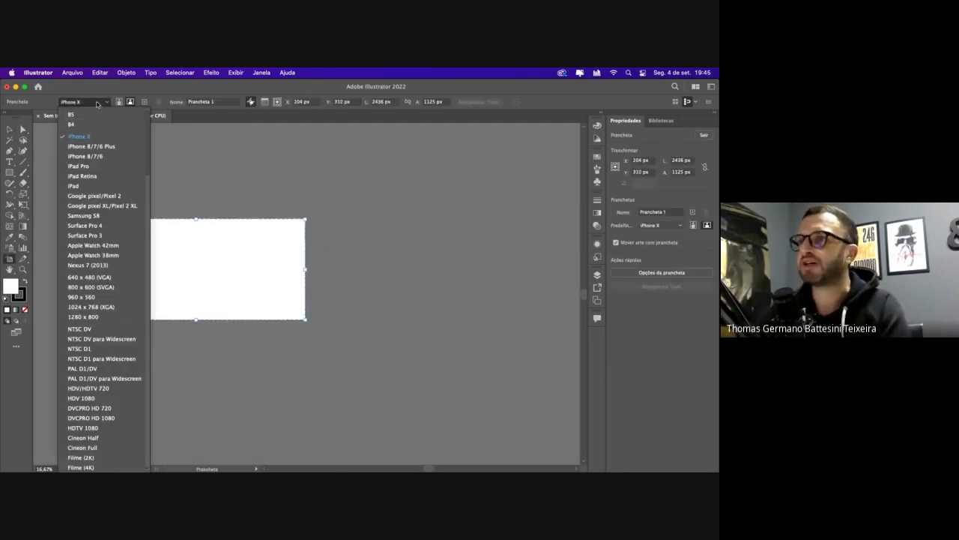
click(192, 140)
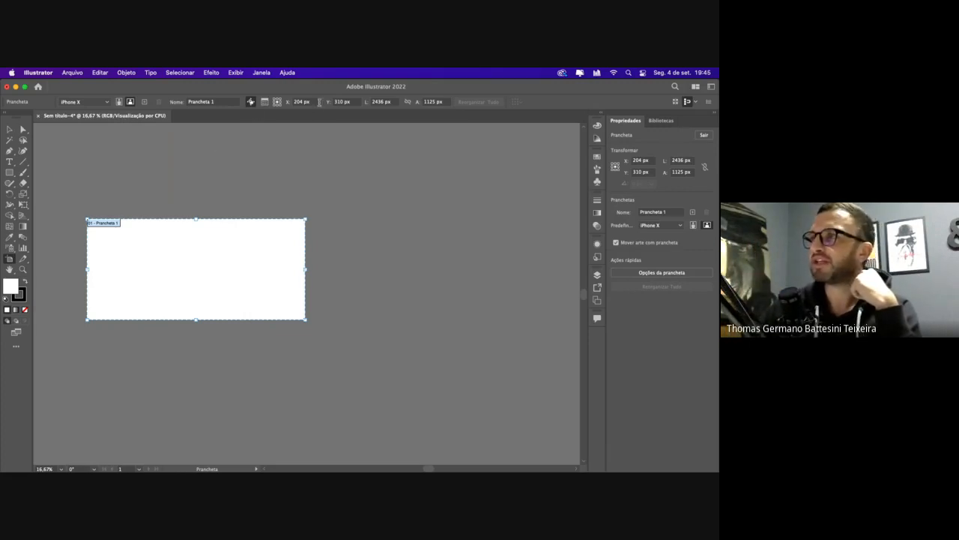
click(69, 105)
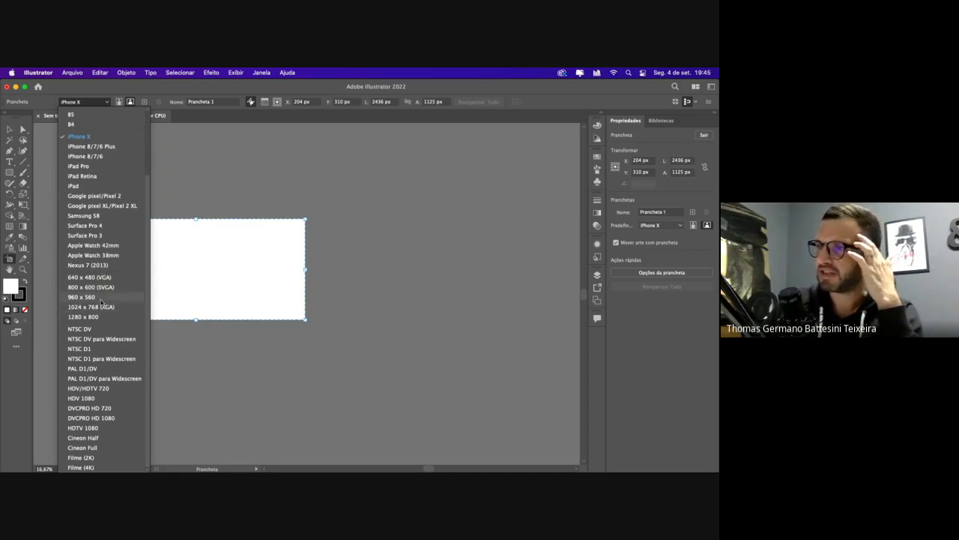
scroll(146, 225, up, 4)
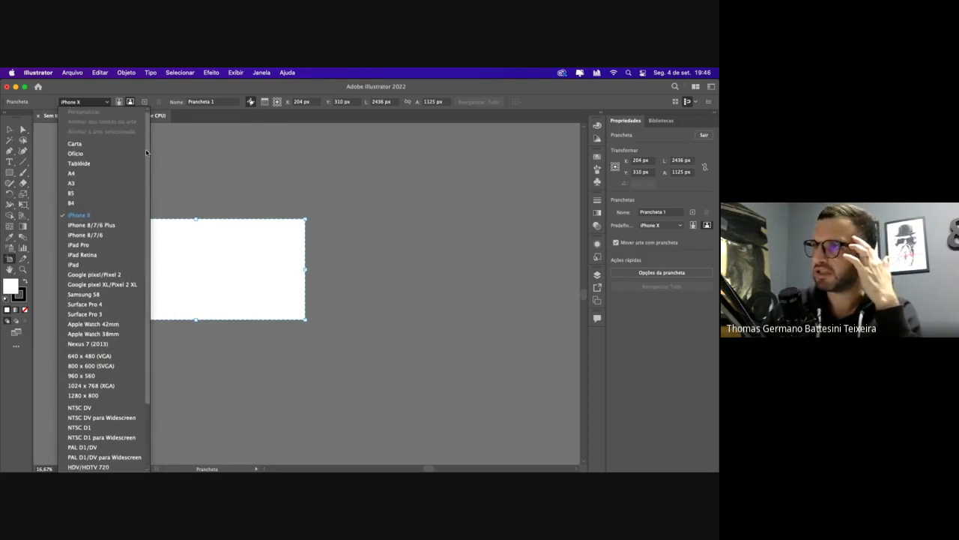
scroll(142, 247, down, 4)
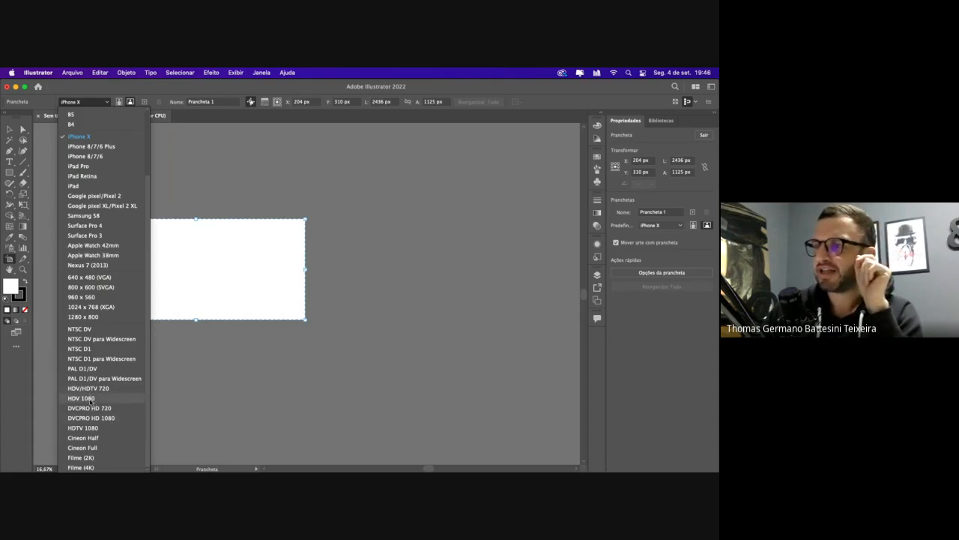
click(91, 400)
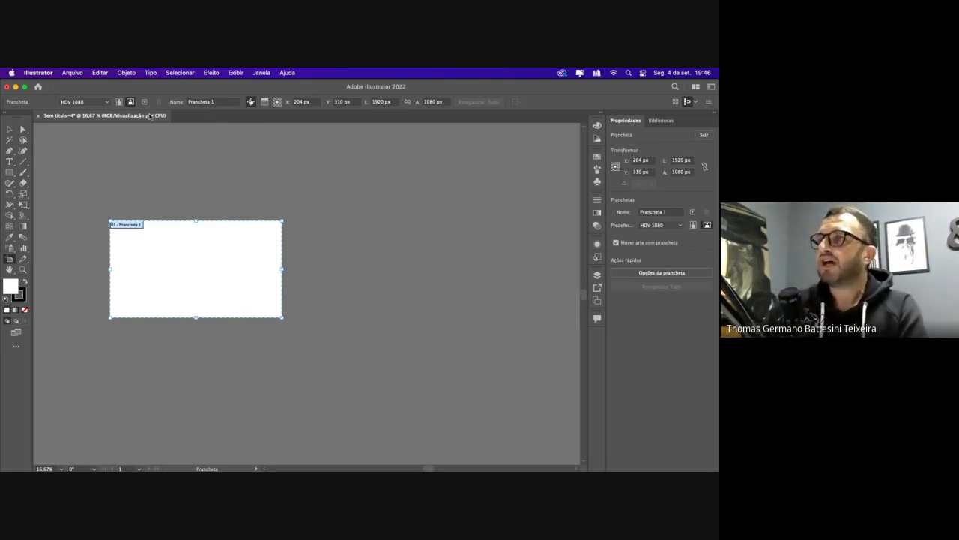
Increase the width of Prancheta 1 to 1945 px and replace that custom size with the HDTV 1080 preset
scroll(386, 102, down, 1)
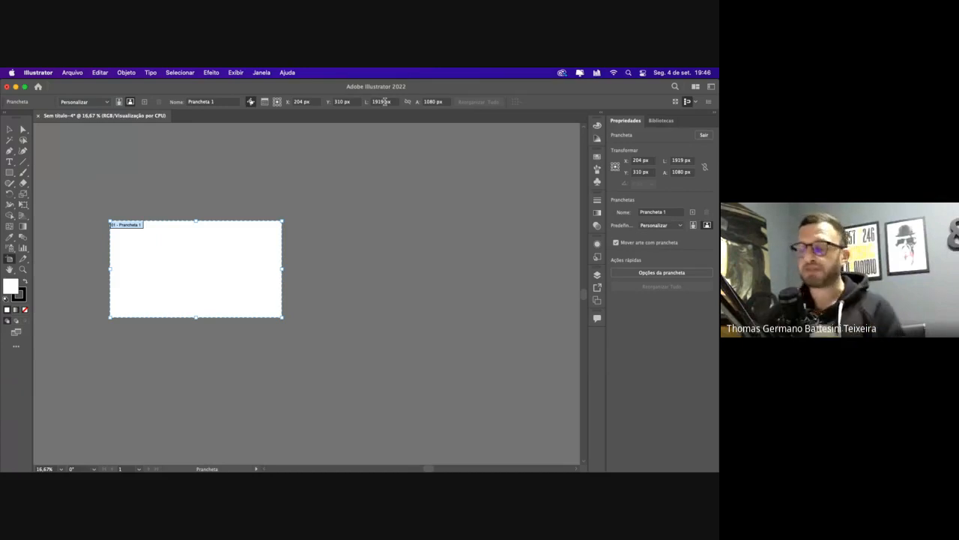
scroll(386, 102, up, 20)
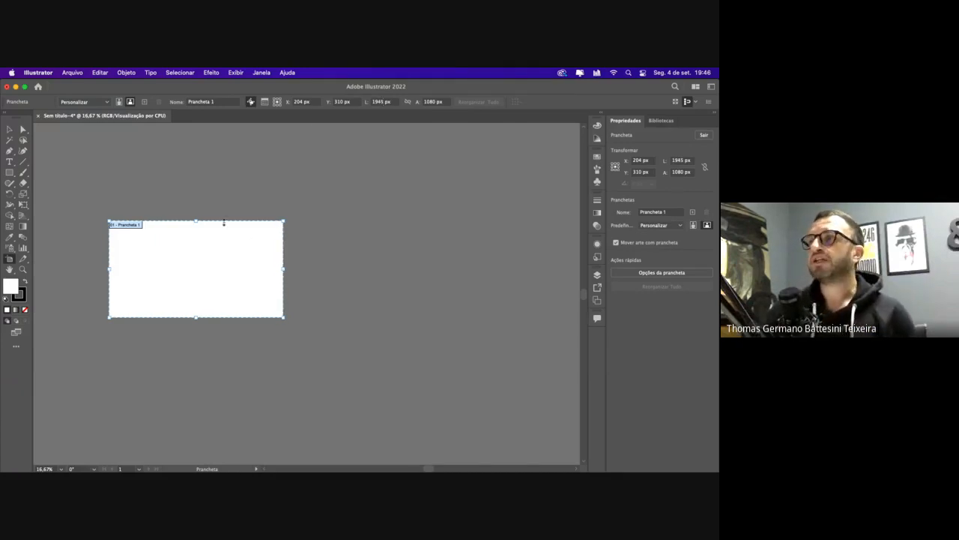
click(84, 102)
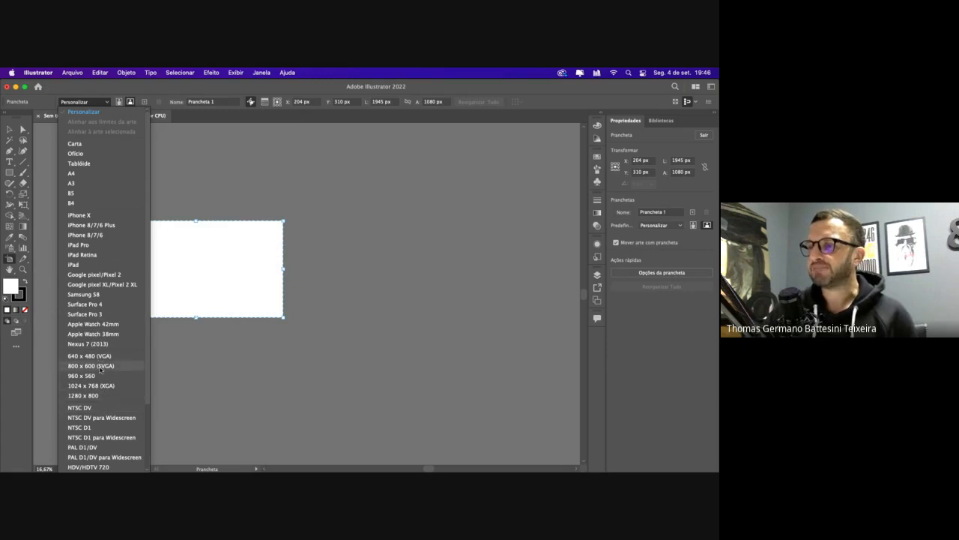
scroll(102, 378, down, 4)
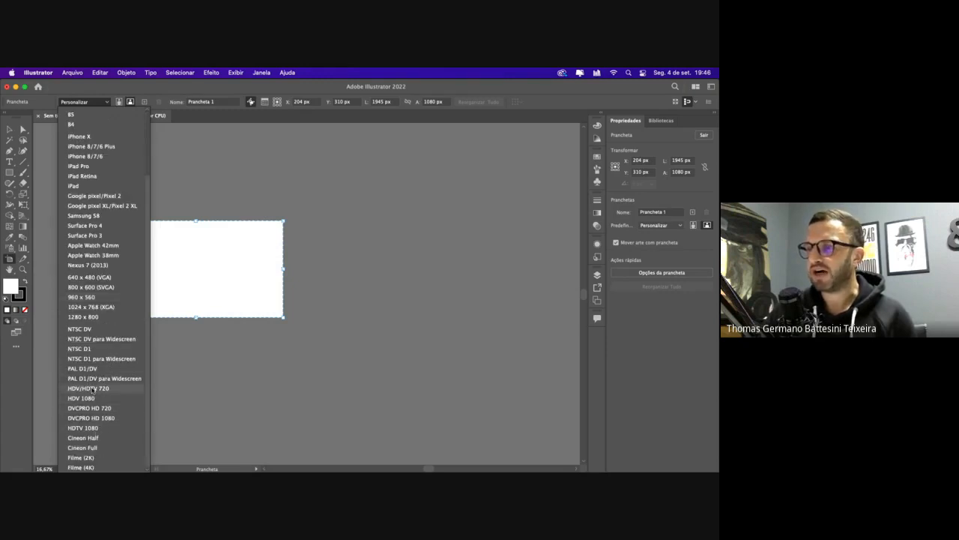
click(93, 428)
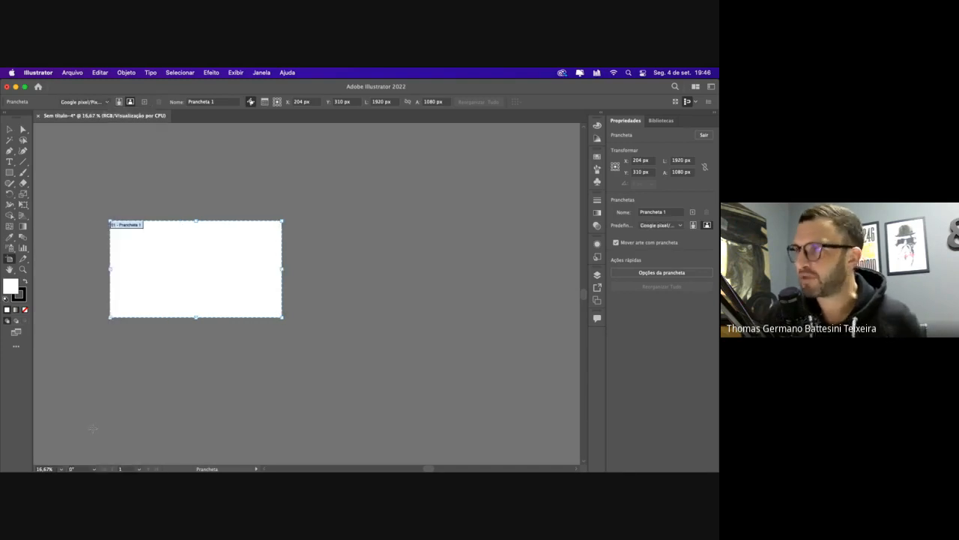
Switch Prancheta 1 to portrait and back to landscape, and apply the iPhone X preset to it
click(119, 102)
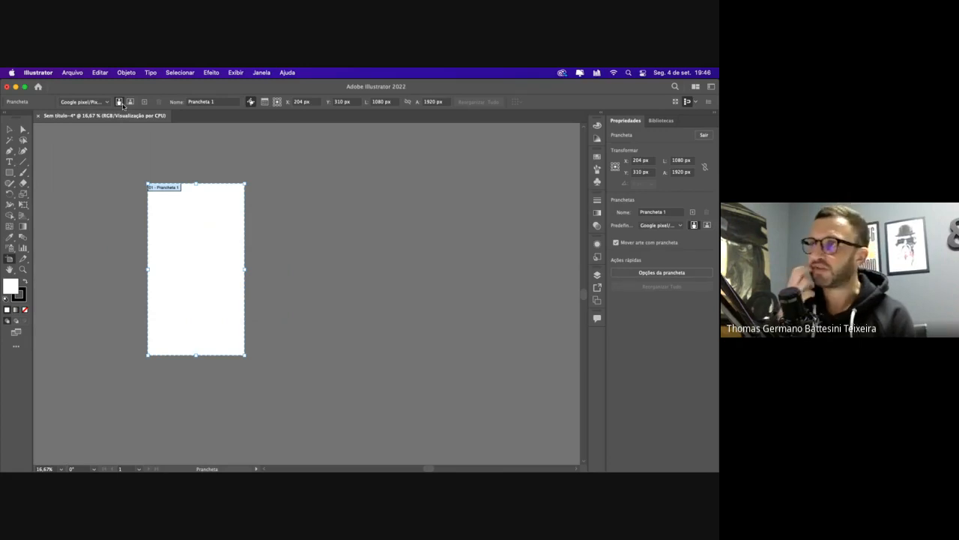
click(130, 101)
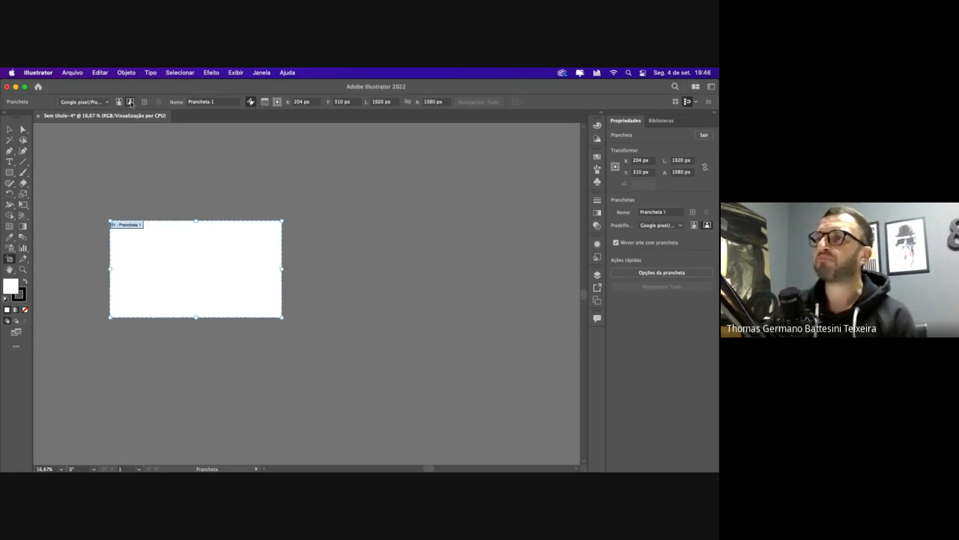
click(84, 102)
click(79, 136)
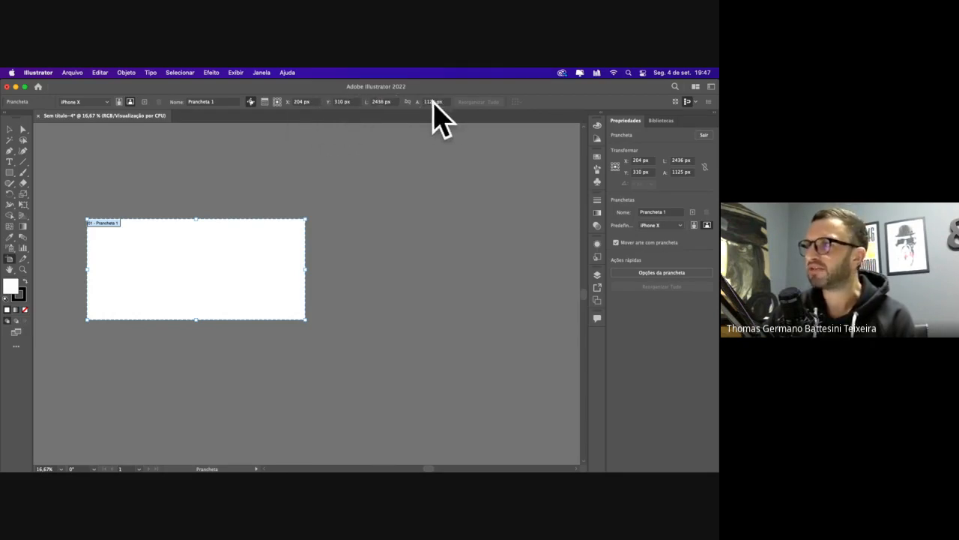
Set the size of Prancheta 1 to 1080 px wide and 1920 px high
click(380, 101)
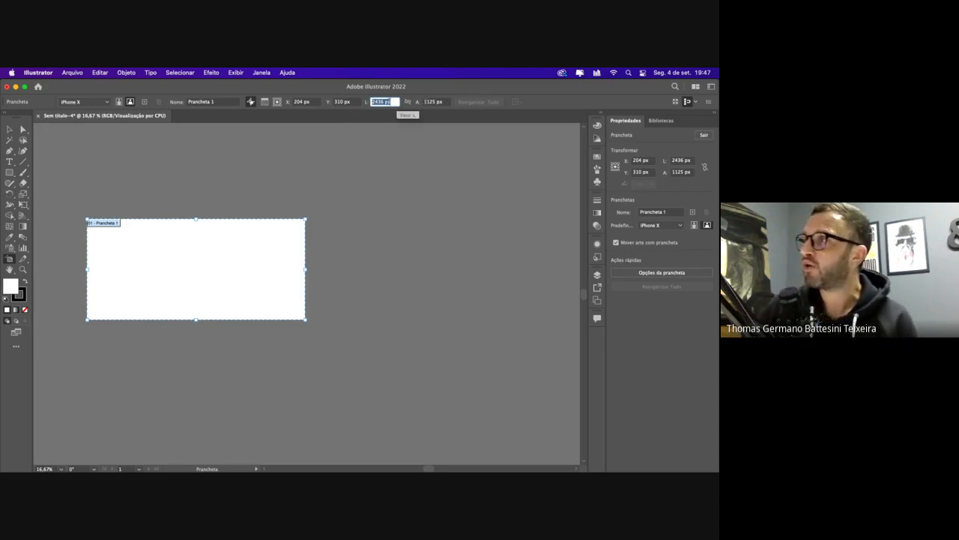
text(1080)
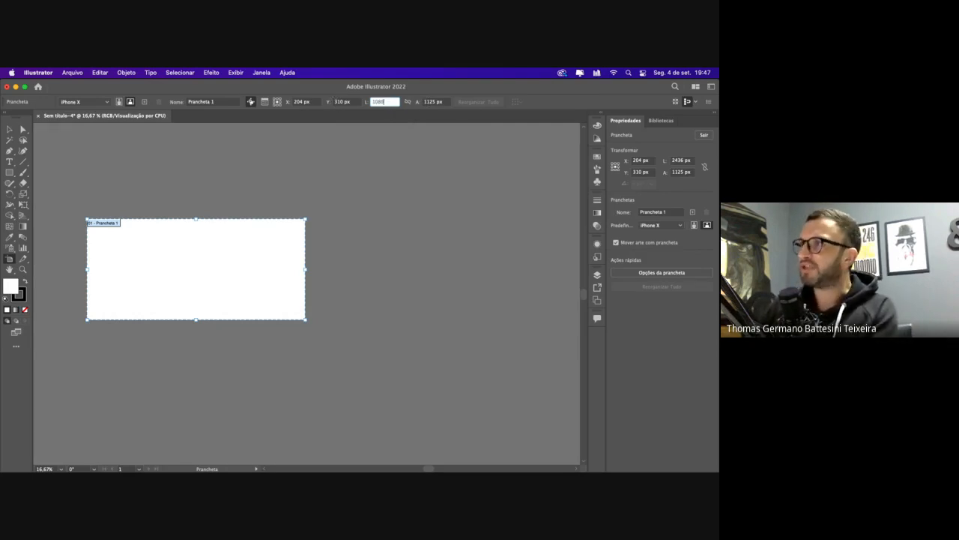
key(Tab)
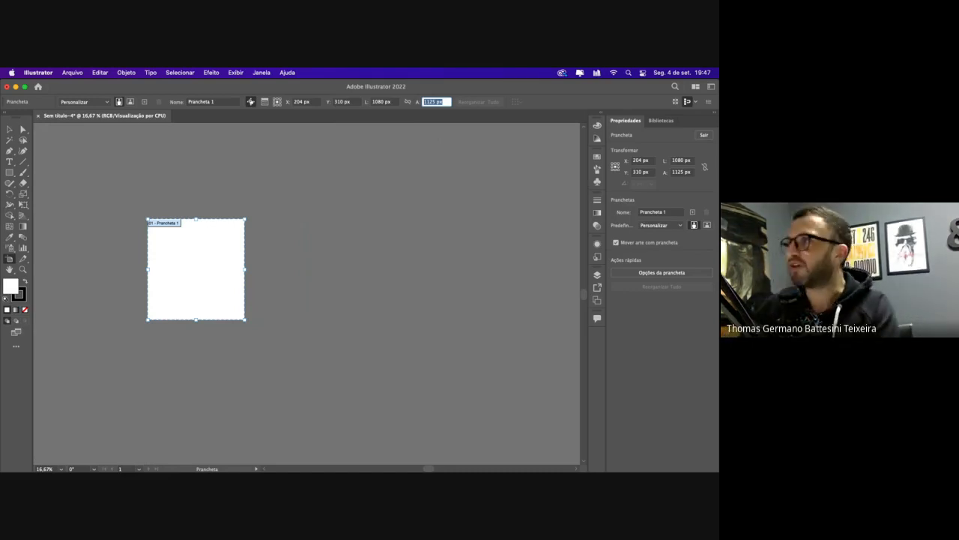
click(388, 101)
drag(388, 101, 351, 101)
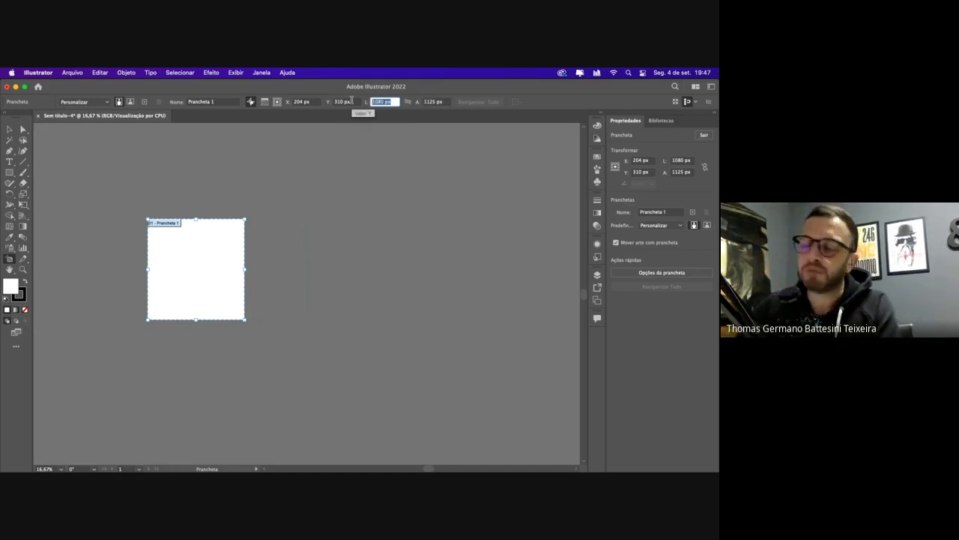
key(Tab)
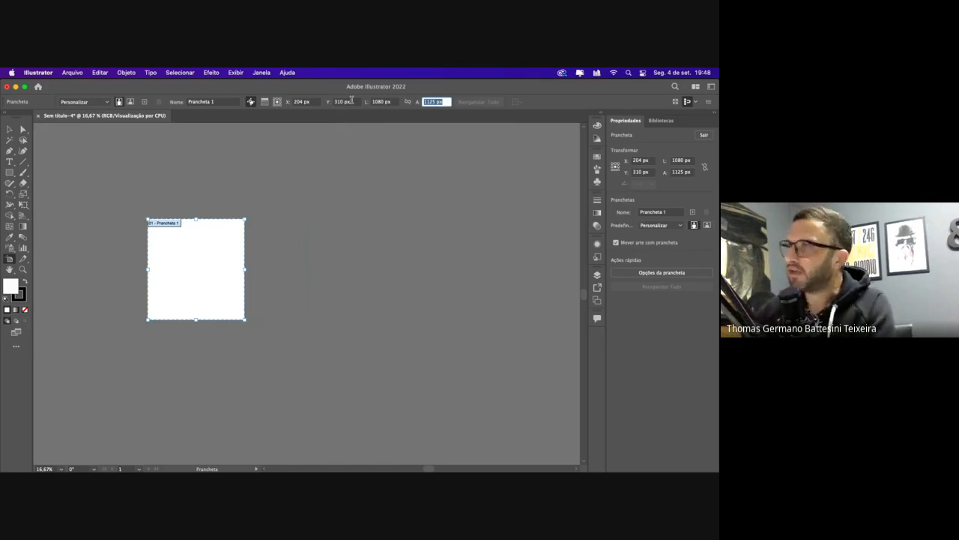
text(10)
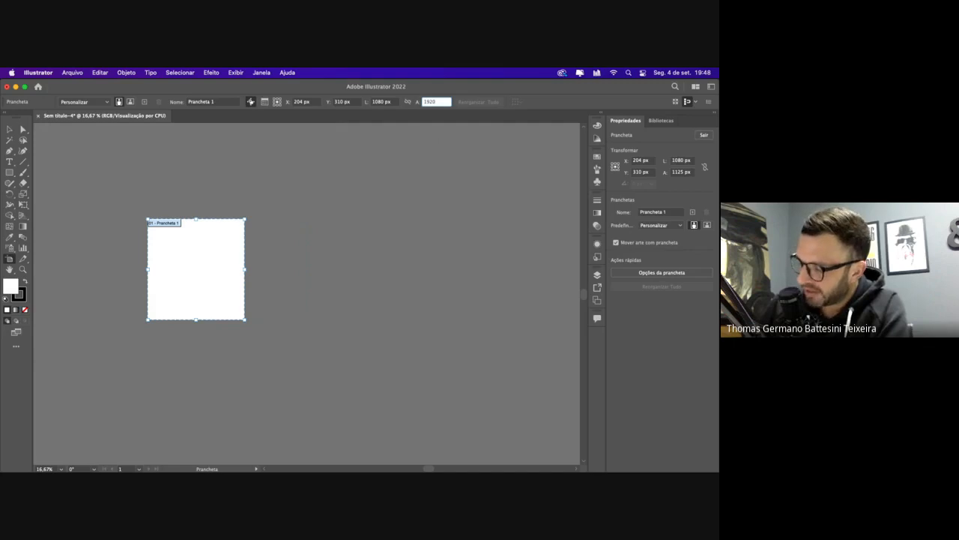
text(20)
key(Return)
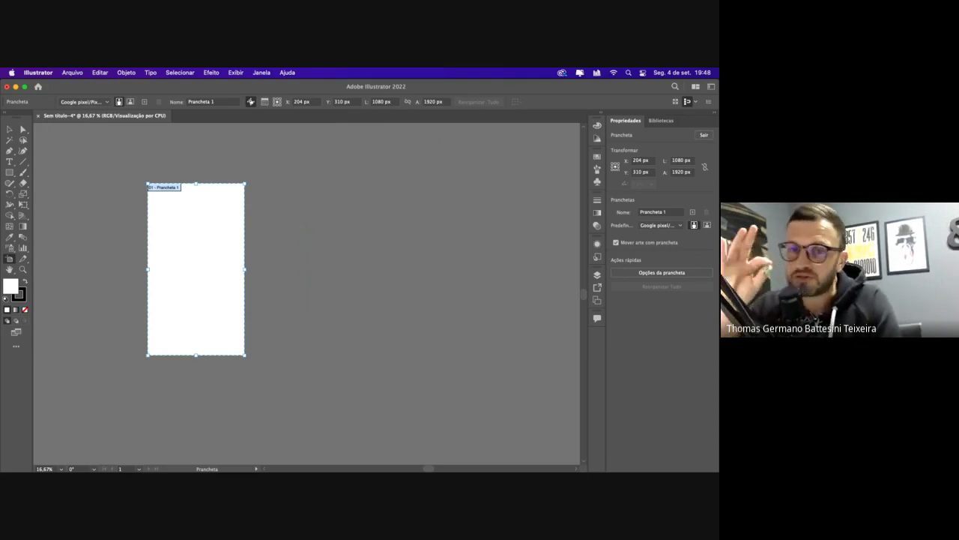
Paste a copy of Prancheta 1 beside it and delete the copy, and undo a freehand sideways drag of the artboard
scroll(187, 152, up, 1)
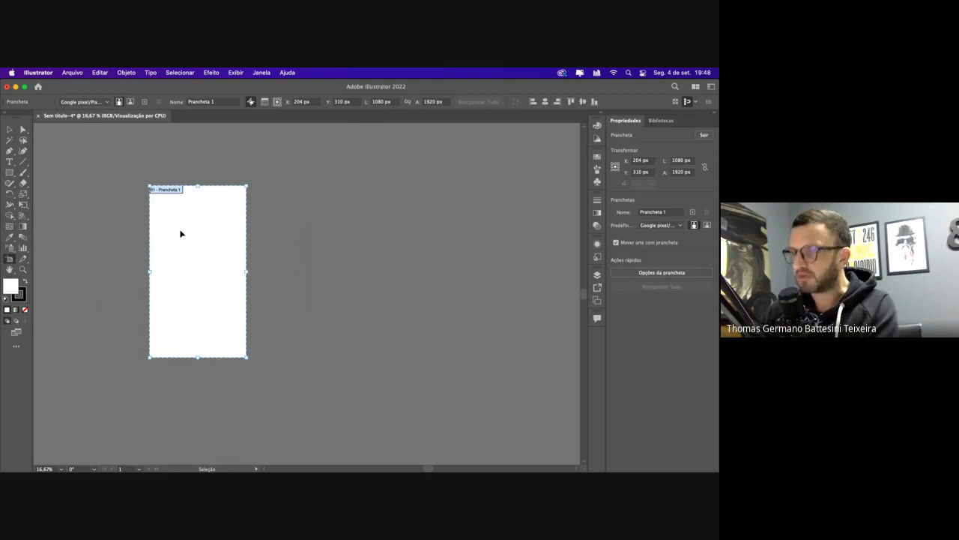
key(super+c)
key(super+v)
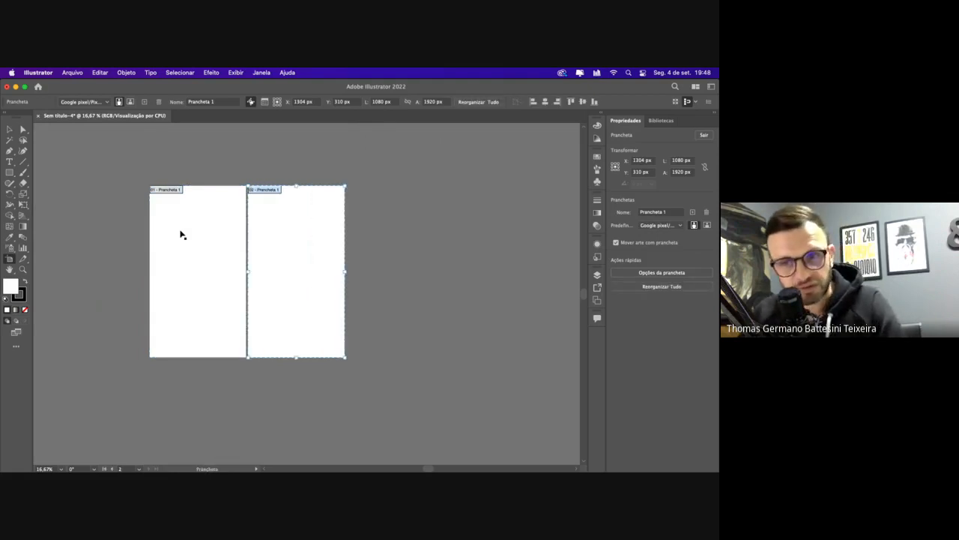
key(Delete)
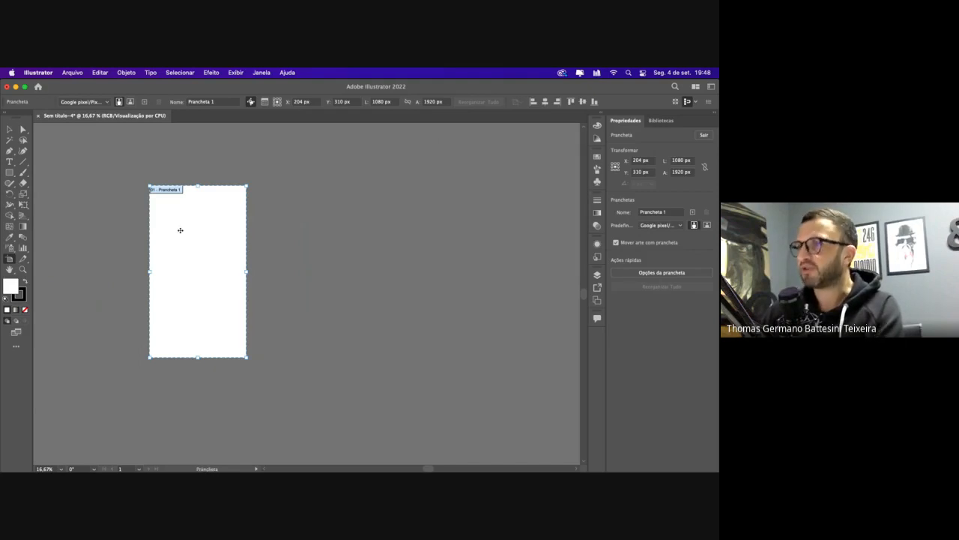
drag(180, 230, 295, 227)
key(super+z)
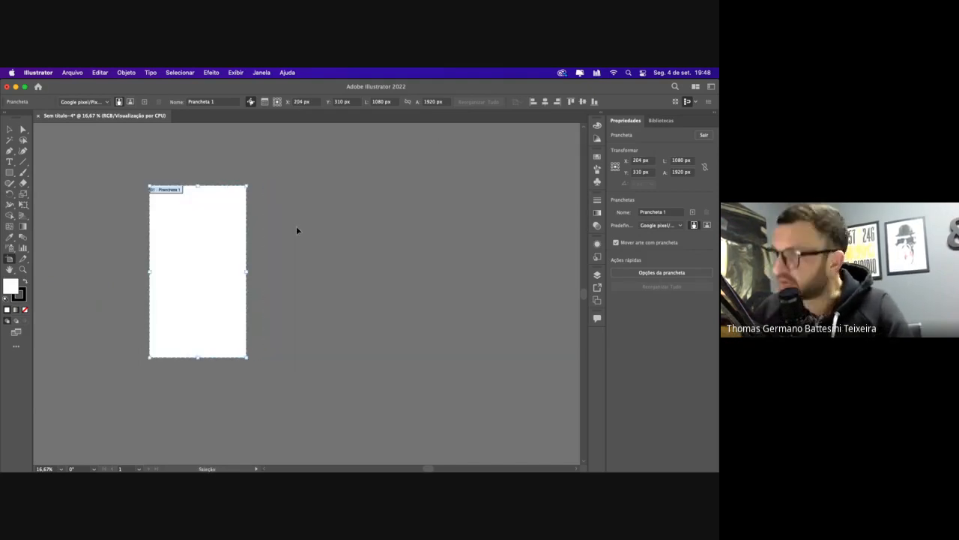
Paste nine copies of Prancheta 1 into the document to make ten artboards
key(super+v)
key(super+v)
key(super+v)
key(super+v)
key(super+v)
key(super+v)
key(super+v)
key(super+v)
key(super+v)
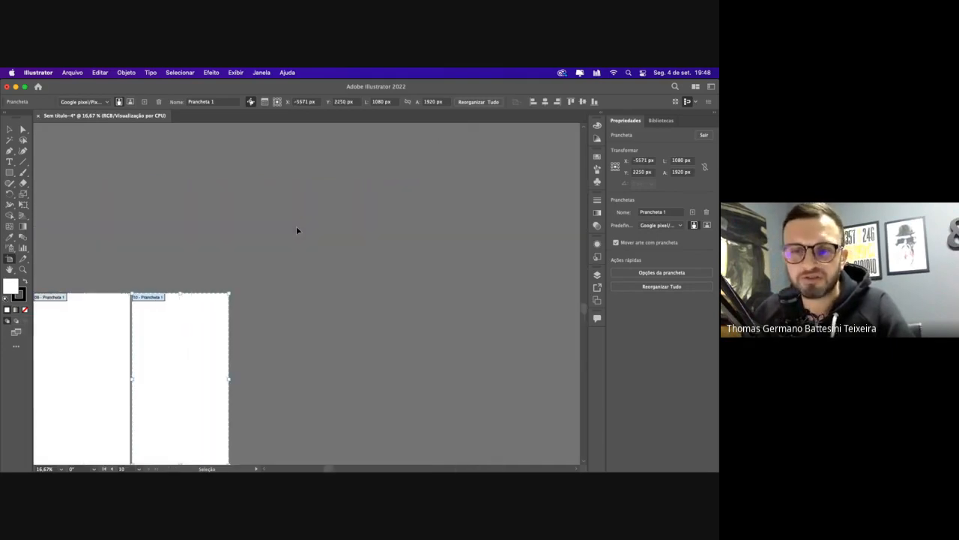
key(super+minus)
key(super+minus)
key(super+minus)
key(super+minus)
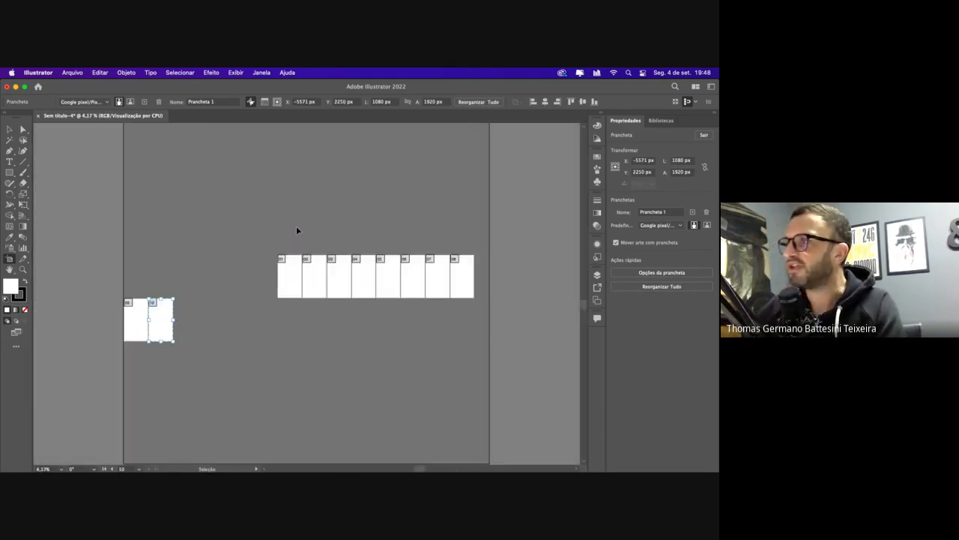
Undo all the pasted artboard copies so that only Prancheta 1 is left
key(super+z)
key(super+z)
key(super+z)
key(super+z)
key(super+z)
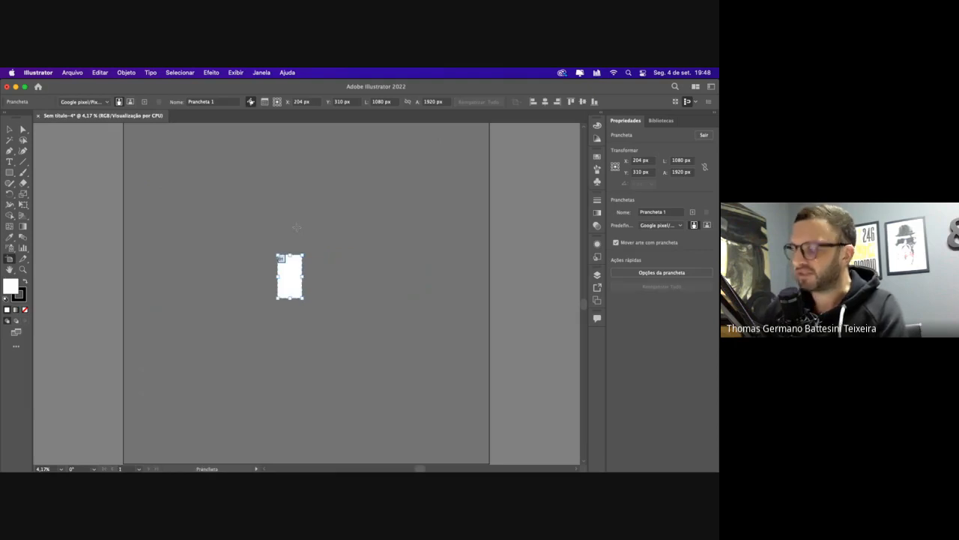
Reactivate the Artboard tool and add a new 1080 x 1920 px artboard directly to the right of Prancheta 1
key(Escape)
scroll(368, 299, up, 5)
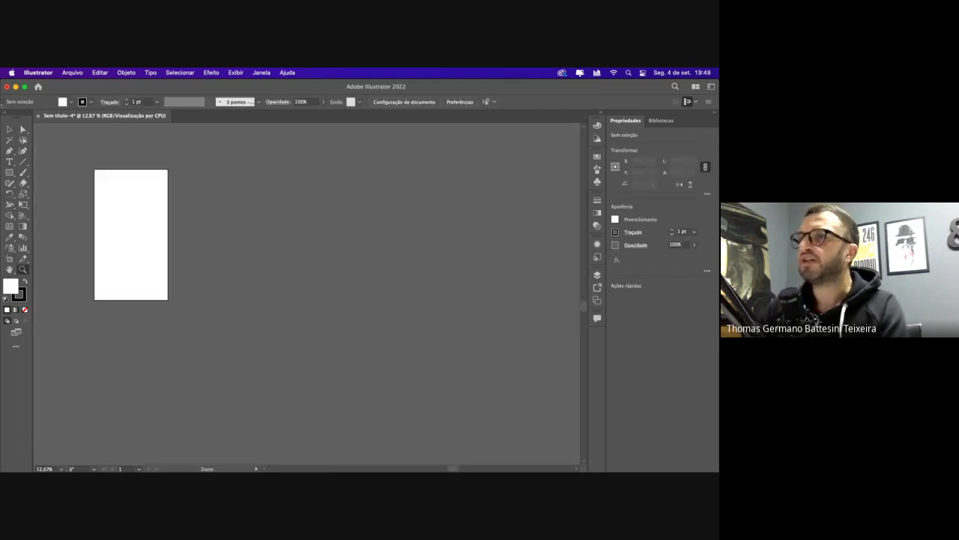
click(9, 260)
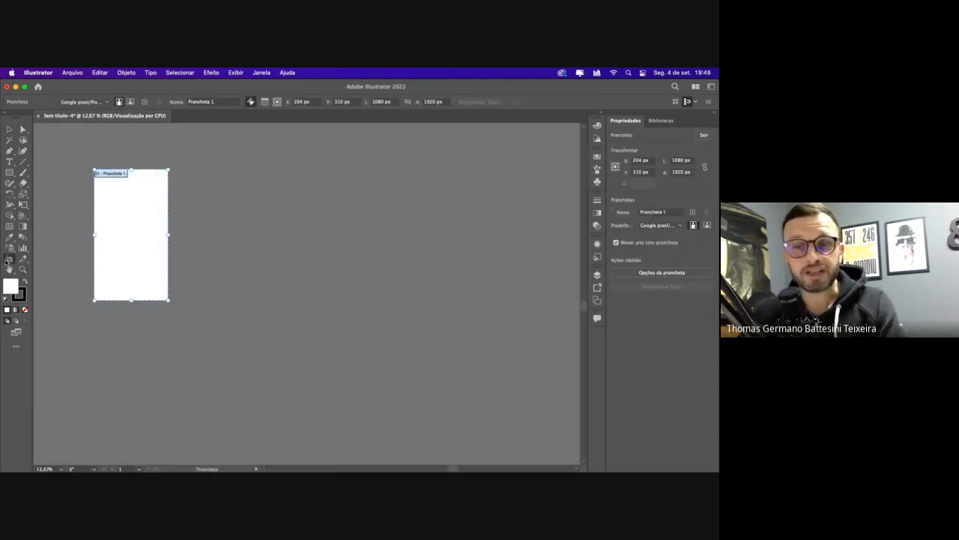
key(super+plus)
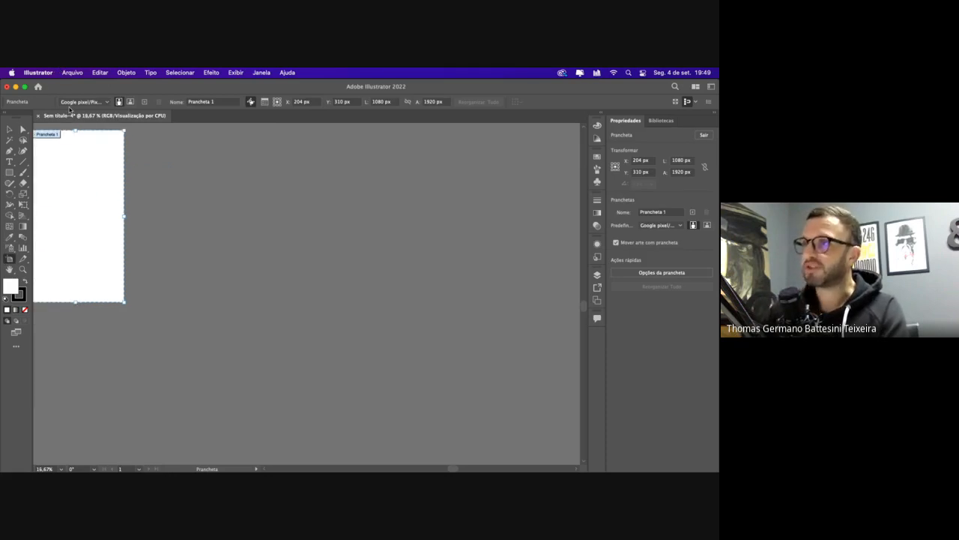
drag(93, 133, 131, 164)
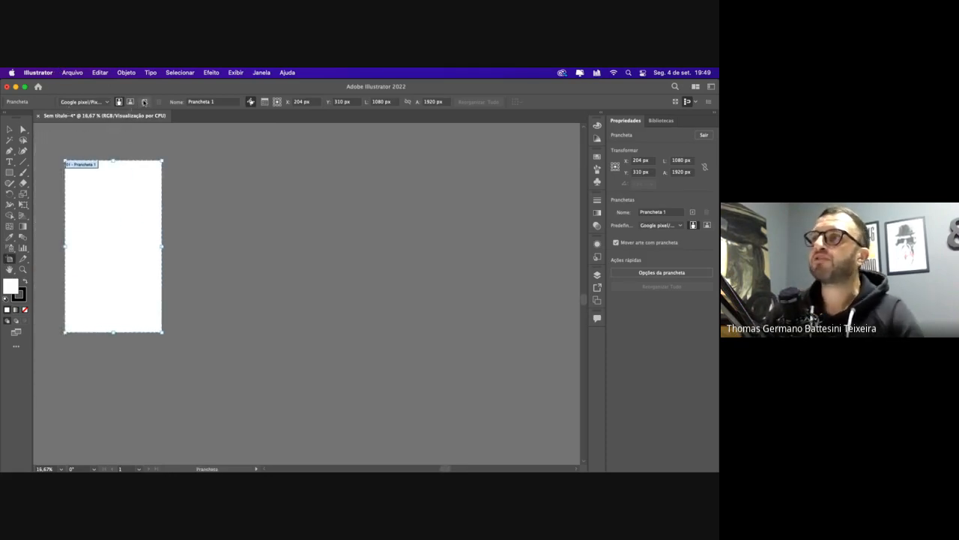
click(143, 101)
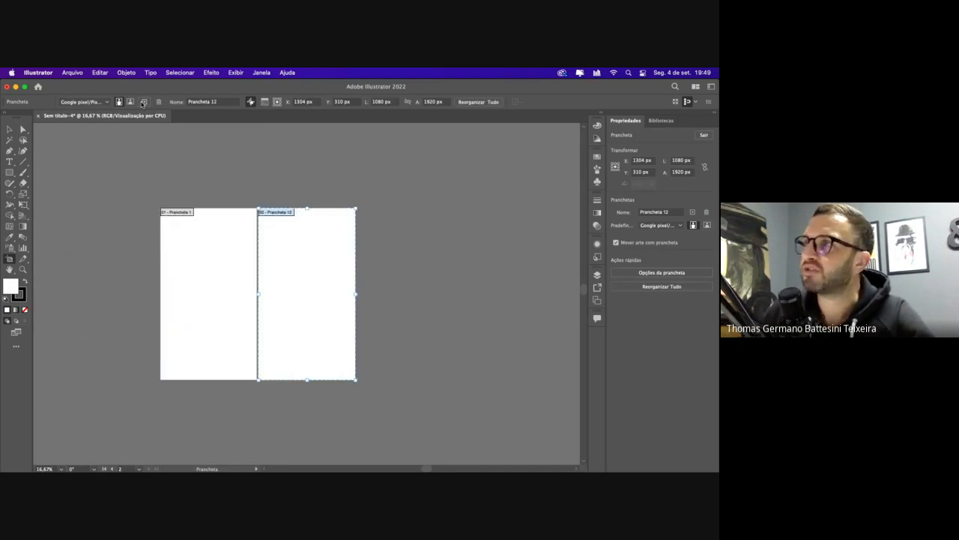
Add two more 1080 x 1920 px artboards in the row, and undo every added artboard until only Prancheta 1 is left
click(144, 102)
click(144, 102)
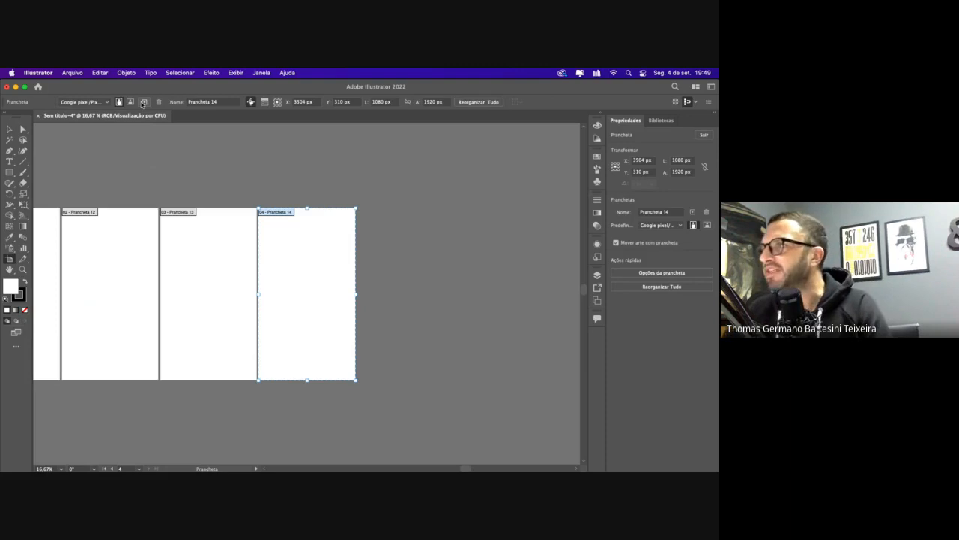
key(super+z)
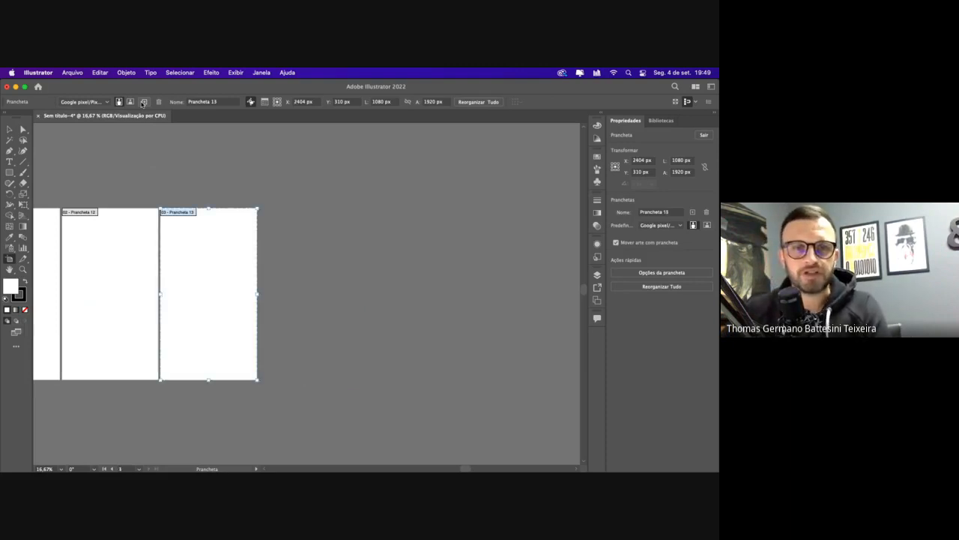
key(super+z)
scroll(196, 162, left, 3)
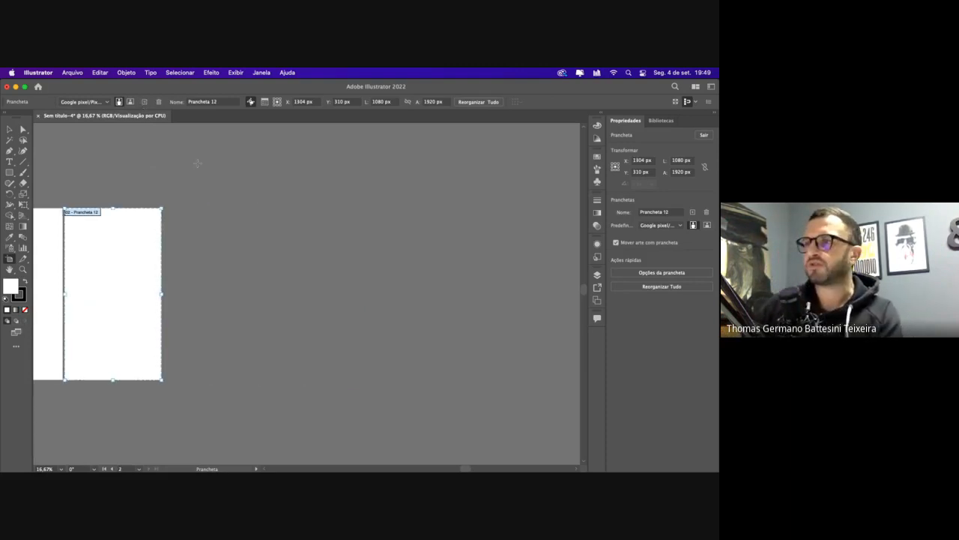
key(super+z)
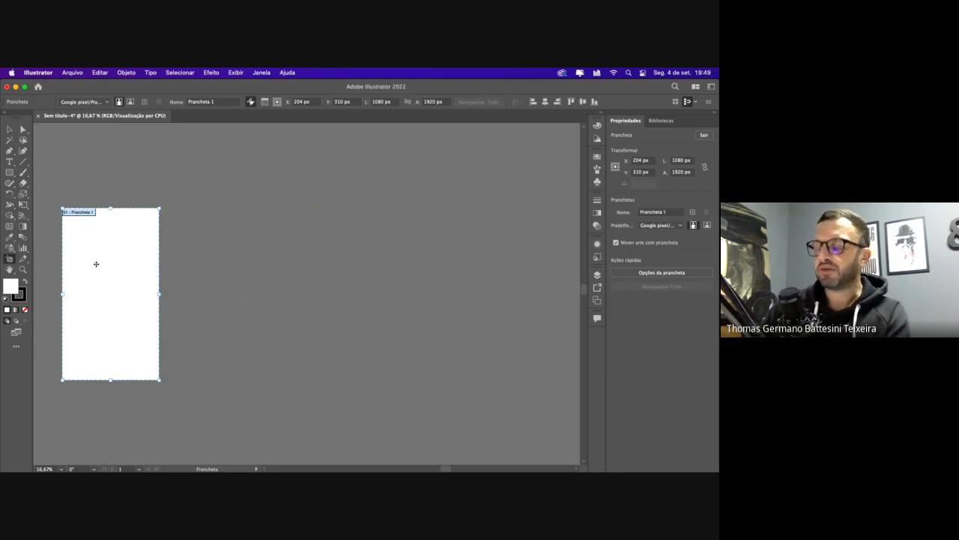
Duplicate Prancheta 1 twice in an aligned row to its right, and set the last copy's height to 1080 px
drag(96, 264, 326, 264)
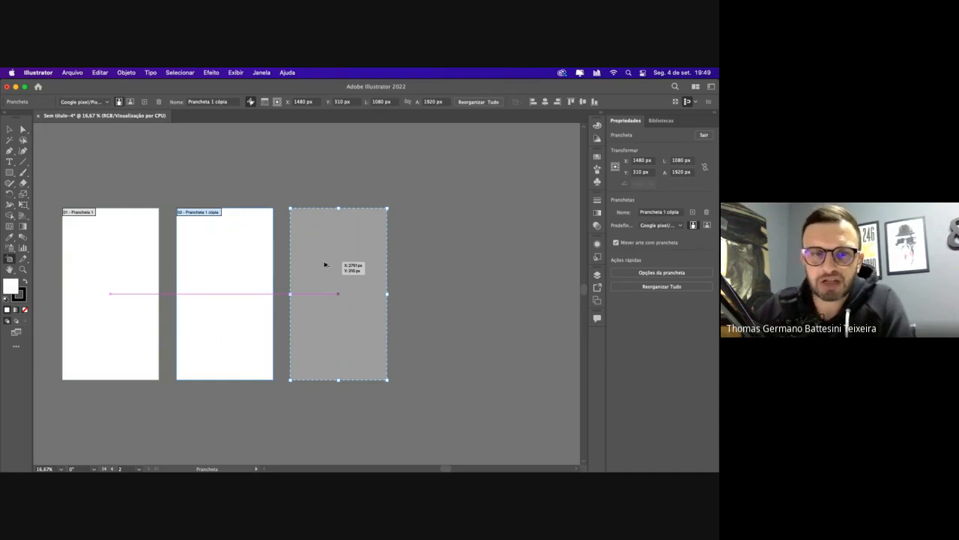
drag(325, 264, 324, 262)
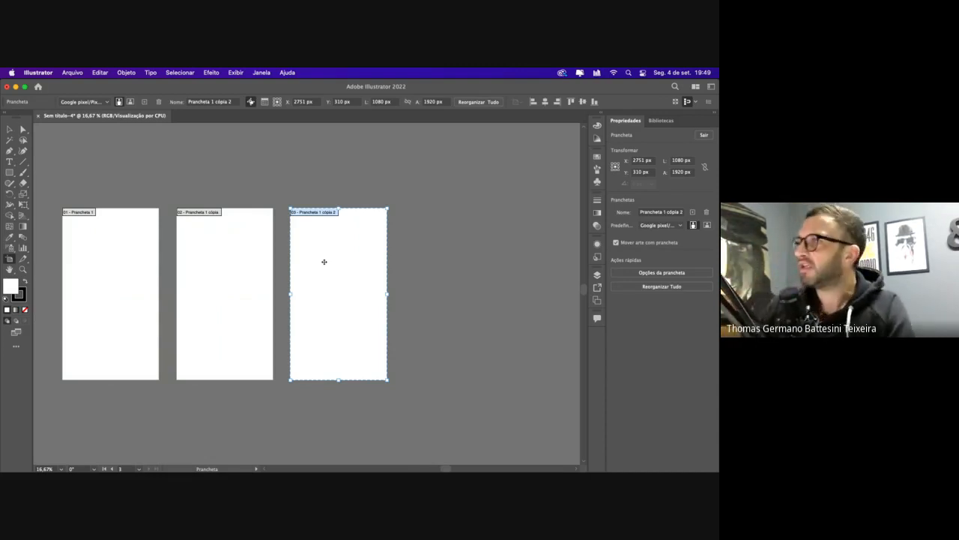
click(687, 172)
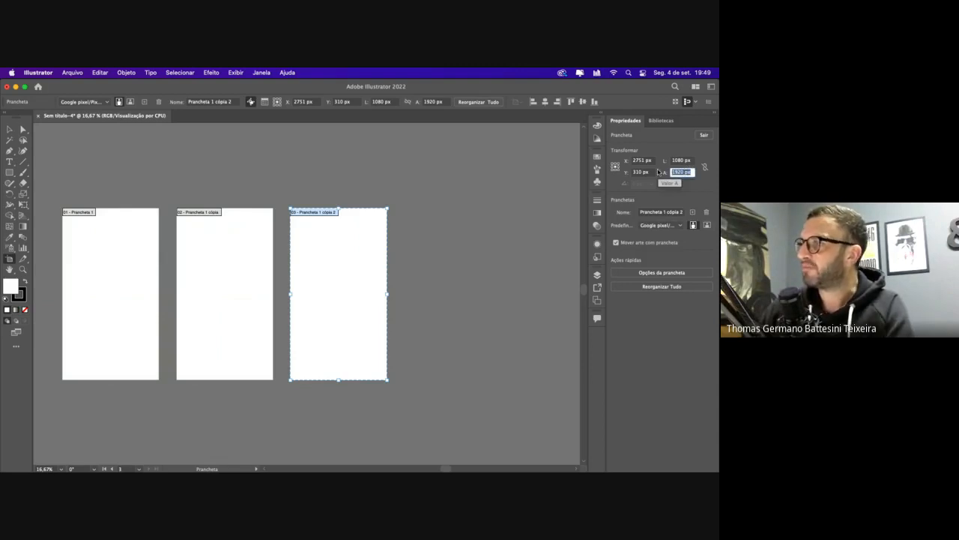
text(1080)
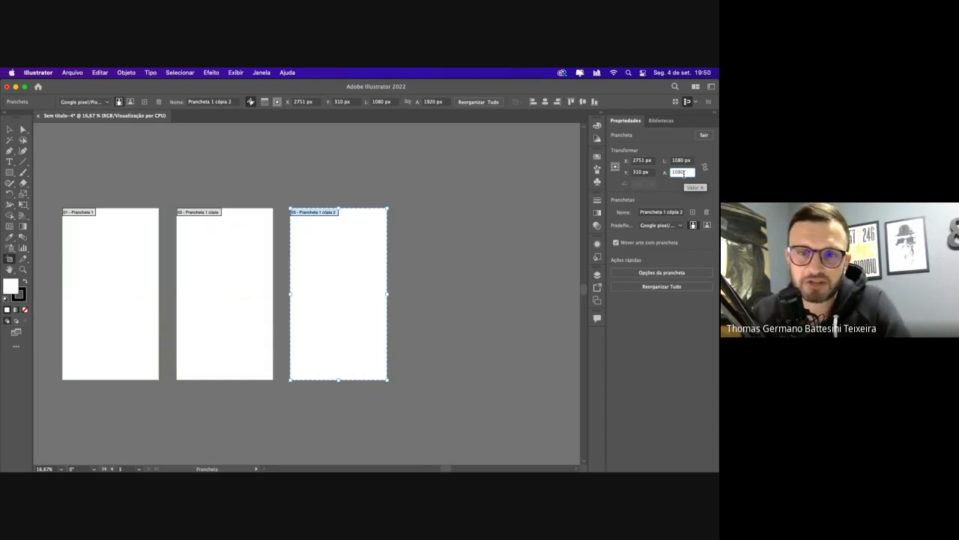
key(Return)
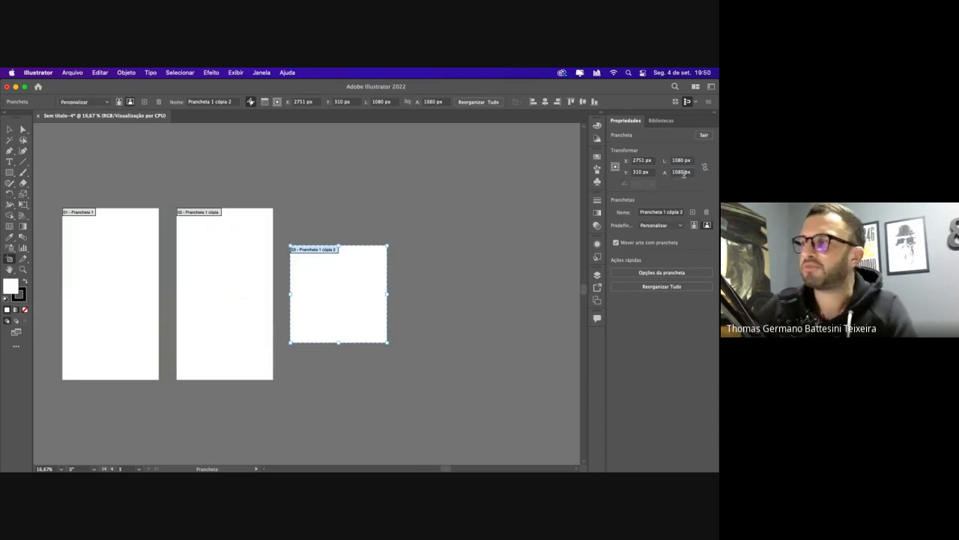
Build a two-by-two grid of 1080 x 1080 px artboards by moving the square one up and duplicating it below and to the right
drag(329, 322, 337, 264)
drag(352, 231, 353, 339)
shift+click(354, 299)
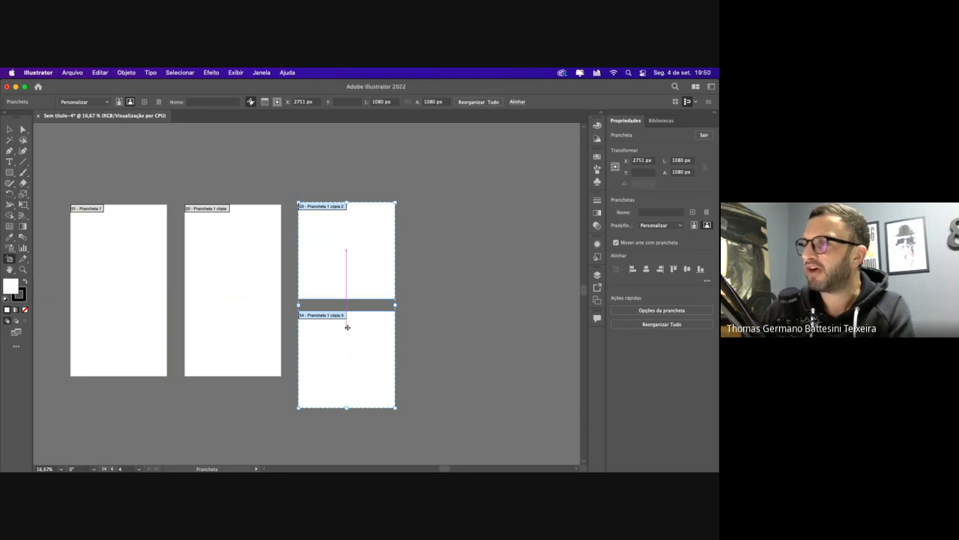
click(350, 320)
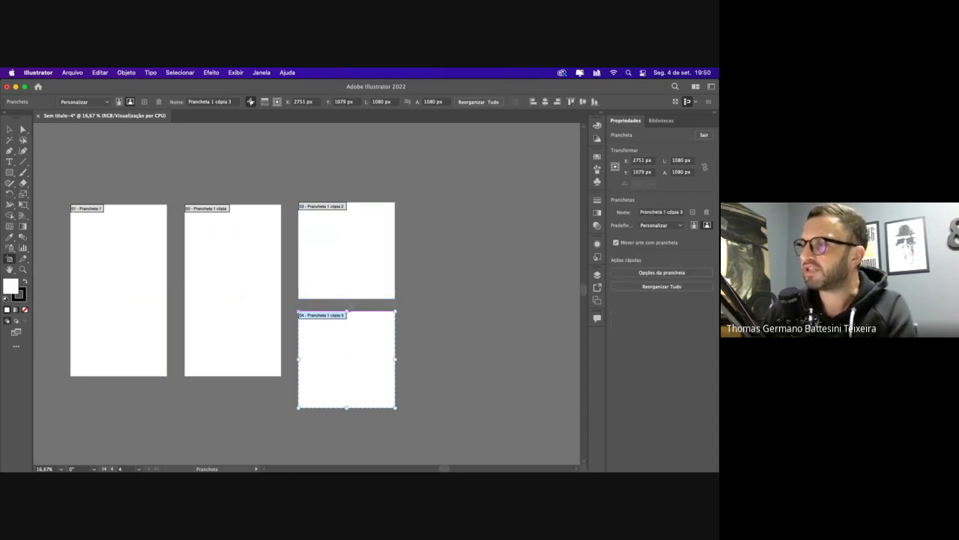
shift+click(352, 292)
drag(340, 290, 460, 291)
click(10, 130)
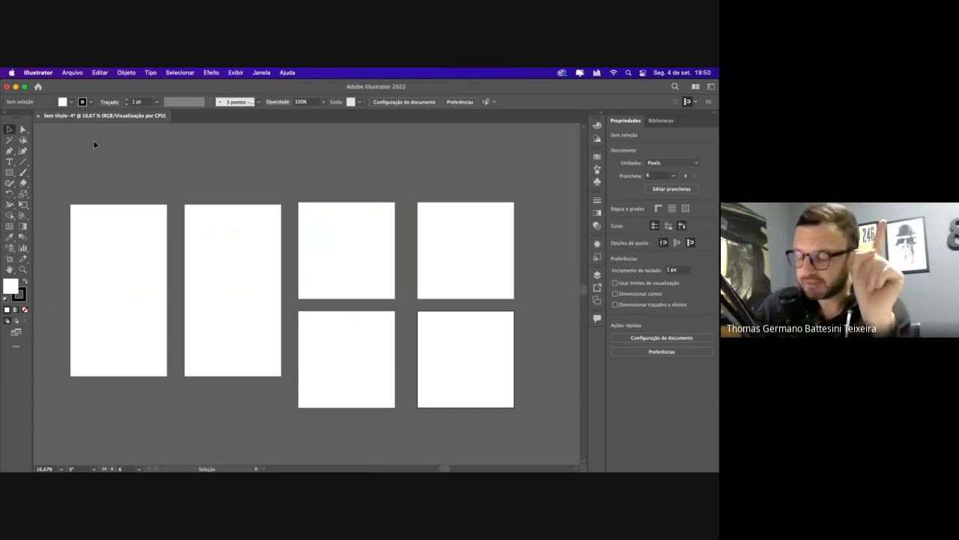
Undo all the artboard duplicates and the resizing so that only Prancheta 1 is left
key(super+z)
key(super+z)
key(super+z)
key(super+z)
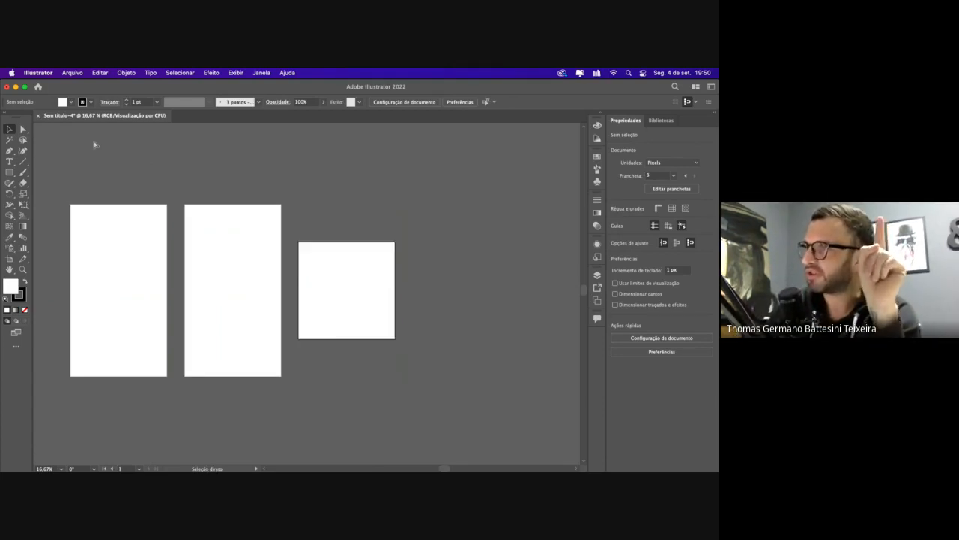
key(super+z)
key(super+z)
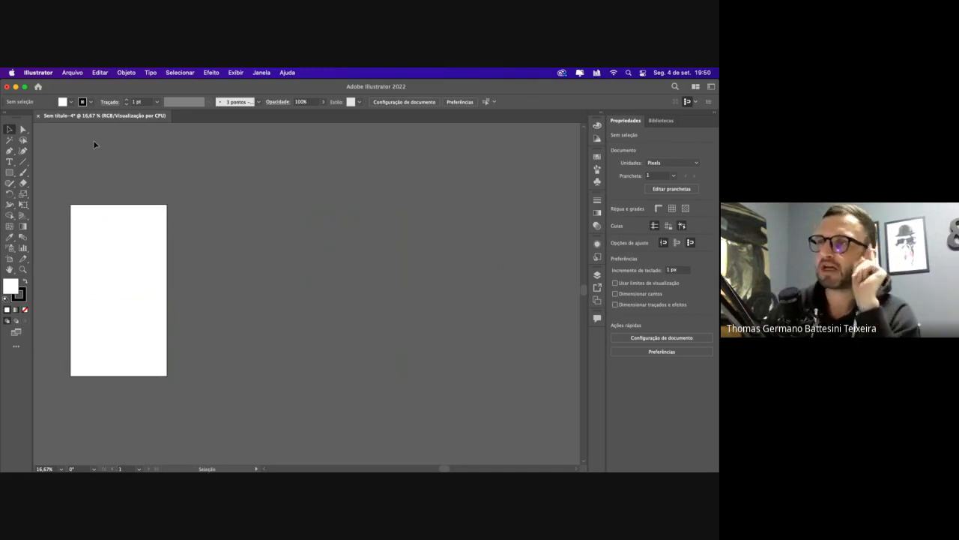
Activate the Rectangle tool for drawing on Prancheta 1
scroll(105, 173, left, 2)
scroll(105, 173, up, 3)
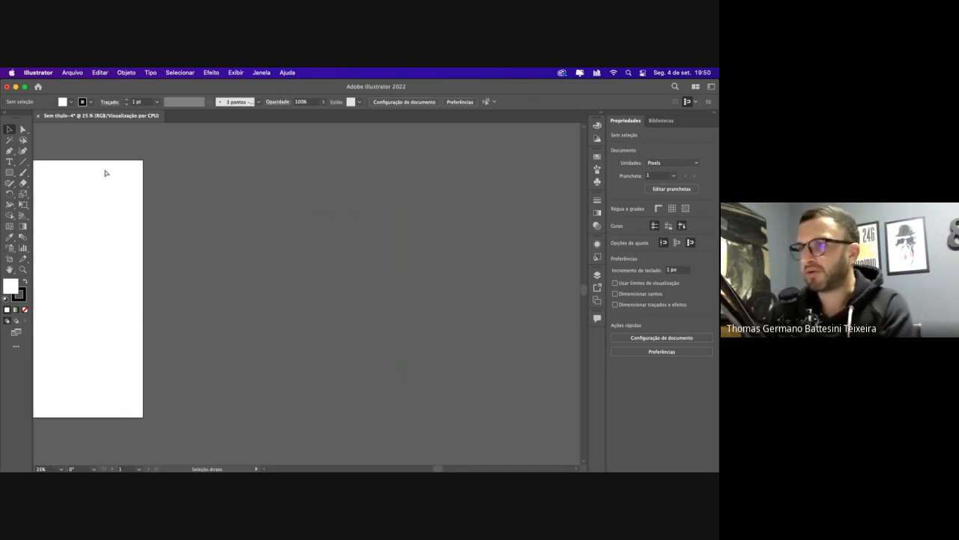
key(super+minus)
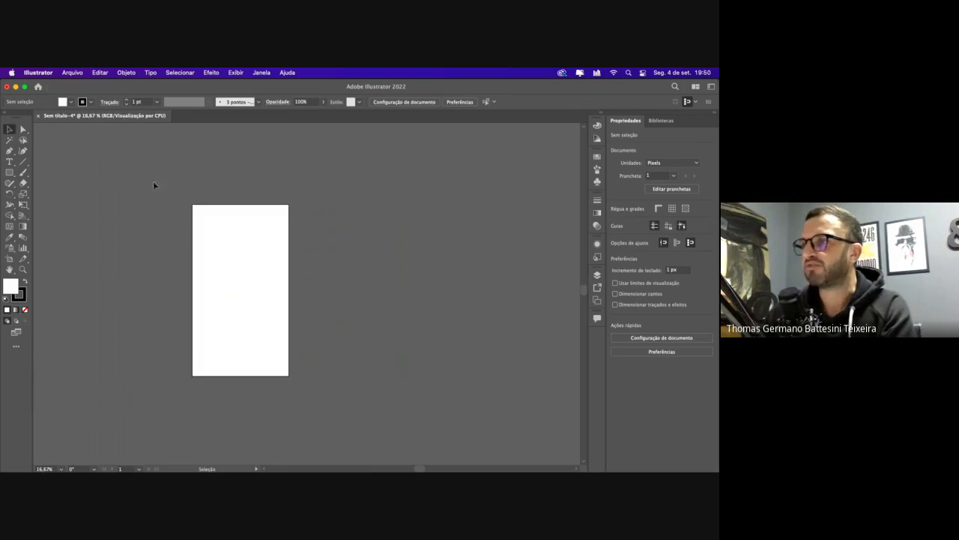
scroll(114, 210, right, 6)
scroll(106, 227, up, 3)
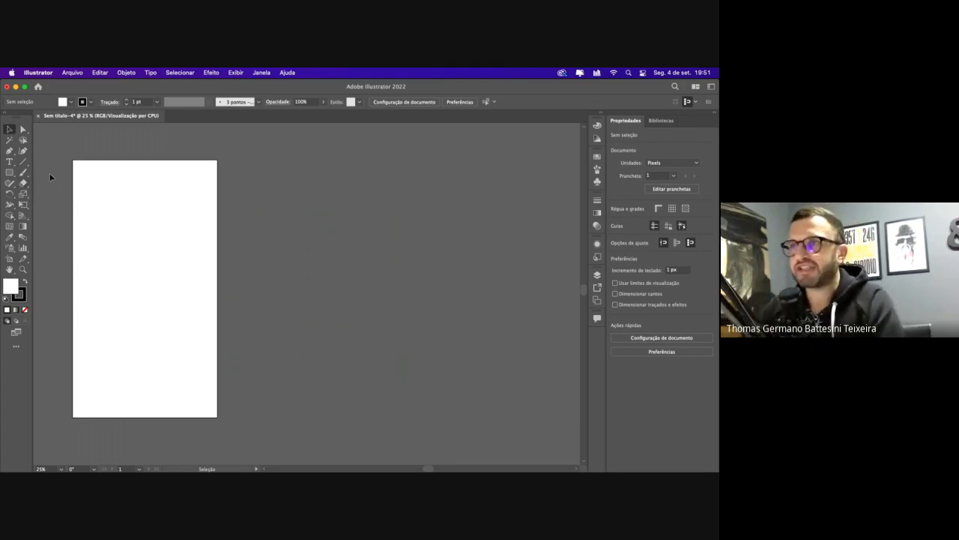
click(9, 171)
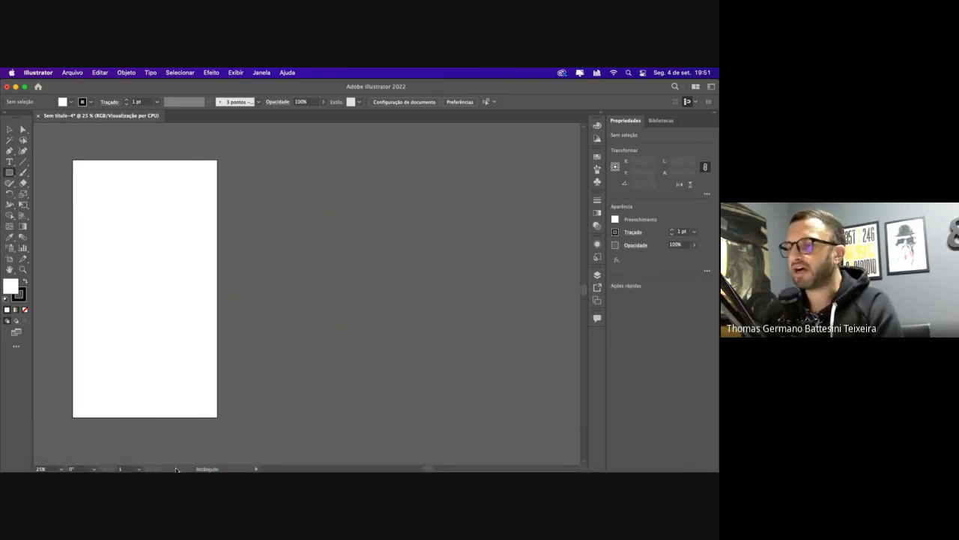
Switch to Freepik in Chrome, open its Photos section and look through the photo categories
mouse_move(187, 461)
click(134, 460)
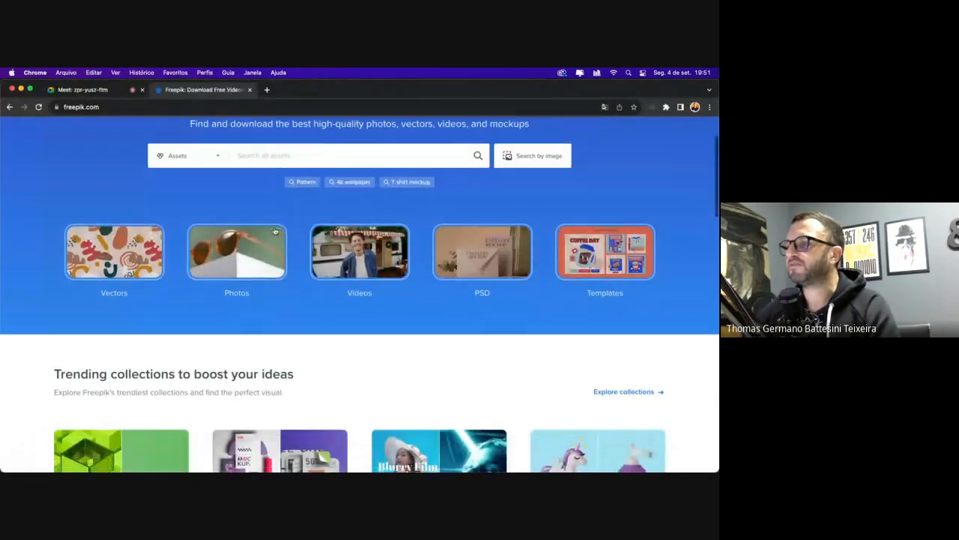
scroll(274, 227, down, 5)
scroll(273, 227, up, 5)
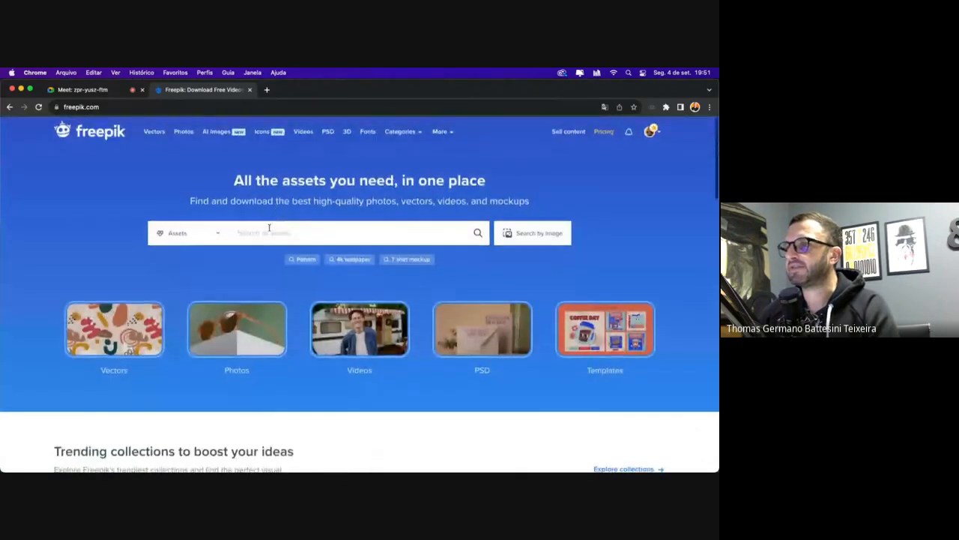
click(237, 330)
scroll(394, 227, down, 3)
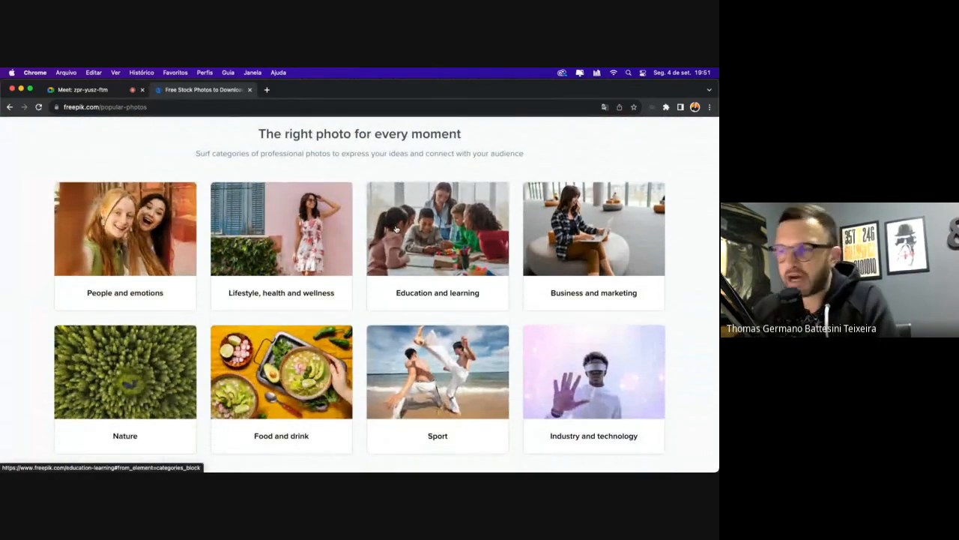
scroll(182, 346, down, 2)
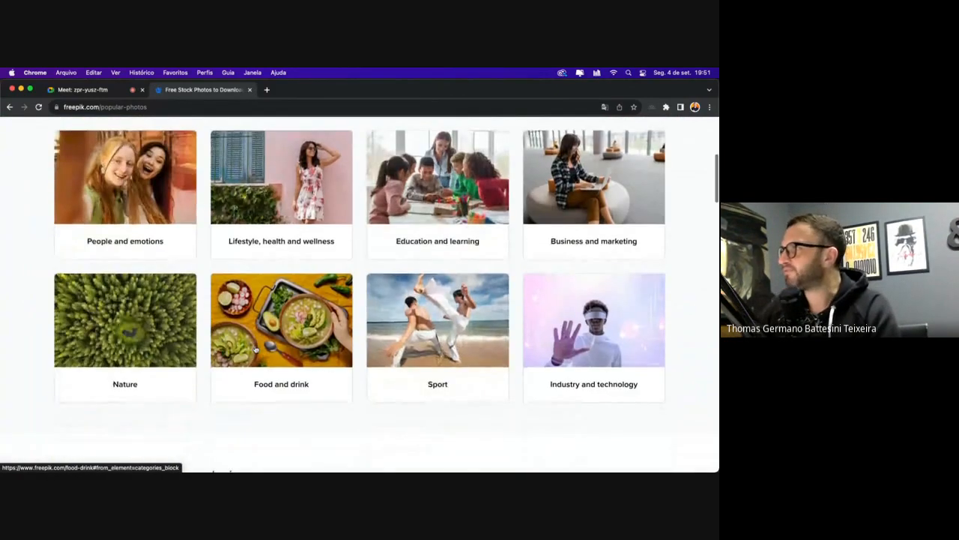
Open the Industry and technology photo category and look through its images and topics
click(611, 294)
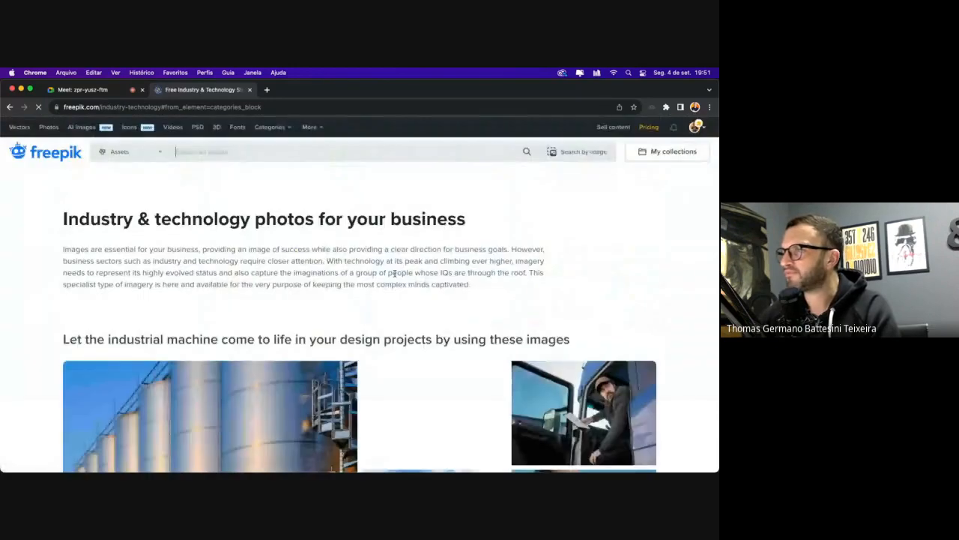
scroll(396, 277, down, 5)
scroll(396, 277, down, 10)
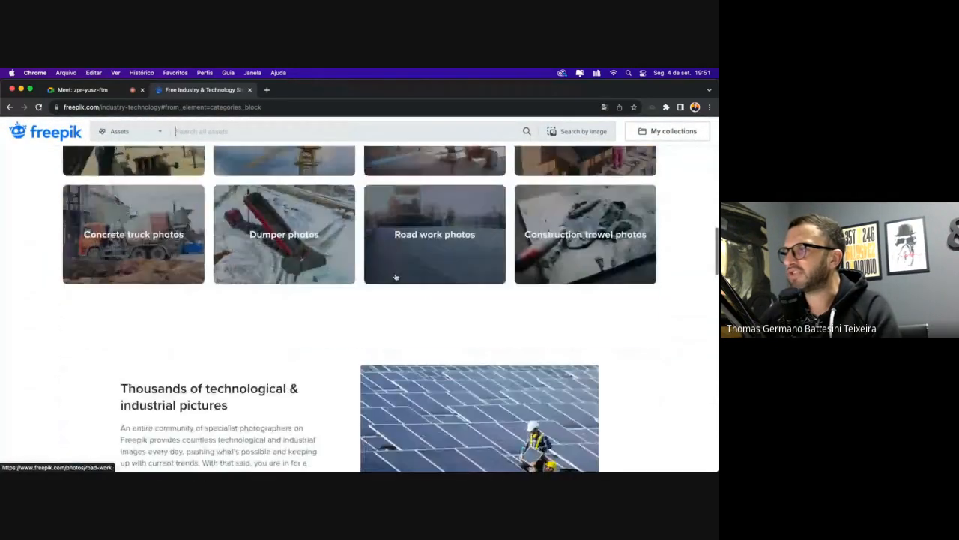
scroll(396, 277, up, 10)
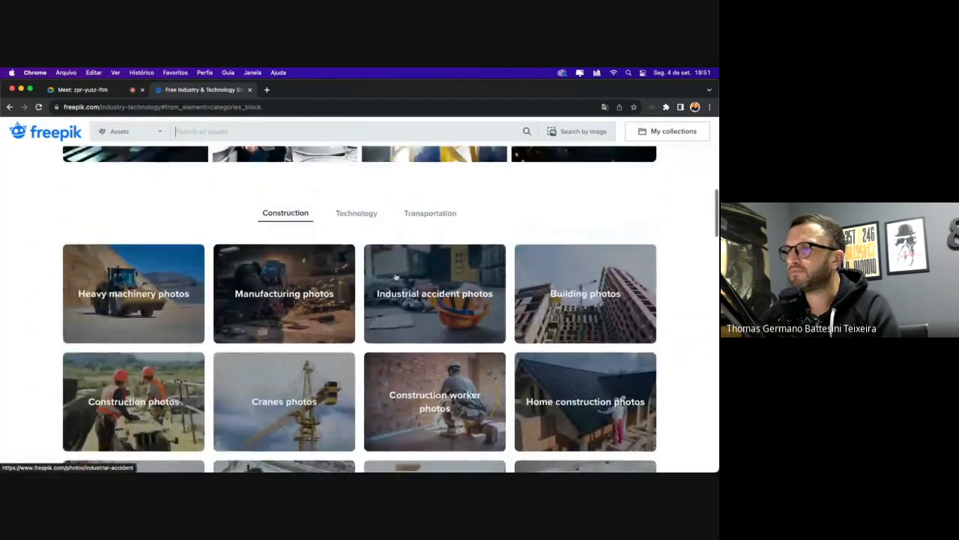
scroll(395, 273, up, 3)
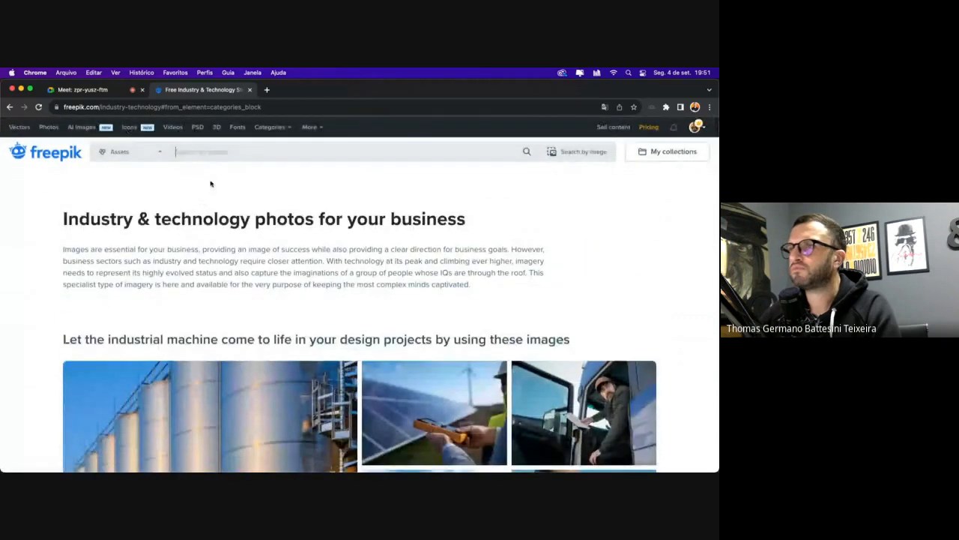
Search Freepik for "CACHORRO" and open the photo of the pomeranian puppy on a bright yellow background
click(181, 153)
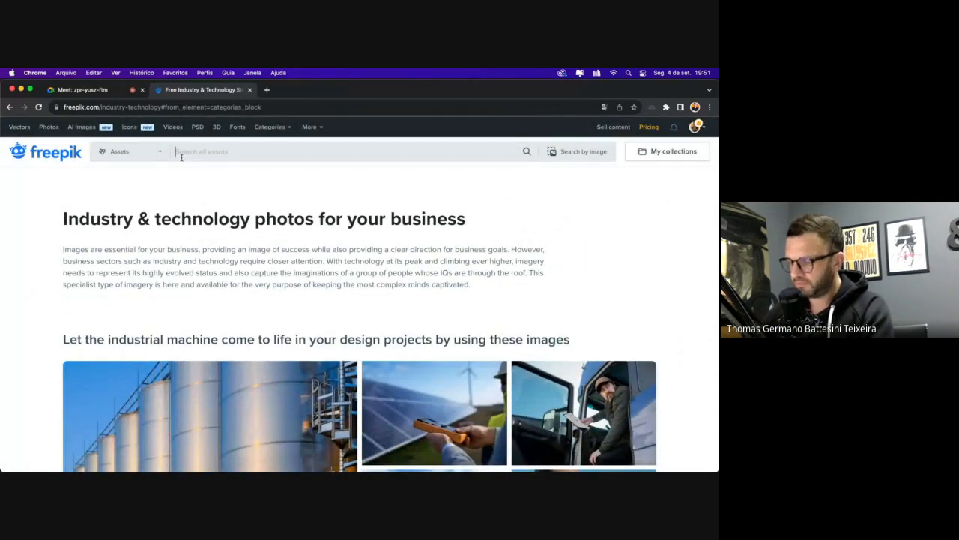
text(CACHORR)
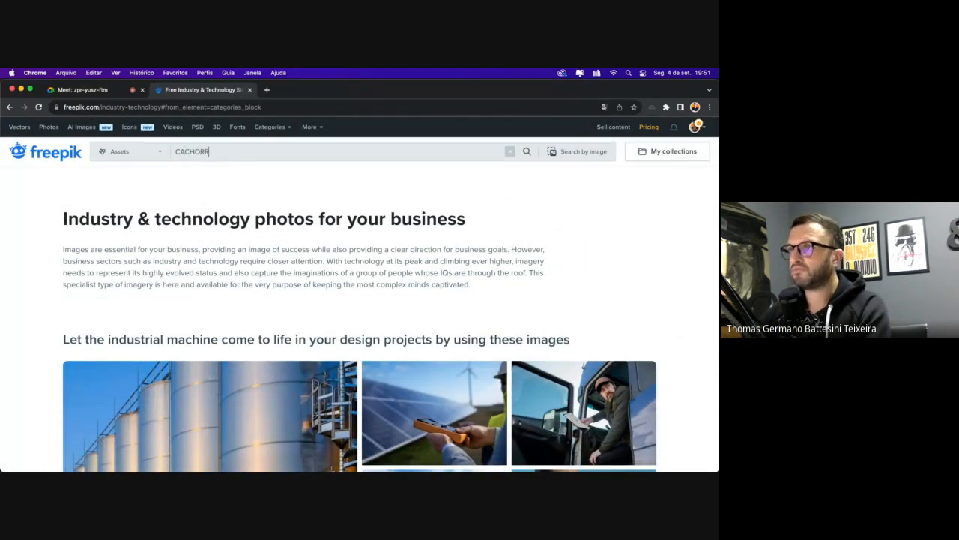
text(O)
key(Return)
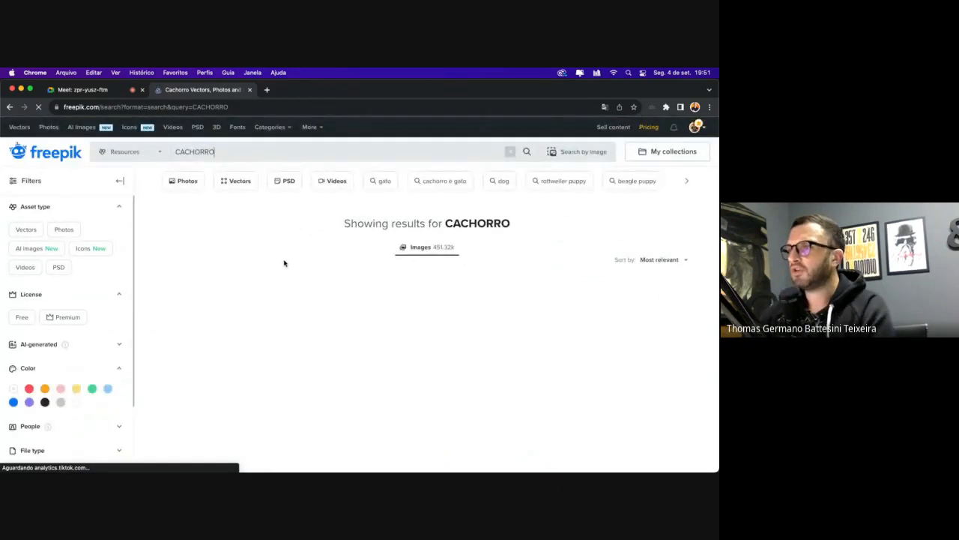
scroll(284, 263, down, 5)
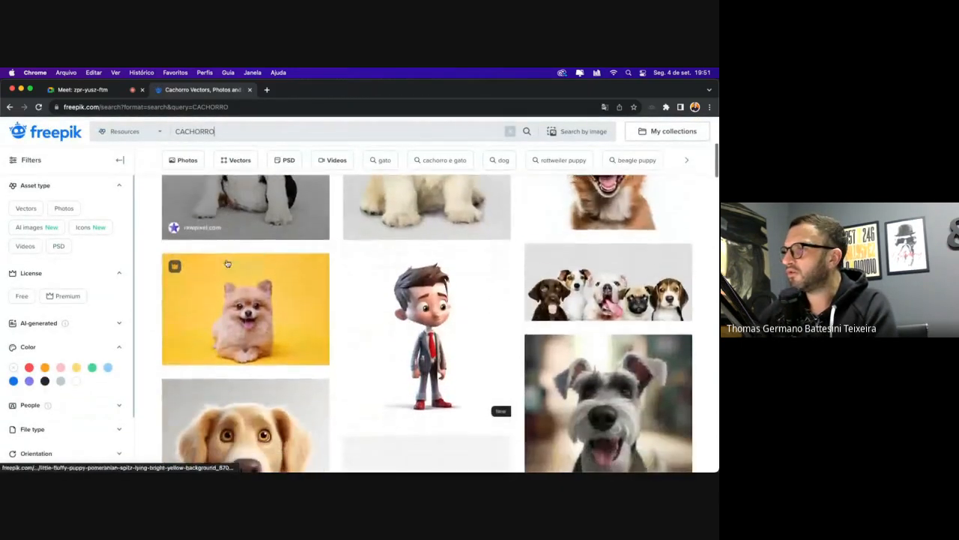
click(238, 272)
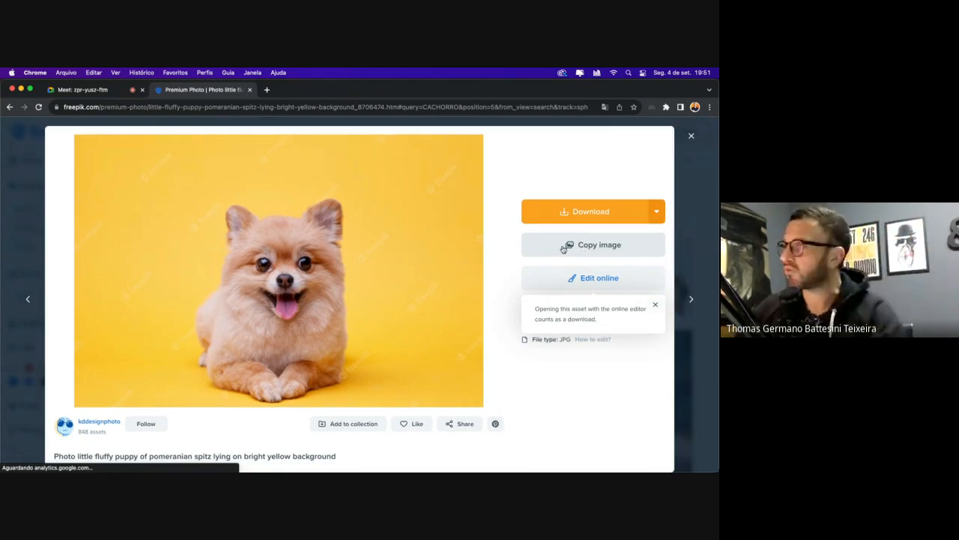
Copy the pomeranian photo to the clipboard and download its JPG file, and switch back to Illustrator
click(571, 246)
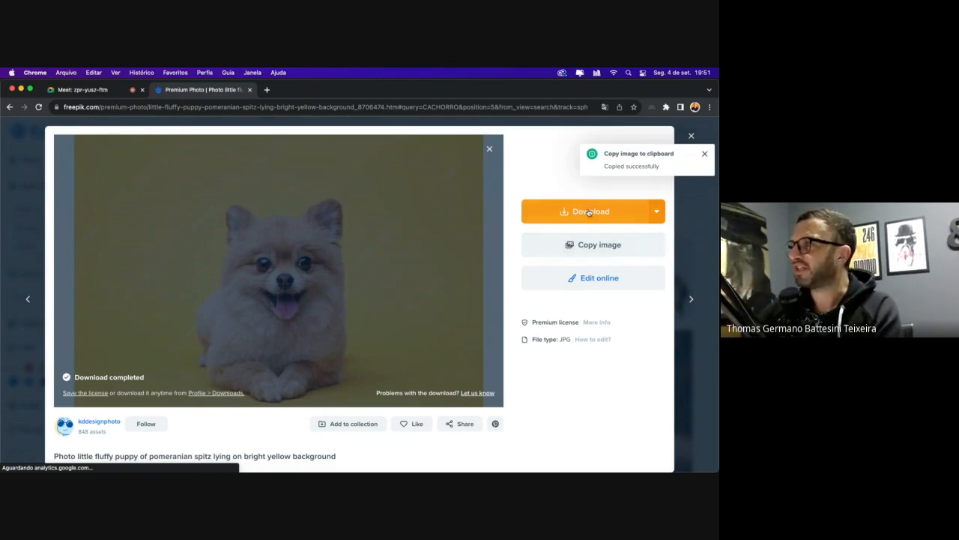
click(589, 213)
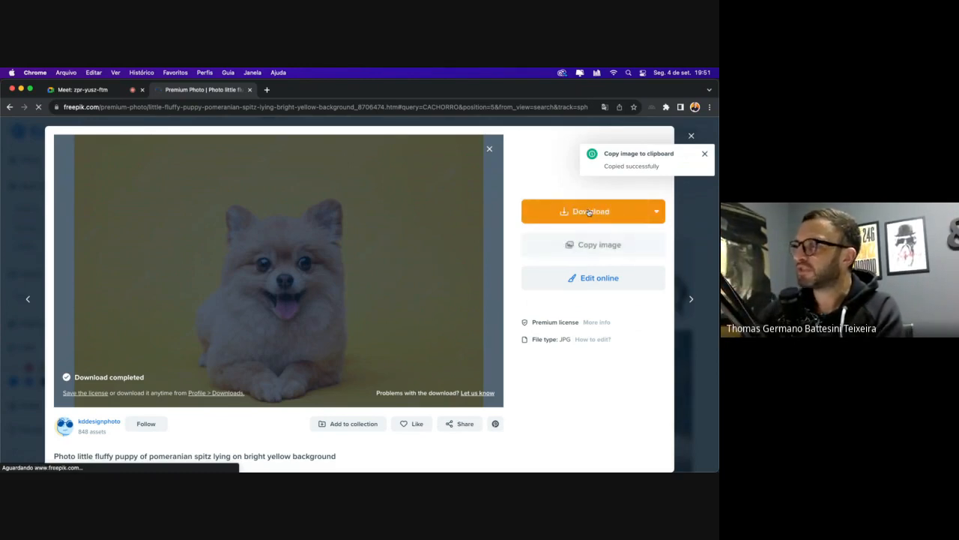
mouse_move(220, 469)
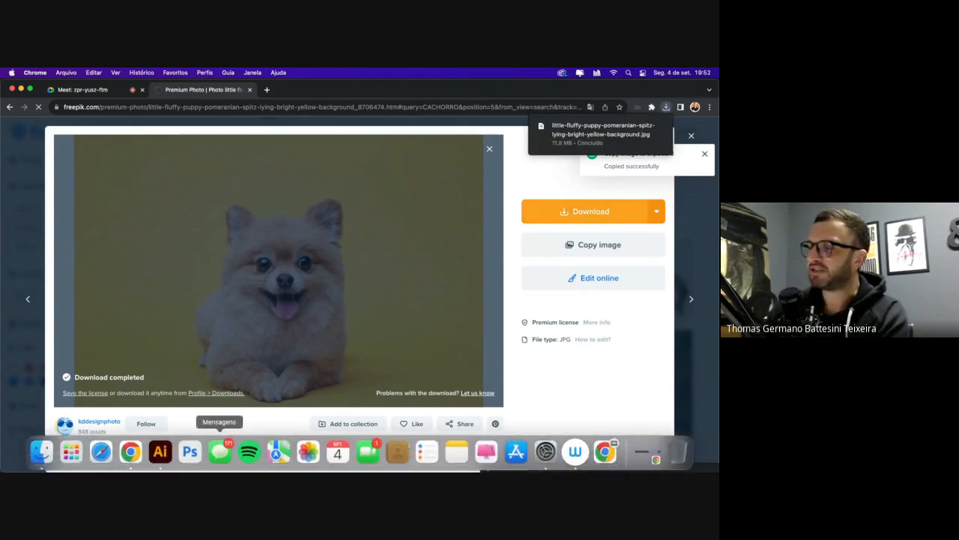
click(160, 451)
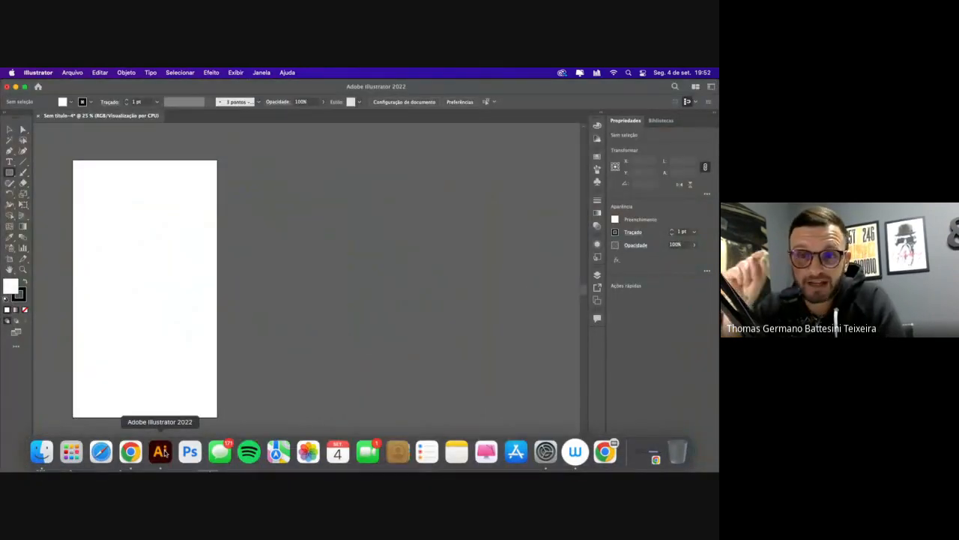
Place the downloaded pomeranian photo from Downloads across the artboard at its default size, and delete it
click(71, 72)
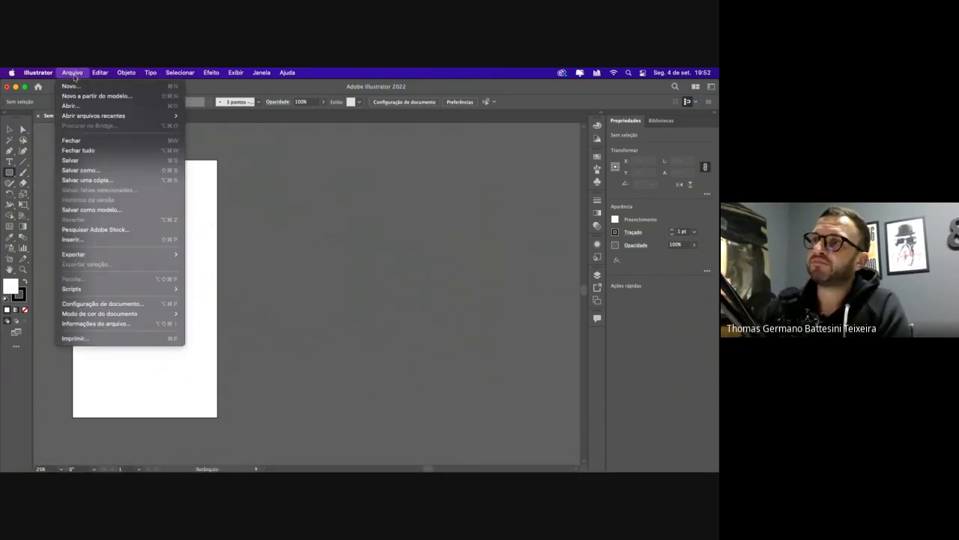
click(91, 239)
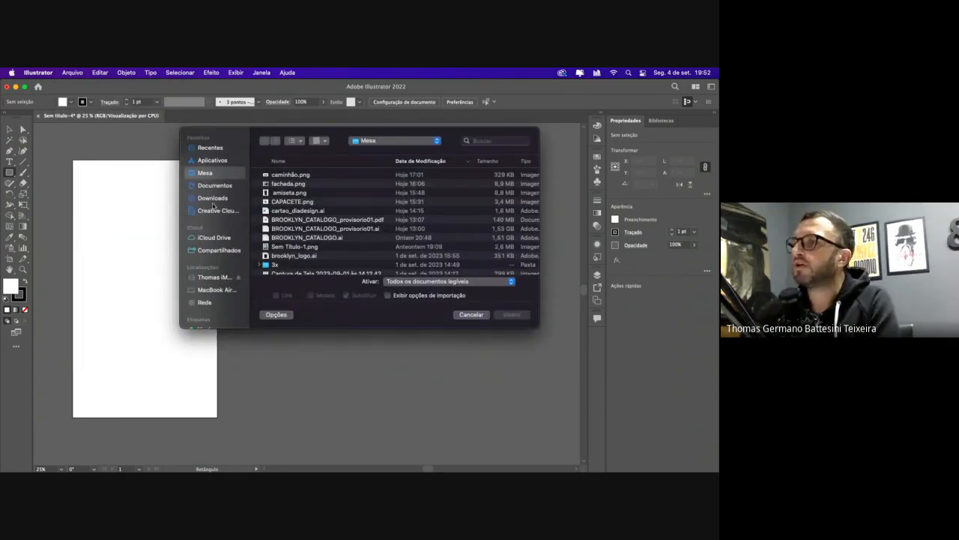
click(215, 199)
click(288, 174)
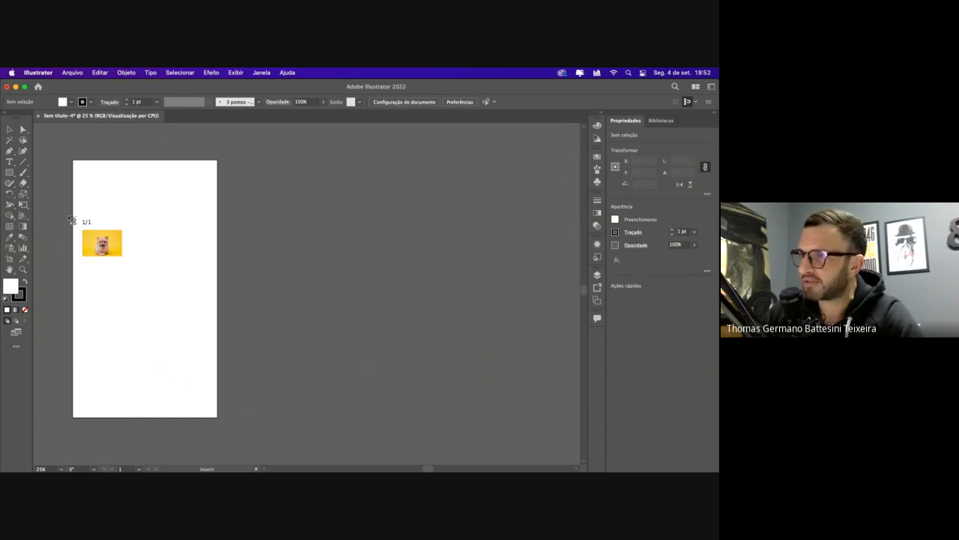
click(69, 216)
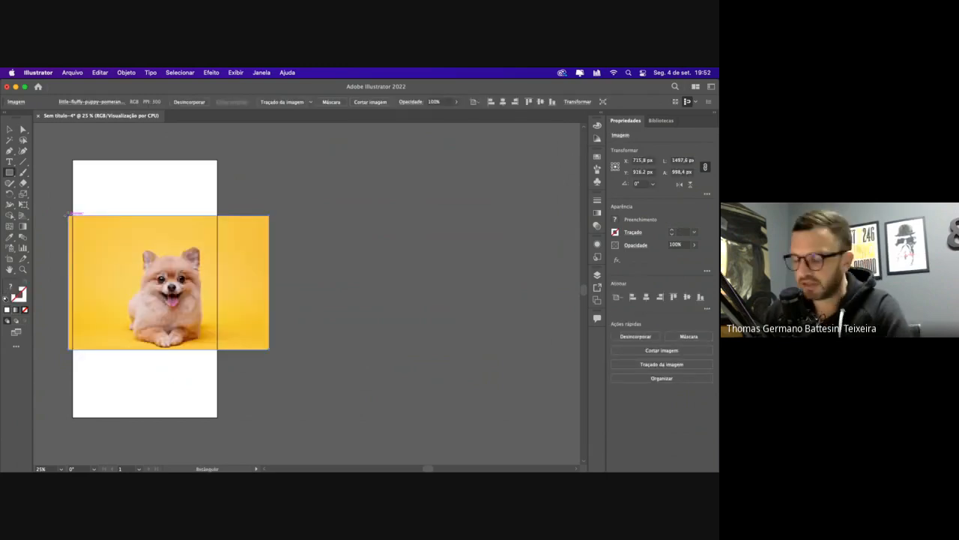
key(Delete)
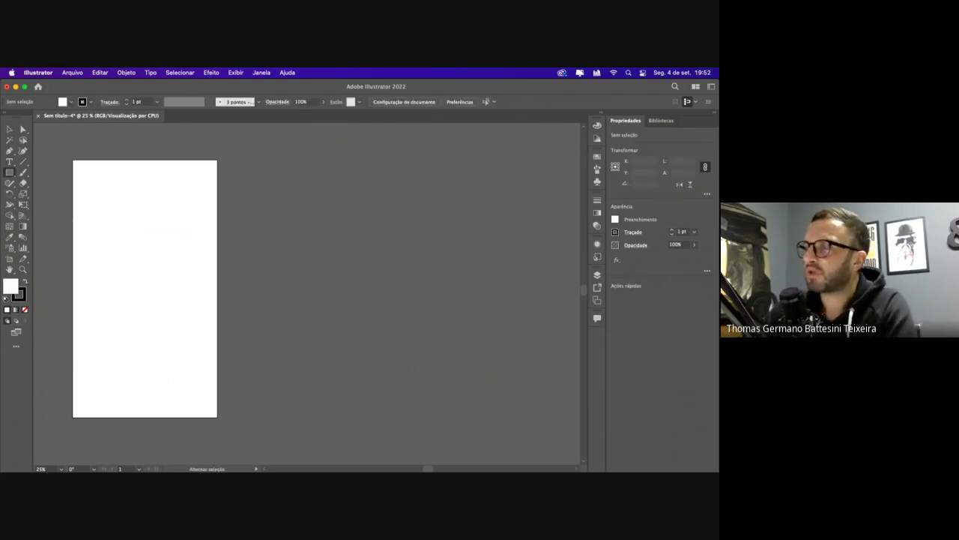
Place the pomeranian photo again at the artboard's full width, about 1080 x 720 px, and move it down to the artboard's bottom edge
key(super+shift+p)
double_click(297, 174)
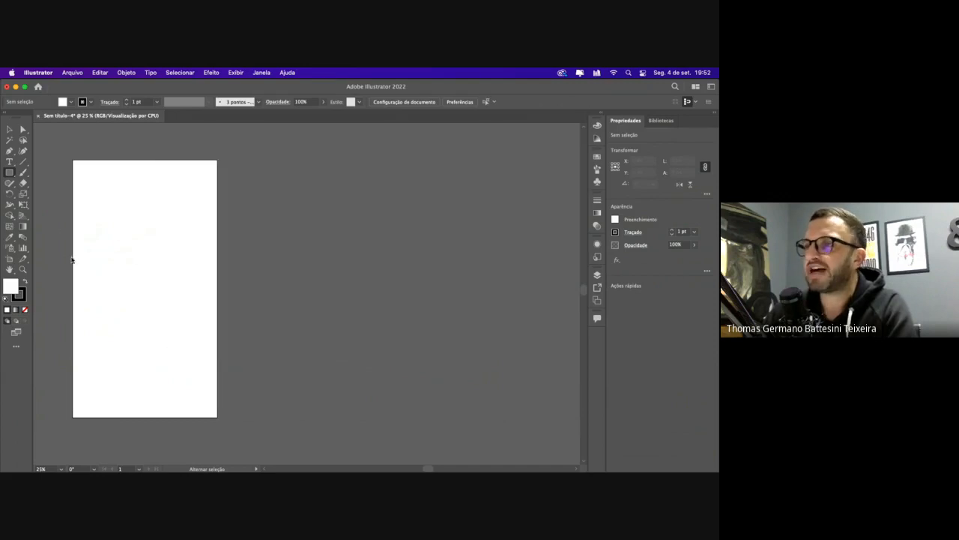
drag(75, 265, 223, 356)
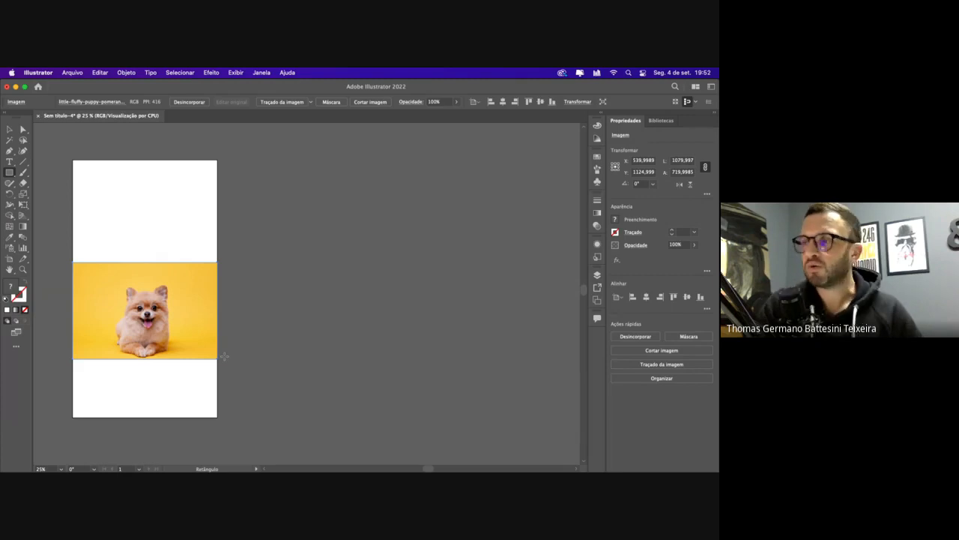
click(9, 129)
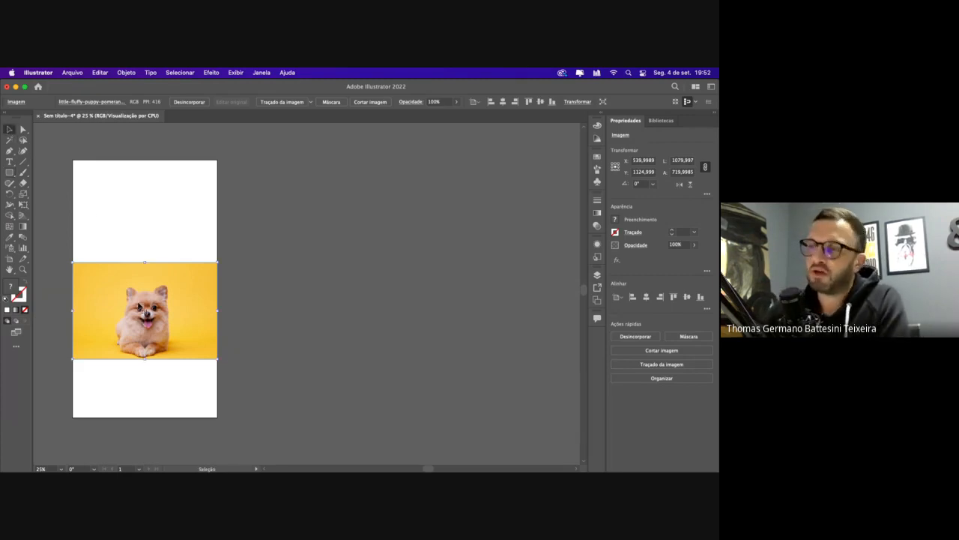
drag(142, 306, 142, 360)
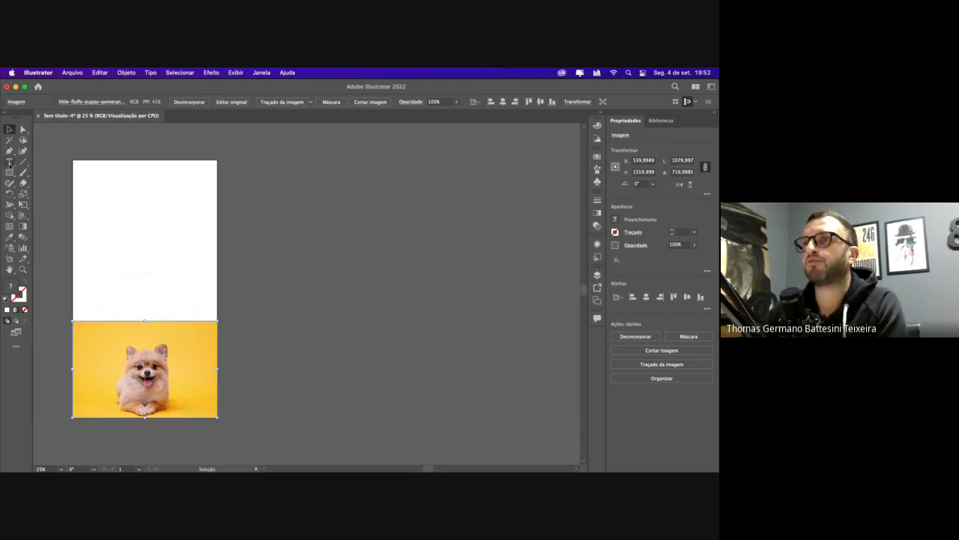
Draw a 1080 px wide rectangle over the blank area above the photo and extend it slightly over the photo to 1220 px high
click(9, 172)
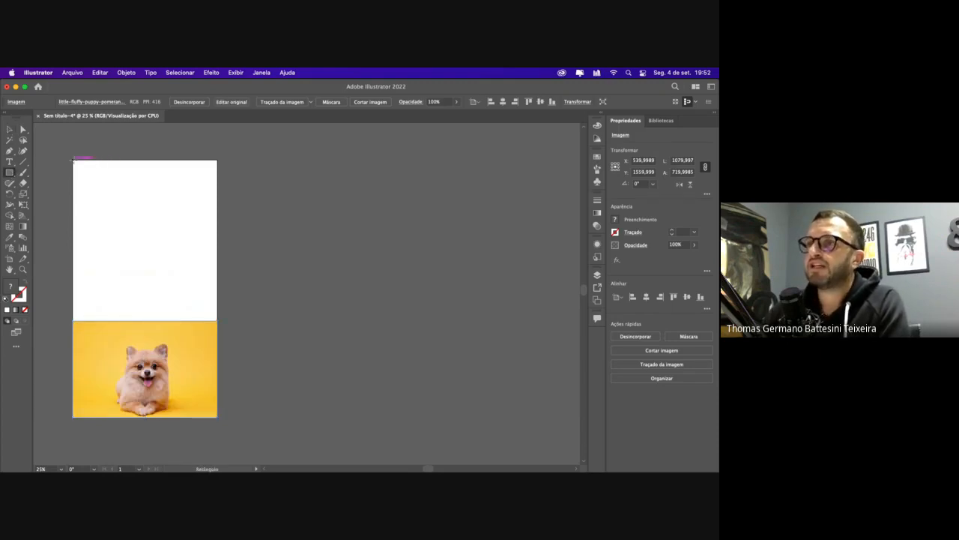
mouse_move(72, 159)
mouse_down()
mouse_move(223, 304)
mouse_move(218, 322)
mouse_up()
key(super+z)
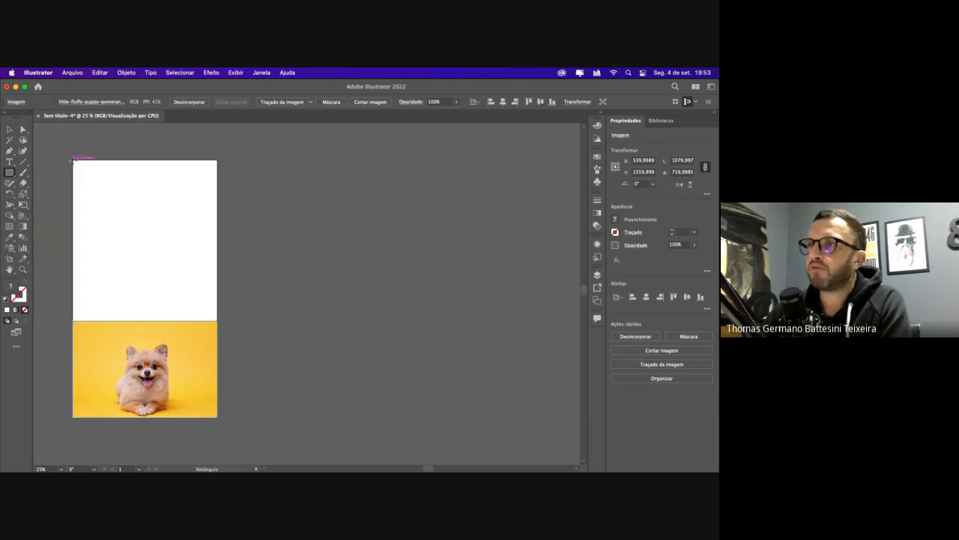
mouse_move(72, 159)
mouse_down()
mouse_move(226, 330)
mouse_move(217, 320)
mouse_up()
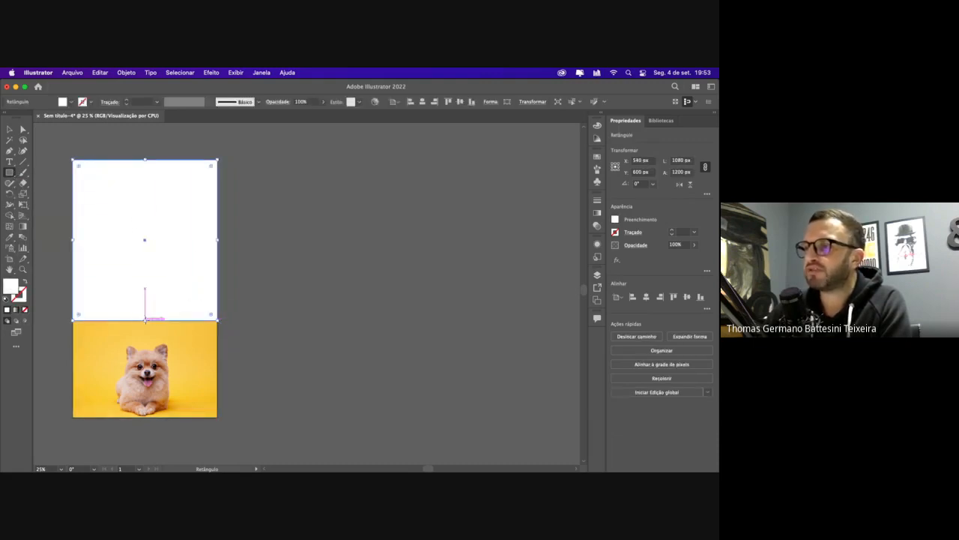
drag(146, 321, 146, 325)
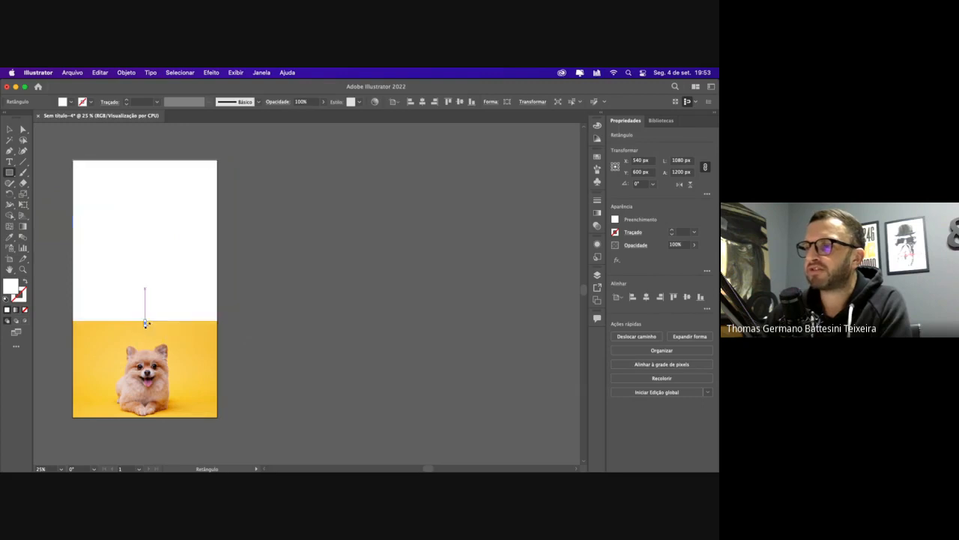
key(super+z)
click(9, 129)
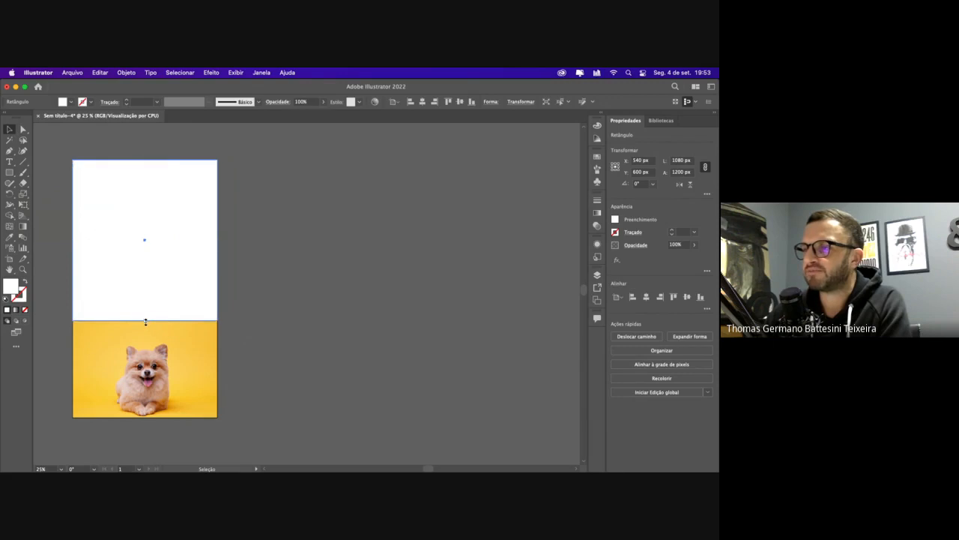
drag(145, 322, 146, 324)
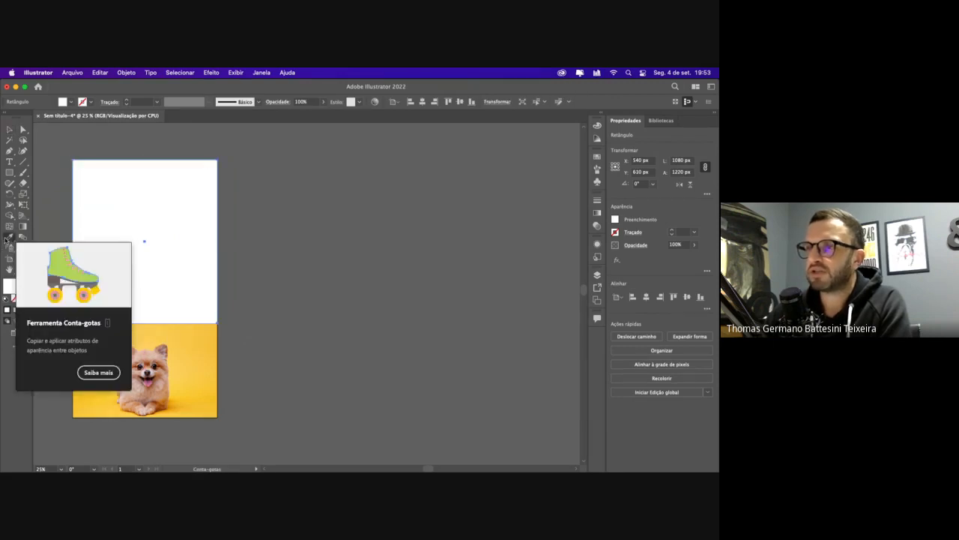
Fill the rectangle with the photo's background yellow using the Eyedropper, and deselect it
click(7, 238)
click(164, 322)
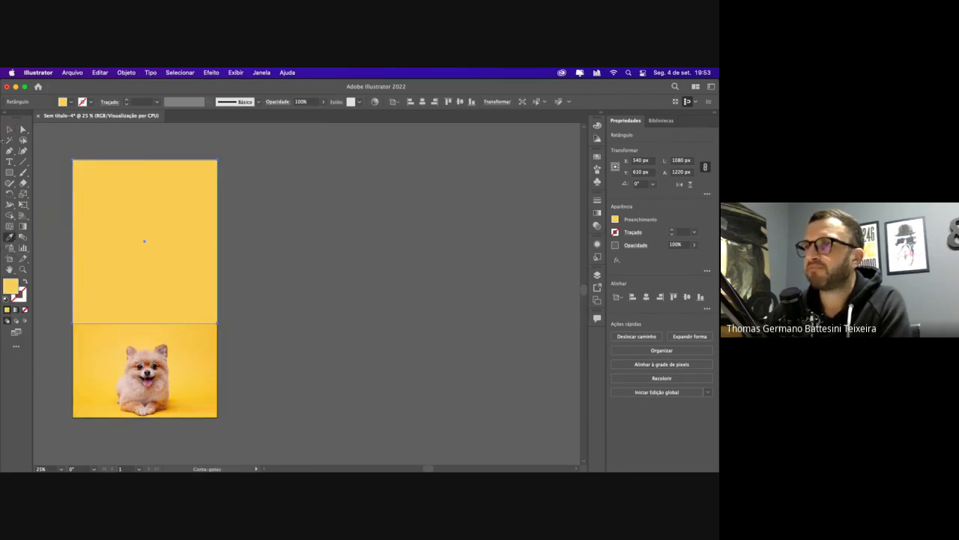
click(9, 130)
click(54, 130)
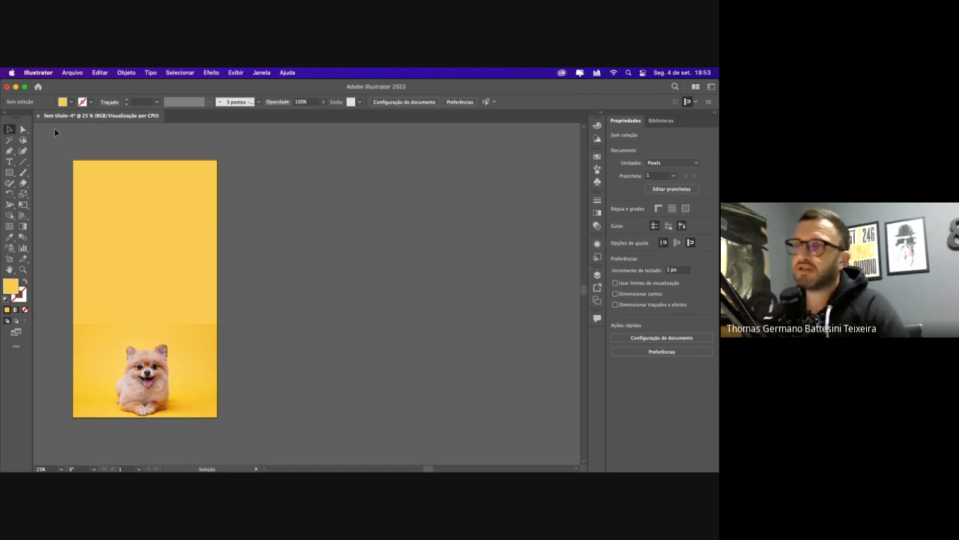
click(9, 161)
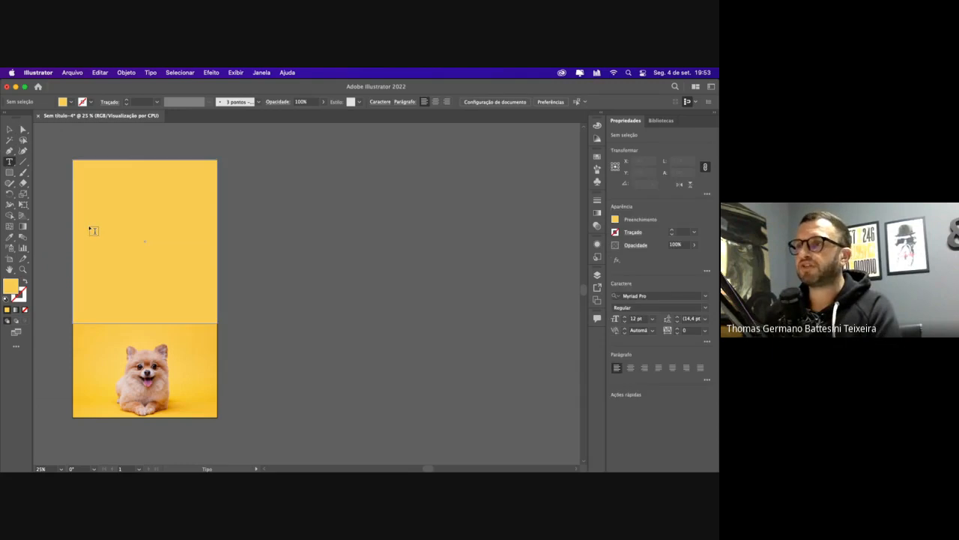
click(279, 215)
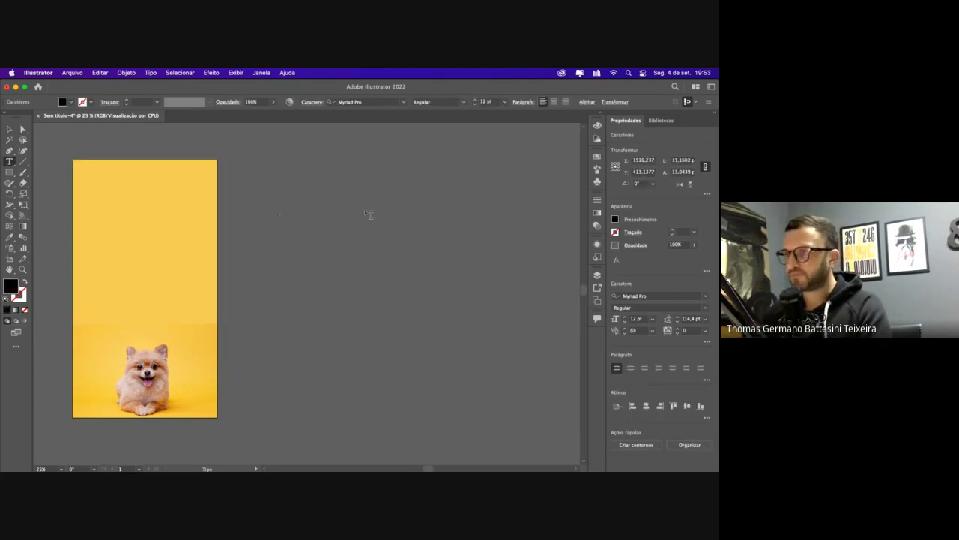
key(Escape)
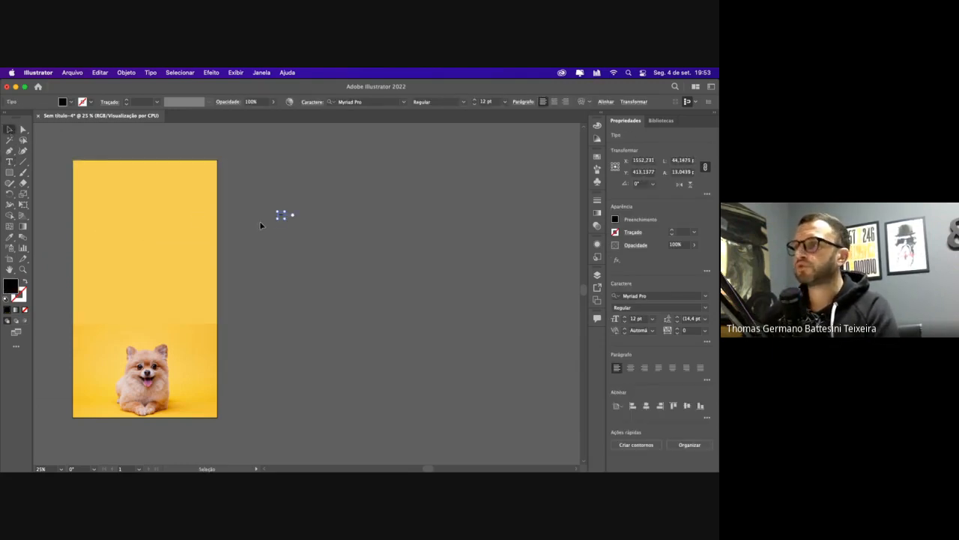
key(super+a)
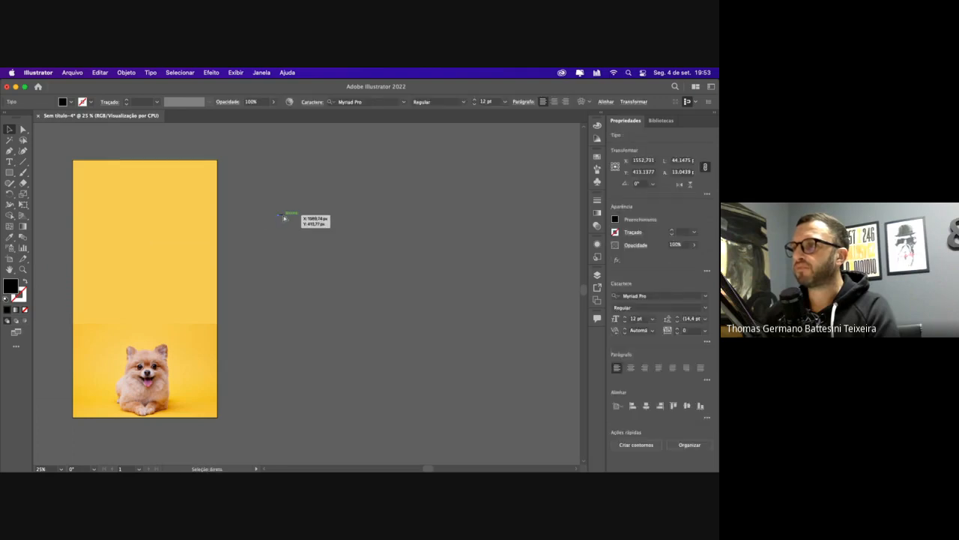
click(294, 215)
click(283, 216)
key(Delete)
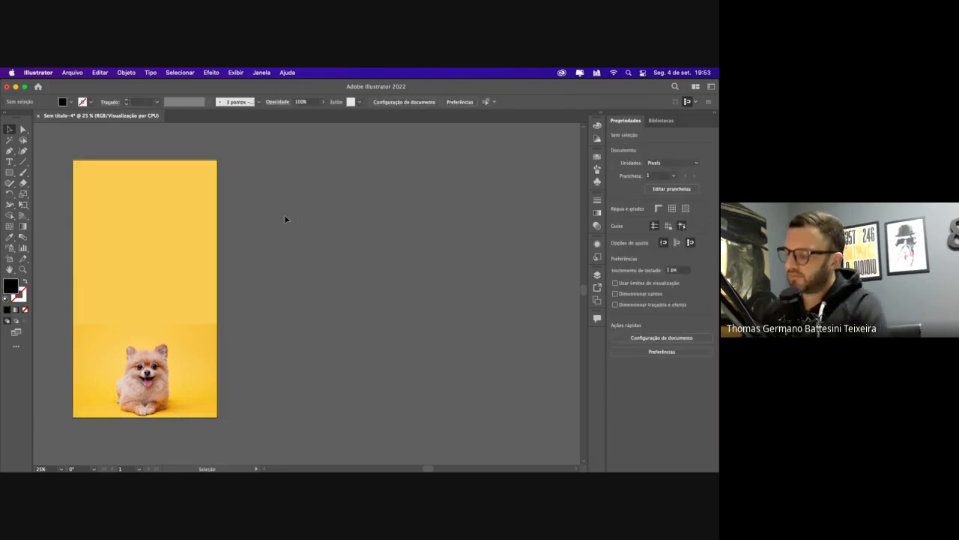
Add a point text with the placeholder "Lorem ipsum" beside the artboard and enlarge it to about 152 pt
key(super+plus)
scroll(213, 185, left, 2)
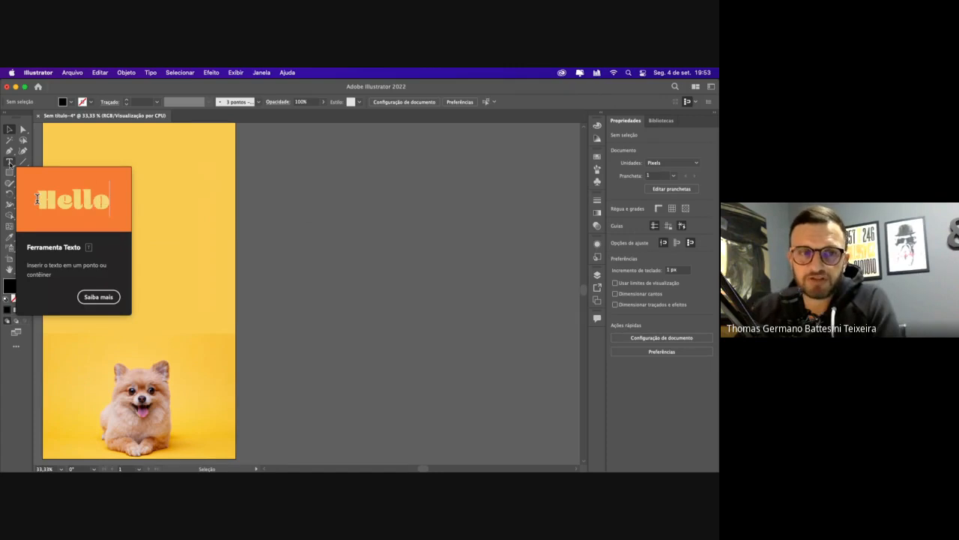
drag(10, 161, 131, 177)
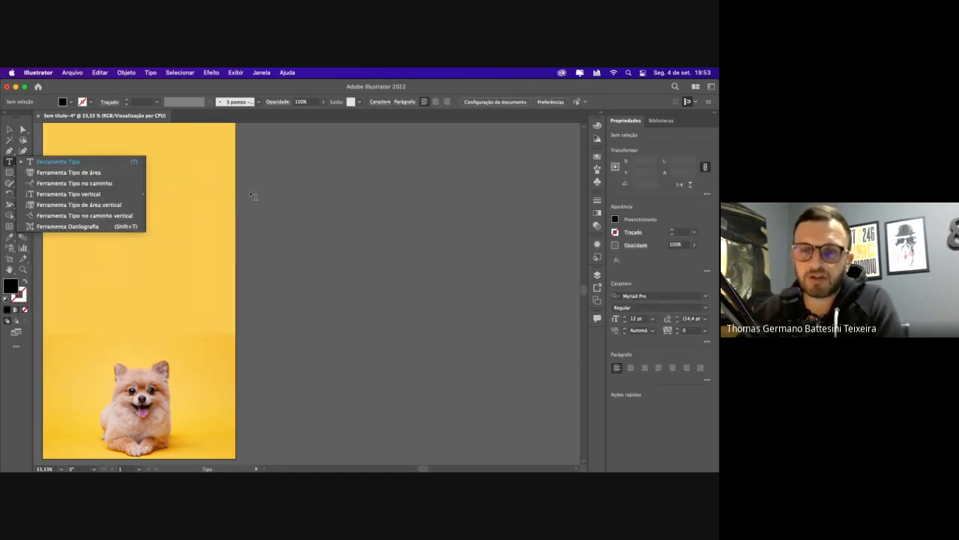
click(262, 196)
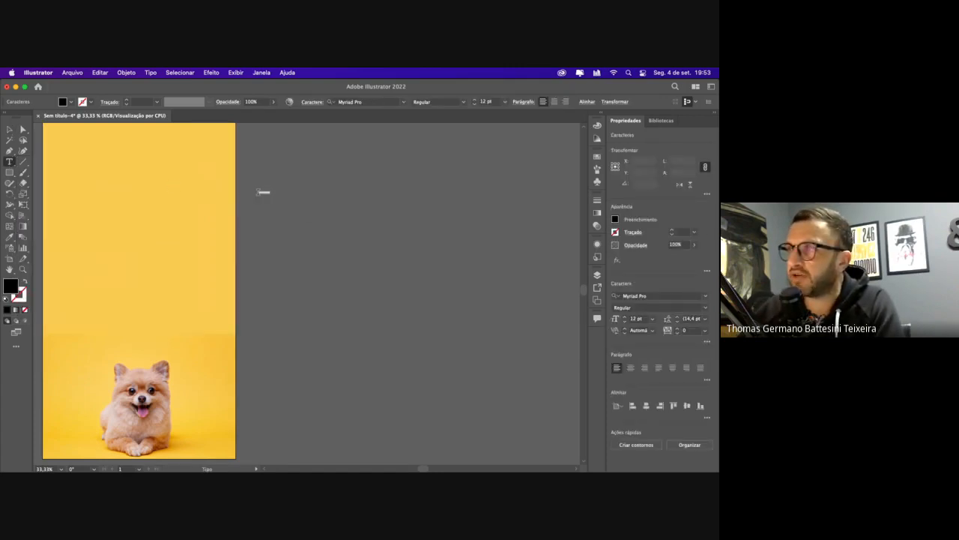
click(10, 129)
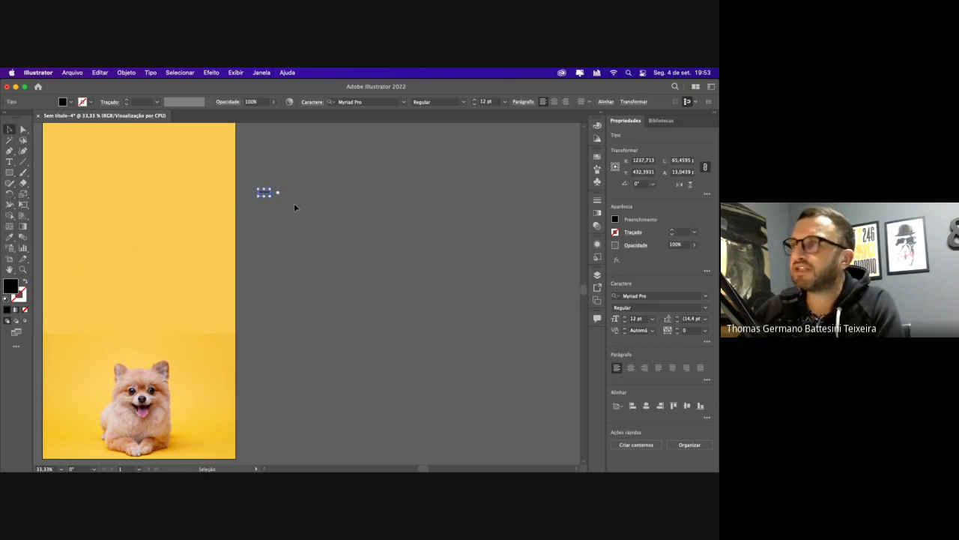
drag(277, 192, 480, 283)
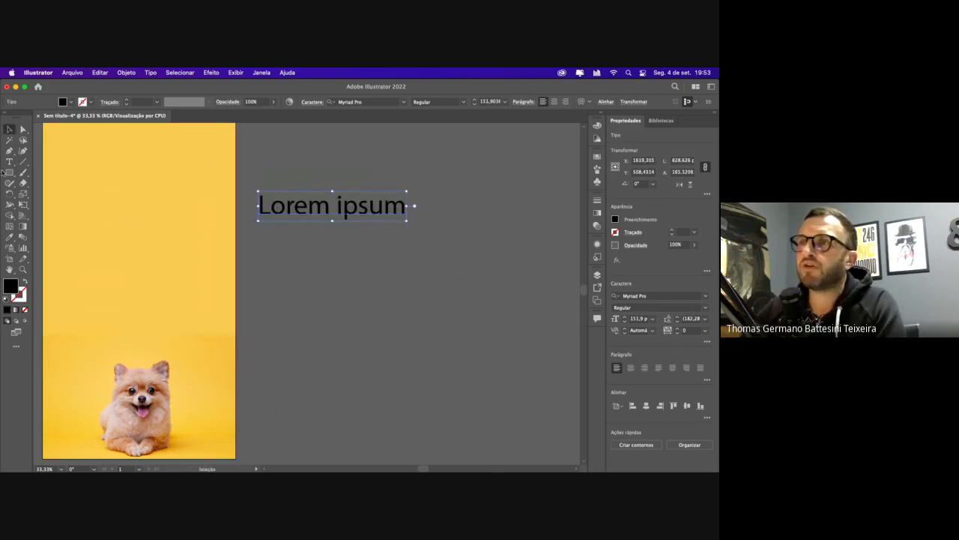
Draw an area text box about 605 px wide below the "Lorem ipsum" text, and delete it
click(9, 161)
drag(263, 242, 368, 284)
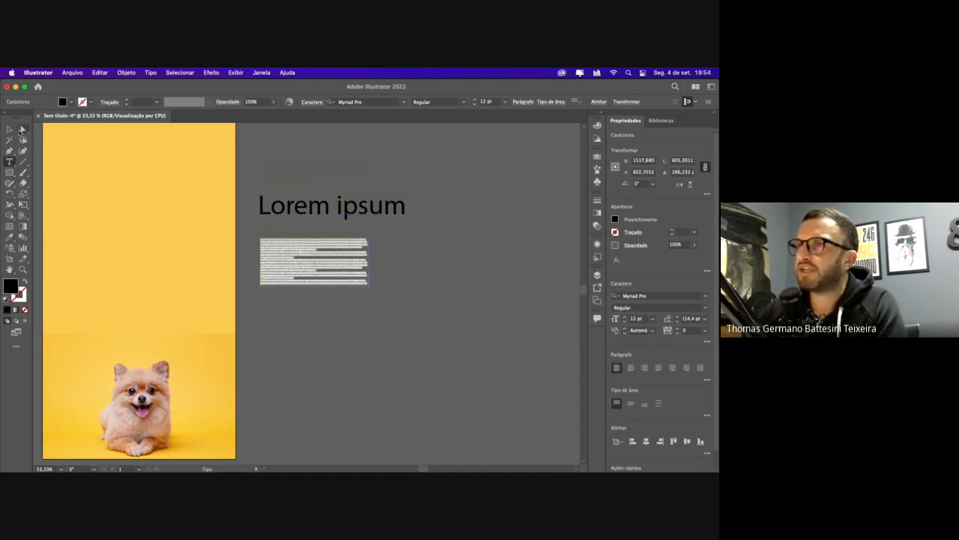
click(10, 128)
key(Delete)
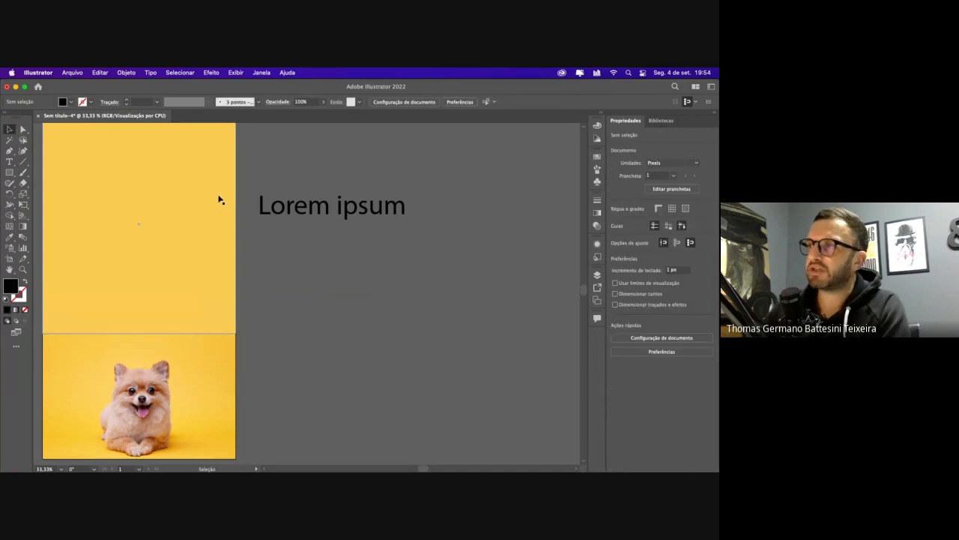
Replace the "Lorem ipsum" text with "pet" and set its font to Morpha Thin
double_click(304, 214)
triple_click(304, 214)
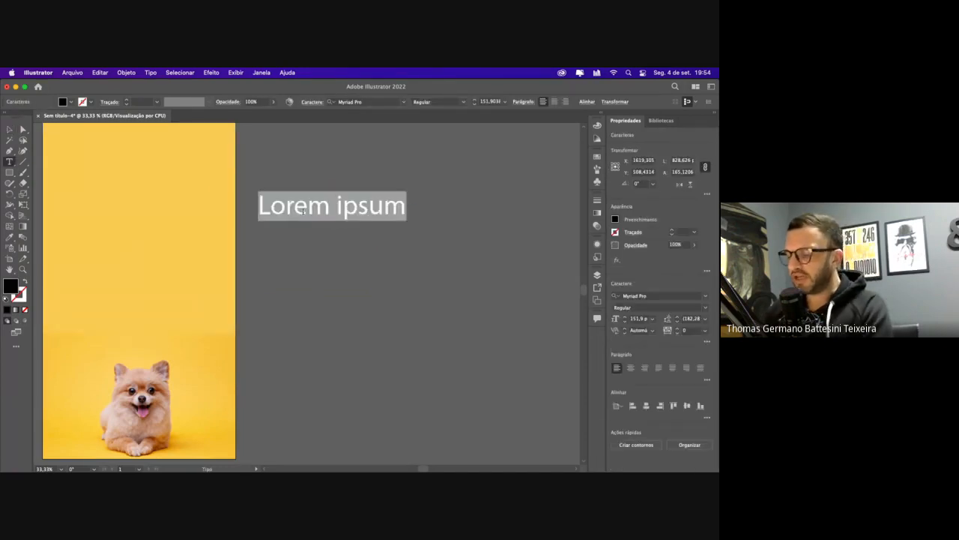
text(pet)
click(10, 129)
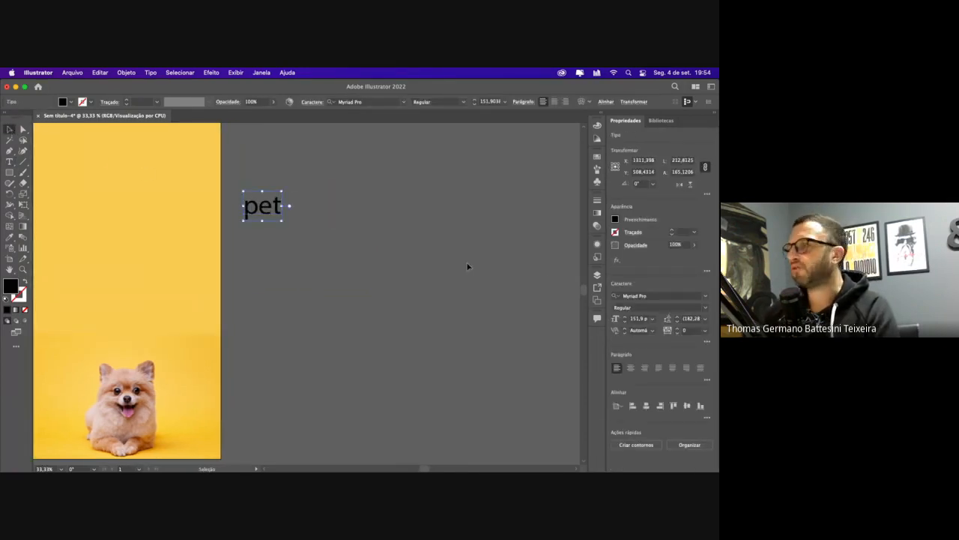
click(649, 295)
text(mor)
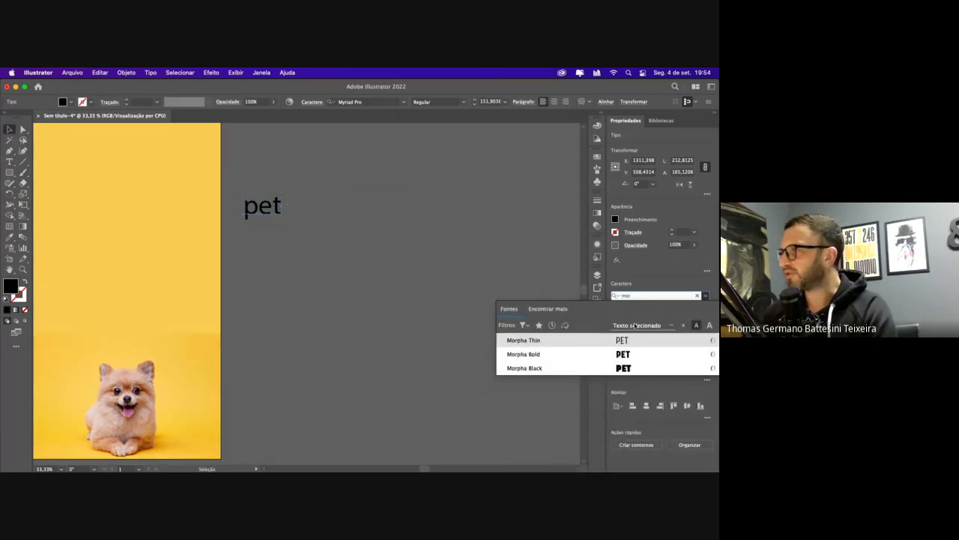
click(630, 339)
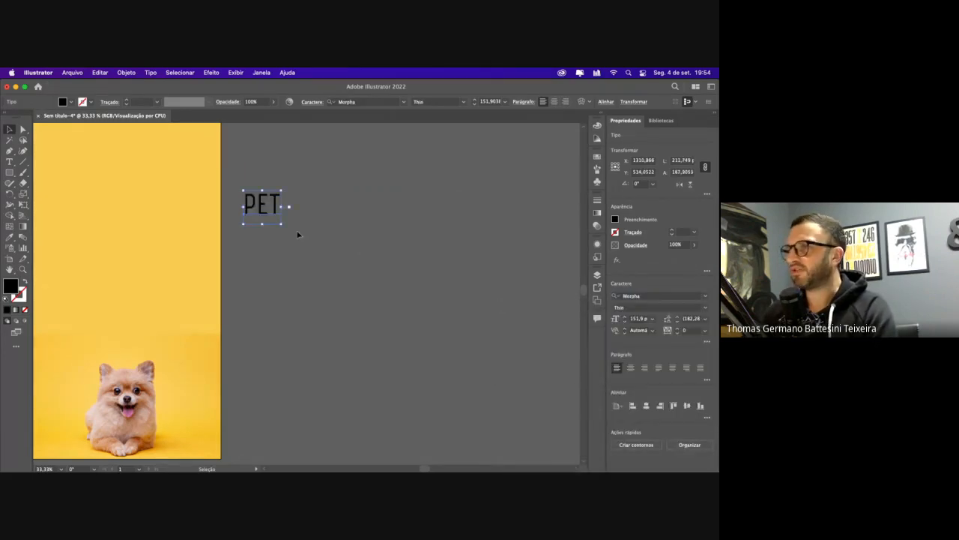
Scale the PET text up to about 419 pt and duplicate it directly below the original
drag(281, 225, 348, 282)
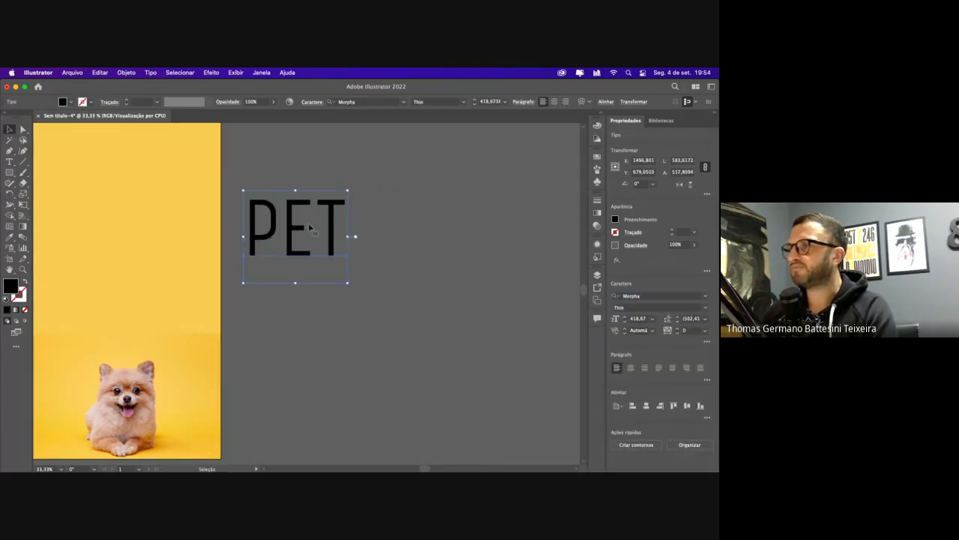
drag(330, 214, 332, 279)
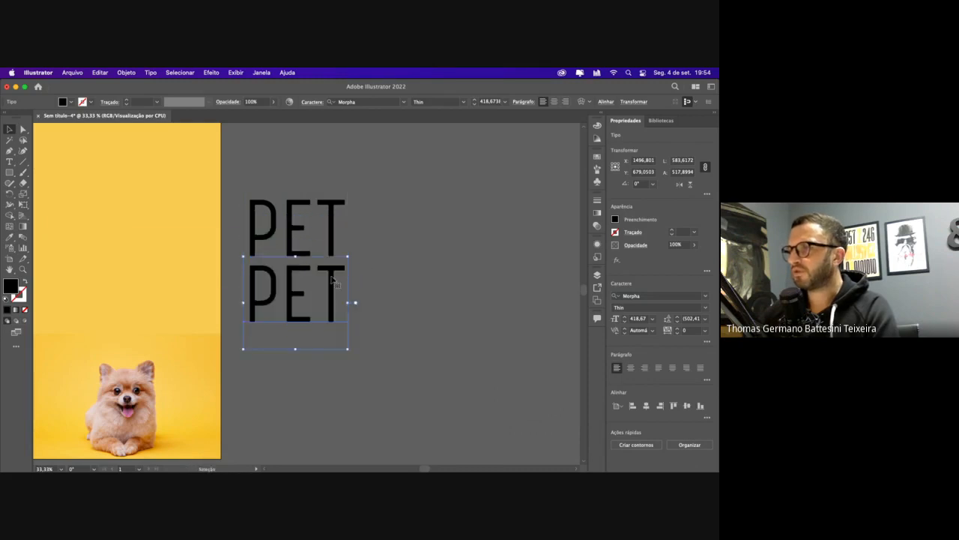
Replace the duplicated lower PET text with "DOG" and set its font style to Morpha Bold
double_click(332, 295)
key(super+a)
text(DOG)
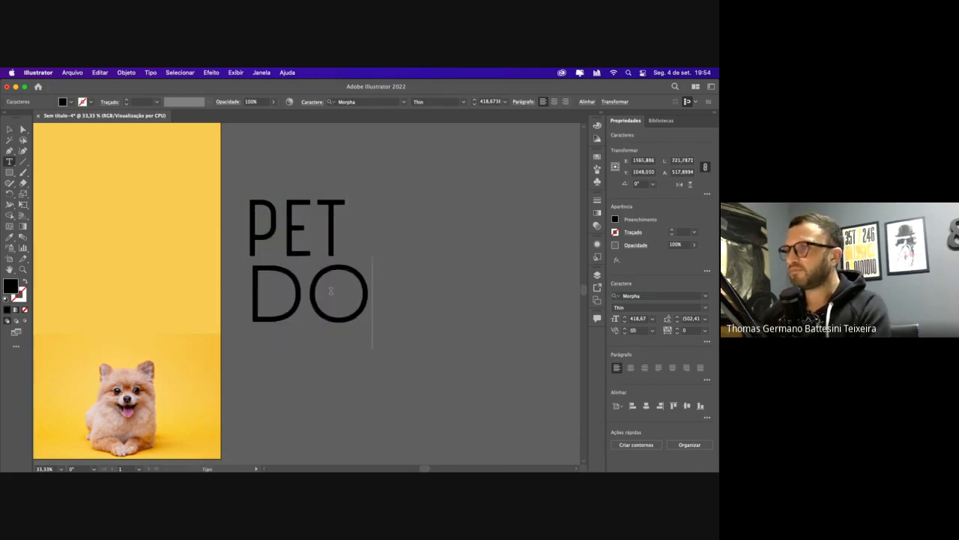
click(9, 129)
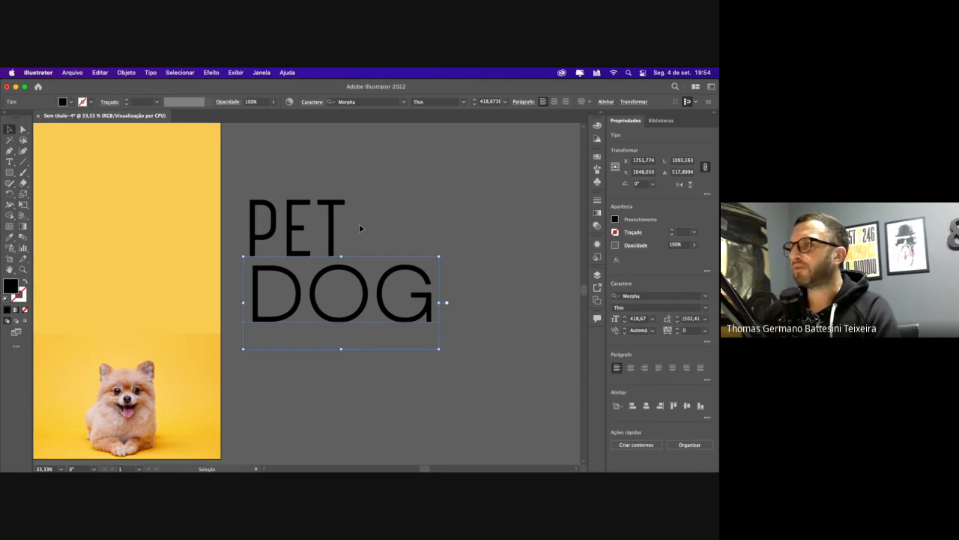
click(706, 309)
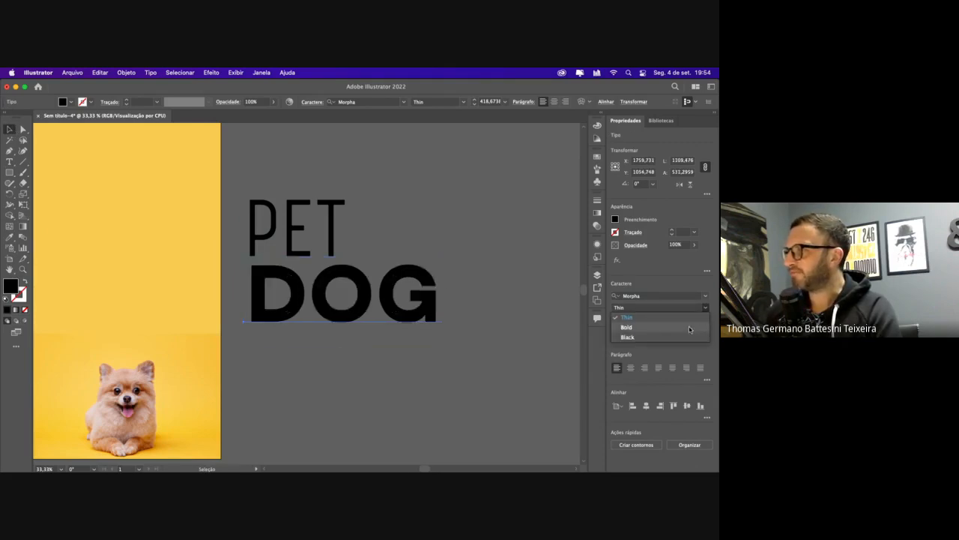
click(627, 328)
Swap the letters of DOG for the wide O and the narrow D and G alternates, and move PET below DOG
double_click(374, 304)
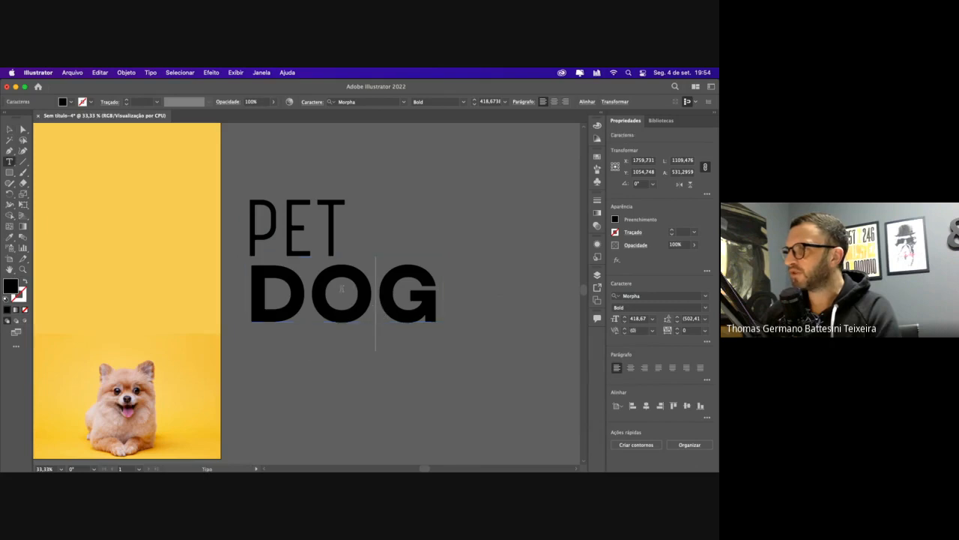
key(shift+Left)
click(396, 359)
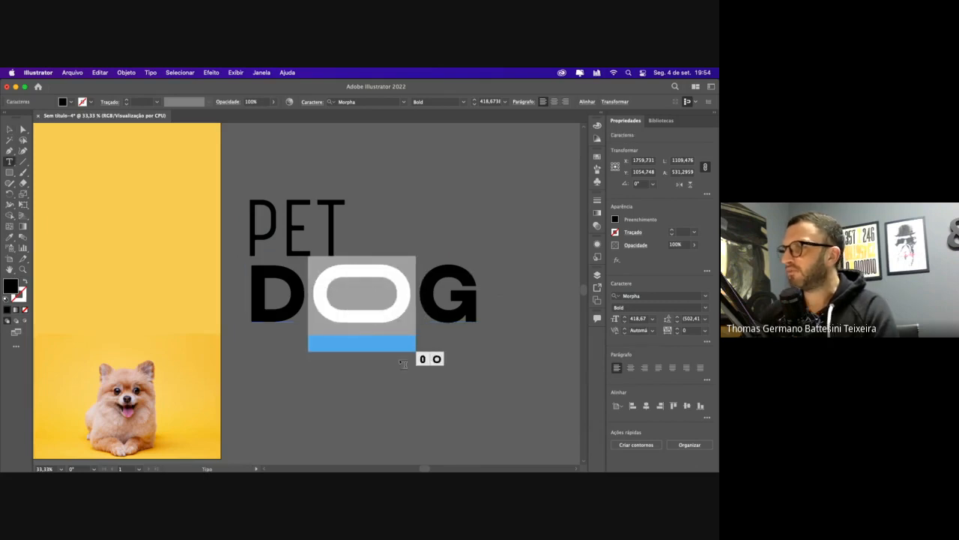
key(Left)
key(shift+Left)
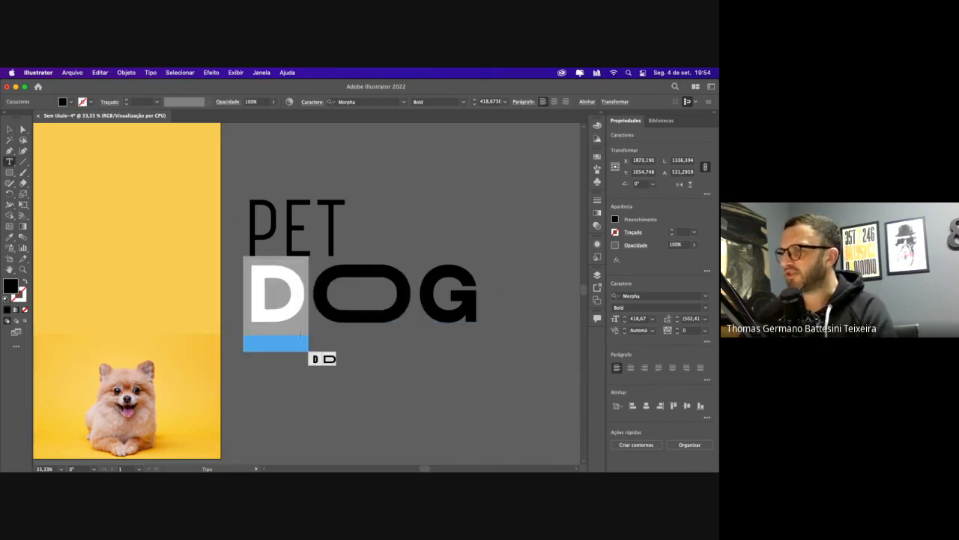
click(317, 357)
click(403, 292)
key(shift+Right)
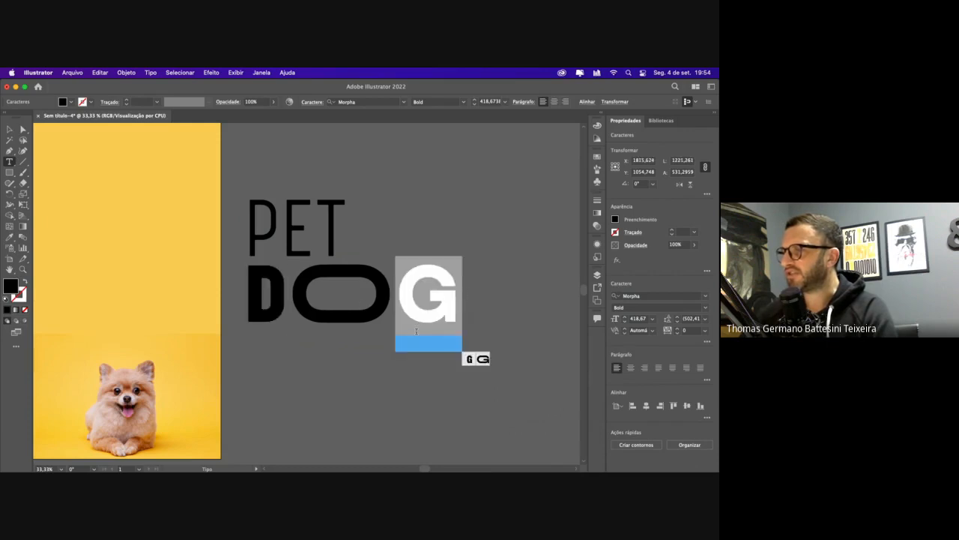
click(469, 359)
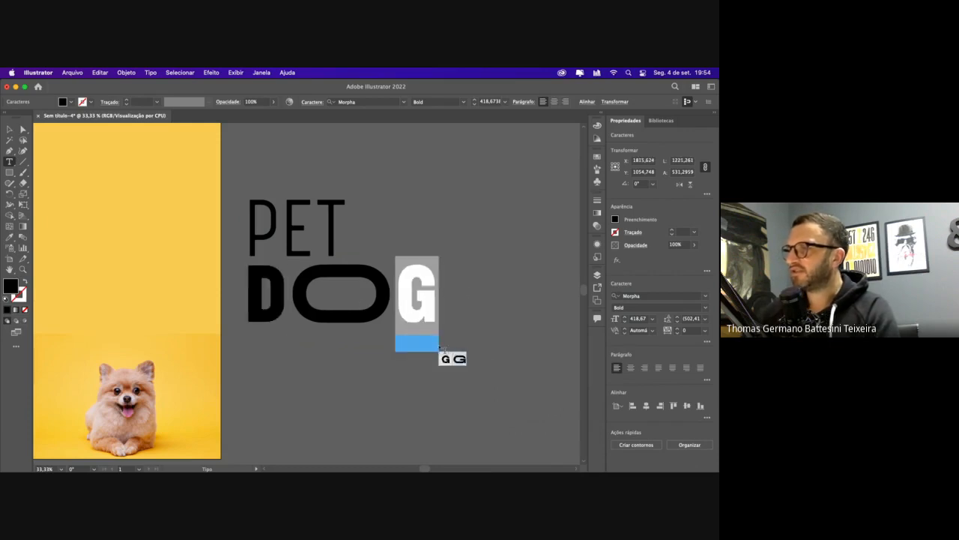
click(9, 129)
drag(327, 206, 335, 352)
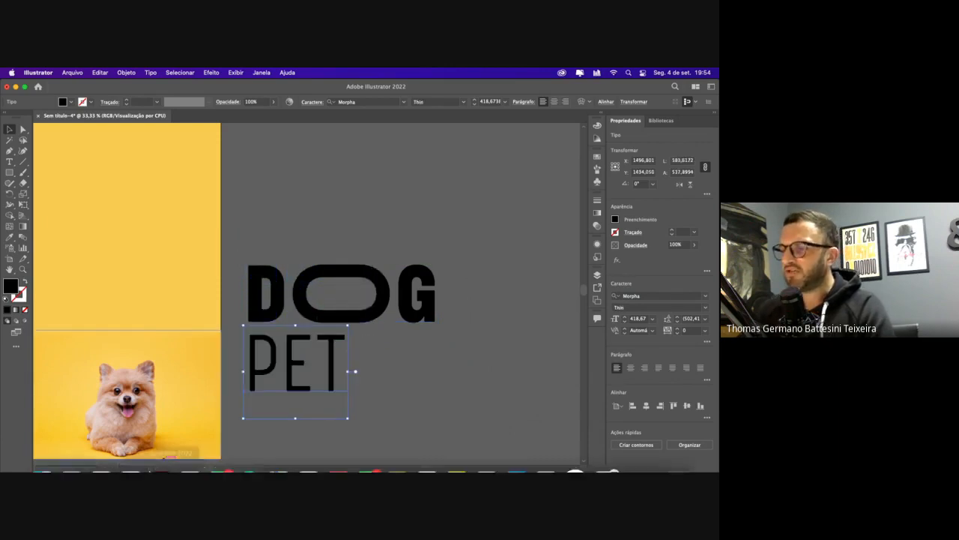
Switch to Chrome, open flaticon.com and search the icons for "dog"
click(130, 453)
click(267, 89)
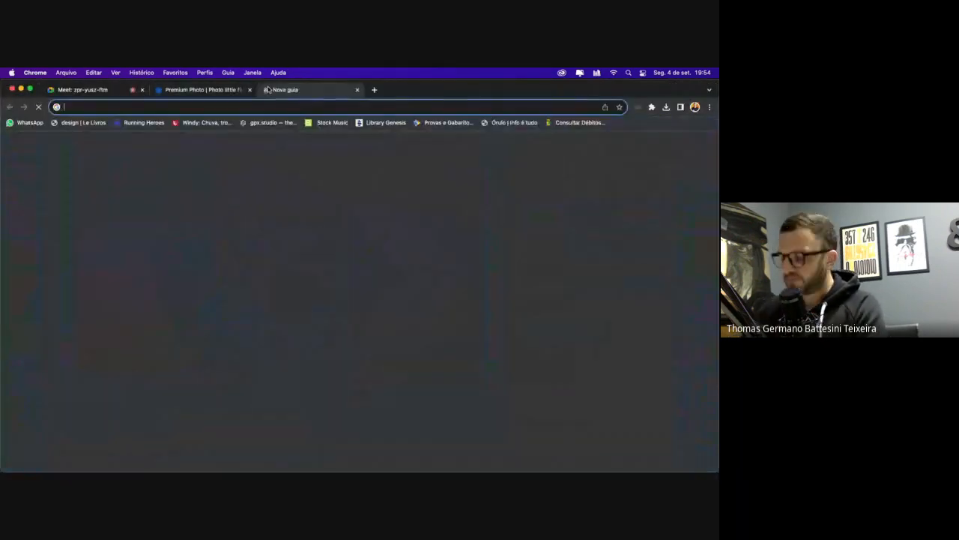
text(flaticon.com)
key(Return)
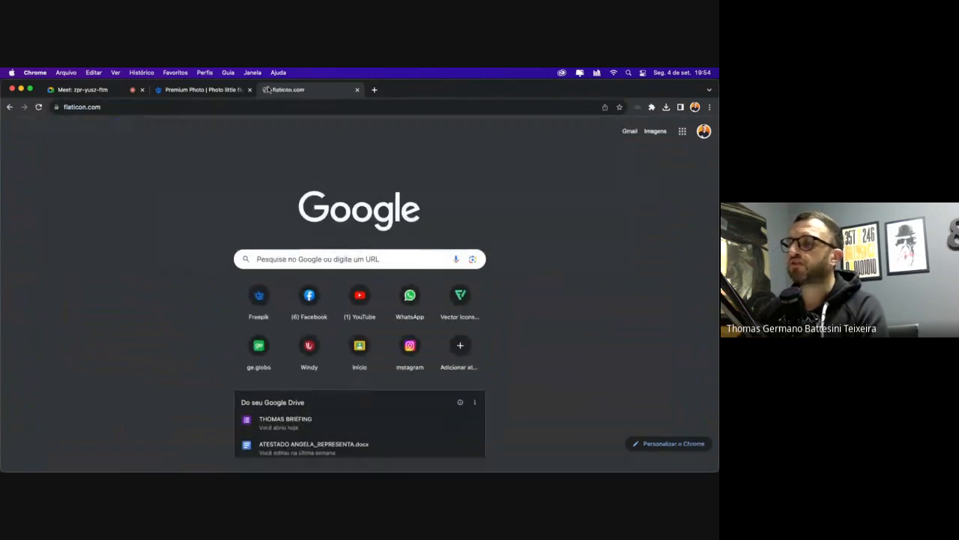
click(260, 157)
text(dog)
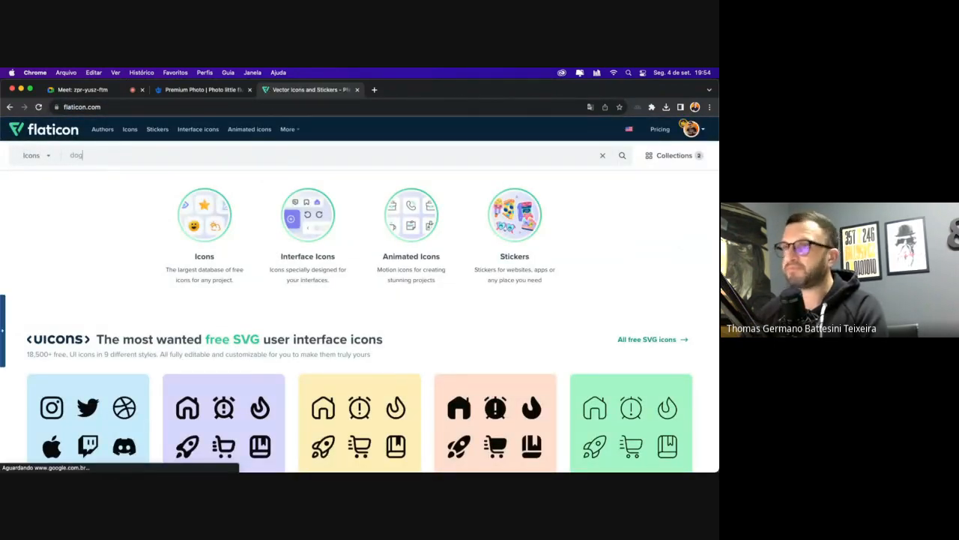
key(Return)
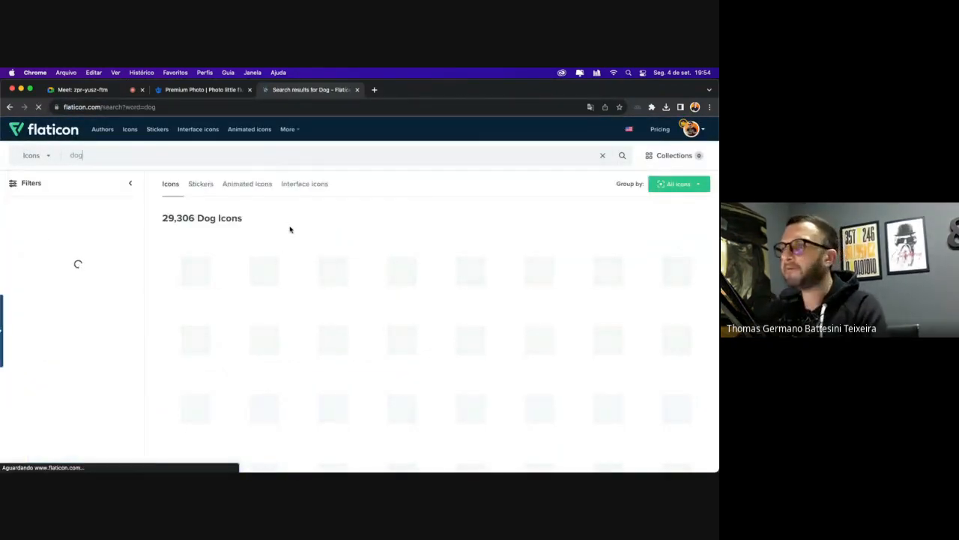
Open the black Dog Running icon from the search results and copy it as SVG
scroll(292, 227, down, 1)
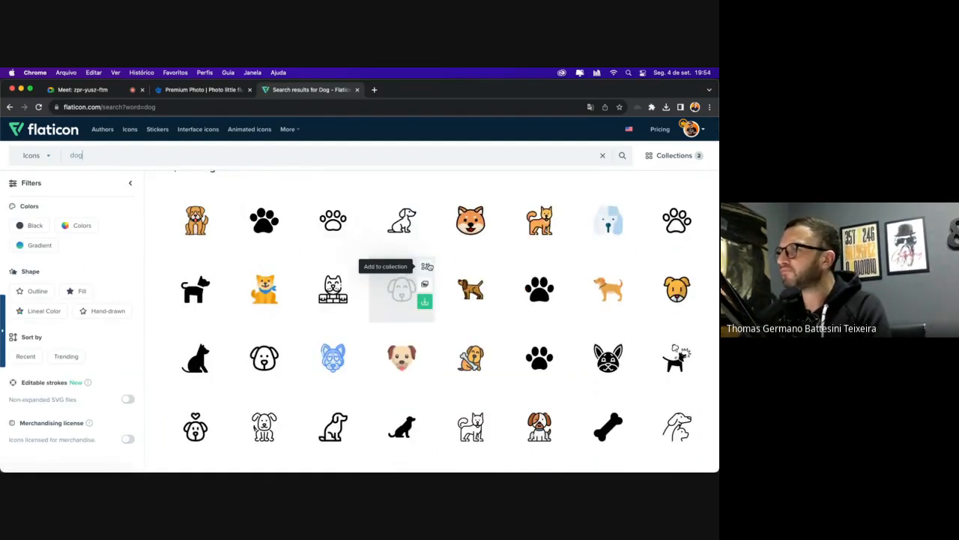
scroll(427, 266, down, 1)
scroll(429, 267, down, 3)
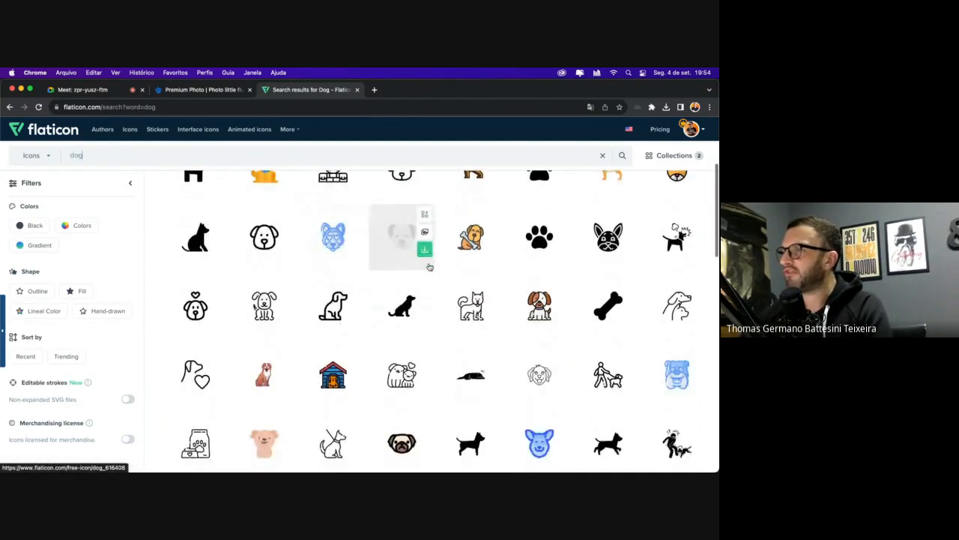
scroll(350, 308, down, 1)
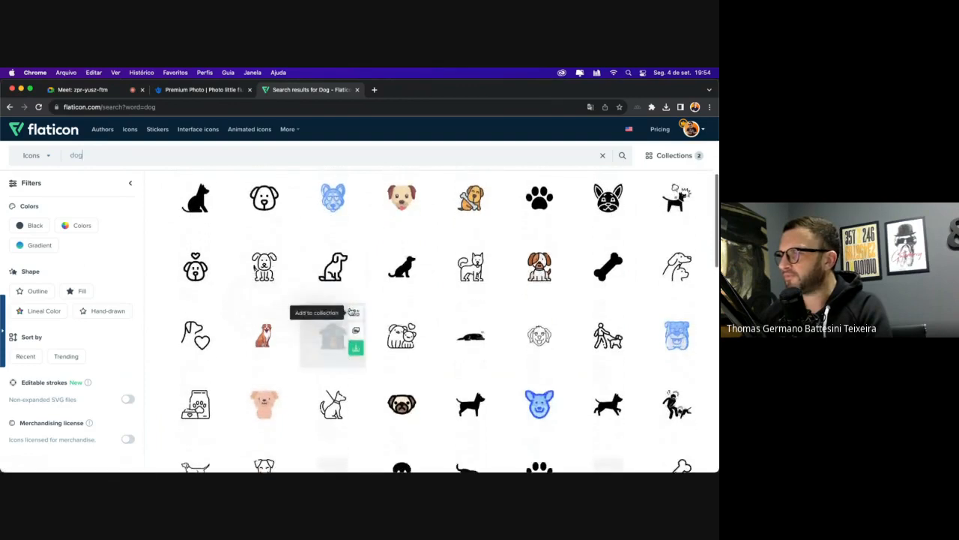
scroll(349, 309, down, 2)
click(610, 320)
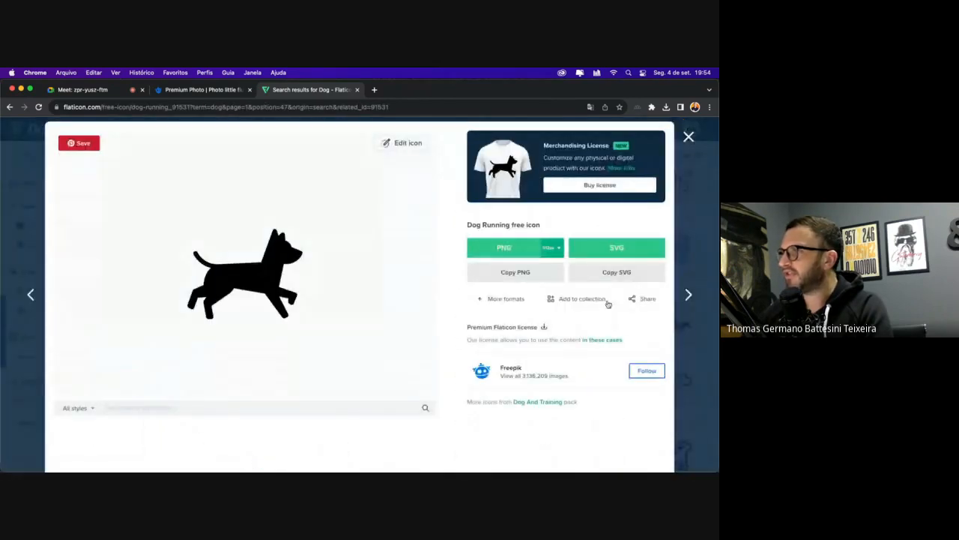
click(607, 274)
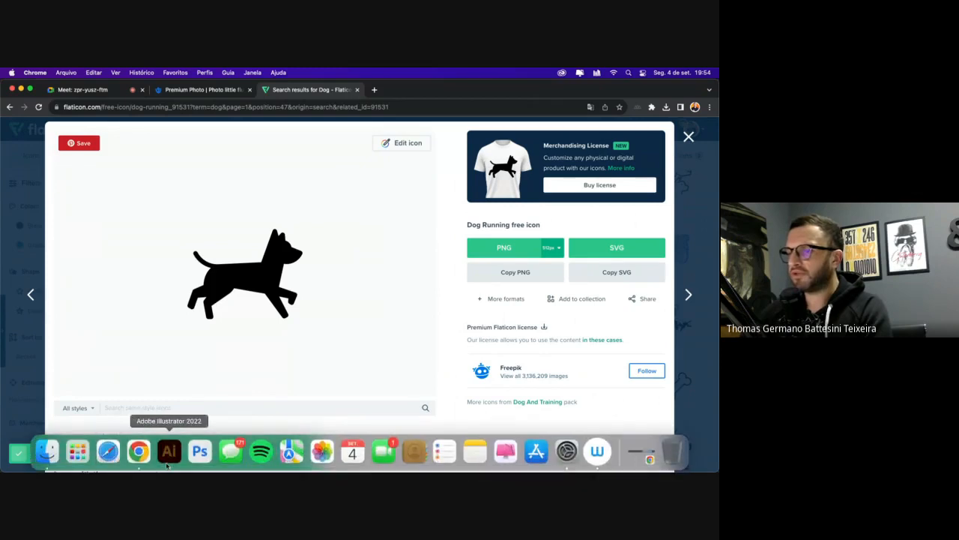
Switch to Illustrator, paste the running dog icon and scale it to about 335 x 262 px inside the O of DOG
click(167, 452)
key(super+v)
drag(332, 282, 358, 330)
click(407, 250)
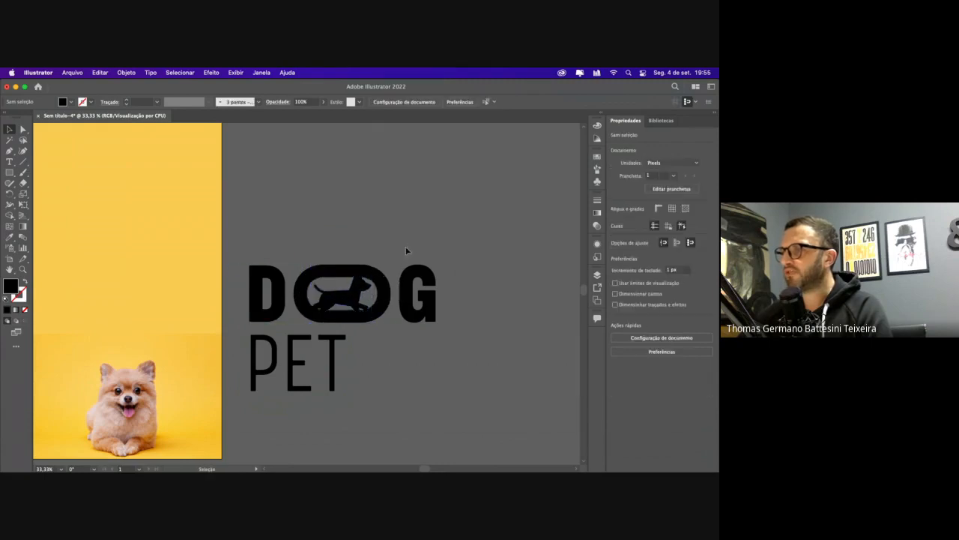
click(369, 279)
drag(372, 273, 368, 276)
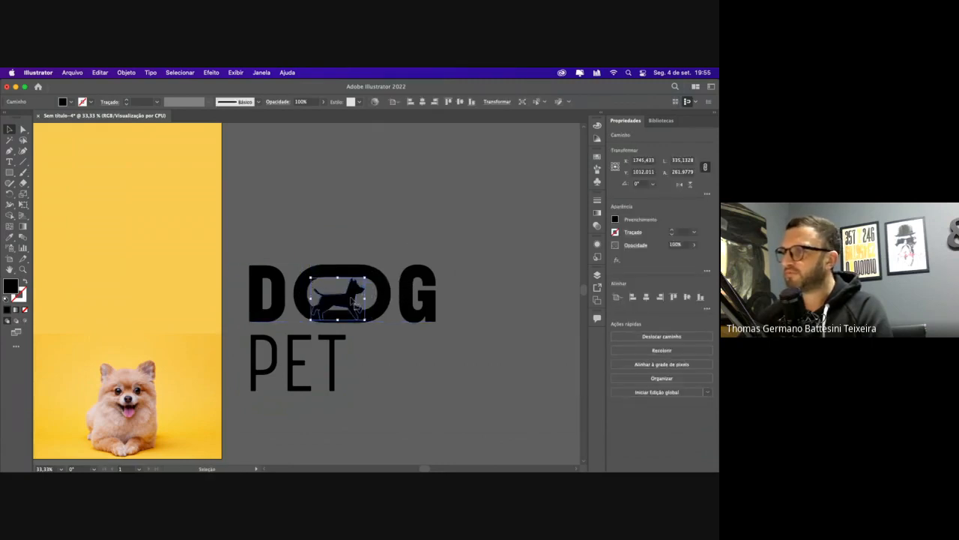
click(352, 315)
Scale the PET text below DOG down to about 250 pt
click(337, 373)
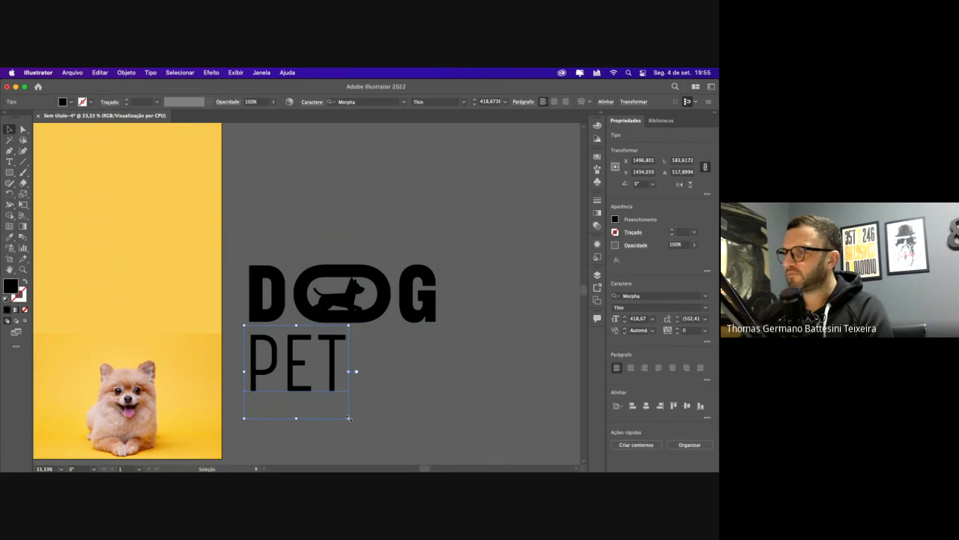
drag(348, 418, 307, 381)
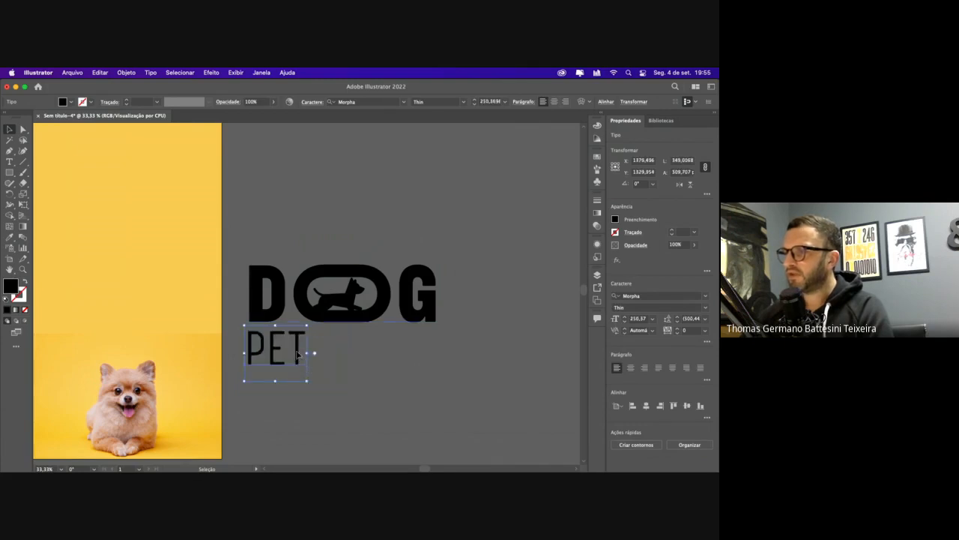
key(t)
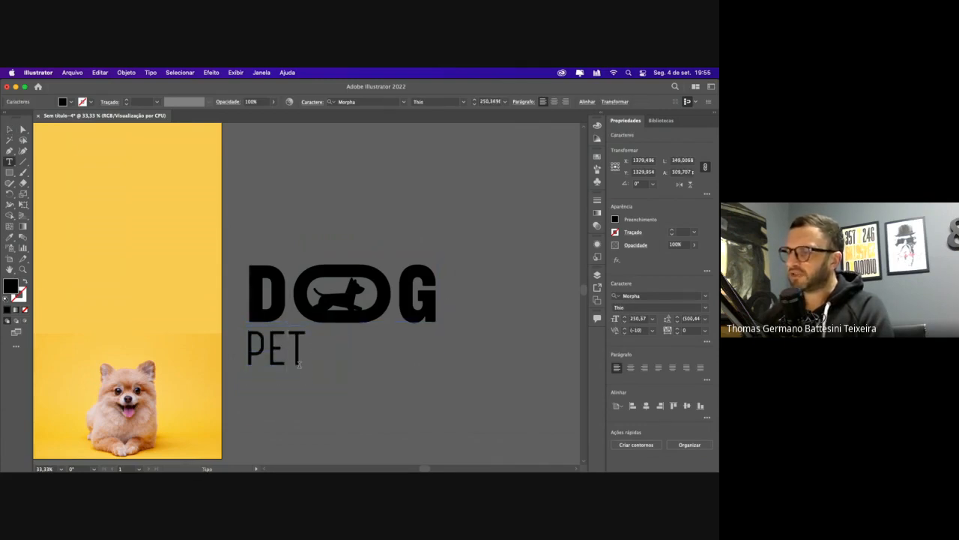
key(Escape)
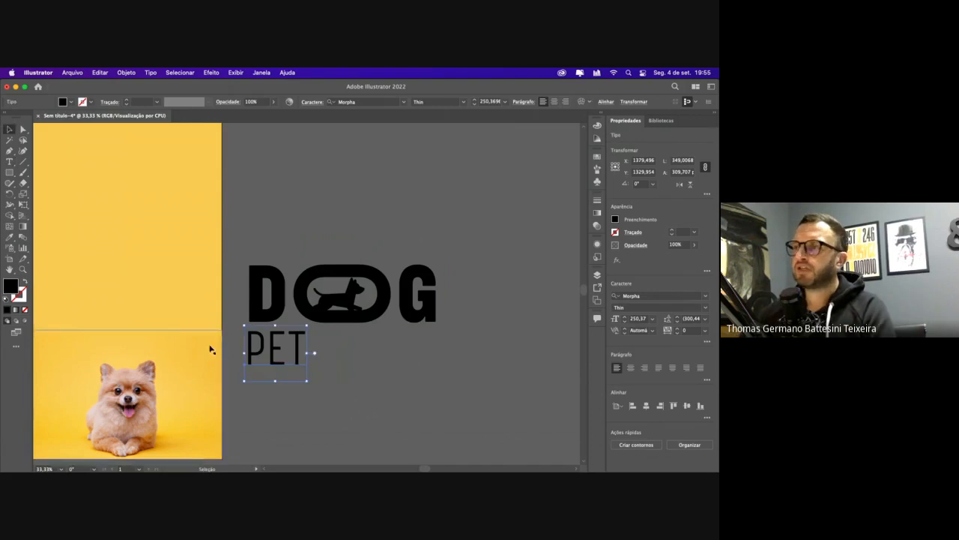
Delete the separate PET text below DOG
drag(258, 356, 290, 393)
key(super+z)
click(278, 316)
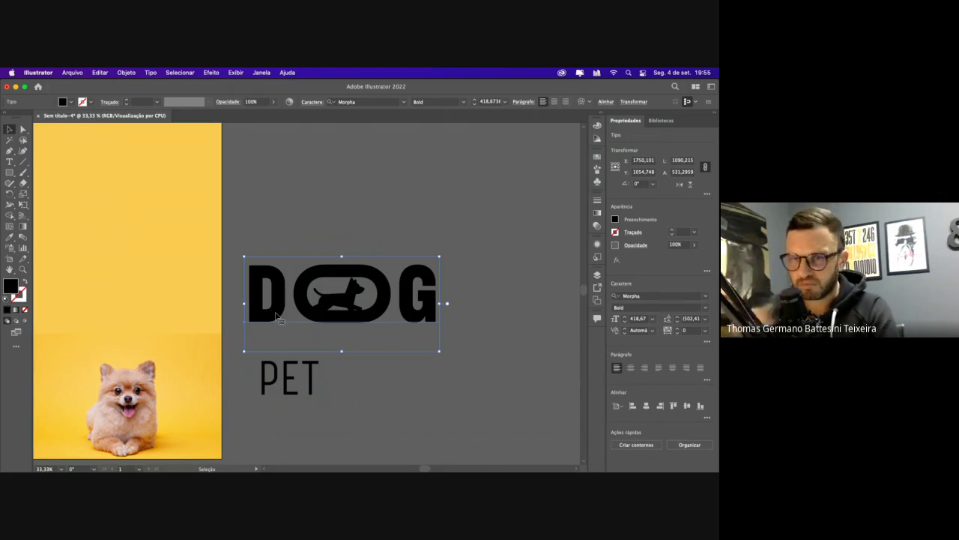
click(307, 384)
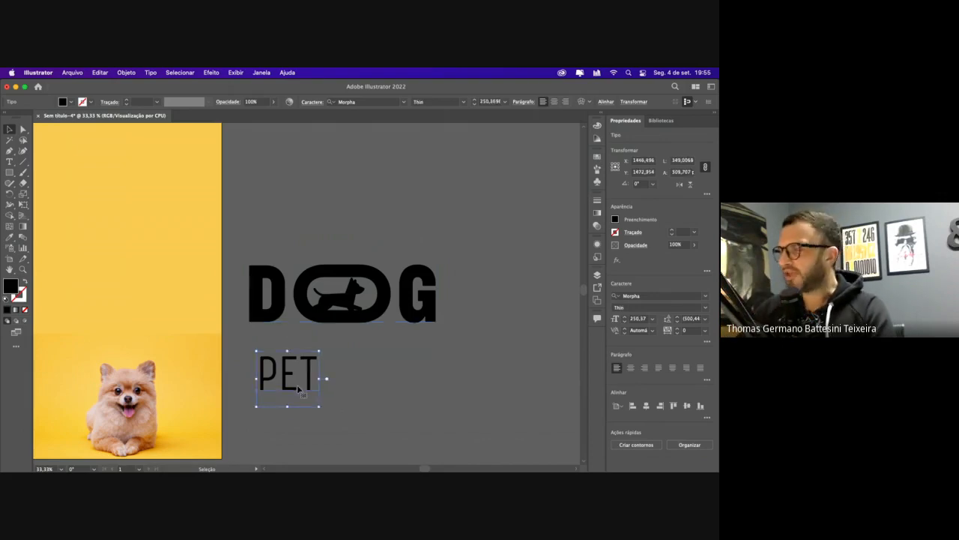
key(Delete)
Add "PETSHOP" as a second line within the DOG text object
click(434, 293)
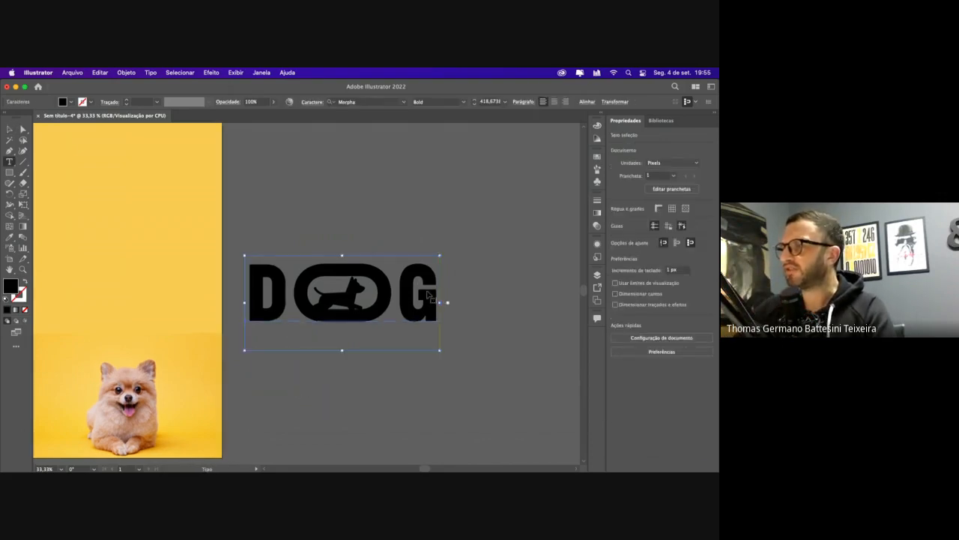
click(432, 289)
key(Return)
text(PET)
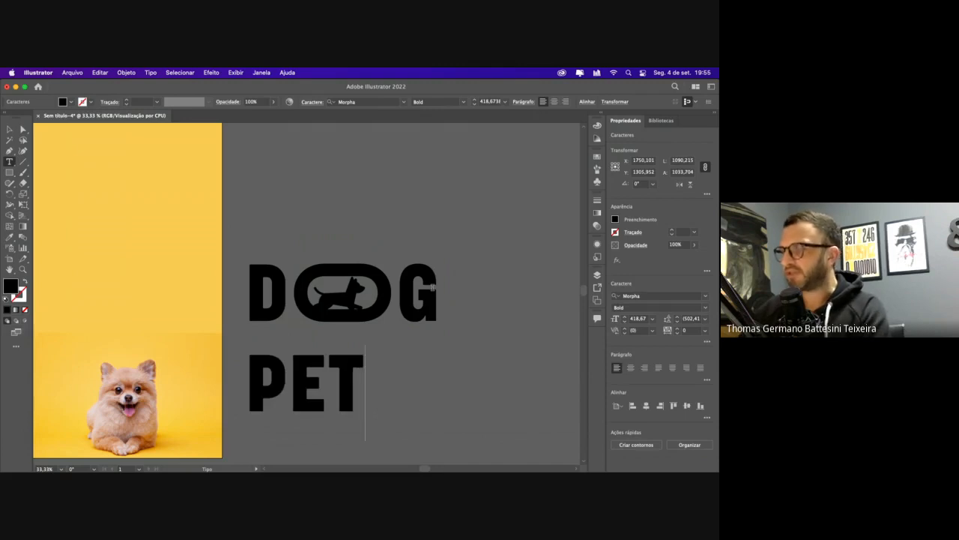
text(SHOP)
scroll(233, 165, right, 2)
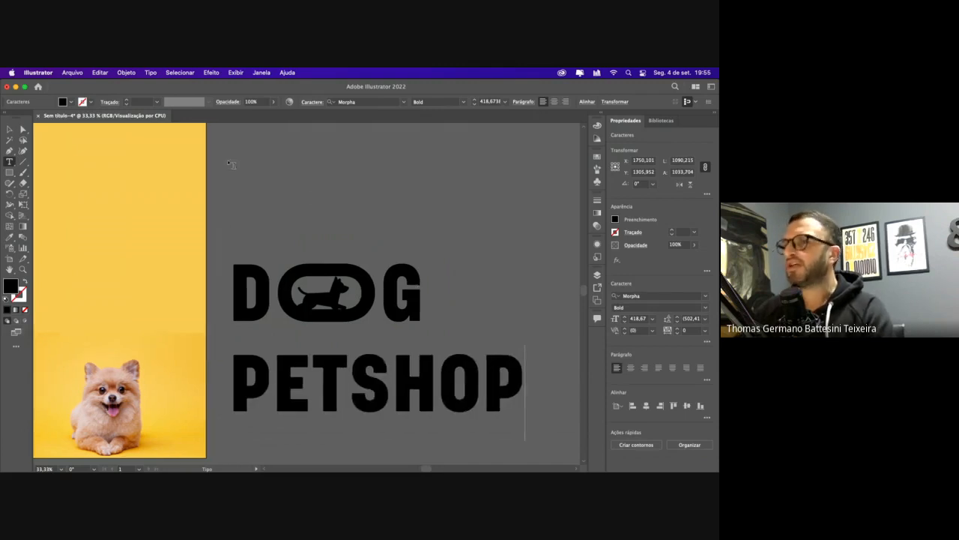
click(8, 130)
Reduce the font size of the PETSHOP line beneath DOG to 310 pt
double_click(273, 300)
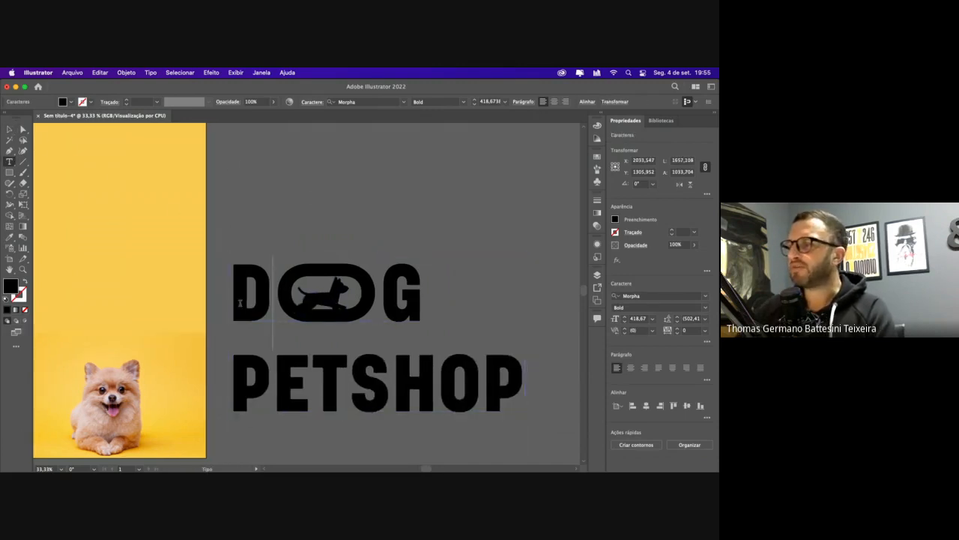
key(super+a)
drag(525, 384, 236, 374)
key(cmd+c)
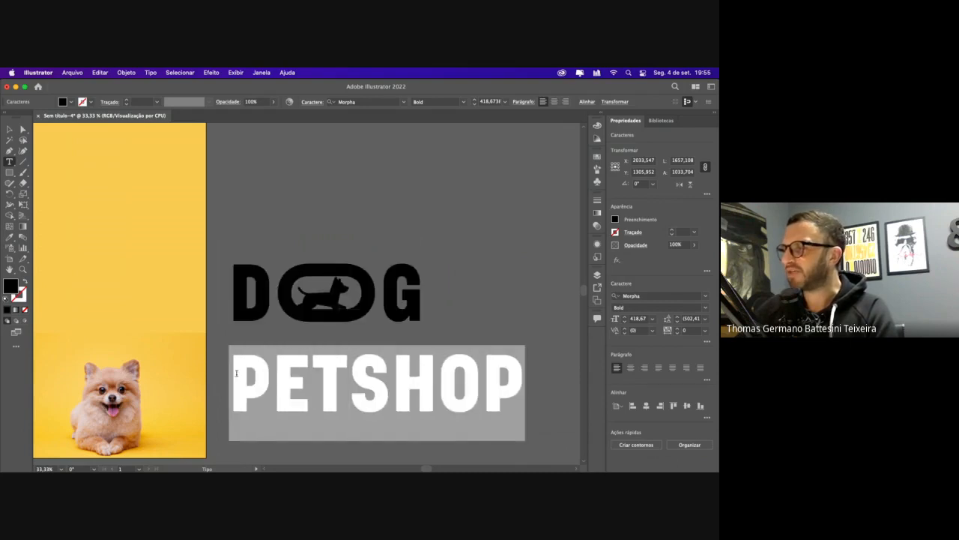
click(625, 323)
click(625, 322)
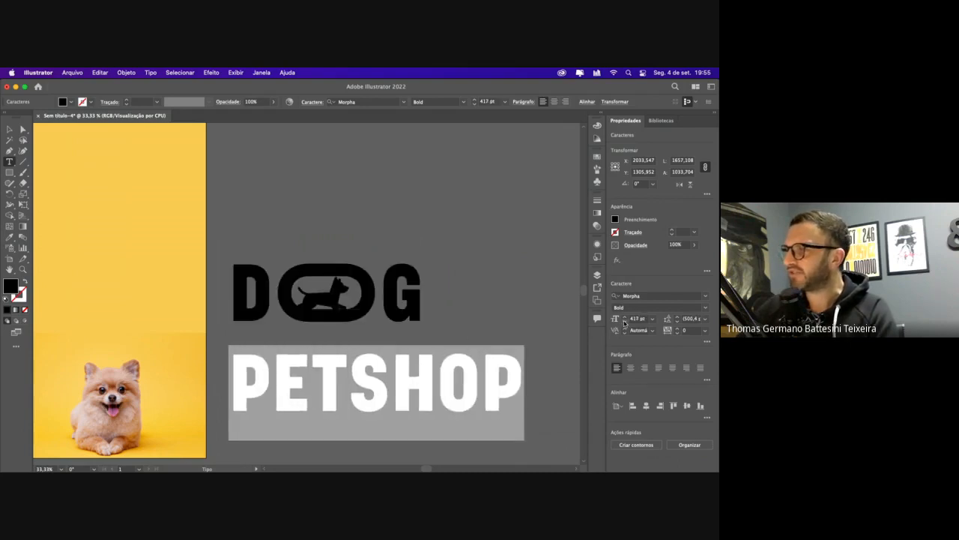
click(625, 323)
click(625, 323)
click(625, 322)
click(625, 322)
click(637, 320)
key(shift+Down)
key(shift+Down)
key(shift+Down)
key(shift+Down)
key(shift+Down)
key(shift+Down)
key(shift+Down)
key(shift+Down)
key(shift+Down)
key(shift+Down)
key(shift+Down)
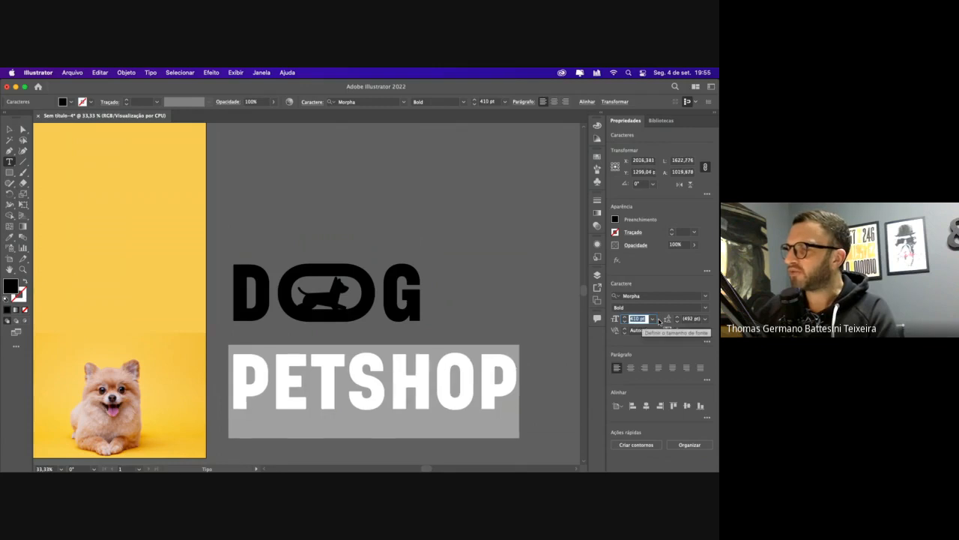
key(shift+Down)
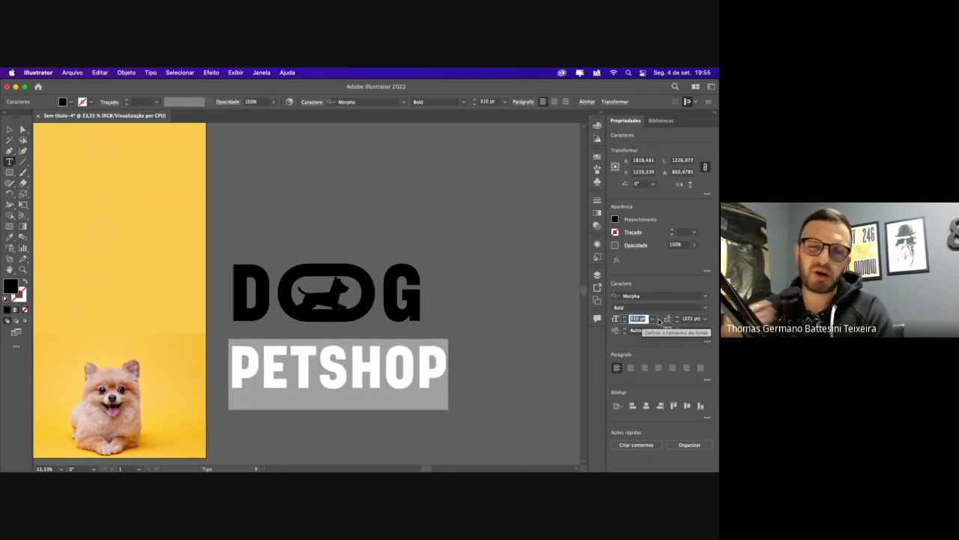
key(BackSpace)
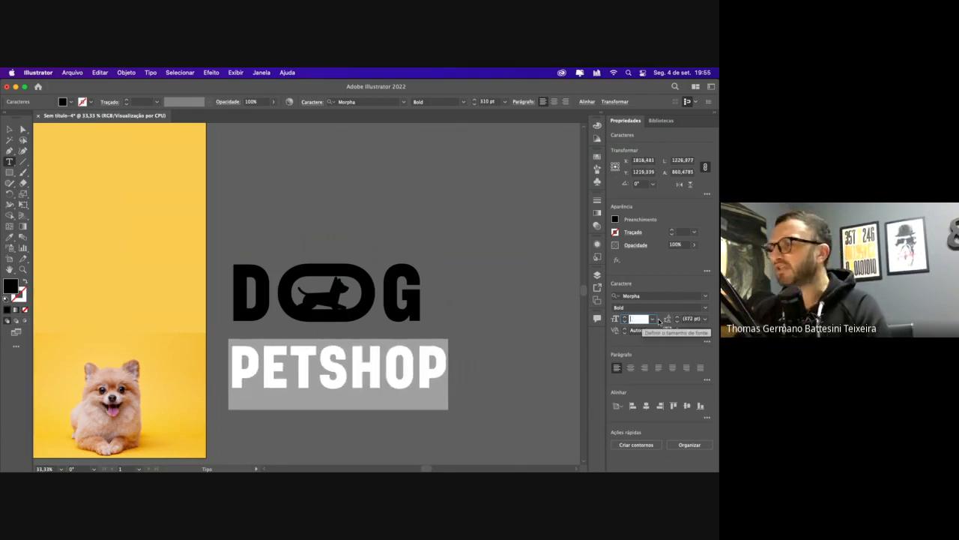
key(Escape)
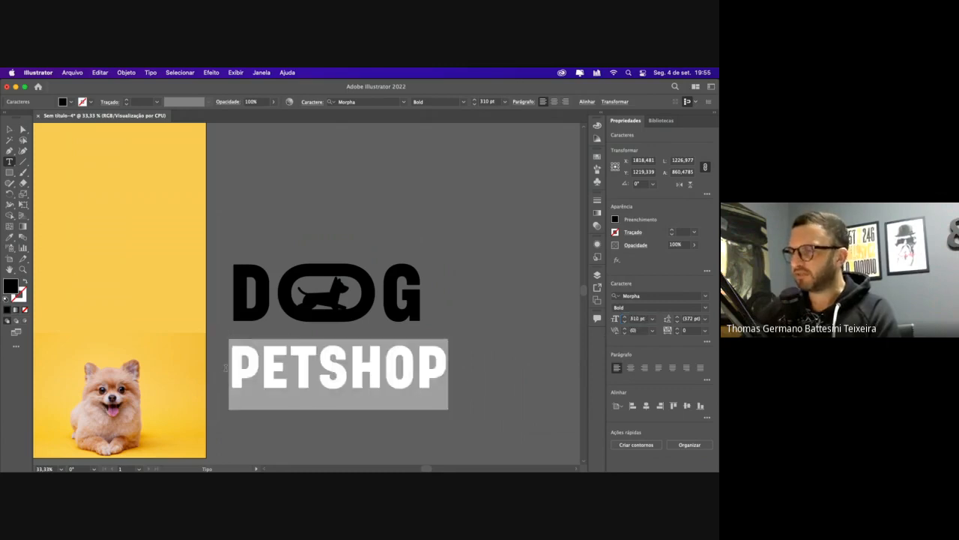
Take the PETSHOP line out of the DOG text and place it as a separate text object directly below DOG
key(BackSpace)
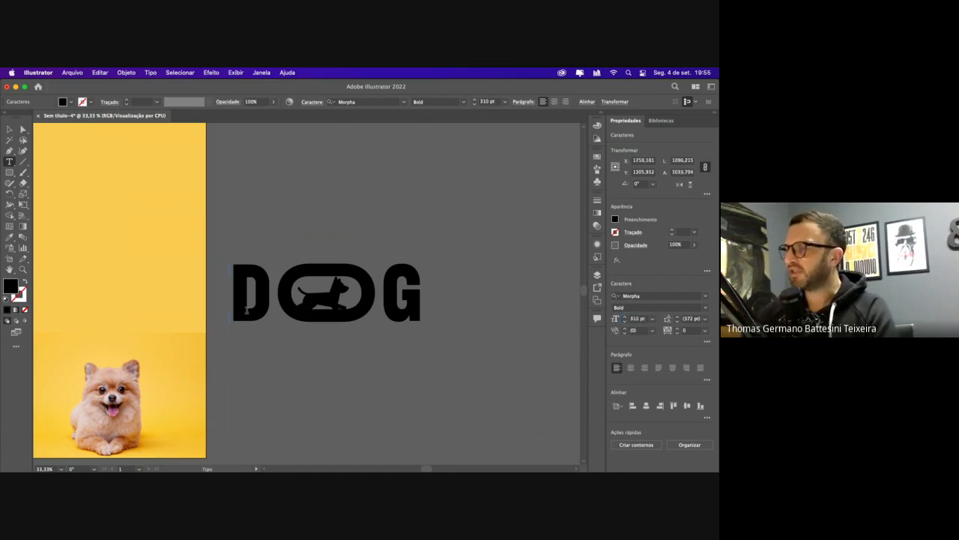
key(BackSpace)
key(Escape)
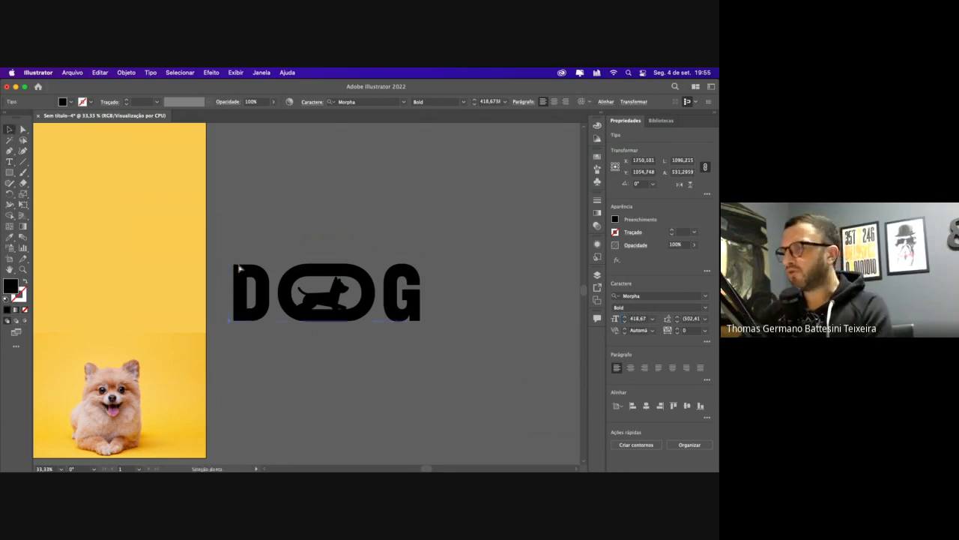
key(cmd+v)
drag(213, 294, 256, 353)
Set PETSHOP to the Thin weight and scale it down to about 200 pt
click(661, 307)
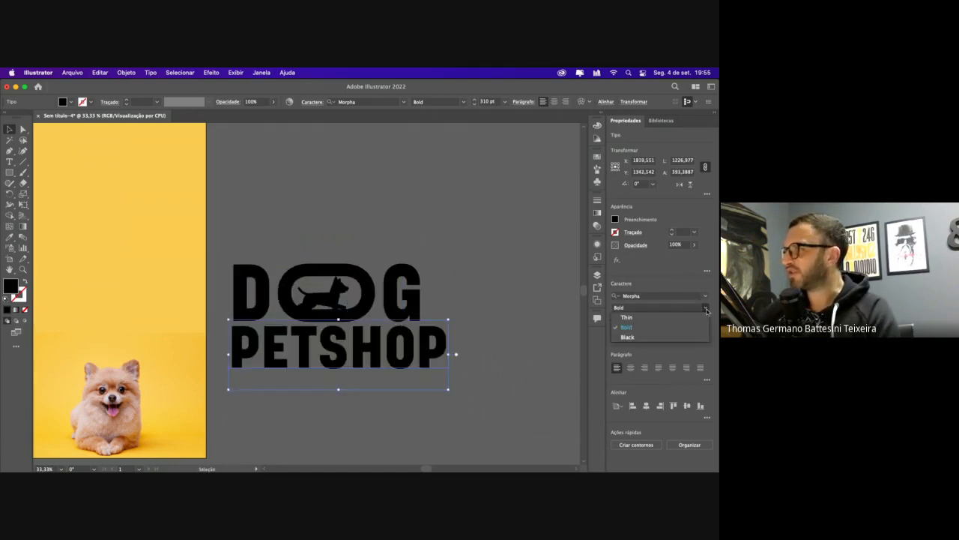
click(667, 317)
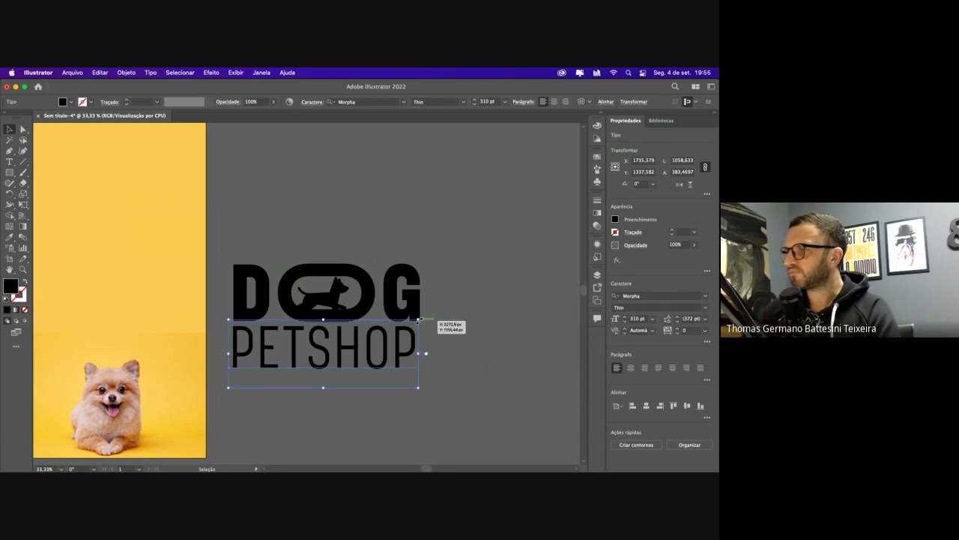
drag(418, 324, 339, 346)
Increase the tracking of PETSHOP until the word nearly spans the width of DOG
click(692, 331)
key(shift+Up)
key(shift+Up)
key(shift+Up)
key(shift+Up)
key(shift+Up)
key(shift+Up)
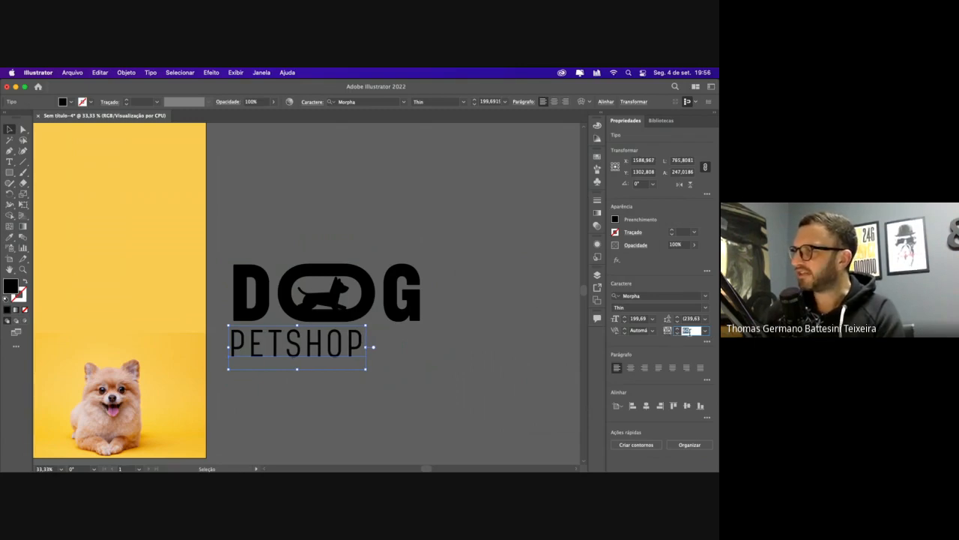
key(shift+Up)
key(shift+Up)
key(shift+Up)
key(shift+Up)
key(shift+Up)
key(shift+Up)
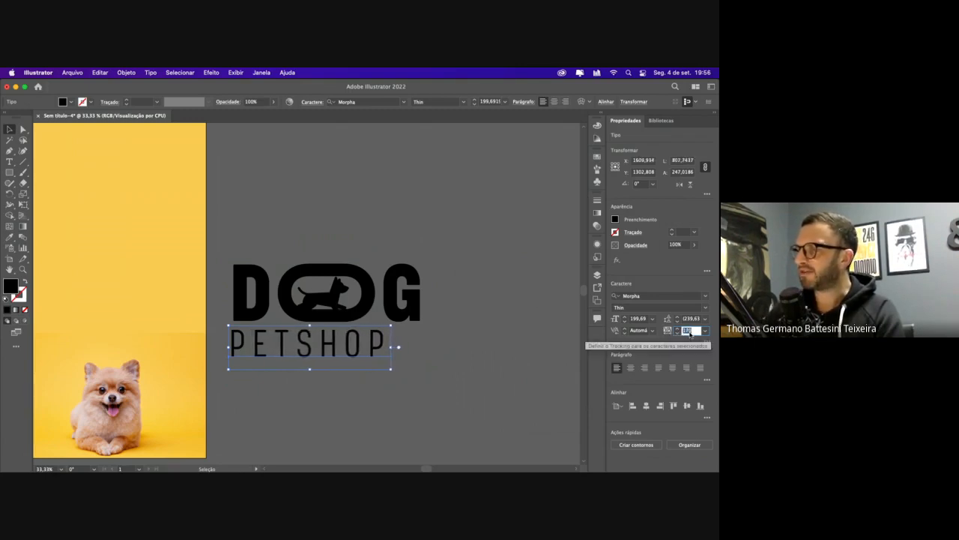
key(shift+Up)
key(shift+Up)
key(shift+Up)
key(shift+Up)
key(shift+Up)
key(shift+Up)
key(shift+Up)
Tighten the tracking of the DOG text to -120 so its width matches PETSHOP
click(398, 308)
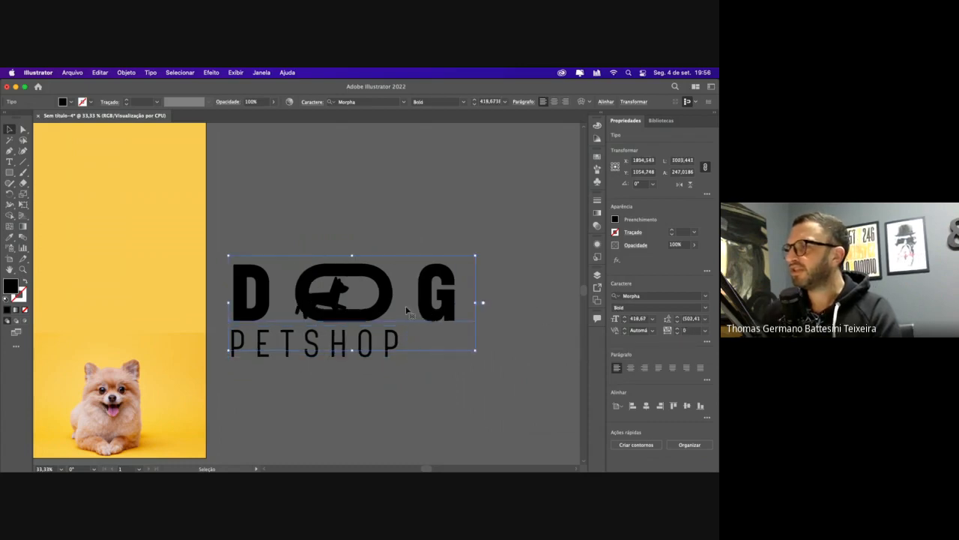
click(685, 329)
key(Down)
key(Down)
key(Down)
key(Down)
key(Down)
key(Down)
key(Down)
key(Down)
key(Down)
key(Down)
key(Down)
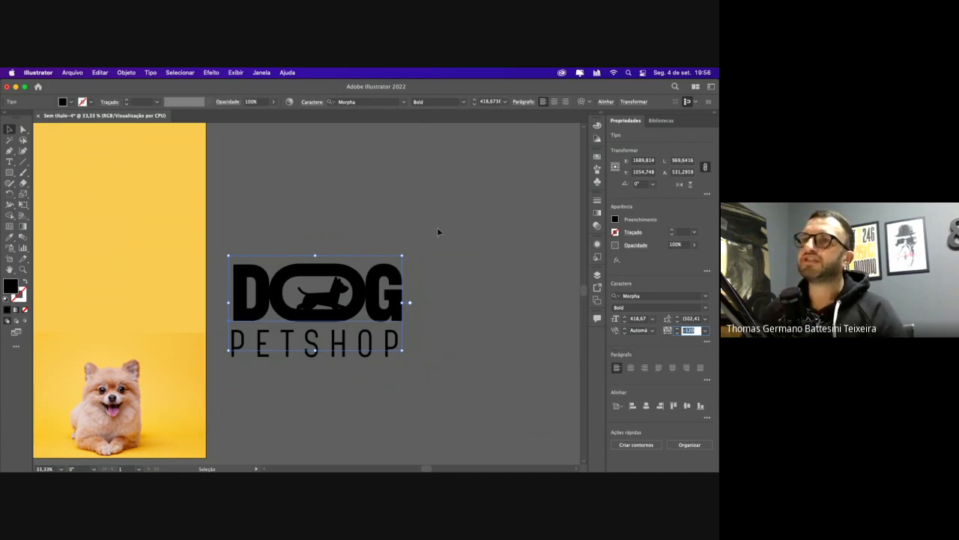
Duplicate the DOG text above the logo and replace the copy's wide O with the narrow alternate glyph
click(9, 130)
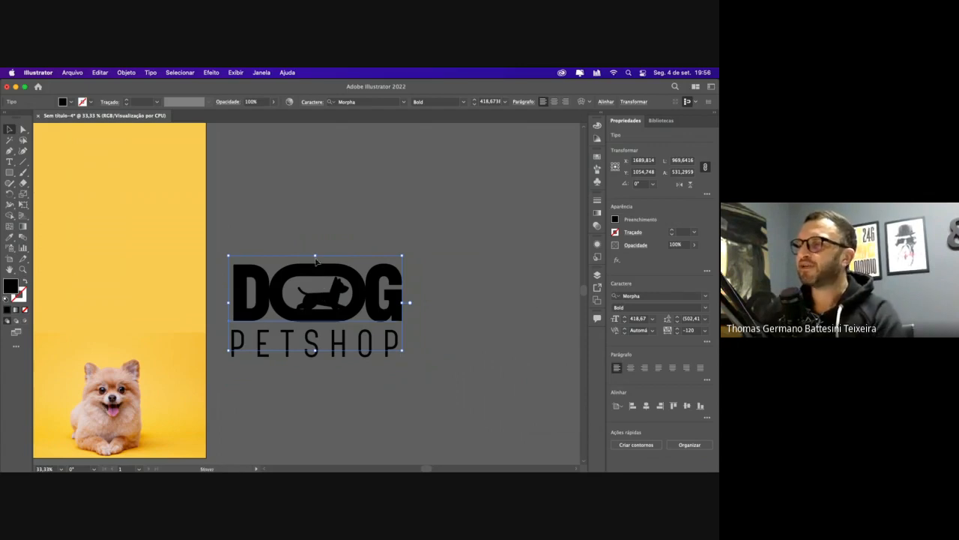
drag(316, 269, 288, 187)
double_click(317, 174)
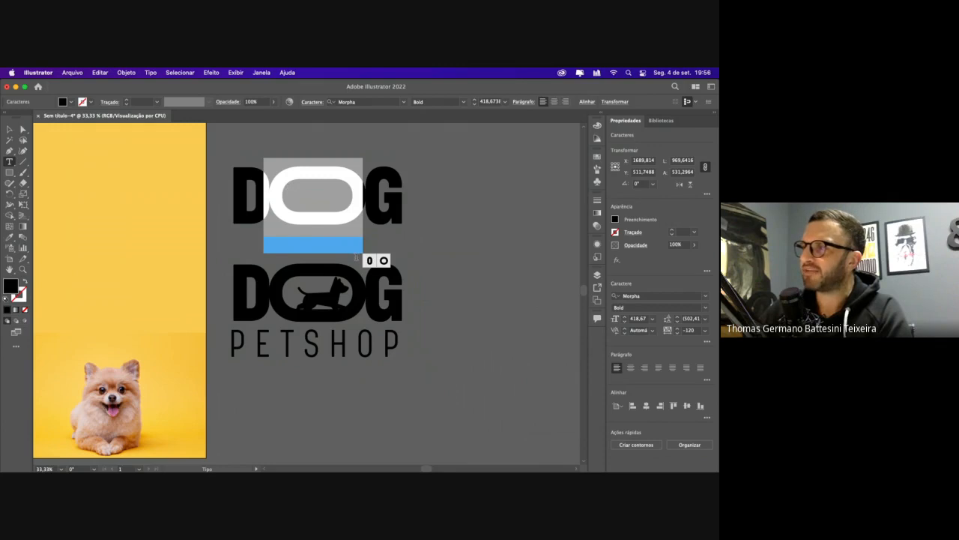
click(369, 260)
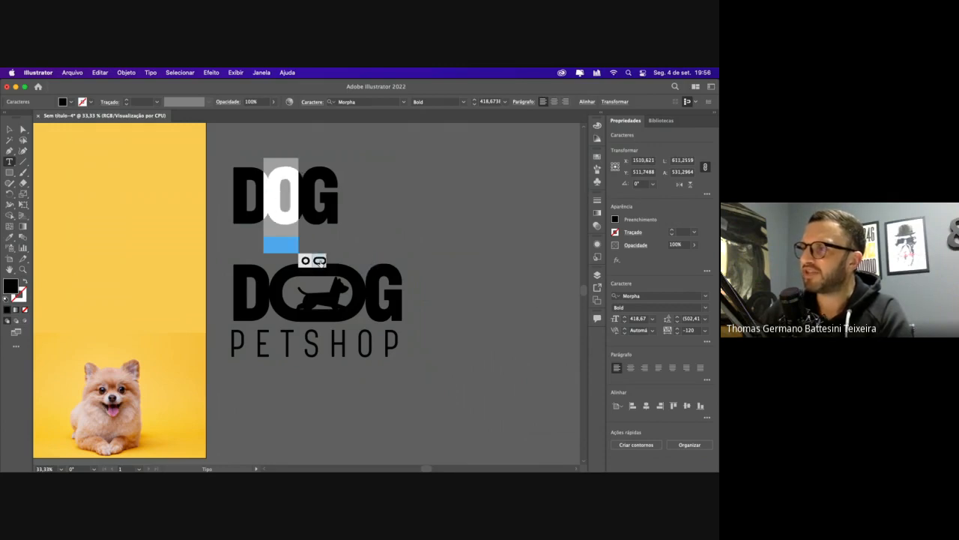
click(319, 260)
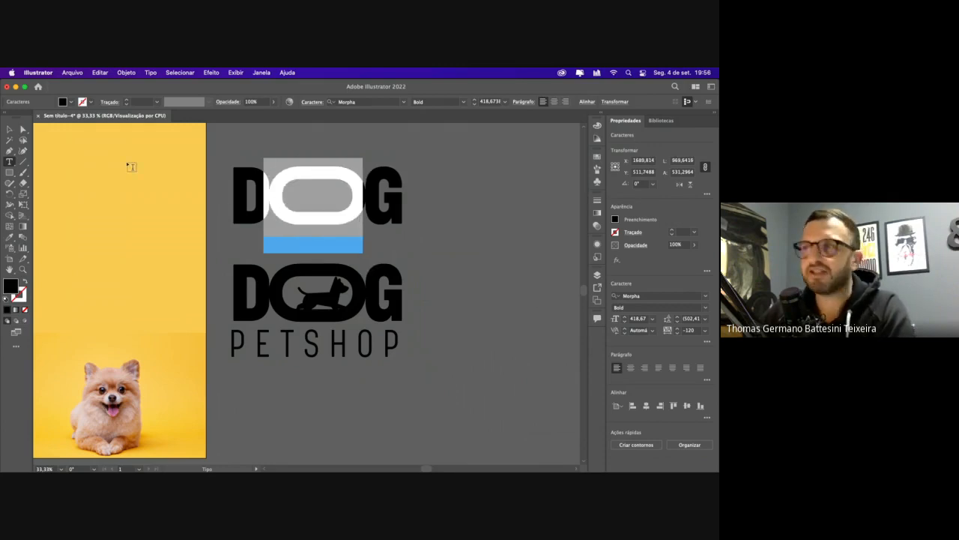
click(9, 129)
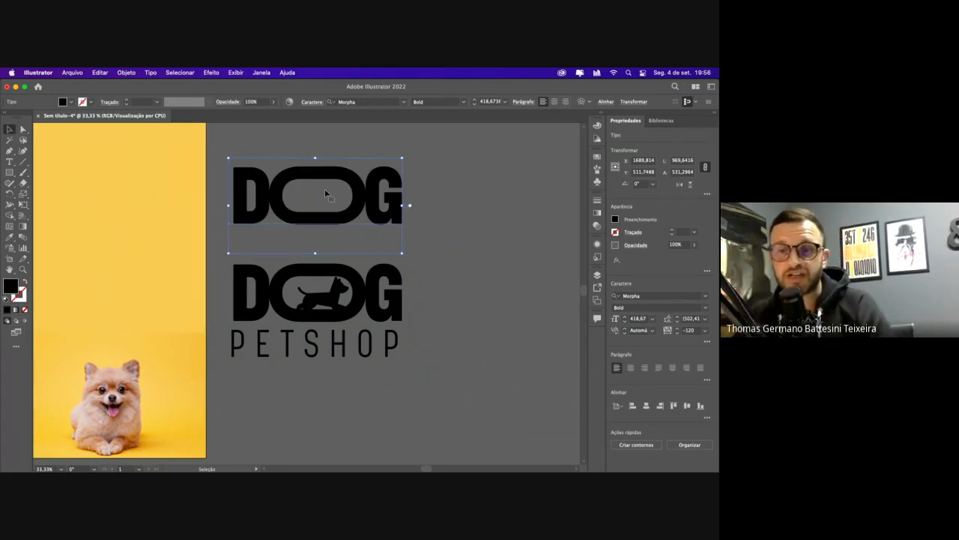
key(super+z)
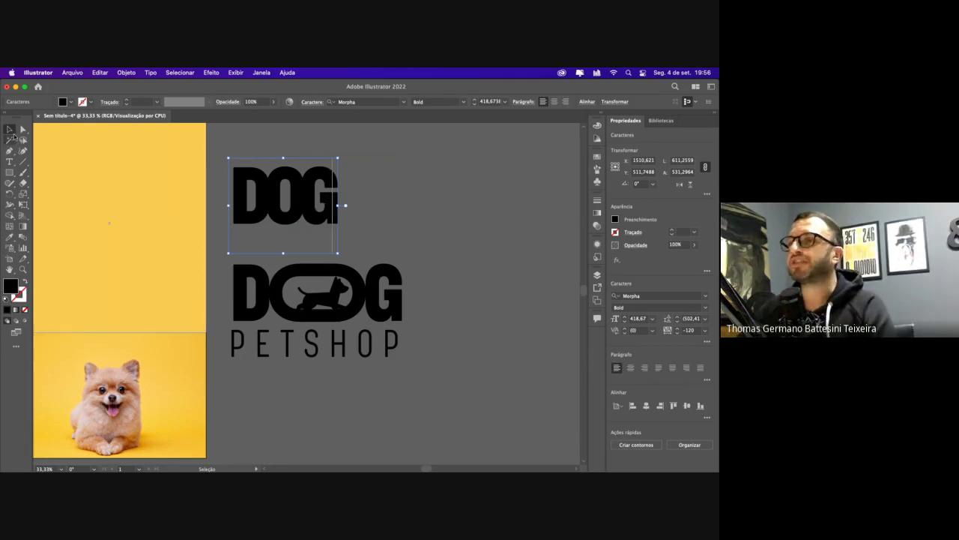
Set the tracking of the upper DOG copy to -30
click(697, 330)
key(shift+Up)
key(shift+Up)
key(shift+Up)
key(shift+Up)
key(shift+Up)
key(shift+Up)
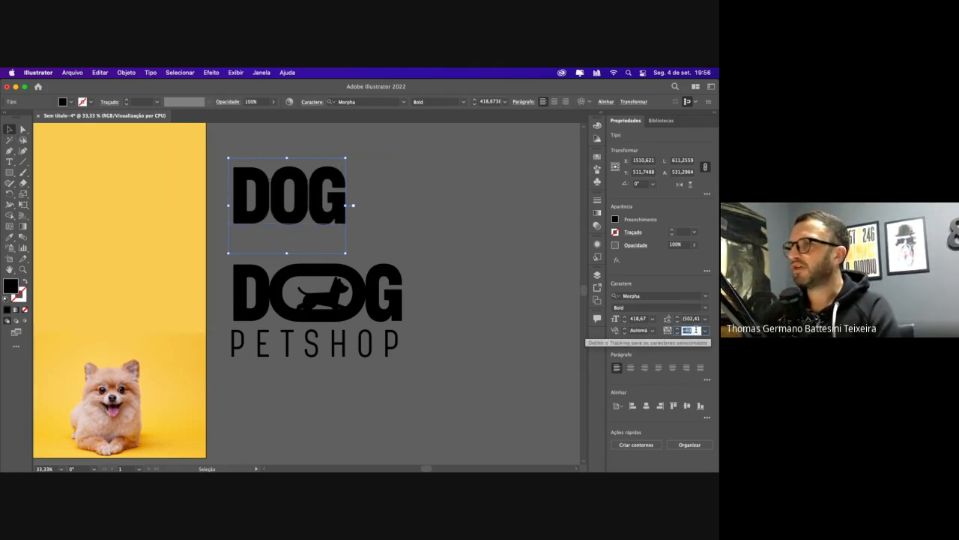
key(shift+Up)
key(shift+Up)
key(shift+Up)
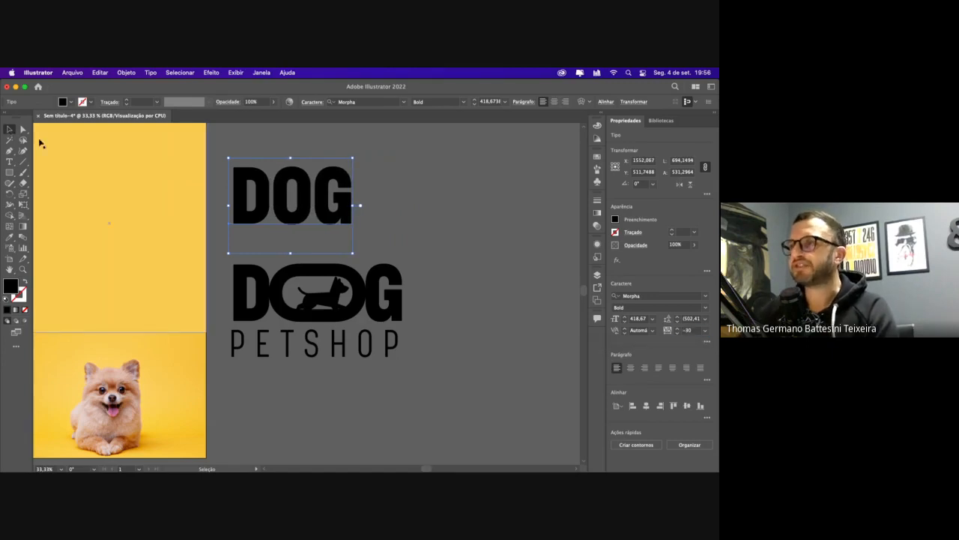
Convert the upper DOG text to outlines and ungroup its letters
click(418, 205)
click(341, 201)
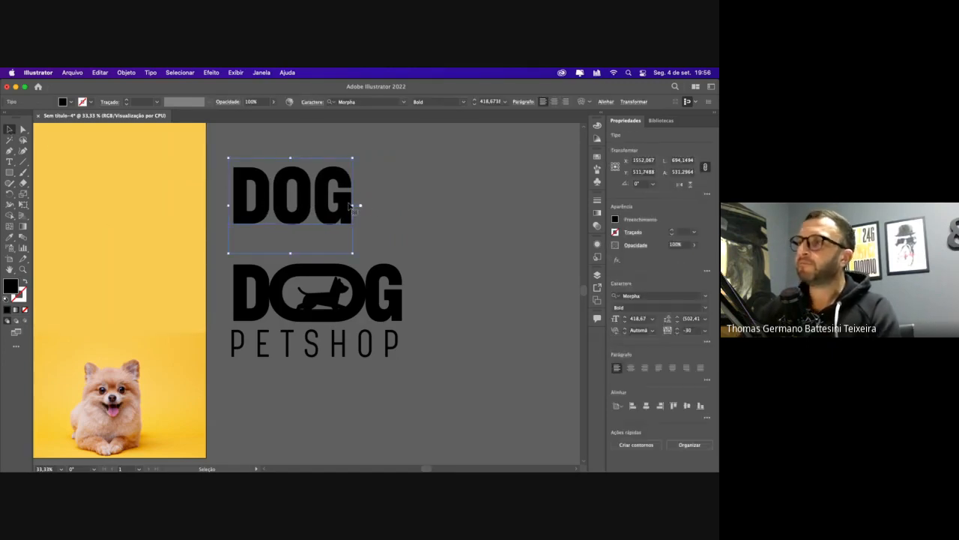
click(151, 72)
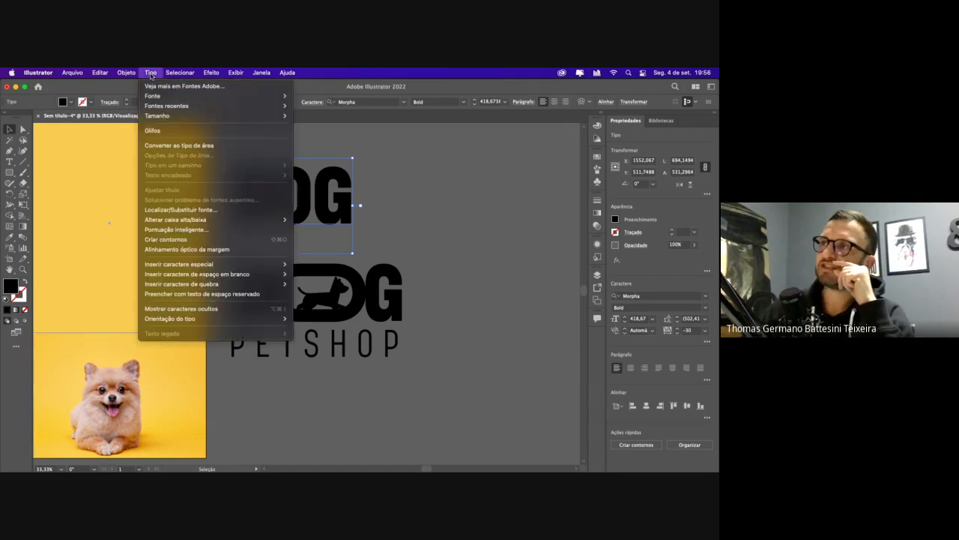
click(198, 241)
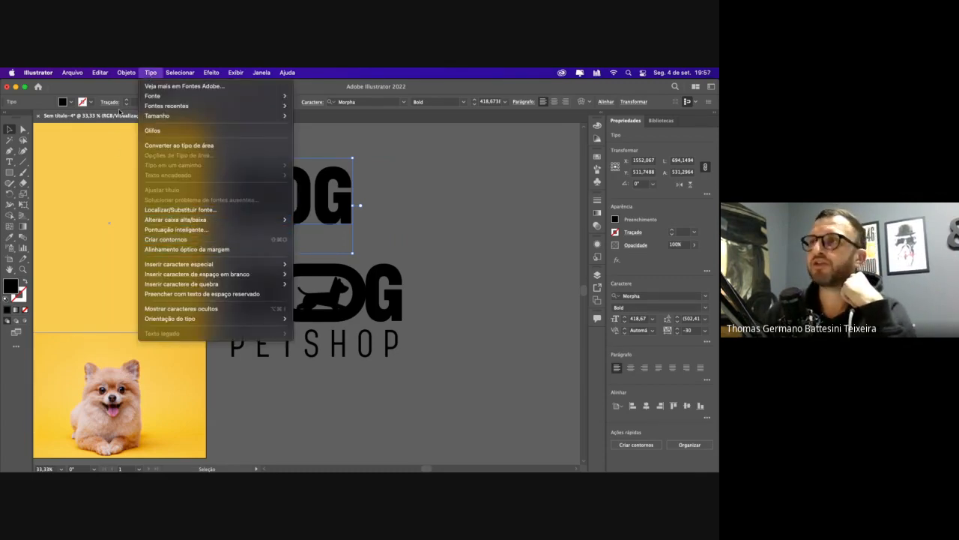
click(126, 73)
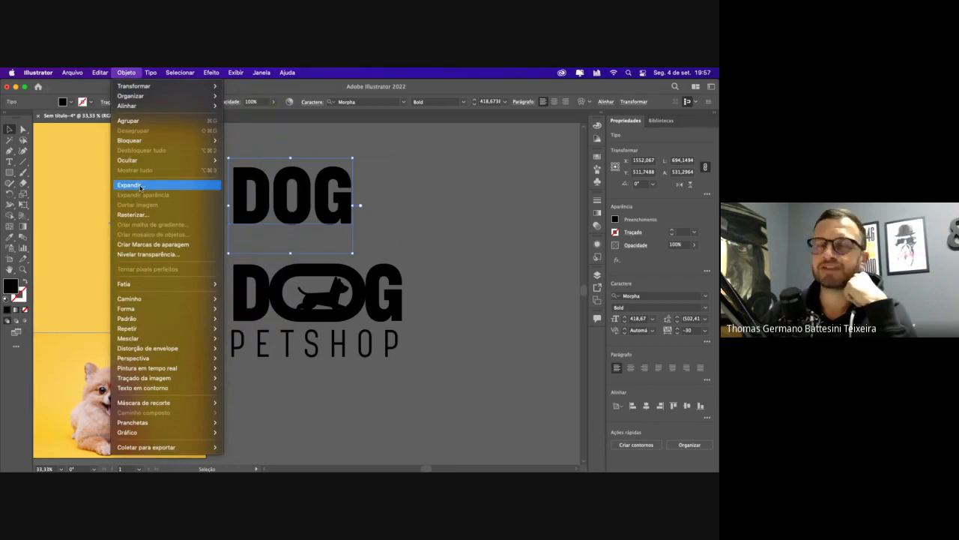
mouse_move(151, 72)
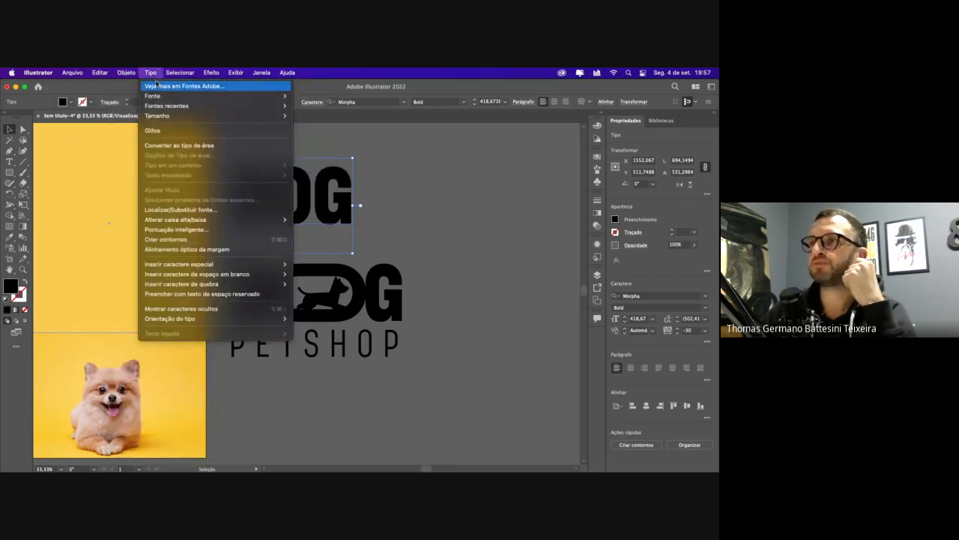
click(182, 240)
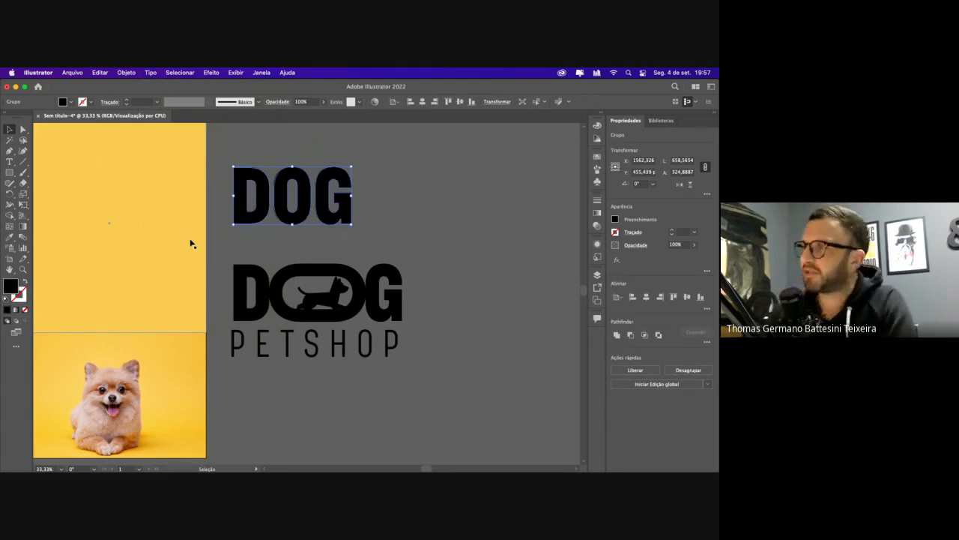
click(674, 370)
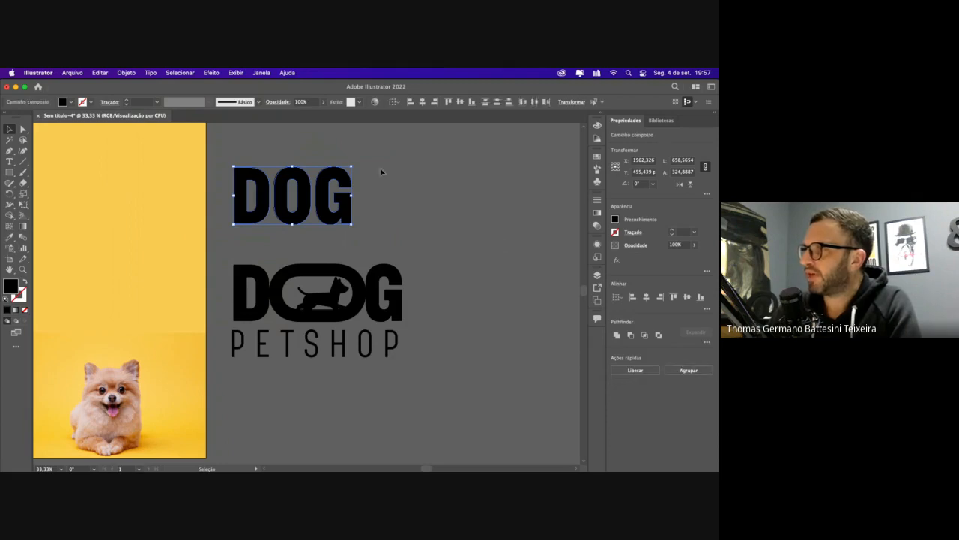
Move the outlined G horizontally away from the O to leave room for a wider O
click(371, 163)
drag(341, 179, 388, 178)
Try to widen the outlined O in the upper DOG copy by moving its right-side anchor points horizontally toward the G
click(293, 178)
click(23, 130)
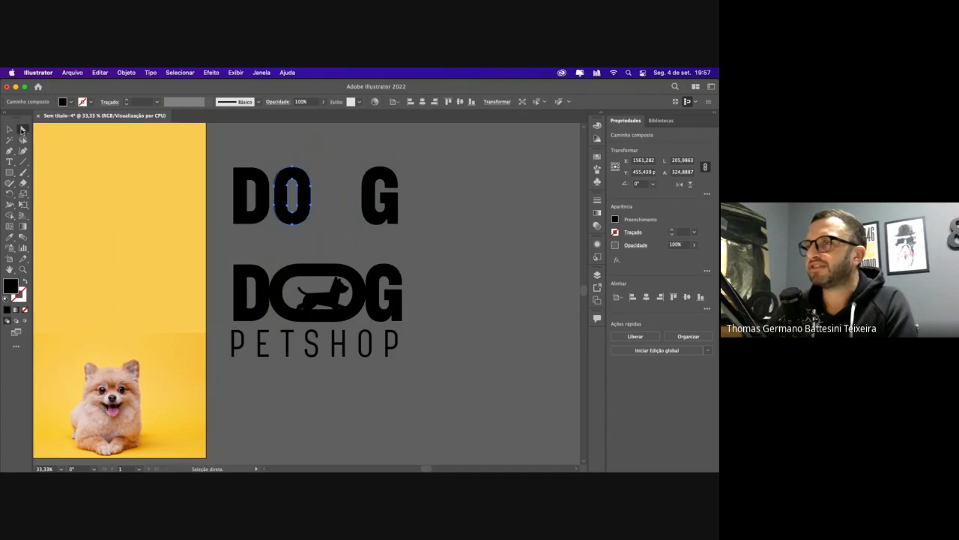
key(super+equal)
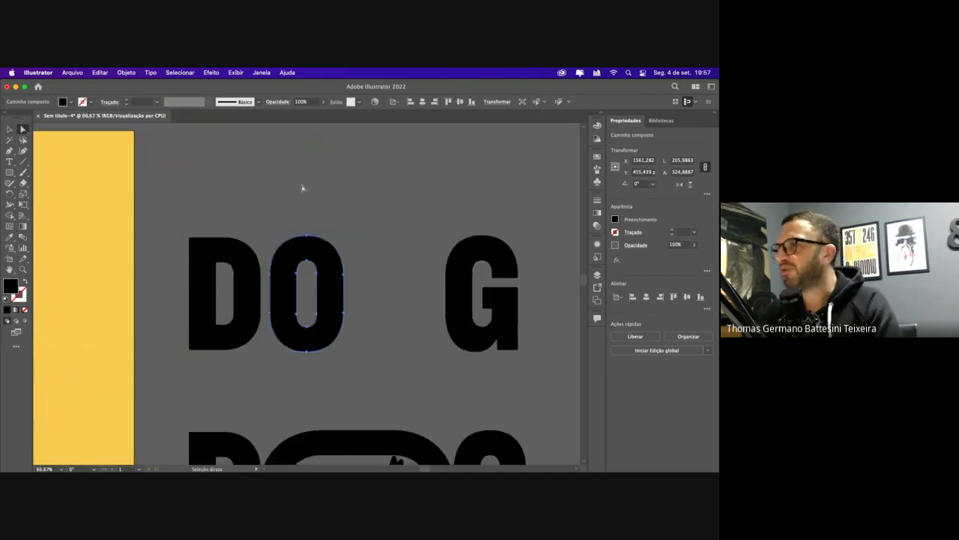
click(307, 237)
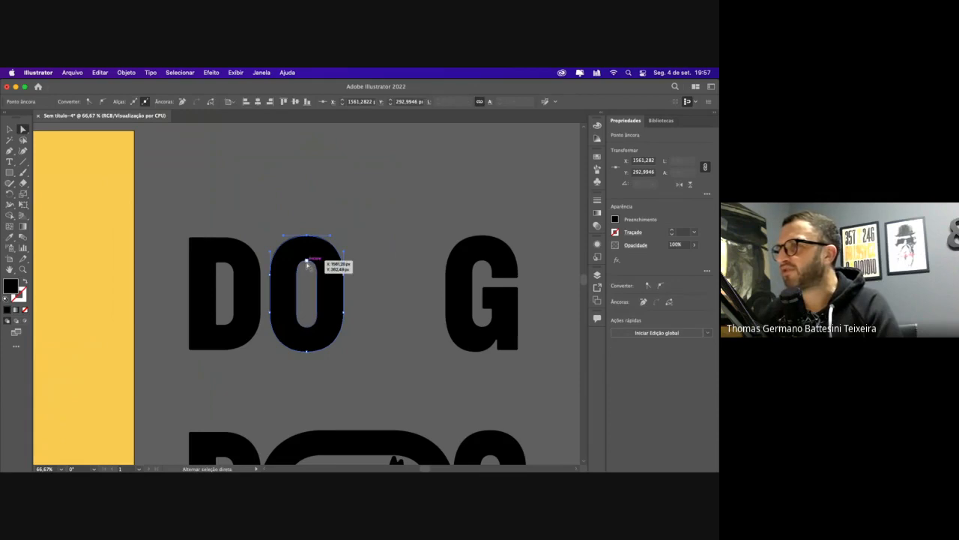
shift+click(307, 261)
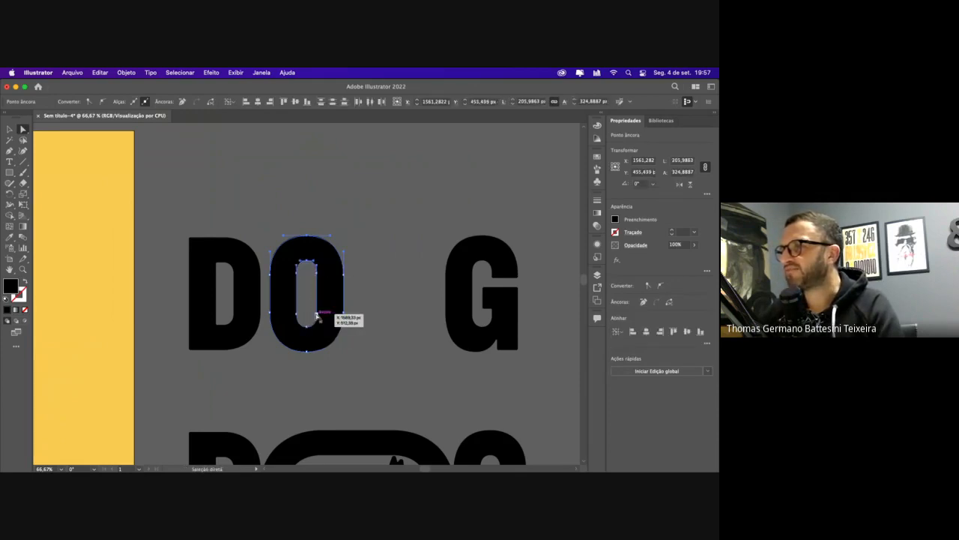
shift+click(307, 350)
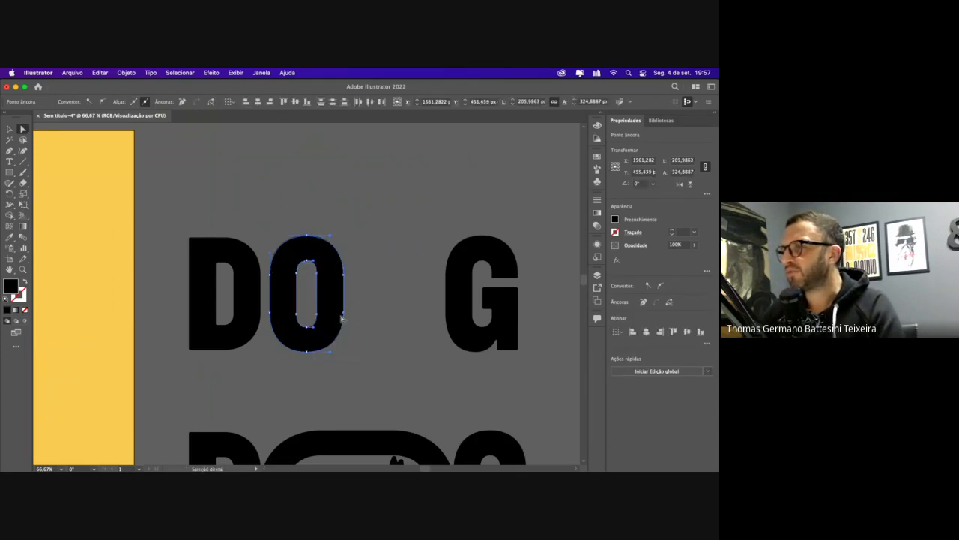
drag(347, 318, 414, 318)
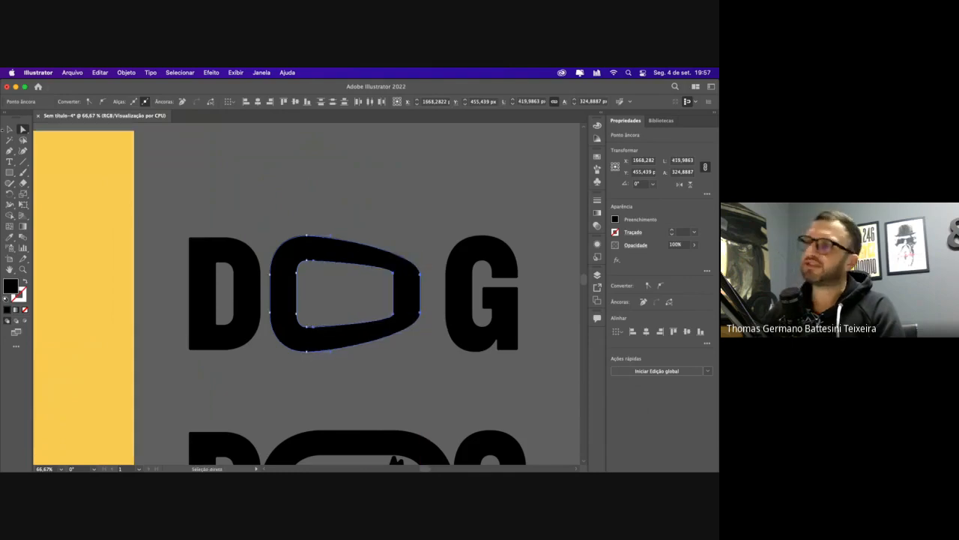
key(super+z)
Delete the outlined D, O and G of the demonstration copy above the logo
key(v)
key(BackSpace)
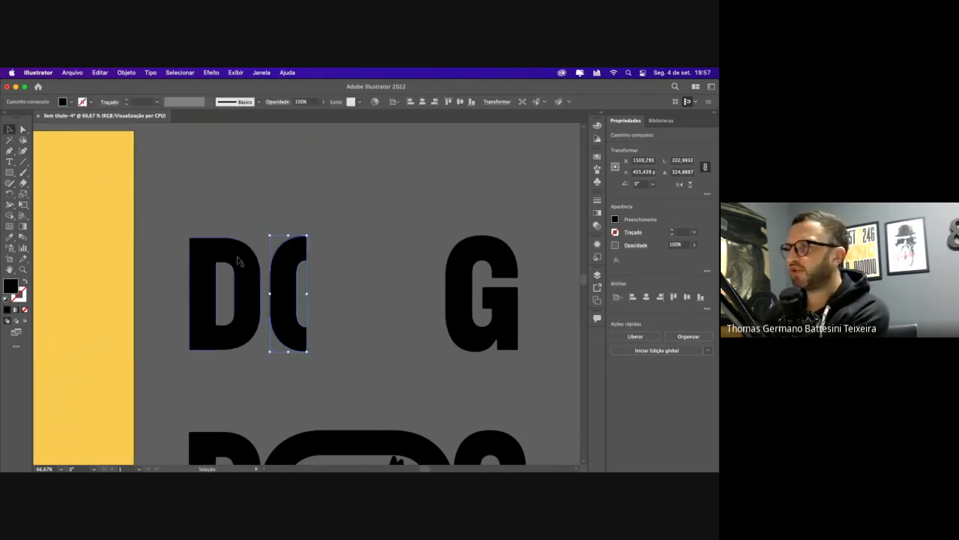
click(234, 257)
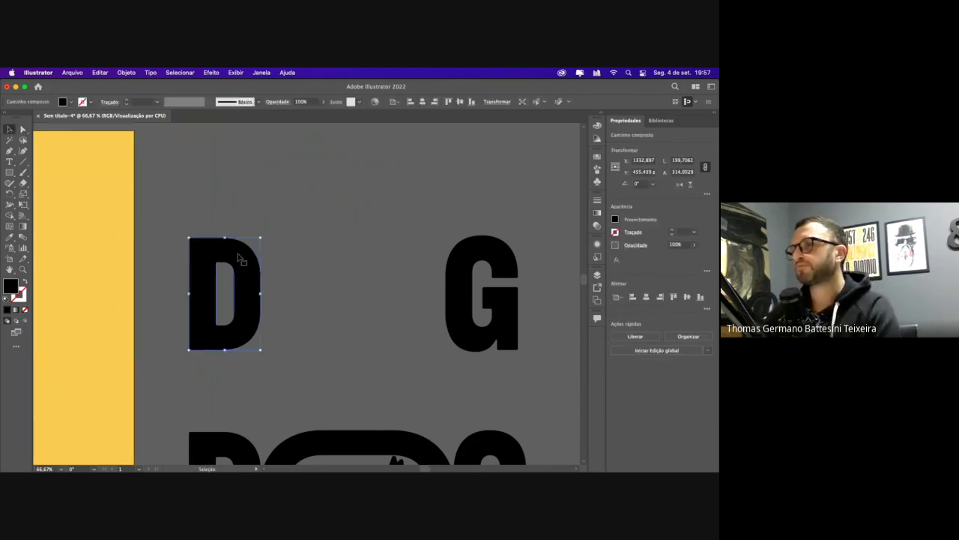
key(BackSpace)
click(515, 268)
key(BackSpace)
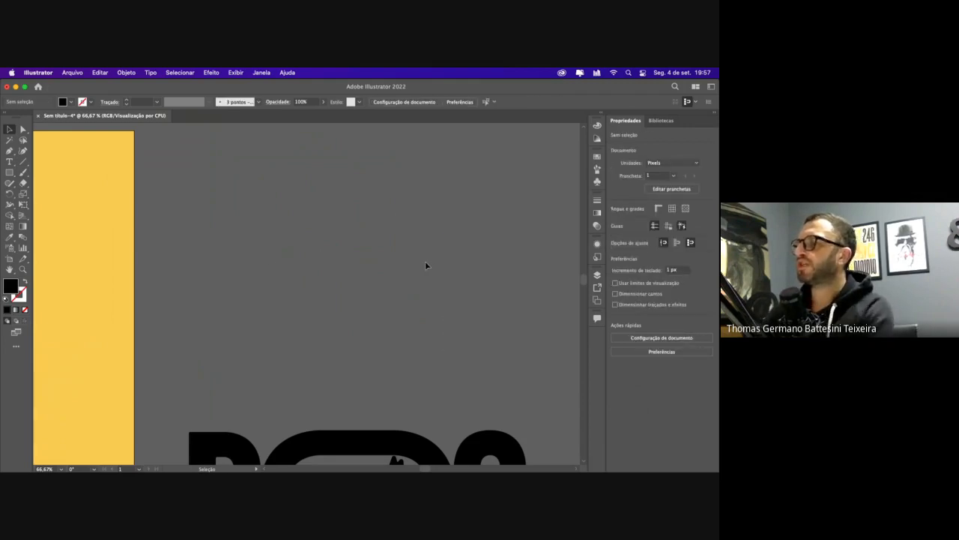
Move the dog silhouette up so its body overlaps the upper bar of the logo's wide O
scroll(425, 261, down, 3)
scroll(425, 264, down, 3)
drag(411, 262, 397, 279)
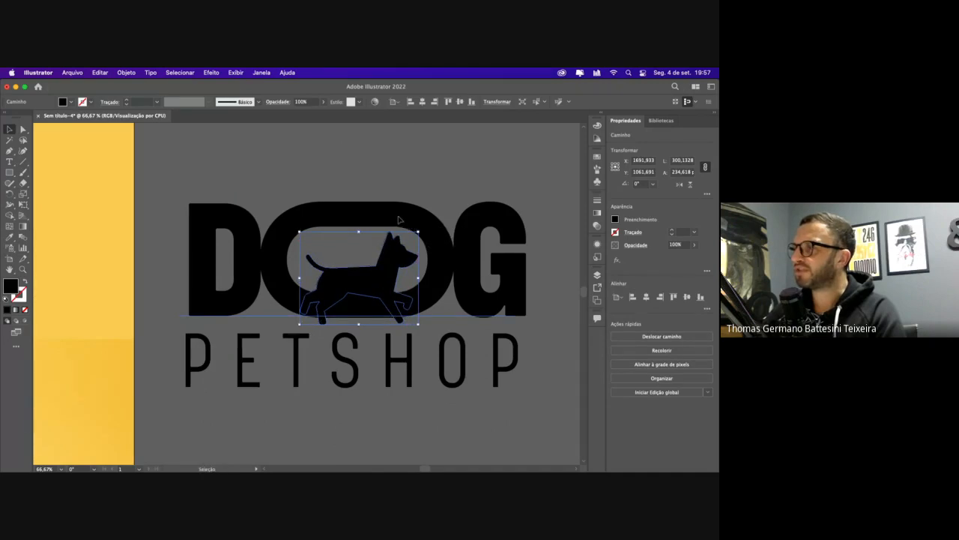
click(399, 220)
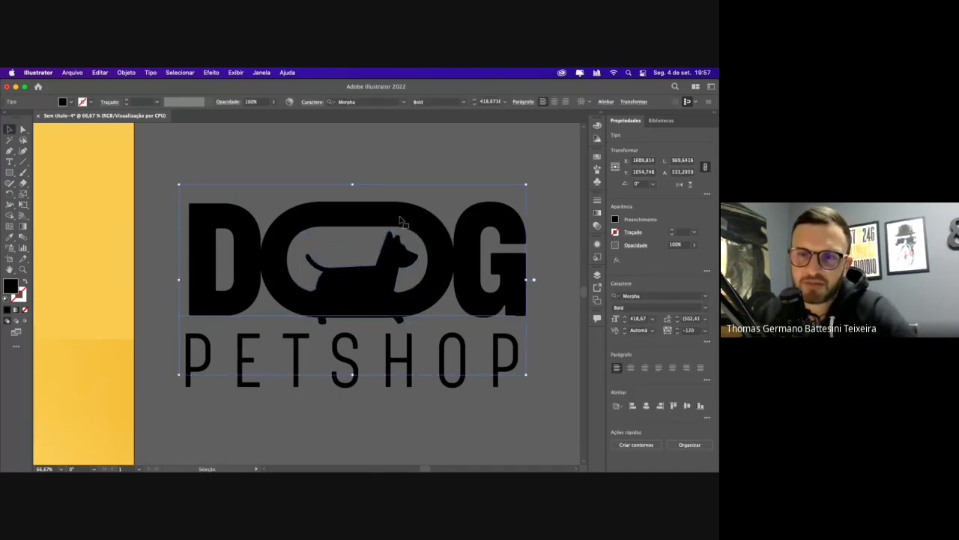
click(642, 296)
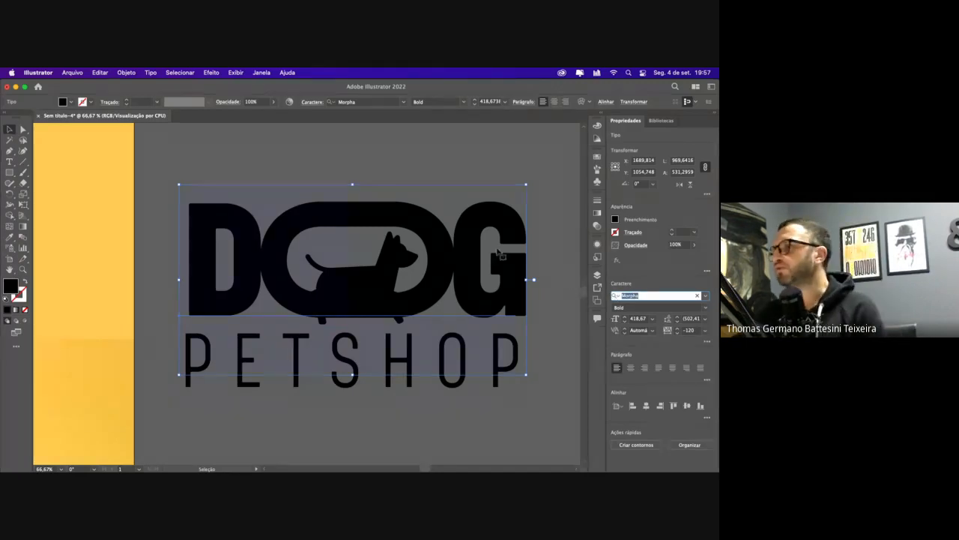
drag(402, 256, 402, 196)
Convert the logo's DOG text to outlines and shift the dog silhouette slightly higher over the O
click(440, 229)
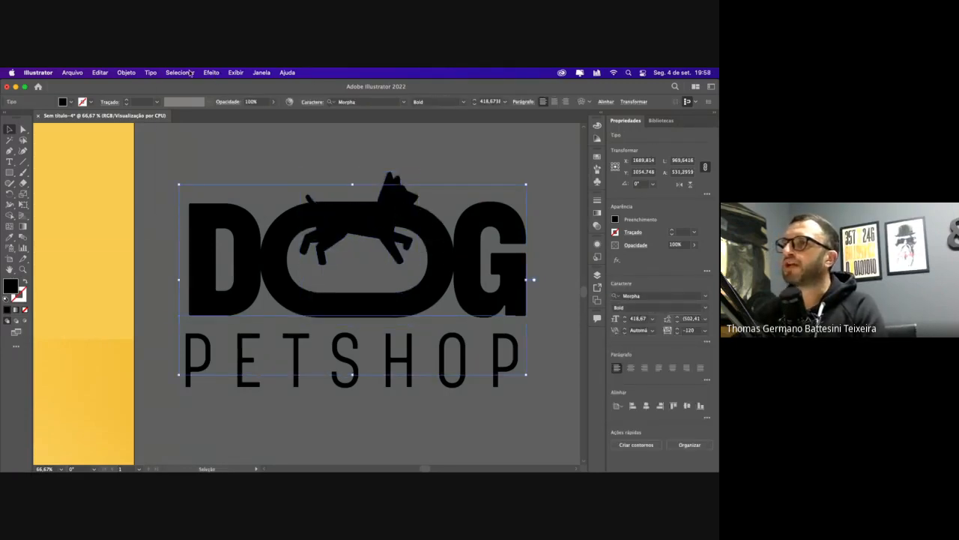
click(189, 73)
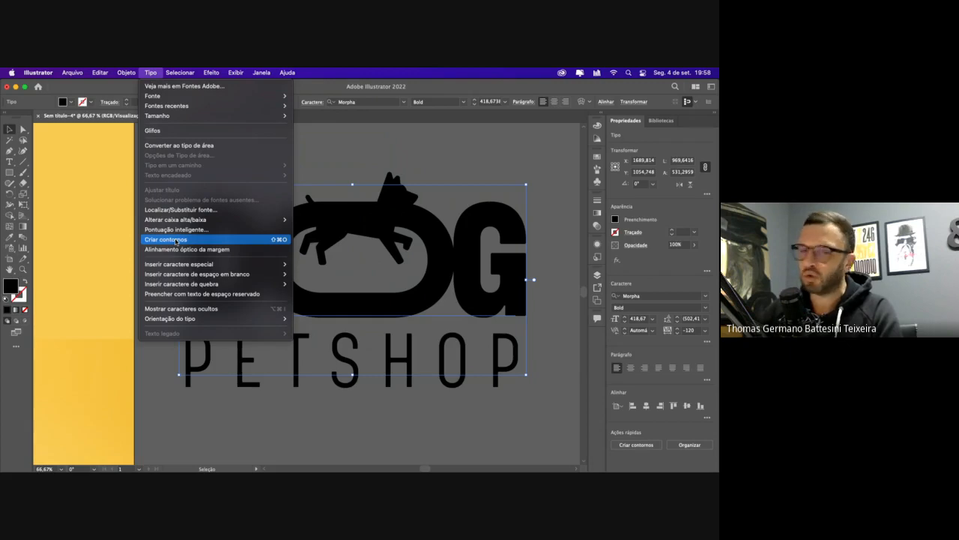
click(176, 240)
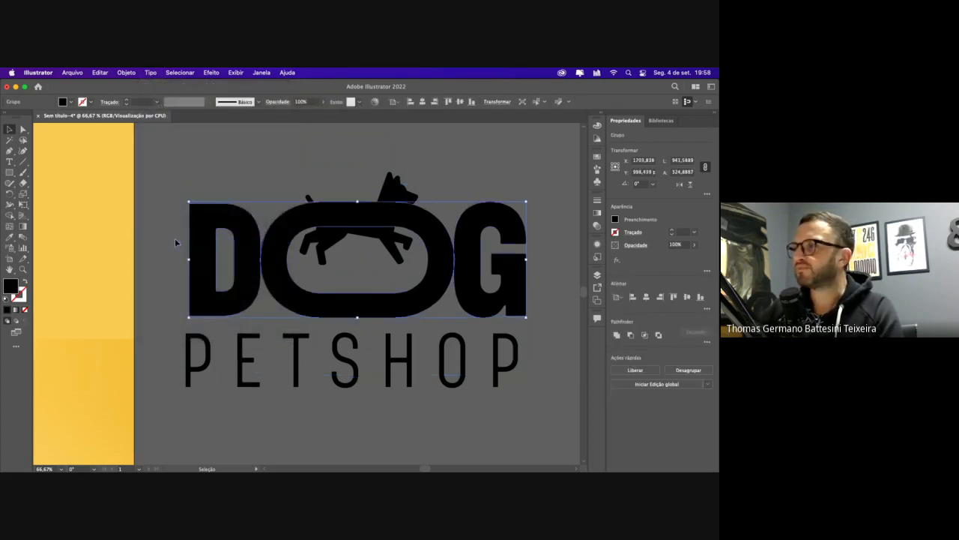
click(318, 190)
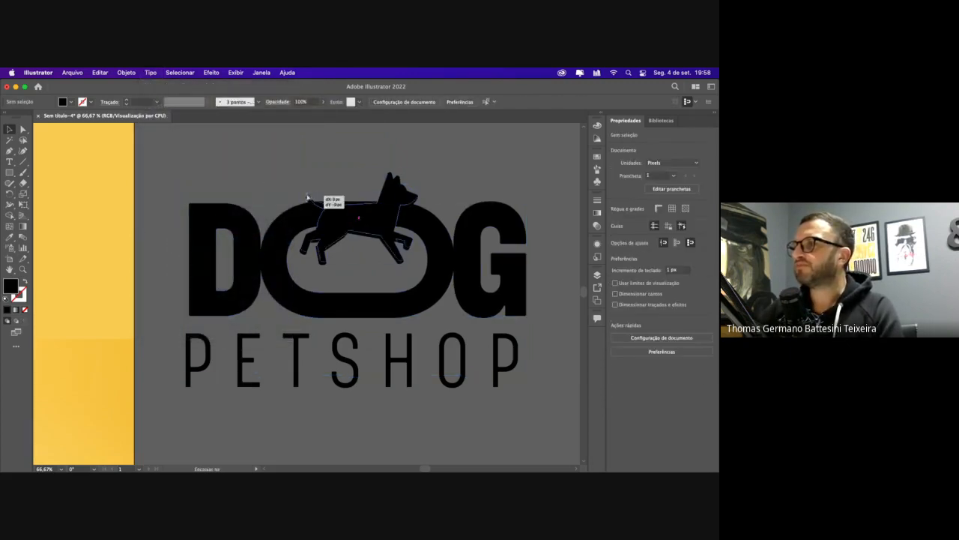
drag(321, 196, 321, 188)
Draw a closed four-sided Pen shape about 361 x 214 px over the dog and the O's upper bar, tapering toward its base
click(279, 221)
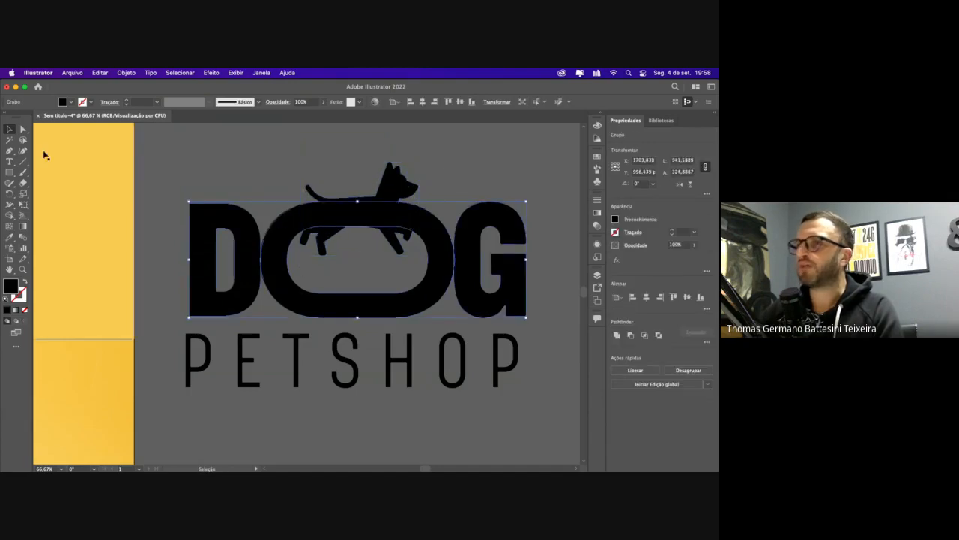
click(9, 150)
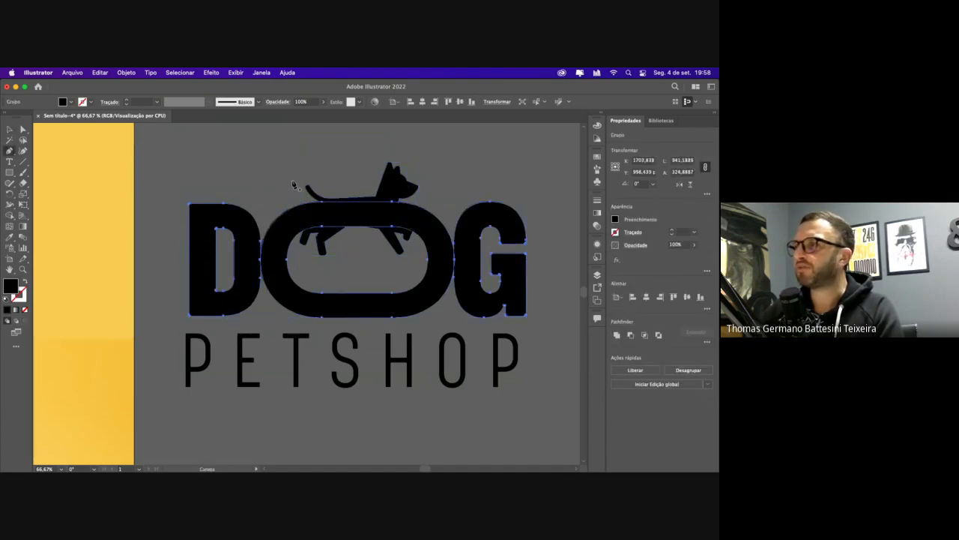
click(292, 181)
click(310, 248)
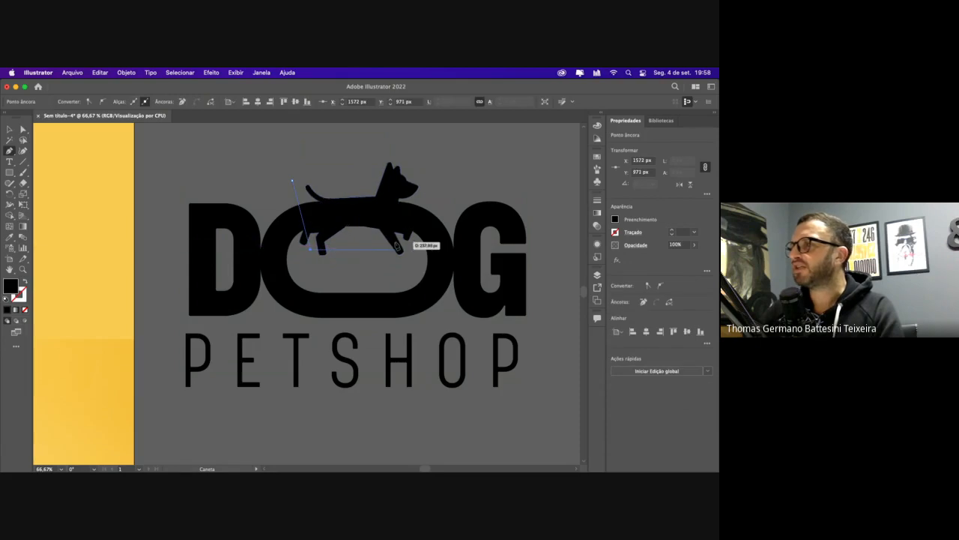
click(408, 248)
click(420, 174)
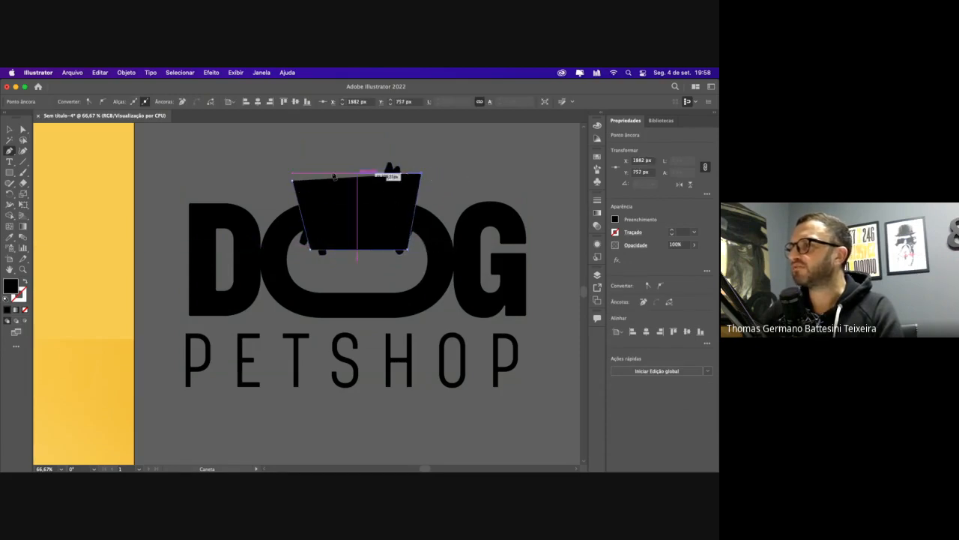
click(292, 181)
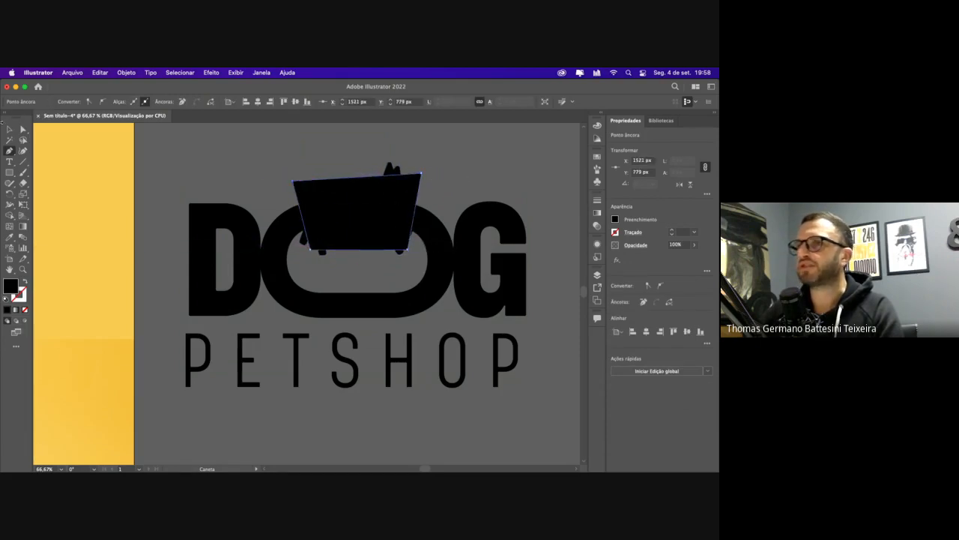
Fill the four-sided shape over the dog with red
click(10, 129)
click(177, 147)
click(330, 202)
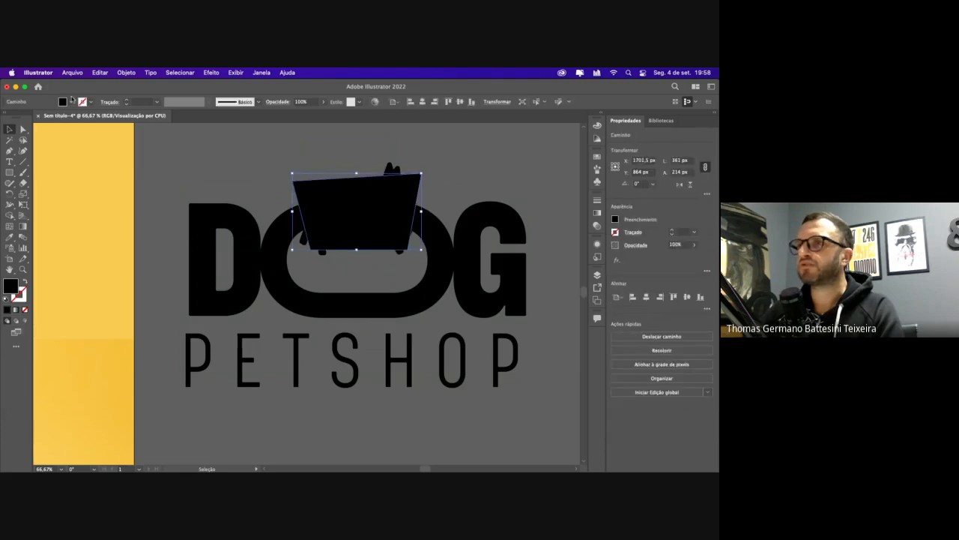
click(71, 101)
click(31, 118)
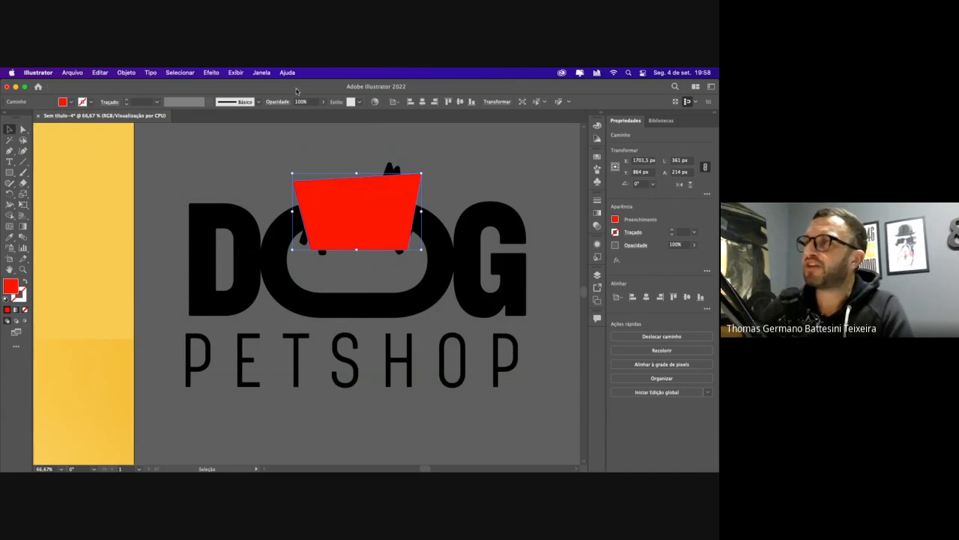
click(266, 74)
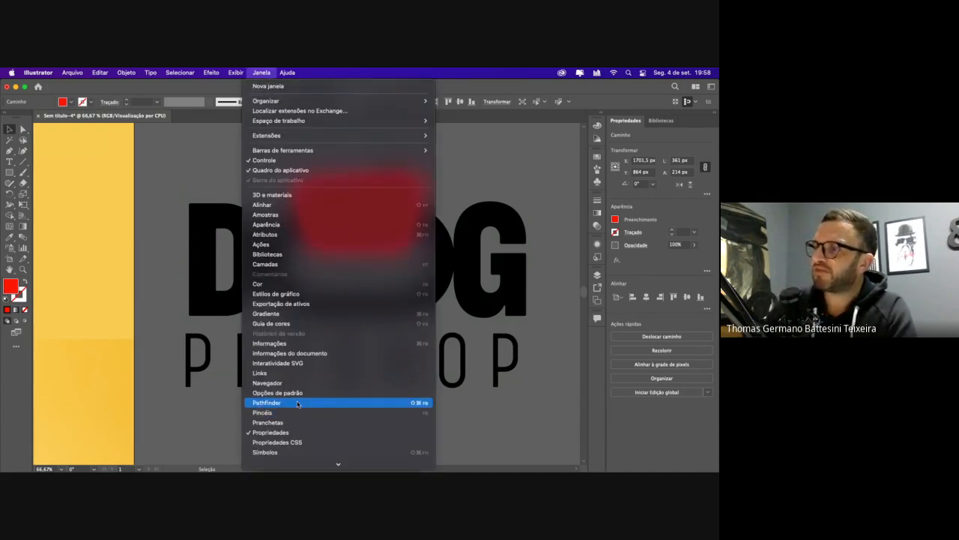
click(163, 214)
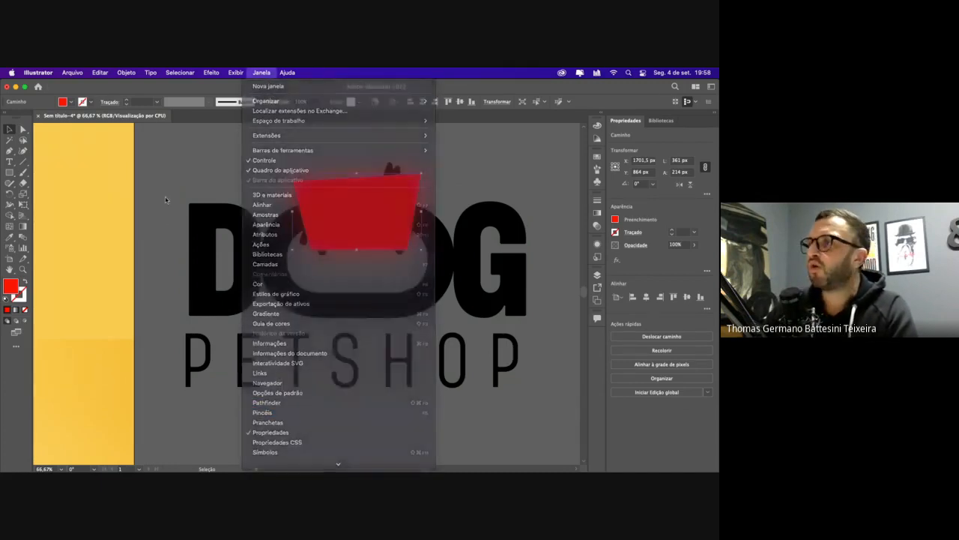
shift+click(336, 308)
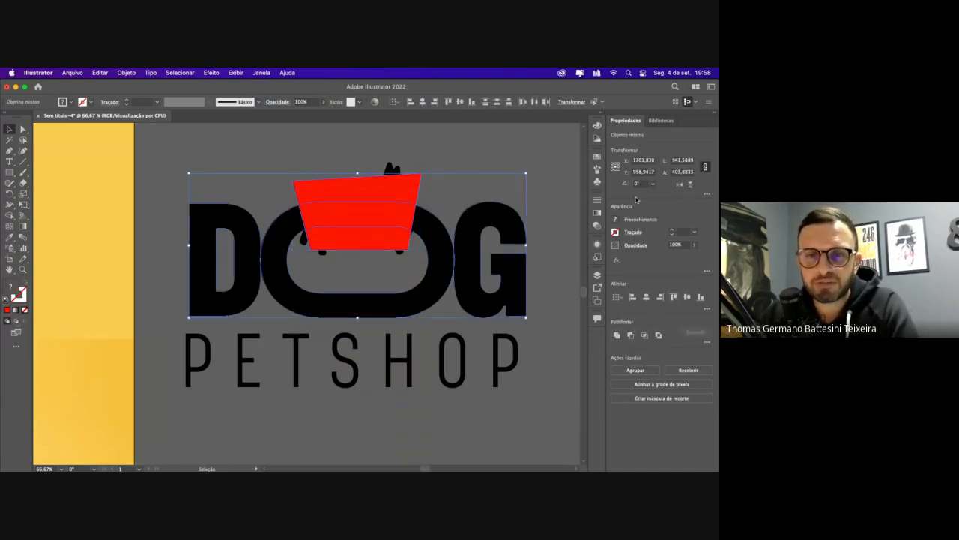
click(709, 87)
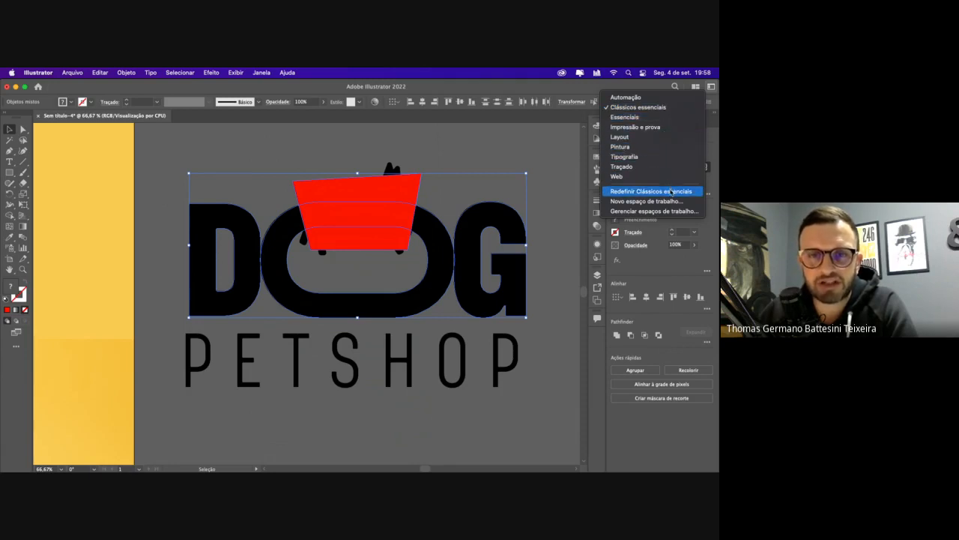
click(666, 248)
click(514, 152)
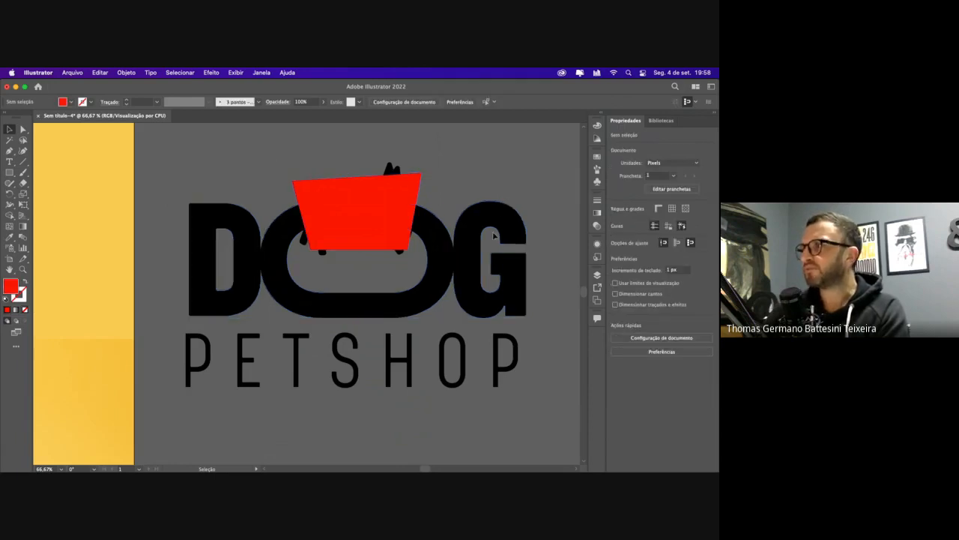
Ungroup the outlined DOG letters of the logo
click(511, 272)
click(688, 370)
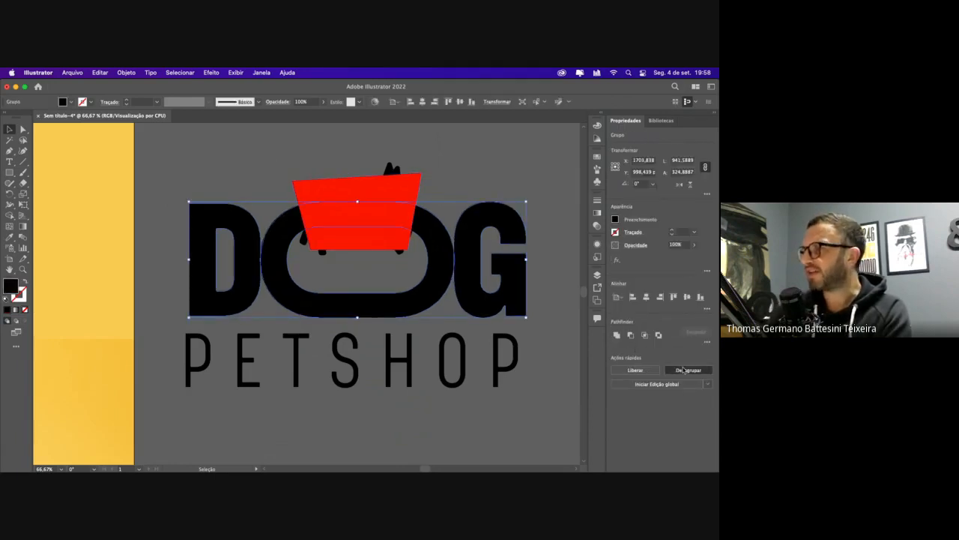
click(534, 269)
Subtract the red shape from the wide O with Pathfinder Minus Front, opening a gap around the dog
click(389, 196)
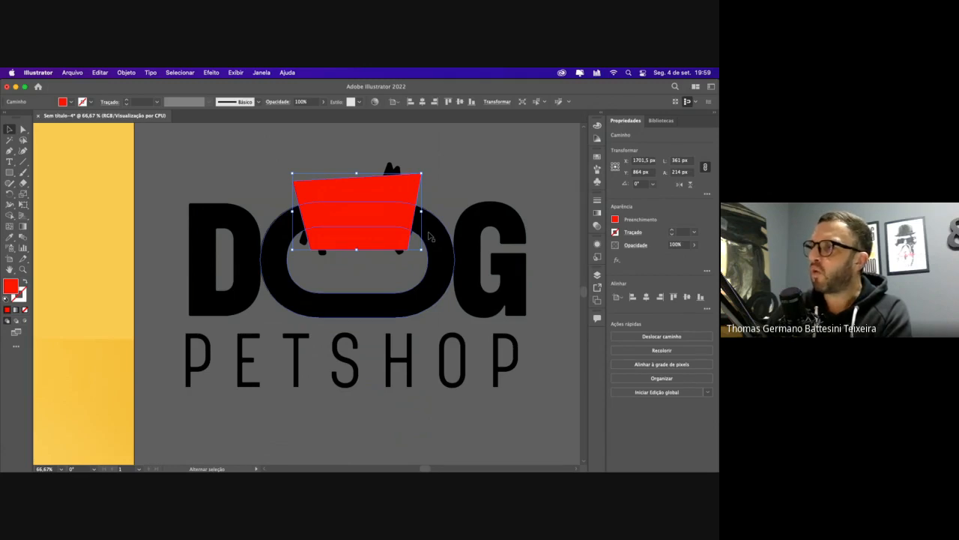
shift+click(432, 236)
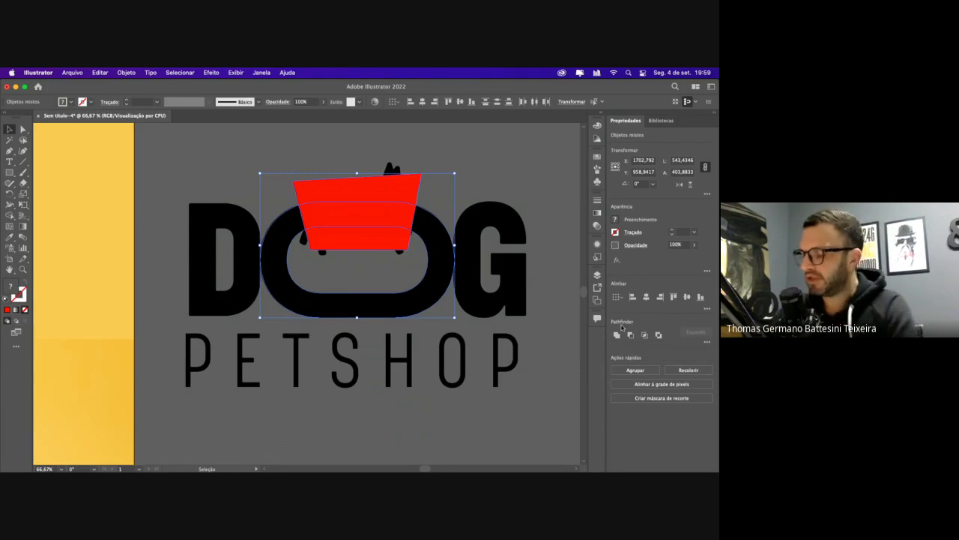
click(259, 73)
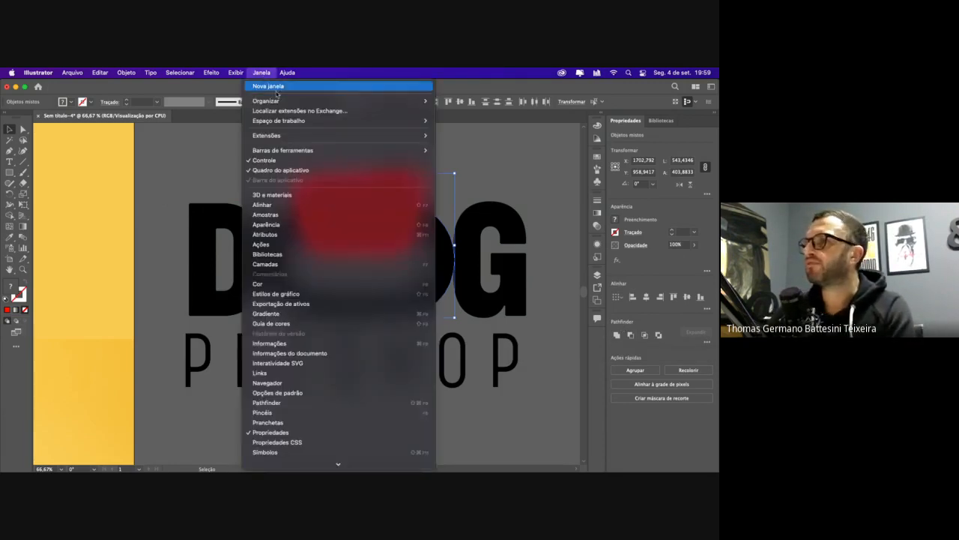
click(340, 405)
drag(390, 125, 144, 161)
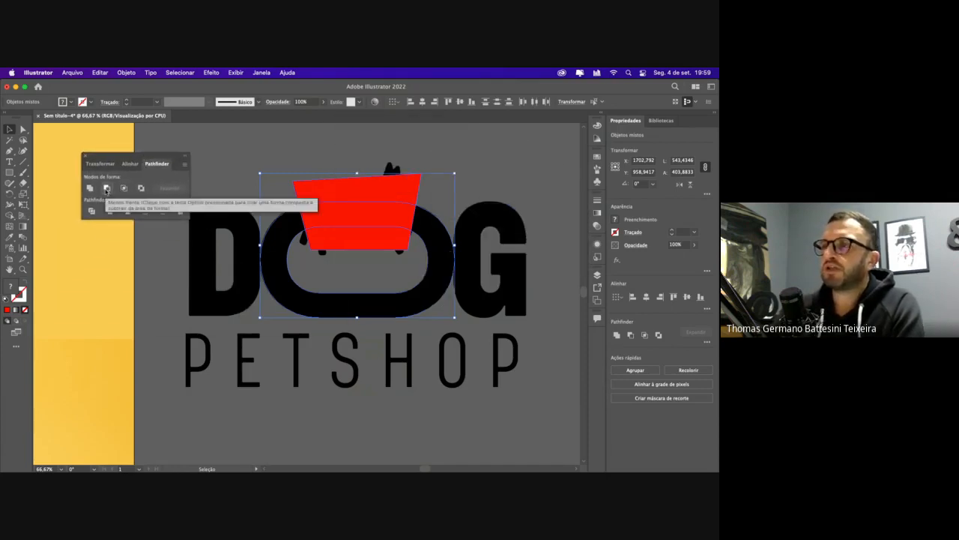
click(106, 188)
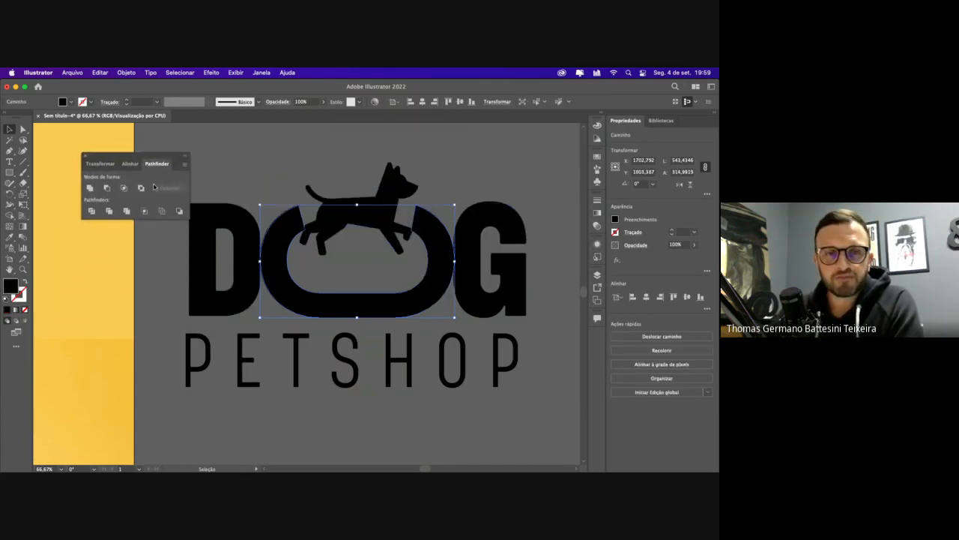
click(244, 164)
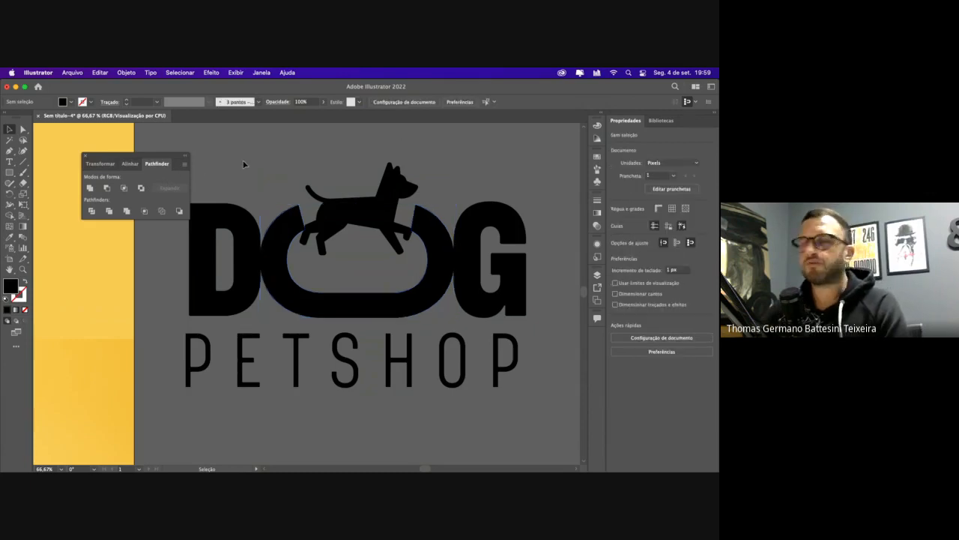
Move the dog silhouette over the gap in the wide O and enlarge it to about 509 x 398 px
click(305, 195)
drag(299, 257, 274, 275)
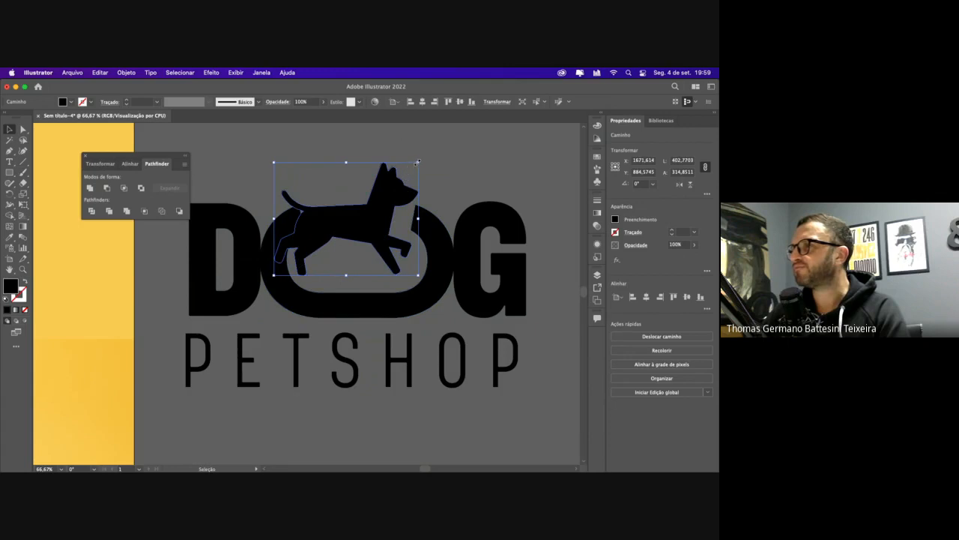
drag(418, 161, 447, 139)
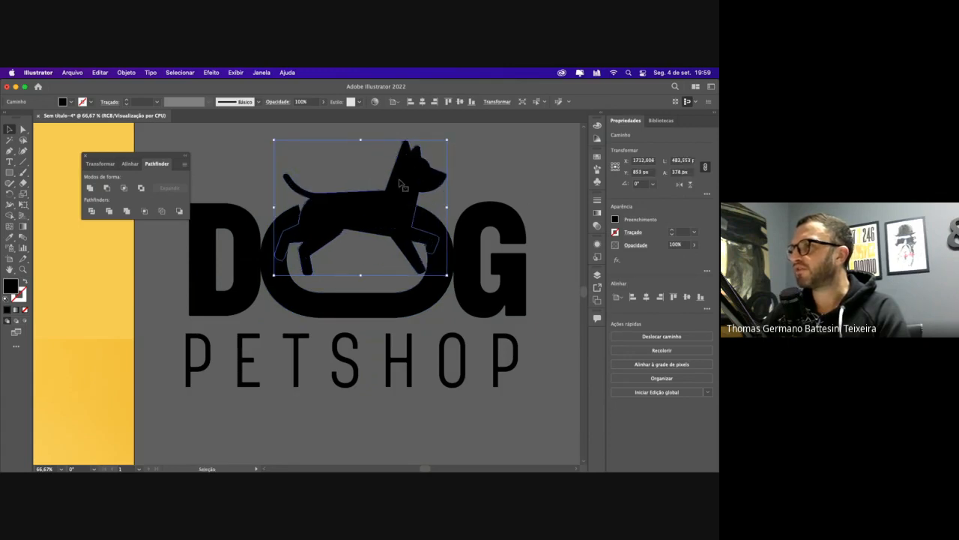
drag(399, 181, 416, 191)
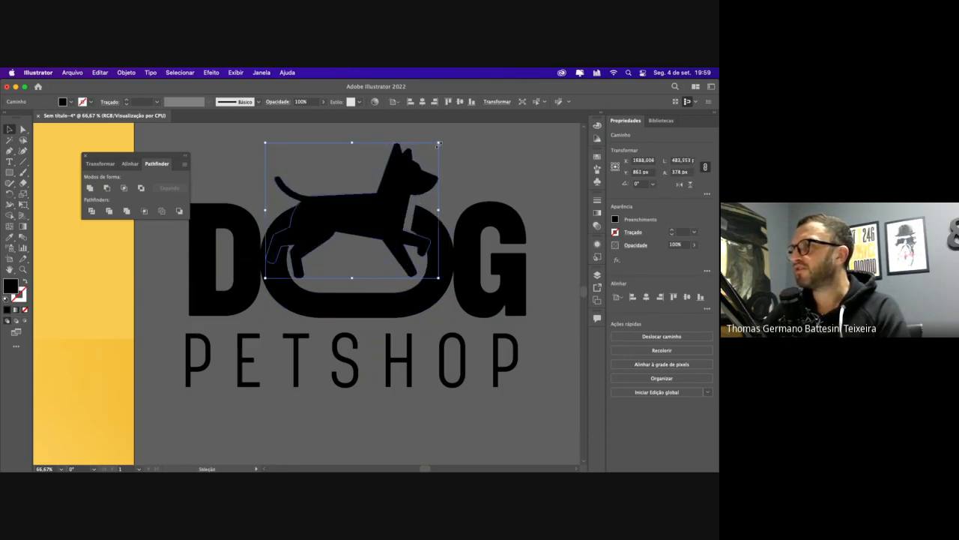
drag(439, 143, 454, 134)
click(482, 163)
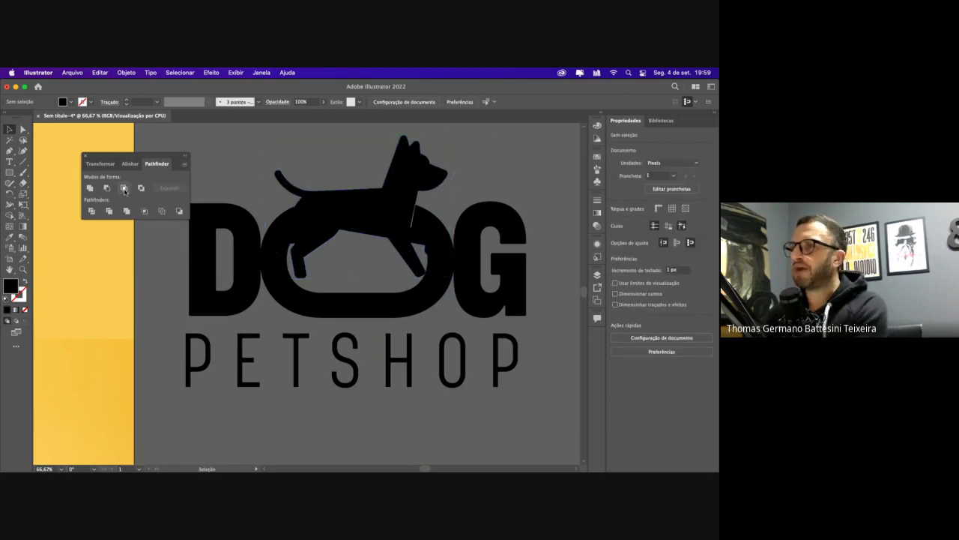
Close the Pathfinder controls and enlarge the dog silhouette slightly more
click(124, 188)
key(Return)
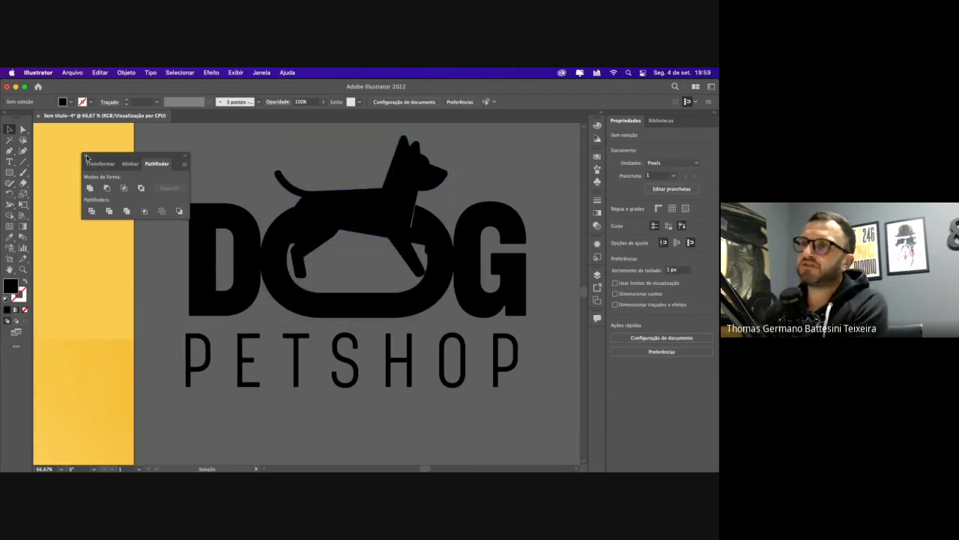
click(87, 157)
key(super+minus)
key(super+minus)
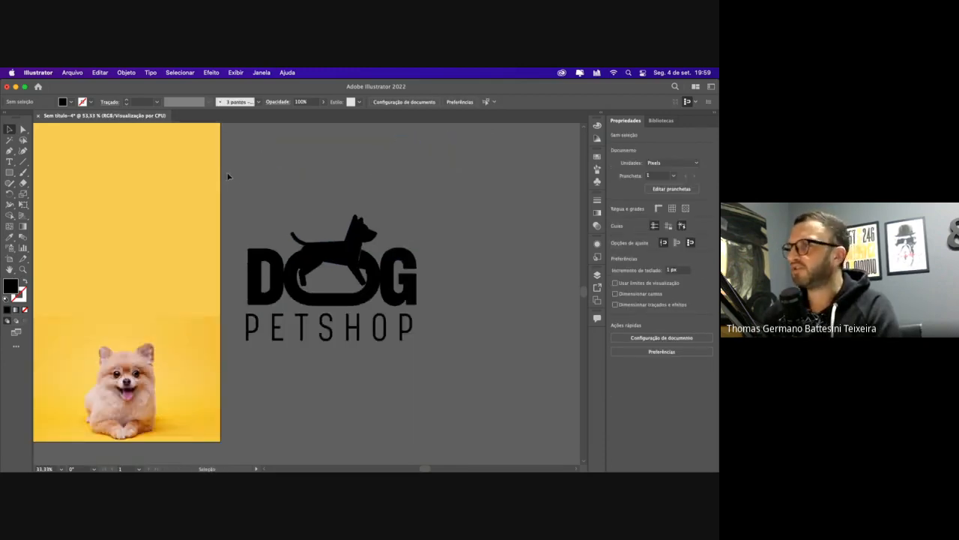
click(333, 255)
drag(378, 215, 383, 211)
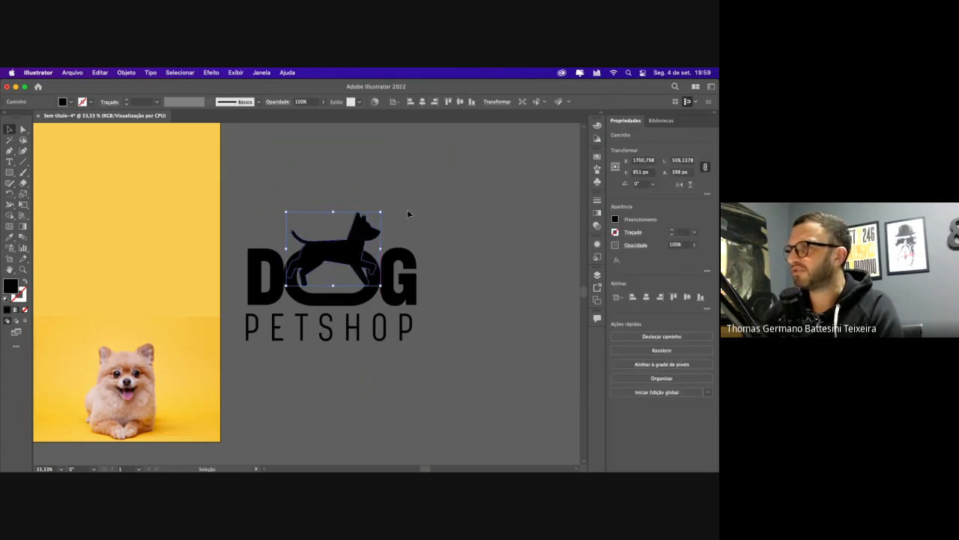
Convert the PETSHOP text to outlines and group it with the DOG letters and dog silhouette
drag(449, 219, 256, 341)
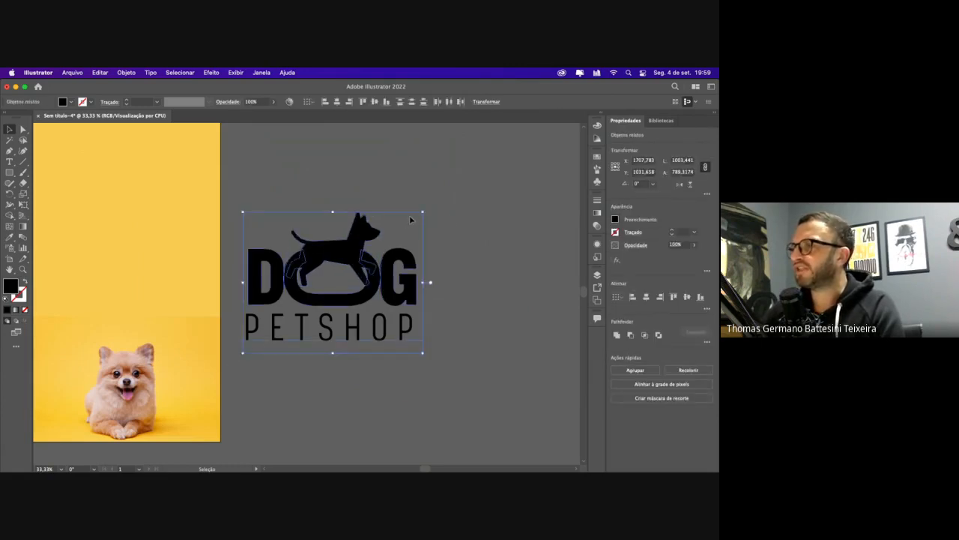
key(super+shift+o)
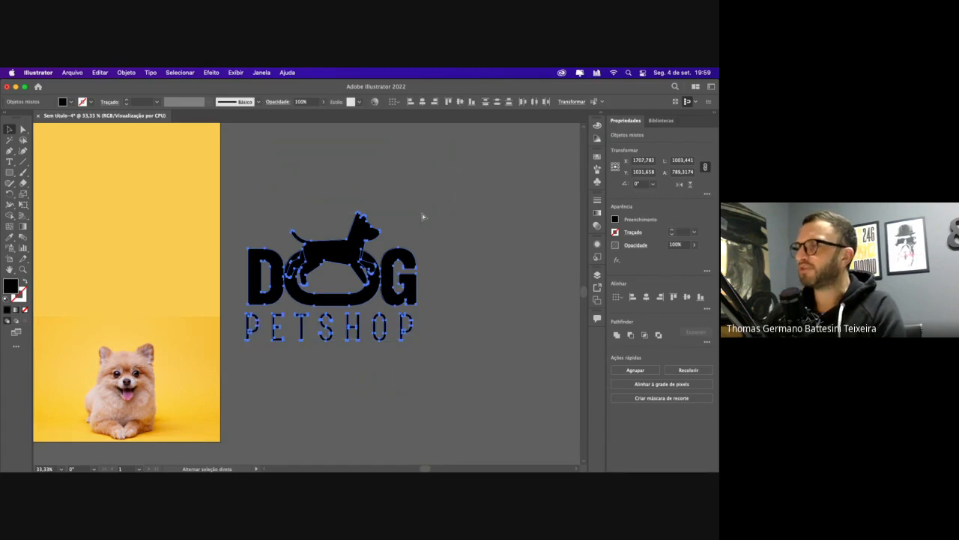
click(153, 73)
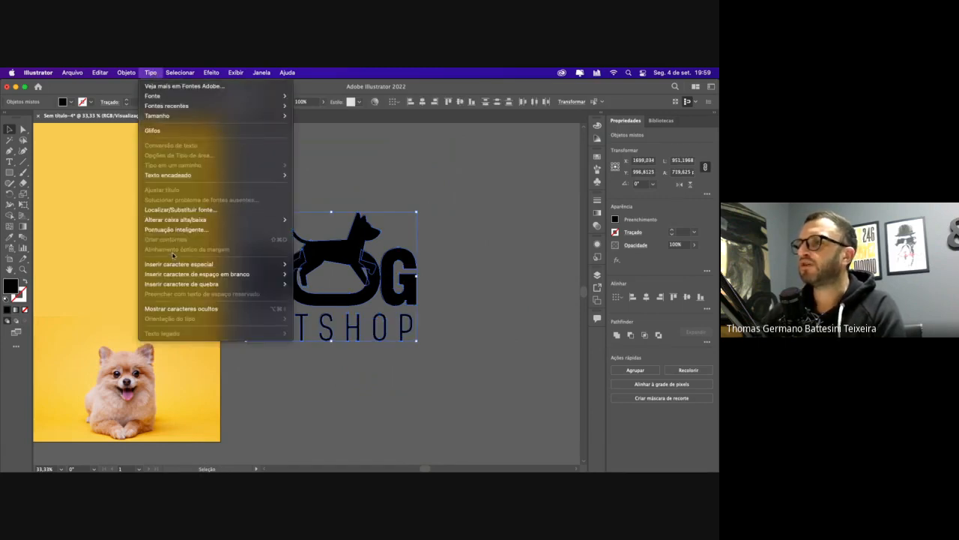
click(409, 230)
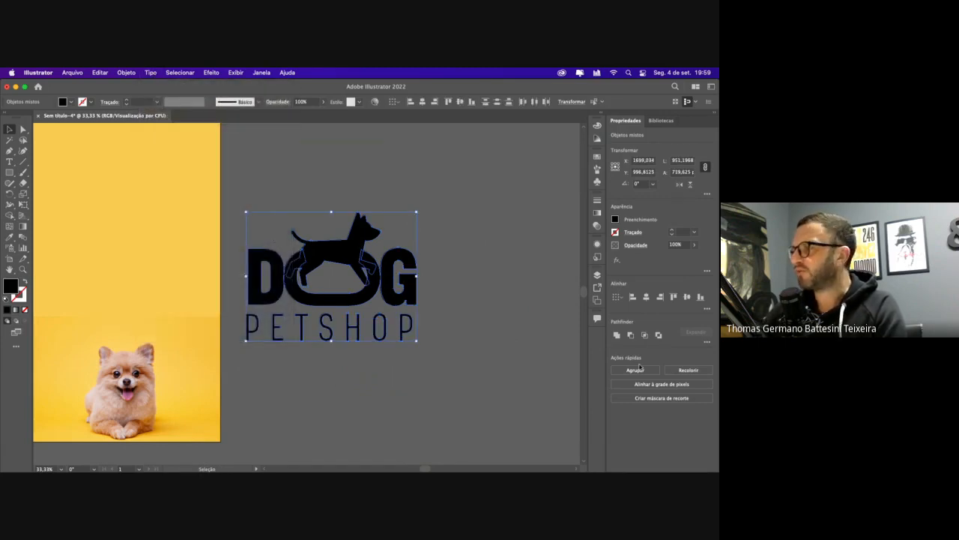
click(635, 369)
Place the grouped logo on the yellow area above the pomeranian and scale it down to about 674 x 510 px
key(super+minus)
key(super+minus)
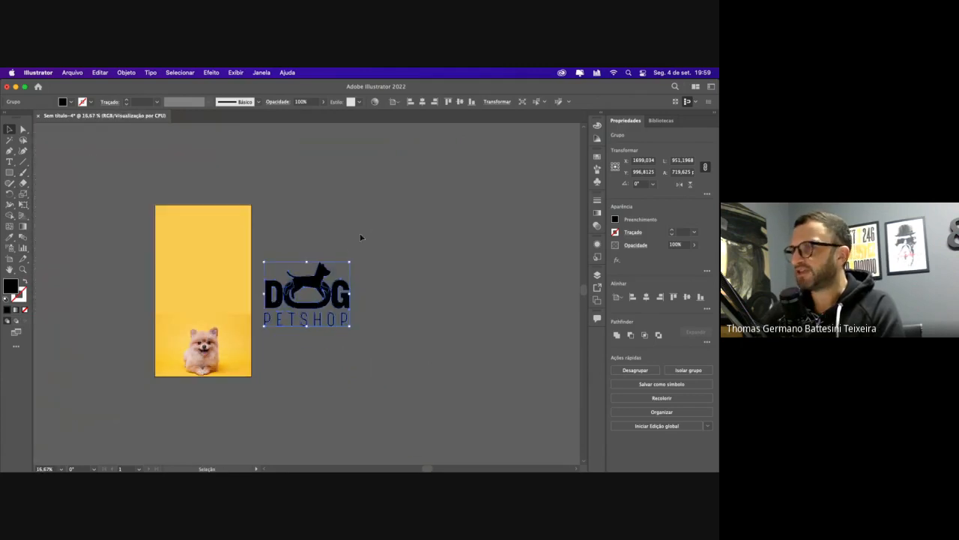
drag(310, 291, 213, 261)
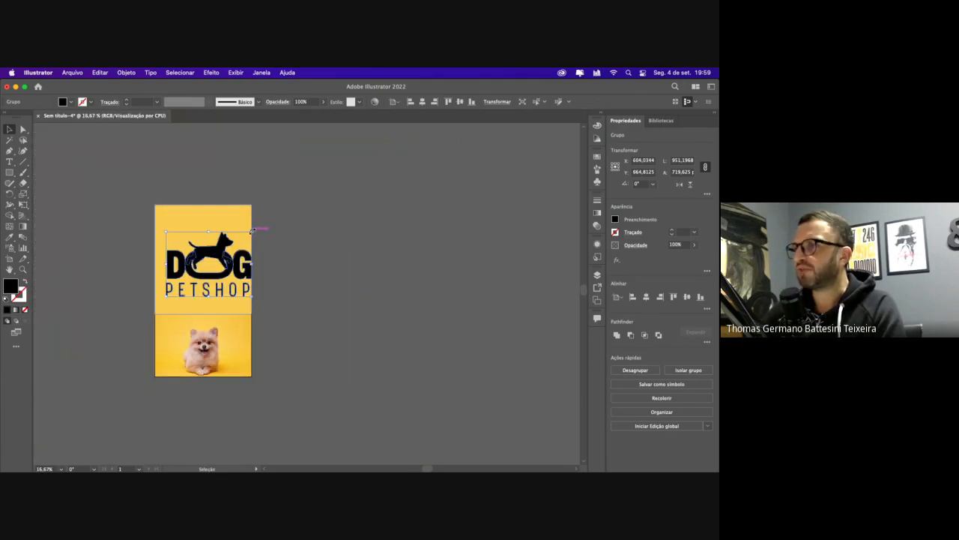
drag(252, 232, 208, 264)
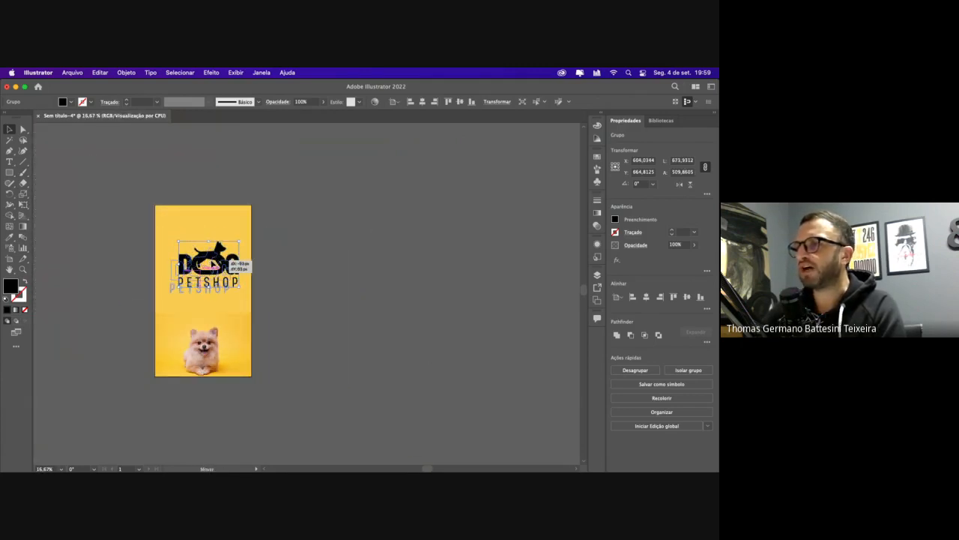
click(294, 257)
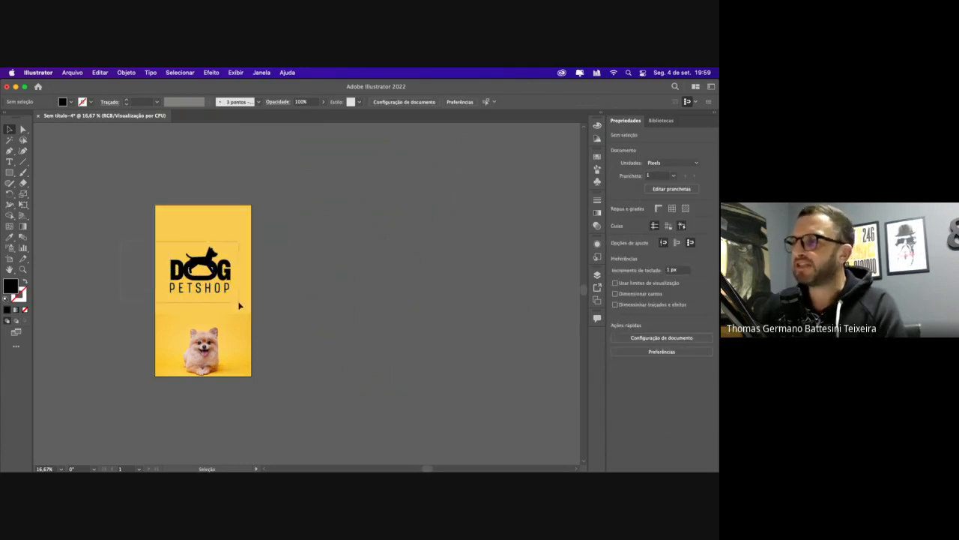
Center the logo group horizontally on the artboard
click(215, 266)
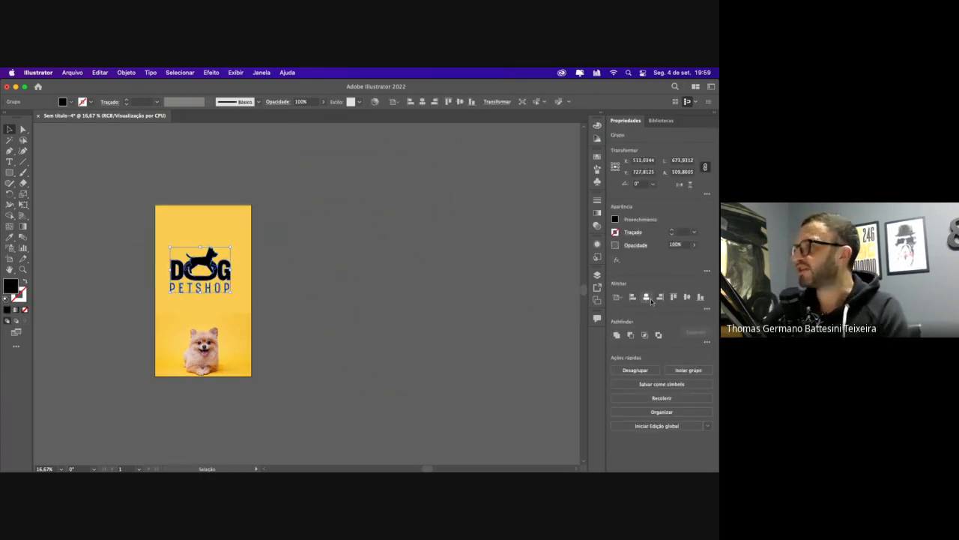
click(645, 299)
click(395, 268)
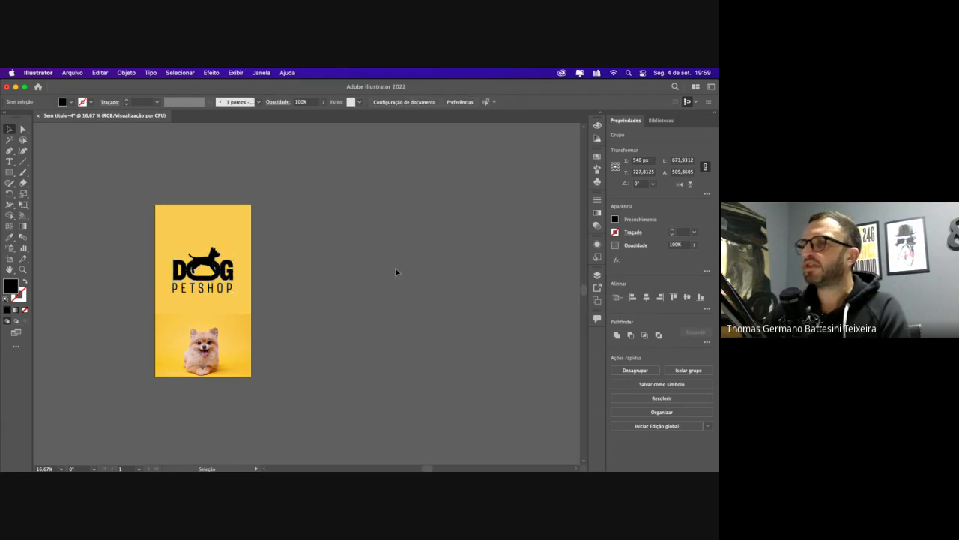
Ungroup the logo on the artboard so the dog silhouette can be edited separately
scroll(315, 259, right, 3)
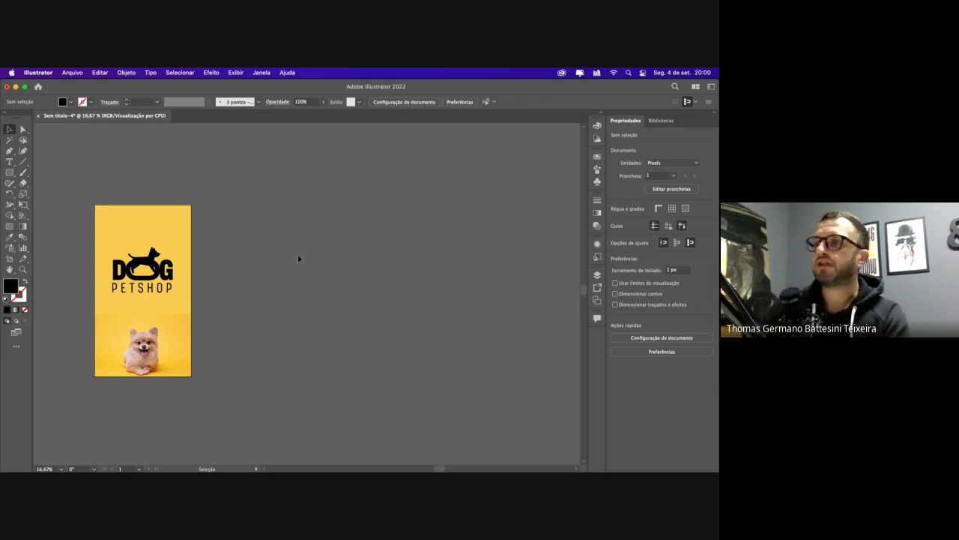
key(super+plus)
key(super+plus)
key(super+plus)
scroll(223, 256, left, 8)
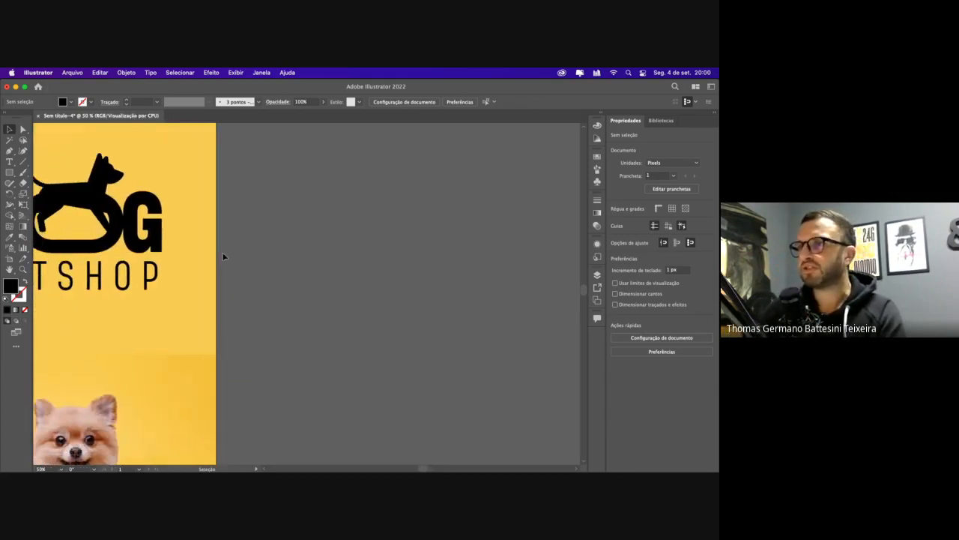
key(v)
click(114, 218)
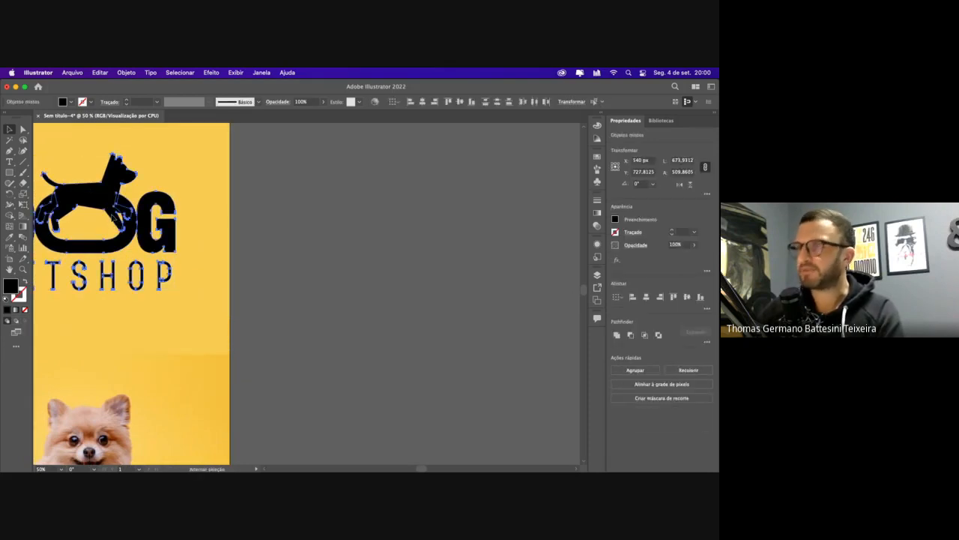
click(303, 201)
Shrink the dog silhouette to about 270 x 211 px and lower it slightly into the gap of the O
click(112, 179)
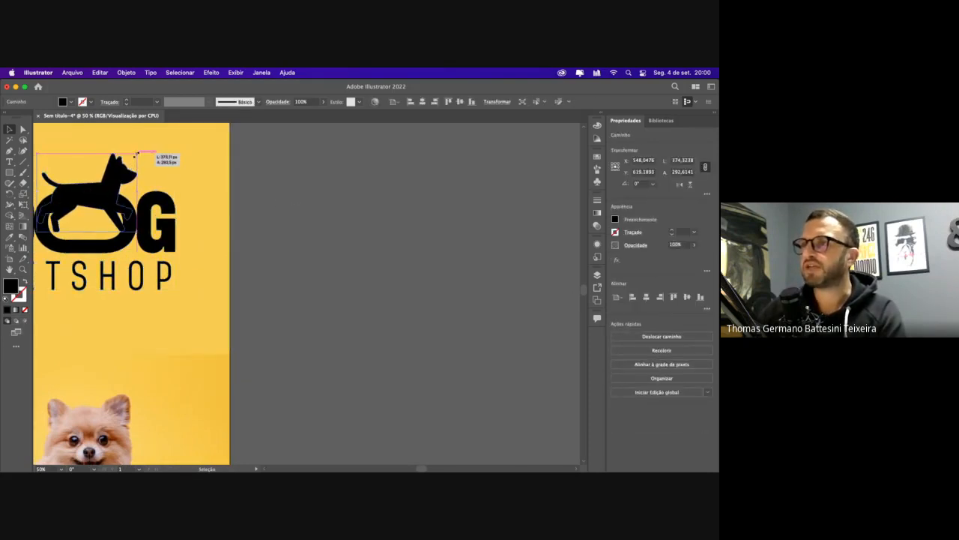
drag(88, 192, 88, 196)
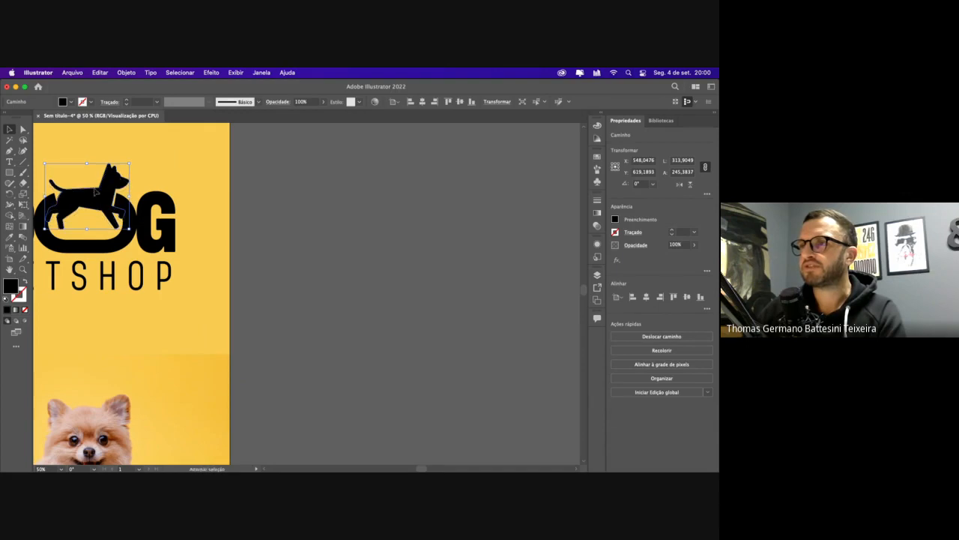
drag(129, 164, 124, 168)
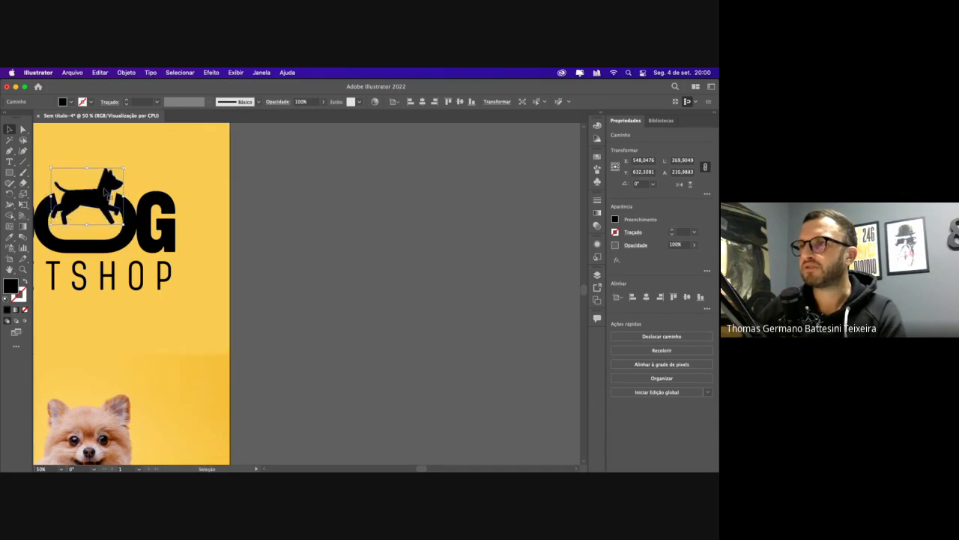
click(253, 216)
scroll(253, 216, left, 5)
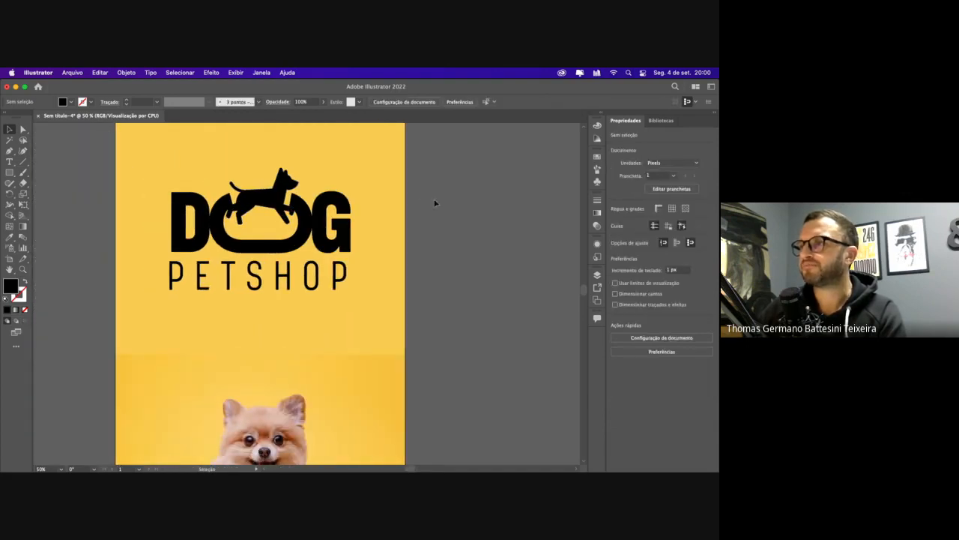
drag(167, 241, 120, 237)
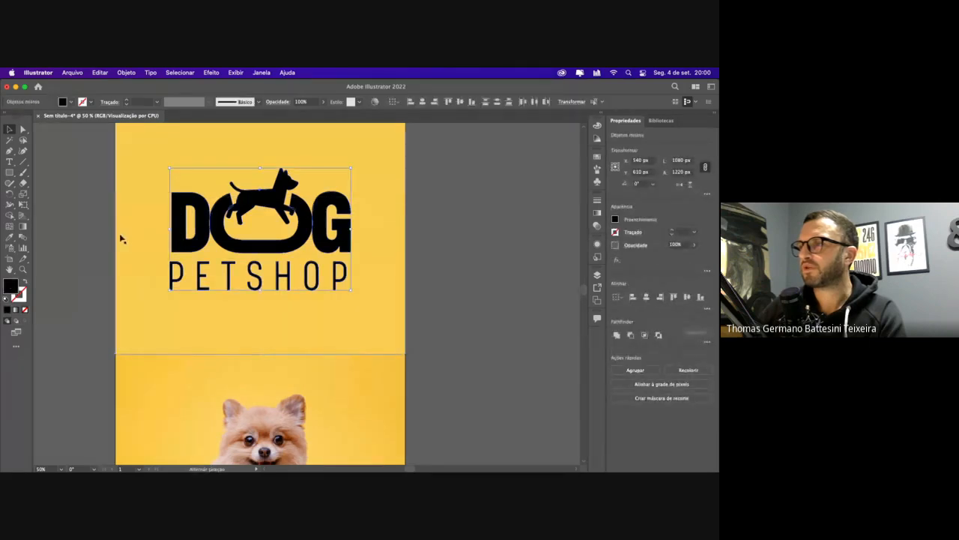
click(518, 278)
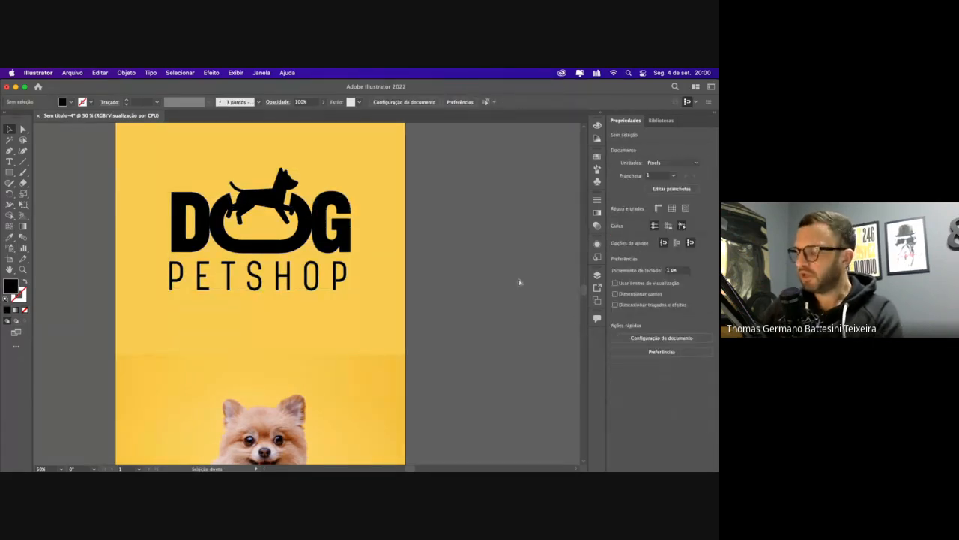
key(super+0)
key(super+minus)
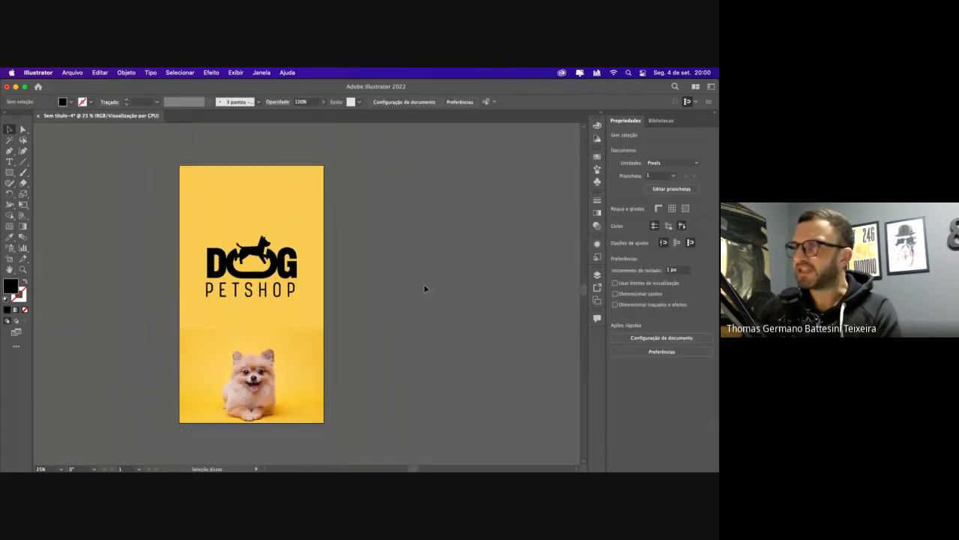
Try duplicating the artboard beside the original without its artwork, and delete the empty copy
scroll(424, 288, right, 3)
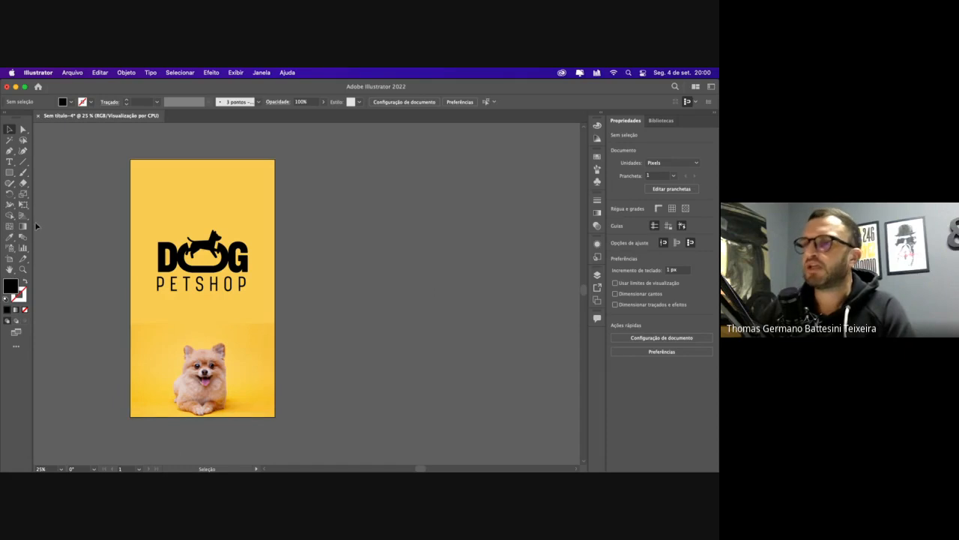
click(9, 258)
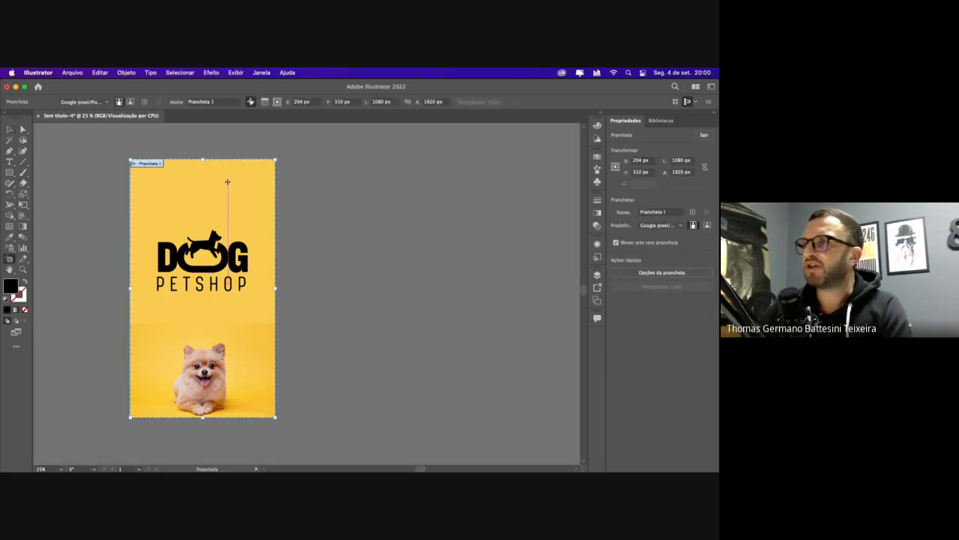
drag(246, 189, 398, 193)
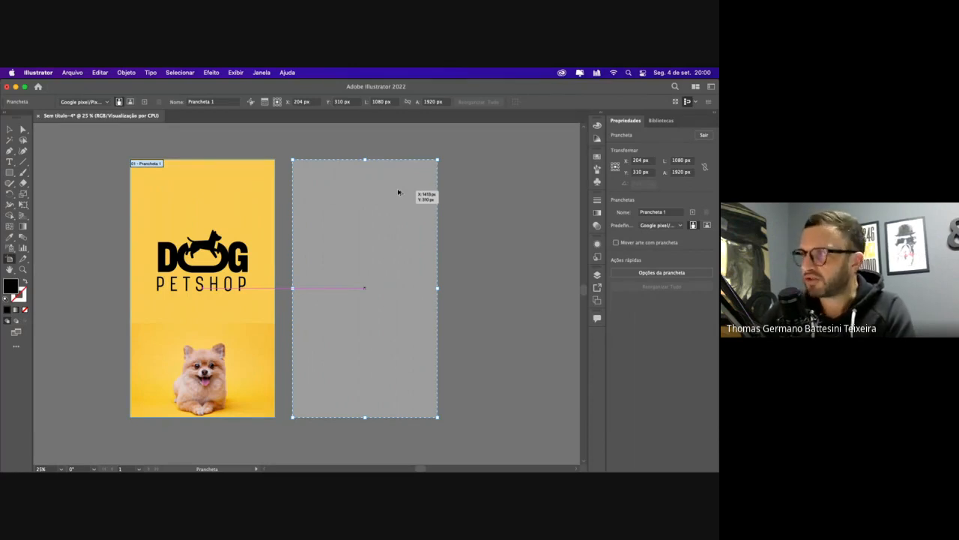
drag(398, 193, 398, 190)
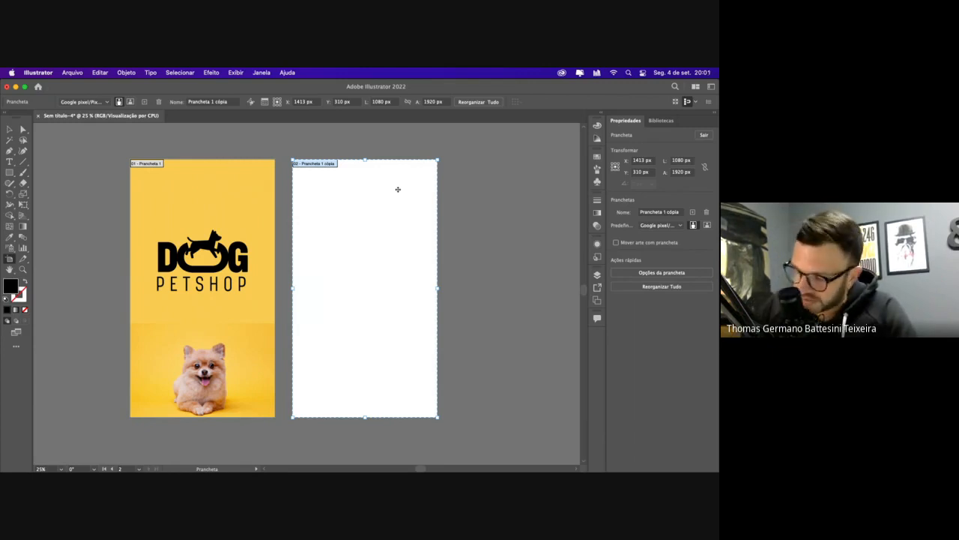
key(Delete)
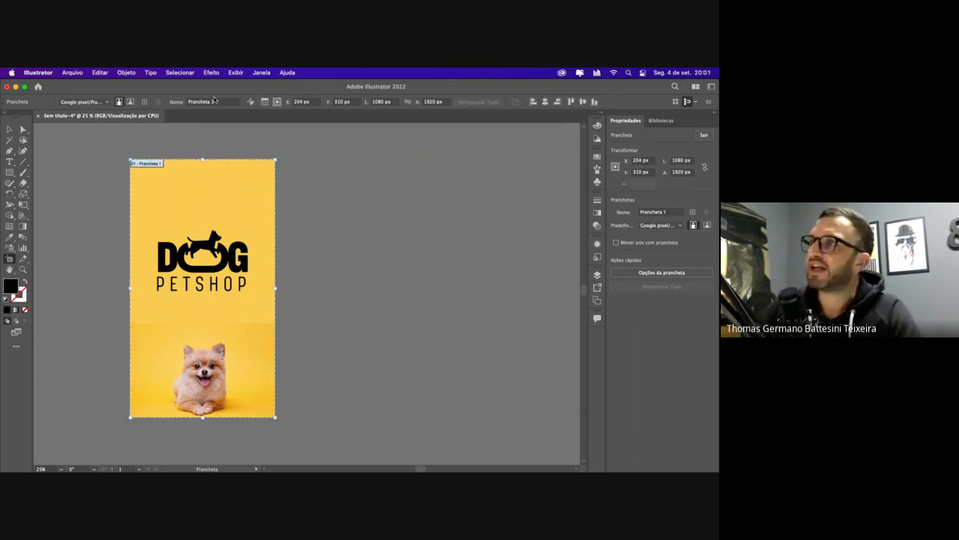
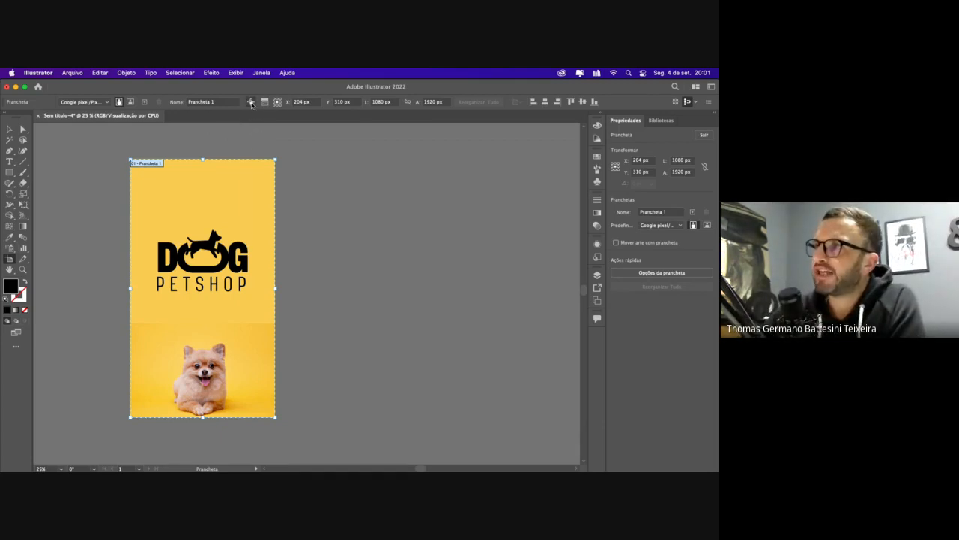
Enable moving artwork with the artboard and duplicate the artboard with its contents beside the original at X 1460 px, Y 310 px
click(252, 102)
drag(240, 171, 399, 189)
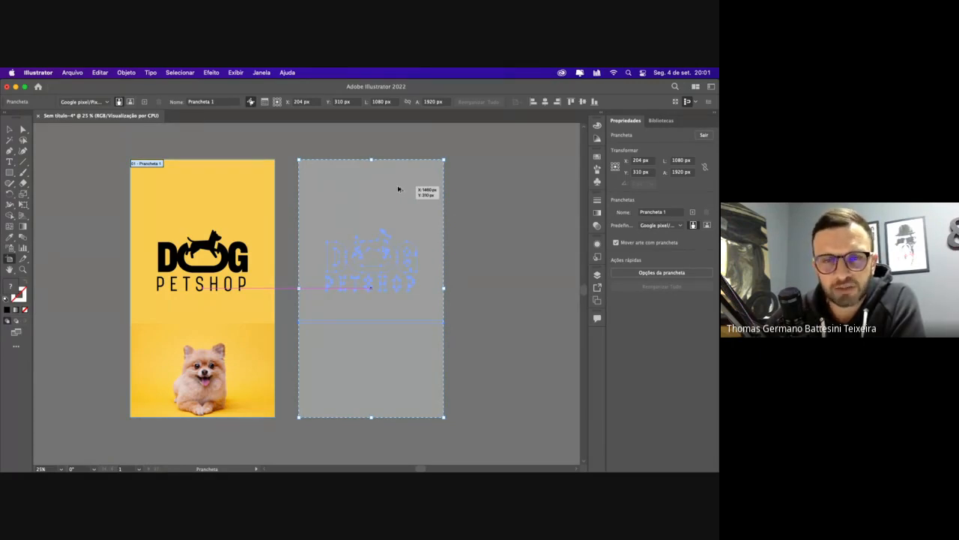
drag(399, 189, 398, 186)
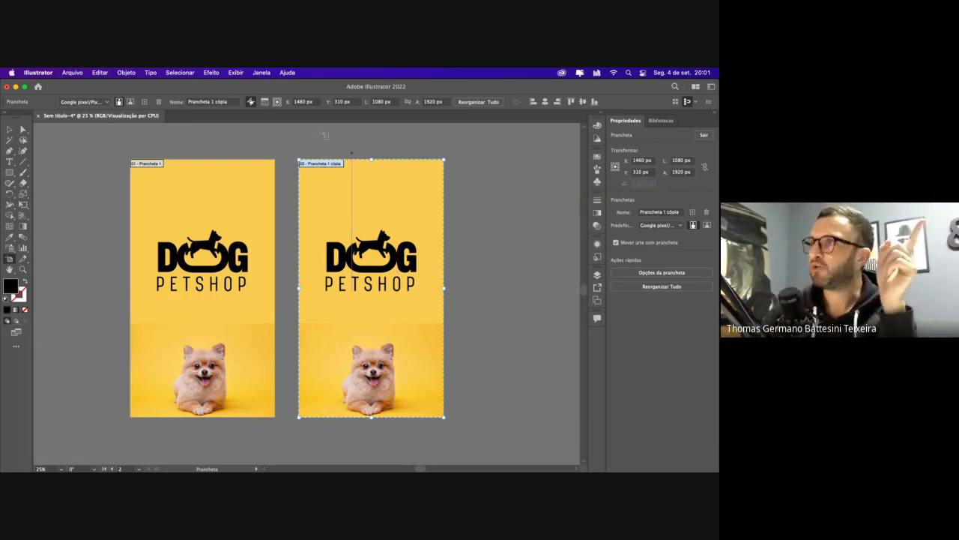
Try setting the duplicated artboard's height to 1080 px, and undo both that resize and the artboard duplication
click(251, 103)
click(391, 404)
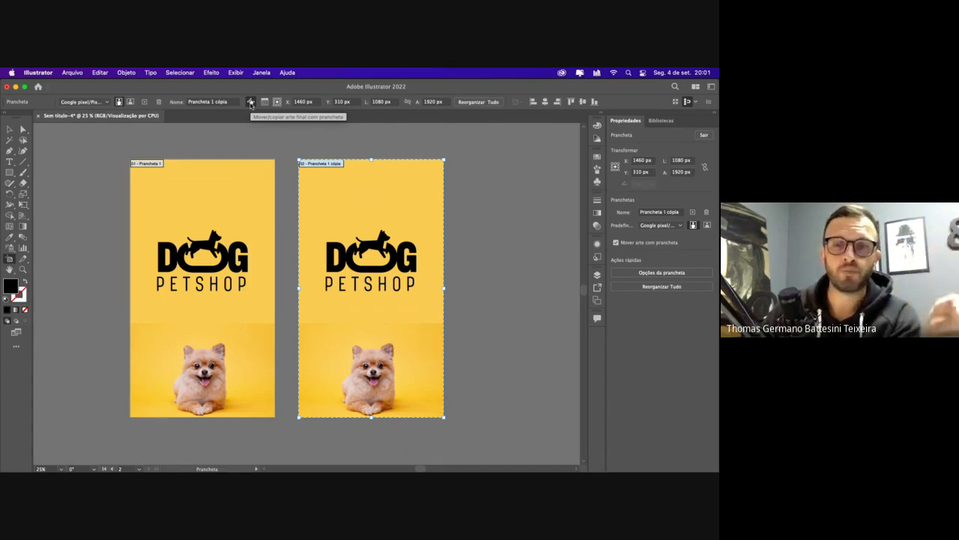
click(445, 101)
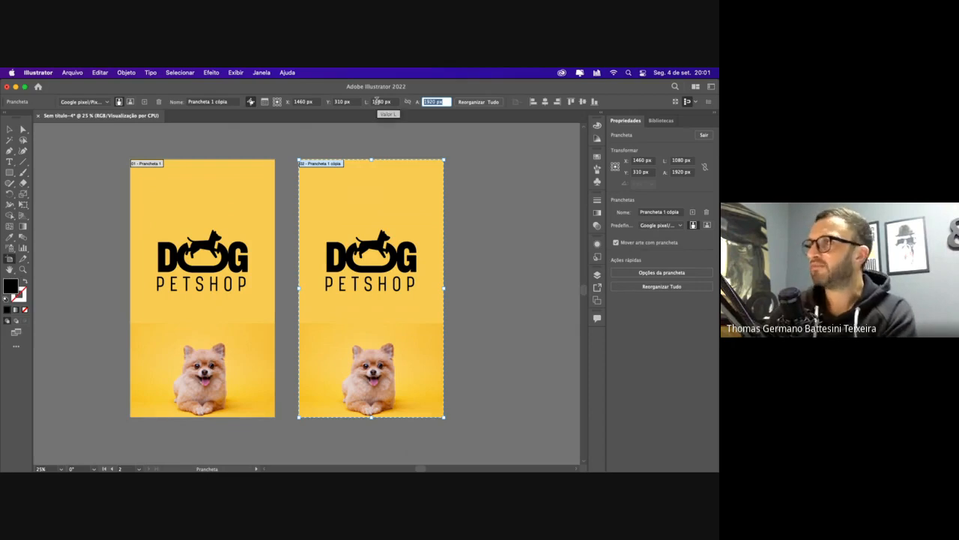
click(681, 171)
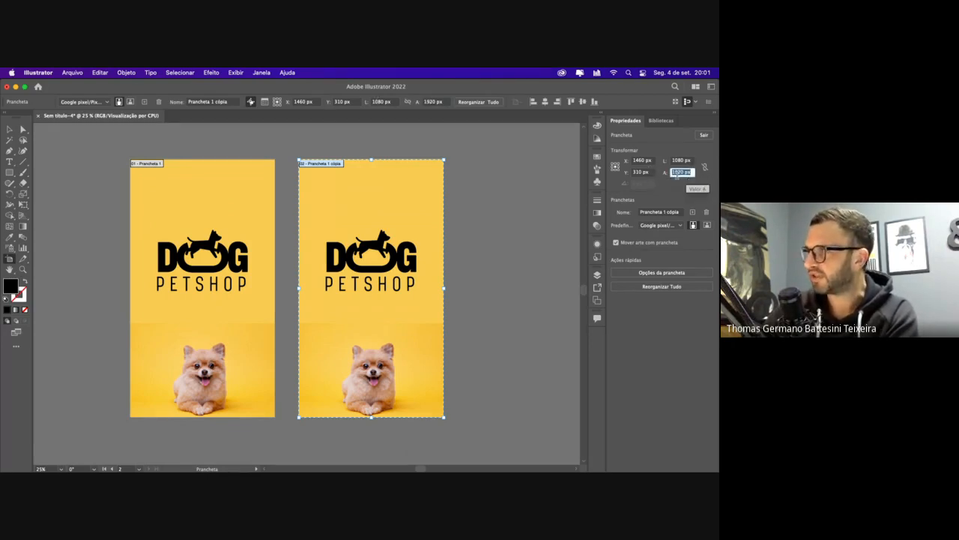
click(446, 102)
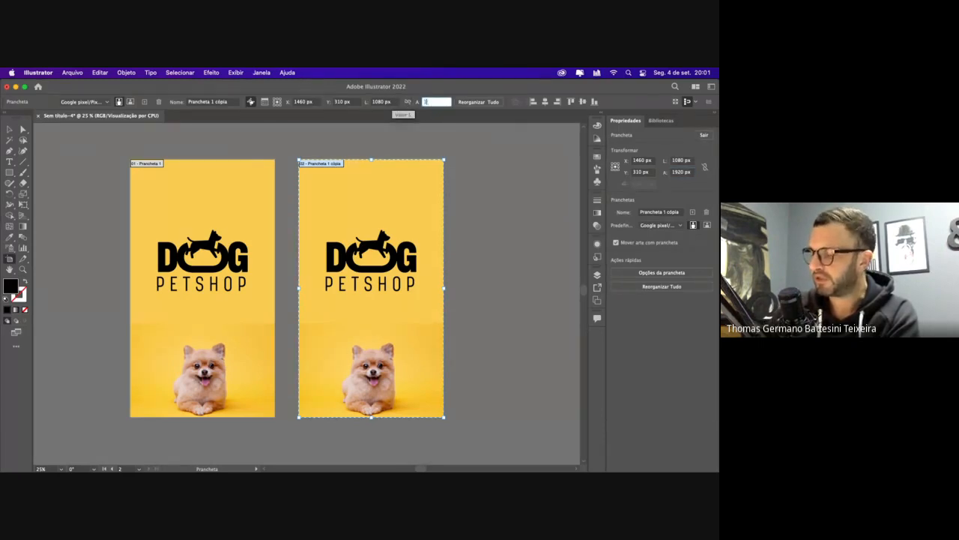
text(1080)
key(Return)
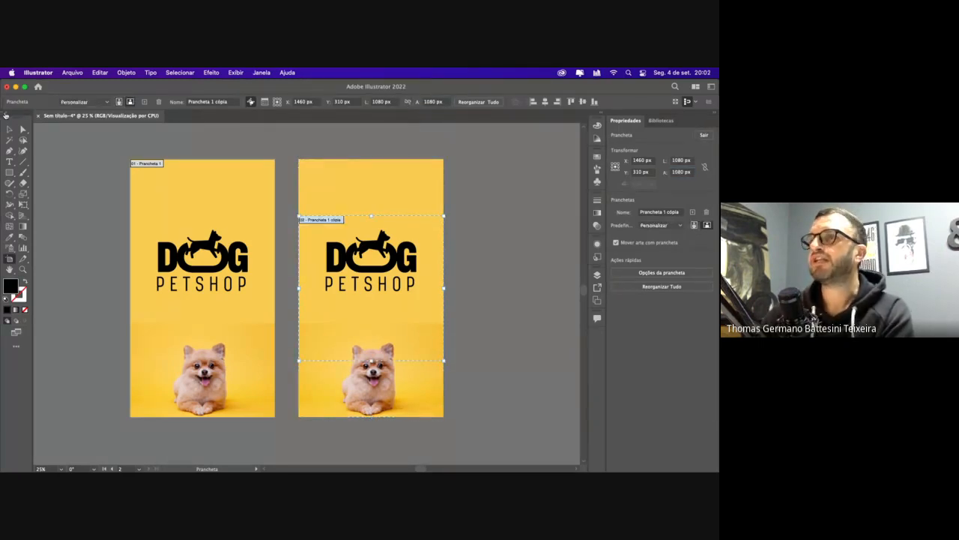
click(10, 129)
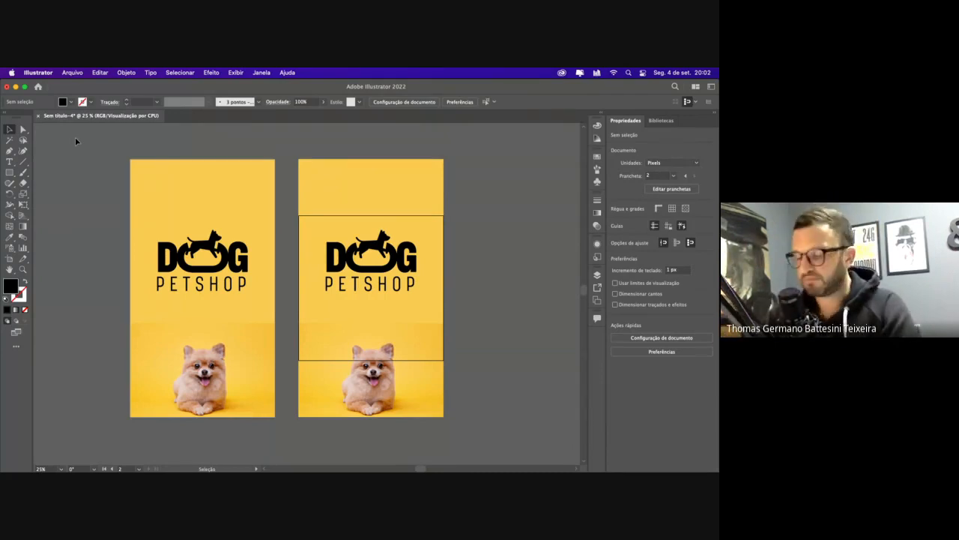
key(super+z)
key(super+z)
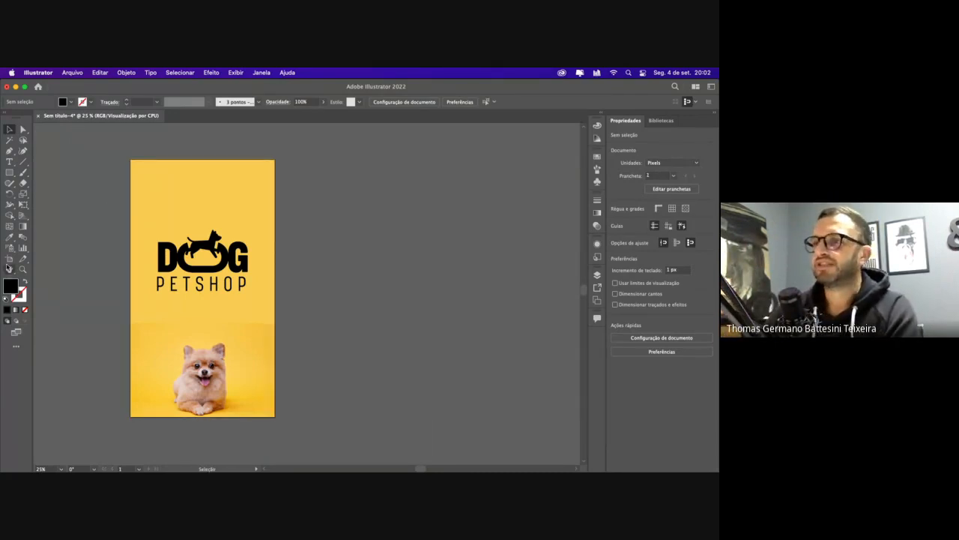
Remove the stray artboard made around the logo, try copying and pasting the original artboard with its artwork, and delete the pasted copy
click(9, 259)
click(182, 249)
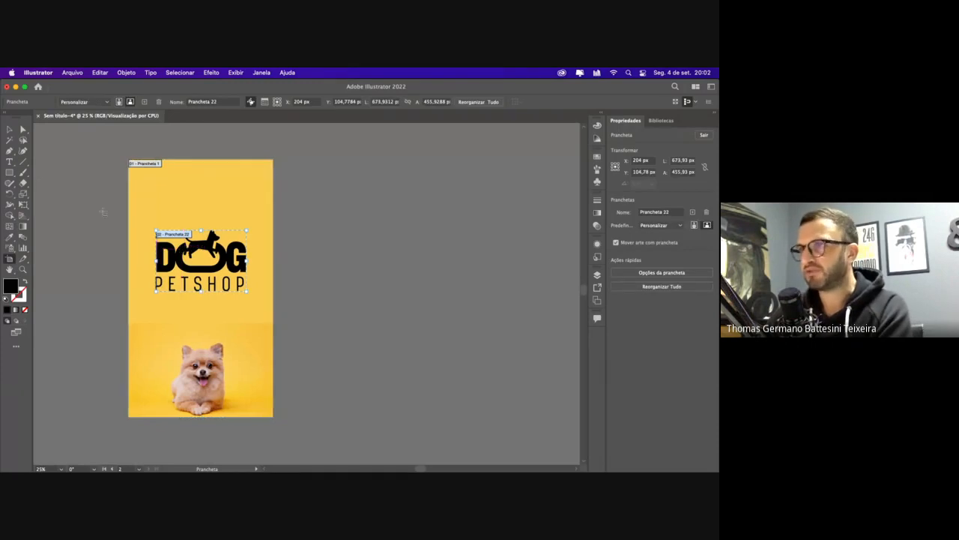
key(Delete)
key(super+c)
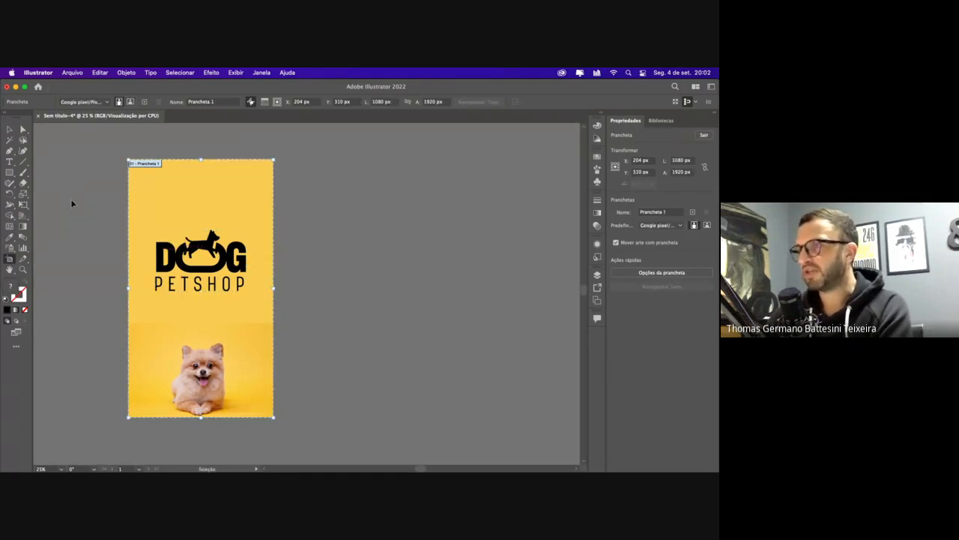
key(super+v)
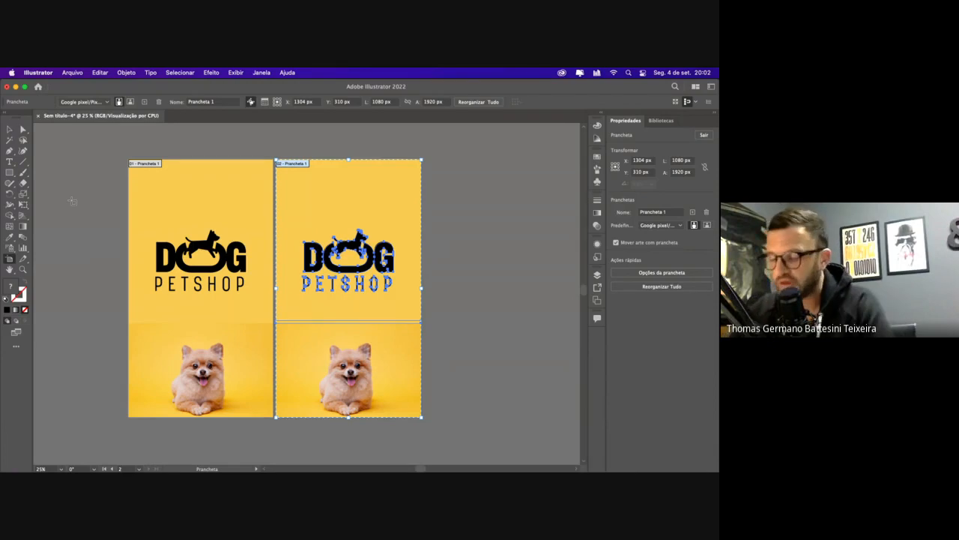
key(Delete)
Turn off moving artwork with the artboard, try pasting the artboard again, and delete the pasted copy
click(250, 102)
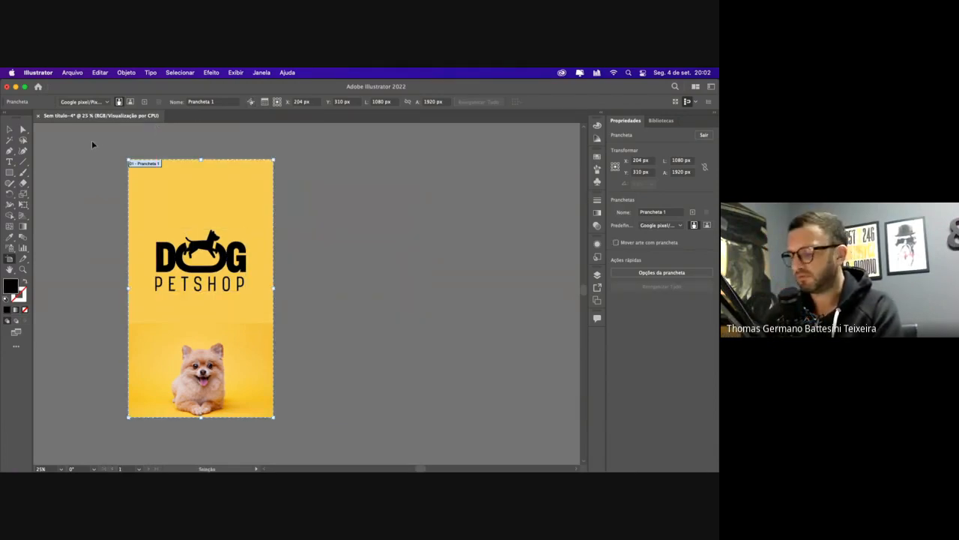
key(super+v)
key(Delete)
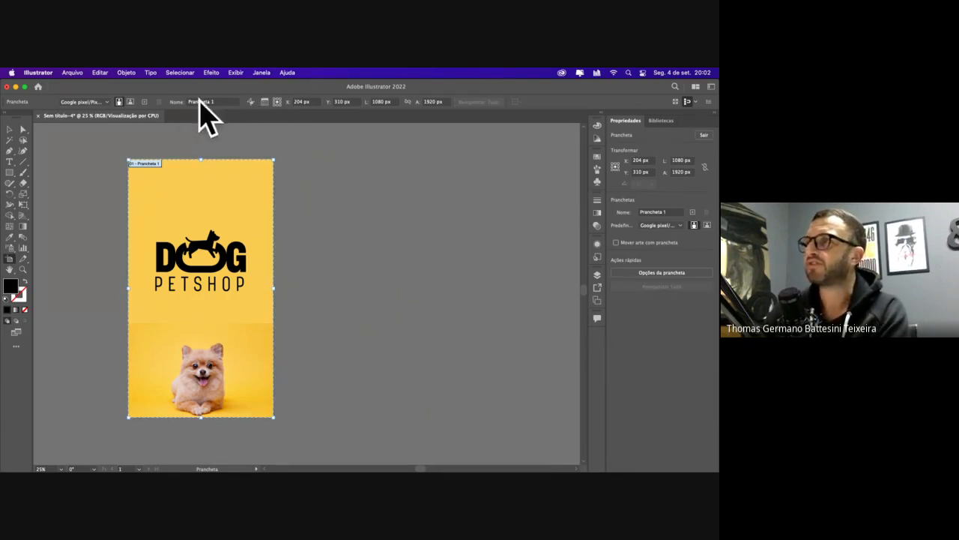
Re-enable moving artwork with the artboard, try a duplicate at X 1477 px, Y 310 px, and delete that copy
click(252, 102)
drag(242, 200, 414, 203)
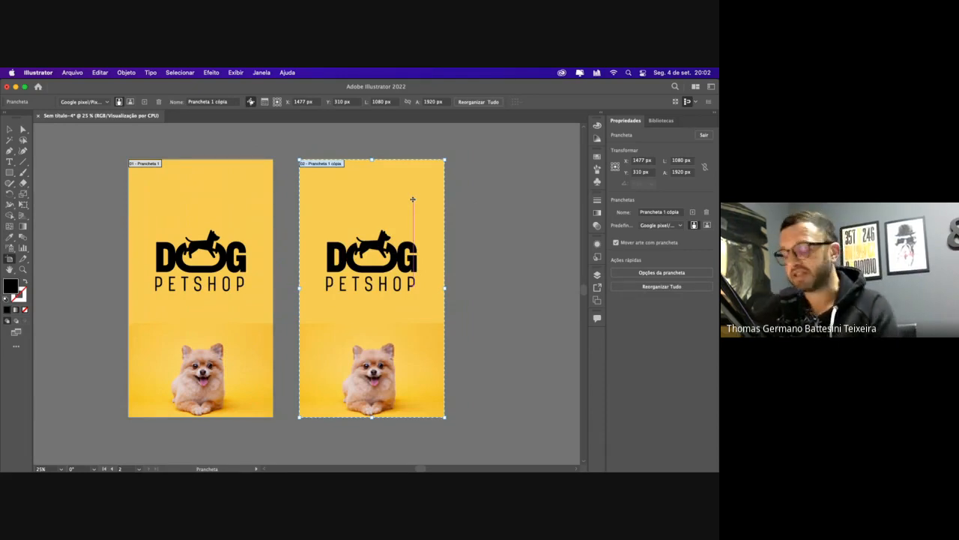
key(Delete)
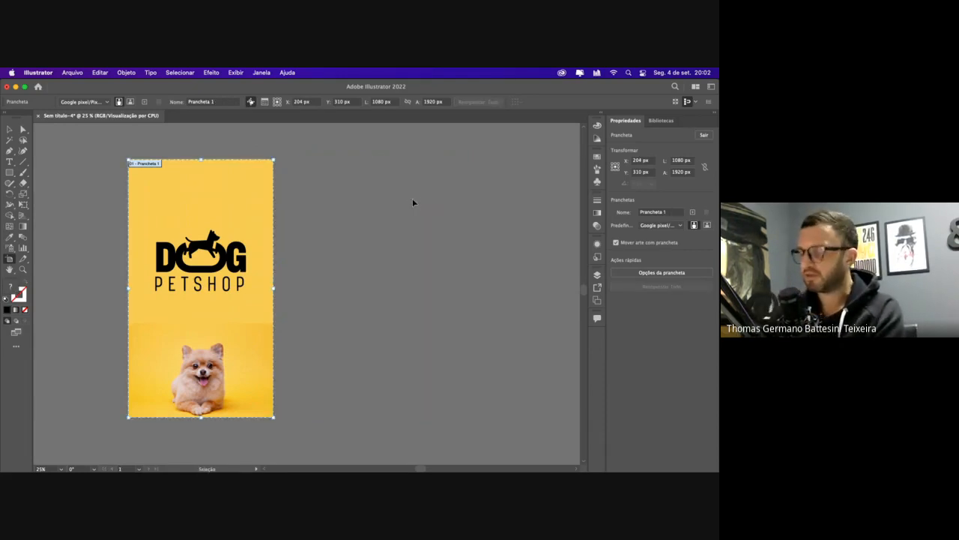
key(super+z)
key(super+shift+z)
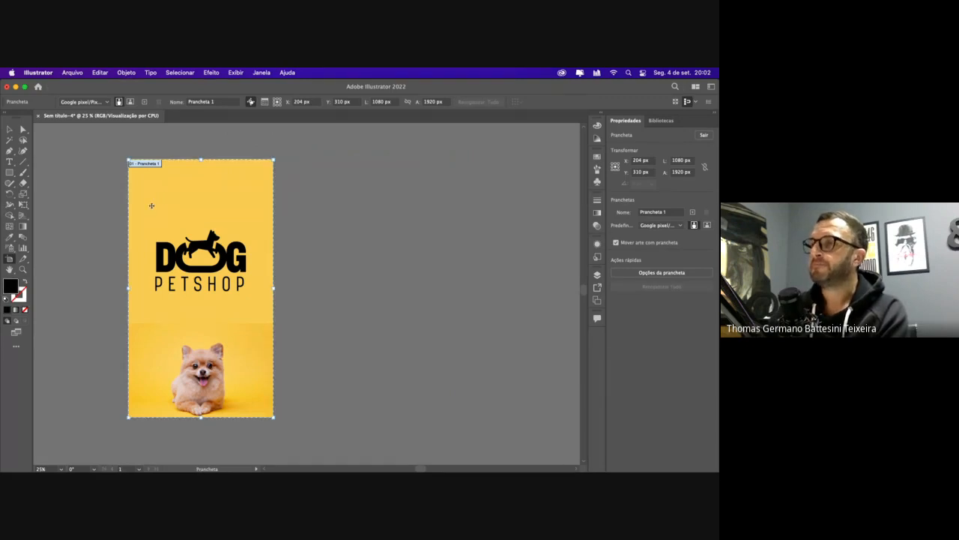
Try duplicating the artboard with its artwork twice more beside the original, undoing each copy
drag(153, 205, 322, 203)
key(super+z)
drag(247, 218, 419, 218)
click(10, 129)
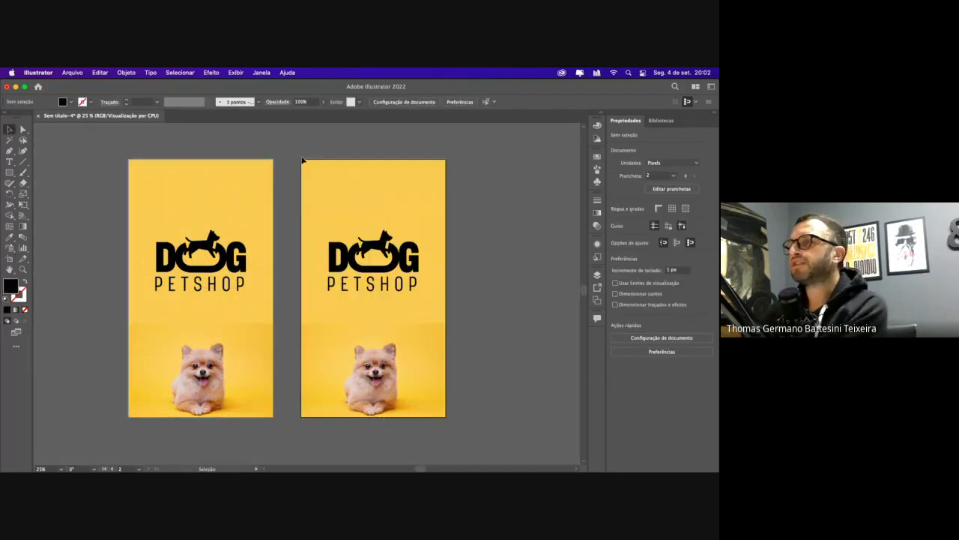
key(super+z)
Select all parts of the DOG PETSHOP logo and place a copy on the empty canvas beside the artboard
click(218, 283)
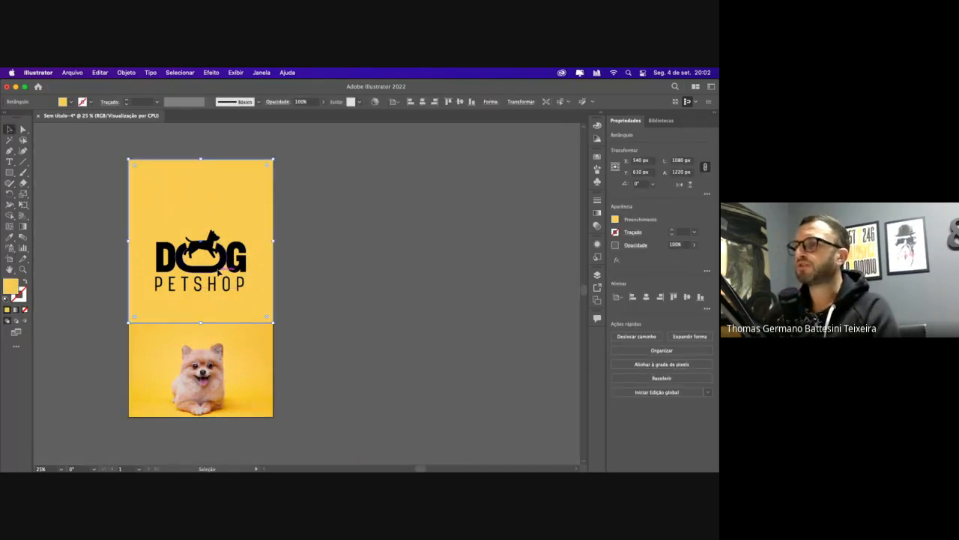
click(213, 271)
drag(90, 216, 265, 298)
shift+click(249, 260)
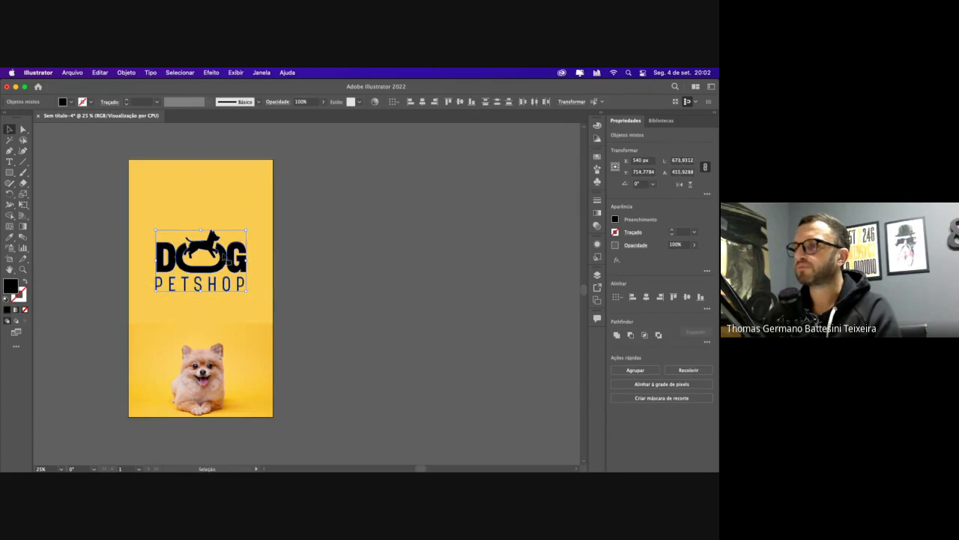
drag(224, 256, 434, 256)
click(340, 210)
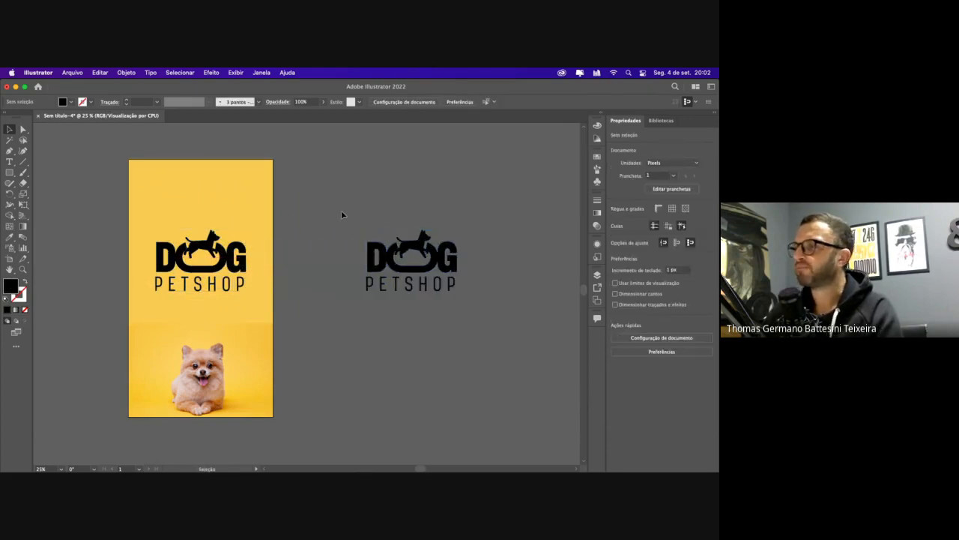
Select all parts of the copied logo outside the artboard and group them
scroll(341, 210, left, 1)
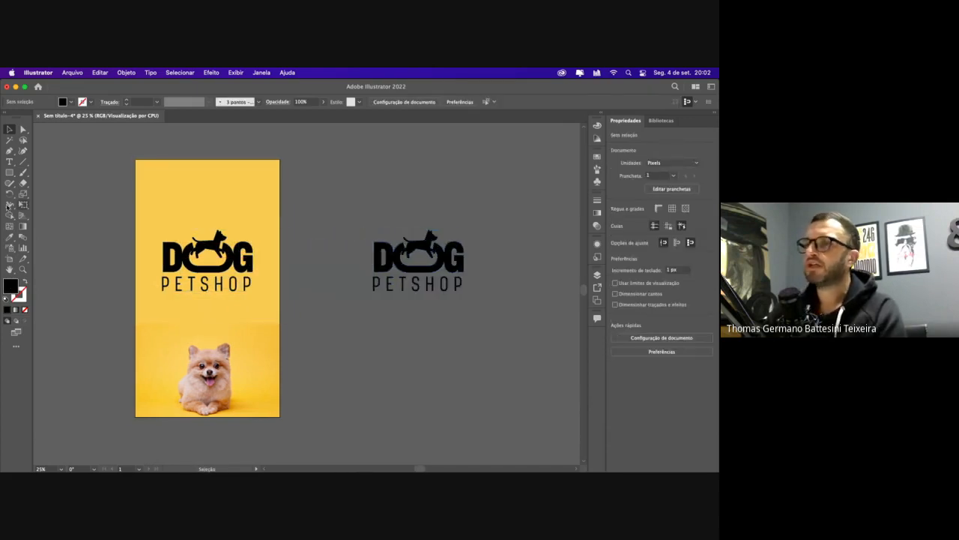
click(9, 260)
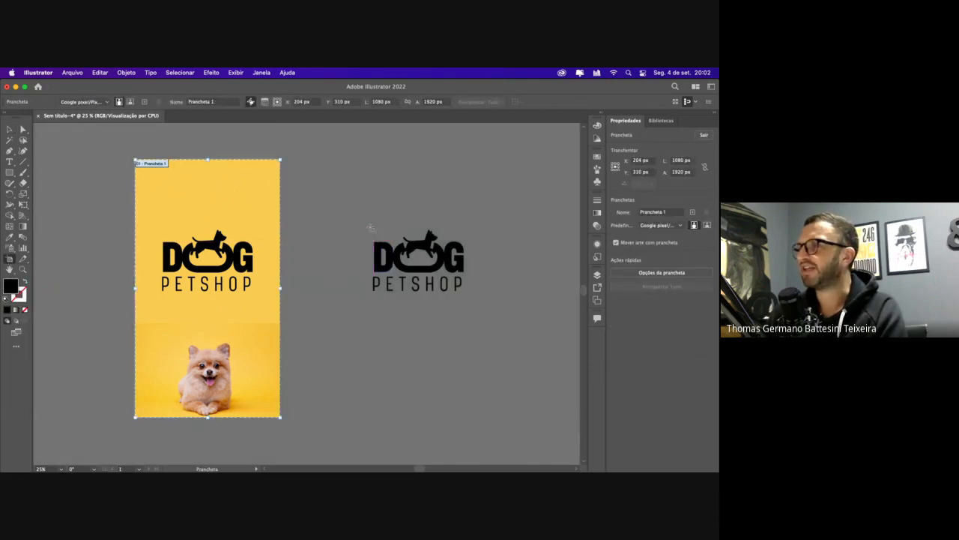
key(v)
click(372, 241)
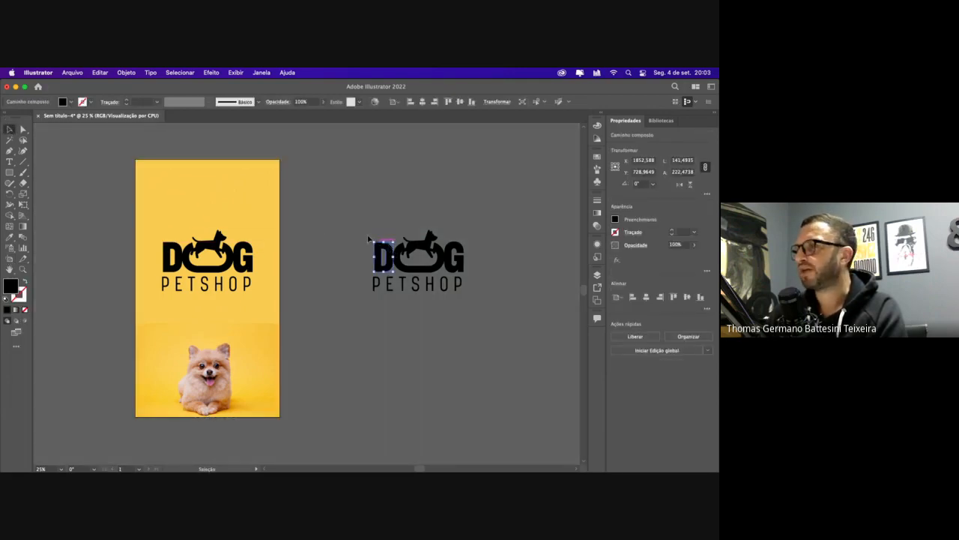
drag(478, 295, 502, 306)
key(super+g)
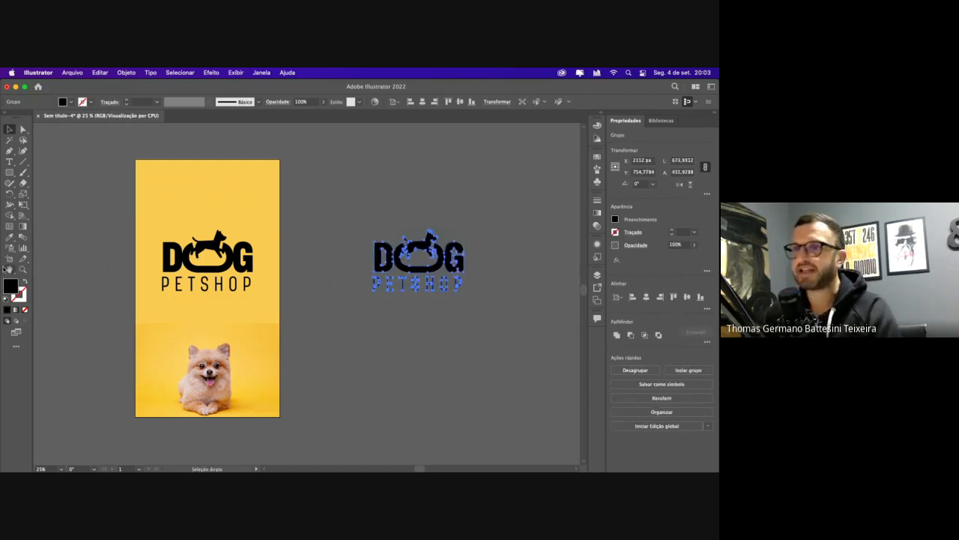
Create an artboard fitted to the copied logo and enlarge it evenly around its centre to about 1016 x 784 px
click(9, 259)
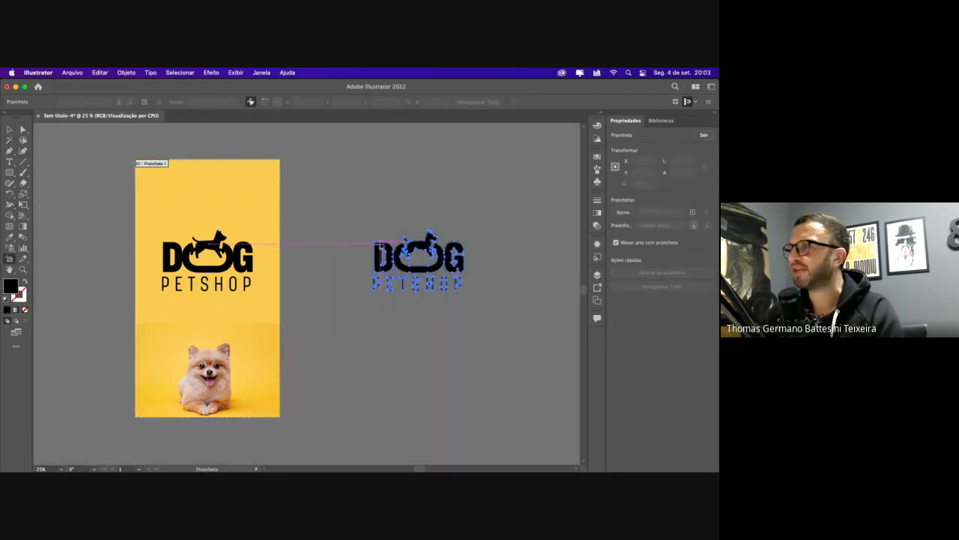
click(374, 242)
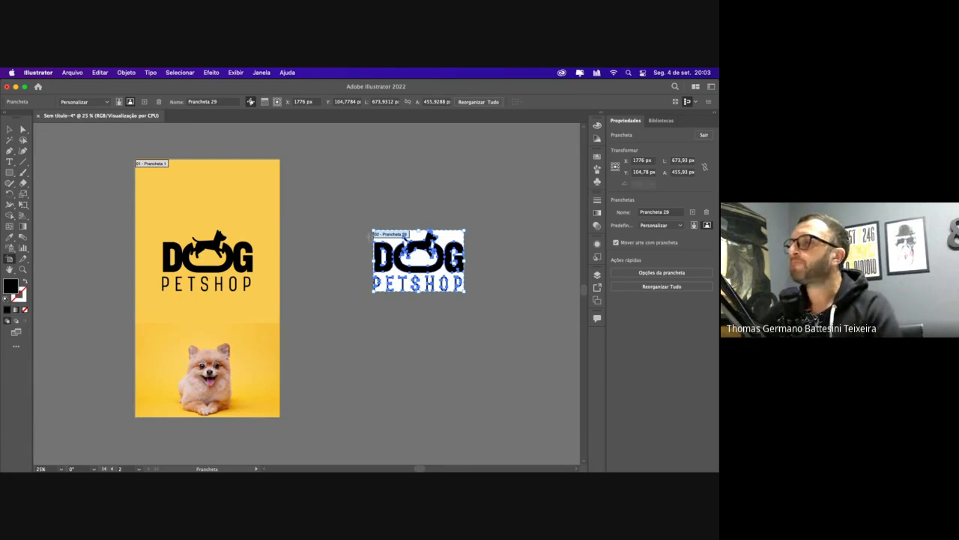
drag(371, 228, 350, 208)
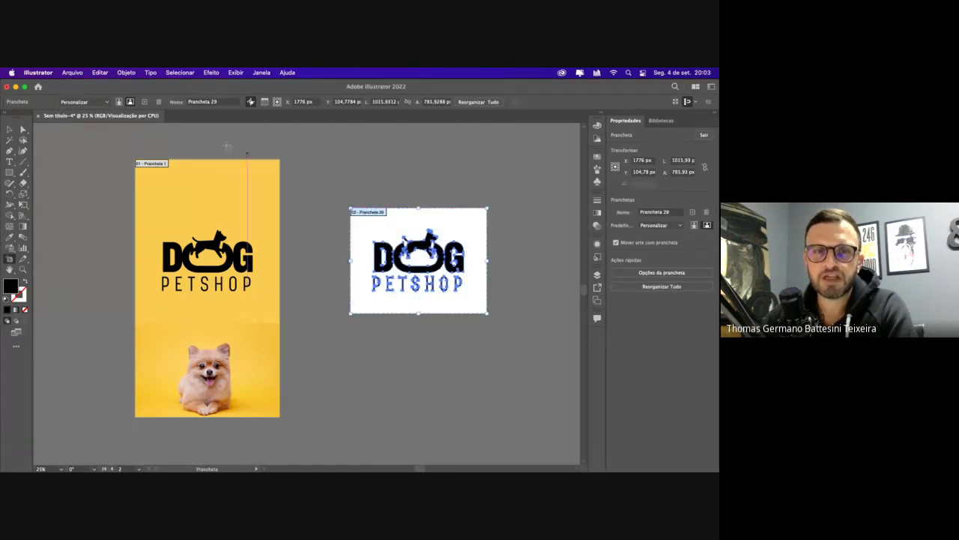
Enlarge the grouped logo proportionally from its centre until it nearly fills the new white artboard, and deselect it
click(9, 129)
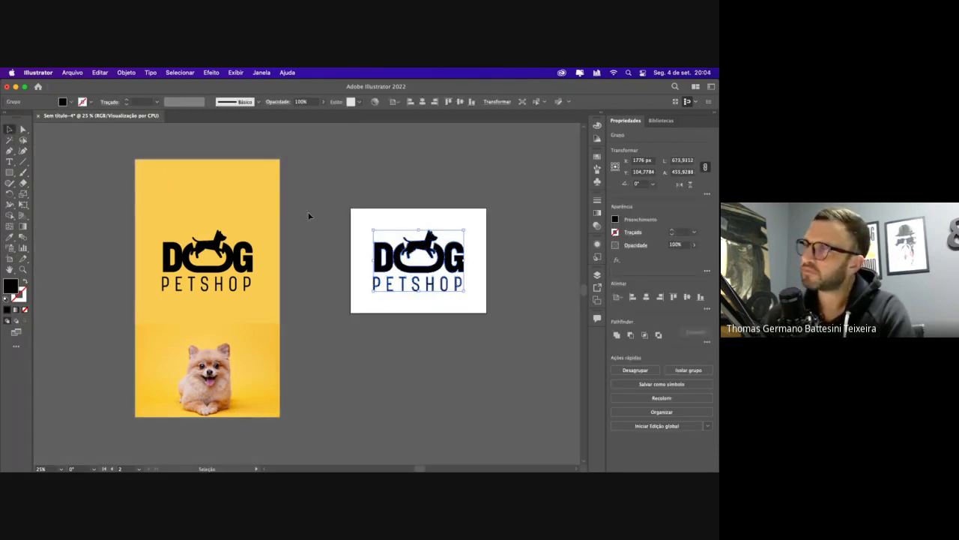
mouse_move(374, 232)
mouse_down()
mouse_move(363, 201)
mouse_move(355, 240)
mouse_move(368, 202)
mouse_move(344, 242)
mouse_move(390, 218)
mouse_move(363, 207)
mouse_move(376, 225)
mouse_move(381, 209)
mouse_move(368, 214)
mouse_move(372, 222)
mouse_up()
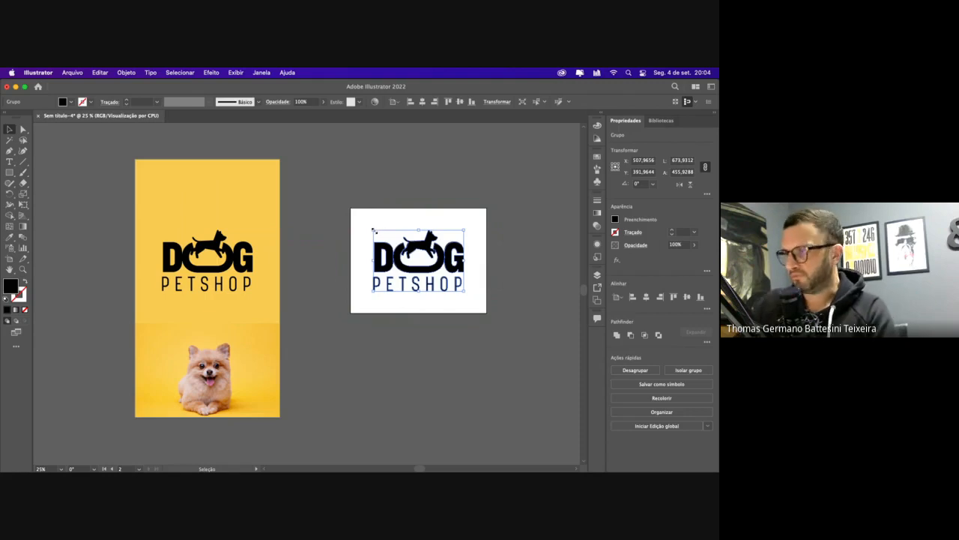
mouse_move(372, 230)
mouse_down()
mouse_move(368, 206)
mouse_move(335, 243)
mouse_move(336, 220)
mouse_move(367, 242)
mouse_move(364, 222)
mouse_up()
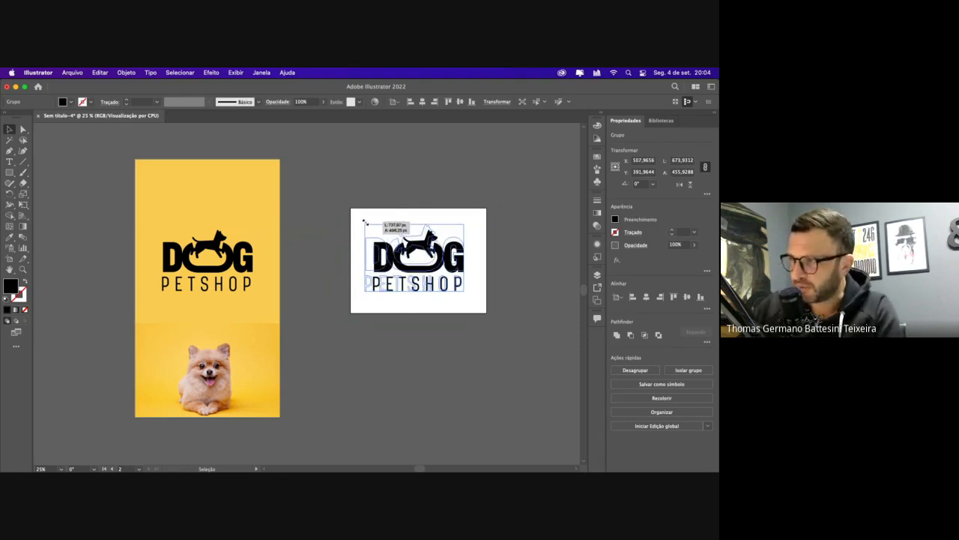
mouse_move(364, 222)
mouse_down()
mouse_move(355, 212)
mouse_move(403, 222)
mouse_move(395, 241)
mouse_move(357, 217)
mouse_up()
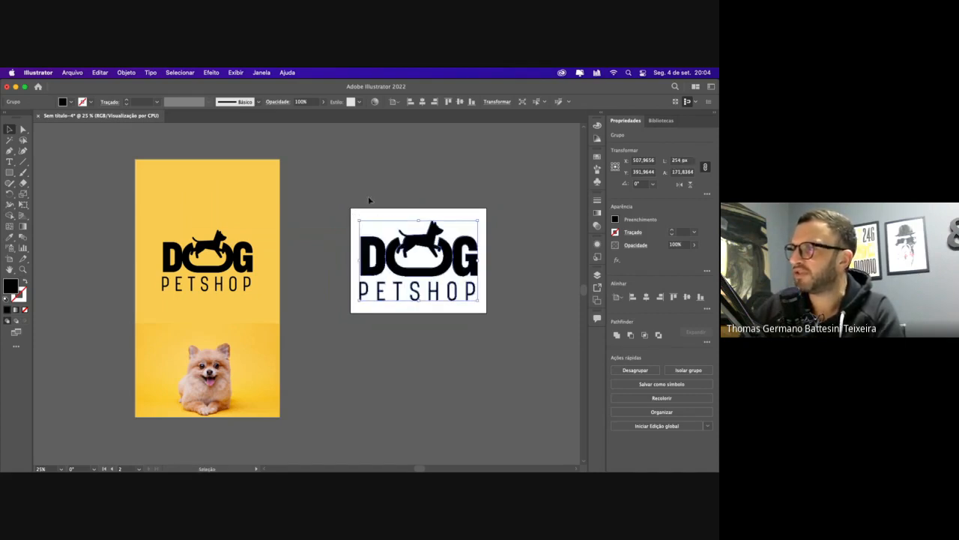
click(368, 194)
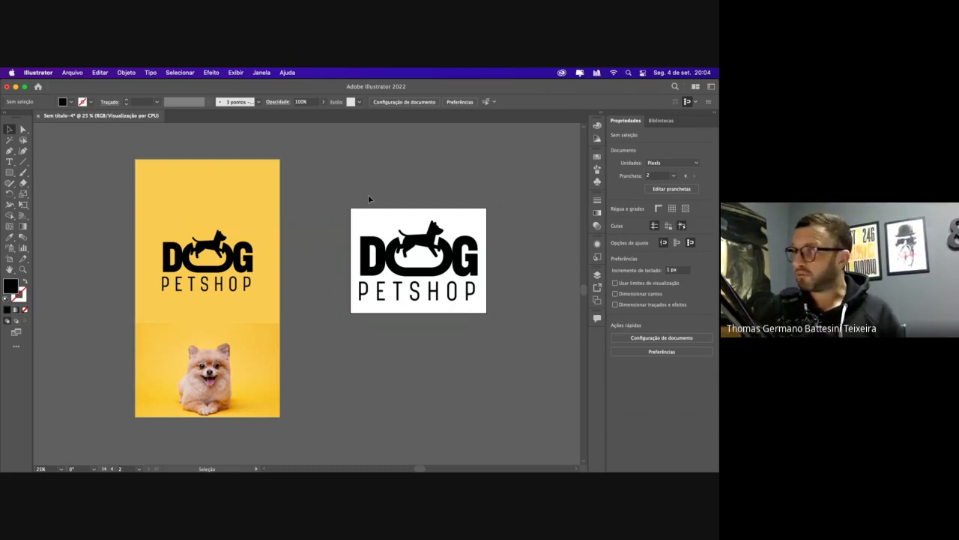
Turn on the centre mark display in the white logo artboard's options and leave artboard editing
click(9, 259)
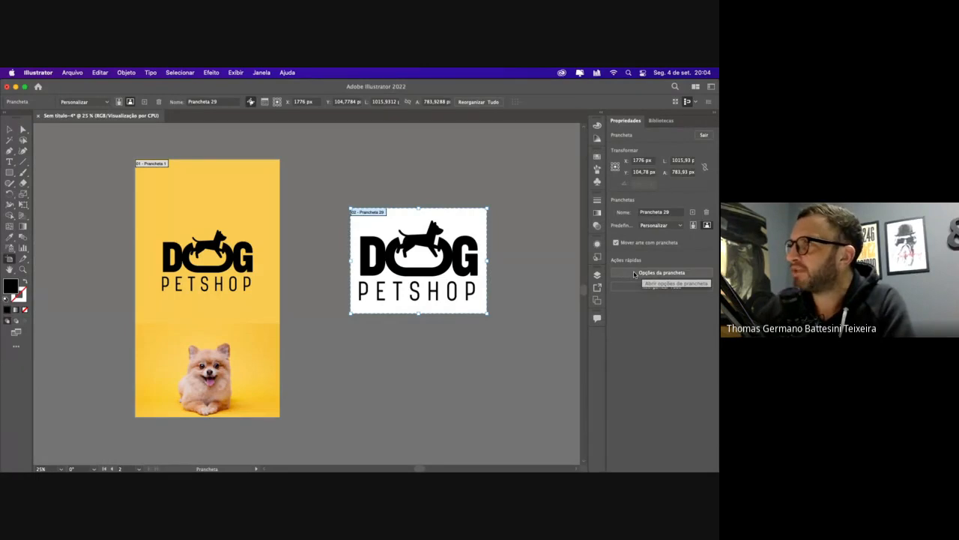
click(265, 102)
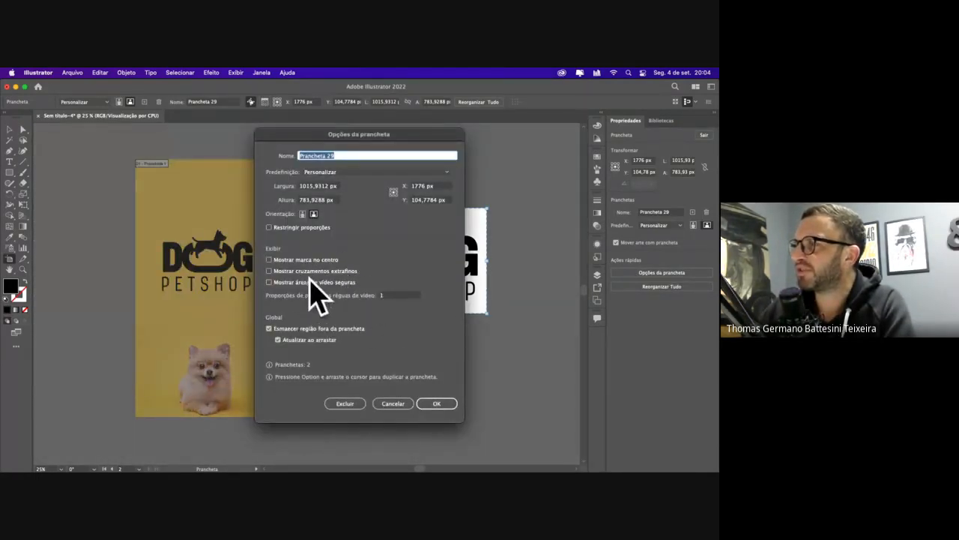
click(283, 260)
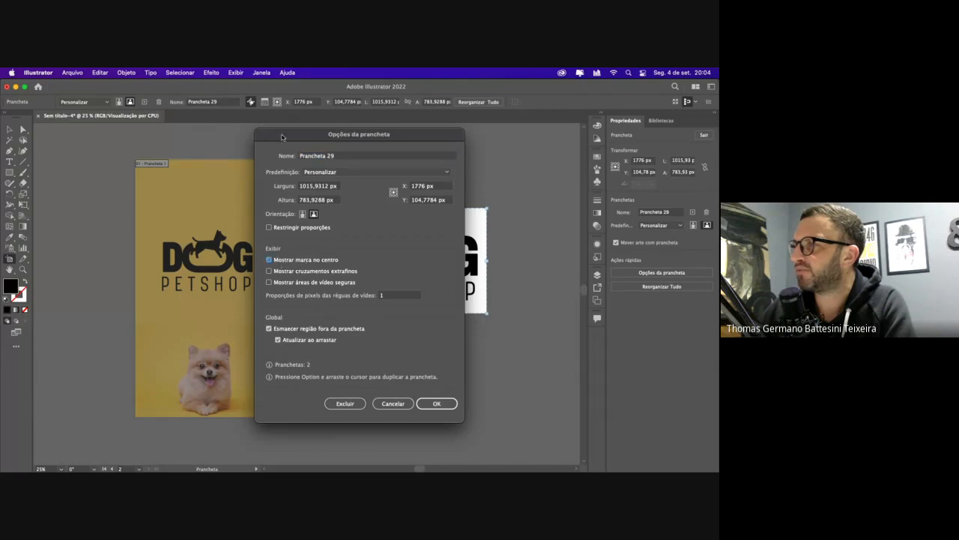
drag(284, 138, 146, 138)
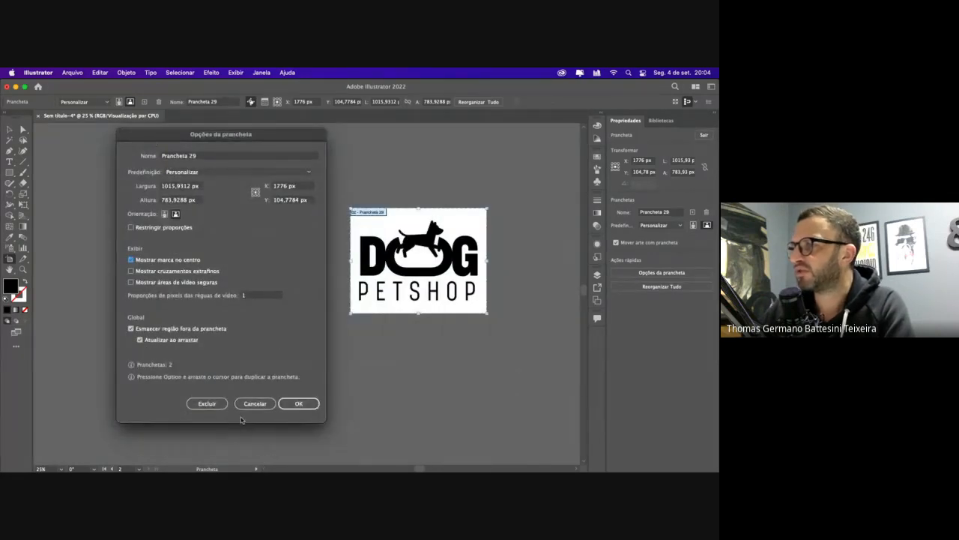
click(305, 403)
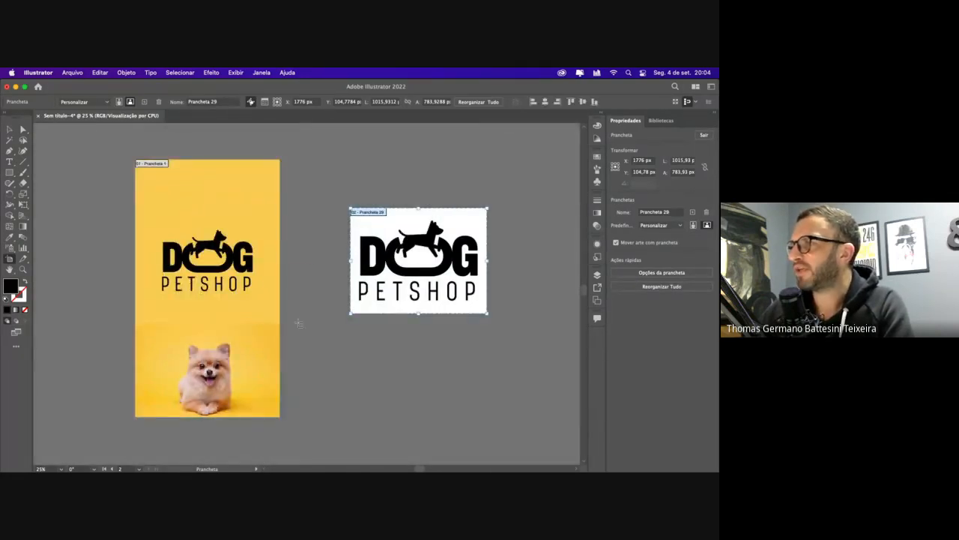
click(10, 130)
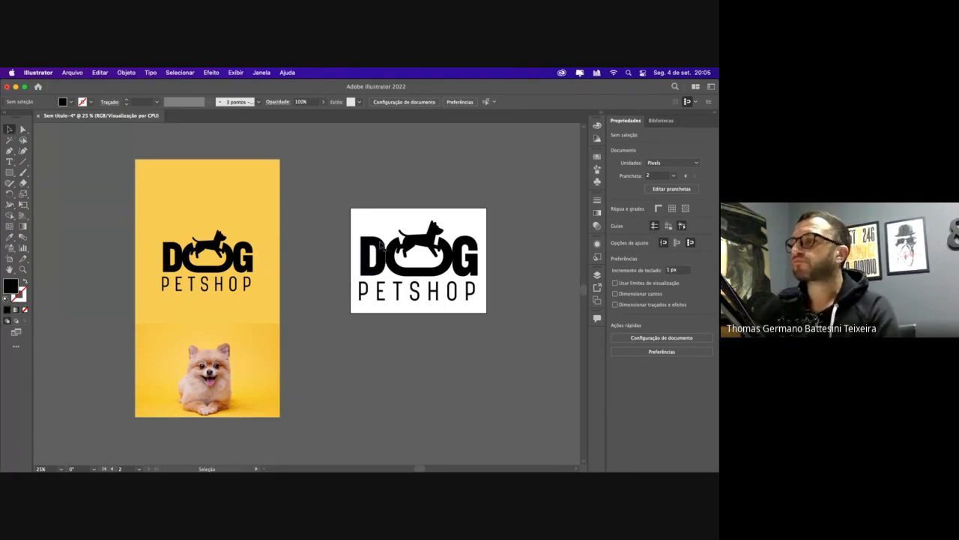
Ungroup the logo copy on the white artboard and deselect its parts
click(428, 246)
key(super+shift+g)
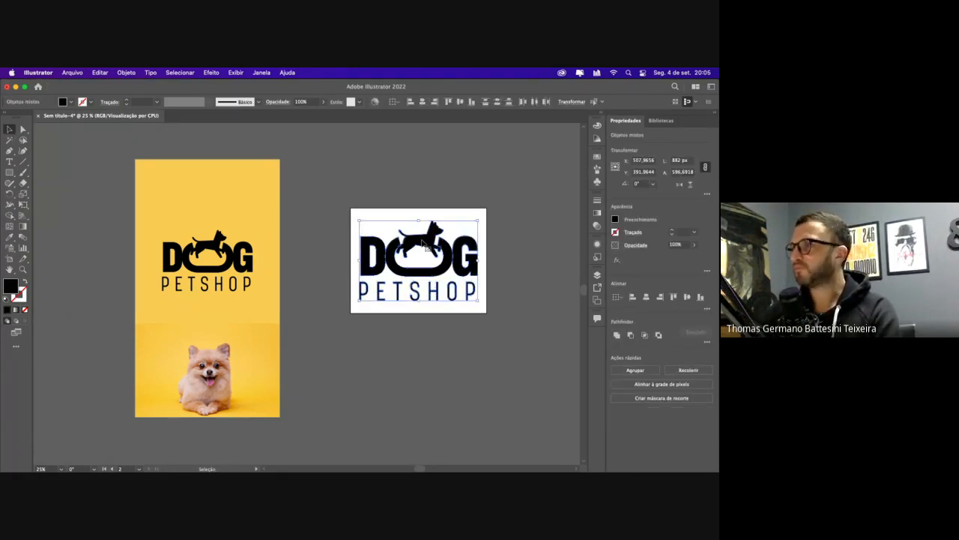
scroll(422, 241, right, 2)
click(411, 206)
Shrink the dog silhouette slightly in the white artboard's logo, move it slightly down into the O, and deselect it
scroll(449, 247, up, 5)
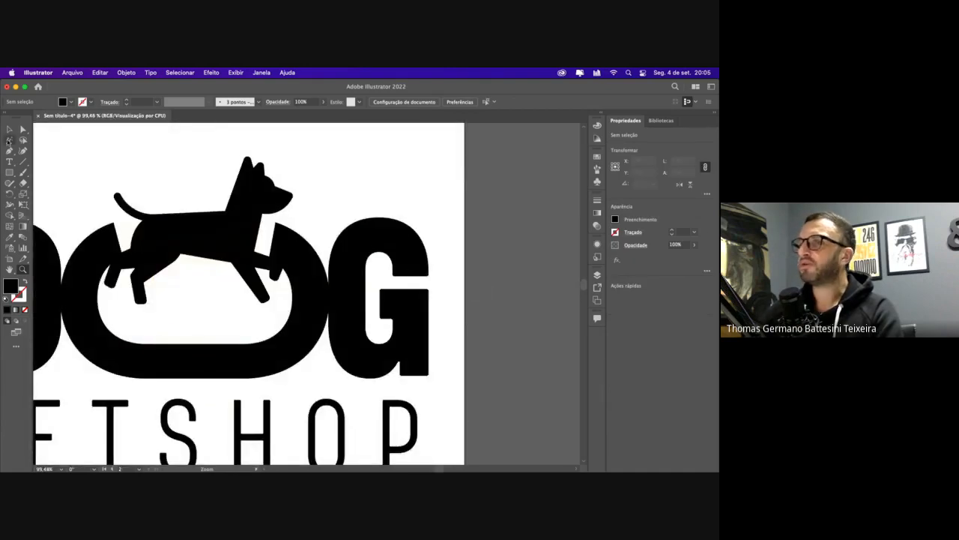
click(113, 291)
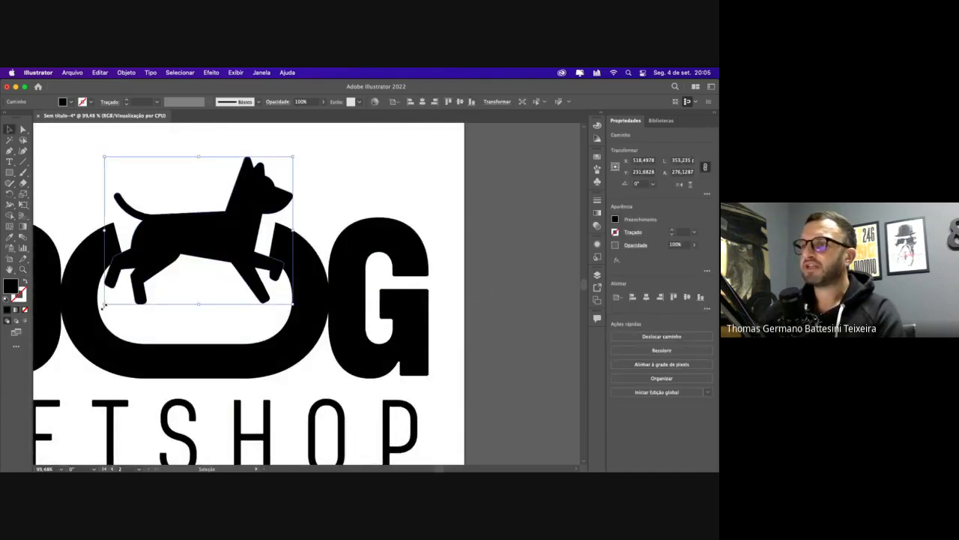
drag(103, 305, 120, 293)
drag(171, 245, 170, 255)
click(150, 204)
key(super+minus)
key(super+minus)
key(super+minus)
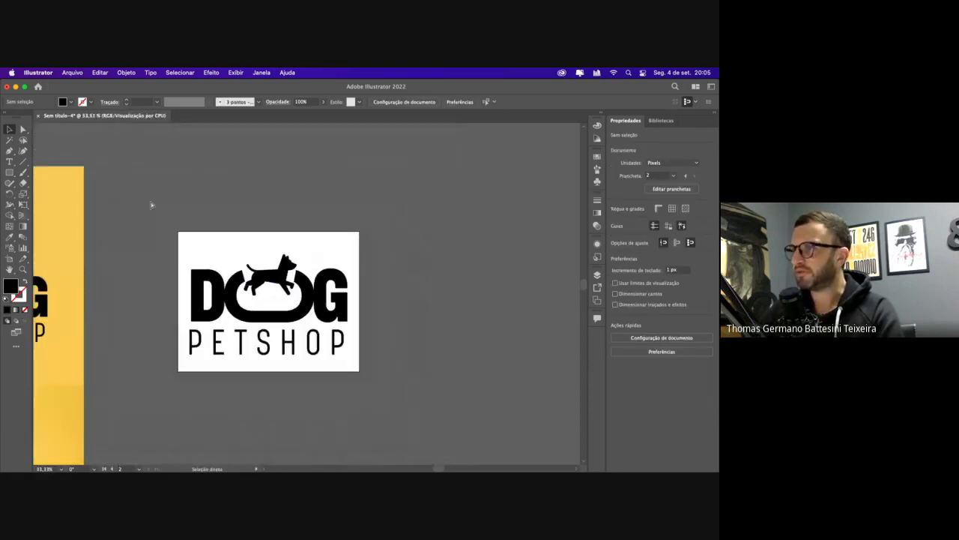
Select all parts of the logo on the yellow artboard without the background rectangle and group them
scroll(156, 200, down, 3)
scroll(165, 203, left, 5)
scroll(180, 209, up, 2)
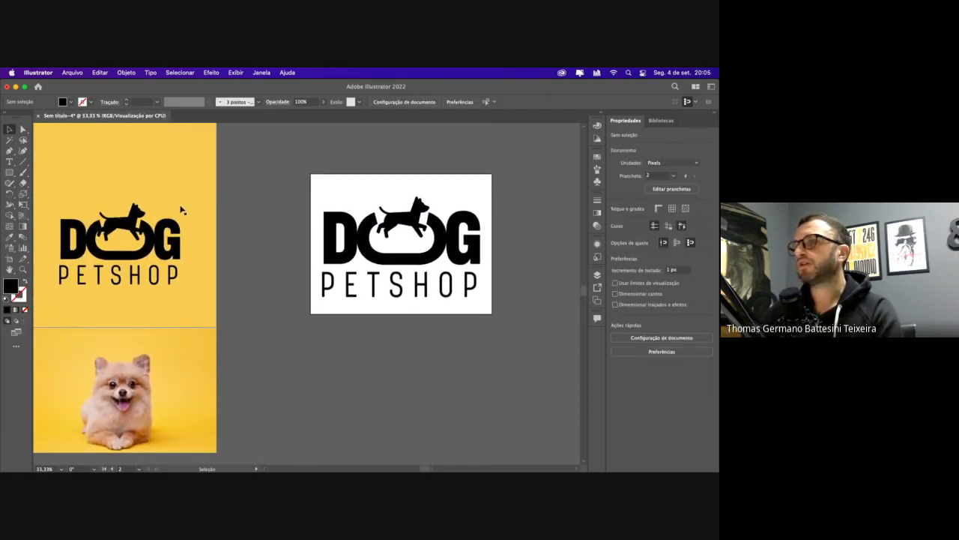
key(super+minus)
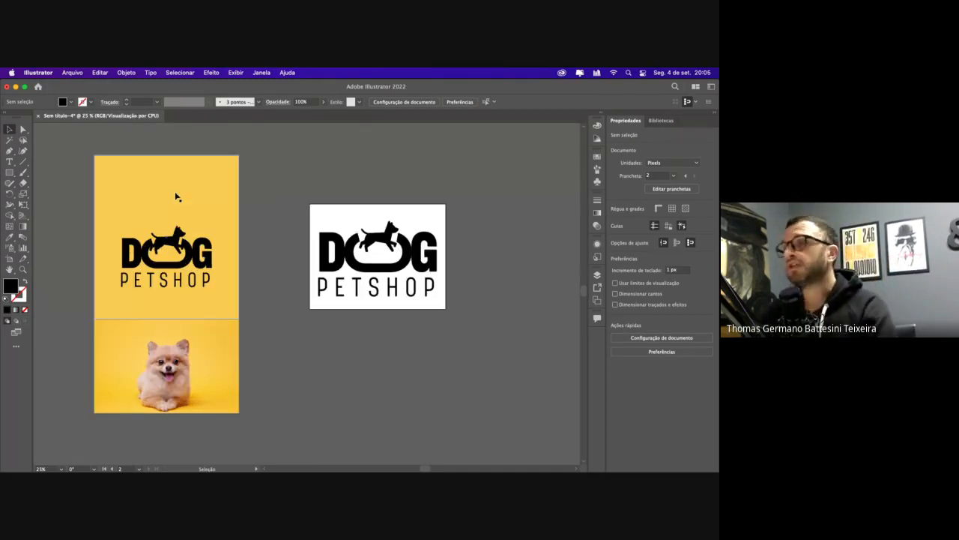
key(super+equal)
click(181, 233)
drag(46, 217, 250, 287)
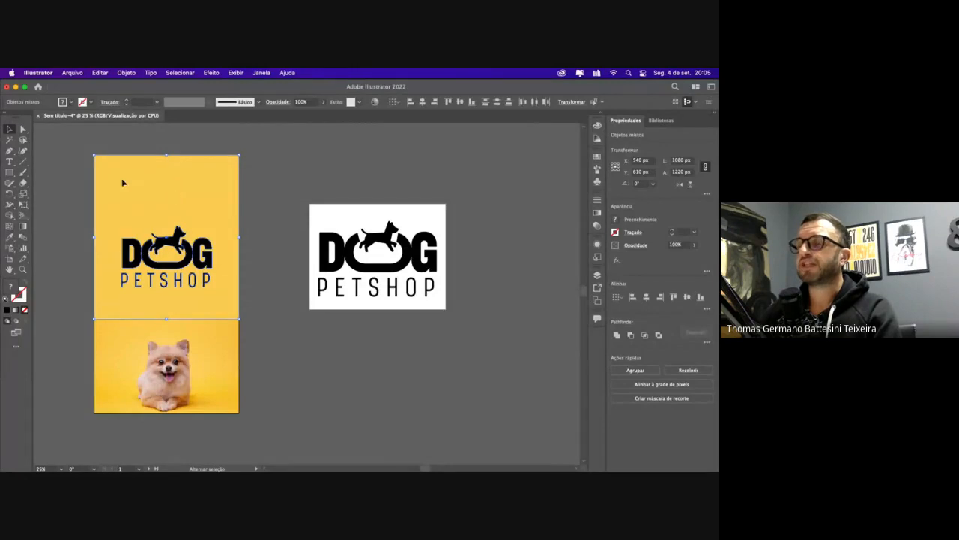
shift+click(163, 214)
key(super+g)
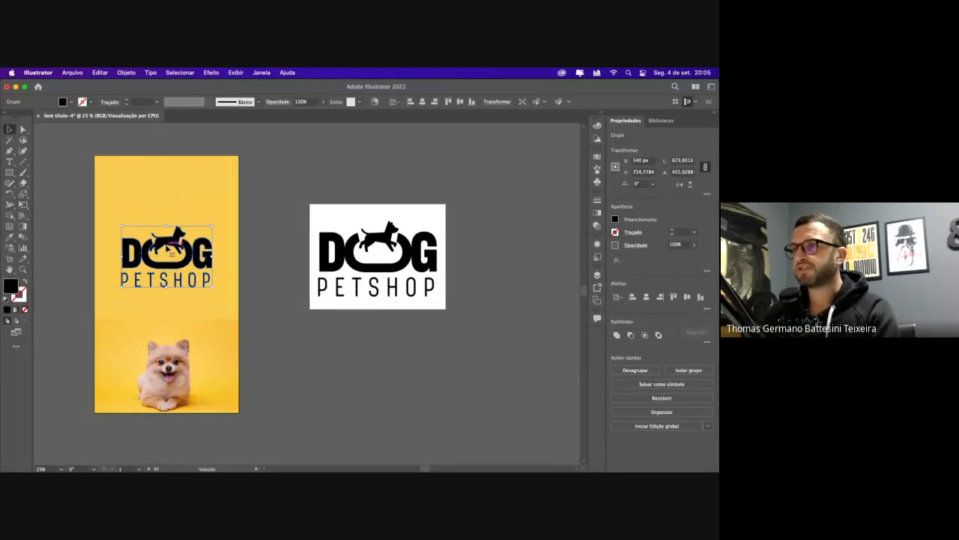
Move the grouped logo up the yellow artboard to about Y 412 px, shrink it proportionally around its centre, and deselect it
drag(169, 245, 164, 199)
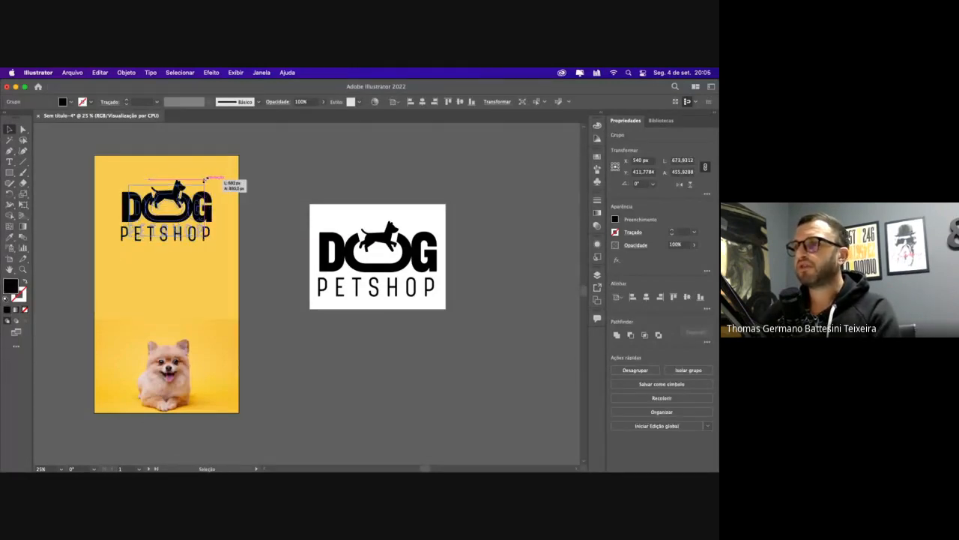
drag(214, 180, 202, 187)
click(86, 204)
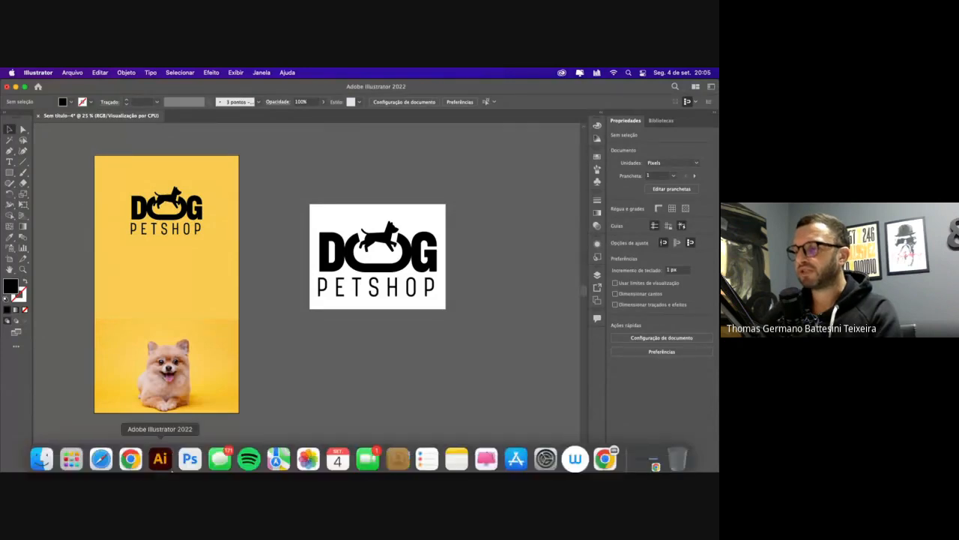
Switch to Chrome, search Flaticon for instagram icons, and open the black outlined Instagram icon by Prosymbols Premium
click(132, 455)
key(Escape)
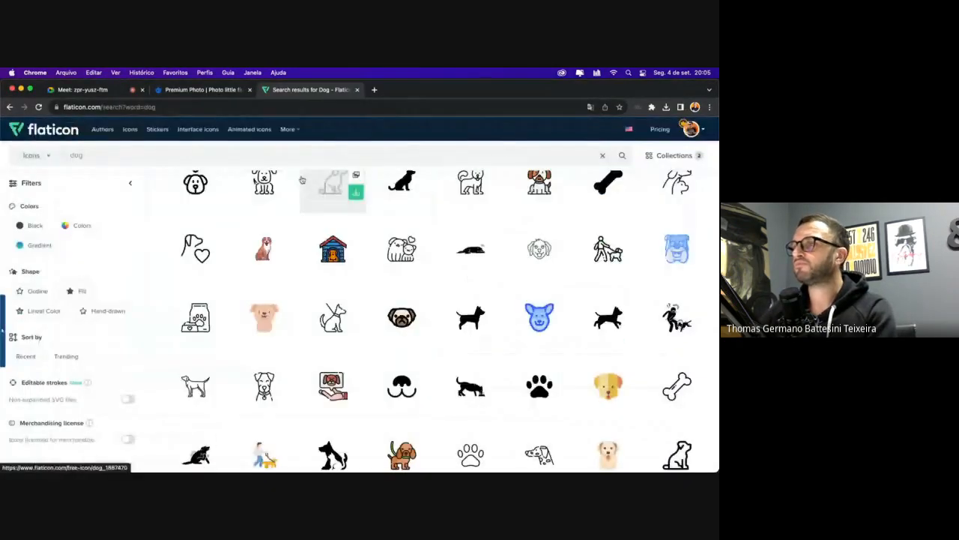
double_click(254, 158)
text(in)
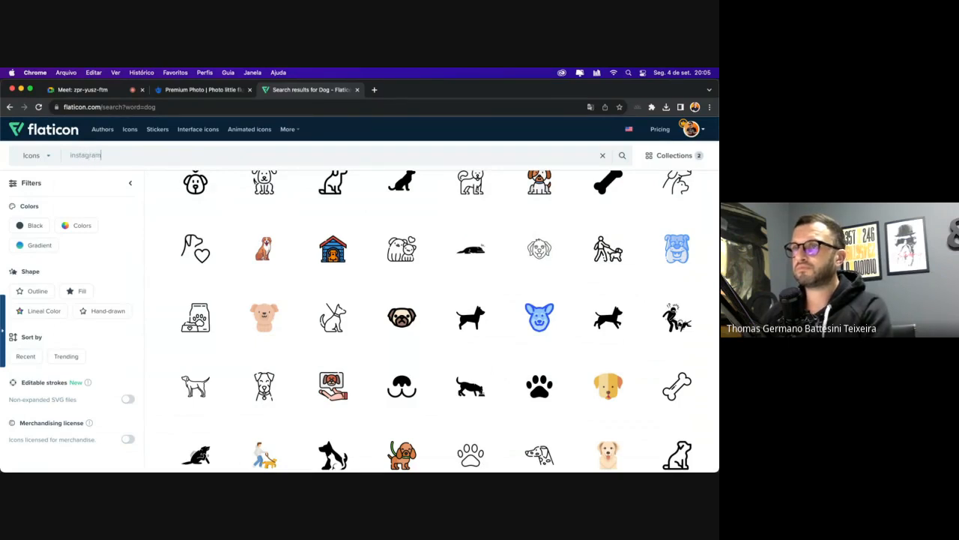
text(stagram)
key(Return)
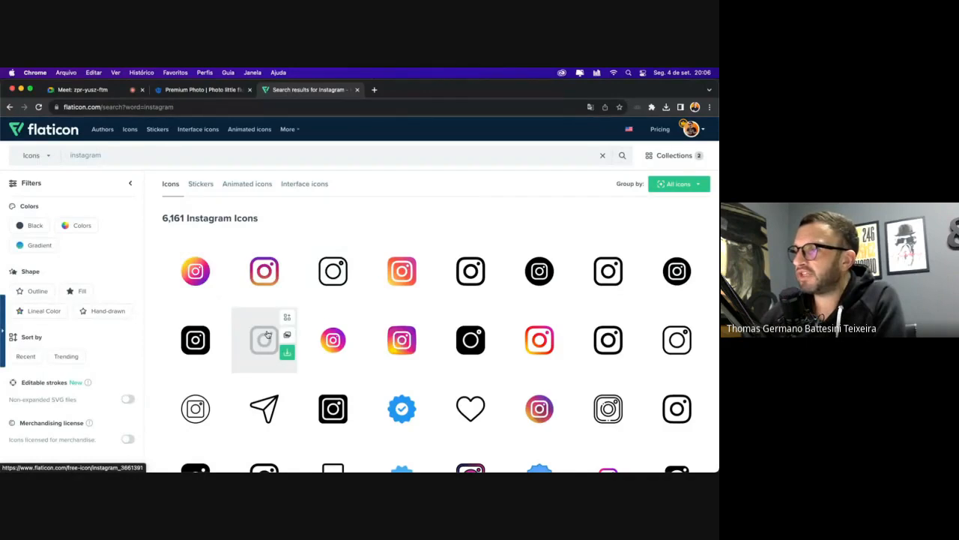
click(264, 339)
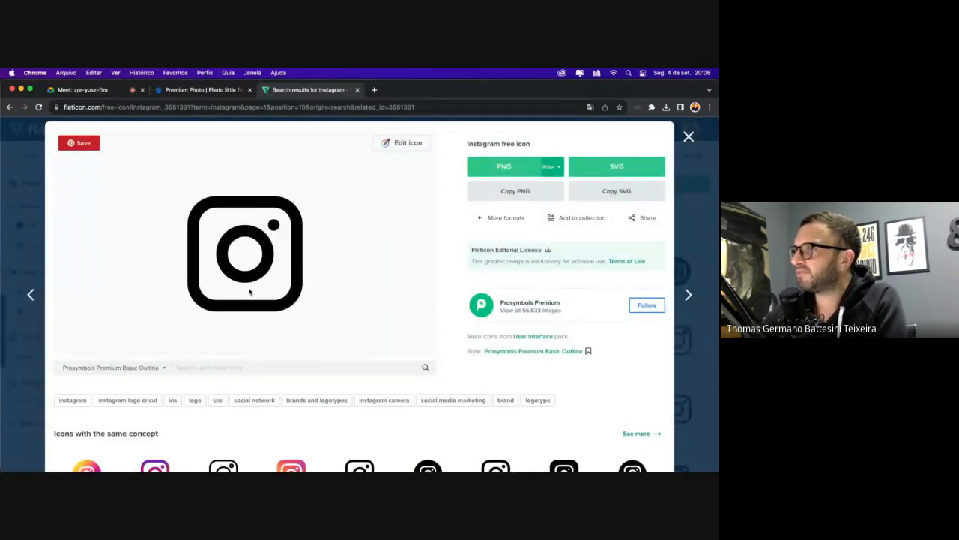
key(super+c)
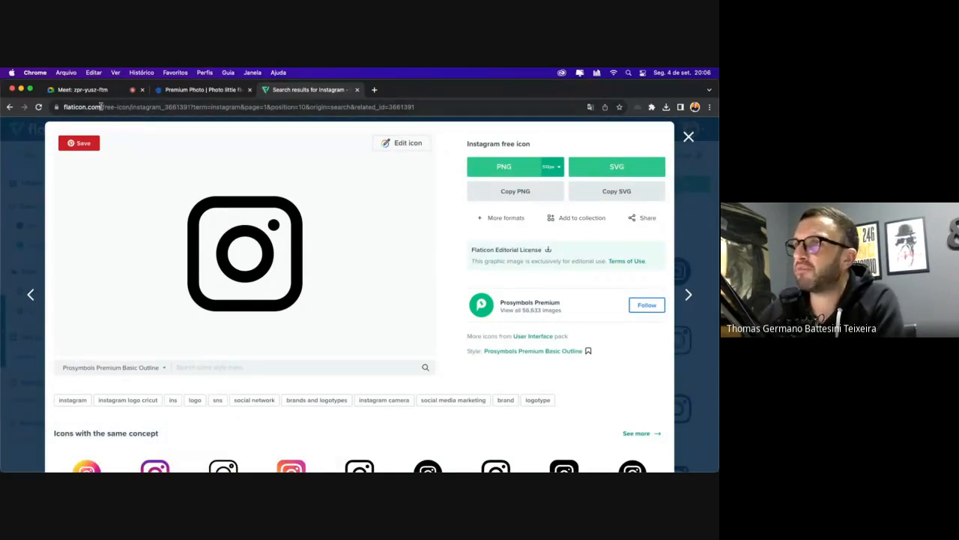
click(60, 106)
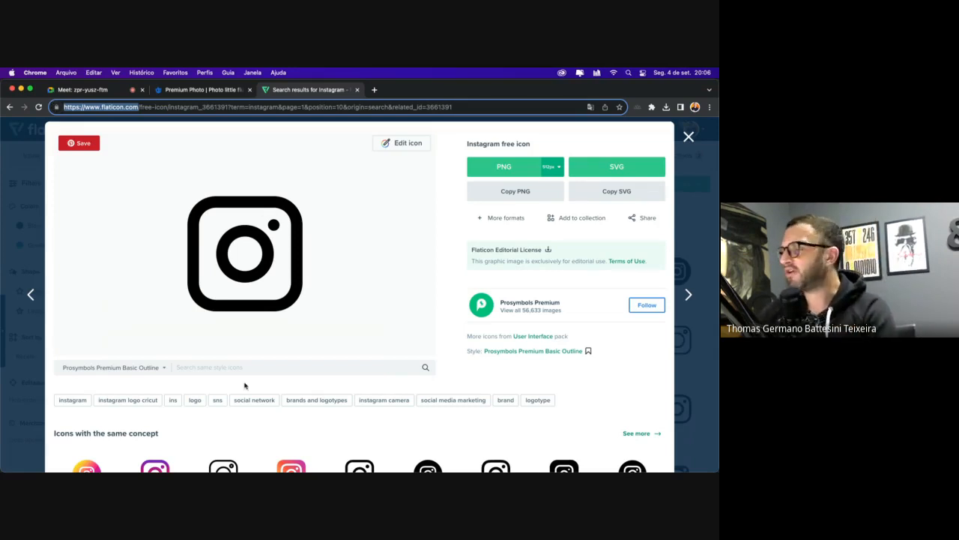
mouse_move(225, 468)
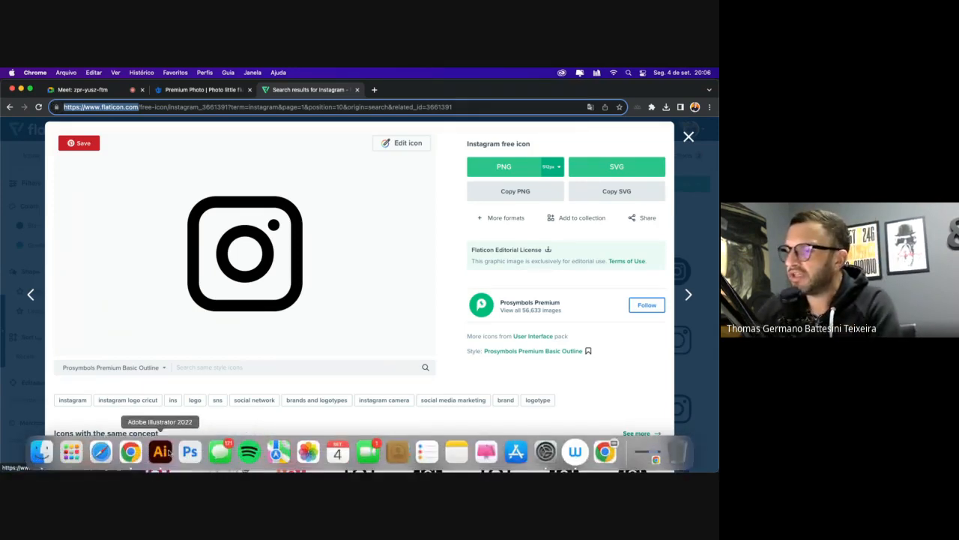
click(167, 450)
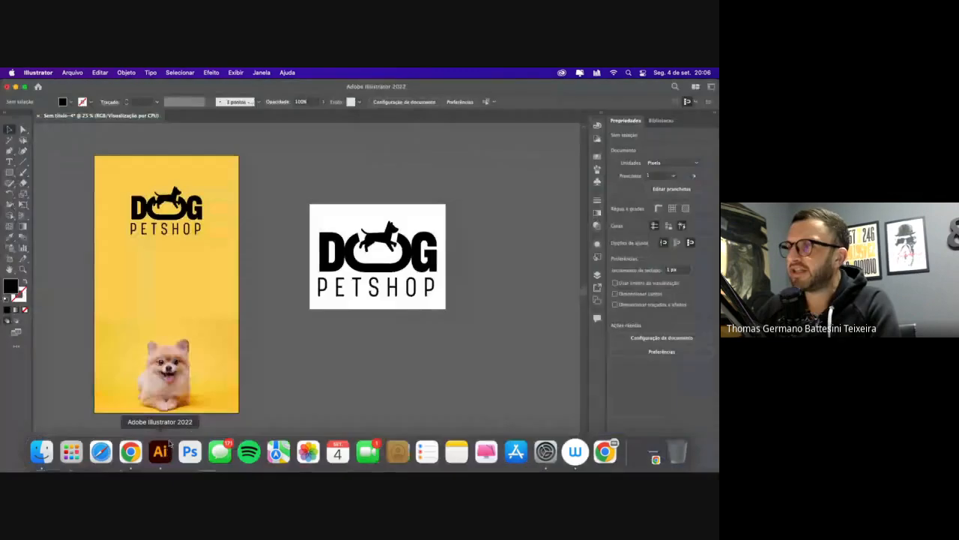
click(305, 298)
mouse_move(160, 462)
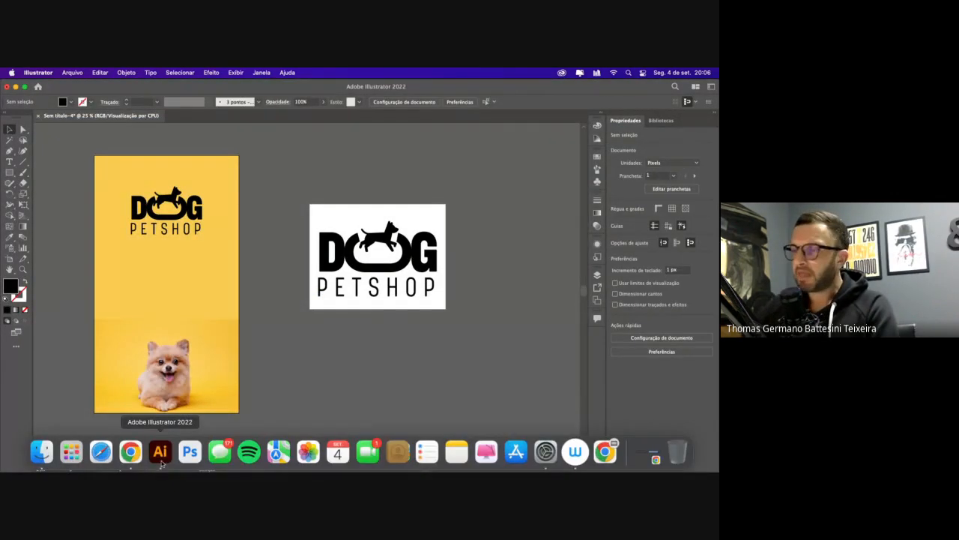
Copy the Instagram icon as SVG from Flaticon in Chrome and paste it below the logo on the yellow artboard in Illustrator
click(131, 450)
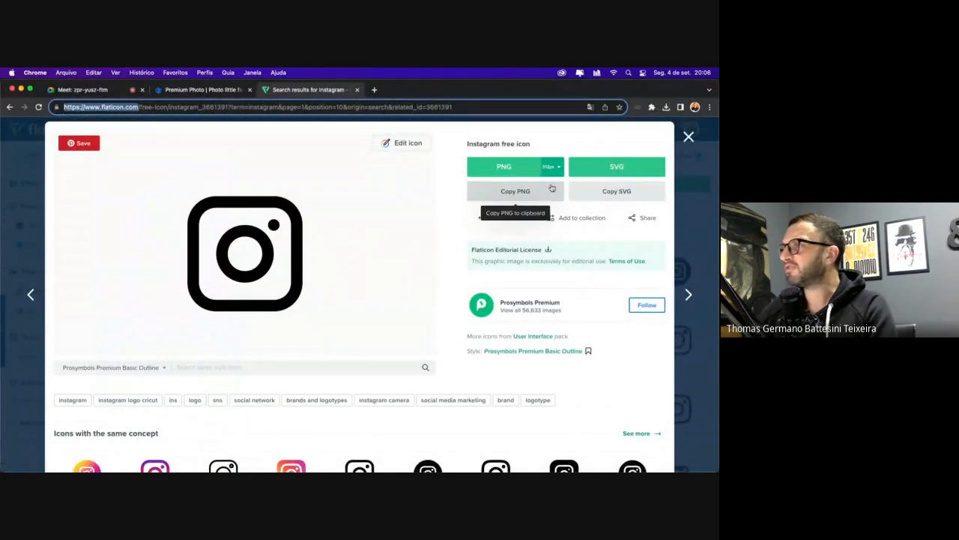
click(601, 194)
mouse_move(99, 468)
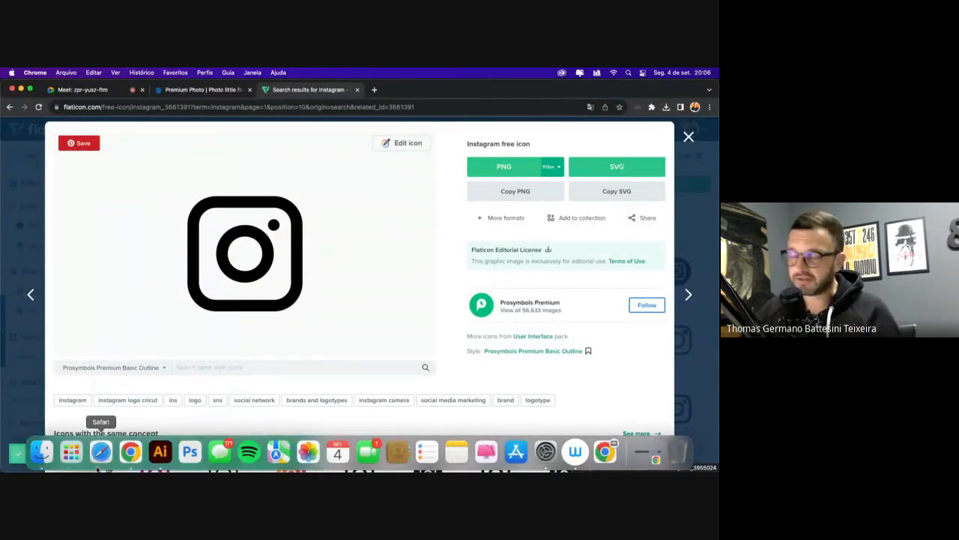
click(160, 451)
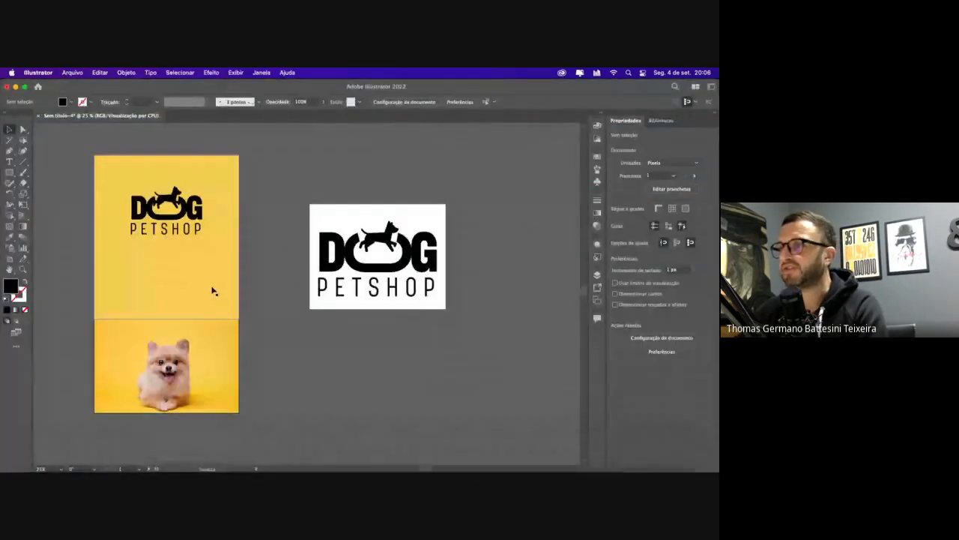
key(super+v)
drag(340, 260, 150, 277)
Fill the Instagram icon with white, shrink it to about 87.5 px and place it under the start of PETSHOP
key(z)
drag(72, 205, 324, 356)
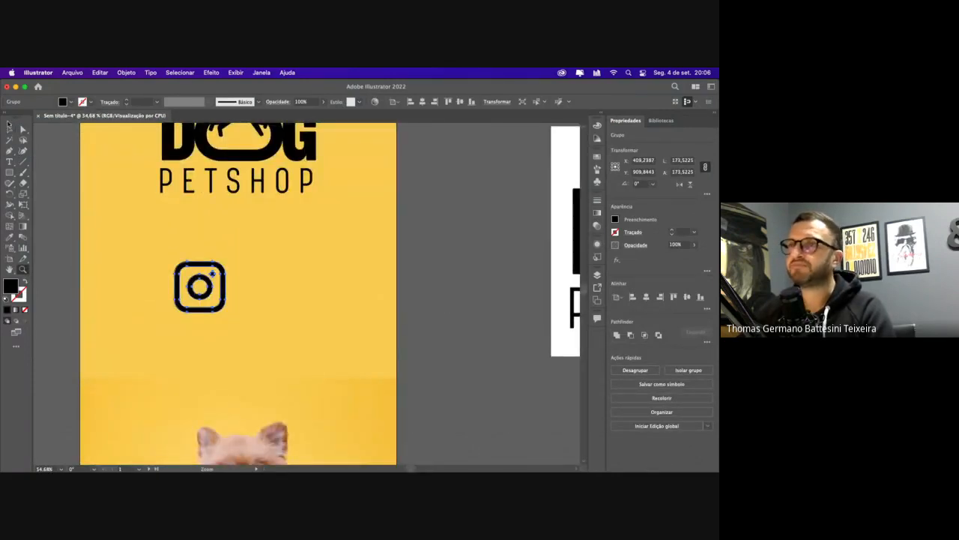
click(9, 128)
click(71, 103)
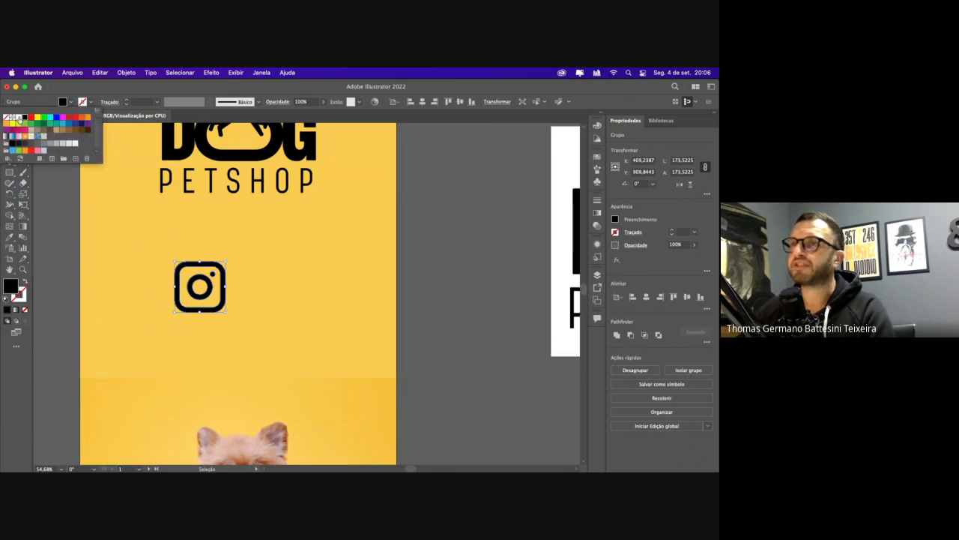
click(19, 117)
click(227, 263)
drag(225, 262, 171, 244)
key(t)
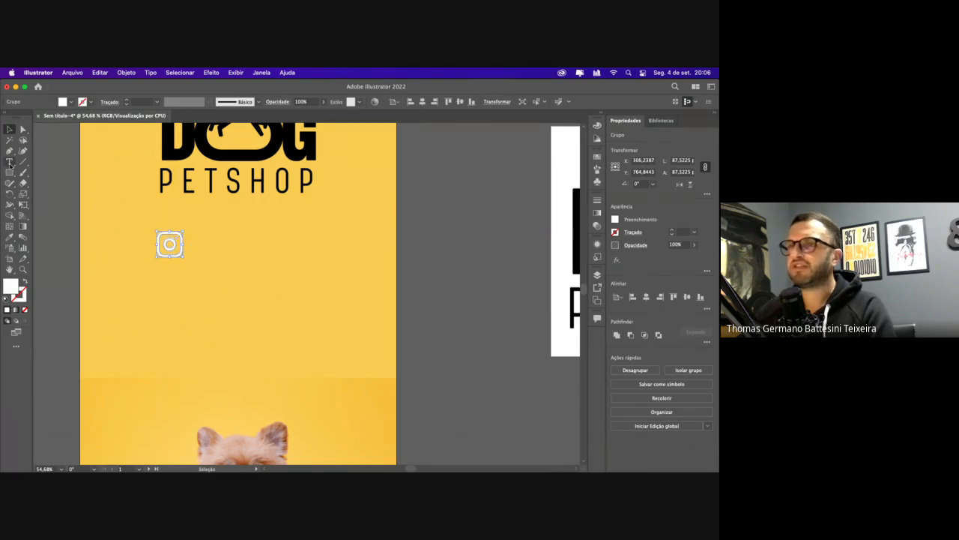
click(54, 218)
text(@)
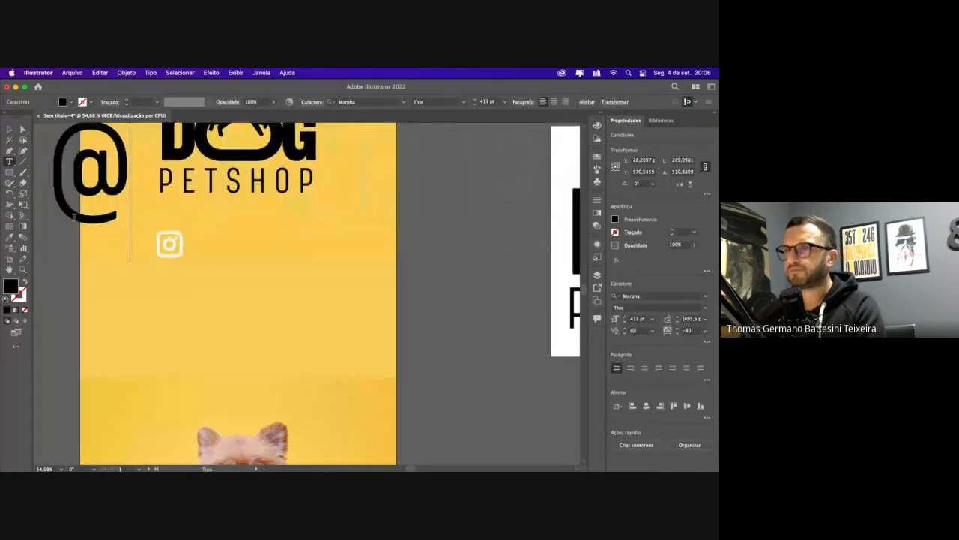
text(DO)
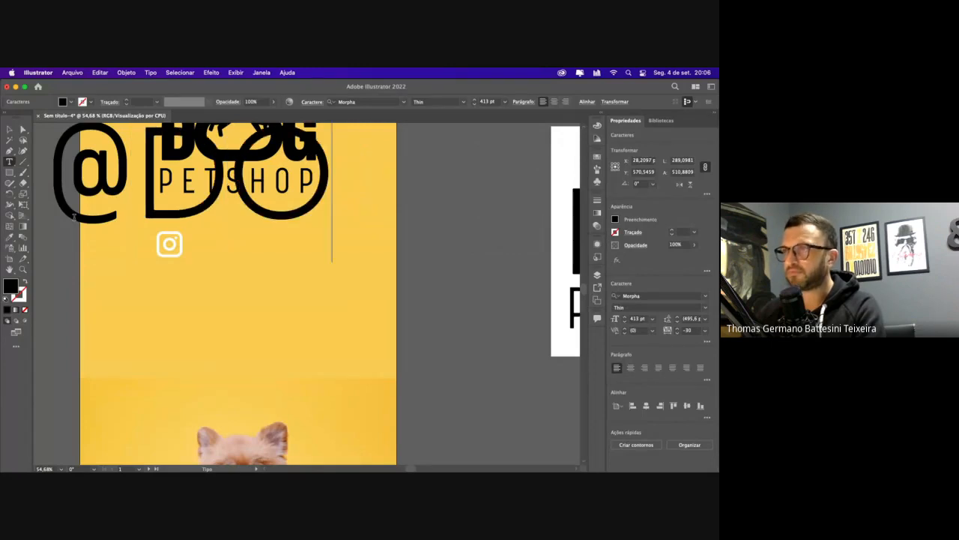
text(GPET)
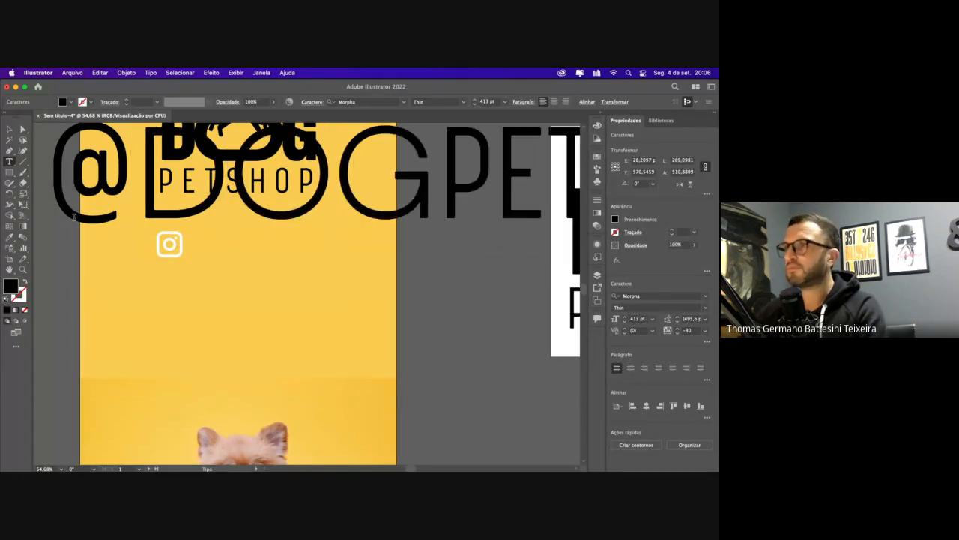
click(9, 129)
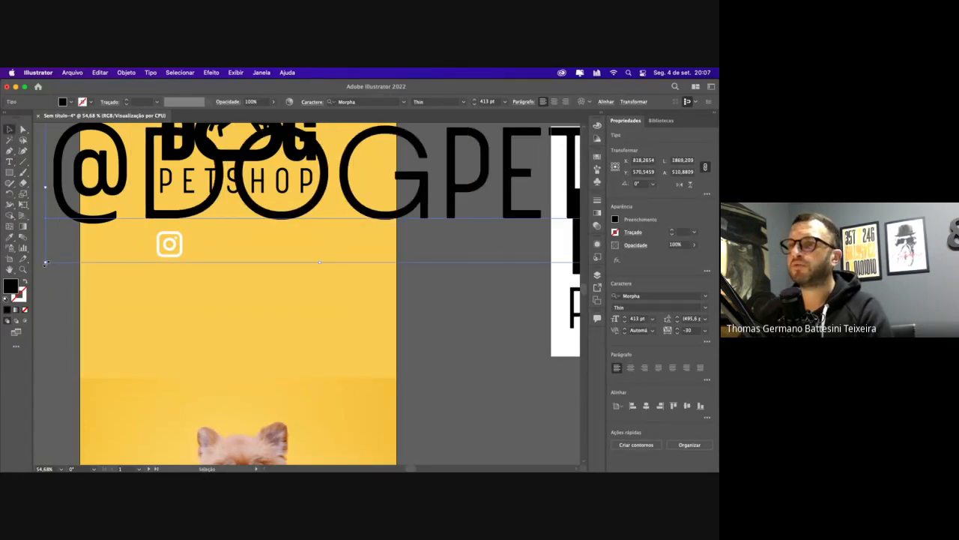
drag(52, 260, 275, 196)
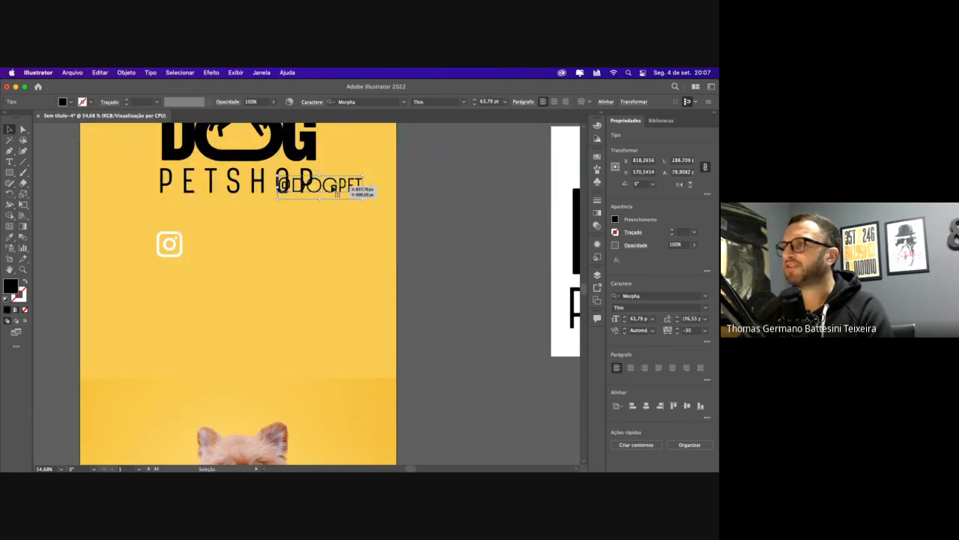
drag(332, 189, 247, 251)
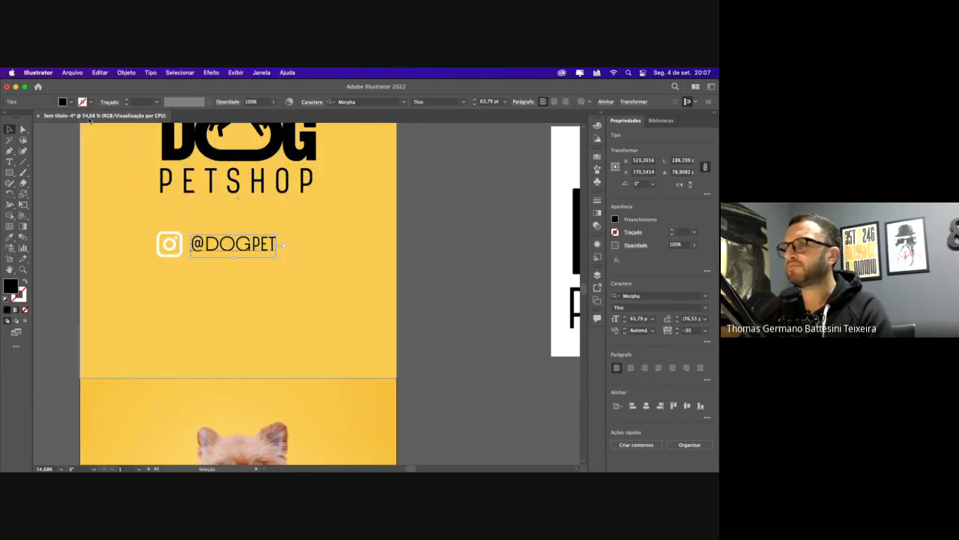
click(68, 104)
click(18, 117)
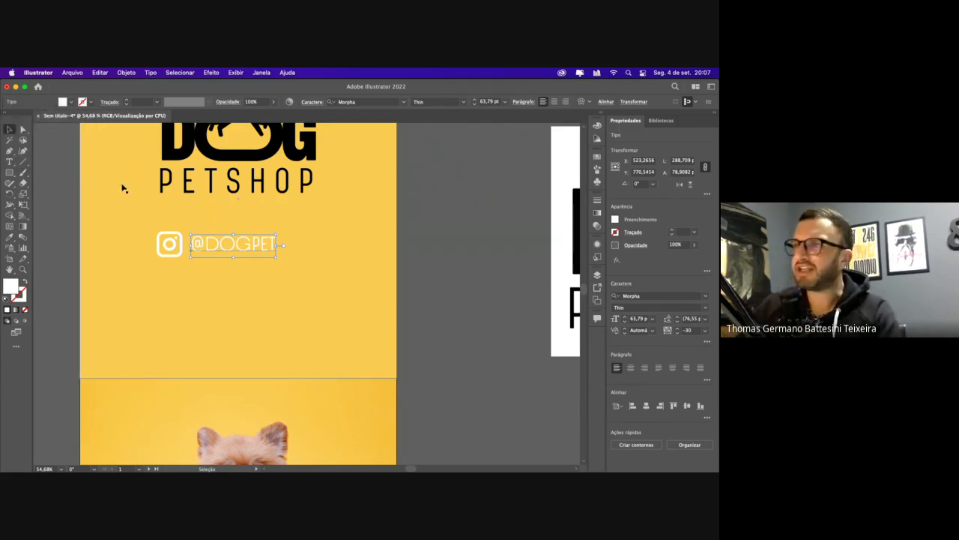
click(163, 246)
shift+click(207, 245)
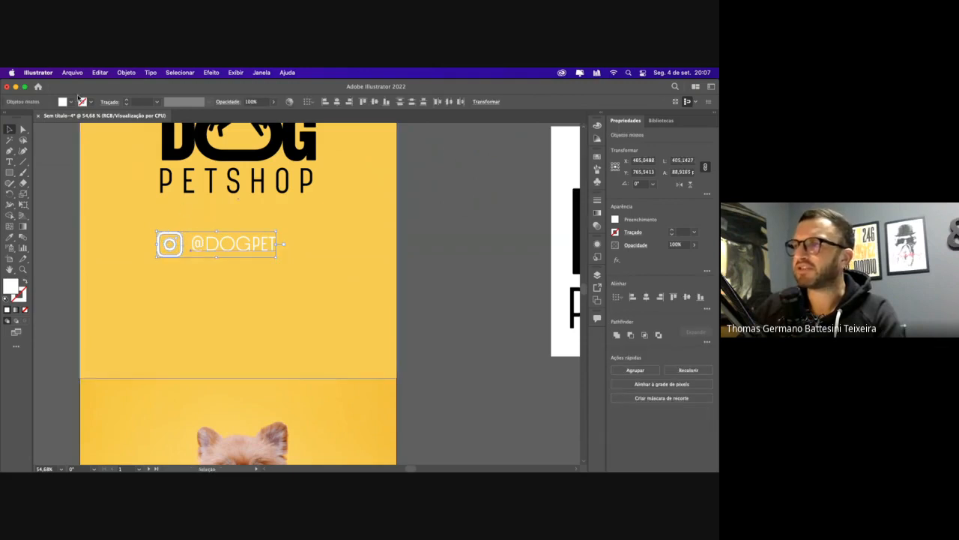
click(63, 100)
click(24, 119)
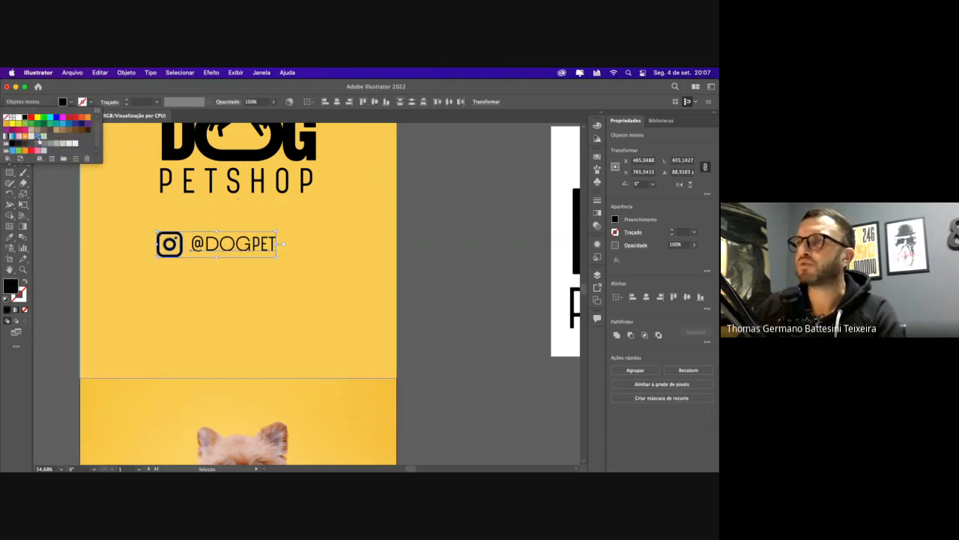
click(83, 225)
click(83, 224)
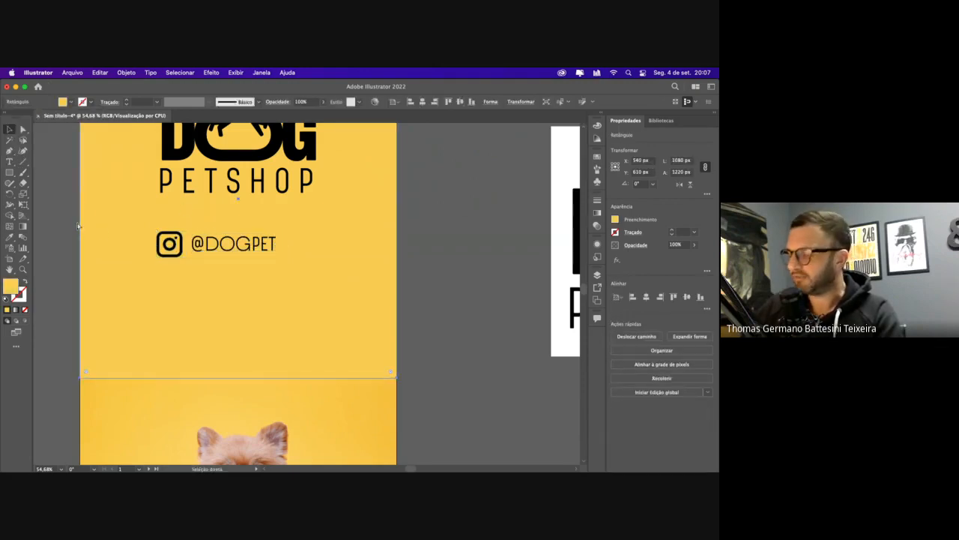
key(super+minus)
scroll(99, 217, down, 2)
scroll(99, 218, right, 2)
scroll(98, 218, down, 1)
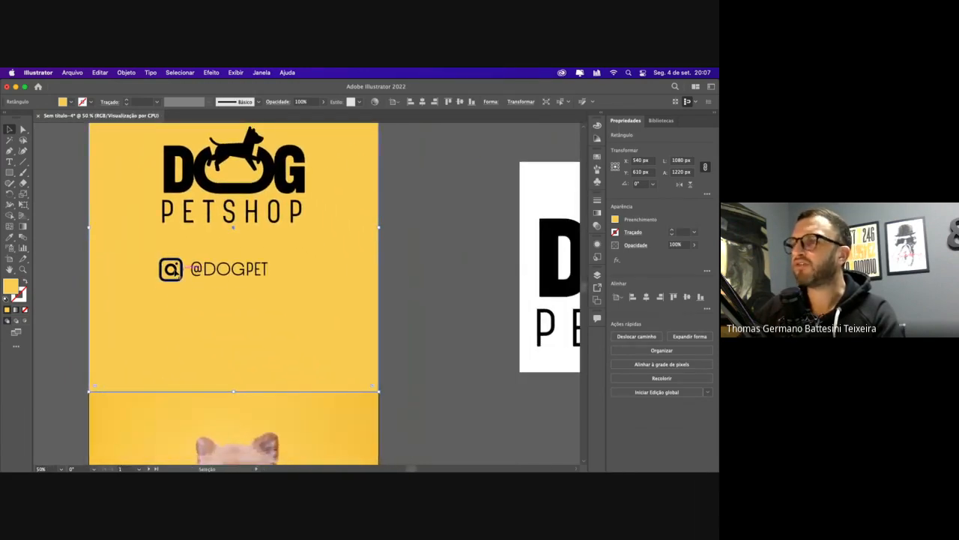
click(182, 268)
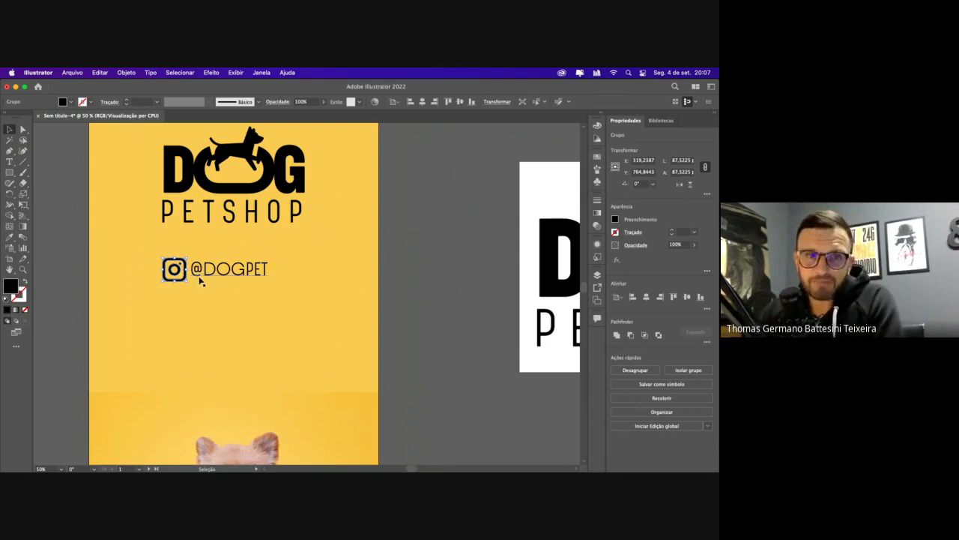
scroll(207, 278, left, 2)
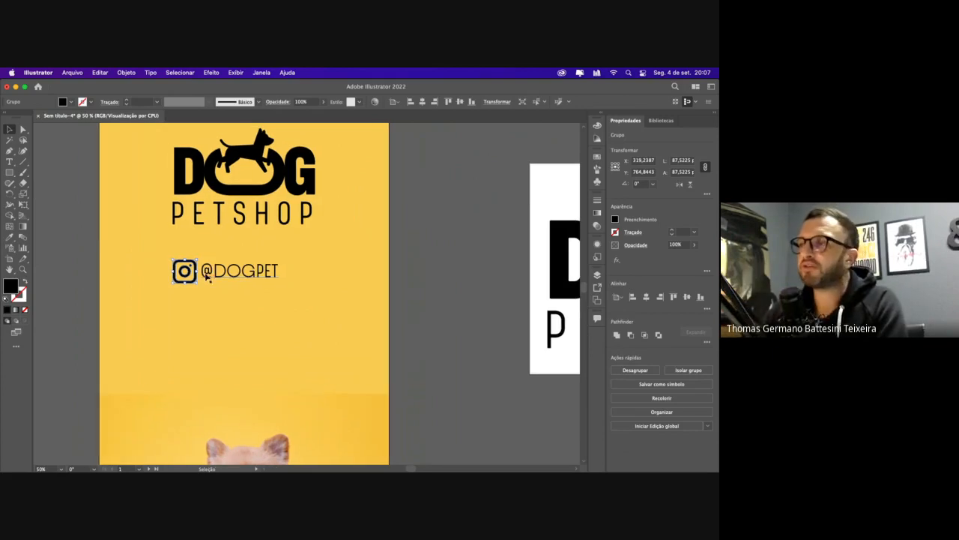
drag(218, 219, 289, 241)
click(212, 263)
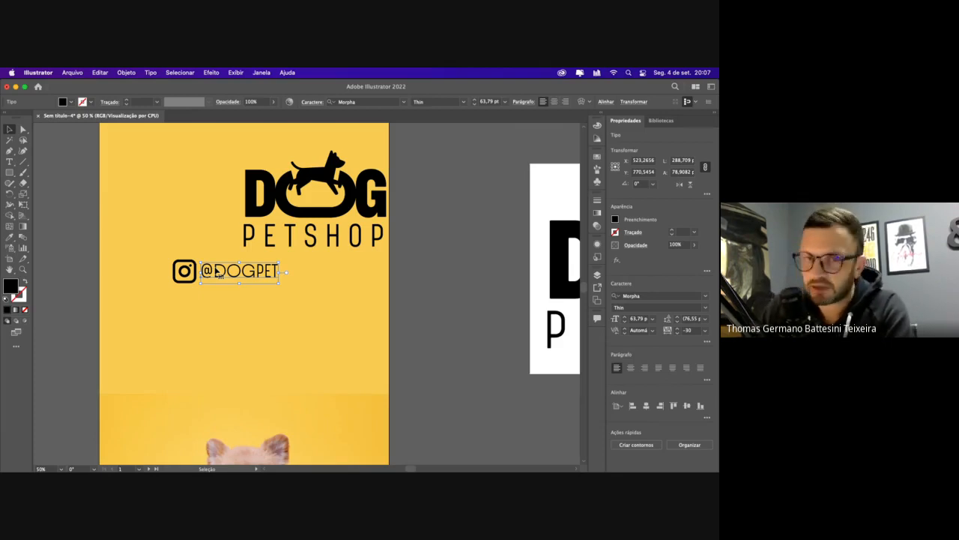
scroll(237, 265, down, 3)
scroll(213, 255, up, 3)
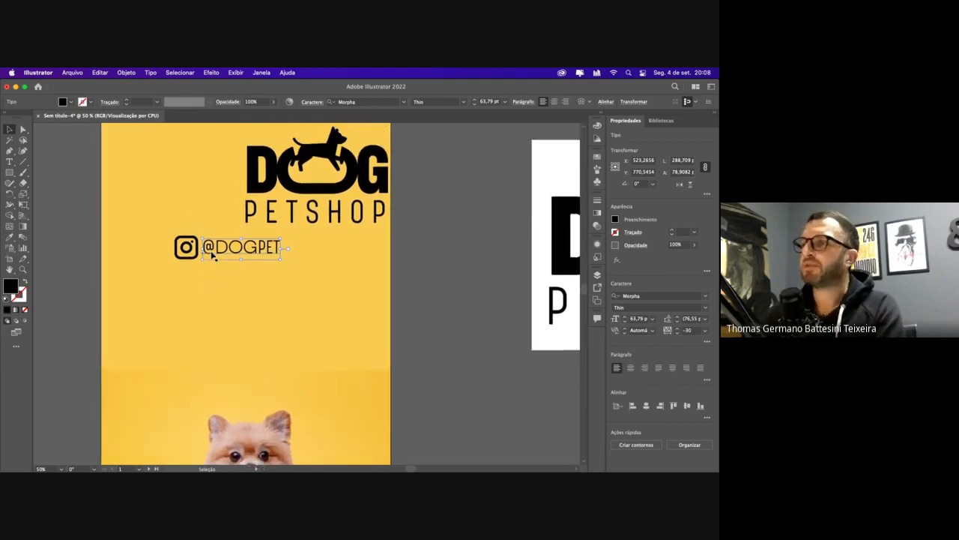
click(135, 259)
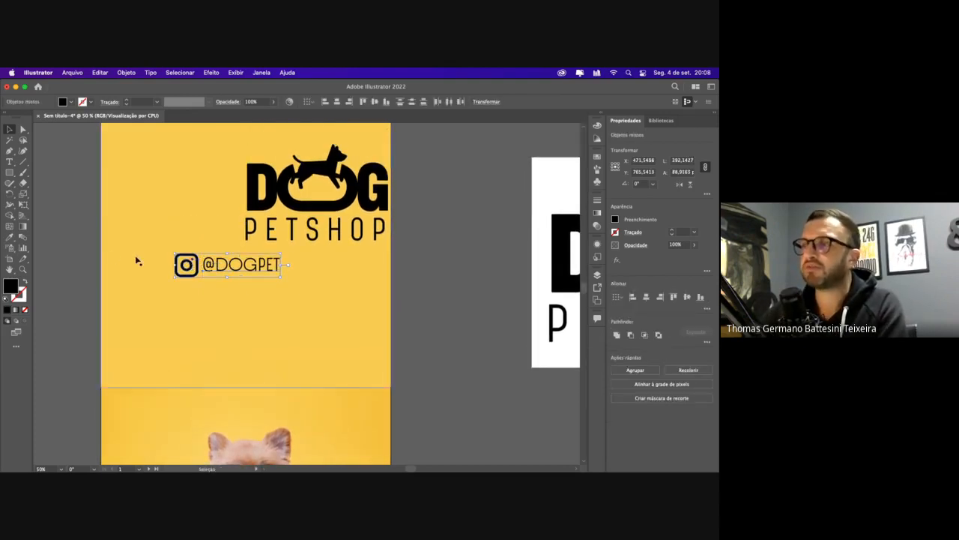
click(185, 264)
drag(175, 253, 177, 255)
shift+click(229, 271)
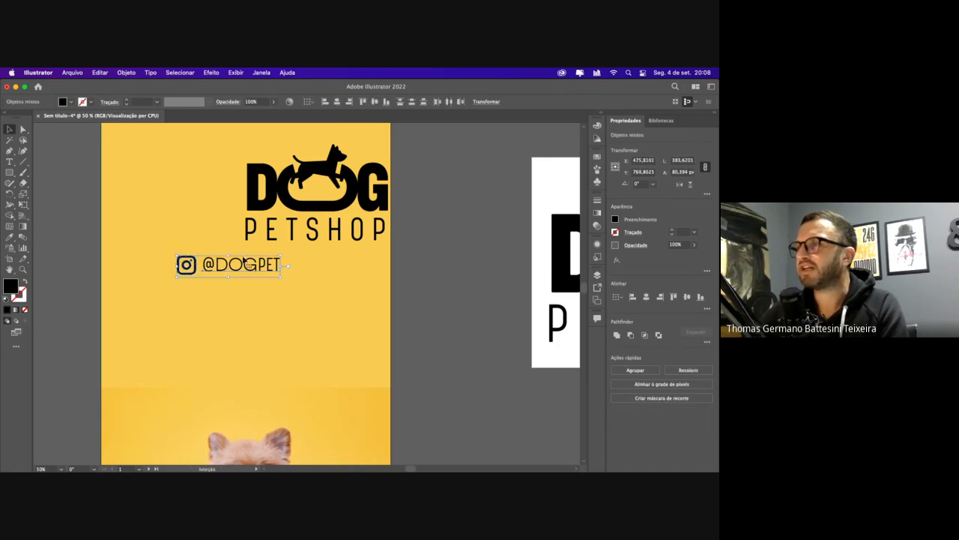
click(336, 102)
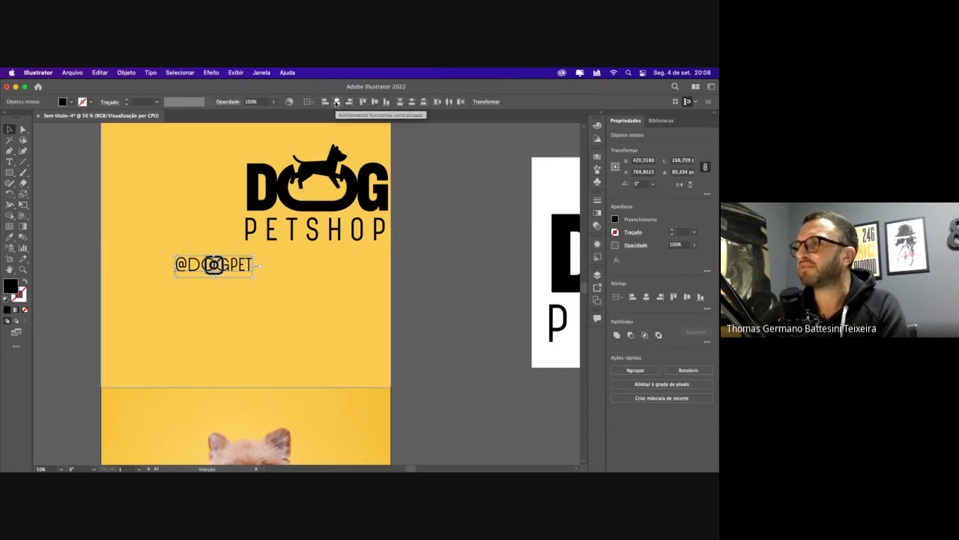
click(66, 260)
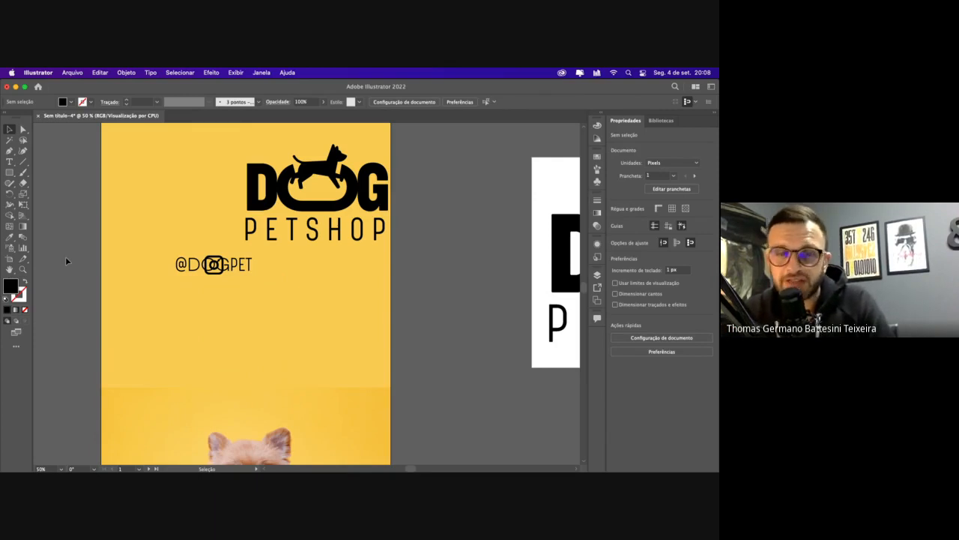
key(super+z)
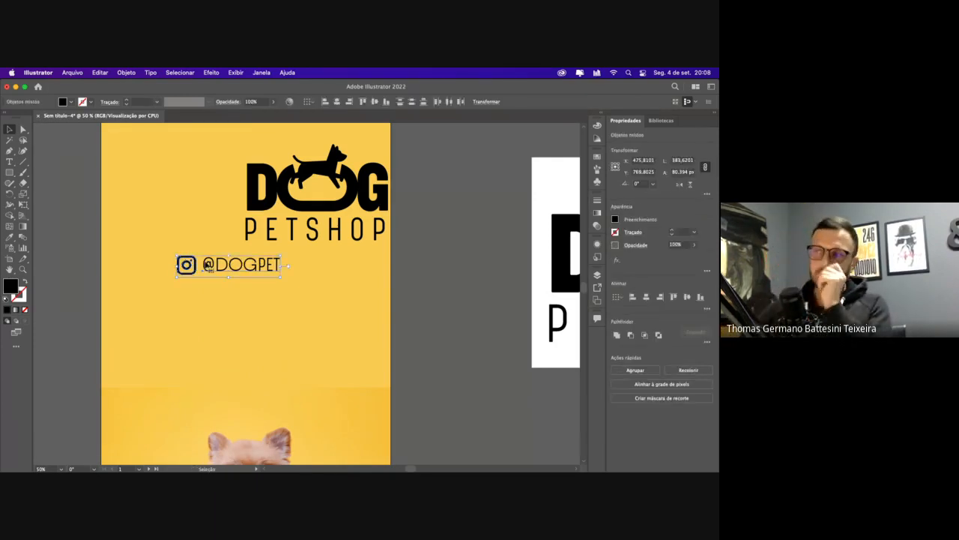
right_click(208, 265)
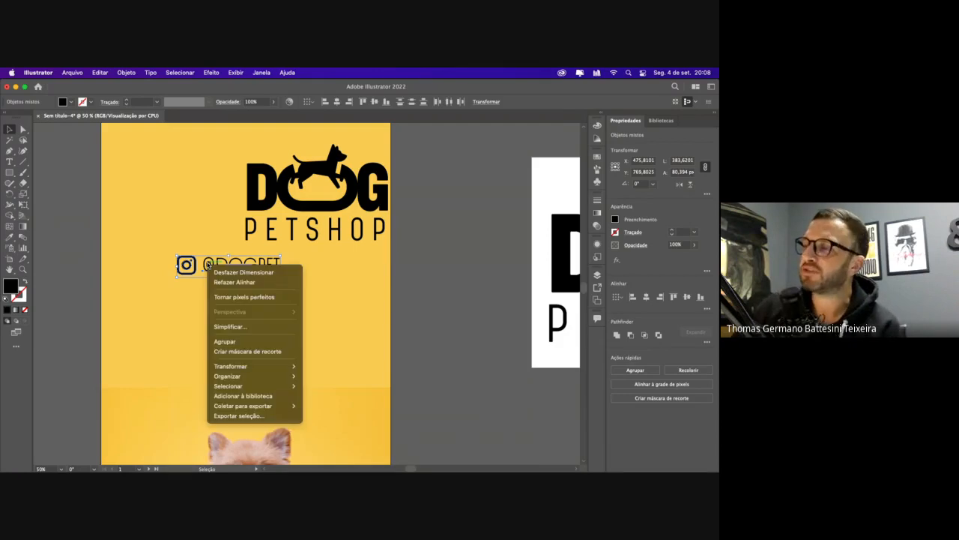
click(219, 342)
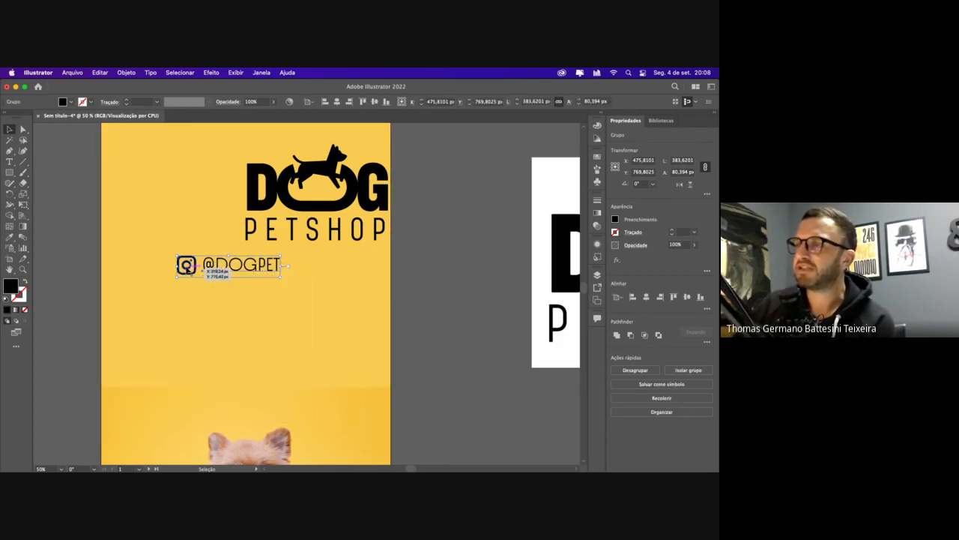
drag(185, 268, 203, 303)
Ungroup the Dog Petshop logo on the yellow artboard and delete all its pieces, keeping the background
click(325, 253)
click(299, 229)
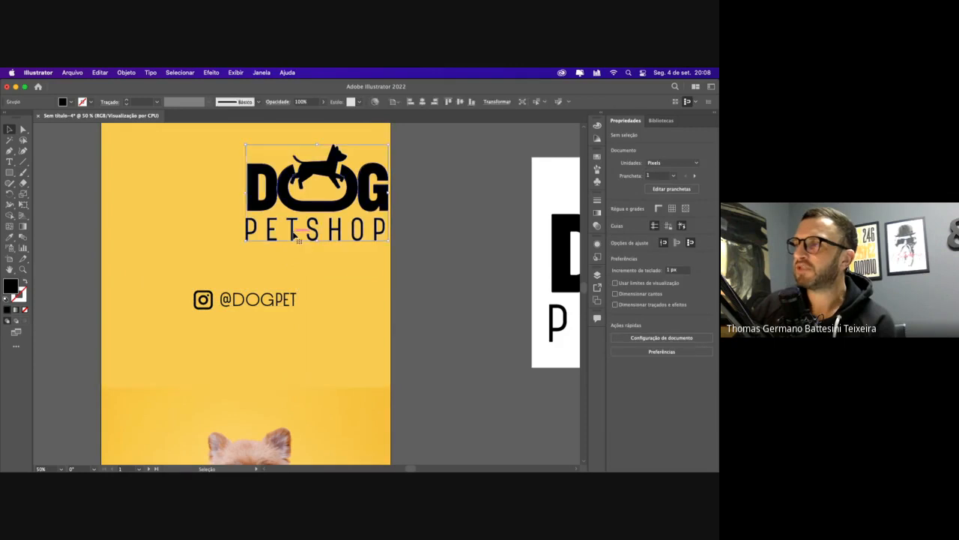
right_click(294, 237)
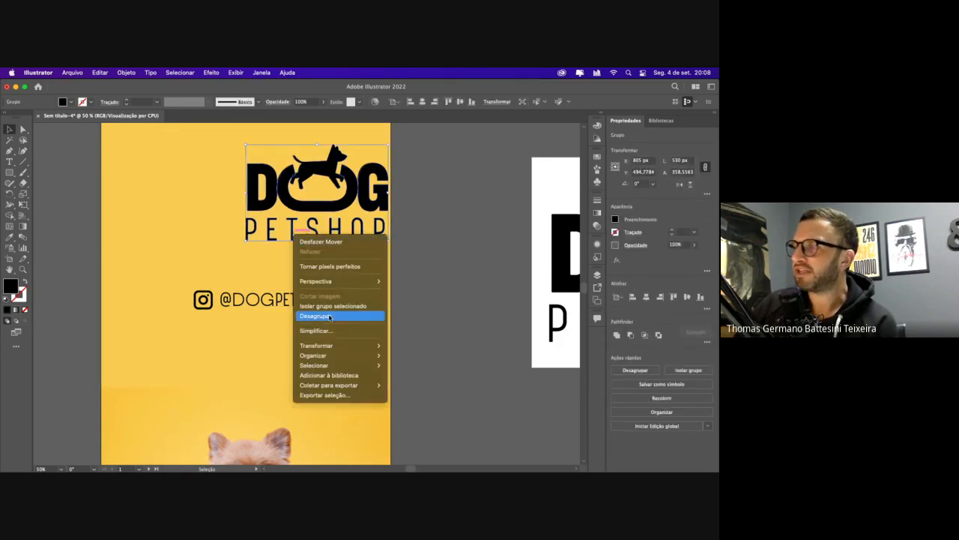
click(329, 317)
click(428, 296)
drag(428, 142, 215, 253)
scroll(225, 229, right, 5)
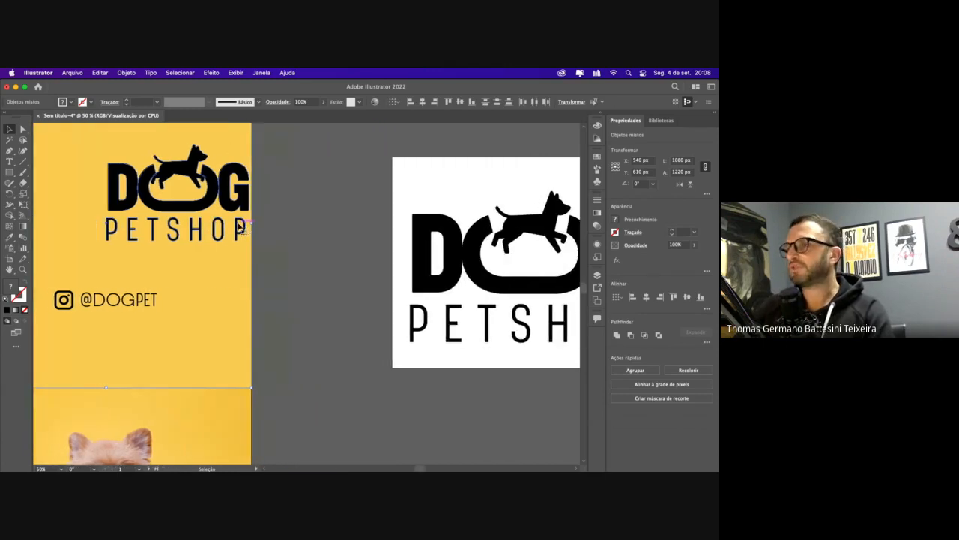
shift+click(234, 253)
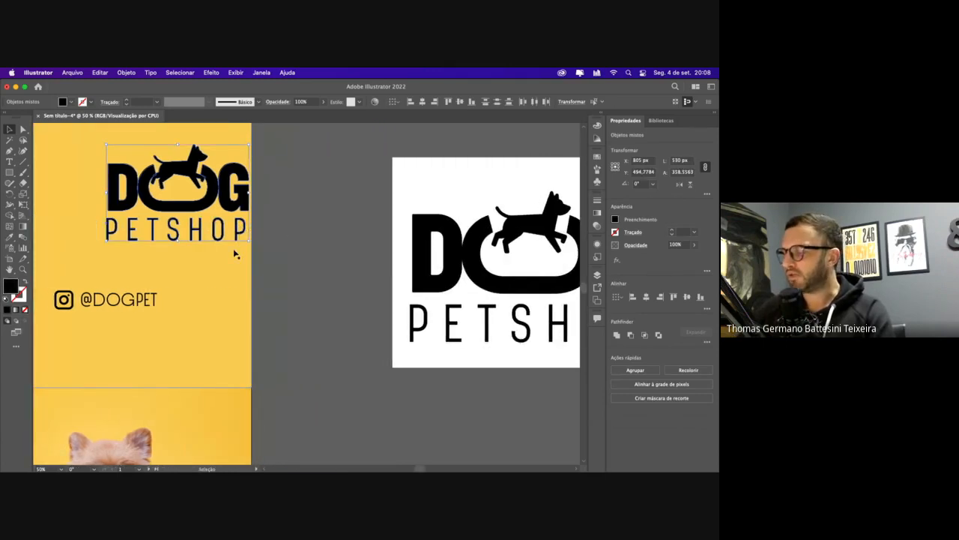
key(Delete)
drag(349, 157, 619, 384)
key(super+minus)
key(super+minus)
scroll(401, 290, left, 4)
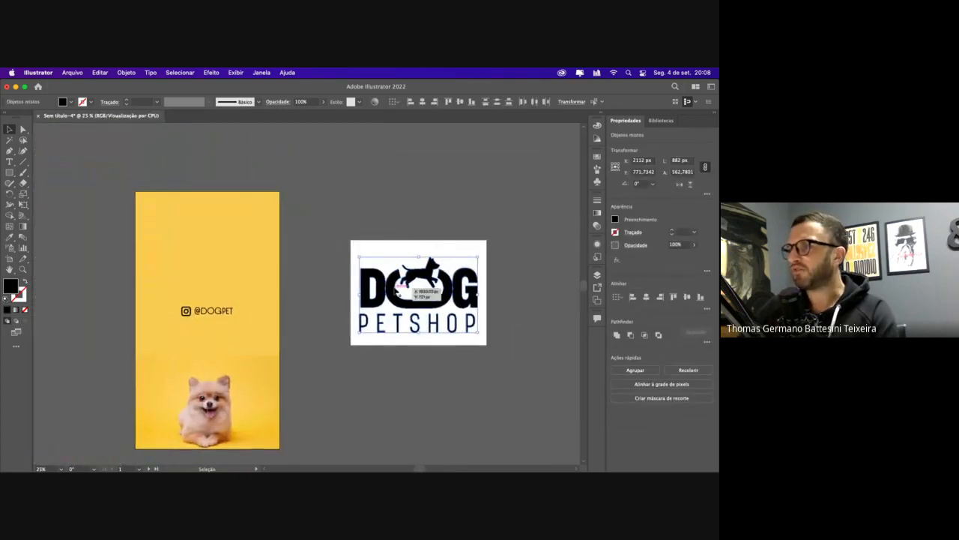
drag(433, 307, 219, 259)
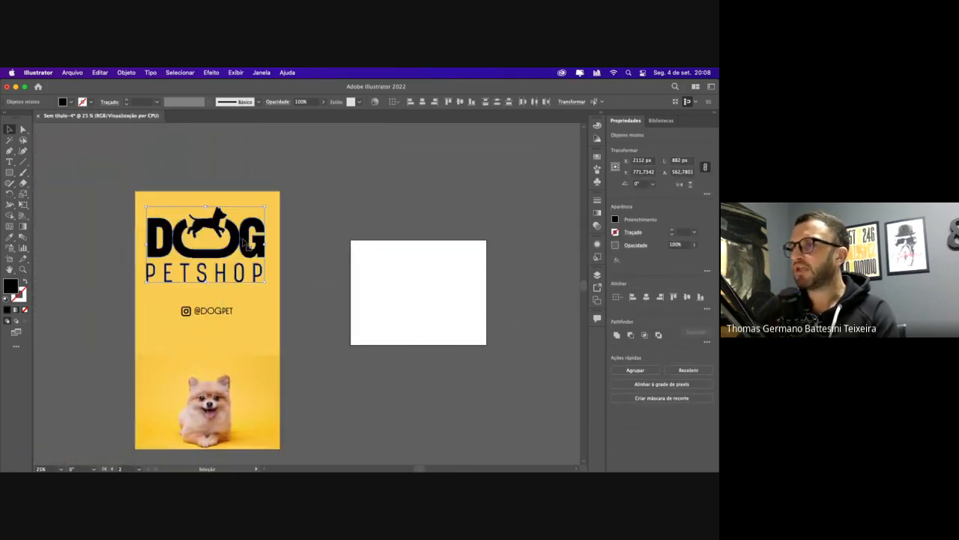
drag(266, 206, 244, 222)
drag(221, 256, 223, 277)
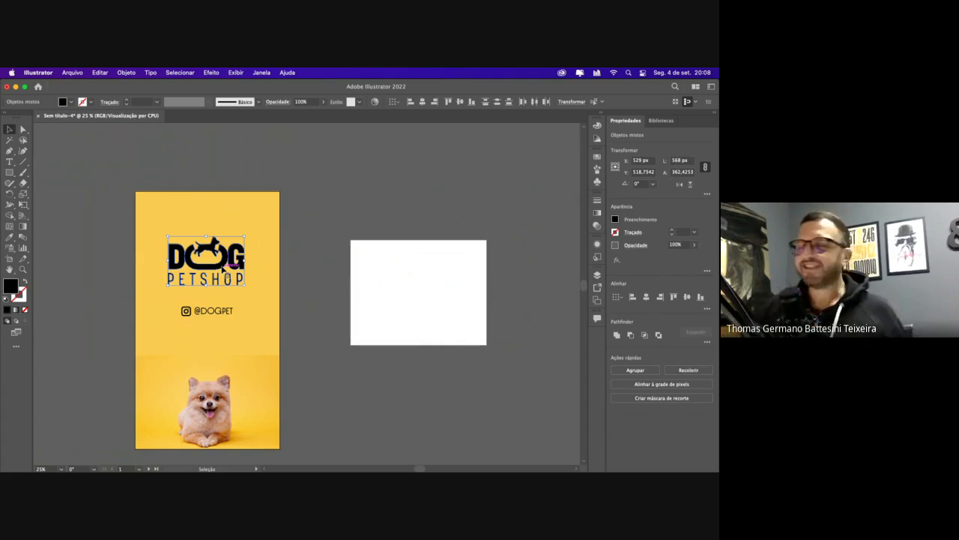
Isolate the dog silhouette in the logo, fill it with white, and leave isolation mode
double_click(213, 243)
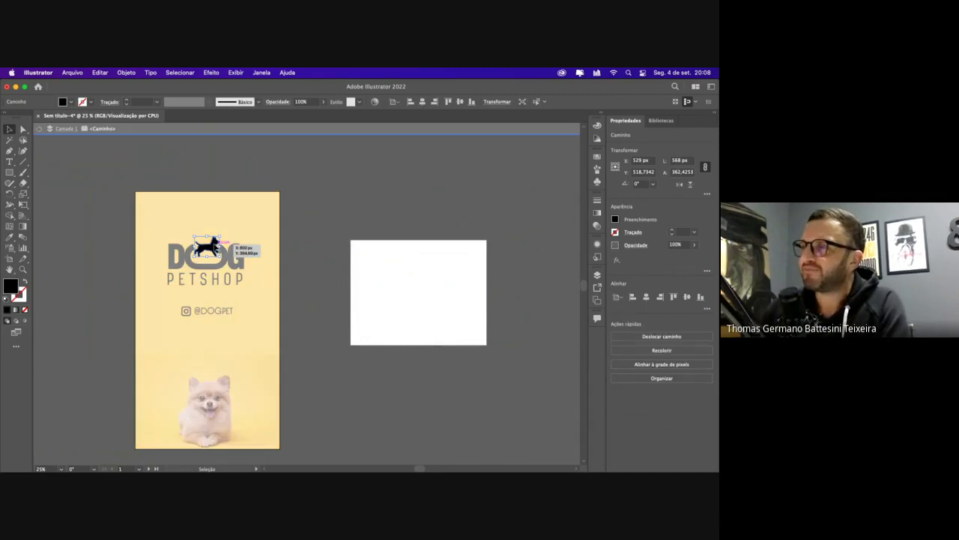
click(70, 102)
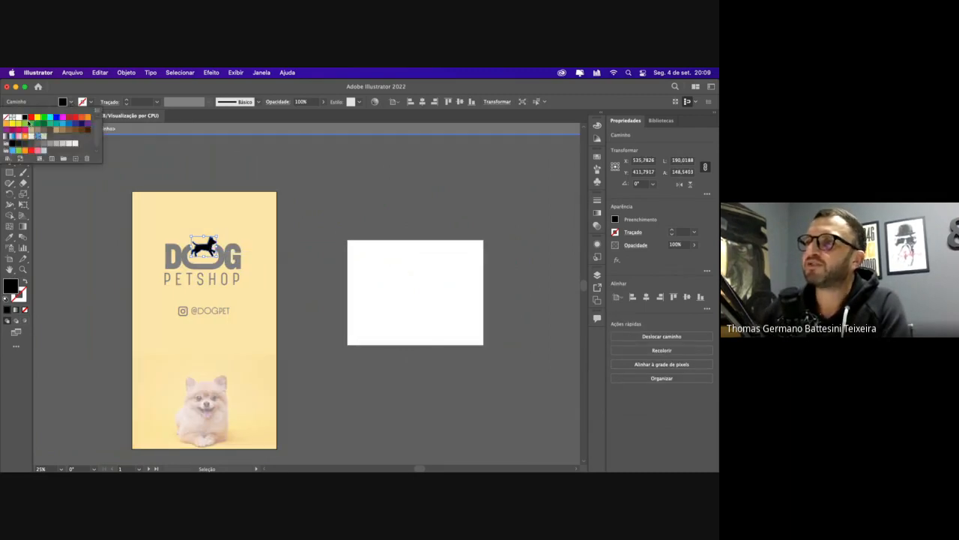
click(18, 119)
click(98, 197)
double_click(38, 130)
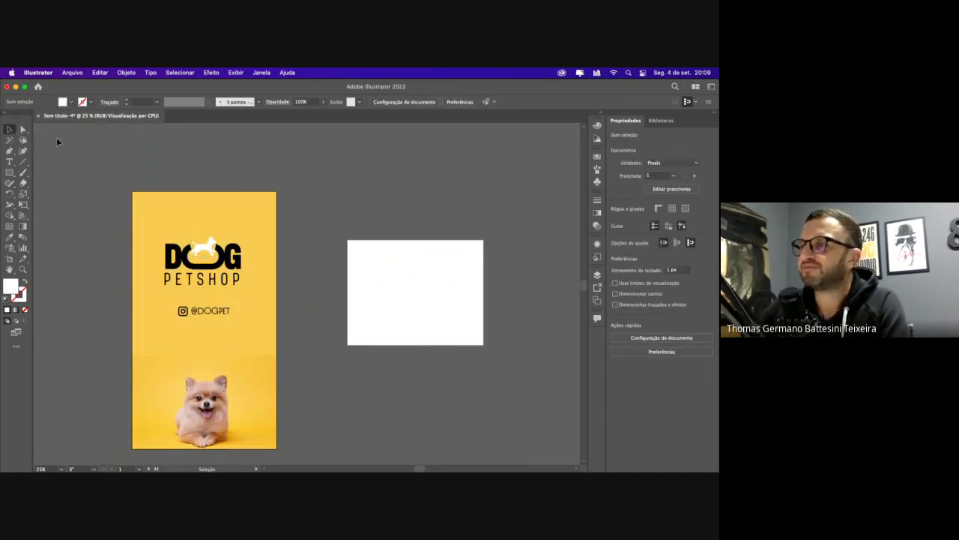
Enlarge the white dog to about 315 px wide and position it over the letter O of the logo
key(a)
key(super+equal)
scroll(225, 292, left, 3)
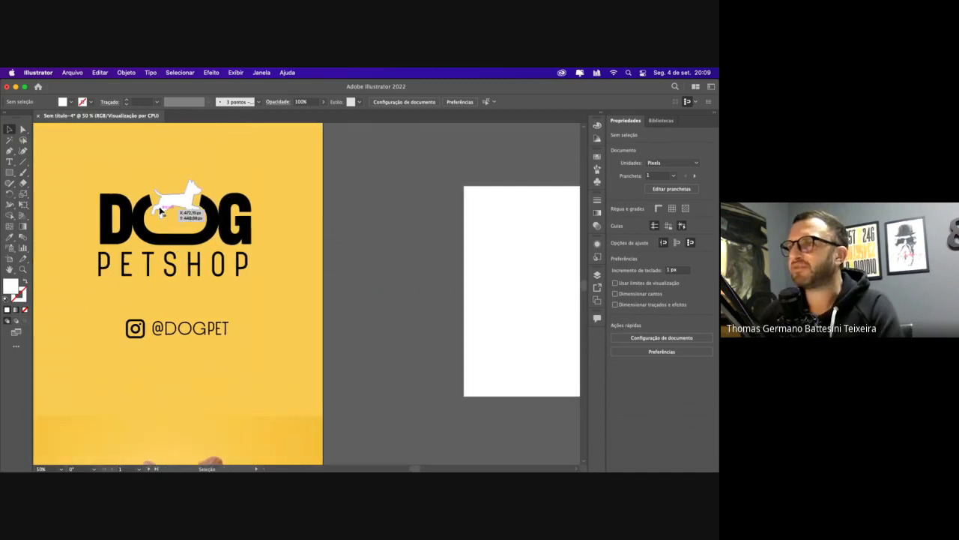
key(v)
click(167, 206)
drag(203, 181, 222, 171)
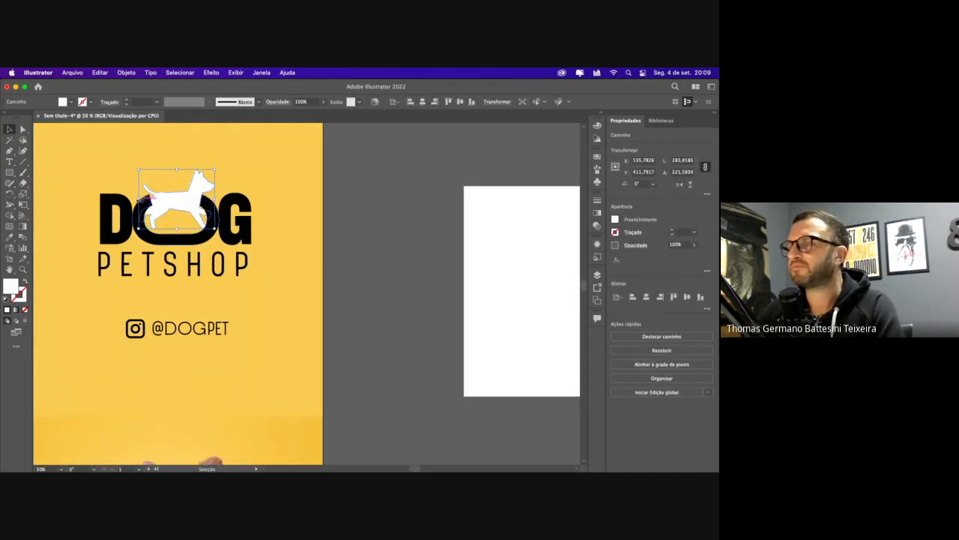
click(170, 210)
click(168, 212)
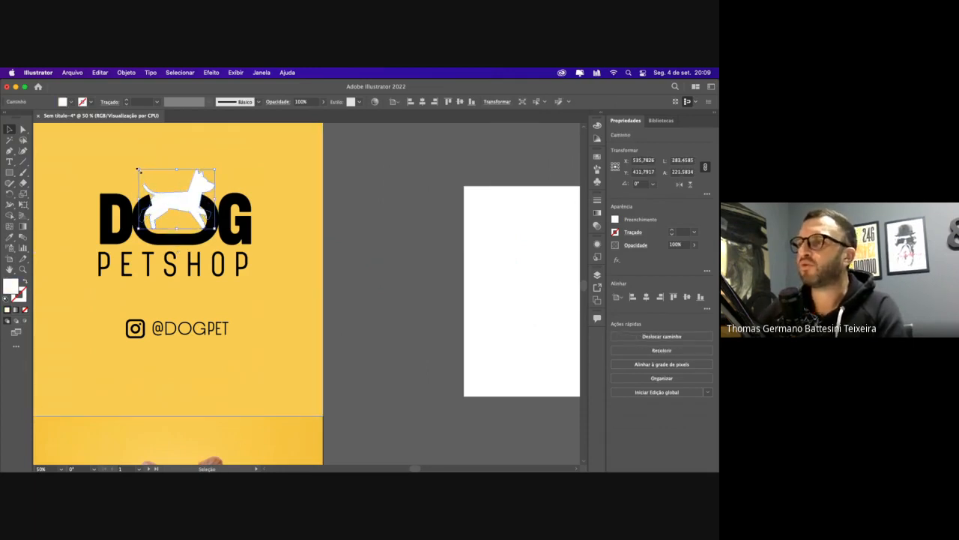
drag(139, 171, 136, 168)
click(180, 192)
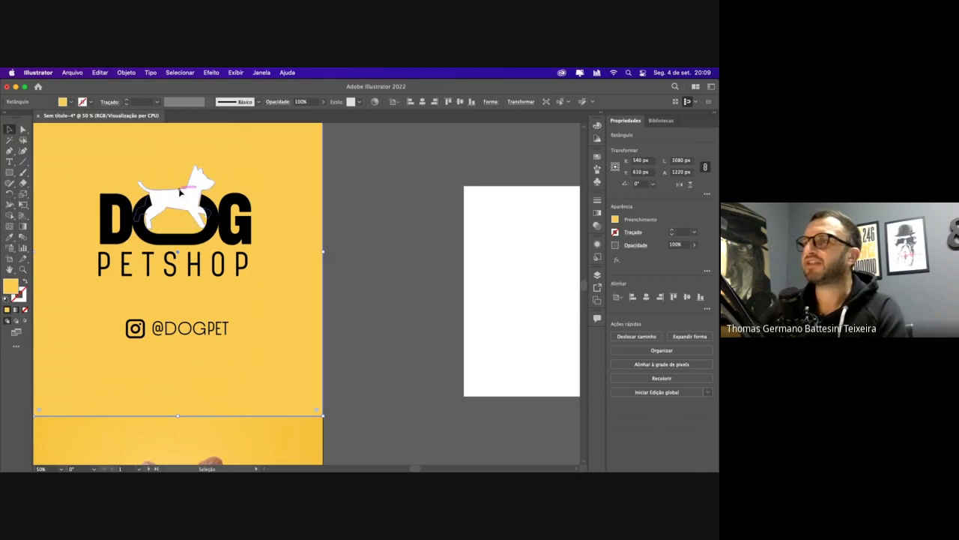
click(180, 193)
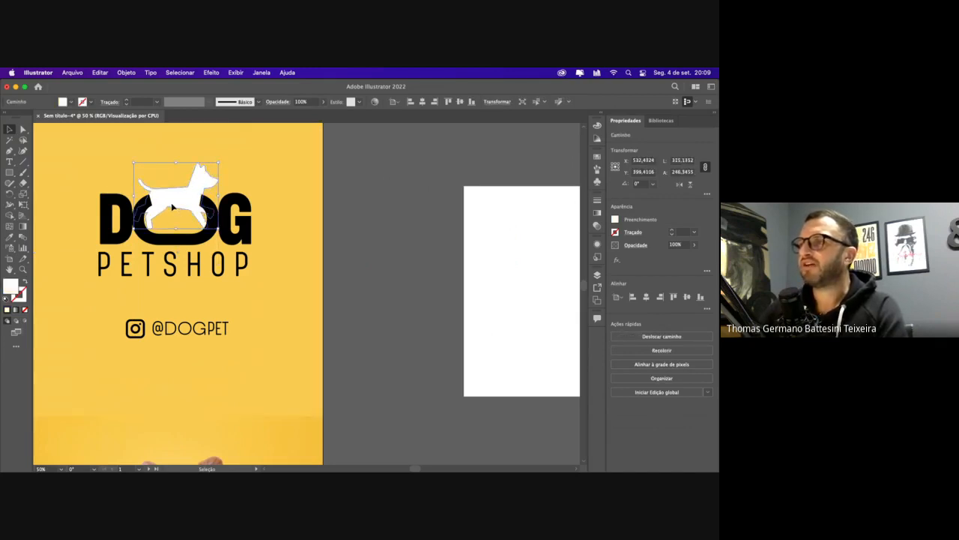
click(102, 197)
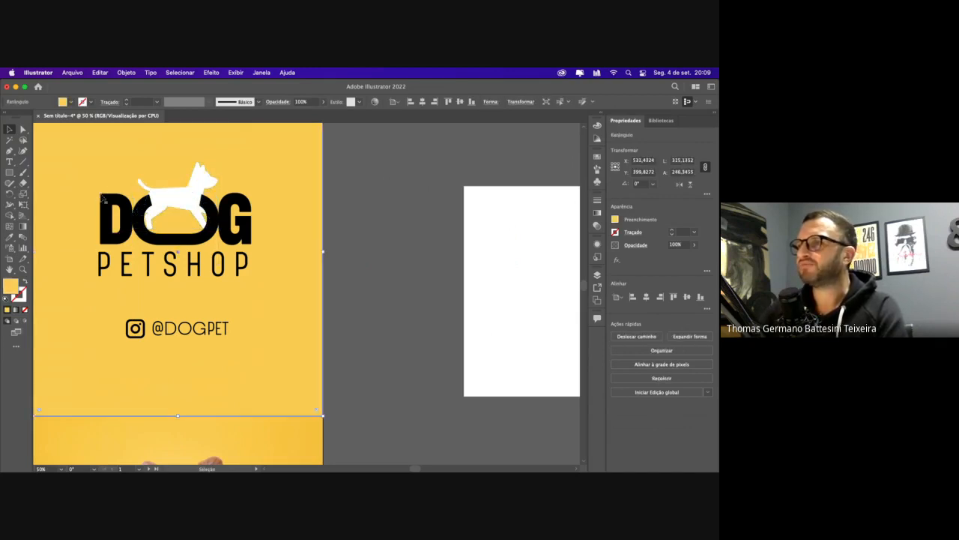
Select the white dog over the letter O and try to bring it to the front of the stacking order
key(z)
drag(329, 279, 115, 183)
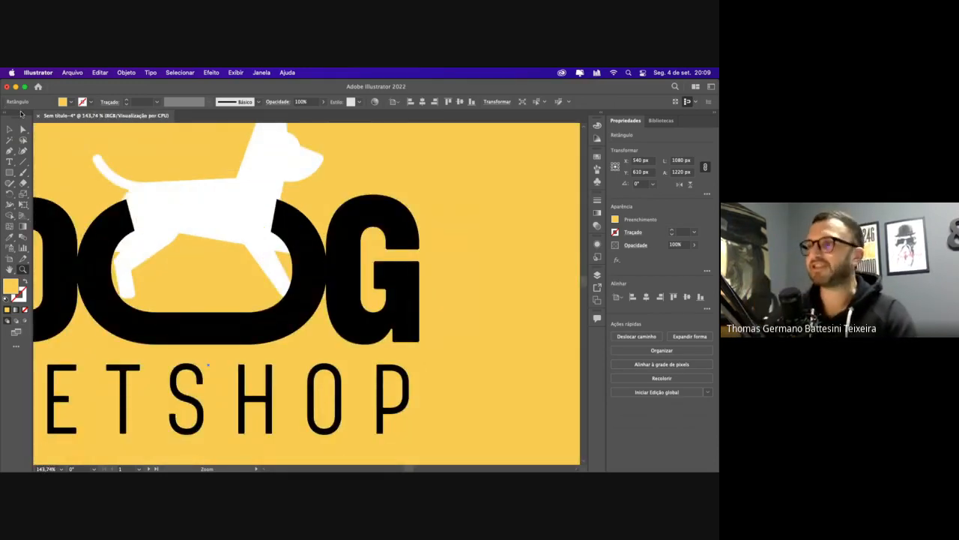
click(199, 202)
key(v)
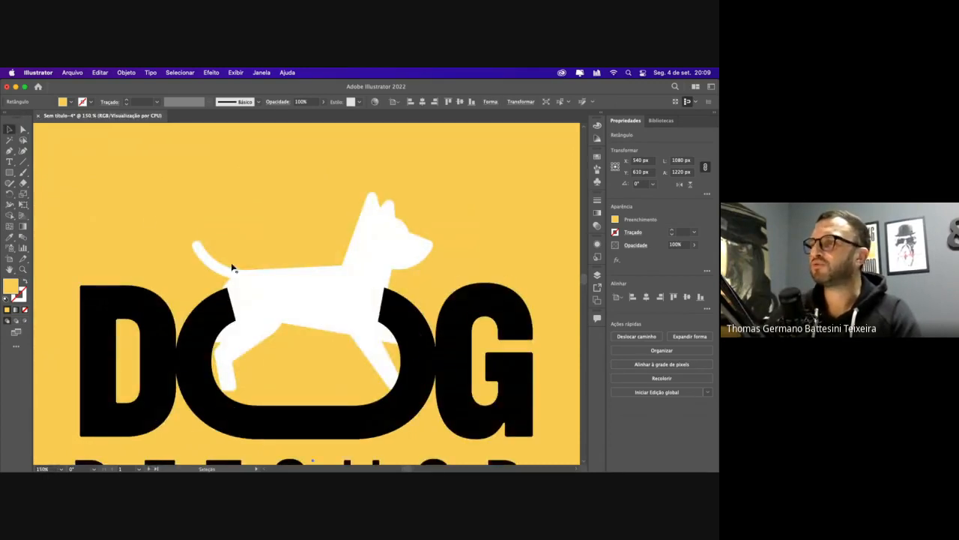
click(295, 296)
right_click(308, 295)
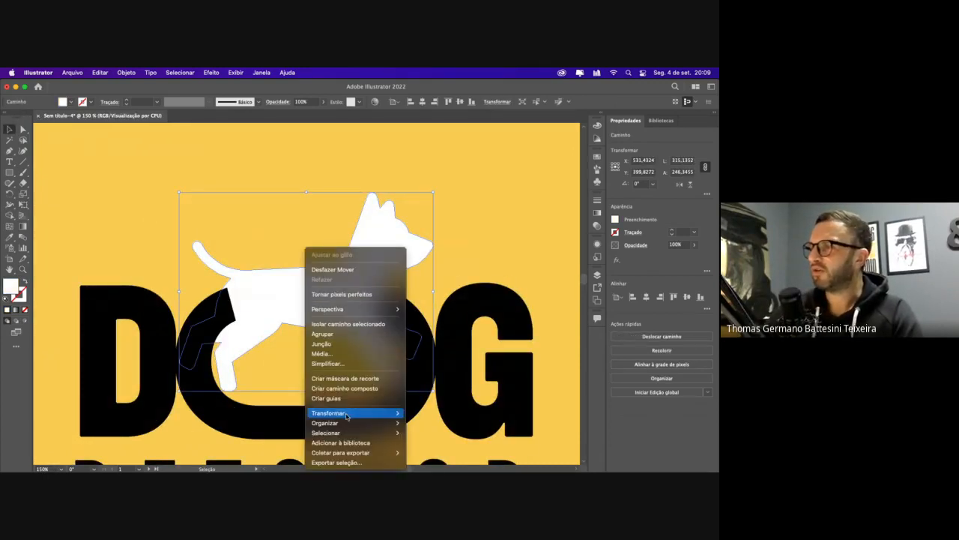
mouse_move(349, 423)
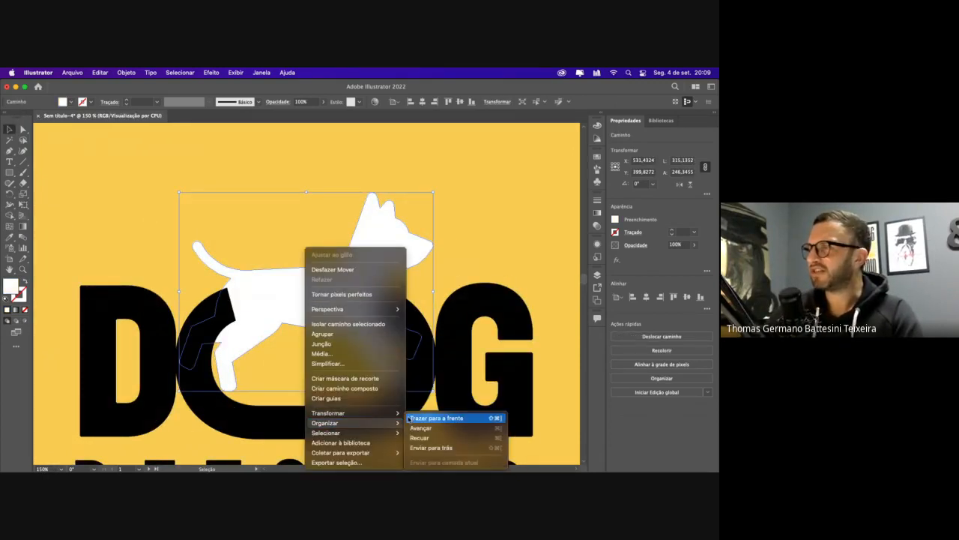
click(459, 418)
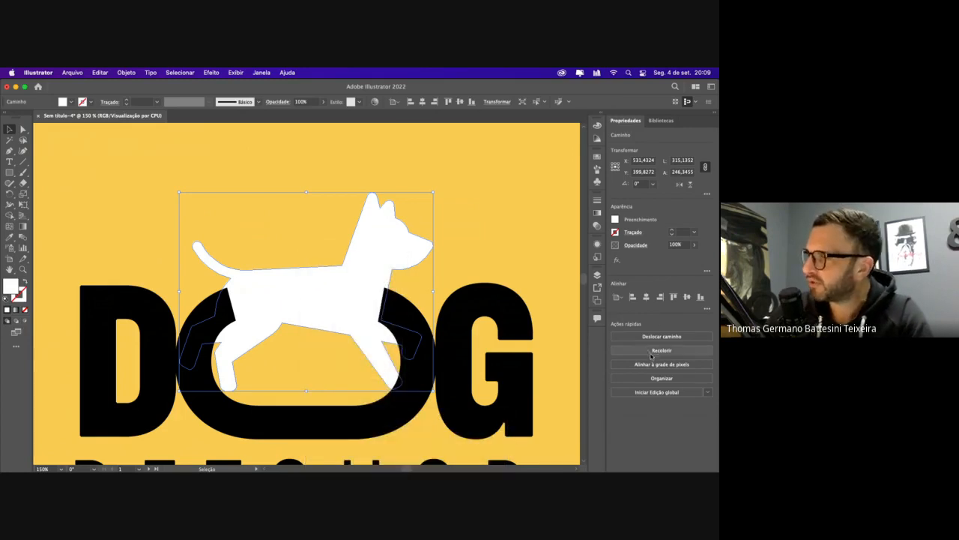
Arrange the white dog in front of the black letters so its legs overlap the O, and deselect it
click(659, 377)
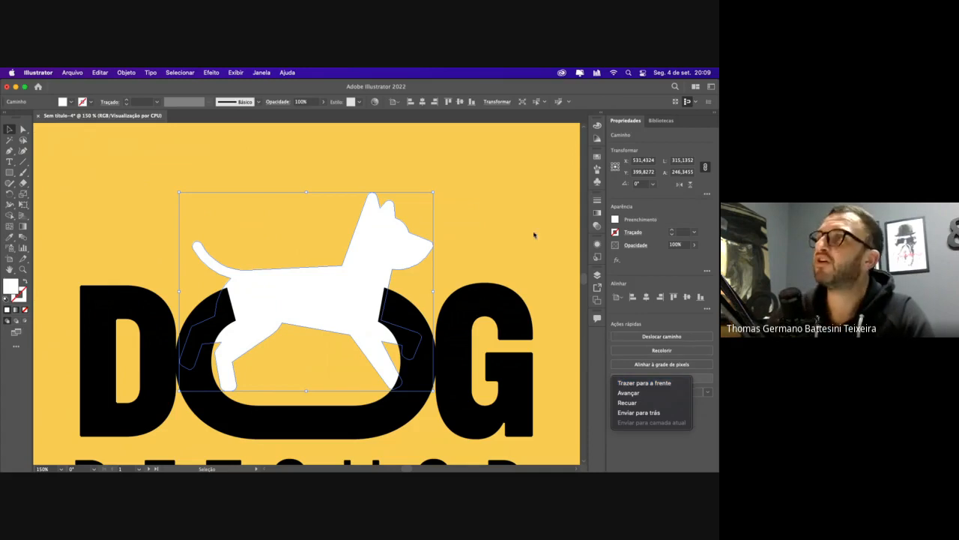
click(130, 74)
click(130, 75)
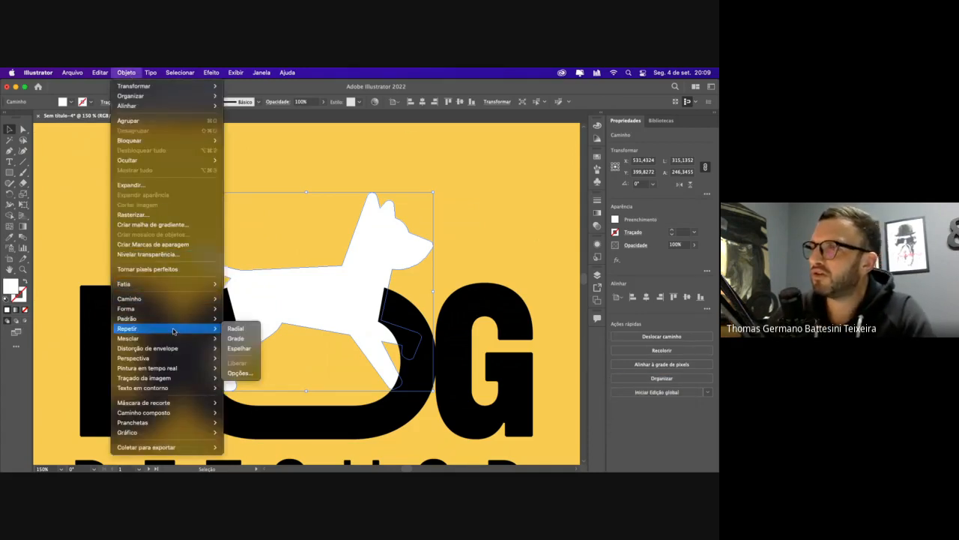
mouse_move(176, 312)
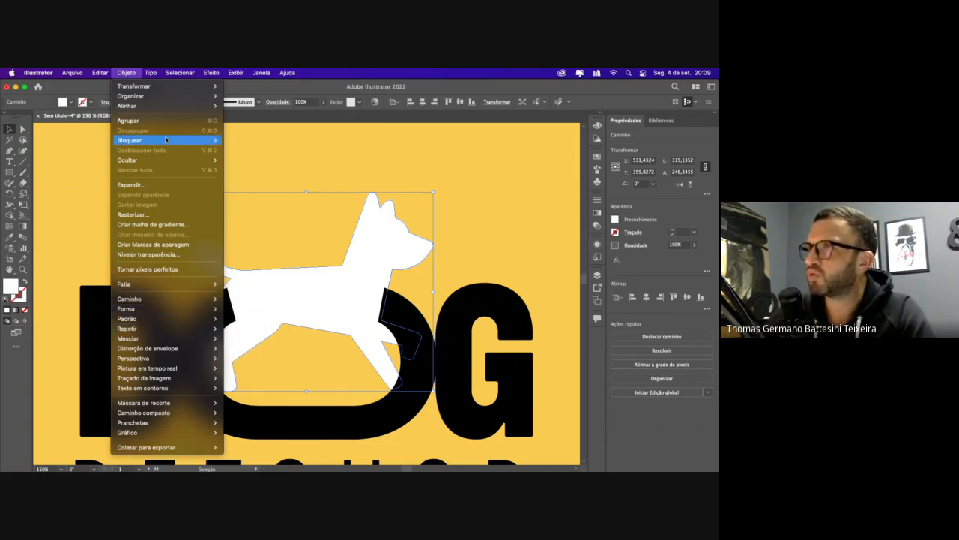
mouse_move(104, 72)
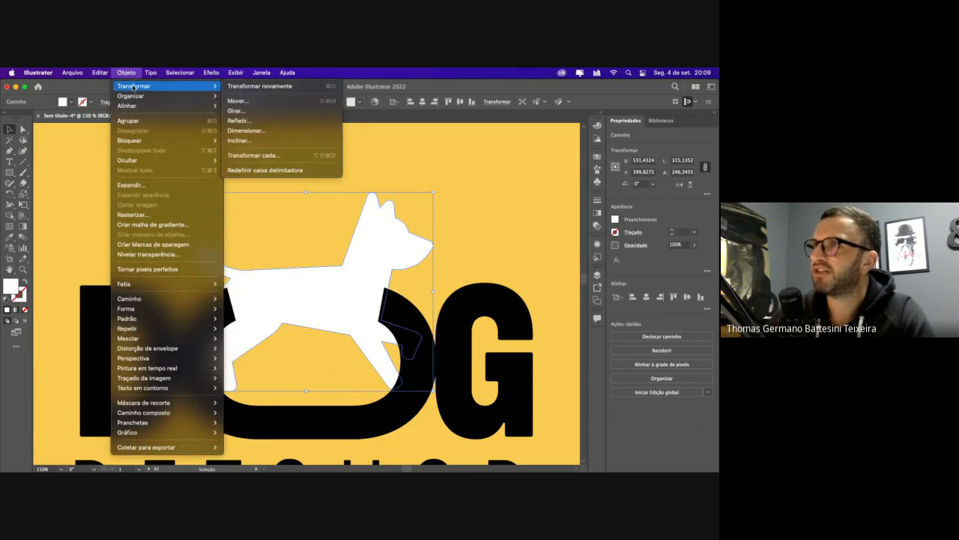
mouse_move(131, 96)
click(257, 98)
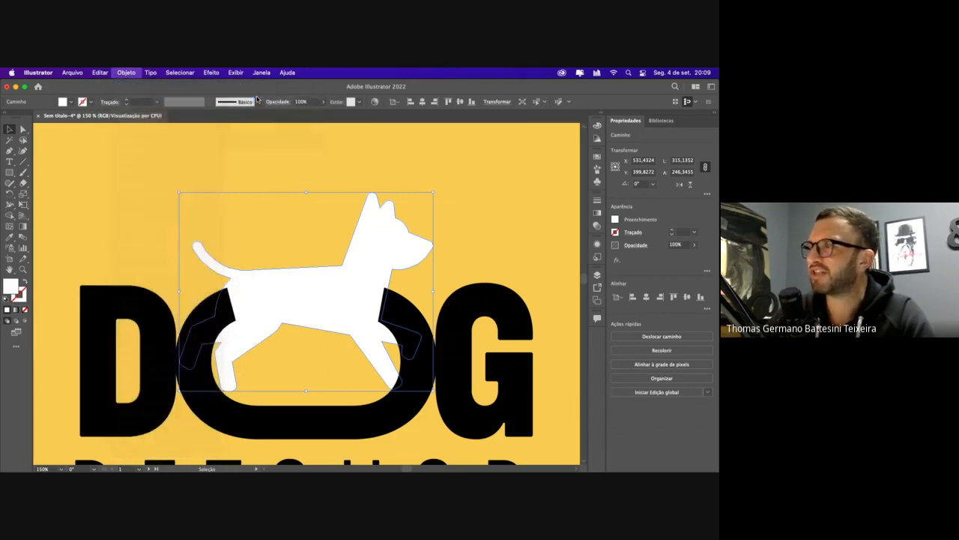
click(317, 240)
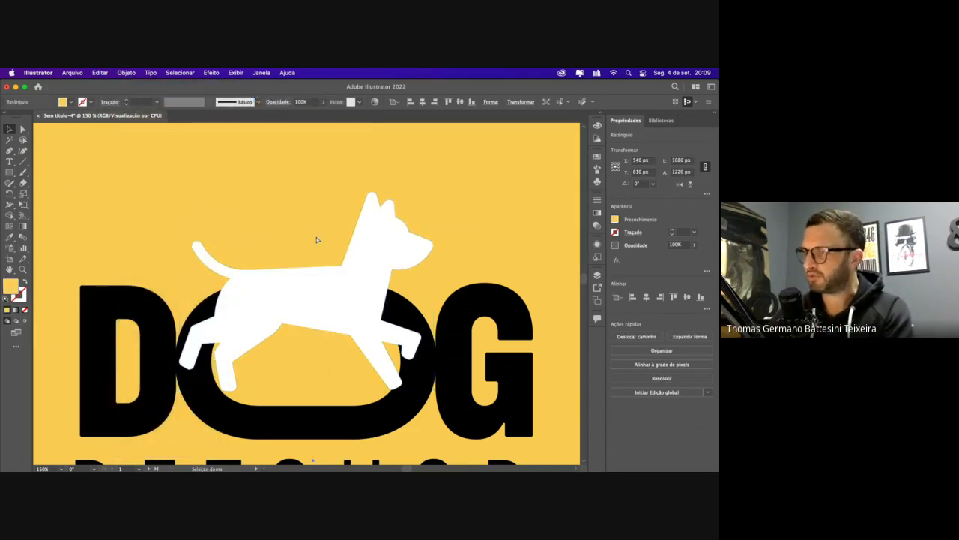
Select all the logo pieces with the Instagram handle, excluding the yellow background, and move them horizontally to about X 365 px
key(super+0)
click(302, 239)
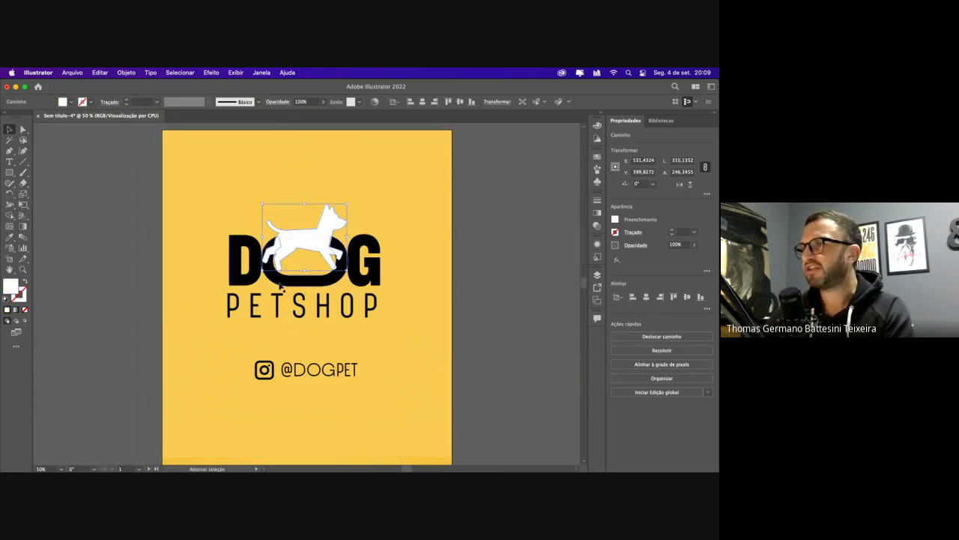
shift+click(280, 281)
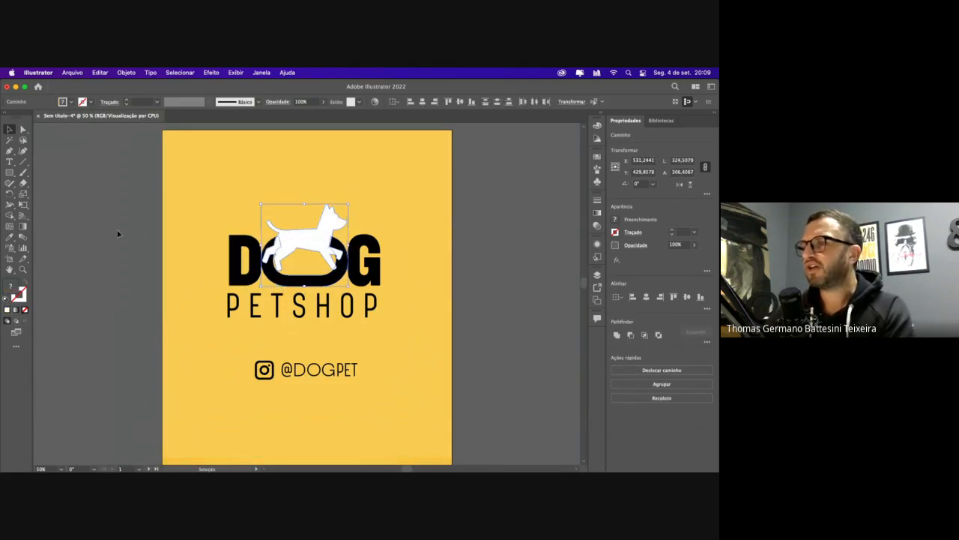
drag(137, 200, 390, 324)
scroll(245, 281, right, 1)
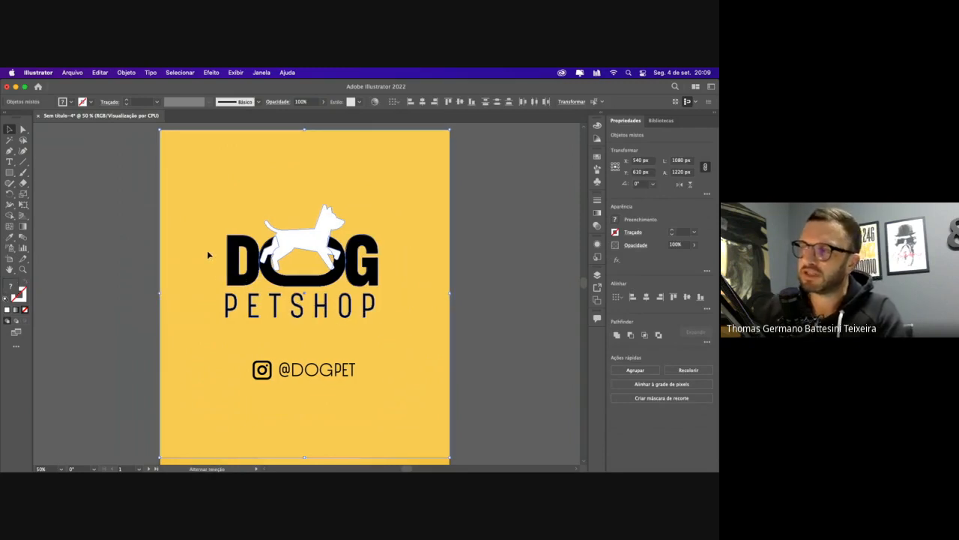
shift+click(208, 254)
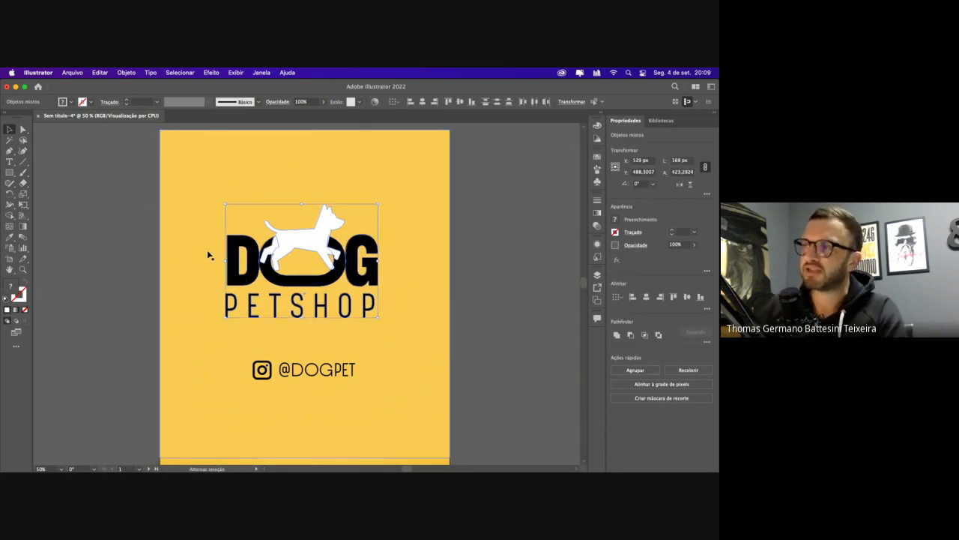
shift+click(289, 373)
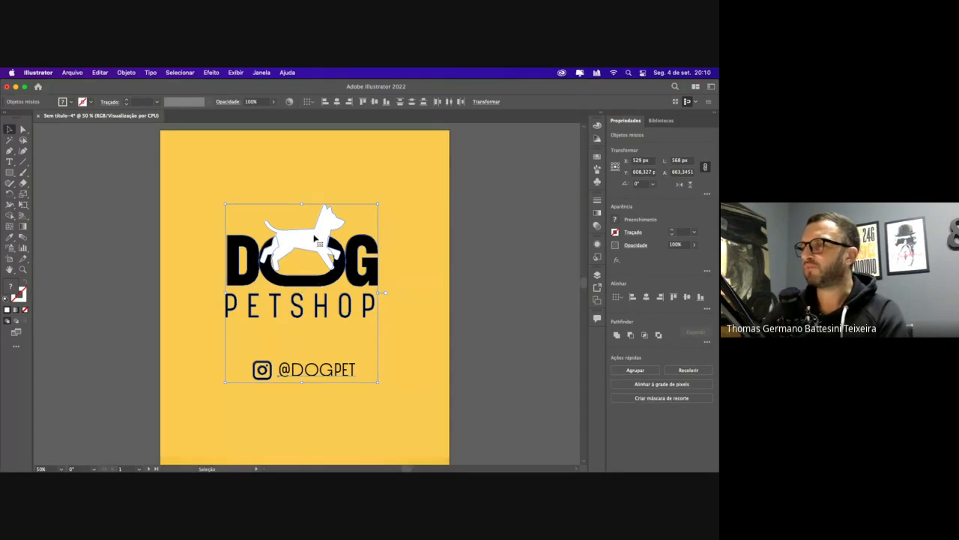
drag(318, 240, 271, 239)
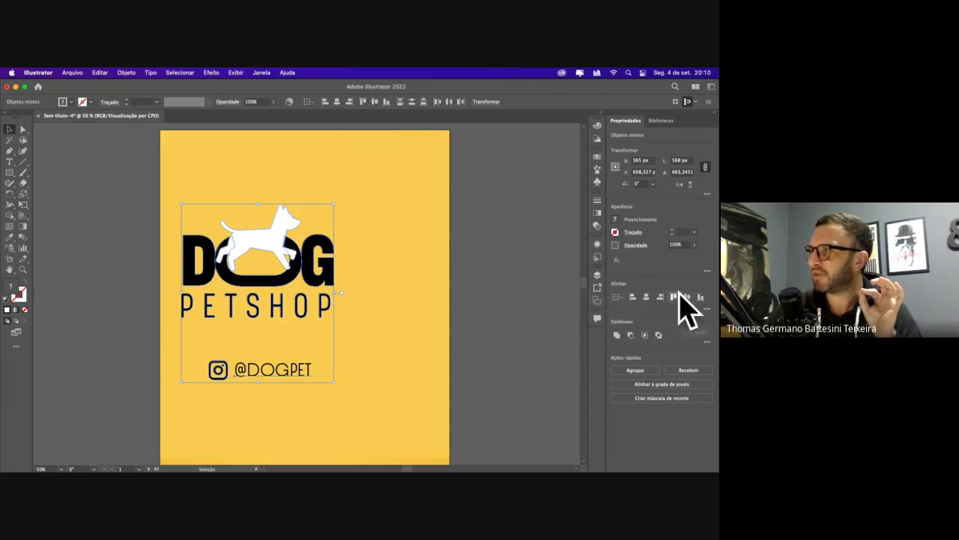
Display the Align options and place them beside the yellow artboard
click(260, 73)
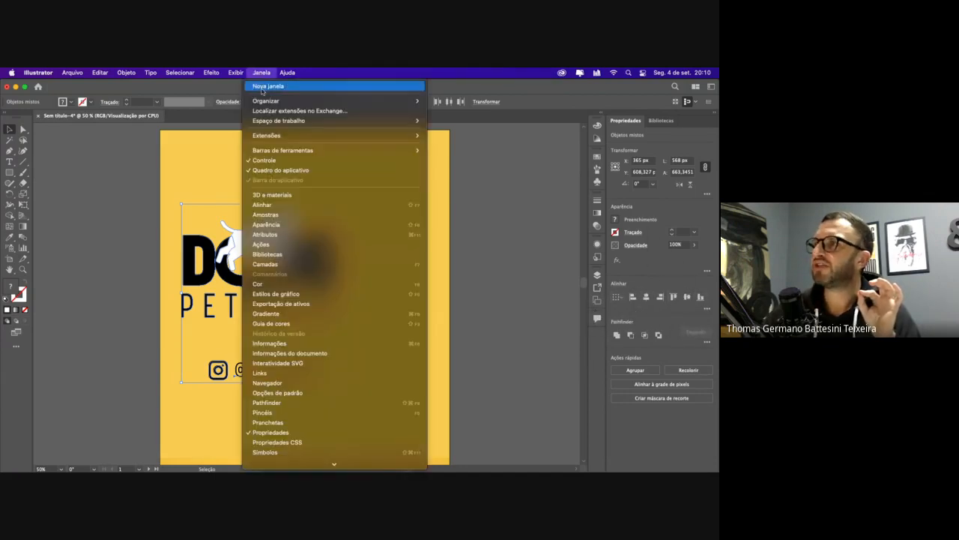
click(295, 204)
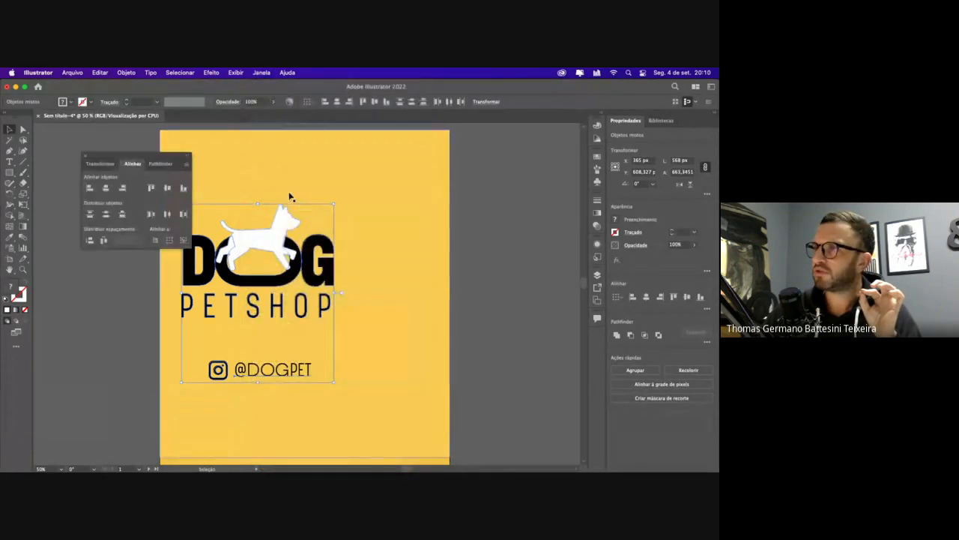
drag(168, 157, 554, 191)
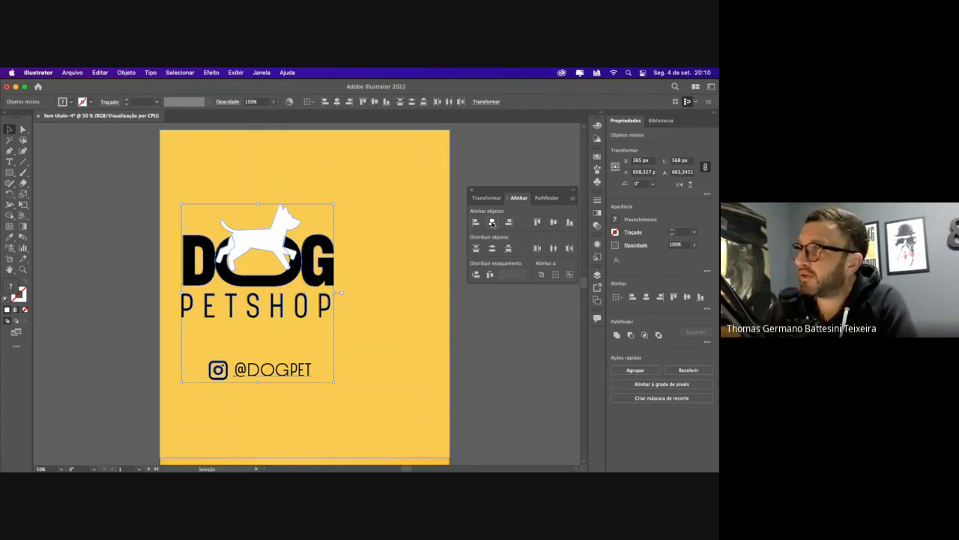
Try centring the separate logo pieces and the Instagram handle horizontally, and undo the alignment
click(493, 223)
click(104, 209)
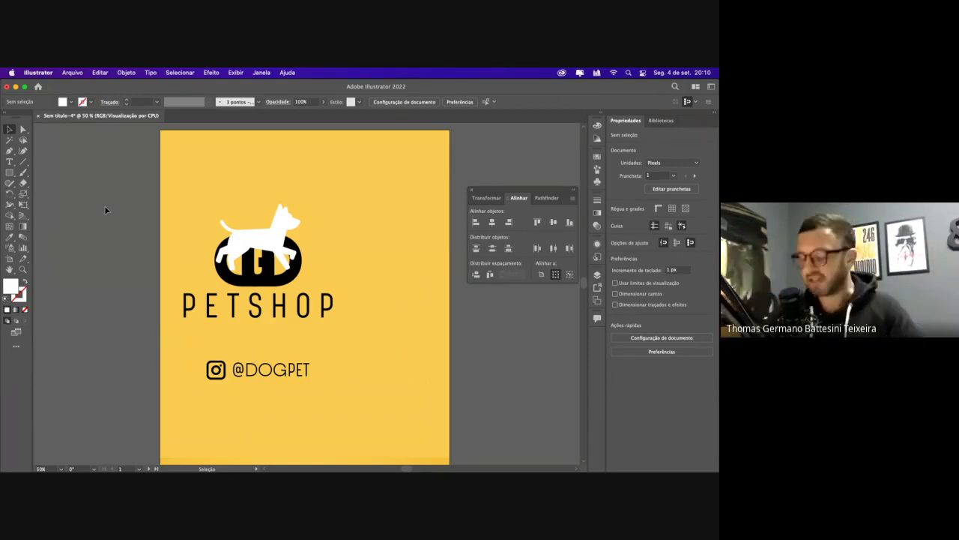
scroll(105, 209, down, 1)
key(super+z)
Group the white dog, the DOG letters and the PETSHOP text, excluding the yellow background
drag(118, 180, 357, 321)
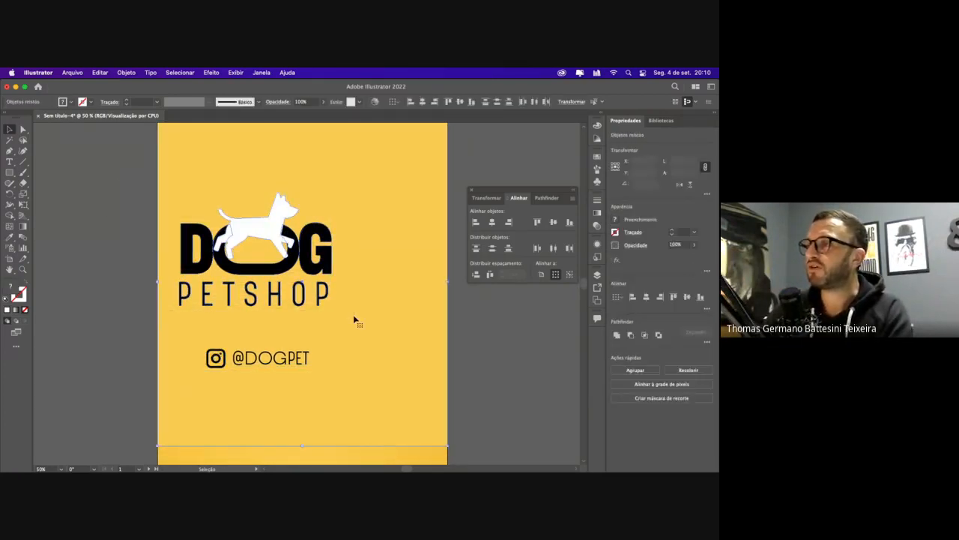
shift+click(244, 190)
right_click(264, 230)
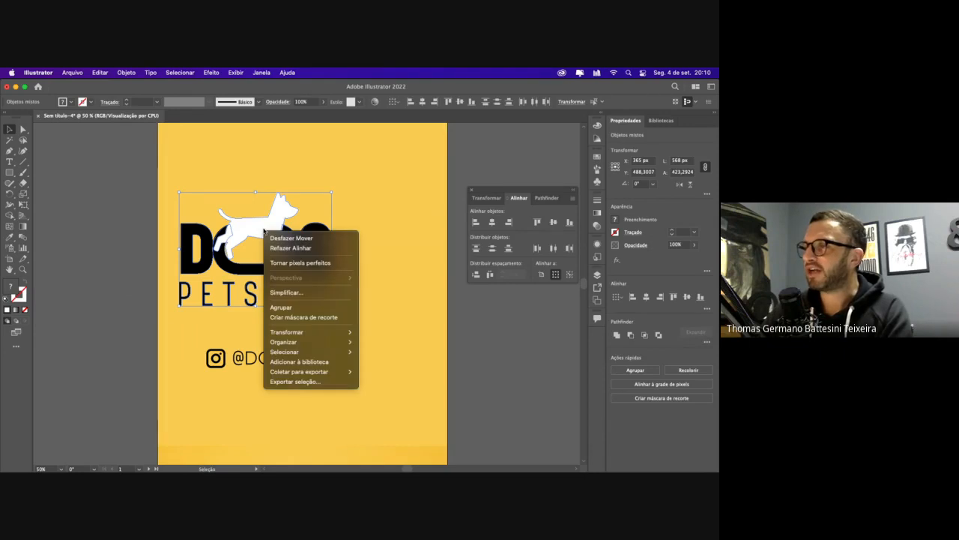
click(283, 307)
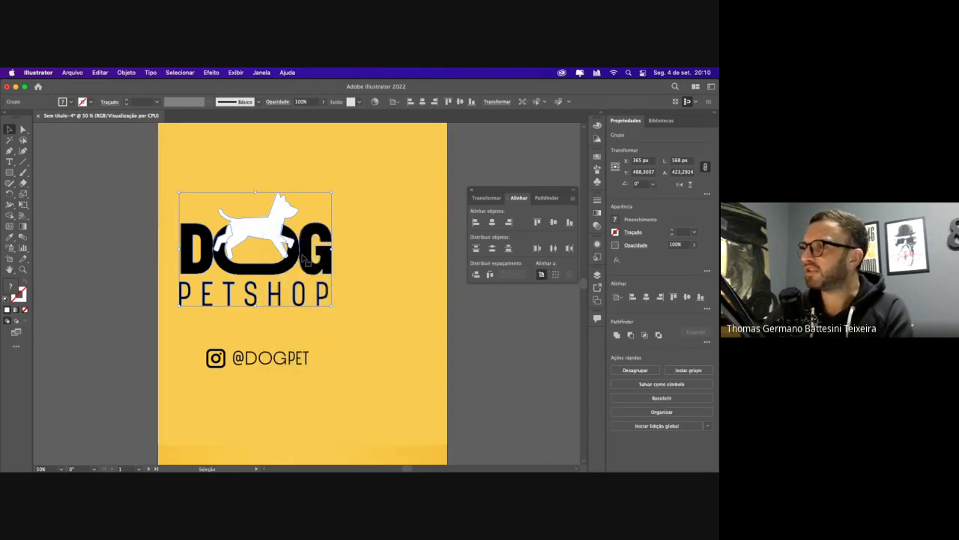
Centre the grouped logo horizontally relative to the artboard
drag(304, 256, 314, 257)
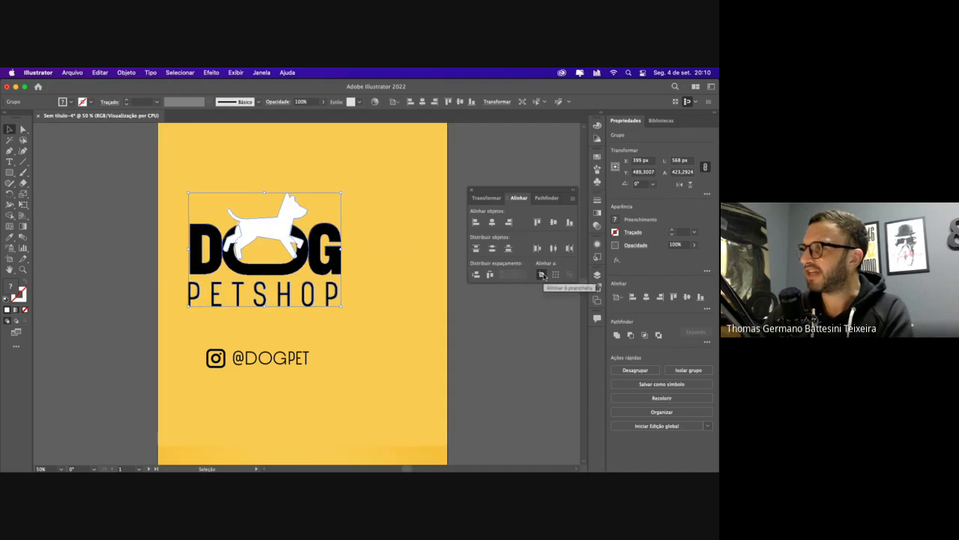
click(541, 275)
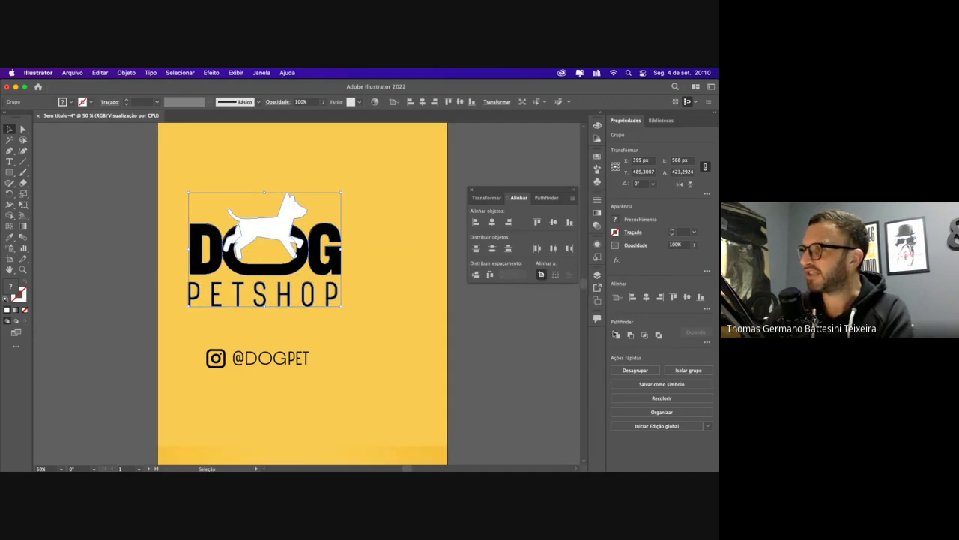
click(493, 223)
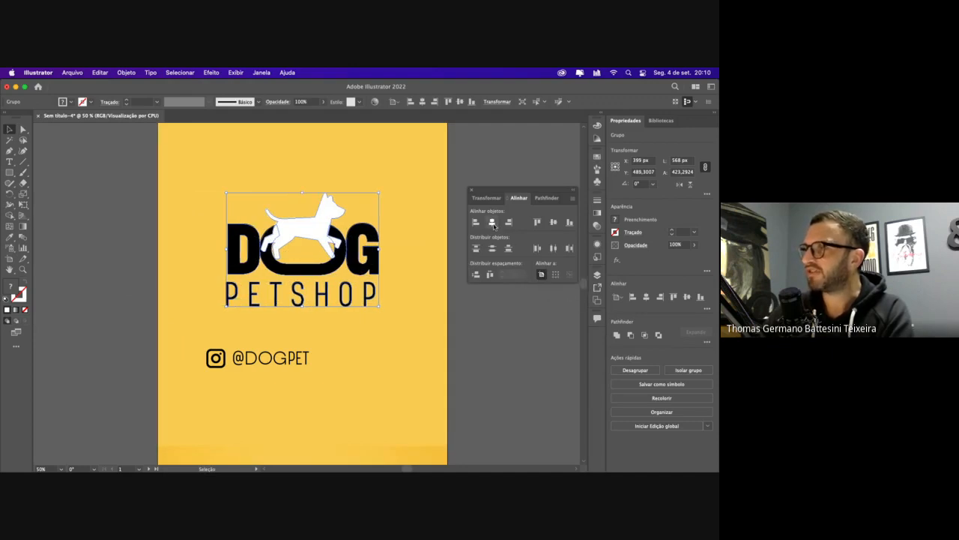
Centre the Instagram icon and handle on the artboard horizontally and vertically, scaling them down to about 328 px wide
click(287, 360)
click(492, 223)
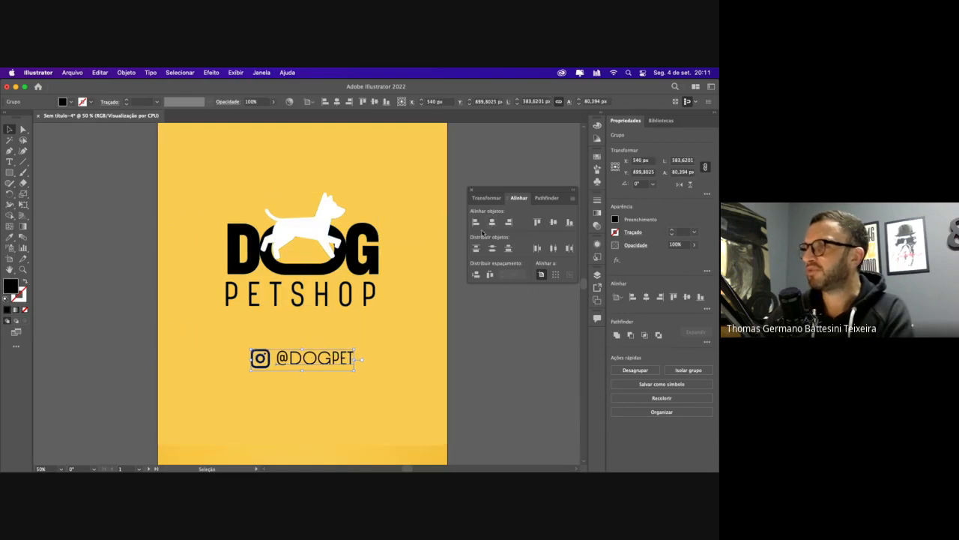
drag(353, 347, 350, 349)
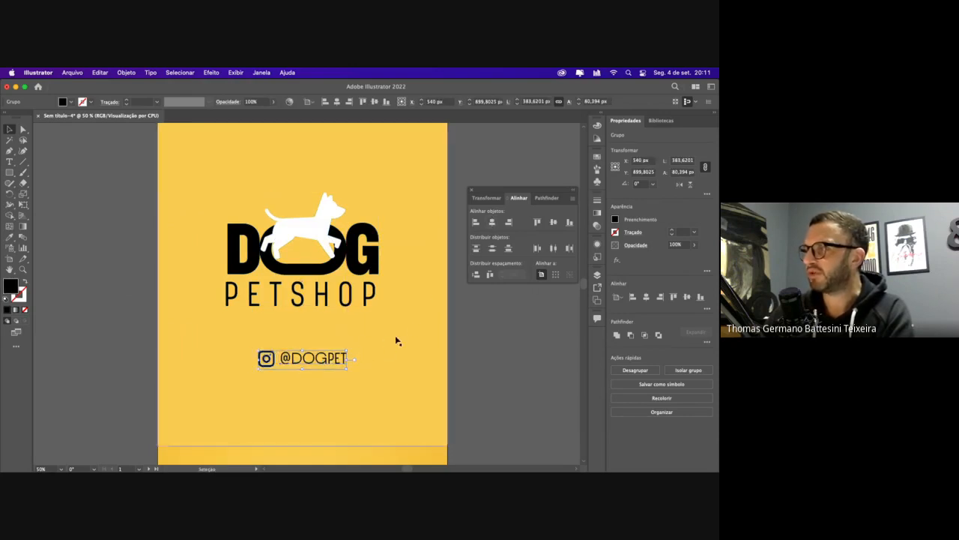
click(553, 223)
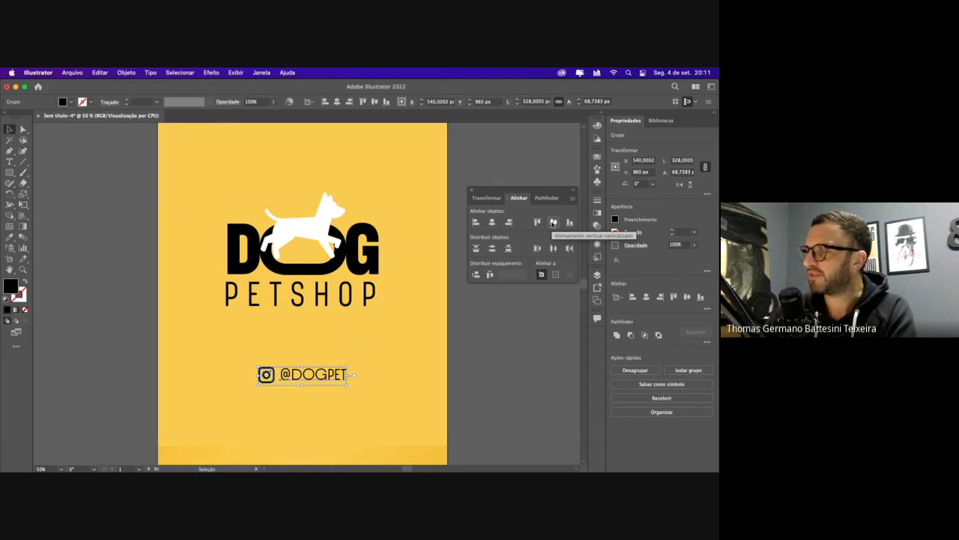
Copy the white dog out of the logo group and paste it between the Instagram handle and the dog photo
click(418, 296)
key(super+minus)
key(super+minus)
key(super+minus)
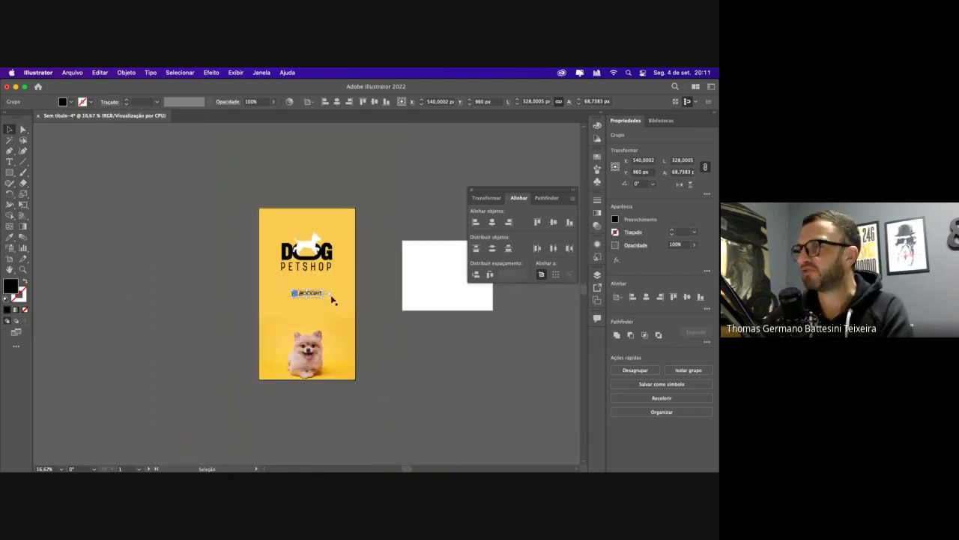
key(z)
drag(401, 394, 421, 404)
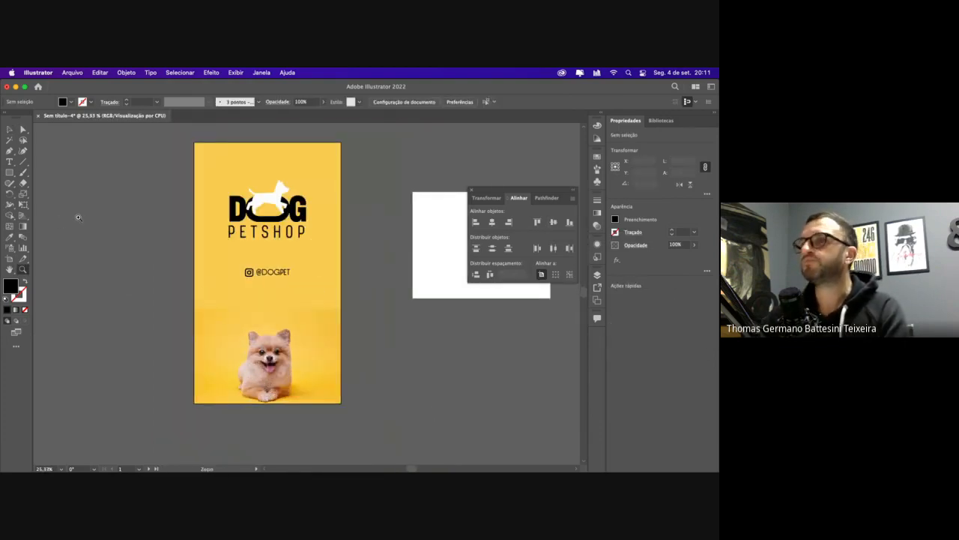
click(9, 129)
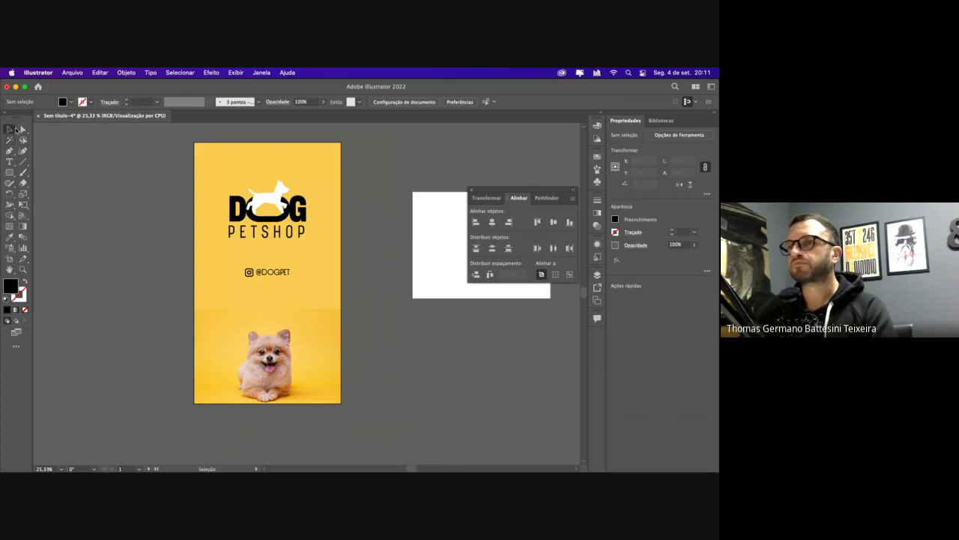
double_click(278, 200)
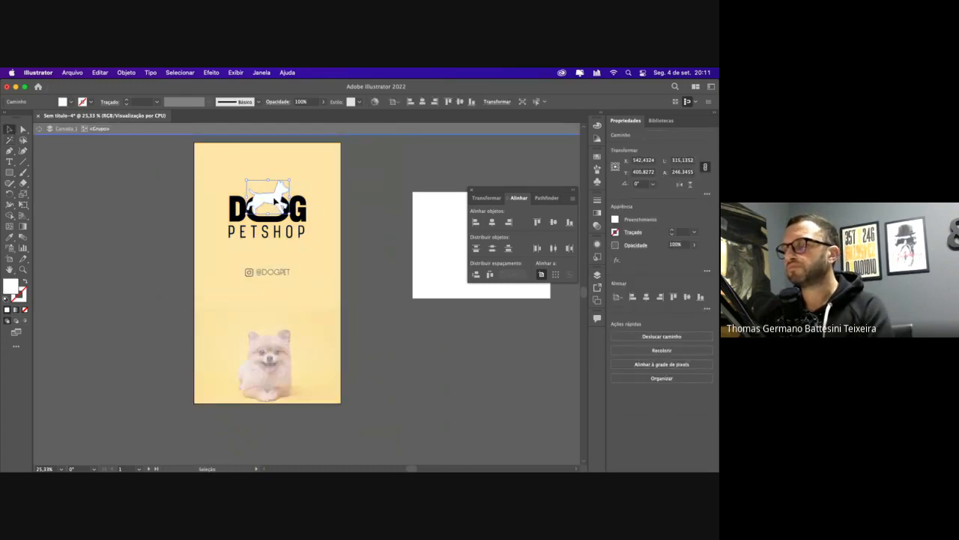
drag(278, 201, 278, 309)
key(Delete)
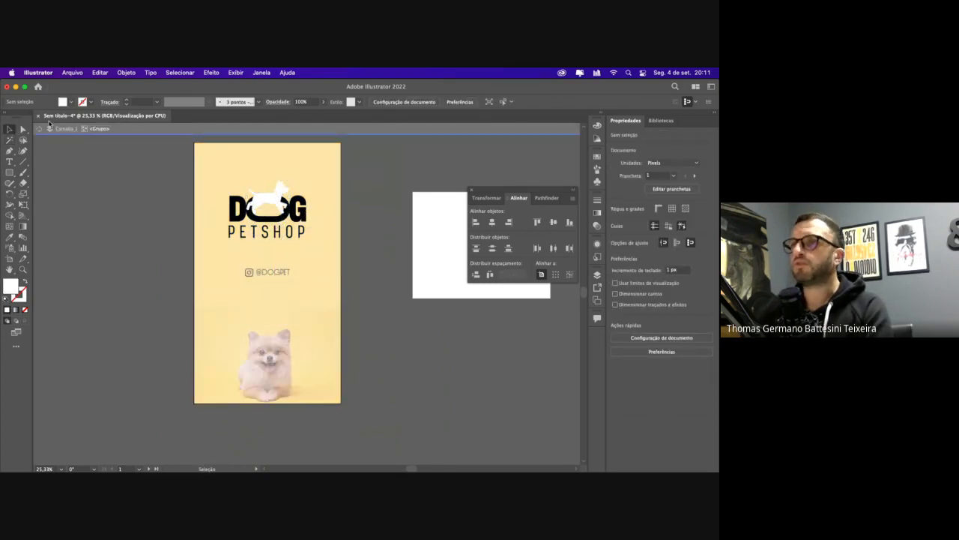
click(41, 129)
key(super+f)
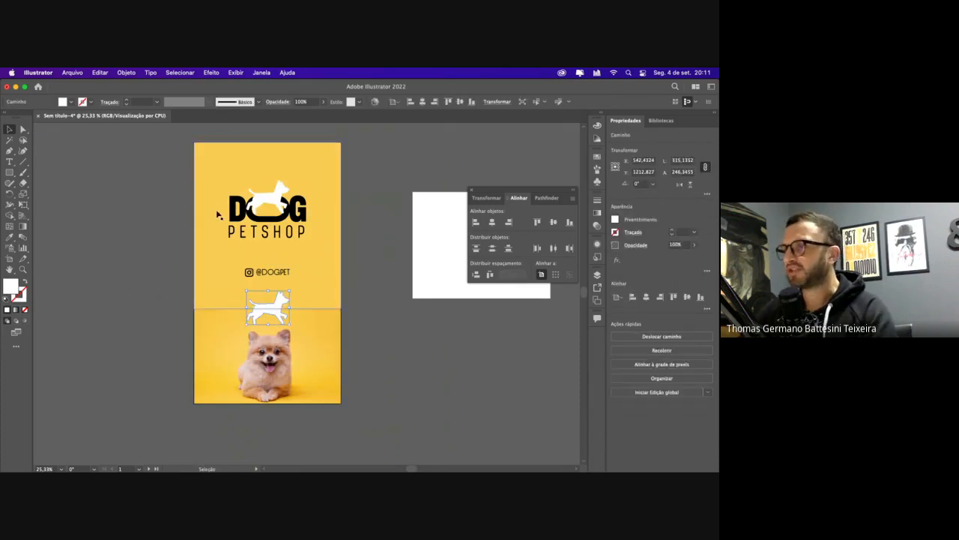
Scale the loose dog to about 175 px wide and repeat it as a row of seven across the photo's top edge
drag(290, 290, 226, 308)
key(super+d)
key(super+d)
key(super+d)
key(super+d)
key(super+d)
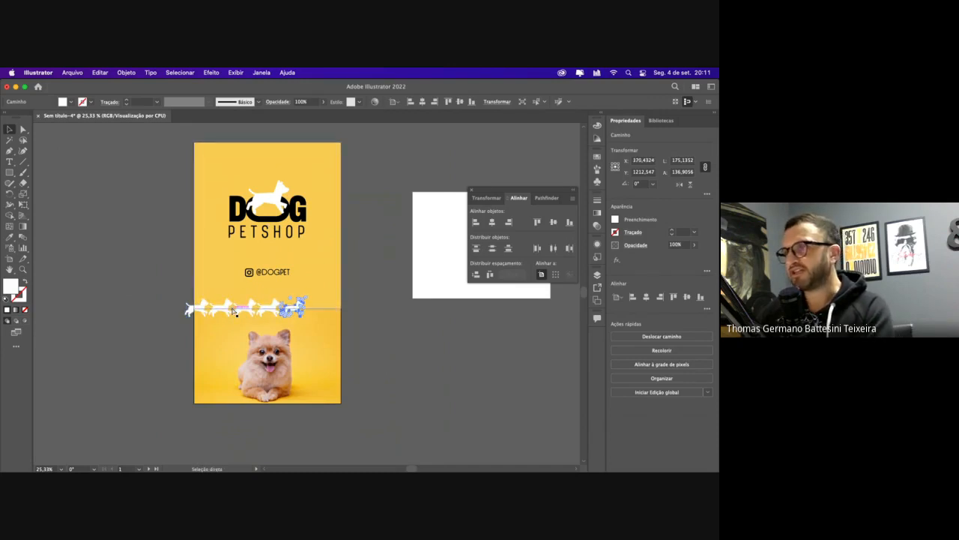
click(161, 286)
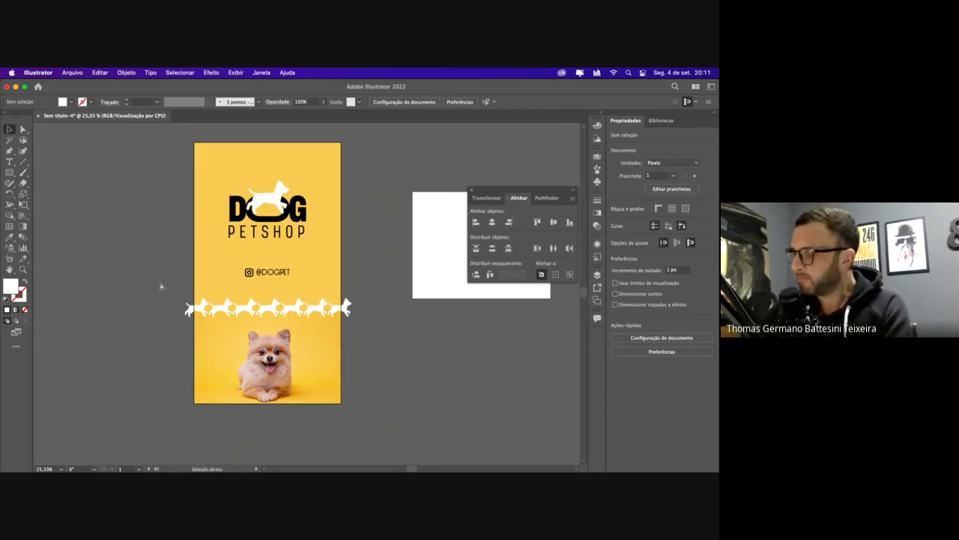
Delete the row of repeated white dogs above the photo
key(super+equal)
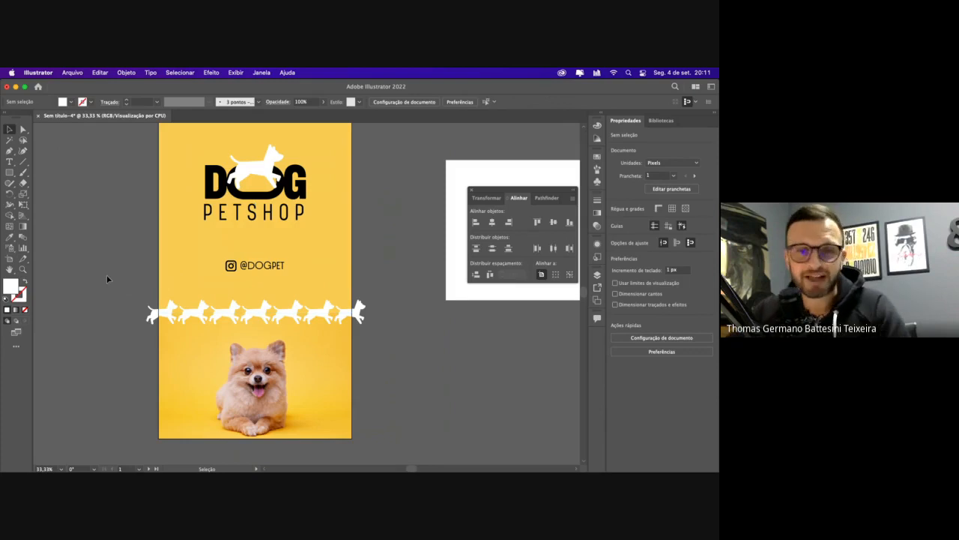
click(166, 312)
shift+click(195, 314)
shift+click(227, 316)
shift+click(254, 316)
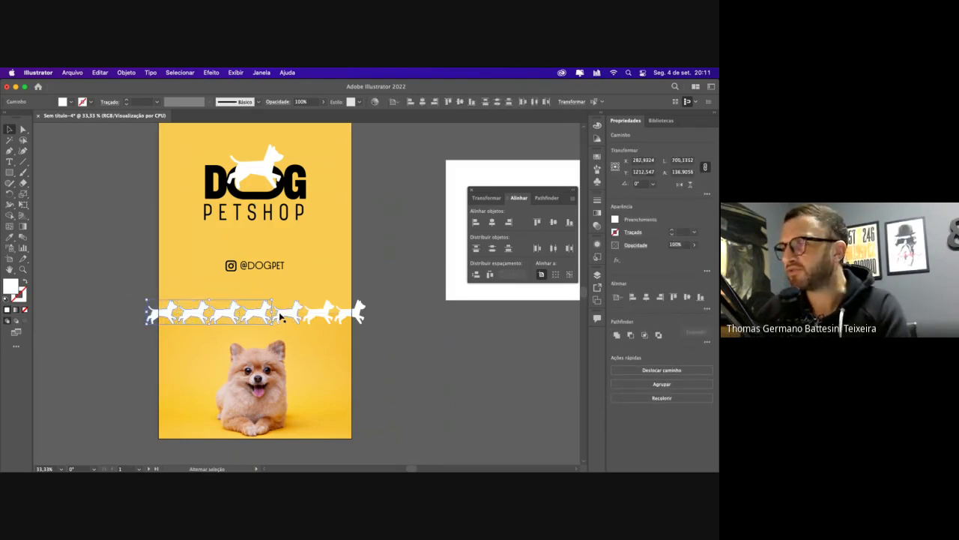
shift+click(284, 316)
shift+click(318, 316)
key(Delete)
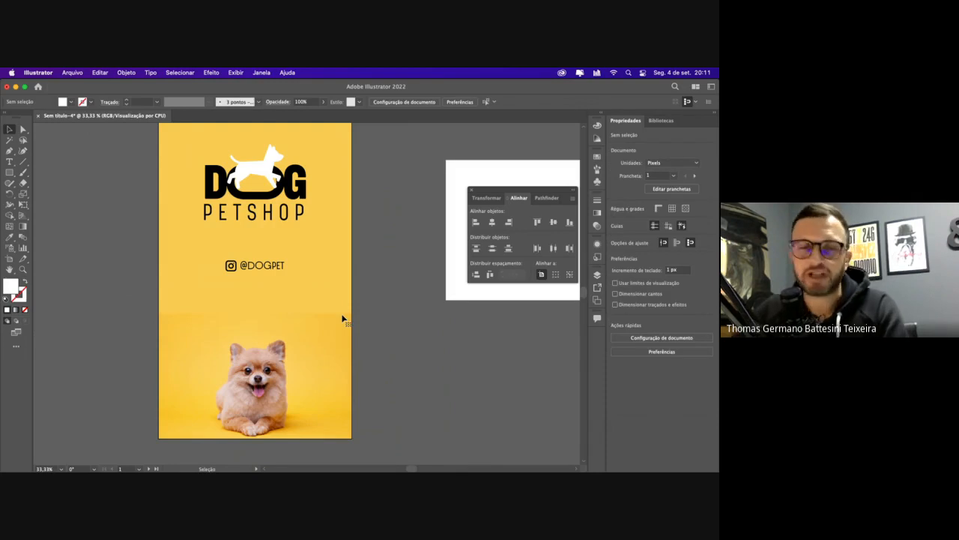
Paste the white dog, scale it to about 175 px wide and place a copy across each side edge at the photo's top border
key(a)
key(super+equal)
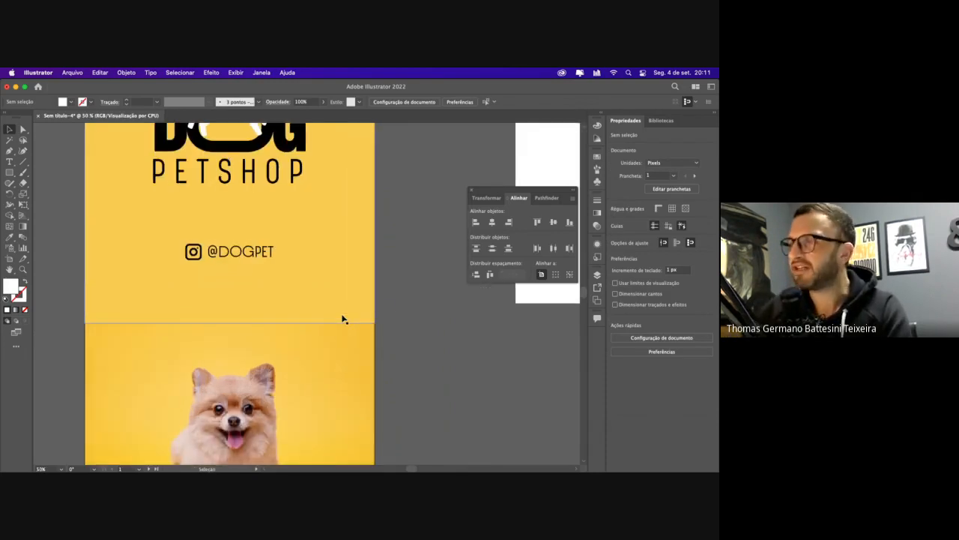
scroll(342, 319, down, 1)
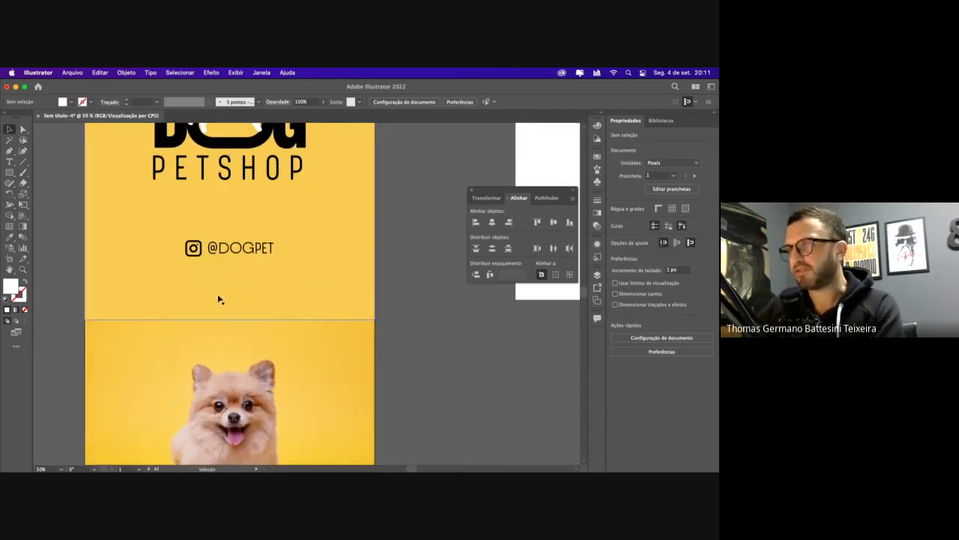
scroll(218, 299, up, 5)
key(super+v)
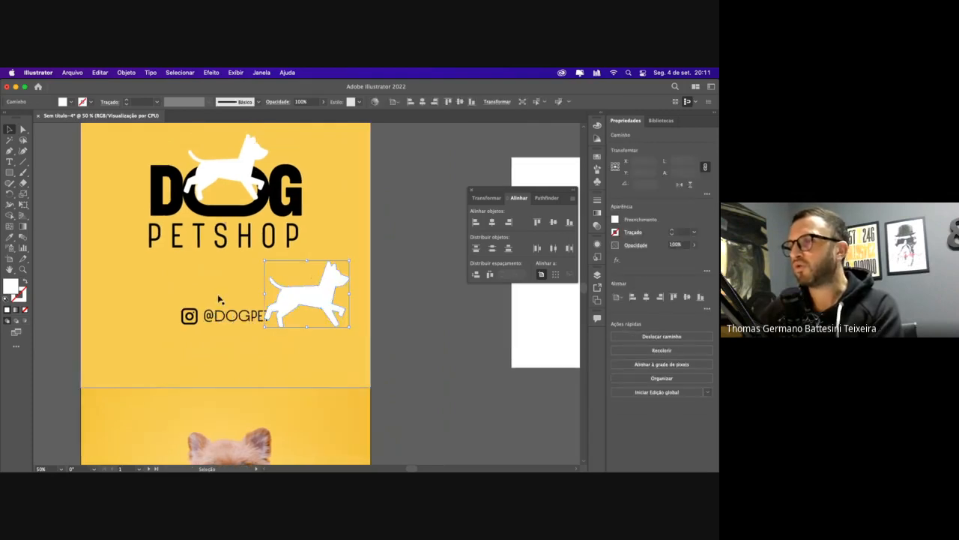
click(224, 370)
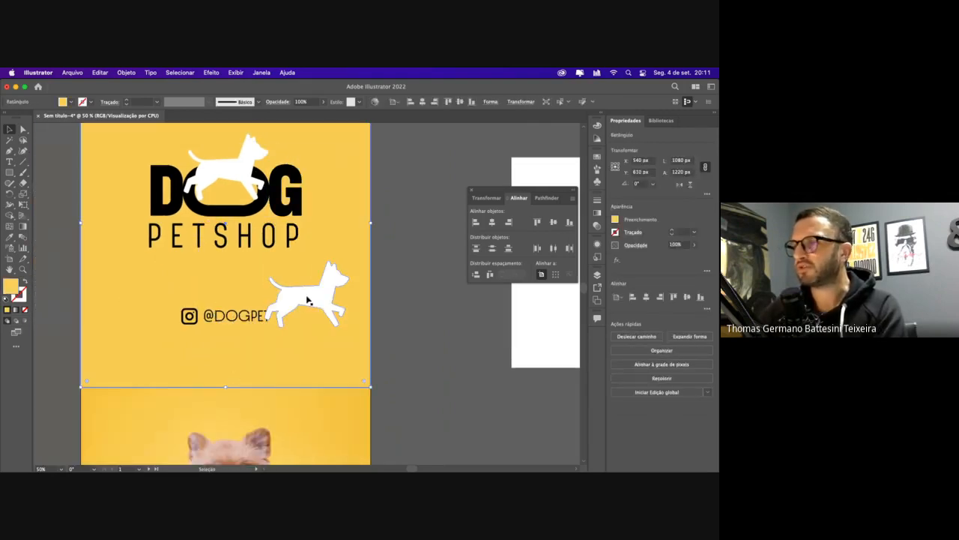
drag(308, 300, 116, 384)
drag(147, 349, 366, 388)
click(402, 356)
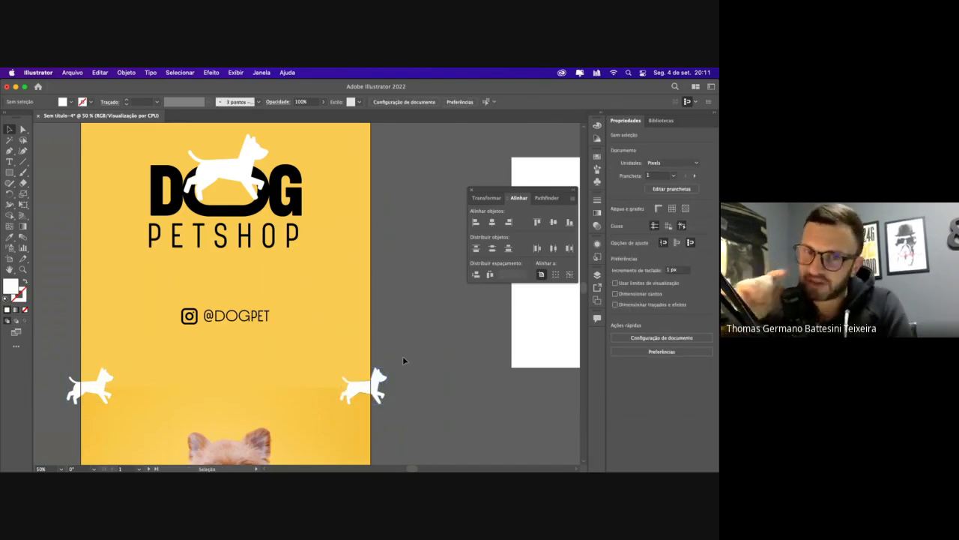
Blend the two small white dogs into a row across the artboard and deselect it
scroll(402, 356, left, 3)
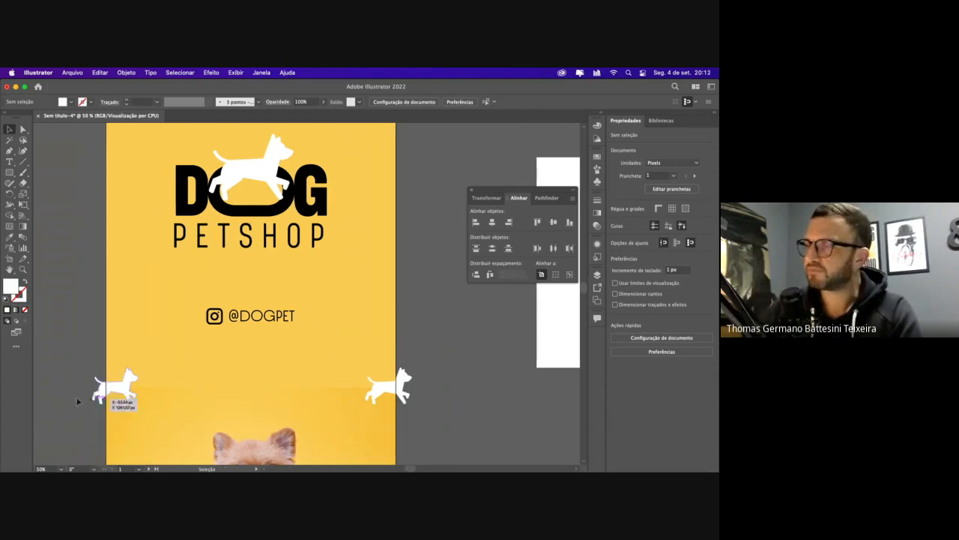
click(117, 395)
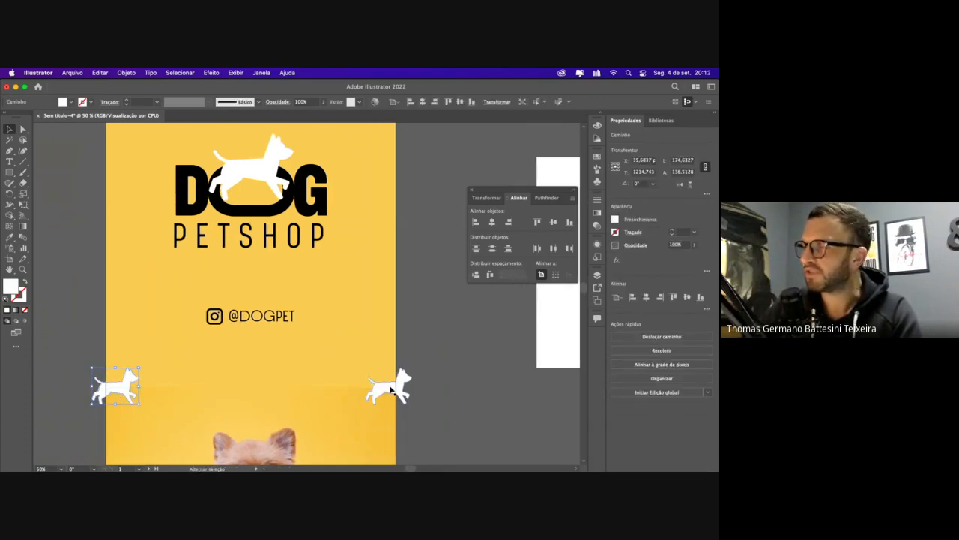
shift+click(390, 388)
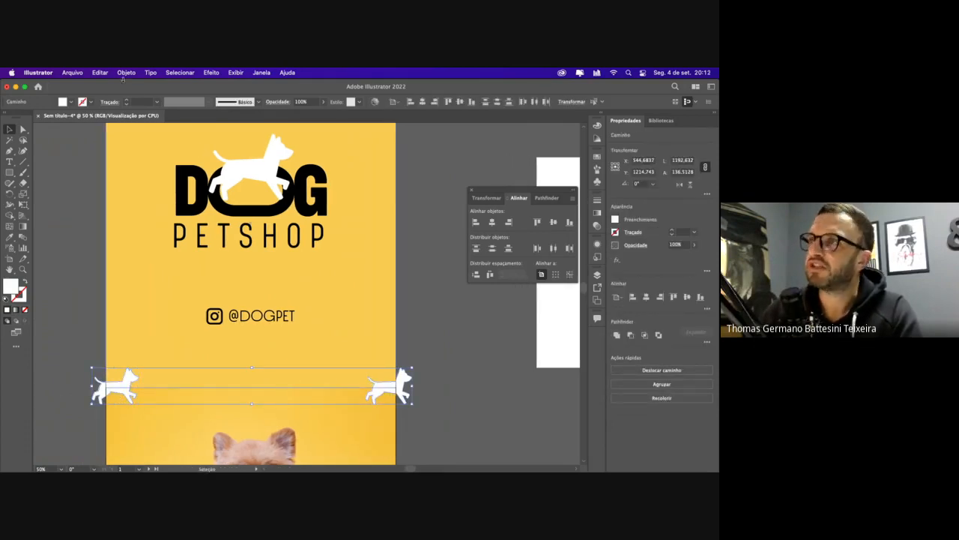
click(126, 73)
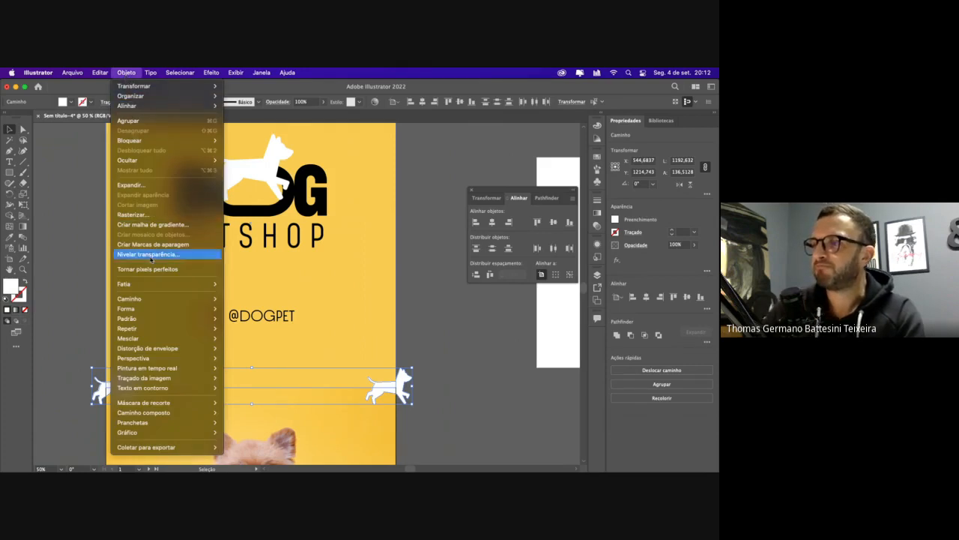
mouse_move(172, 340)
click(234, 338)
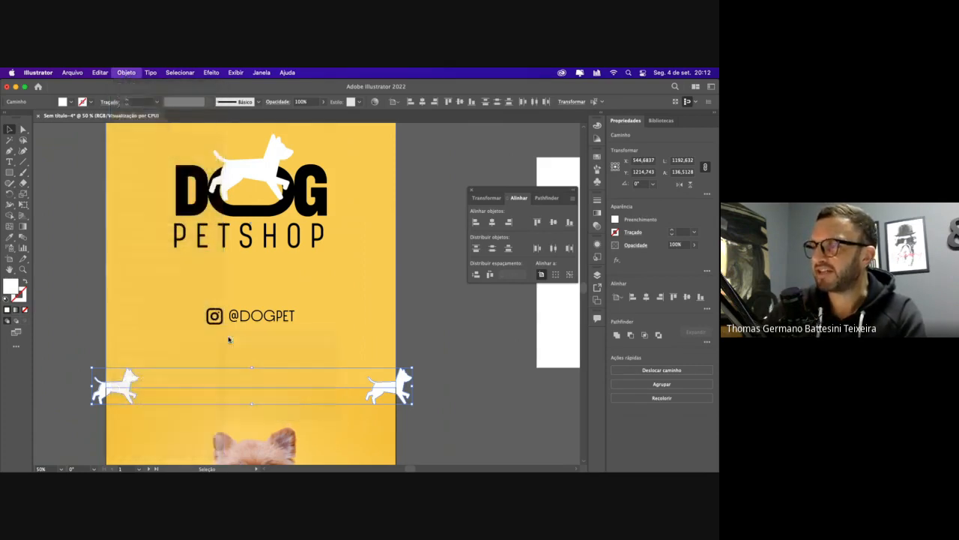
click(60, 322)
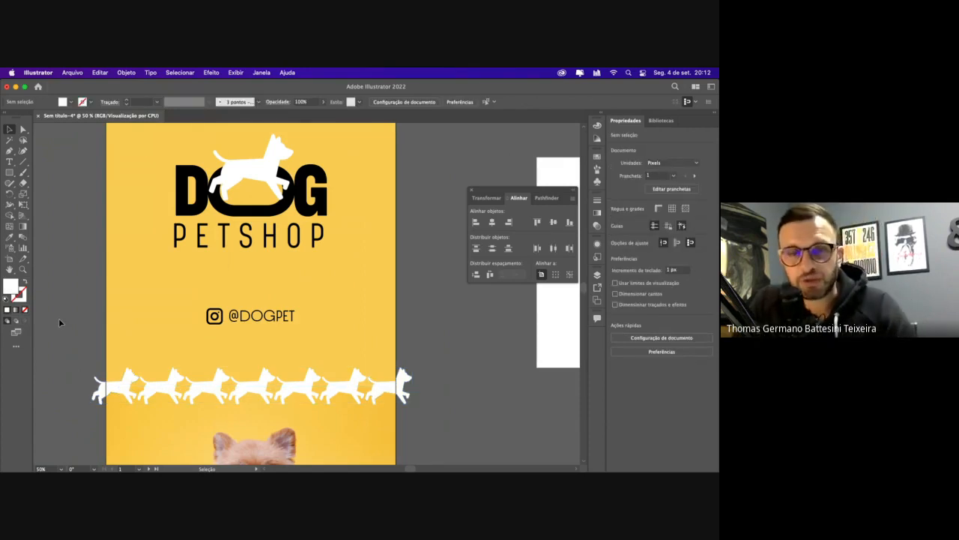
Switch the dog row's blend spacing to specified steps and try 2 and 11 intermediate dogs
click(213, 388)
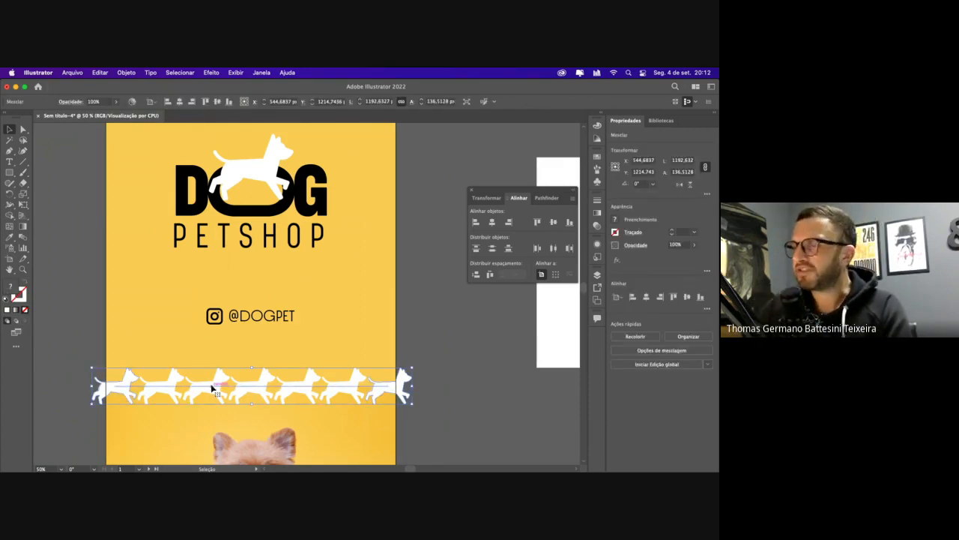
key(super+alt+b)
double_click(23, 237)
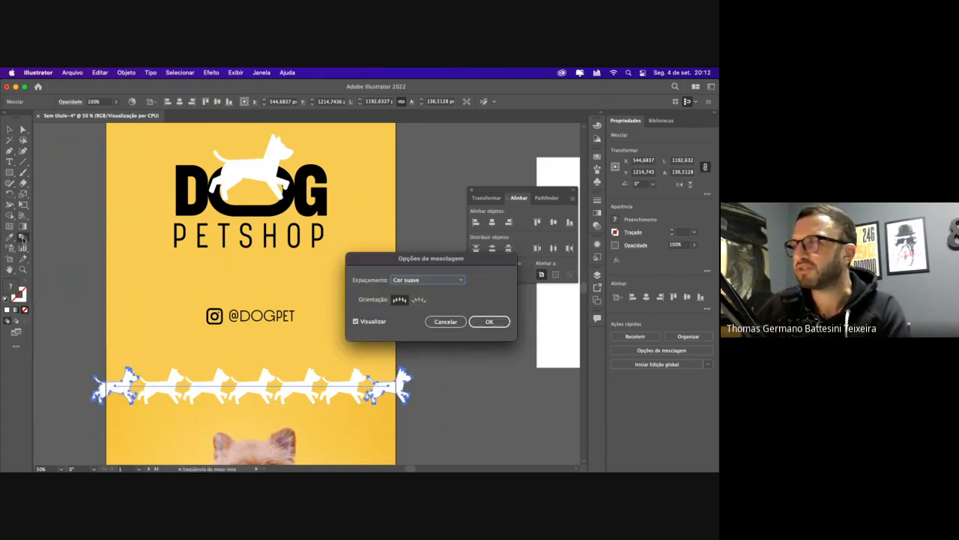
click(458, 282)
click(453, 297)
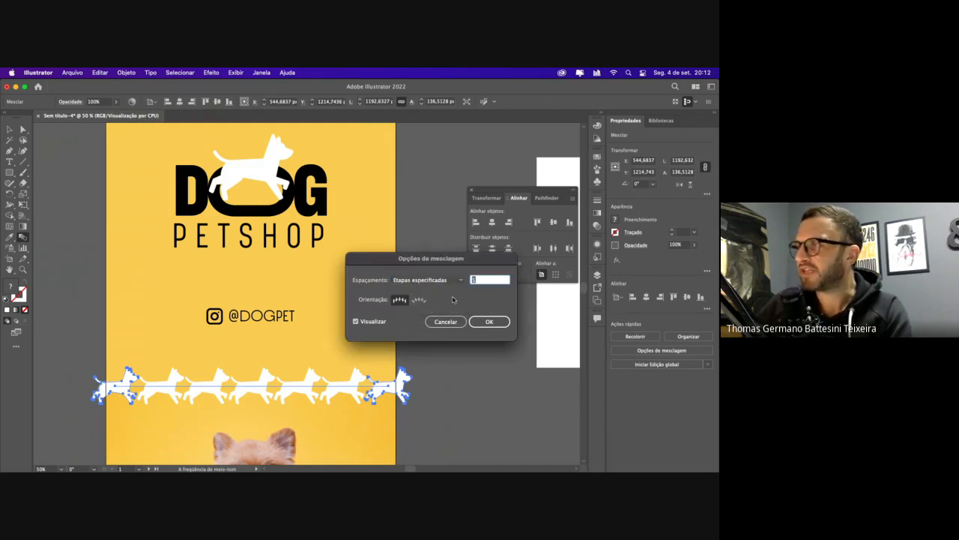
key(Down)
key(Down)
key(Down)
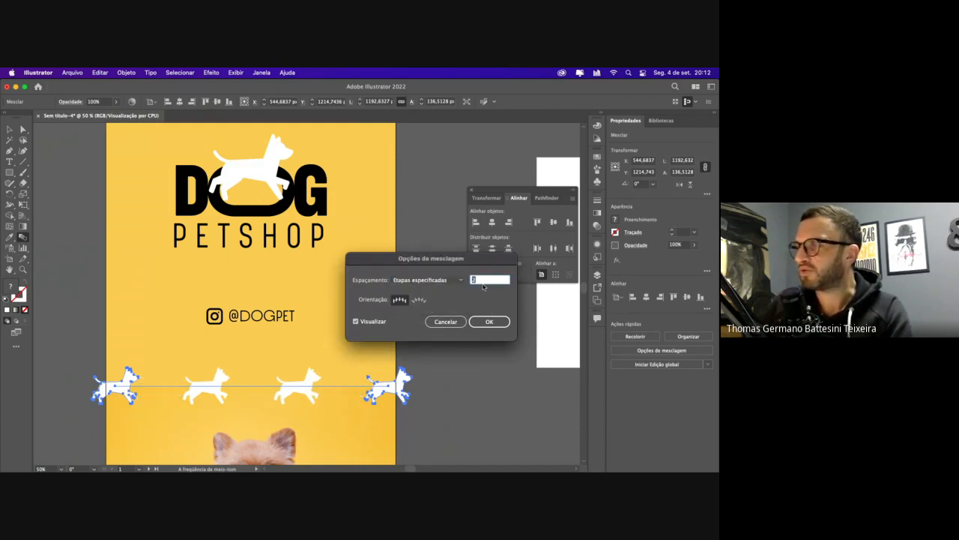
key(Up)
key(Up)
key(Up)
key(Up)
key(Up)
key(Up)
key(Up)
key(Up)
key(Up)
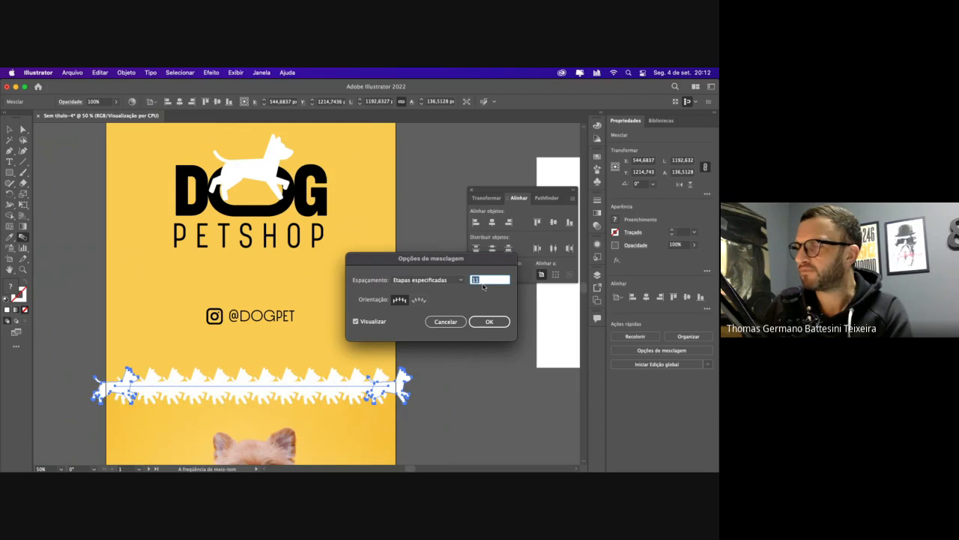
Set the dog blend to 5 specified steps with align-to-path orientation and apply the blend options
key(Down)
key(Down)
key(Down)
key(Down)
key(Down)
key(Down)
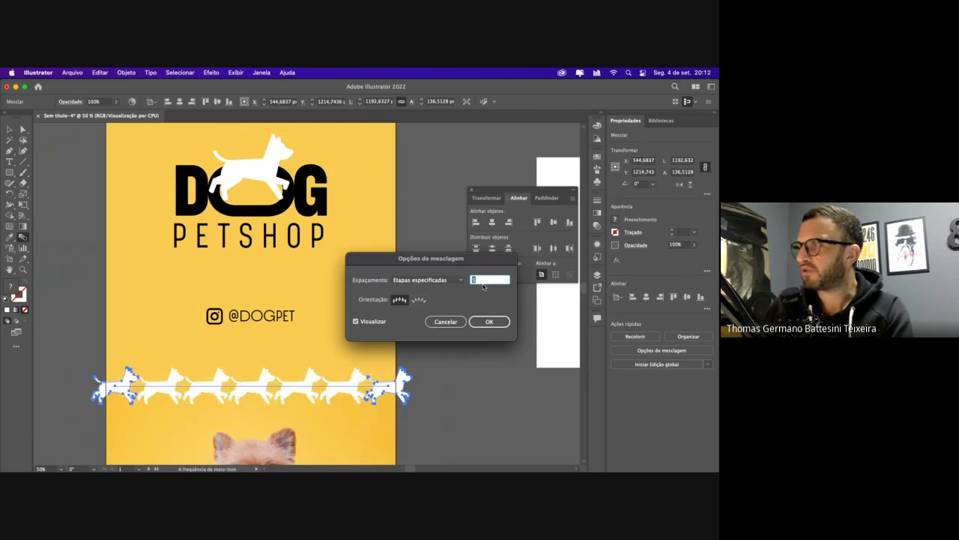
click(419, 299)
click(486, 322)
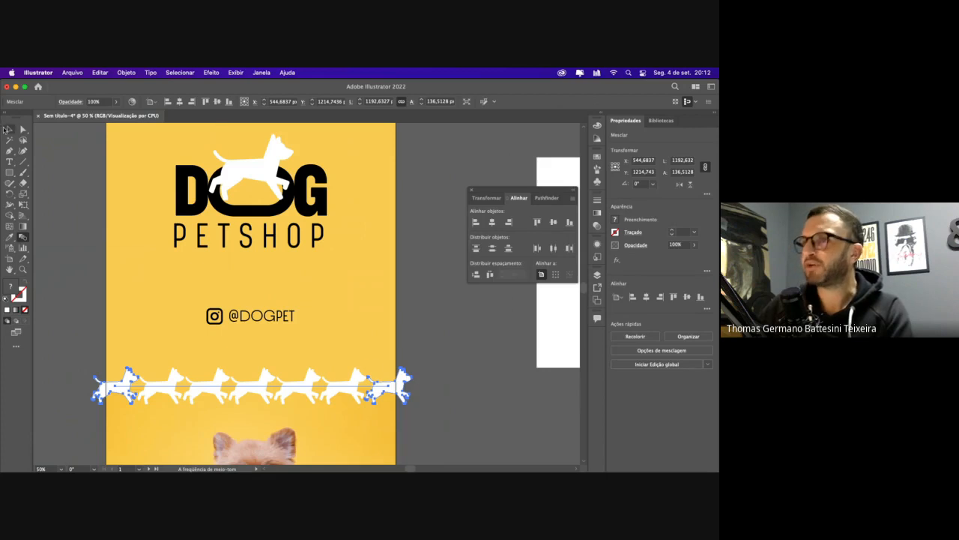
Try to move the blend's last dog at the artboard's right edge, undo it and leave isolation mode
click(9, 129)
drag(406, 390, 316, 259)
double_click(406, 384)
key(super+z)
key(super+z)
key(super+z)
key(super+z)
key(v)
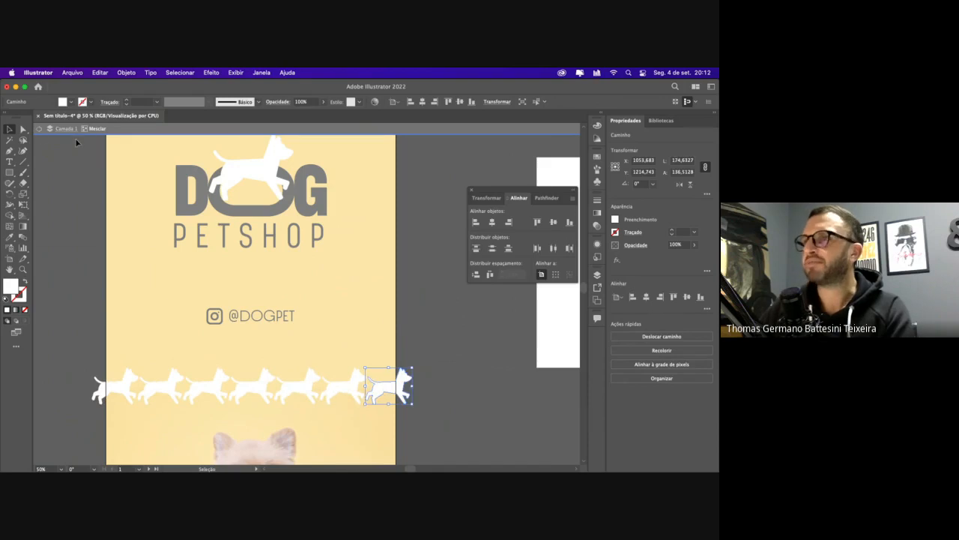
click(40, 129)
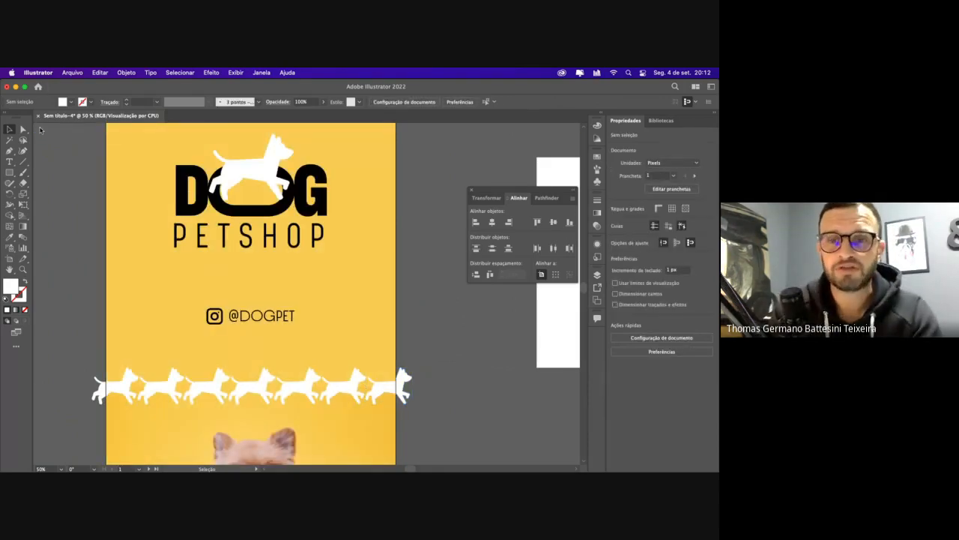
Undo the blend of the two small dogs and delete the dog at the artboard's right edge
key(super+z)
key(super+z)
key(super+z)
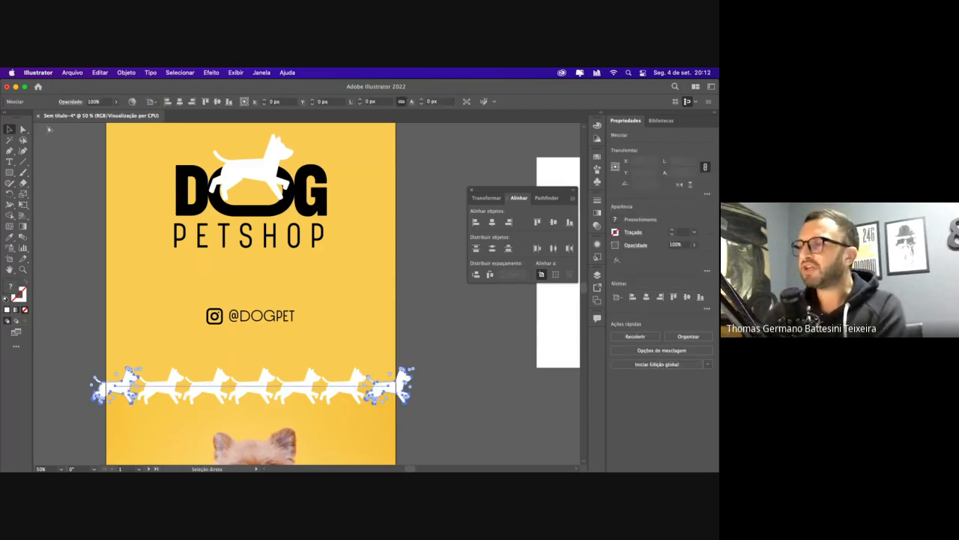
key(v)
click(464, 334)
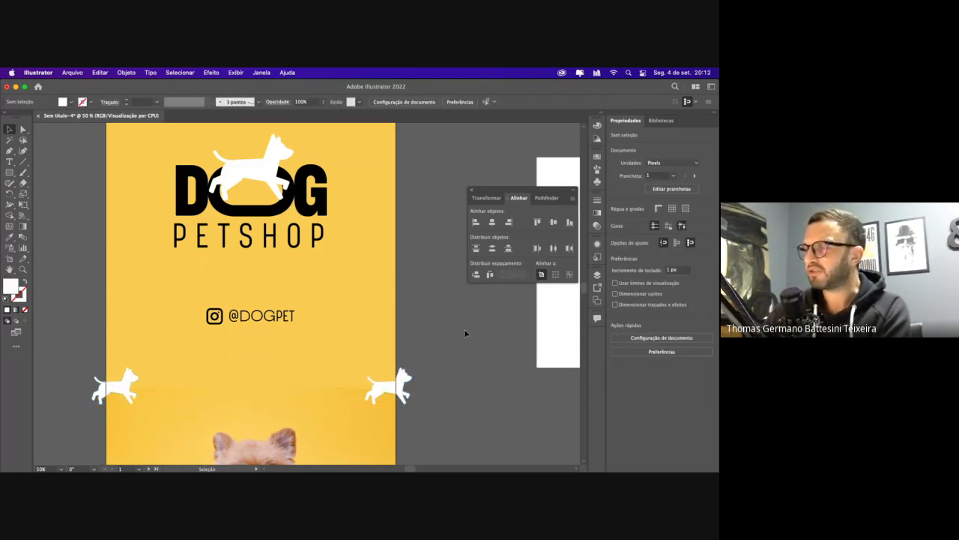
click(412, 377)
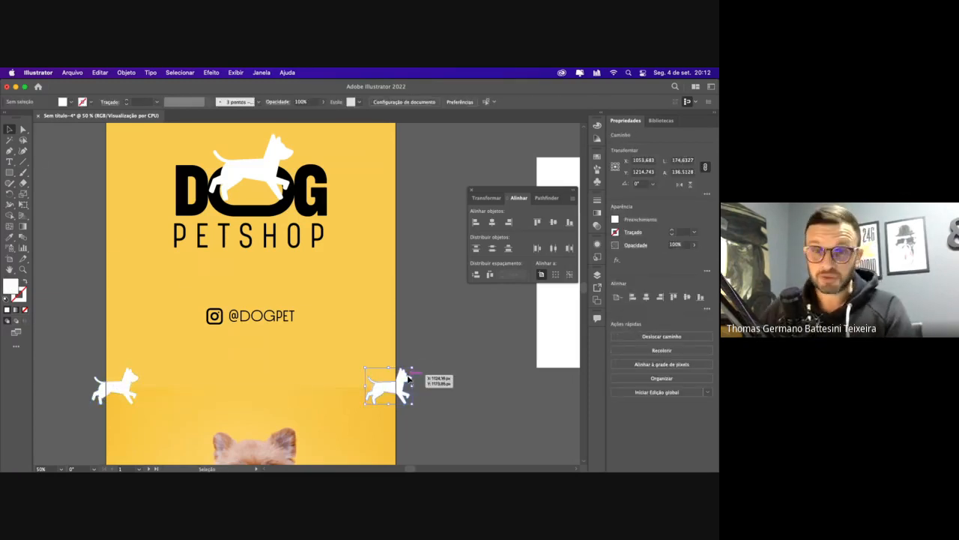
key(Delete)
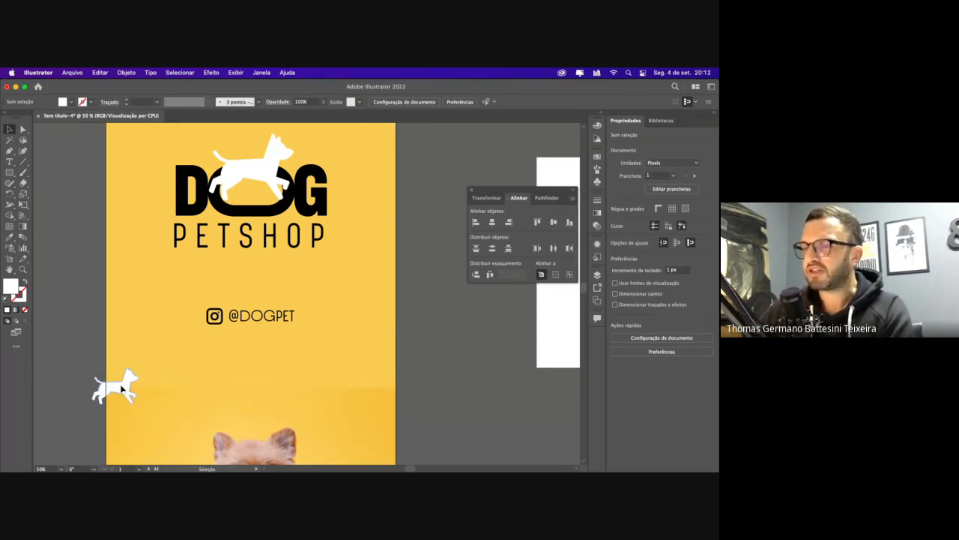
Copy the small white dog just to its right, repeat the copy into a row of seven across the artboard and deselect
drag(121, 388, 172, 387)
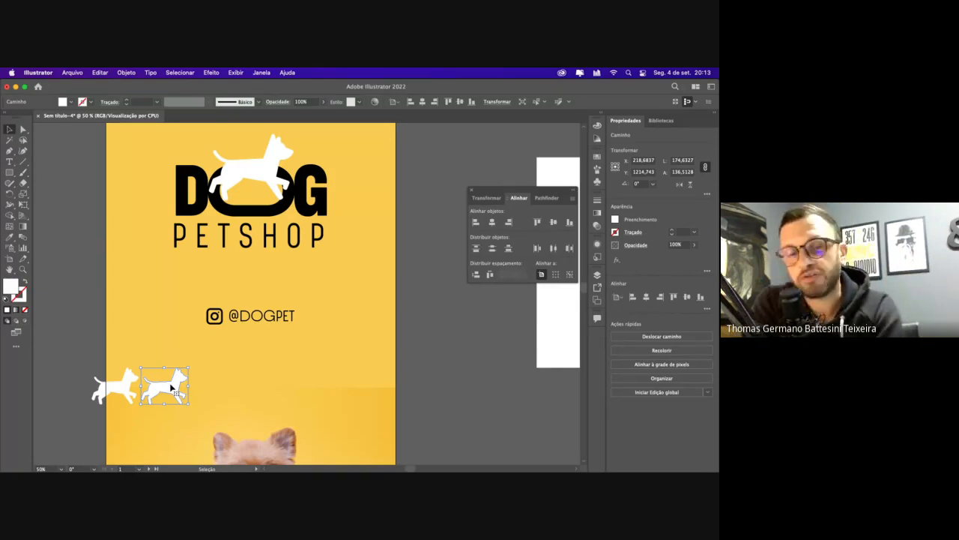
key(super+d)
key(super+d)
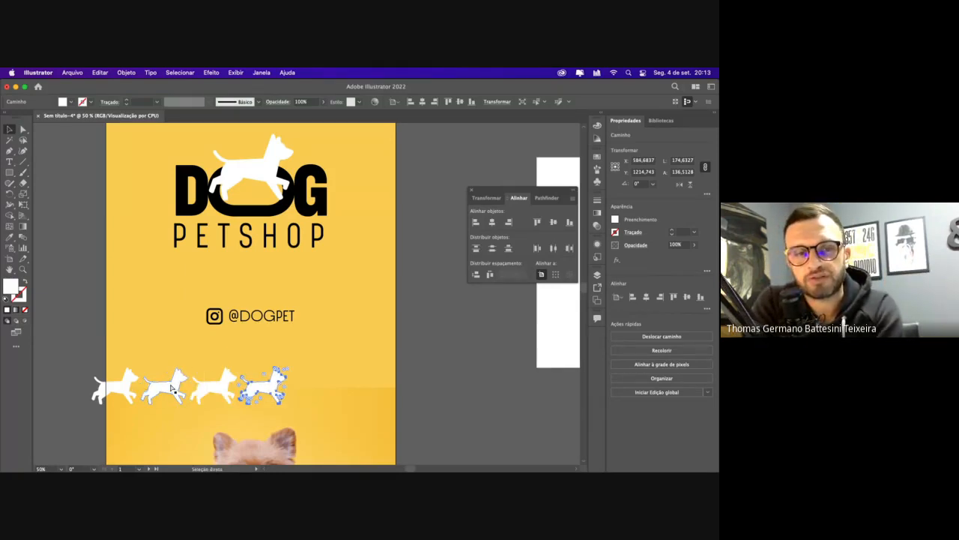
key(super+d)
key(super+d)
key(v)
key(super+d)
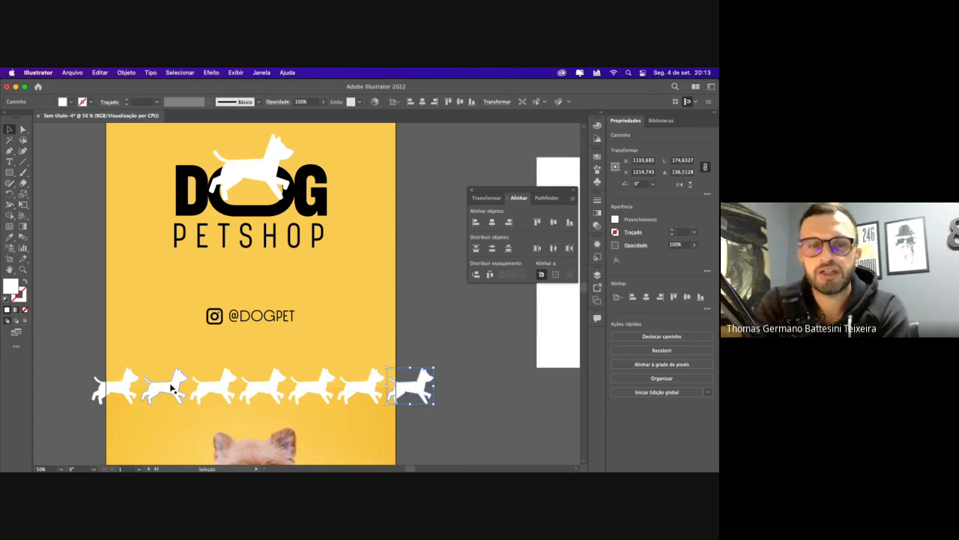
key(super+minus)
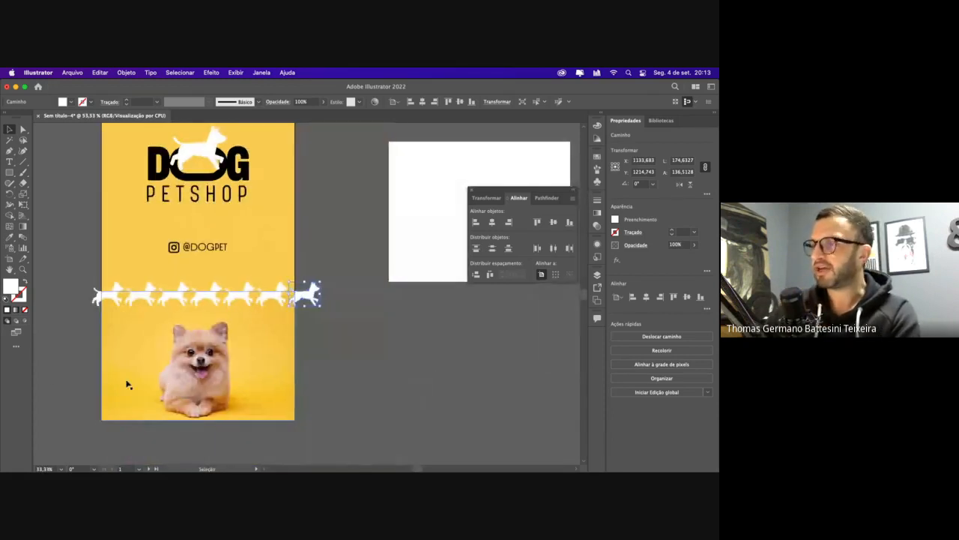
click(61, 338)
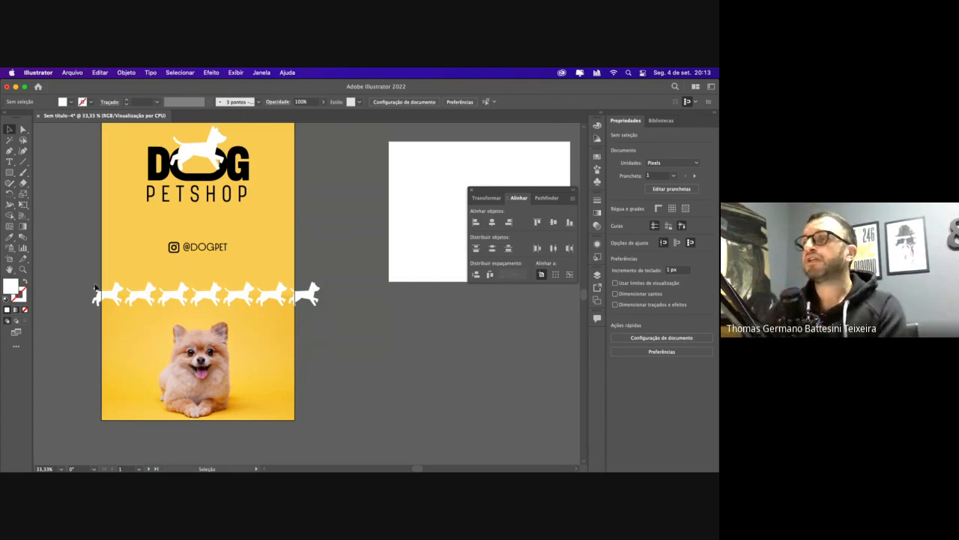
Try moving the photo up and the yellow background rectangle down and to the back, and undo these changes
scroll(202, 247, up, 3)
scroll(201, 253, down, 1)
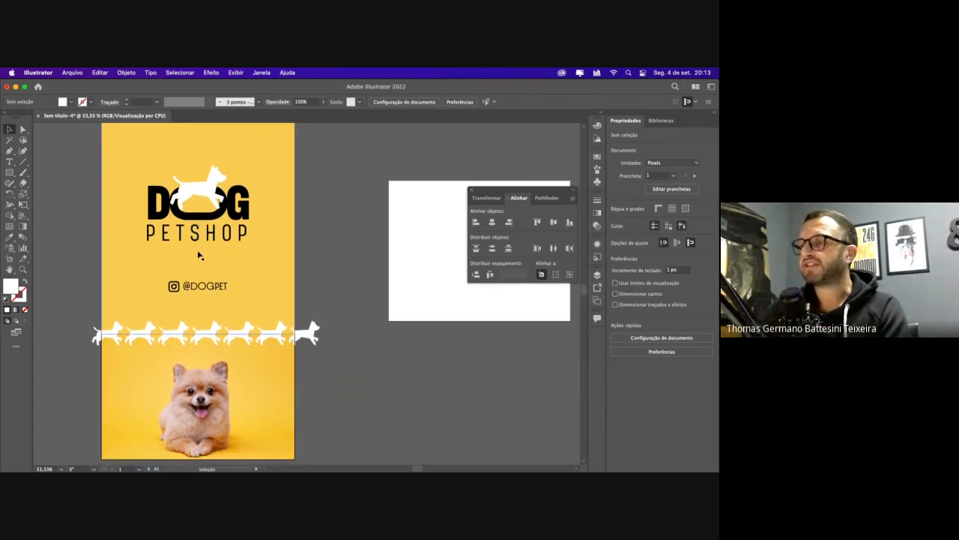
click(229, 303)
drag(251, 309, 249, 248)
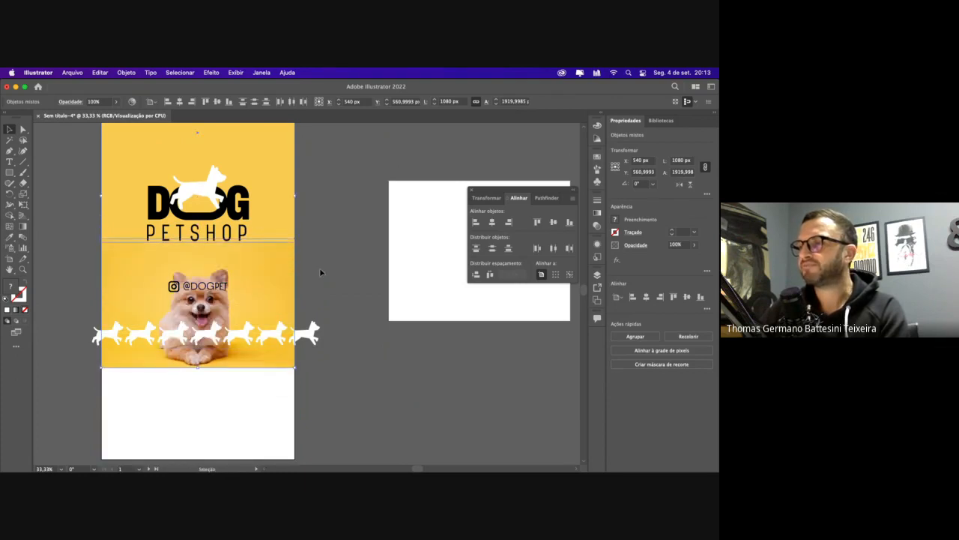
click(320, 268)
drag(277, 201, 278, 435)
key(super+shift+bracketleft)
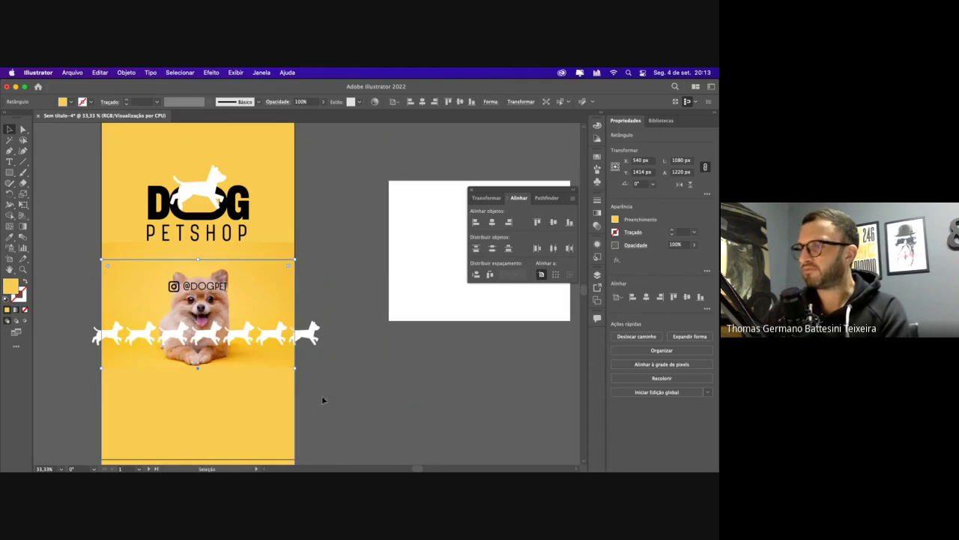
click(321, 395)
click(247, 344)
key(super+z)
key(super+z)
key(super+z)
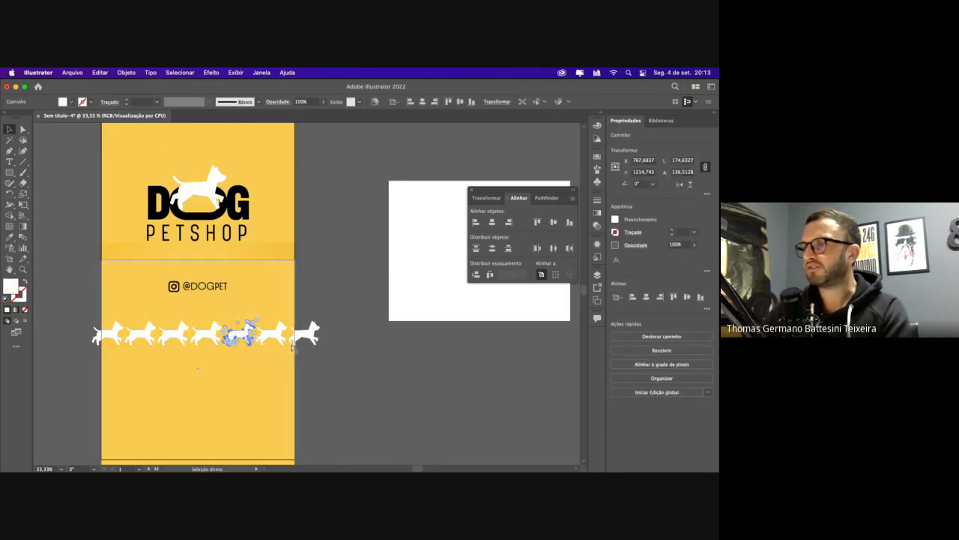
key(super+z)
click(320, 308)
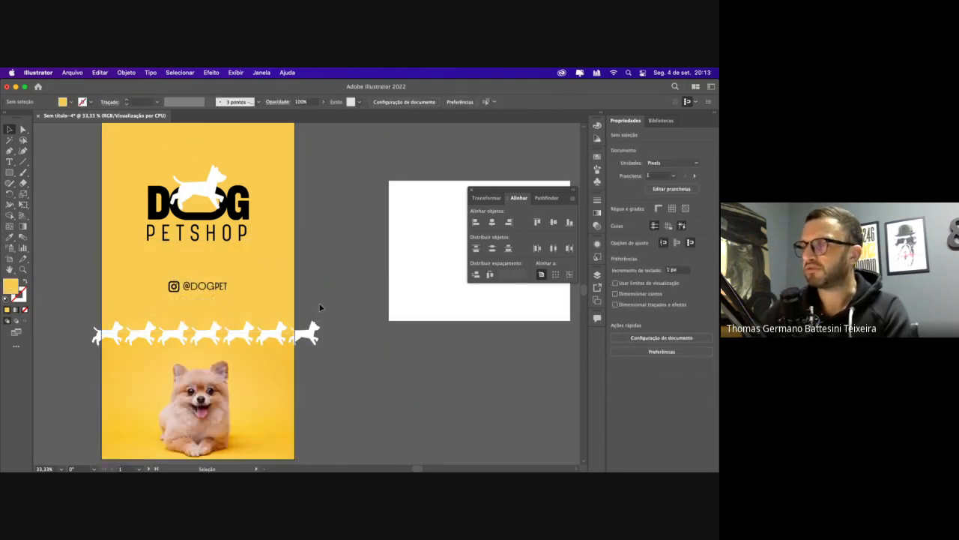
click(211, 290)
click(338, 290)
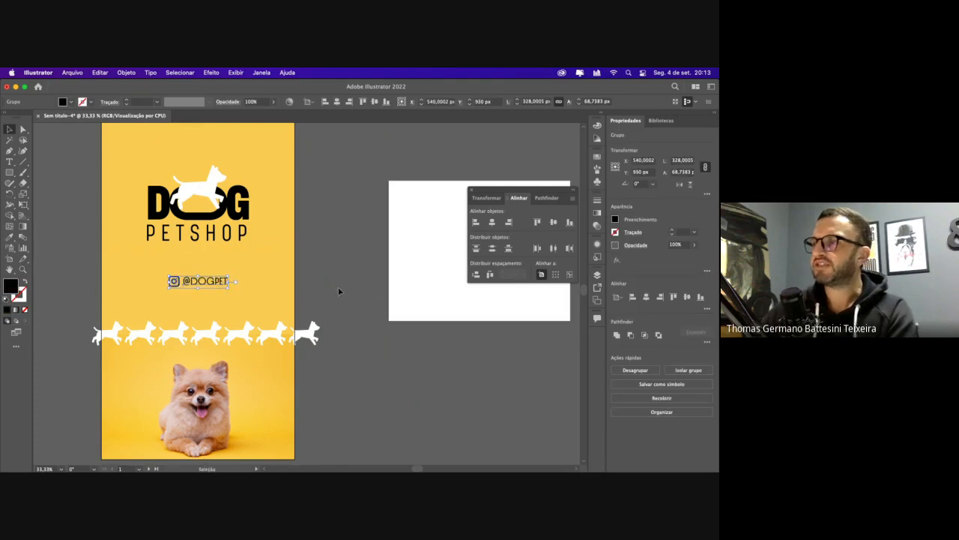
key(super+minus)
drag(225, 285, 258, 286)
drag(246, 253, 199, 255)
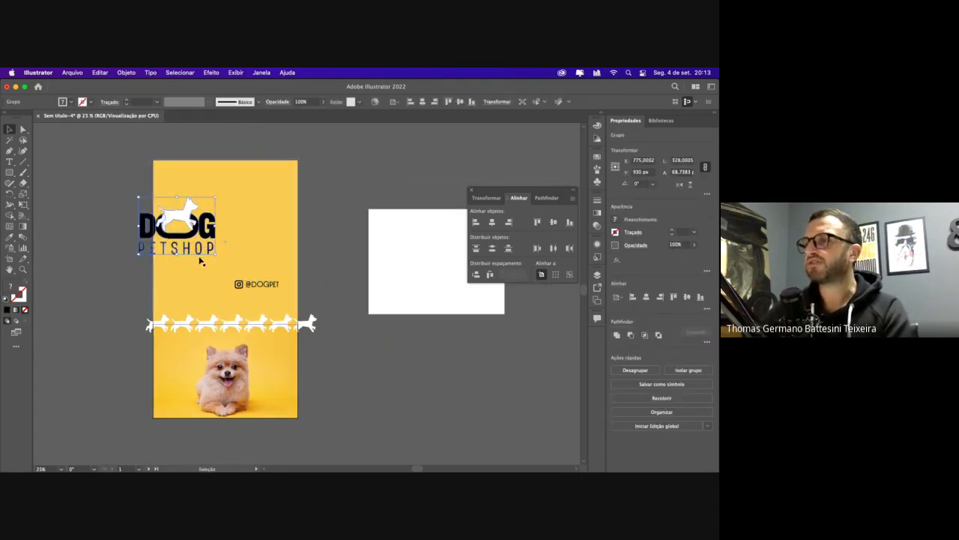
click(241, 282)
scroll(237, 277, right, 1)
key(super+plus)
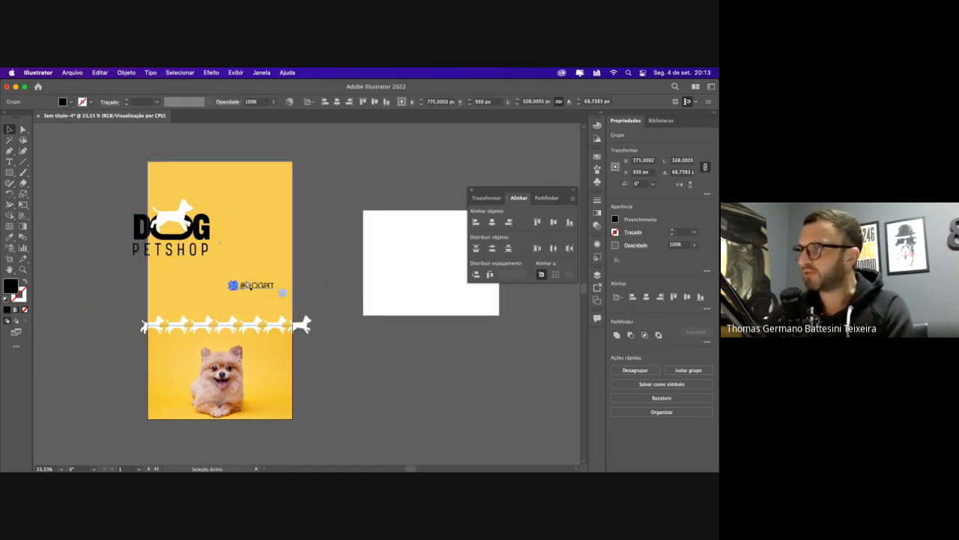
scroll(246, 285, right, 4)
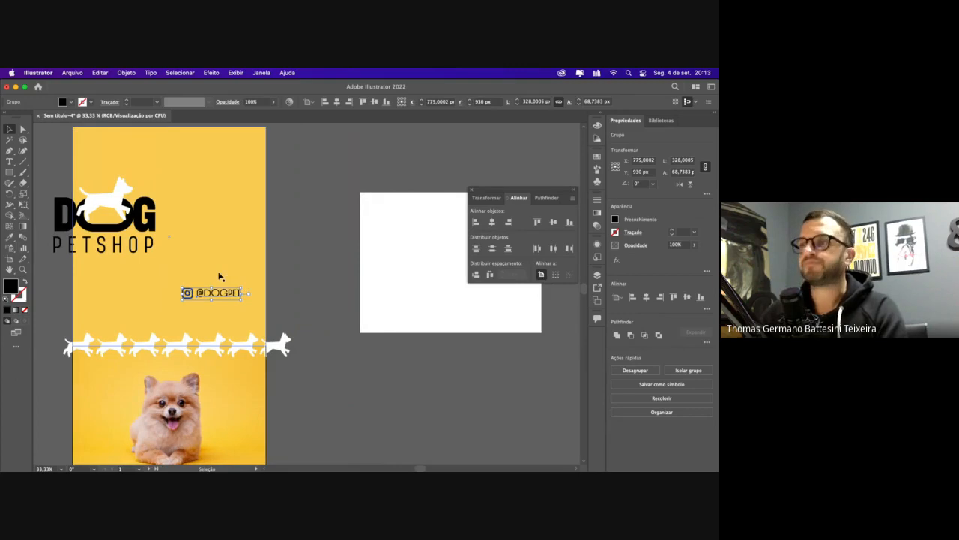
shift+click(151, 219)
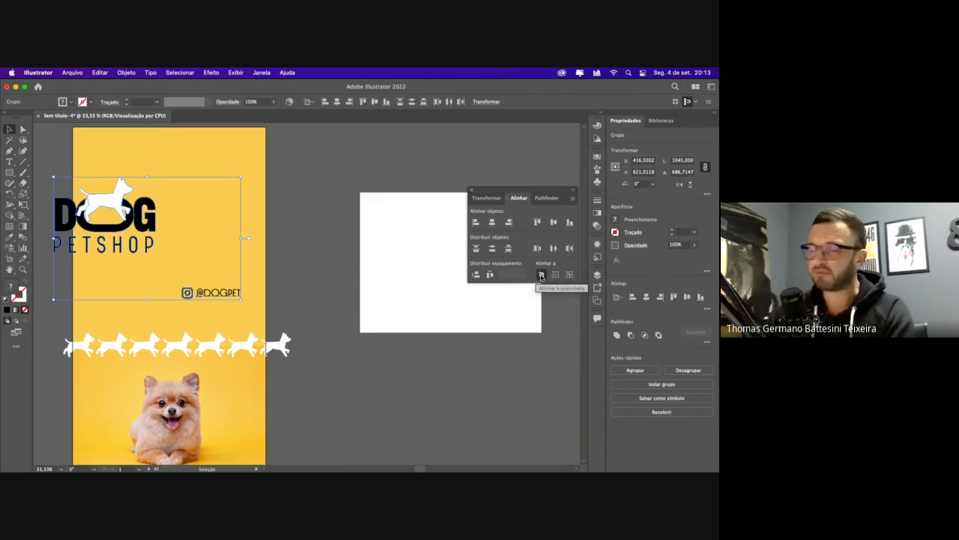
click(491, 222)
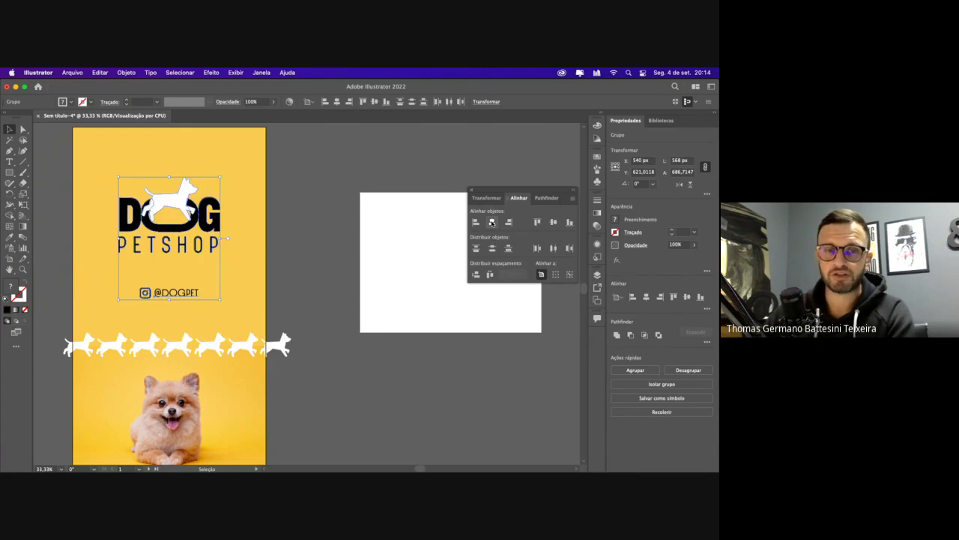
Shift the photo left, the handle right to X about 1161 px, the logo left to X 101 px and the yellow background rectangle right
drag(233, 382, 184, 381)
drag(169, 295, 280, 294)
drag(208, 229, 128, 228)
scroll(305, 284, down, 2)
scroll(305, 284, left, 3)
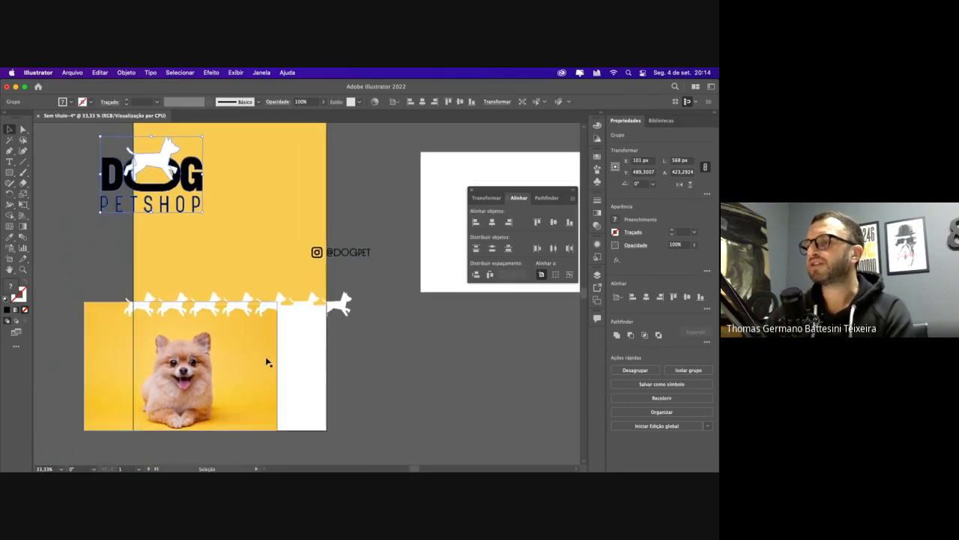
click(348, 253)
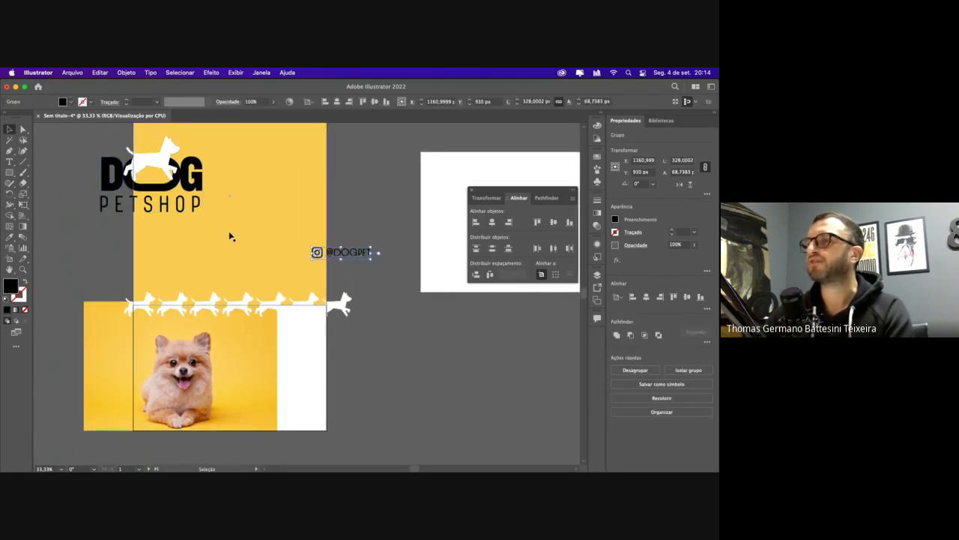
drag(230, 236, 217, 381)
scroll(240, 320, up, 2)
key(super+minus)
click(129, 259)
click(155, 276)
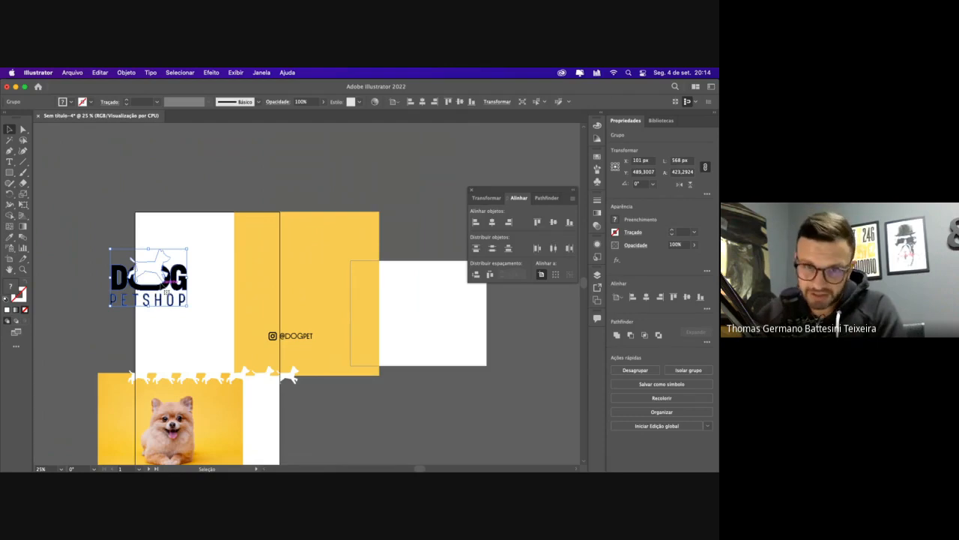
shift+click(276, 336)
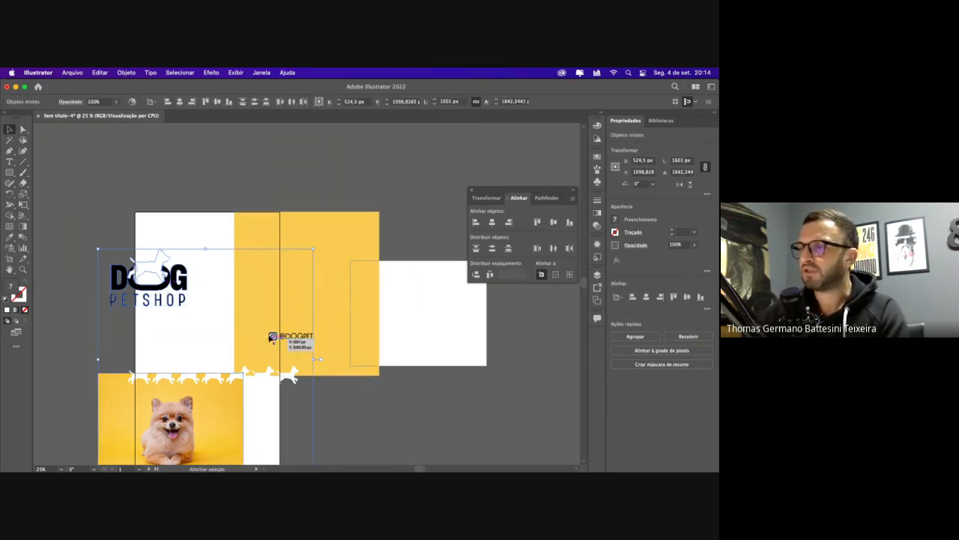
shift+click(269, 230)
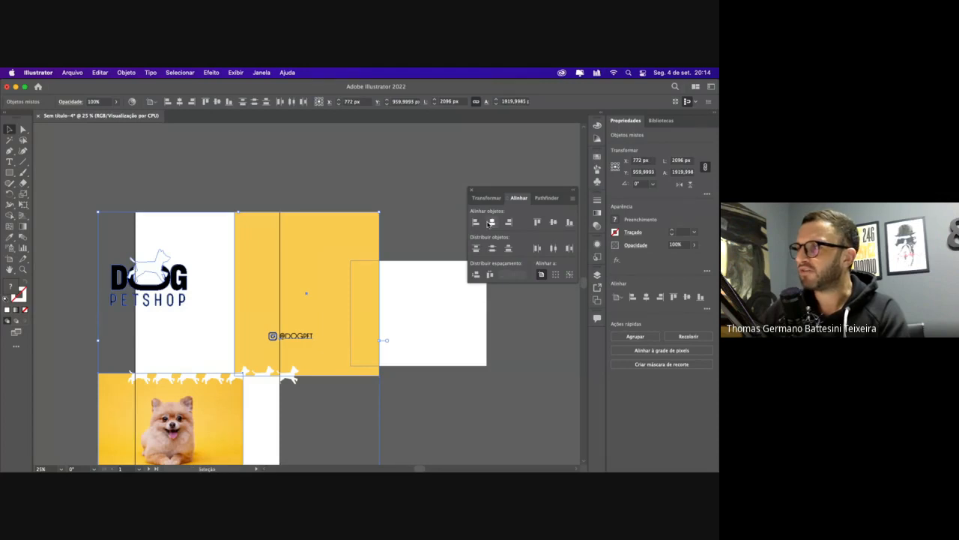
click(490, 223)
click(315, 246)
scroll(315, 247, down, 4)
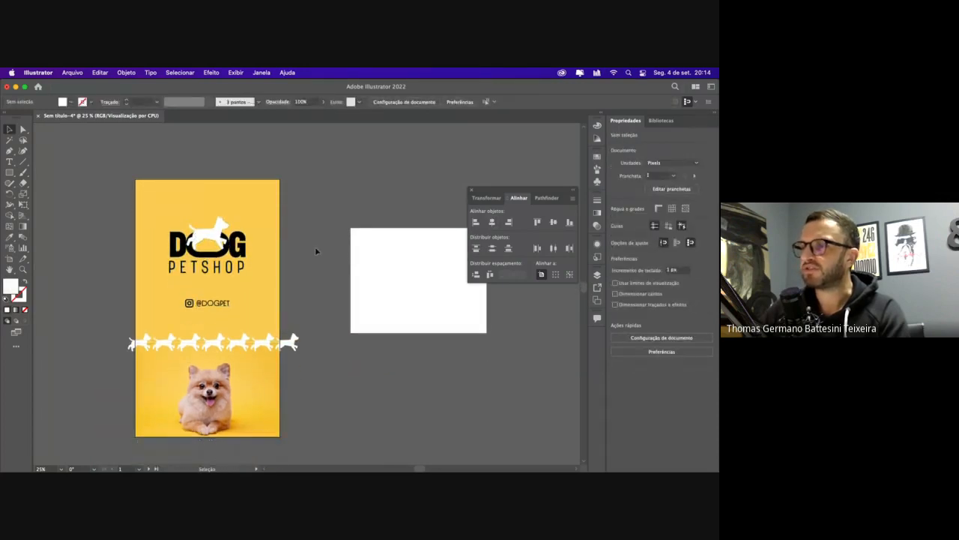
Select the seven white dogs above the photo, group them, centre the row horizontally on the artboard and deselect
click(291, 317)
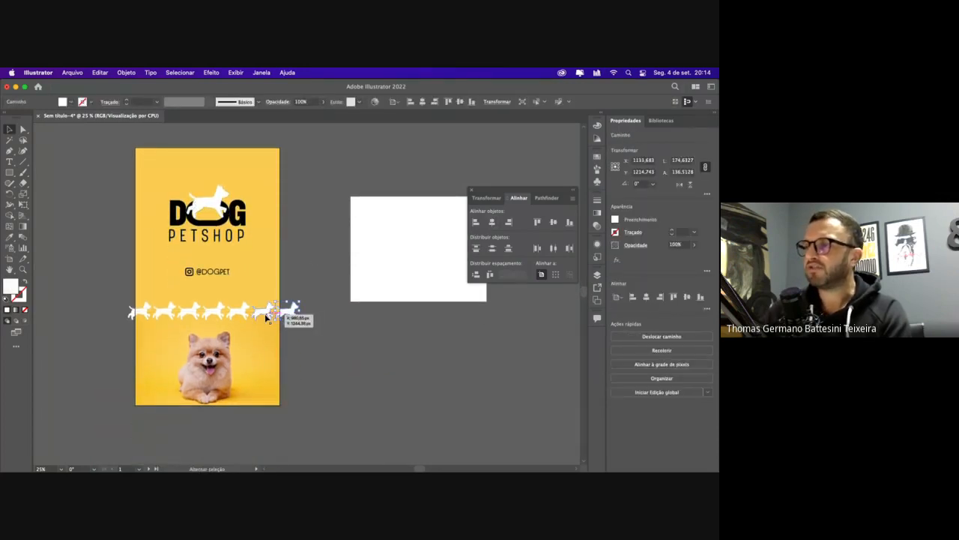
shift+click(266, 315)
shift+click(241, 314)
shift+click(206, 313)
shift+click(188, 312)
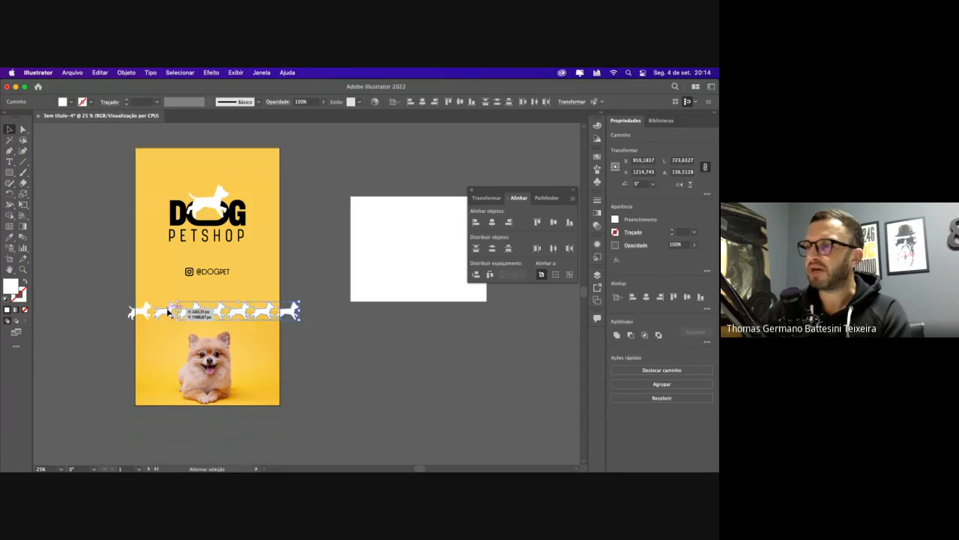
shift+click(170, 311)
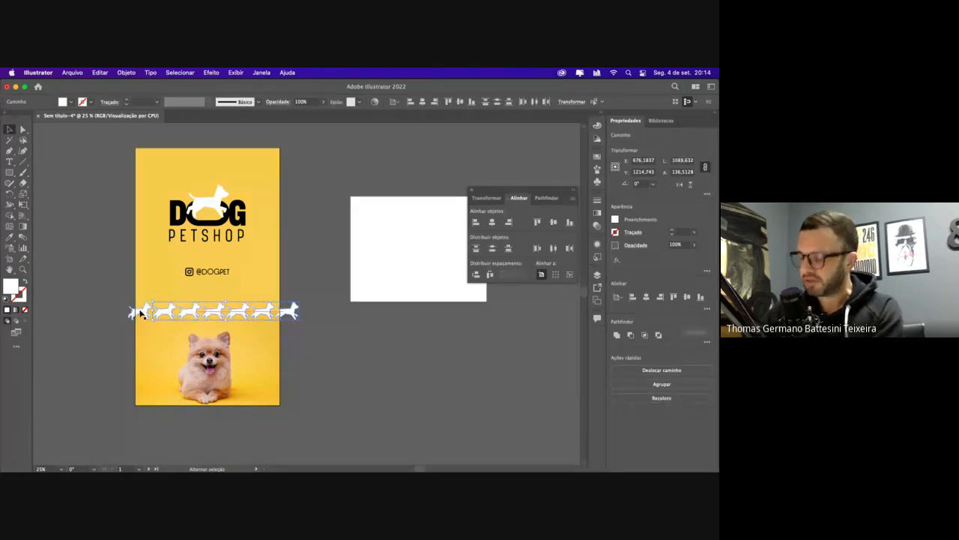
shift+click(141, 312)
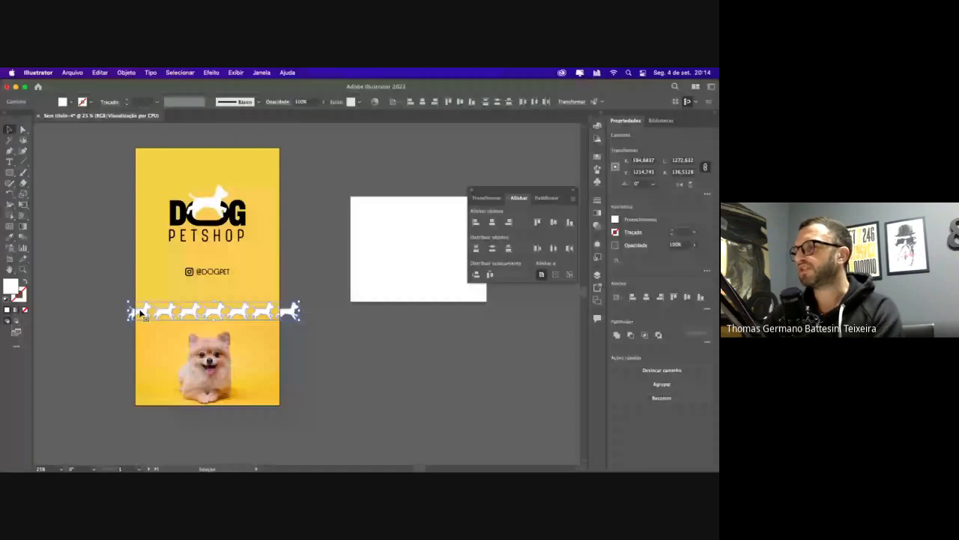
click(308, 211)
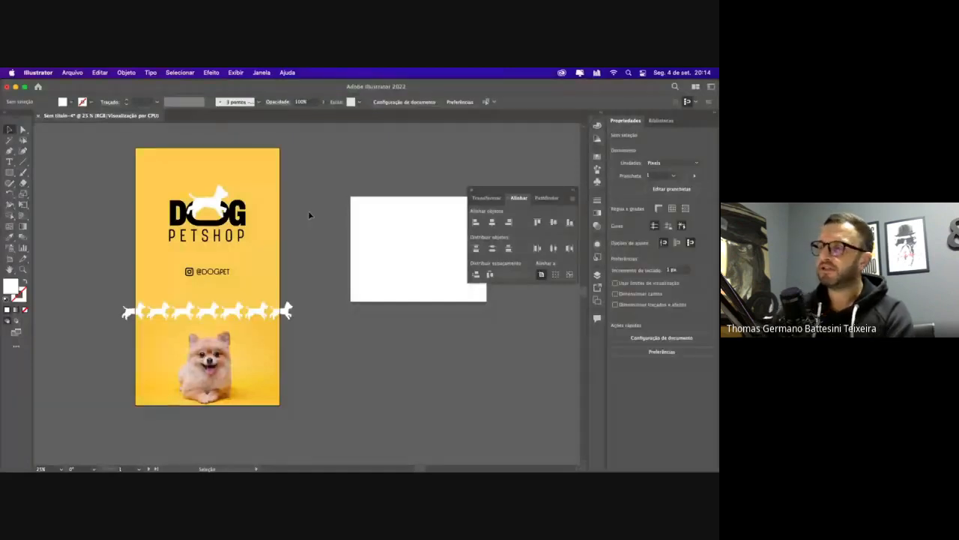
Try to duplicate the dog row about 146 px downward and repeat the copy until the rows cover the photo
key(super+equal)
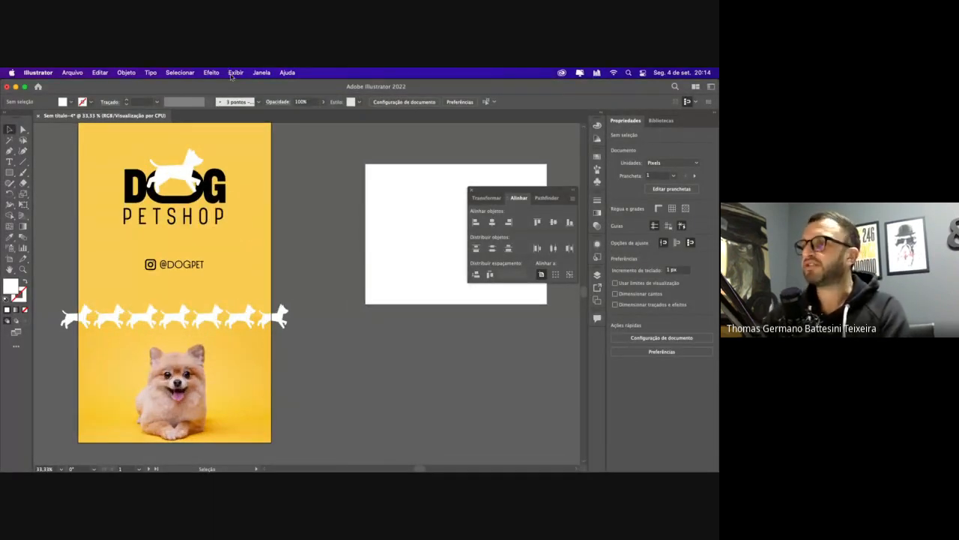
scroll(248, 150, up, 2)
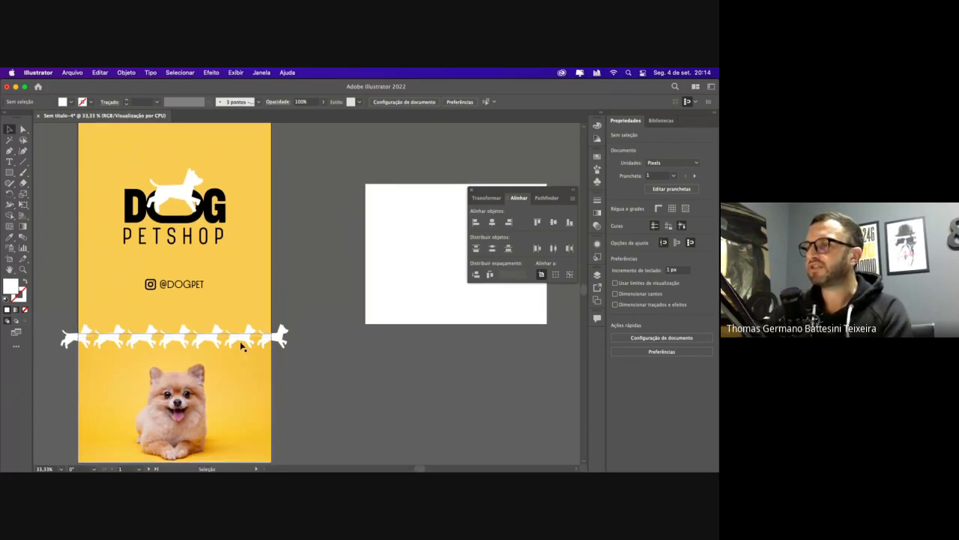
drag(242, 345, 248, 367)
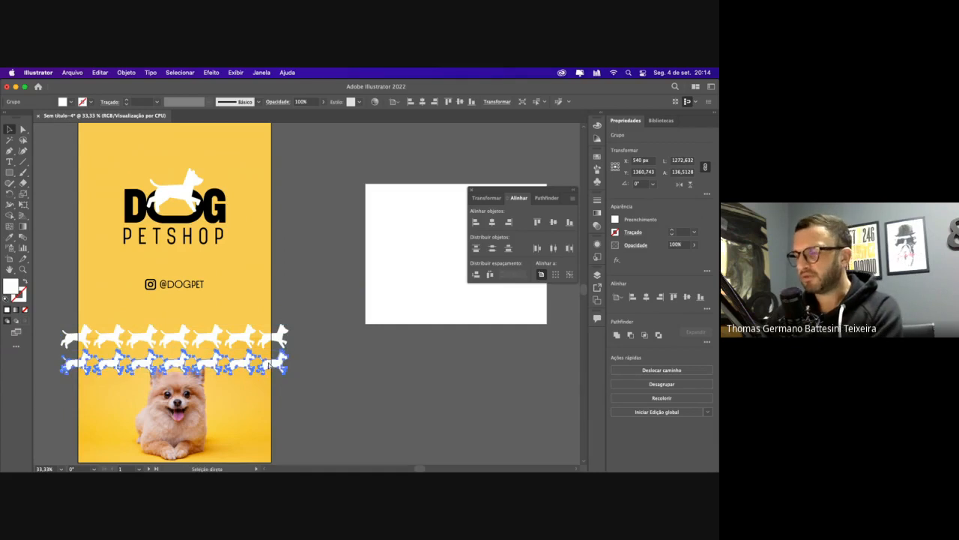
key(super+d)
key(super+d)
scroll(289, 365, down, 4)
key(super+d)
key(super+d)
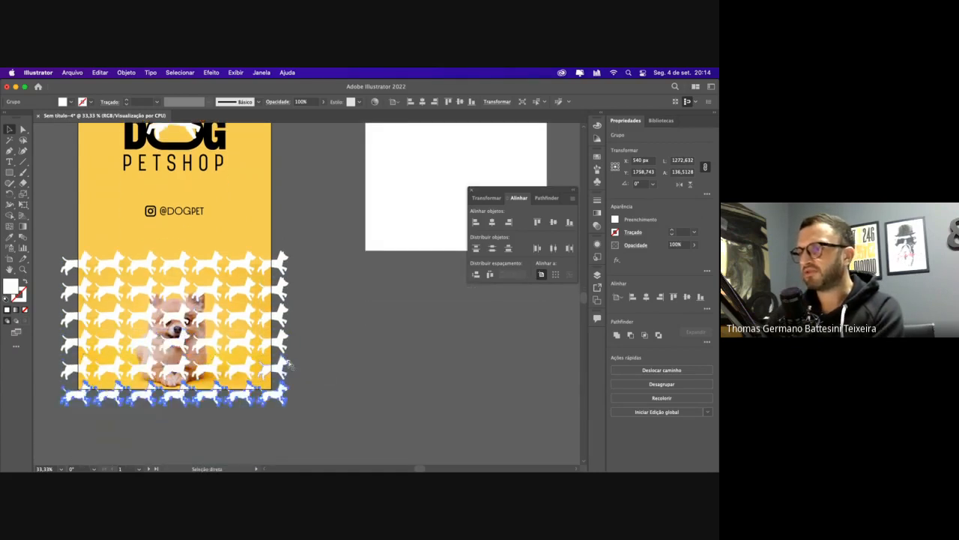
Select all the dog rows over the photo together and tighten their vertical spacing
shift+click(279, 353)
shift+click(278, 338)
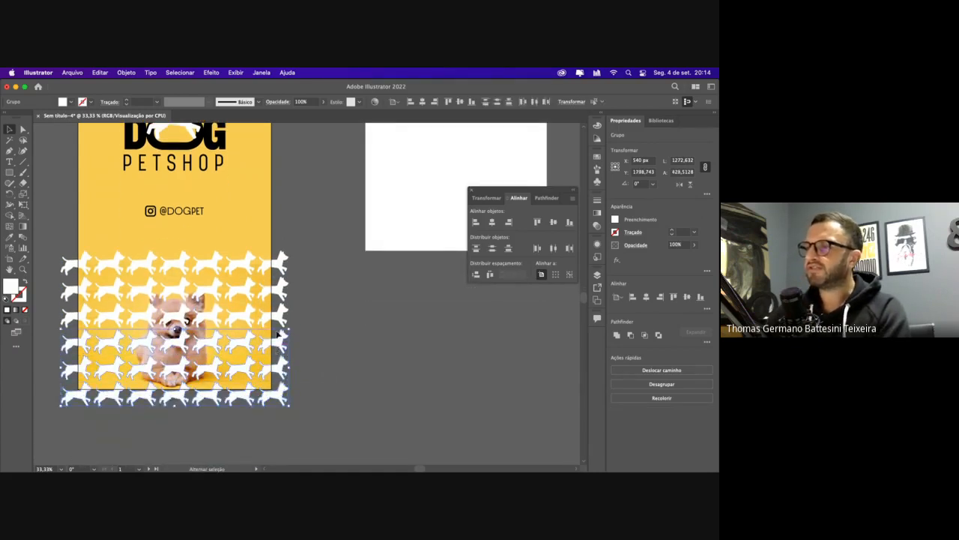
shift+click(279, 315)
shift+click(278, 290)
shift+click(279, 259)
scroll(285, 274, up, 1)
scroll(285, 275, right, 1)
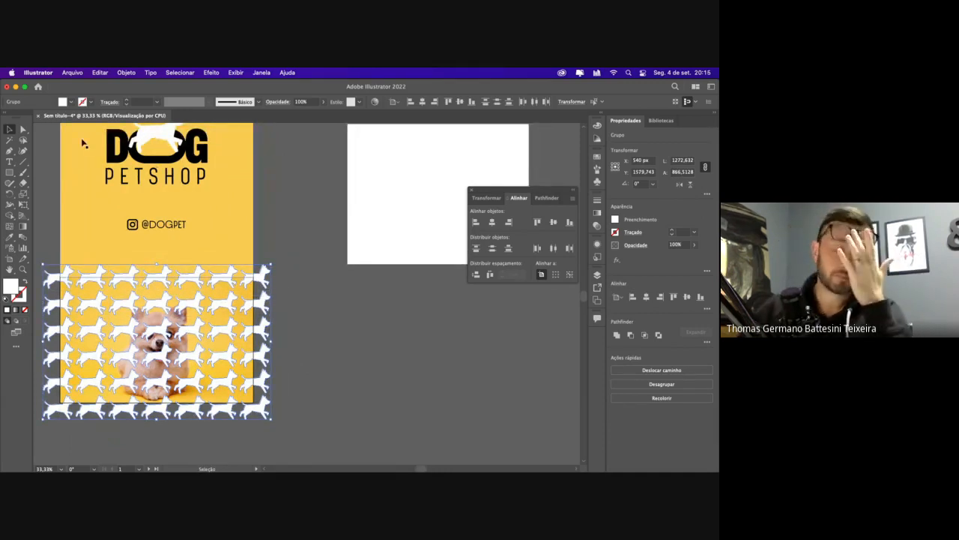
Undo the row spacing change and all the row copies, leaving only the original dog row
key(super+z)
key(super+z)
key(super+z)
key(super+z)
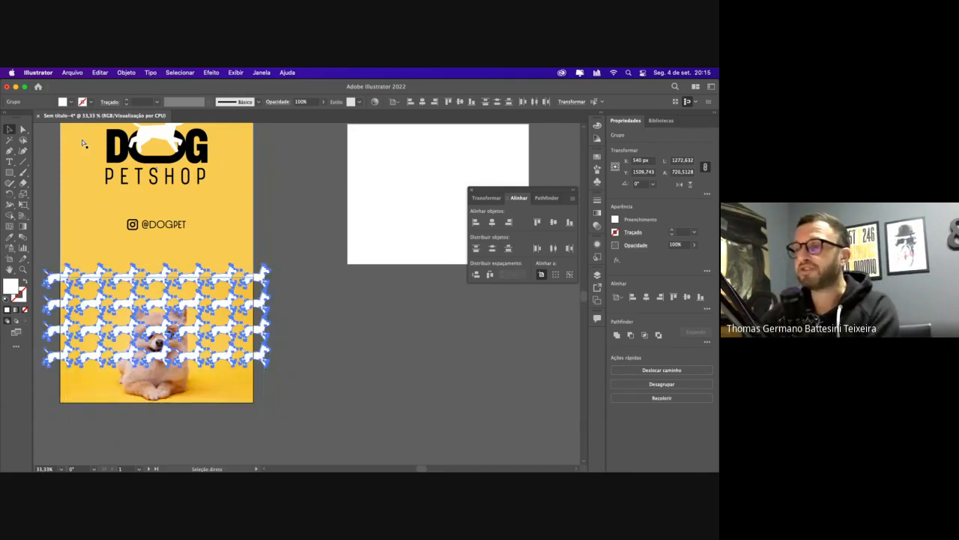
key(super+z)
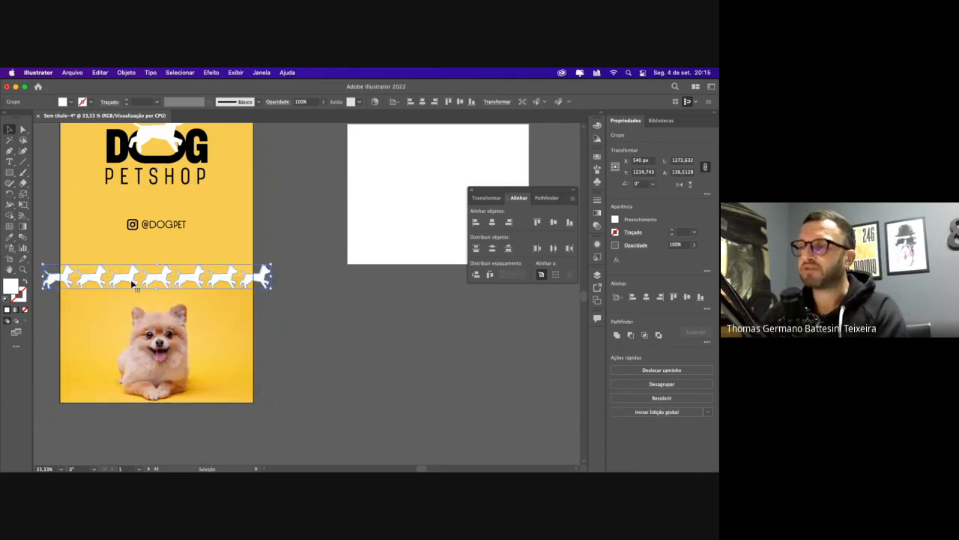
Duplicate the dog row about 161 px downward and repeat the copy until five rows cover the photo
drag(132, 283, 131, 311)
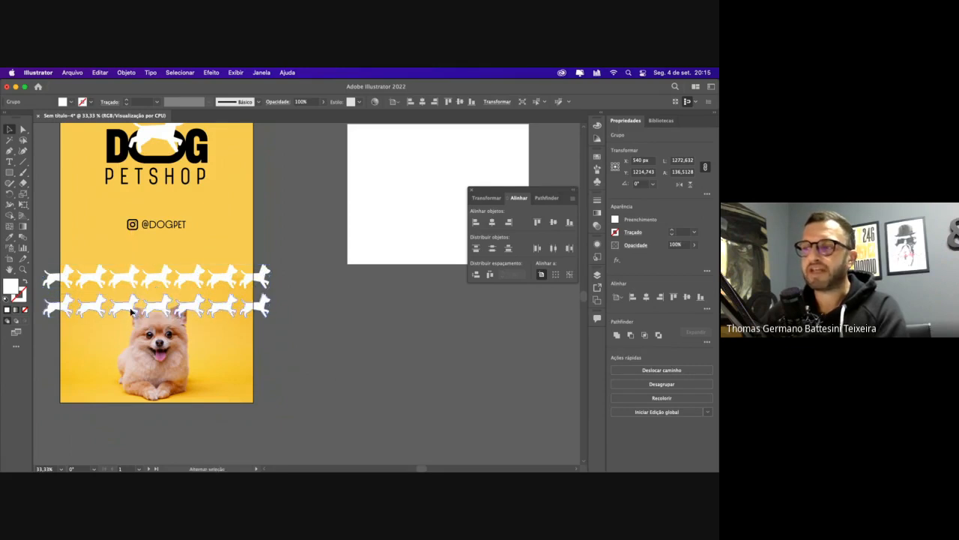
key(super+d)
key(super+d)
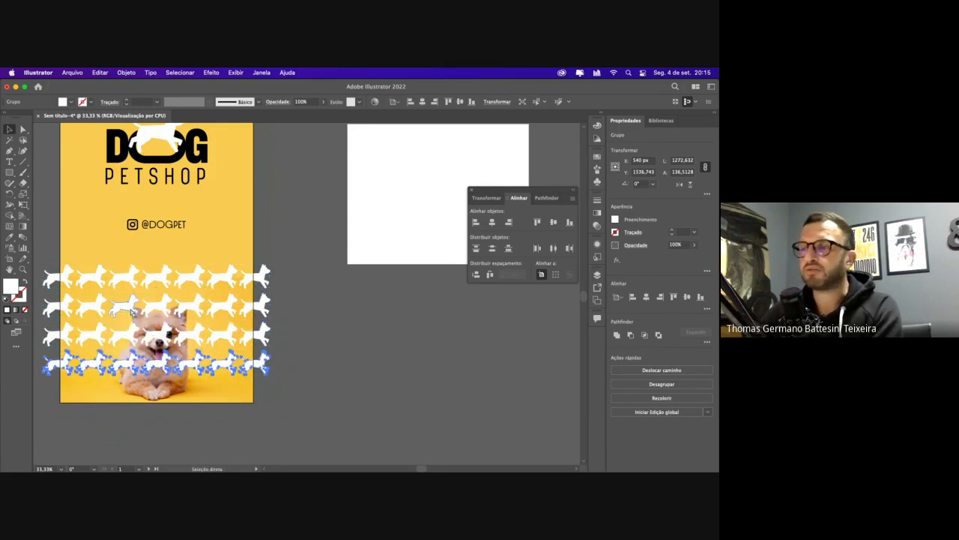
key(super+d)
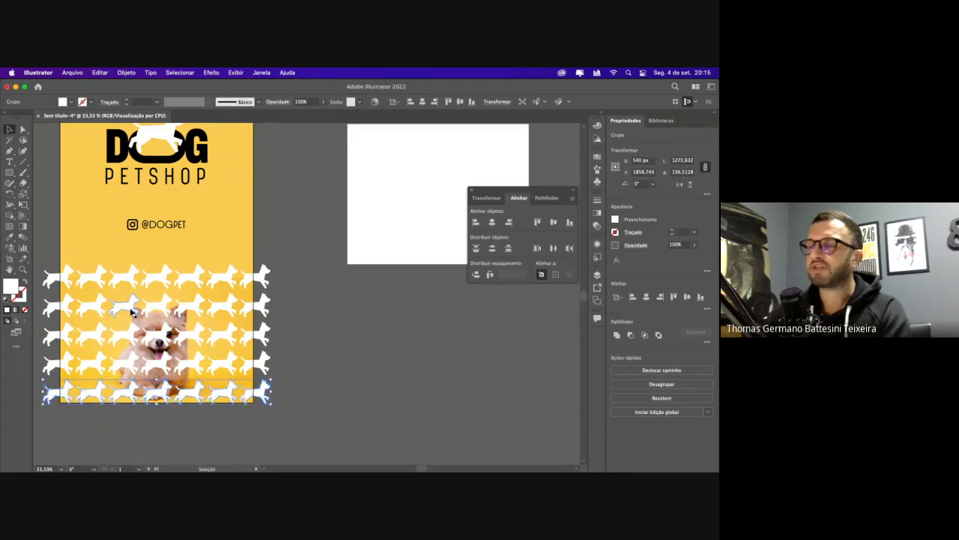
Select all five dog rows and change their fill from white to orange
shift+click(233, 357)
shift+click(229, 332)
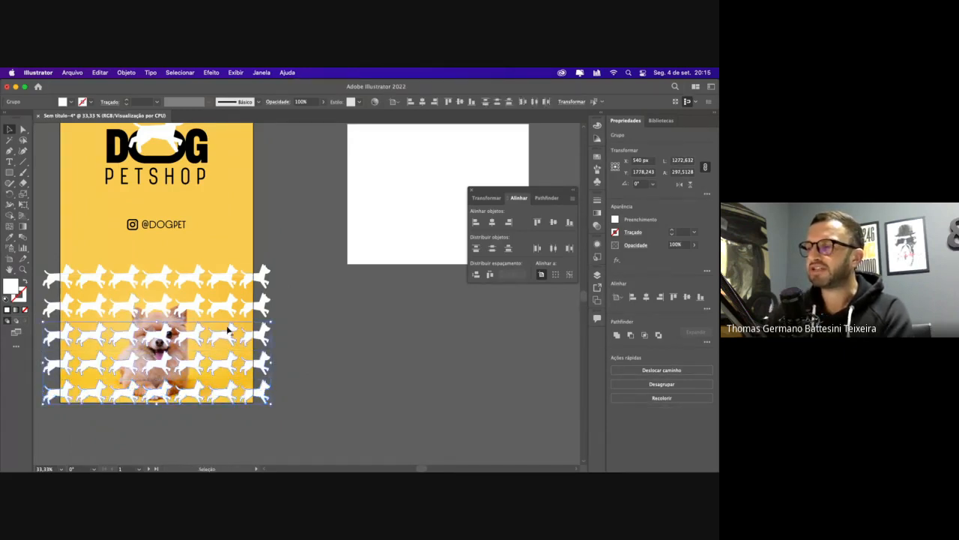
shift+click(227, 306)
shift+click(224, 284)
key(super+x)
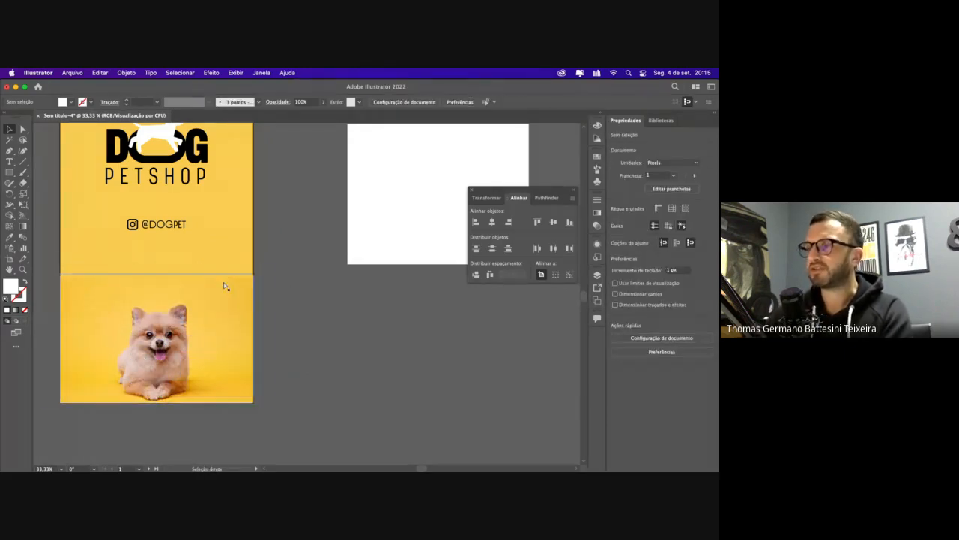
key(super+z)
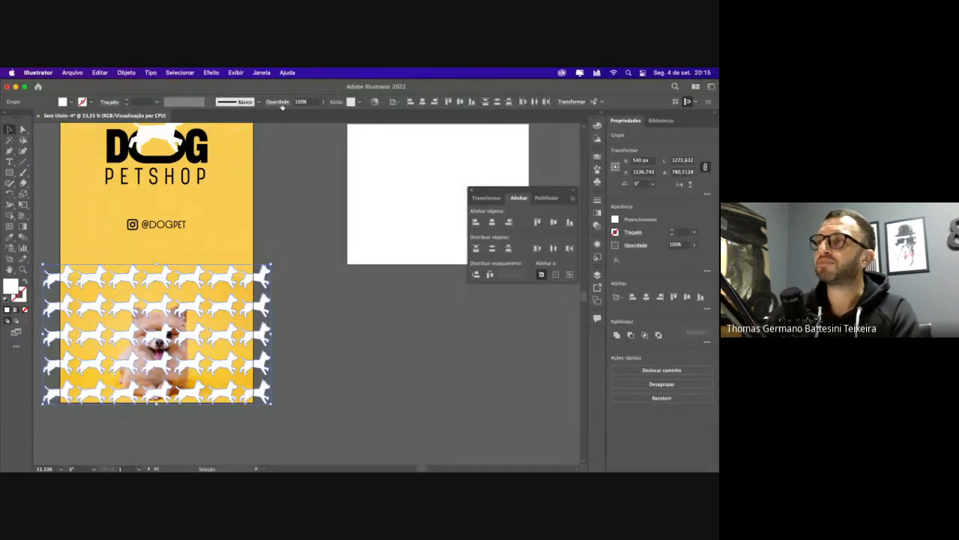
click(62, 102)
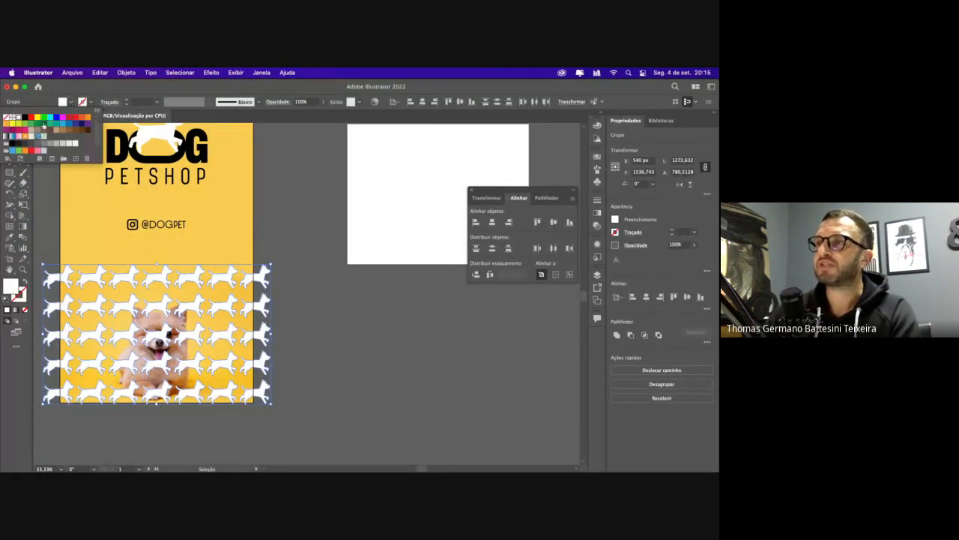
click(89, 118)
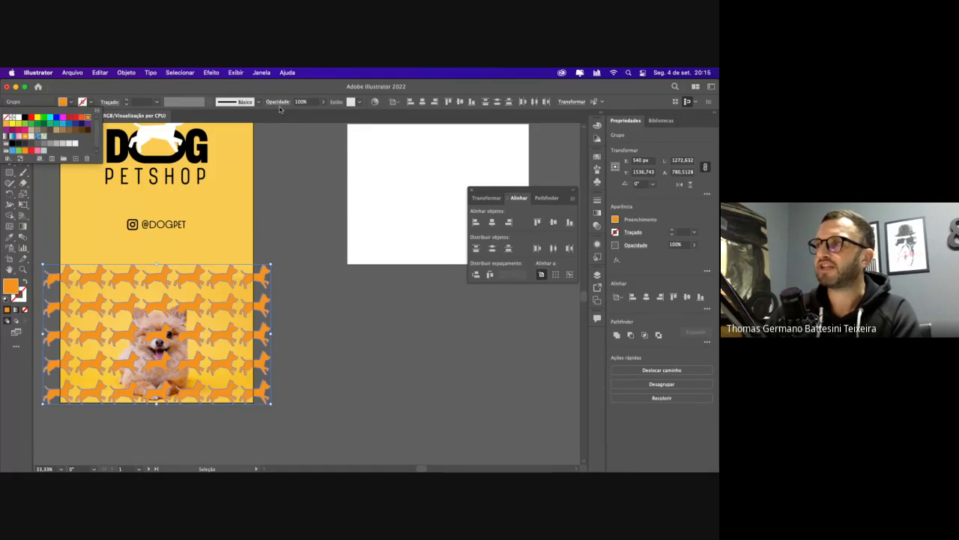
Lower the opacity of the orange dog rows to 53% and deselect them
click(301, 101)
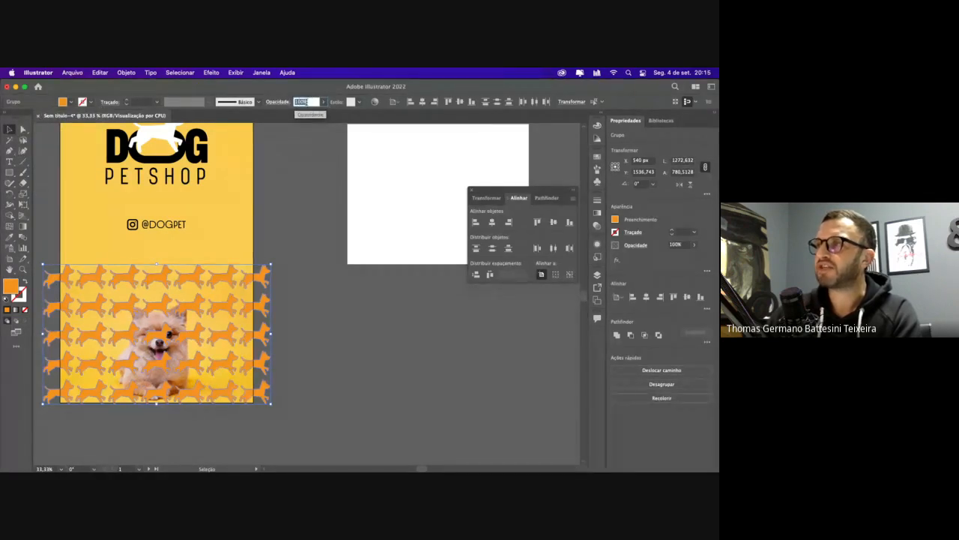
click(323, 101)
drag(314, 113, 308, 113)
click(299, 197)
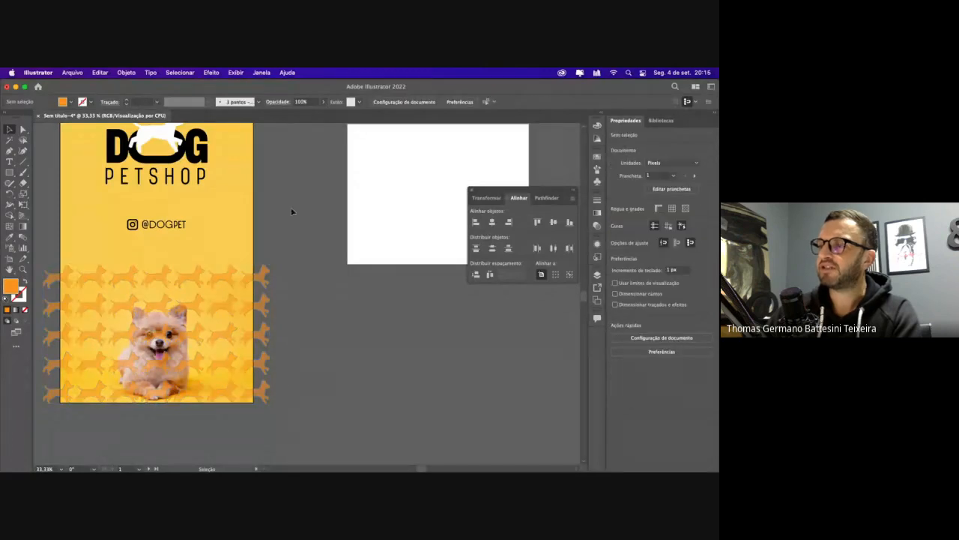
click(229, 280)
shift+click(226, 309)
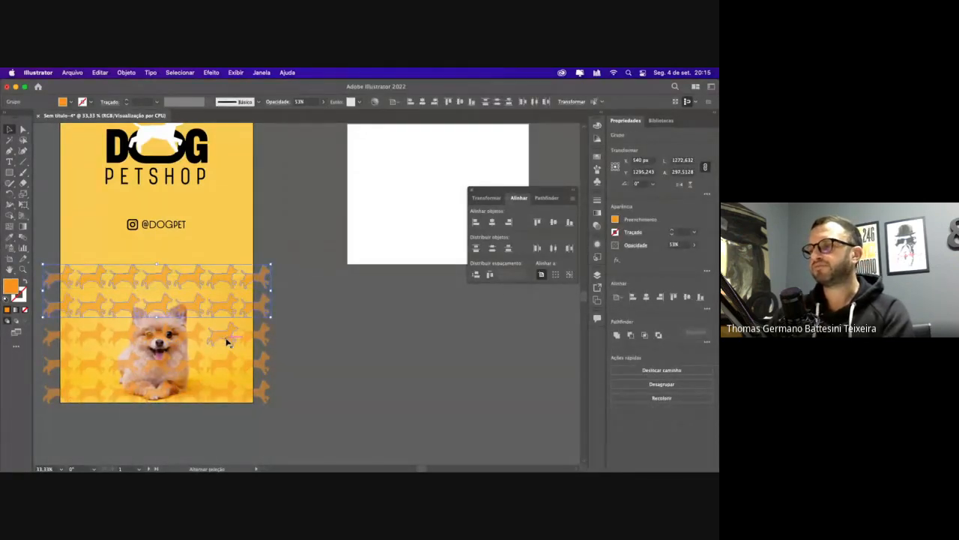
shift+click(227, 338)
shift+click(228, 364)
shift+click(224, 399)
drag(223, 368, 222, 285)
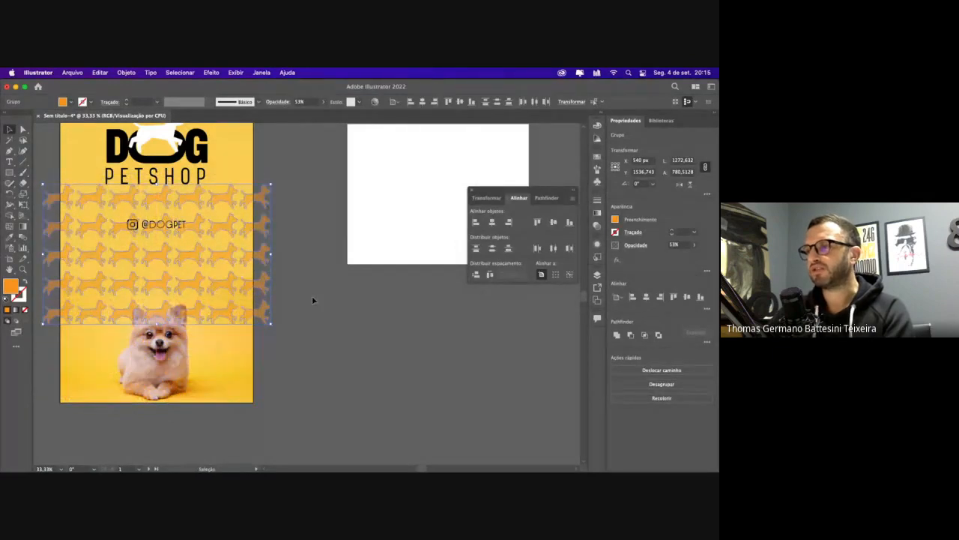
click(312, 295)
Group the five orange dog rows and move the group up until it overlaps the lower part of the logo
scroll(311, 296, up, 3)
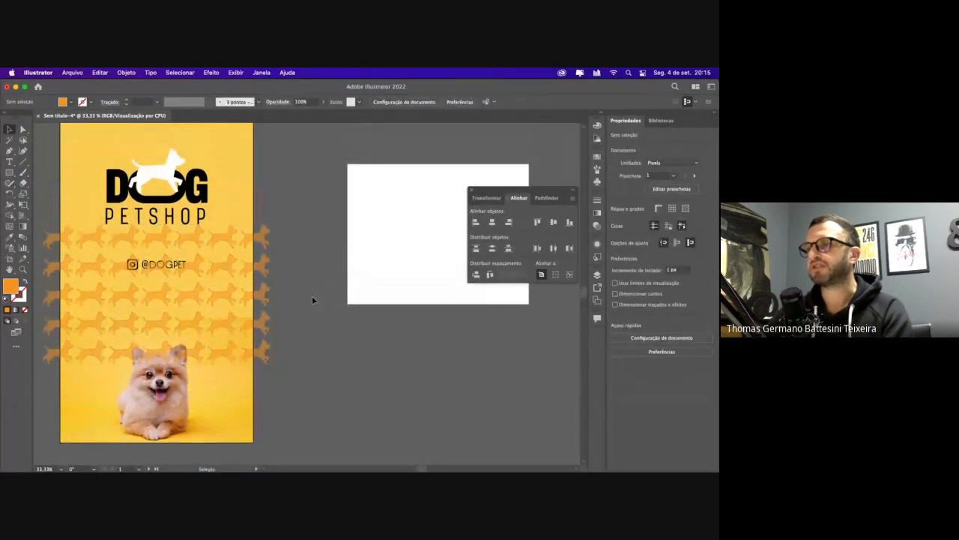
click(197, 267)
shift+click(210, 244)
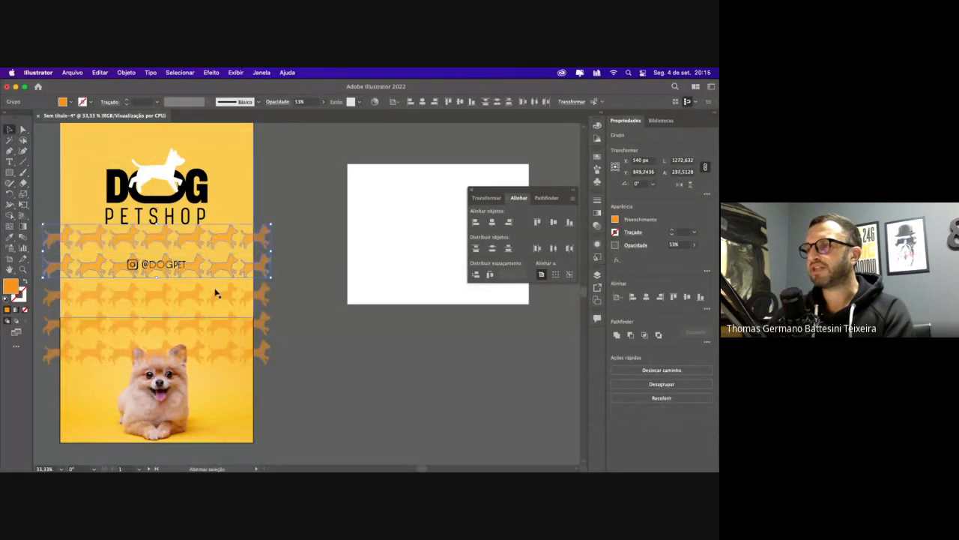
shift+click(215, 293)
shift+click(223, 295)
shift+click(223, 295)
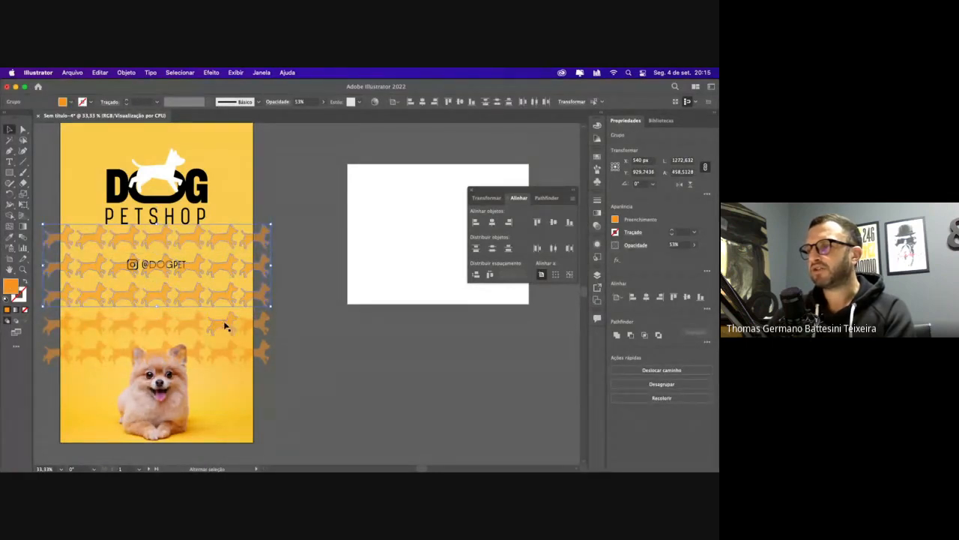
shift+click(224, 324)
shift+click(226, 354)
key(v)
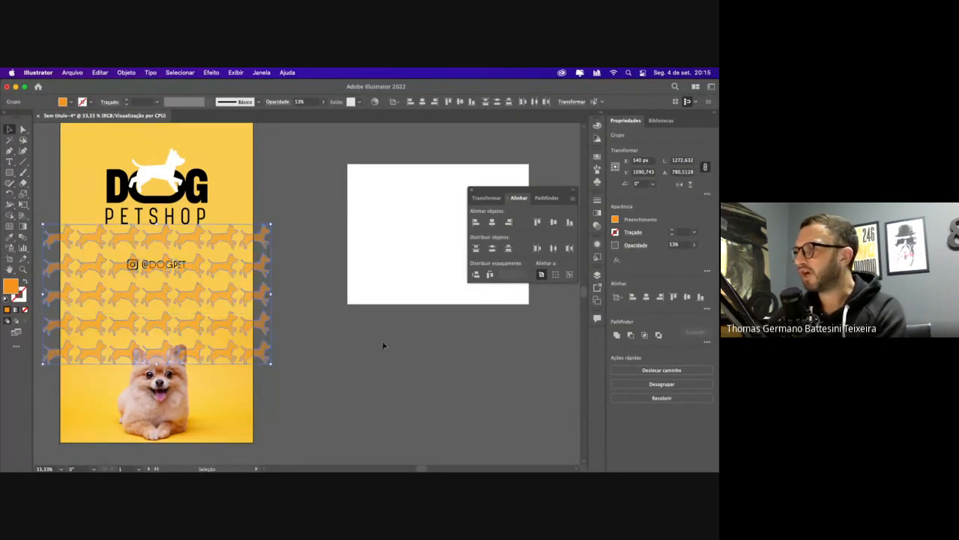
right_click(219, 315)
click(238, 387)
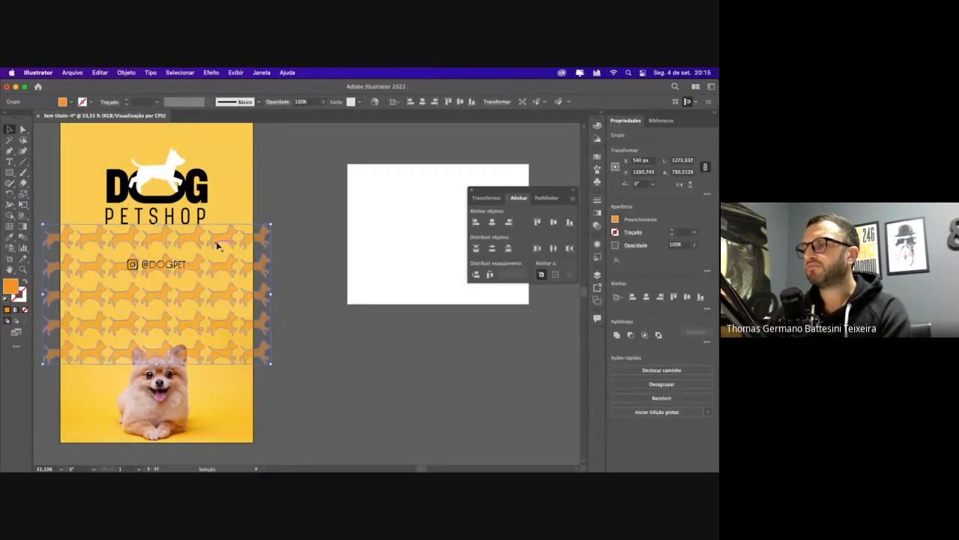
scroll(218, 240, down, 1)
drag(218, 230, 216, 187)
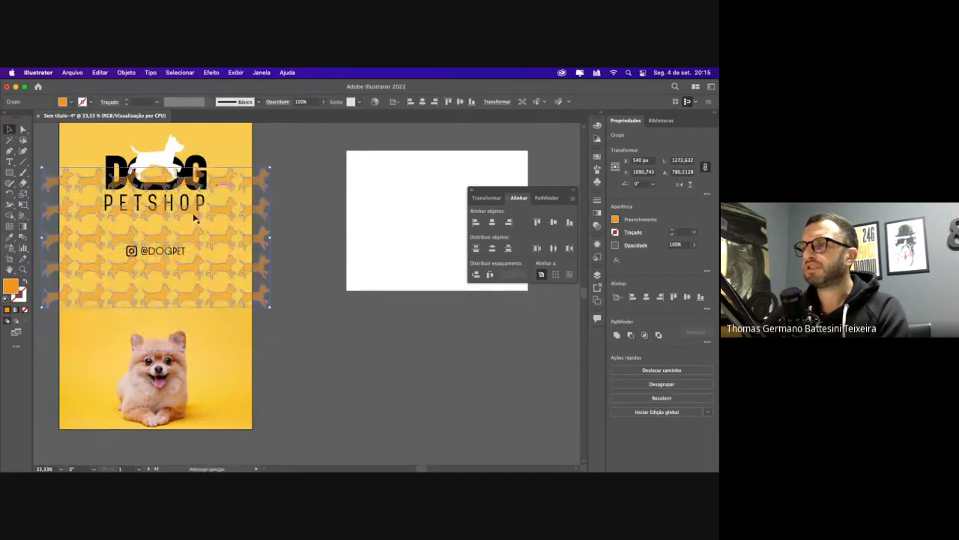
click(156, 254)
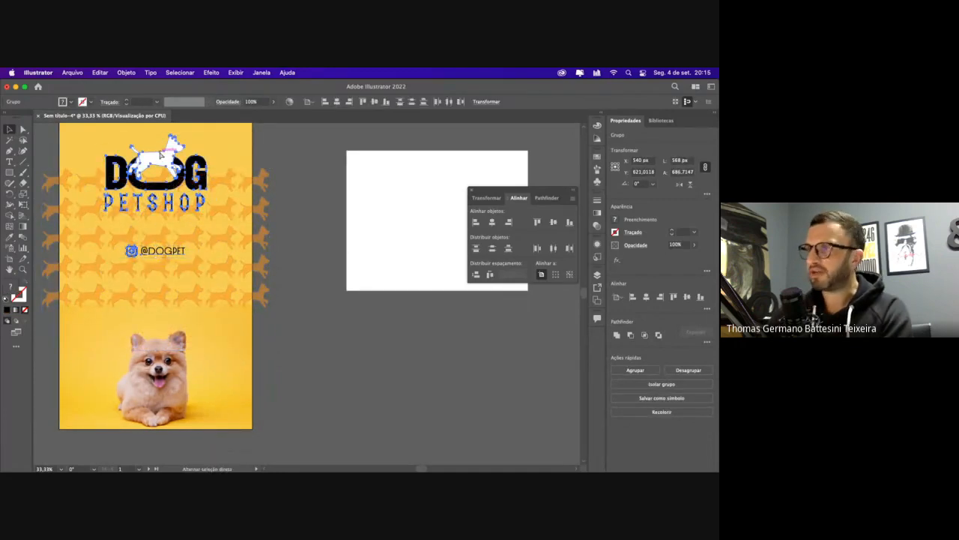
shift+click(205, 174)
right_click(204, 183)
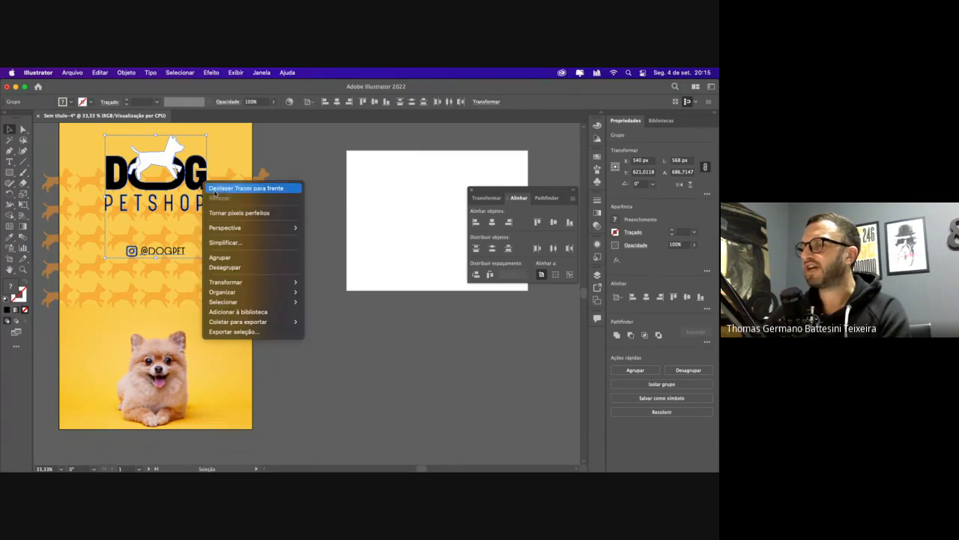
mouse_move(285, 292)
click(334, 292)
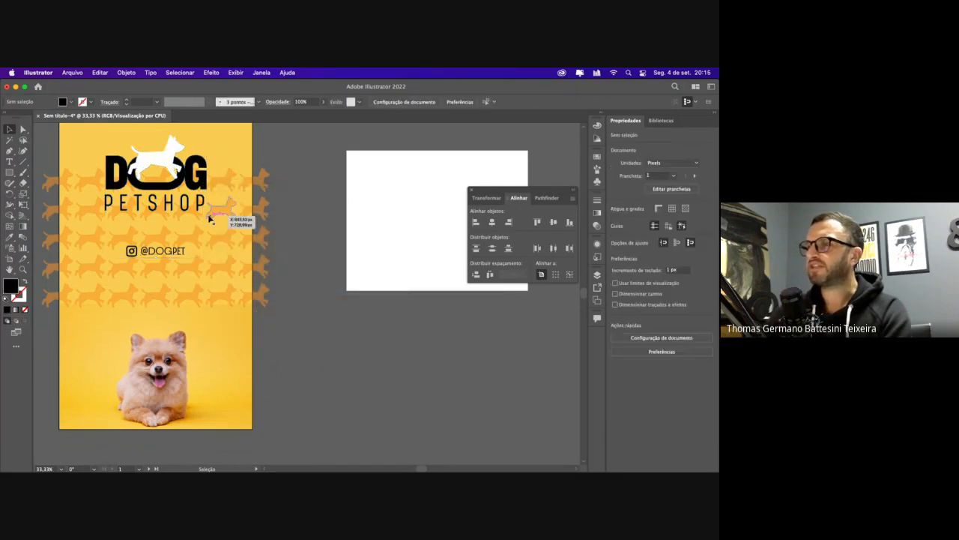
click(229, 244)
click(292, 244)
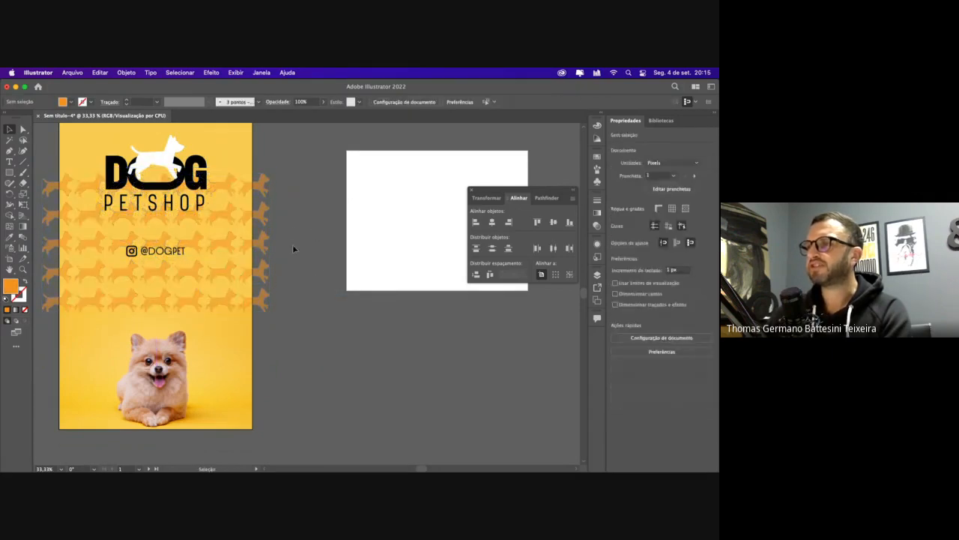
Turn on Trim View to check the post without the pattern parts that extend beyond the artboard
scroll(288, 246, up, 2)
click(186, 222)
click(252, 207)
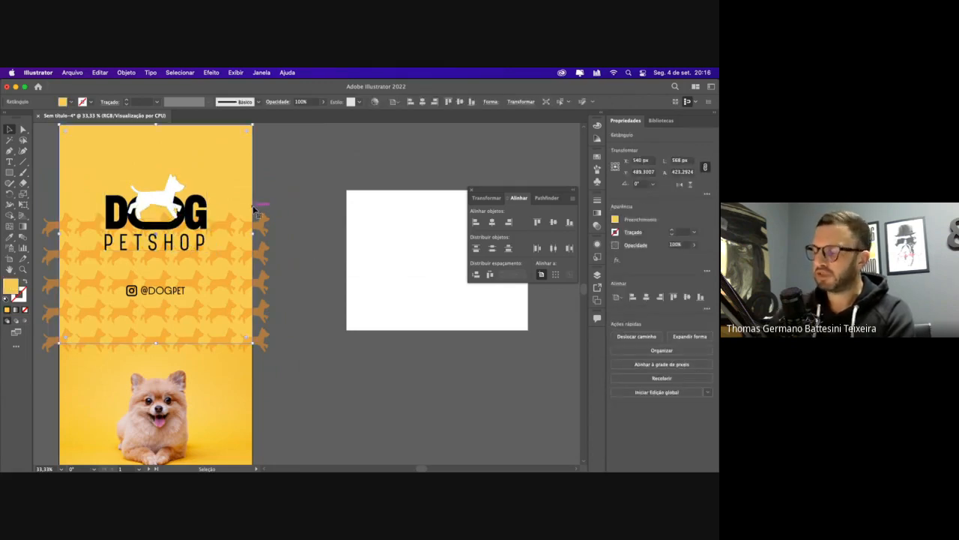
scroll(253, 208, down, 1)
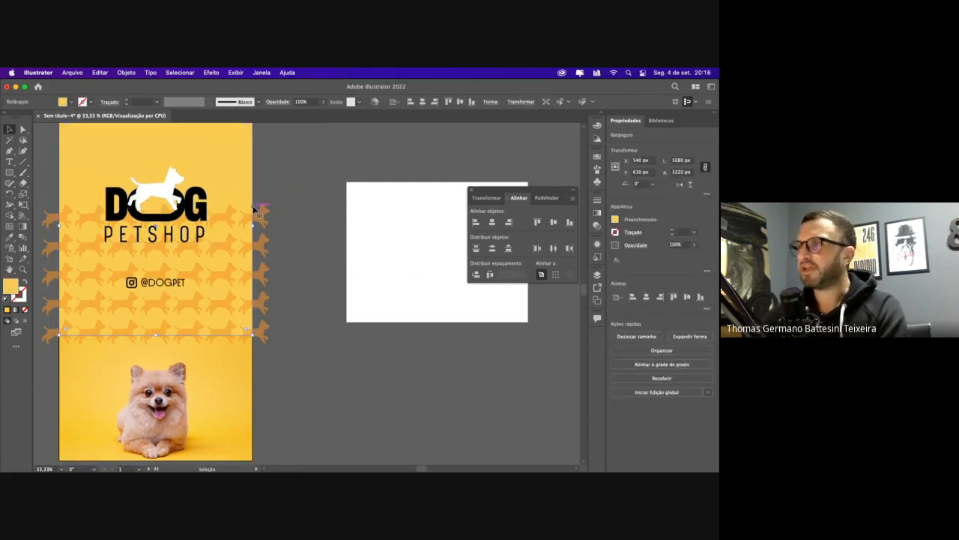
click(236, 73)
click(255, 122)
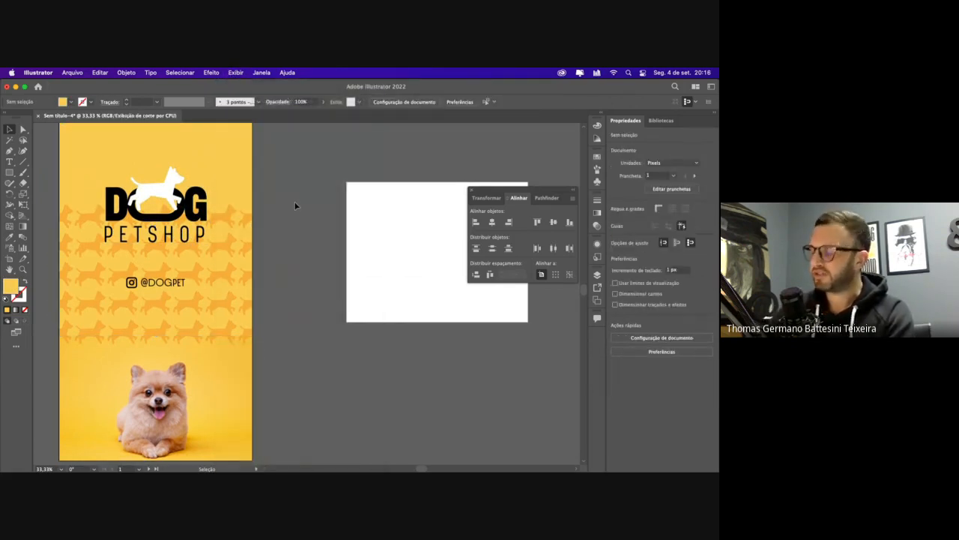
key(super+minus)
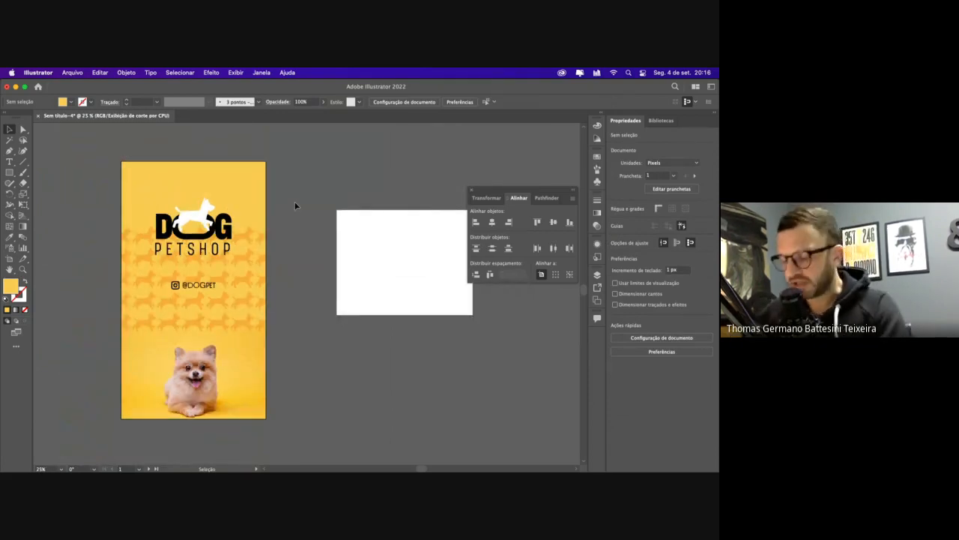
Undo the last downward nudge of the dog pattern and turn off Trim View
key(super+z)
key(super+z)
key(super+z)
key(super+shift+z)
key(super+shift+z)
key(super+shift+z)
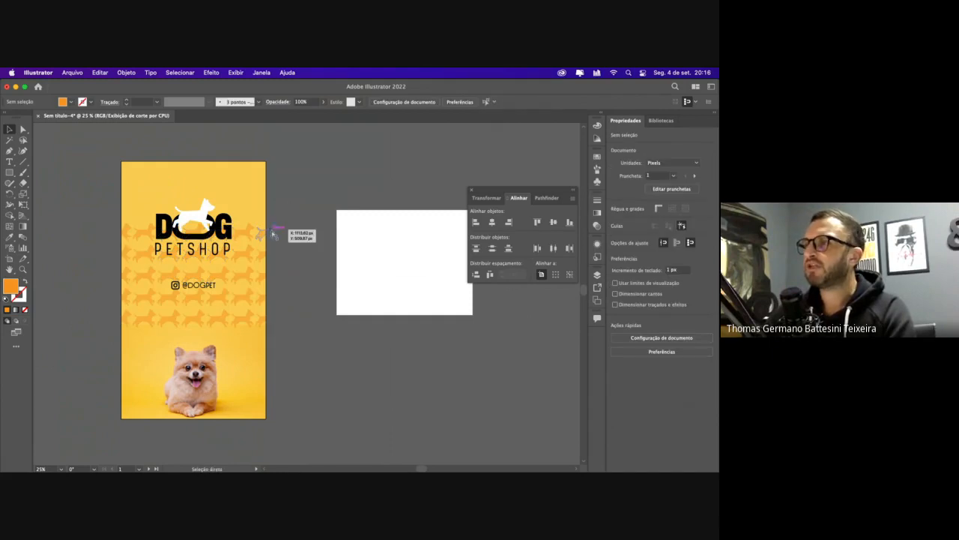
click(236, 73)
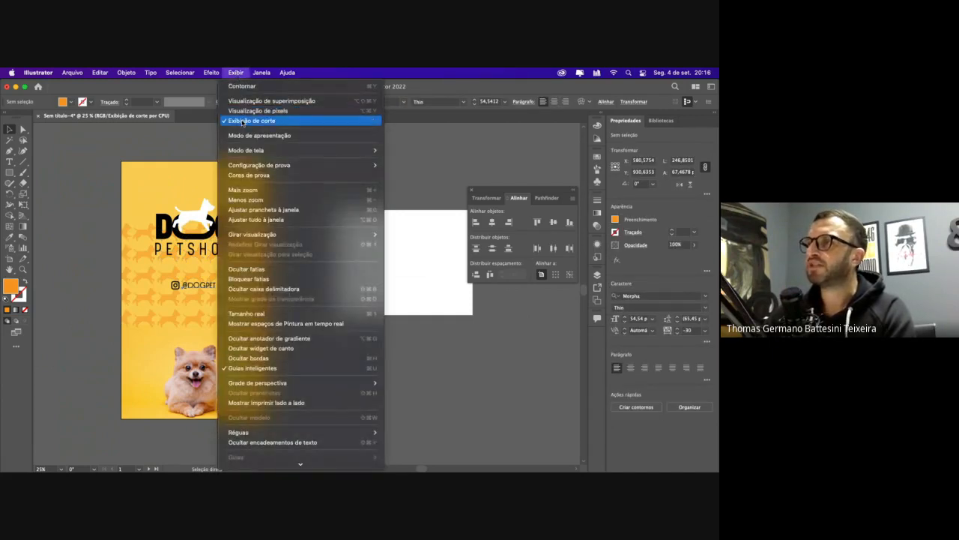
click(243, 121)
Move the dog pattern group down to about Y 953 px, lower its opacity to 61% and deselect it
click(264, 172)
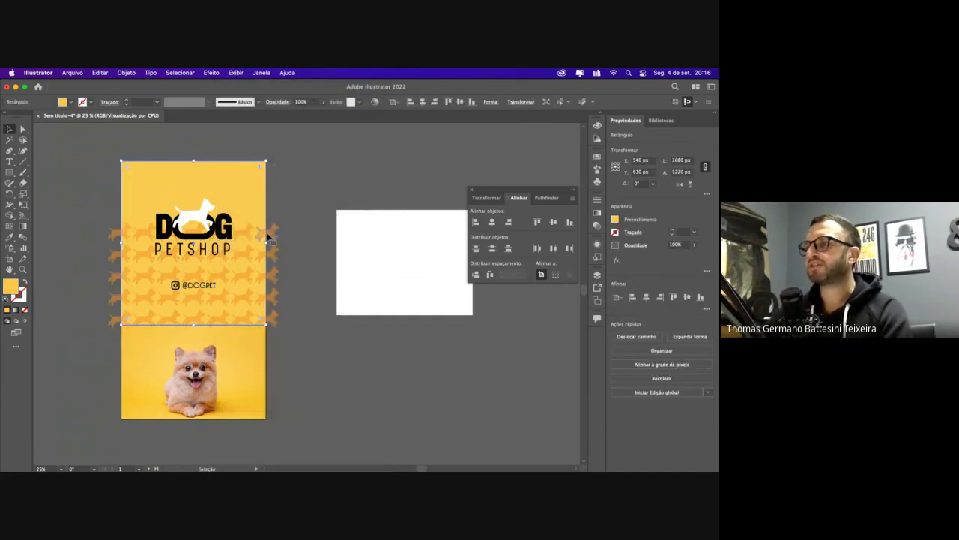
click(284, 225)
drag(278, 226, 278, 240)
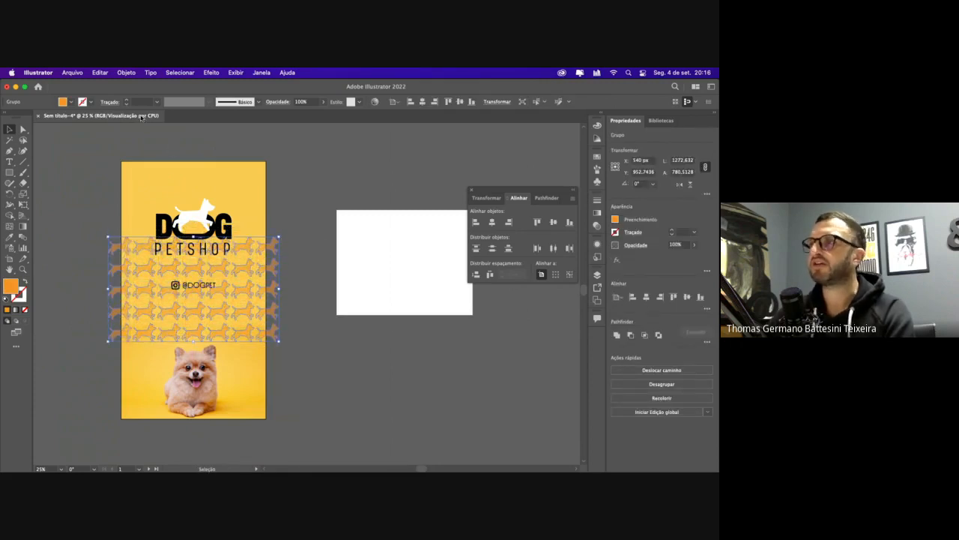
click(323, 103)
drag(322, 115, 309, 114)
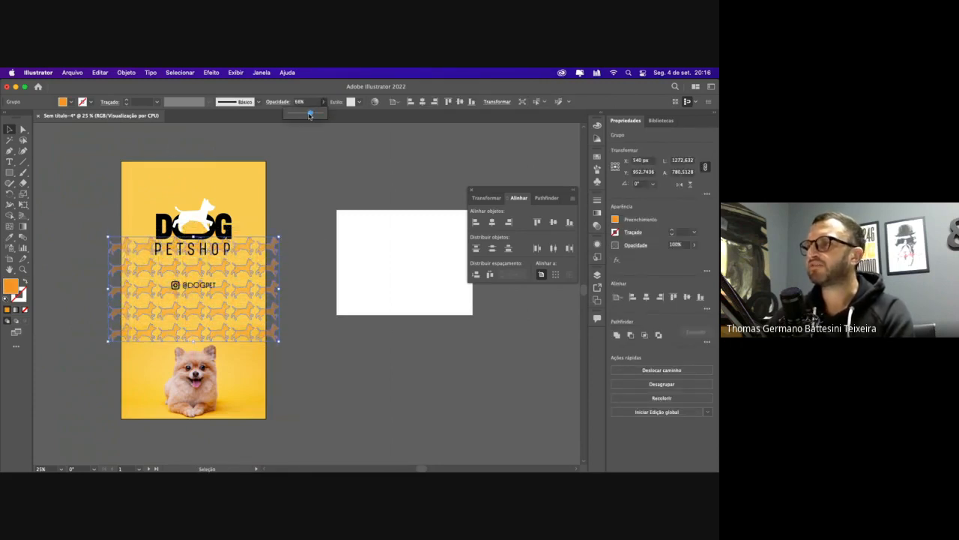
click(310, 181)
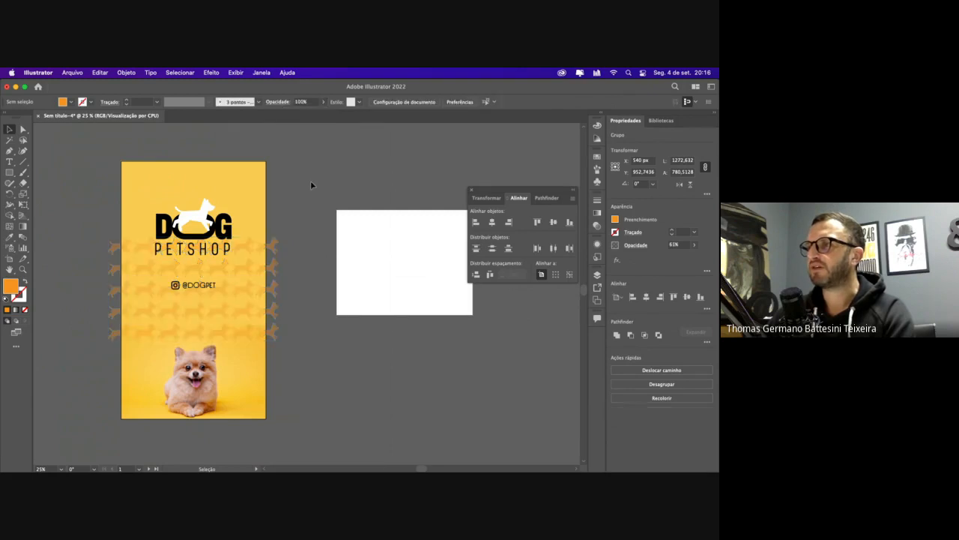
click(266, 254)
drag(267, 337, 267, 237)
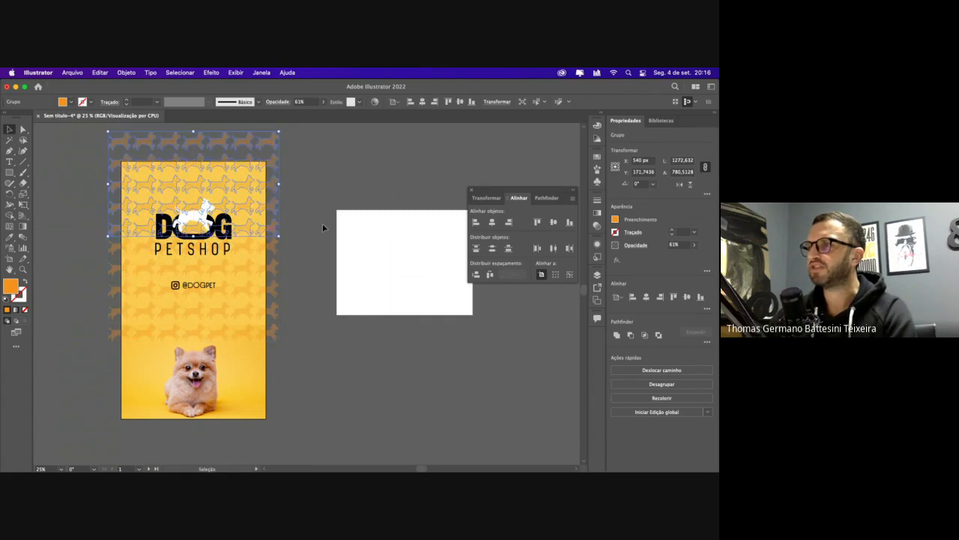
click(322, 224)
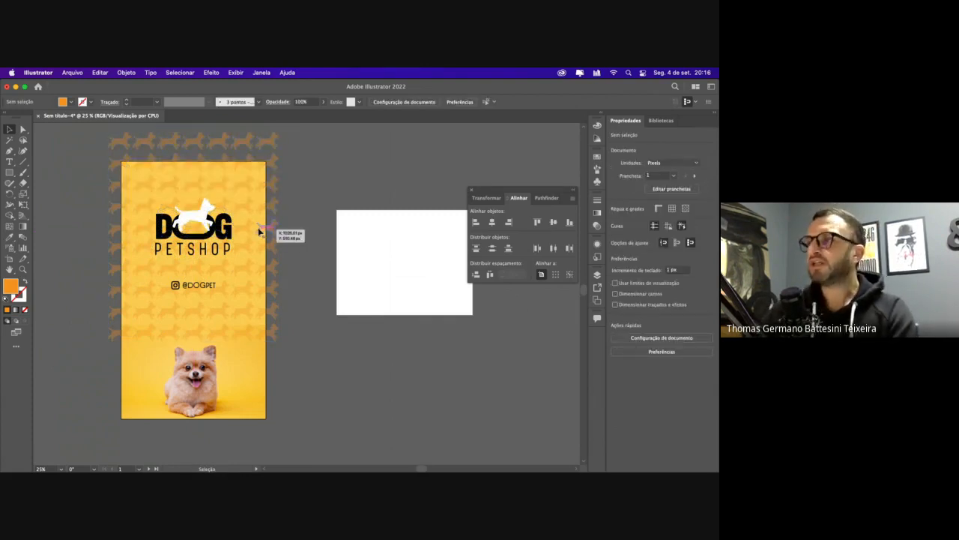
drag(197, 252, 203, 295)
Draw four separate black rectangles on the blank artboard, about 80 × 80, 366 × 151, 155 × 70 and 115 × 151 px
scroll(207, 297, right, 4)
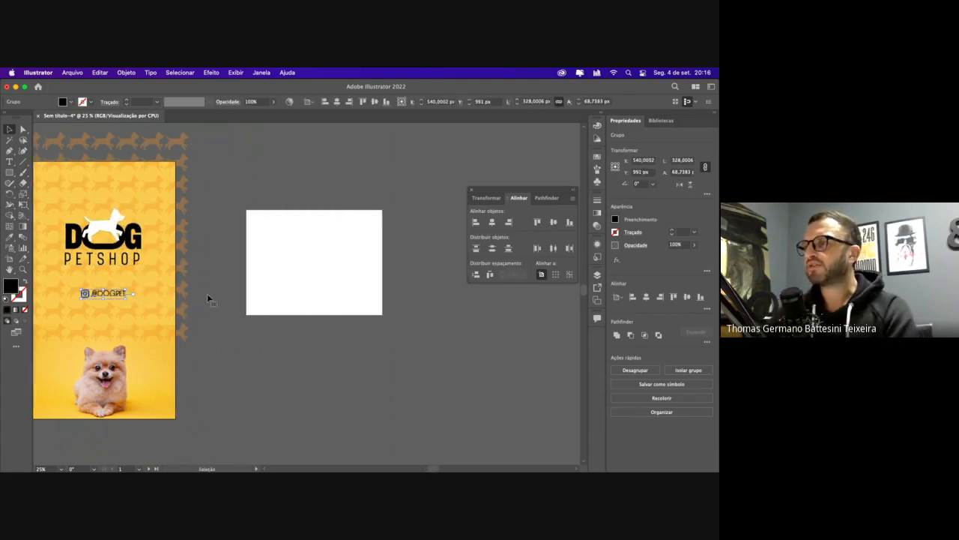
scroll(207, 299, right, 3)
key(z)
drag(156, 203, 302, 315)
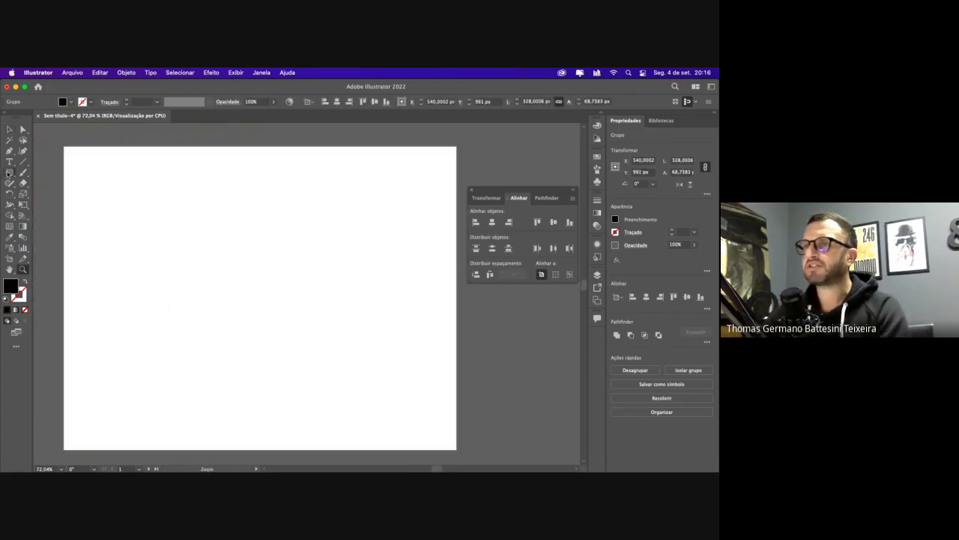
click(9, 173)
drag(135, 174, 168, 206)
drag(102, 235, 243, 293)
drag(200, 330, 259, 356)
drag(283, 184, 328, 242)
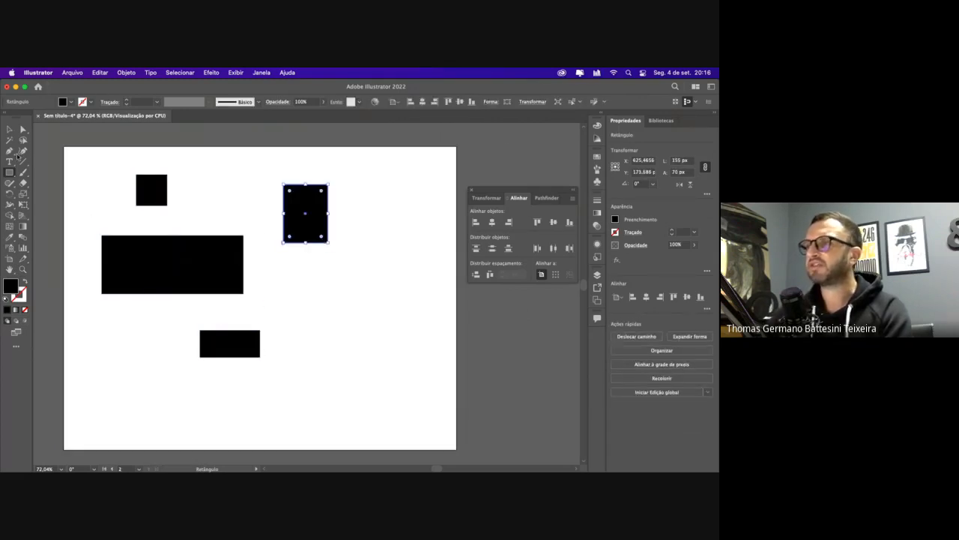
Centre the small square and the two wide rectangles horizontally on the artboard, and delete the tall rectangle
click(9, 129)
click(150, 188)
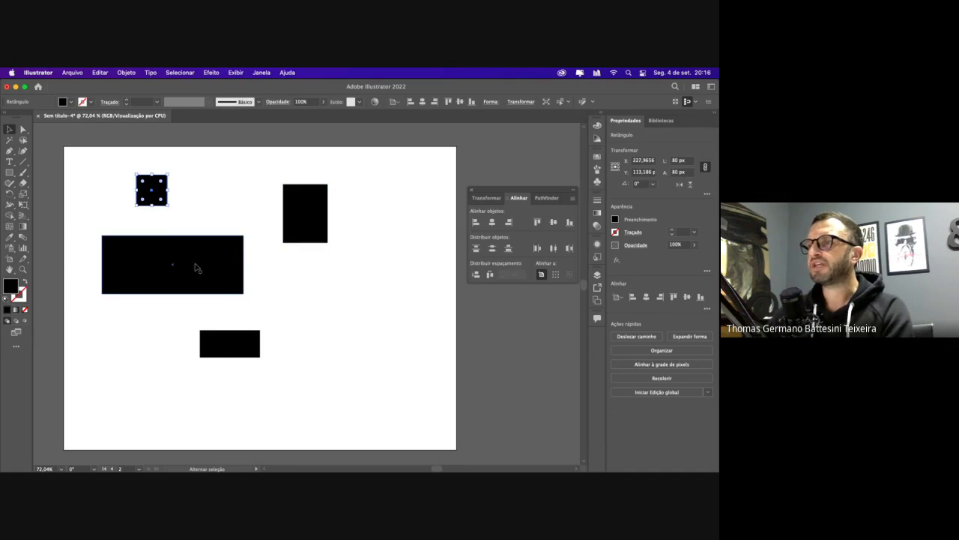
shift+click(196, 268)
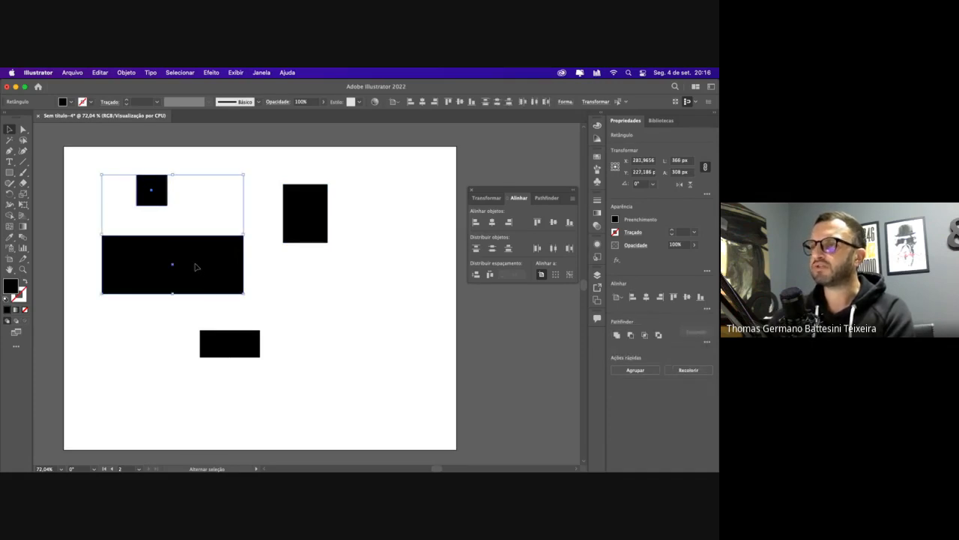
shift+click(217, 343)
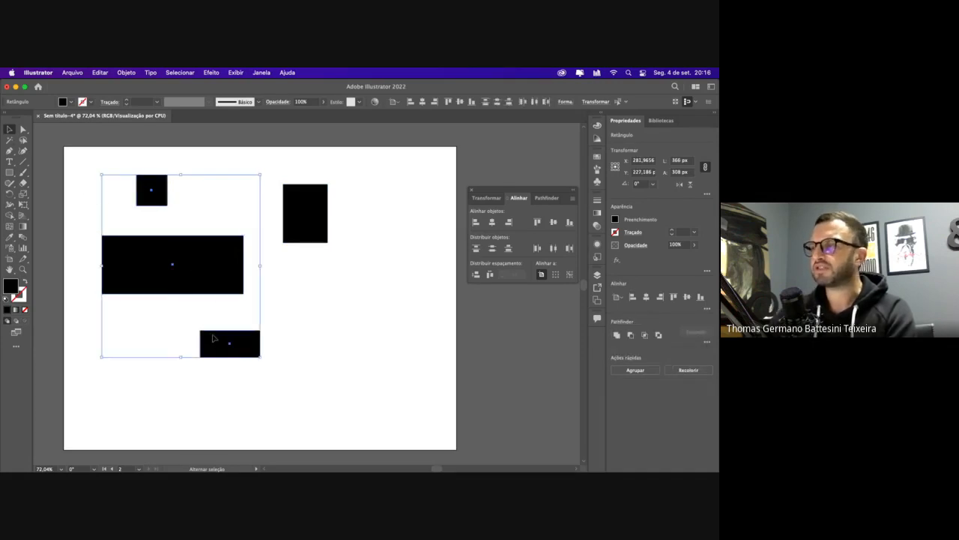
click(492, 222)
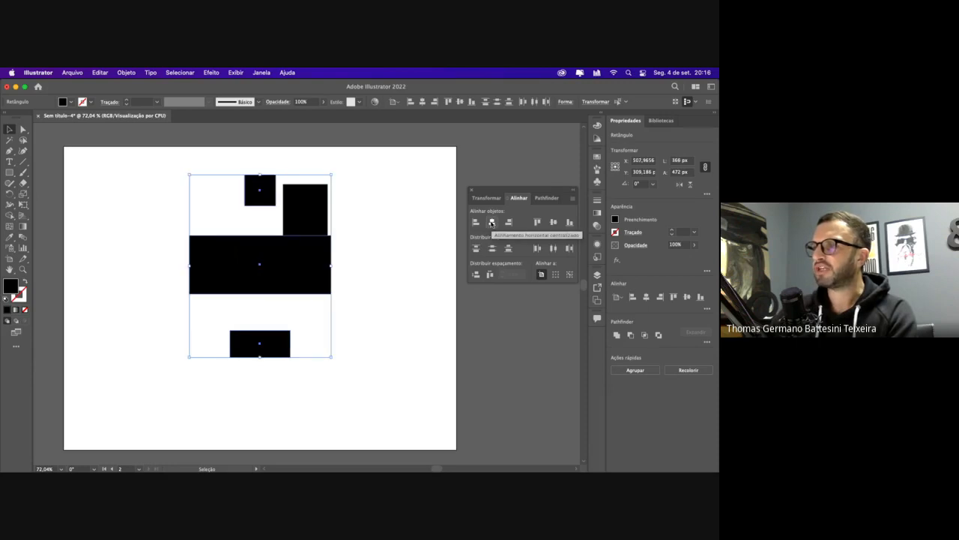
drag(297, 225, 406, 263)
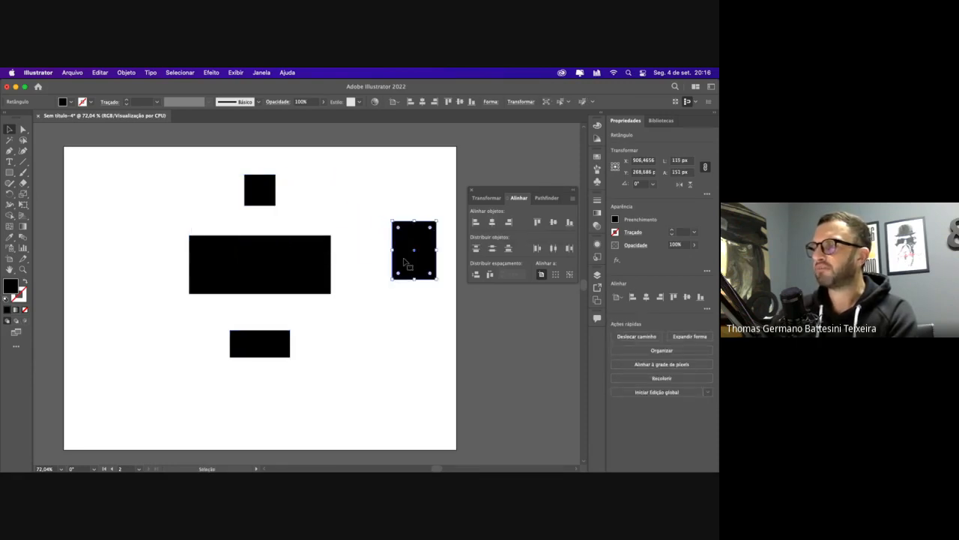
key(Delete)
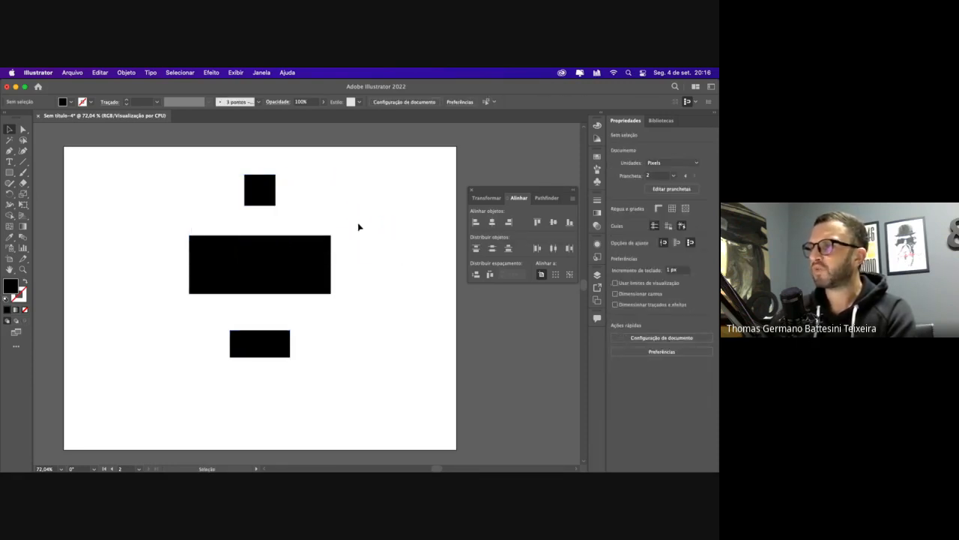
Set alignment relative to the selection, and align the three rectangles first by their left edges and finally by their right edges
drag(357, 195, 230, 331)
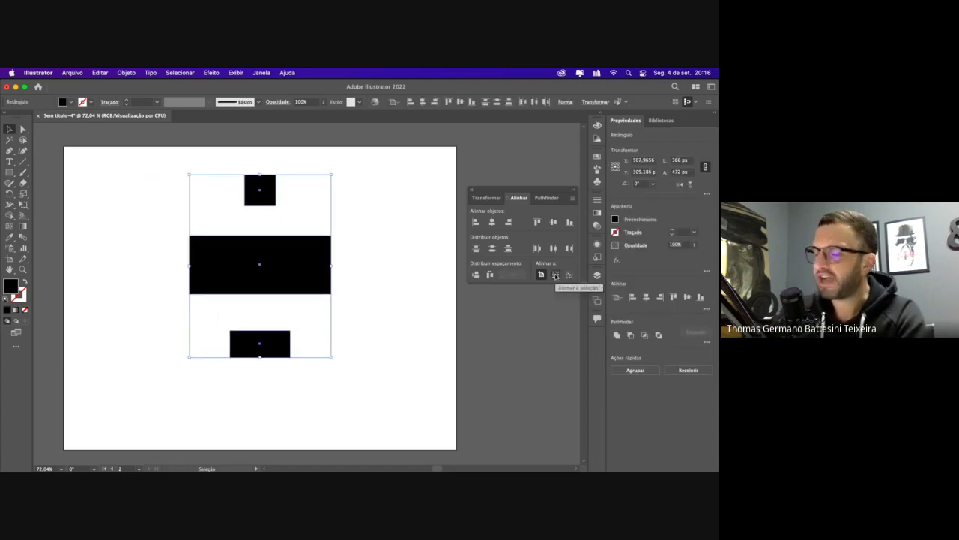
click(556, 275)
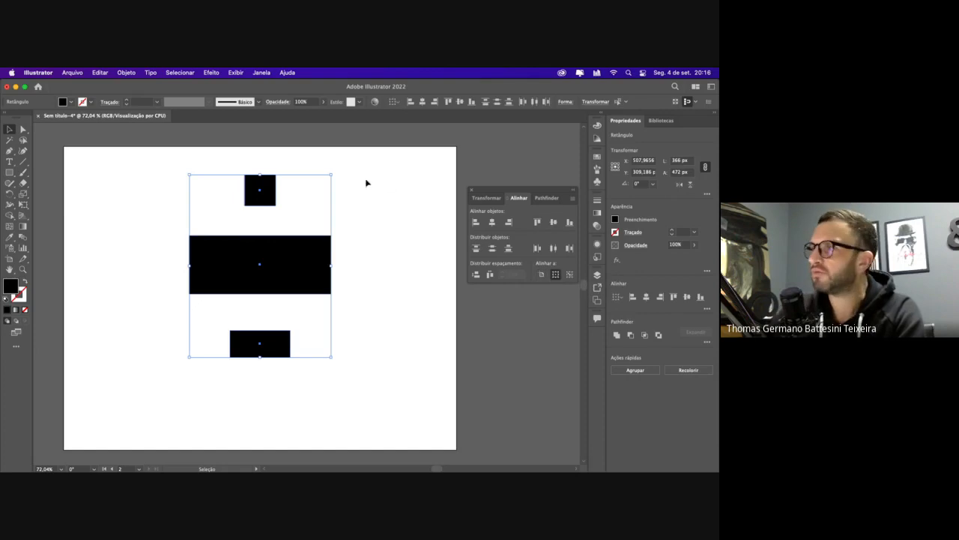
click(476, 222)
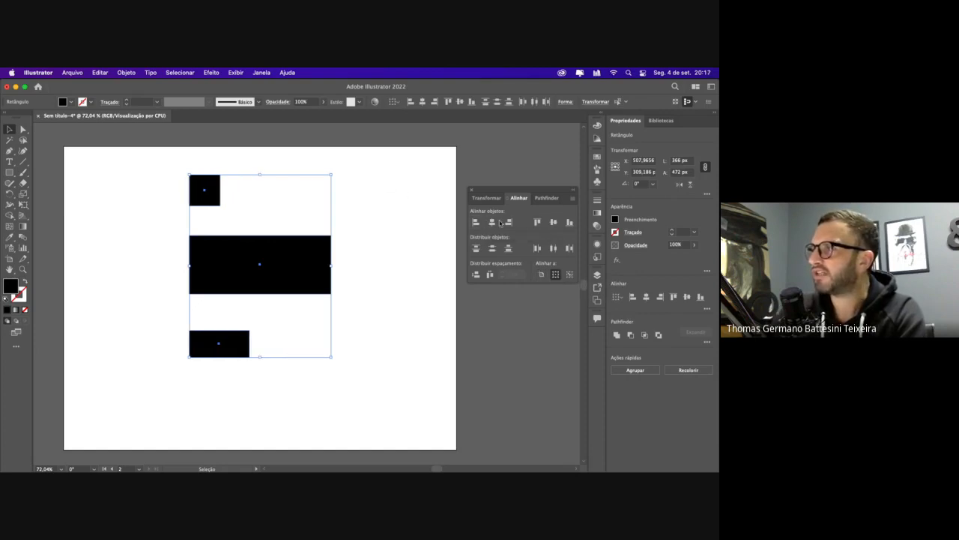
click(509, 222)
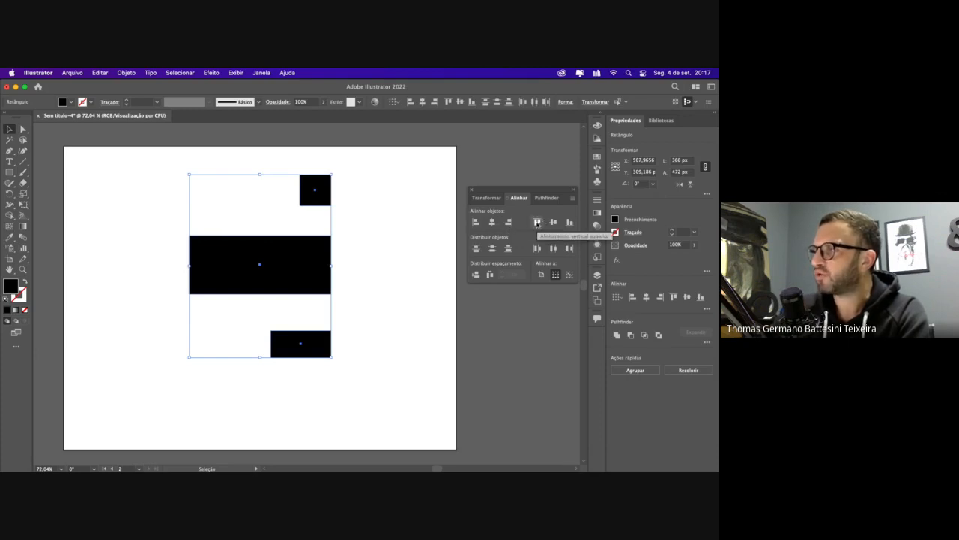
Try top and vertical-centre alignment on the three rectangles, undoing each attempt
click(536, 222)
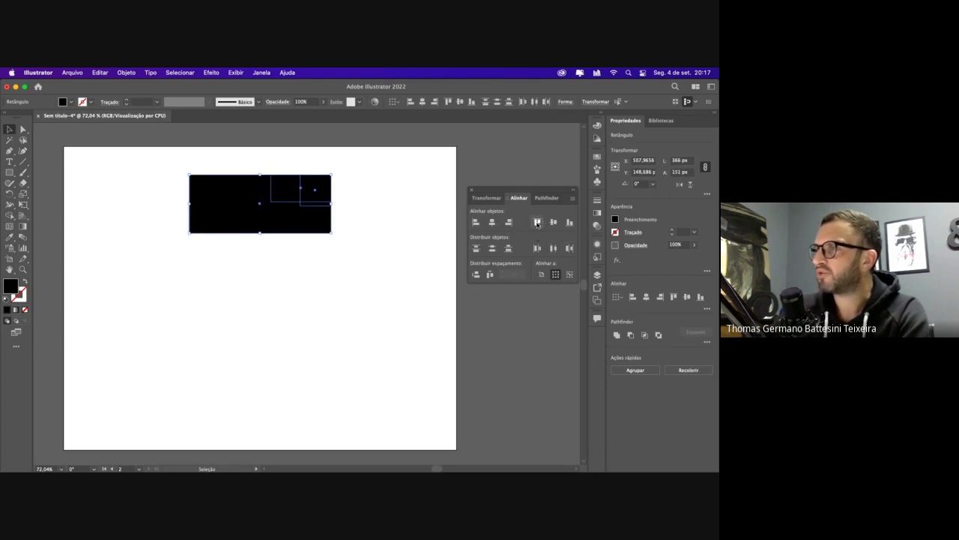
key(super+z)
click(537, 223)
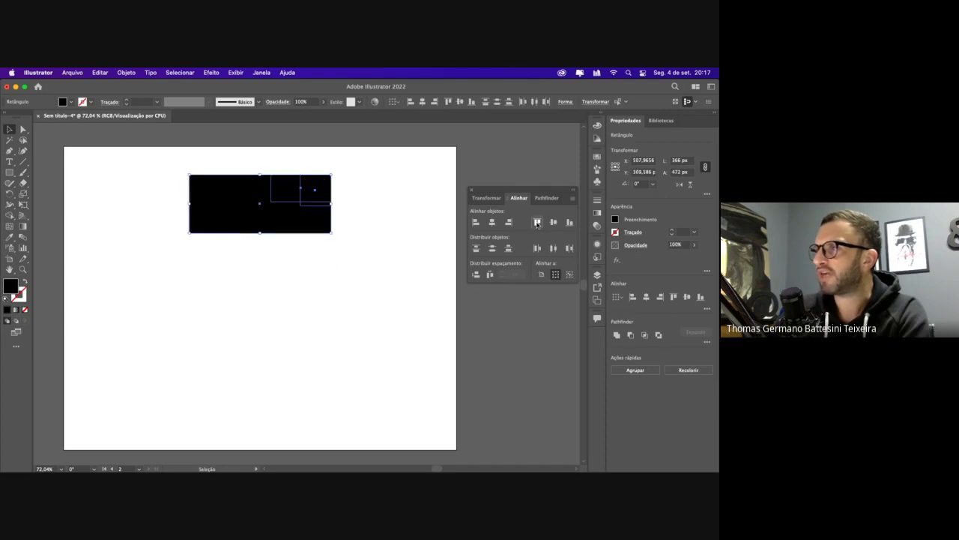
key(super+z)
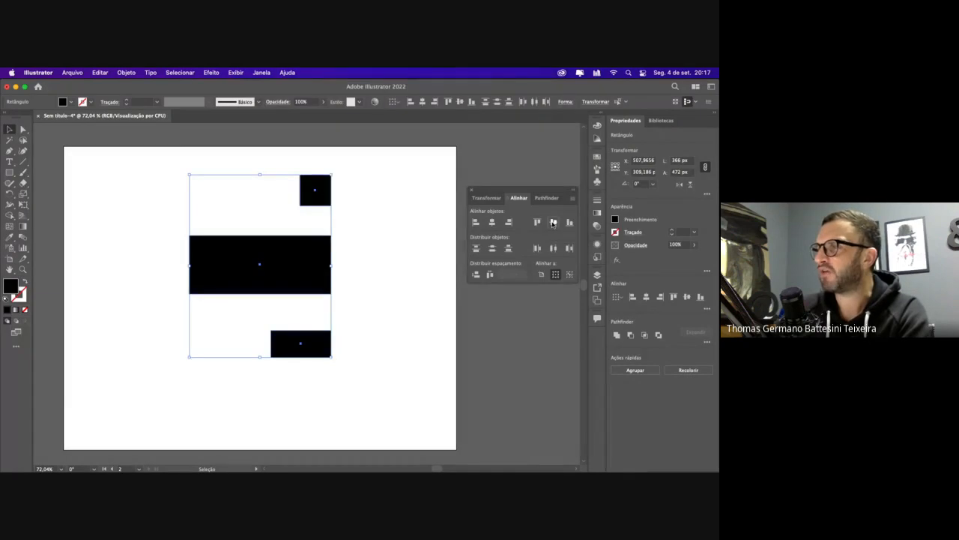
click(552, 223)
key(a)
key(super+z)
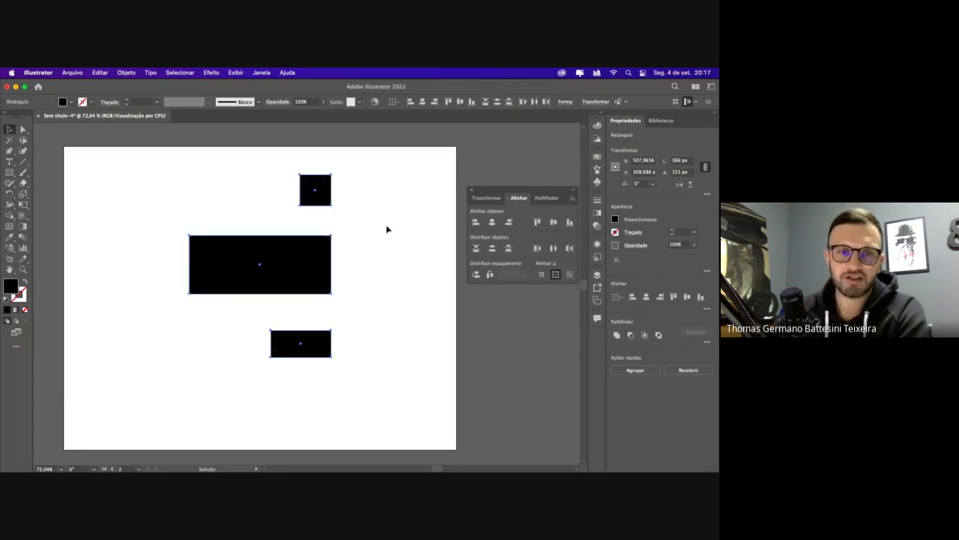
key(v)
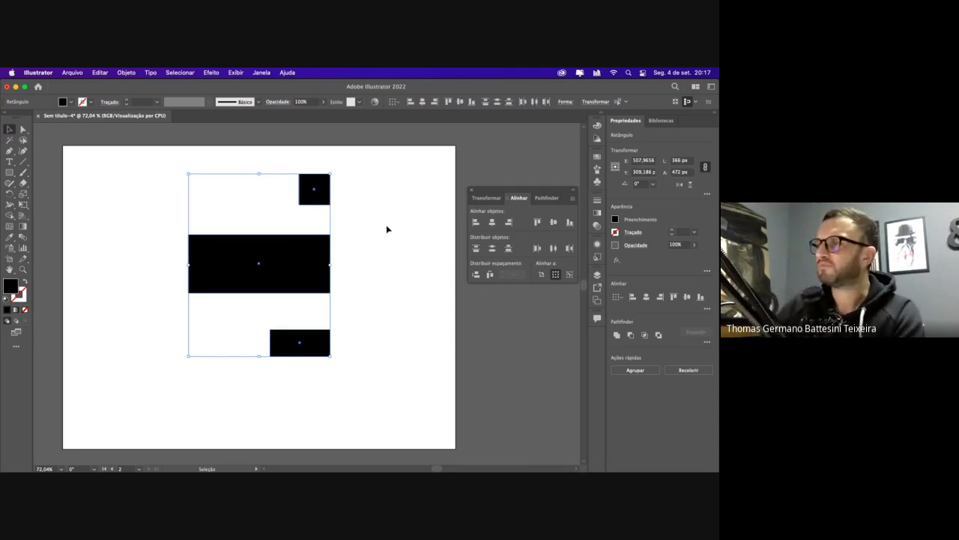
Scatter the three rectangles, moving the square to the left and shifting the other two slightly down
click(360, 217)
drag(317, 199, 177, 221)
drag(307, 338, 282, 352)
drag(286, 266, 284, 282)
Select all three rectangles, make the small square the key object and align the others to its left edge
shift+click(187, 217)
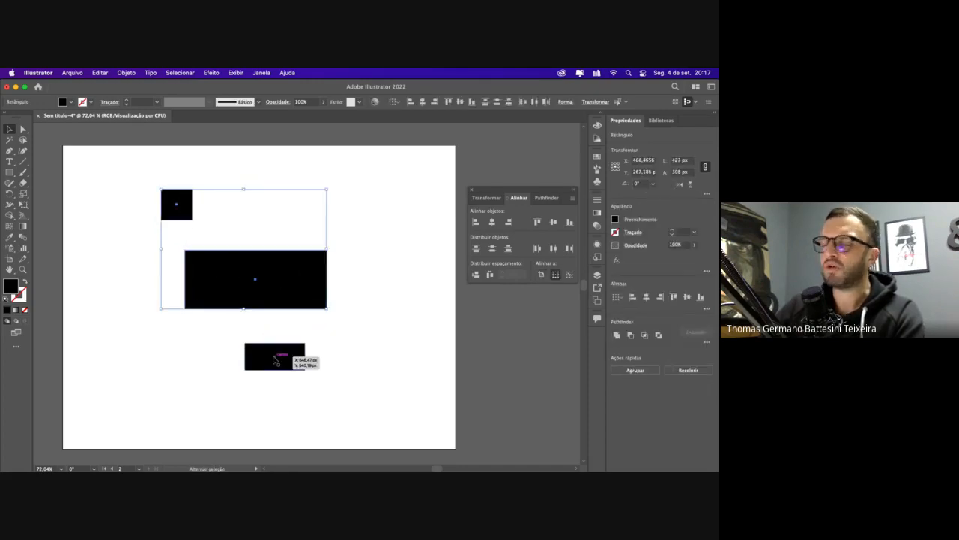
shift+click(288, 358)
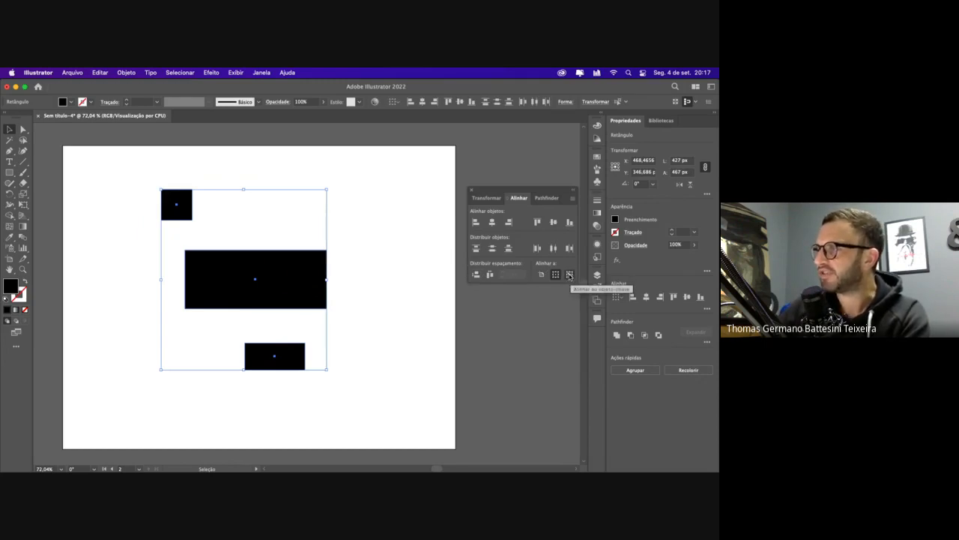
click(569, 275)
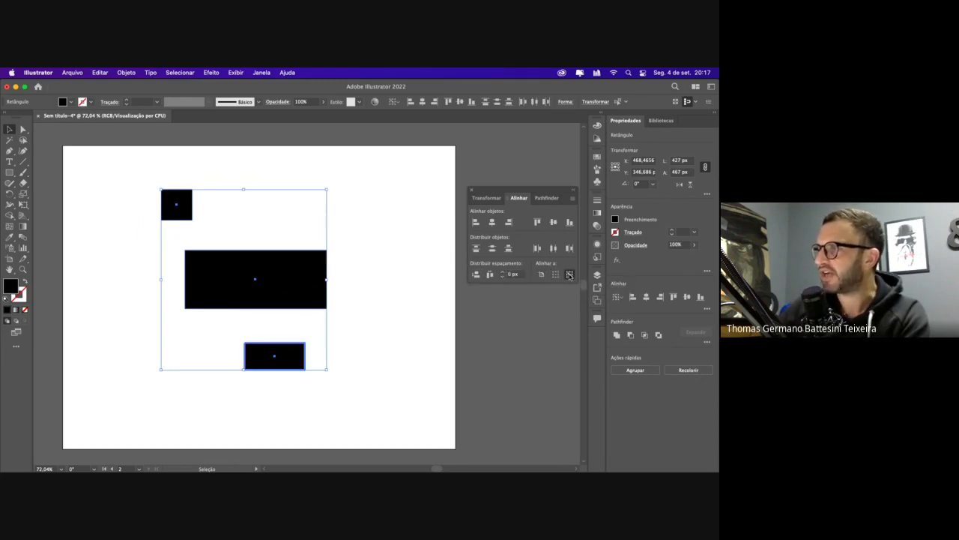
click(178, 214)
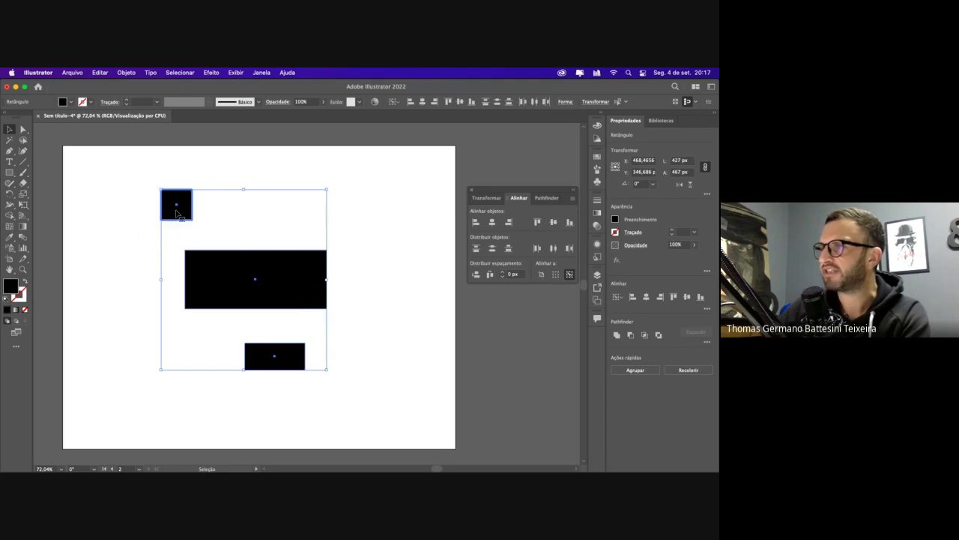
click(475, 223)
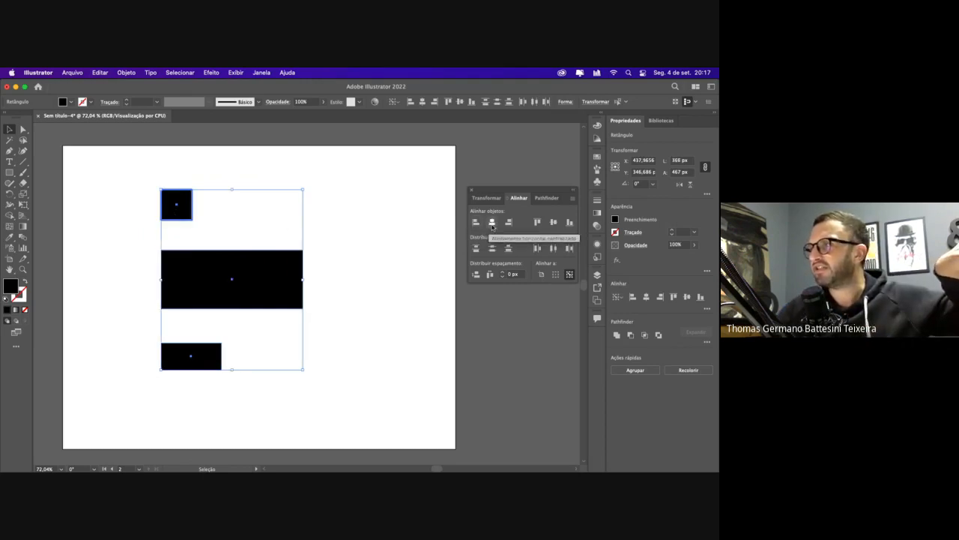
Centre the rectangles horizontally on the key square, and try top alignment to it, undoing that attempt
click(492, 223)
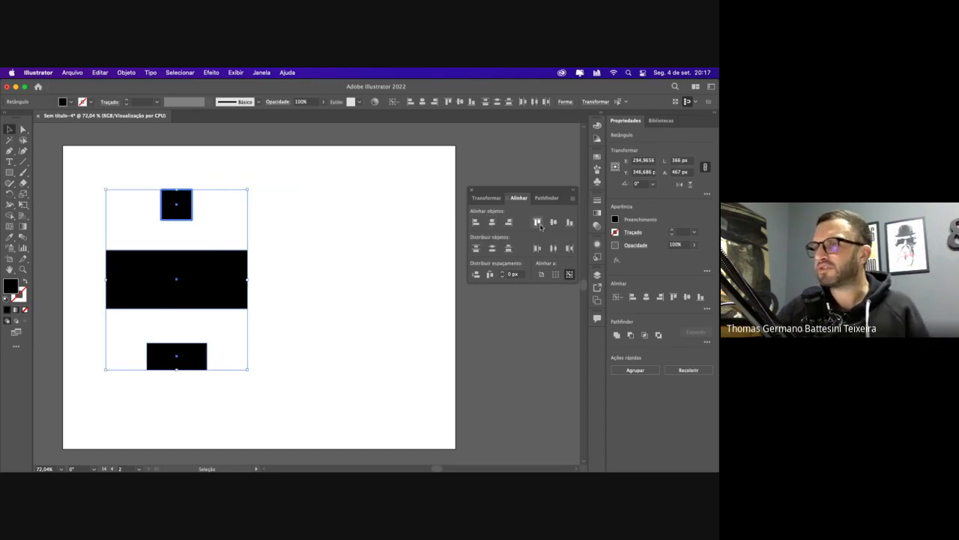
click(540, 225)
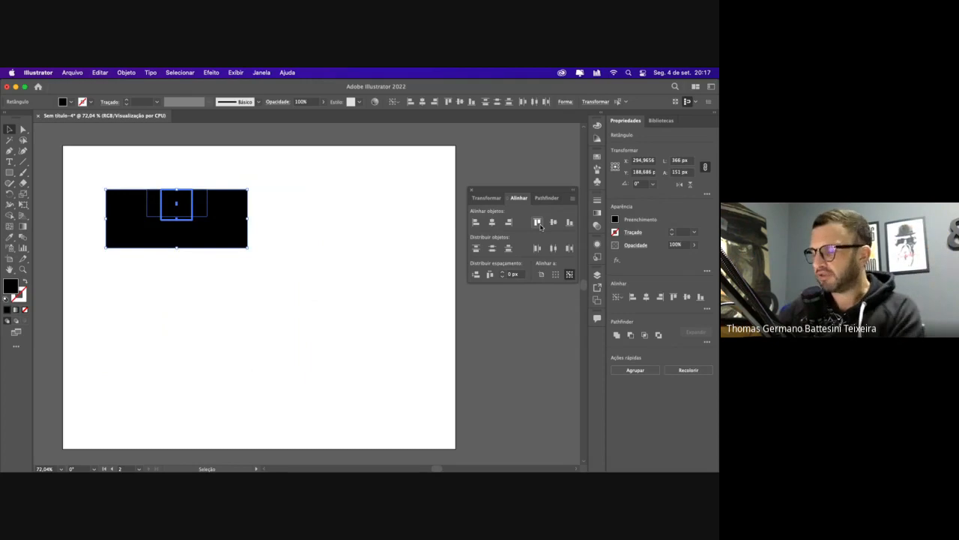
key(super+z)
Set alignment relative to the artboard, and align the three rectangles to its left edge, right edge and finally its horizontal centre
click(541, 275)
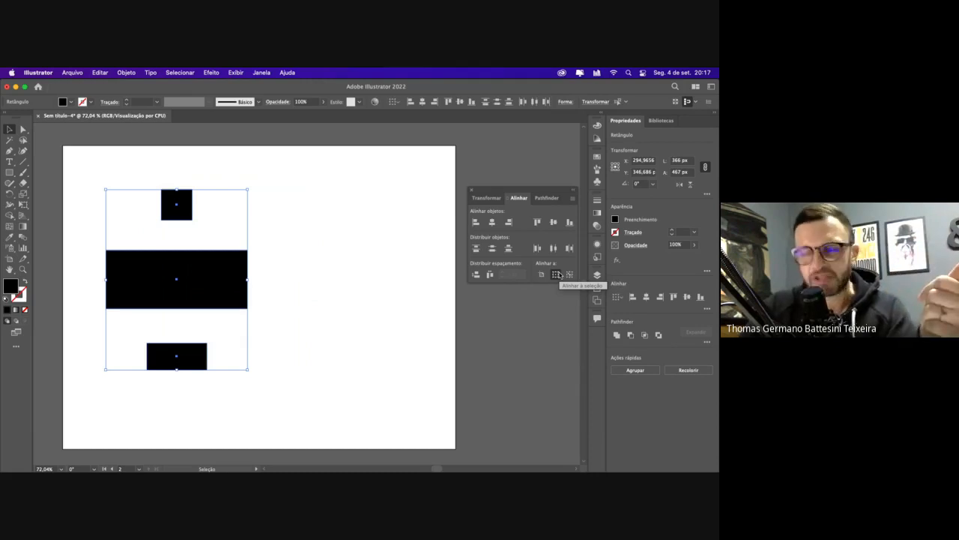
click(541, 274)
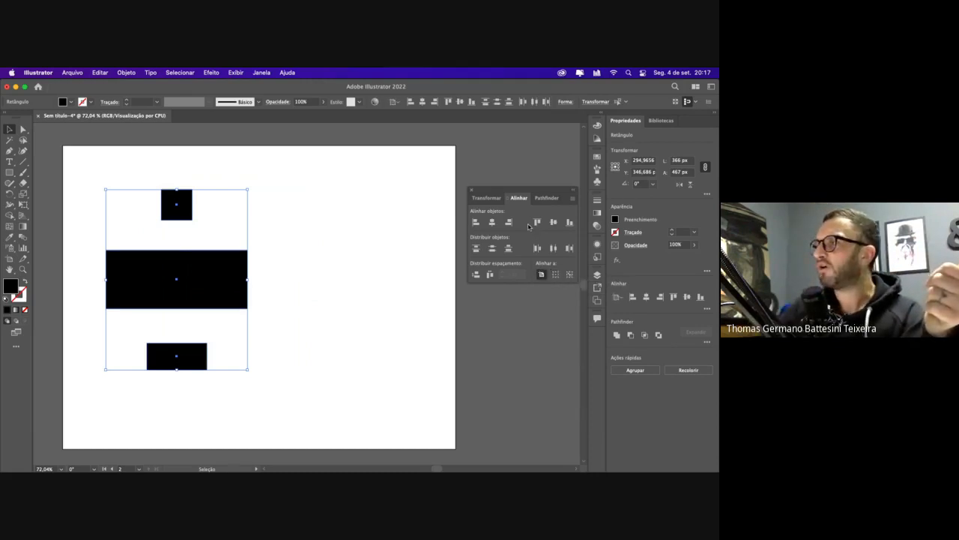
click(476, 222)
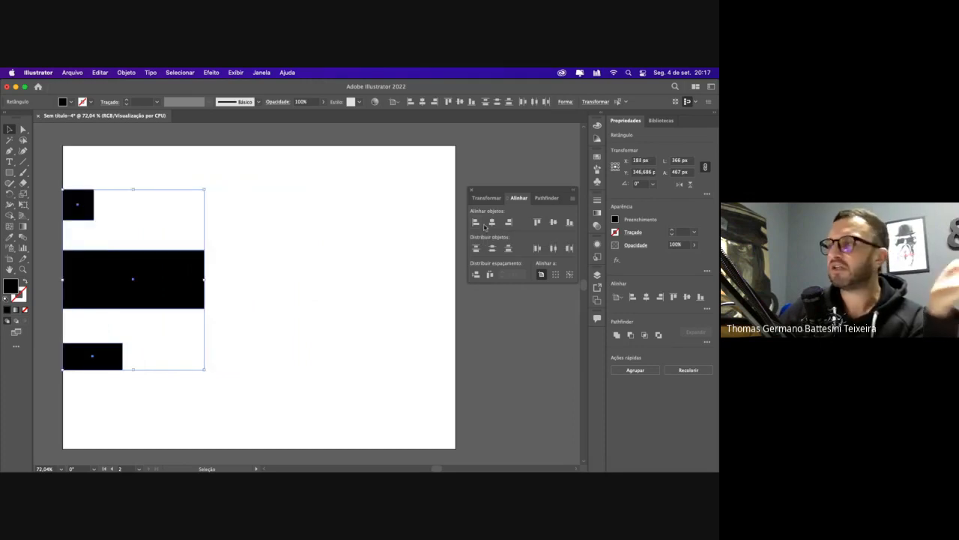
click(510, 223)
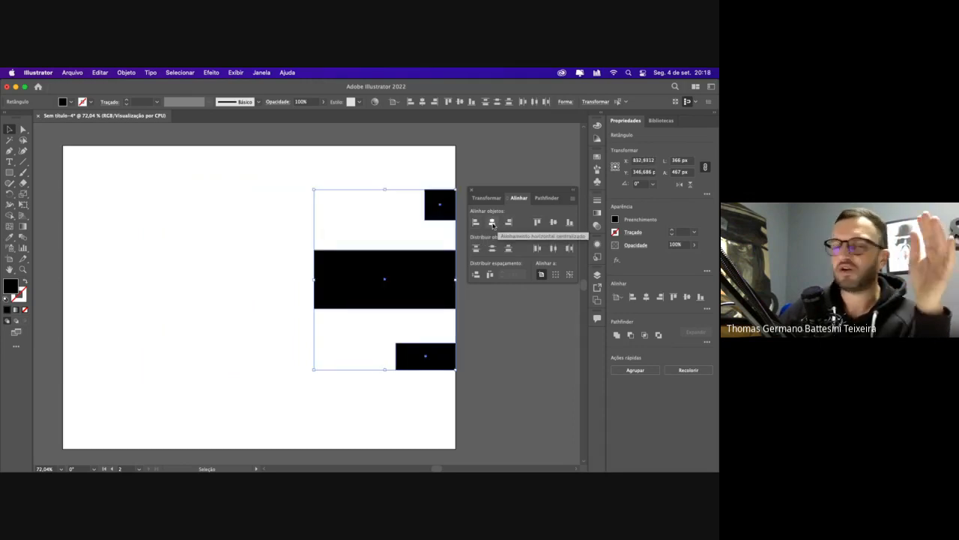
click(492, 223)
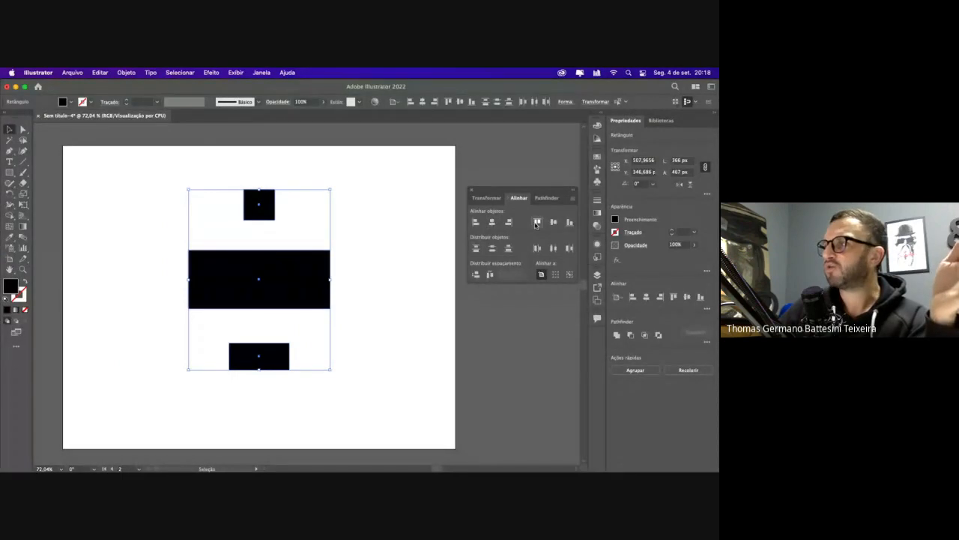
Align the three rectangles to the artboard's top edge, vertical centre and finally its bottom edge, and deselect them
click(537, 223)
click(557, 222)
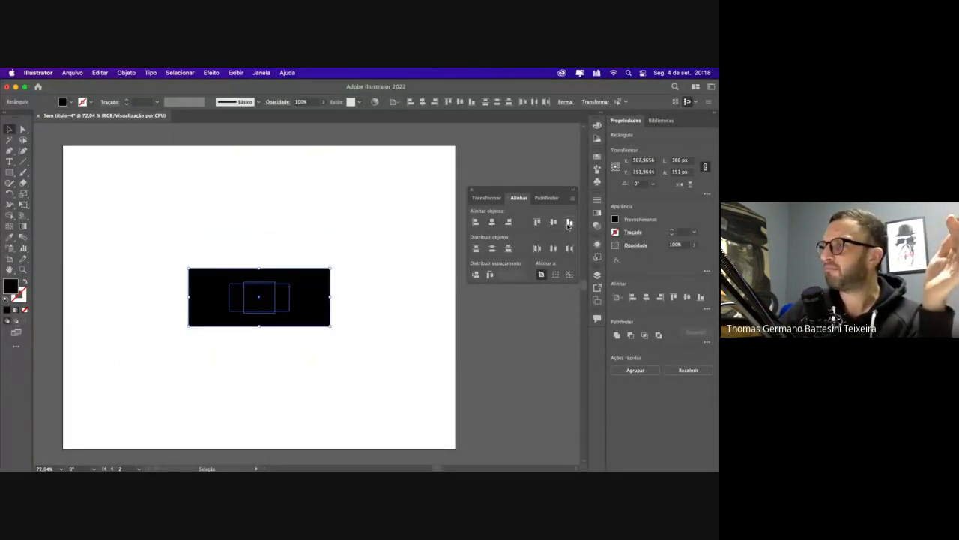
click(570, 222)
click(407, 230)
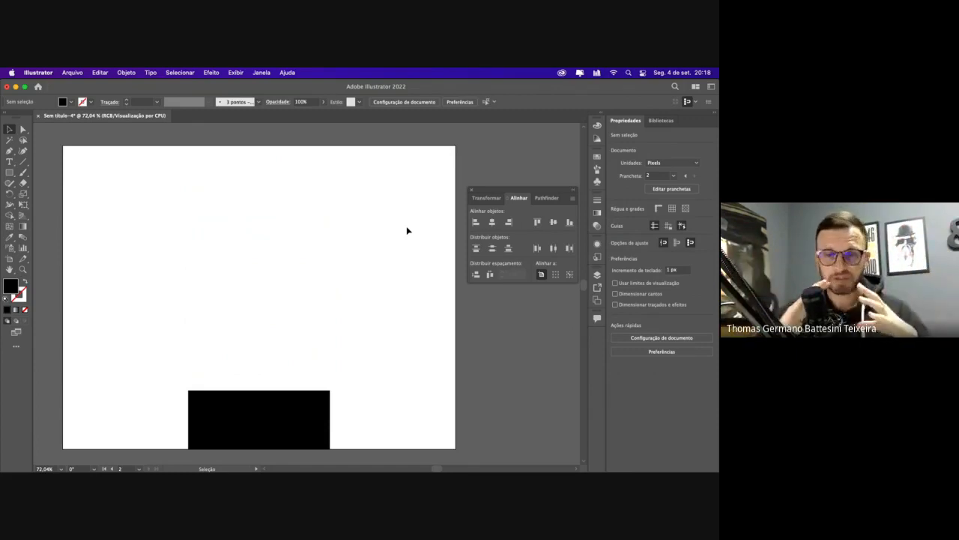
Fill the medium-sized rectangle within the stack at the artboard's bottom edge with red
drag(155, 355, 345, 433)
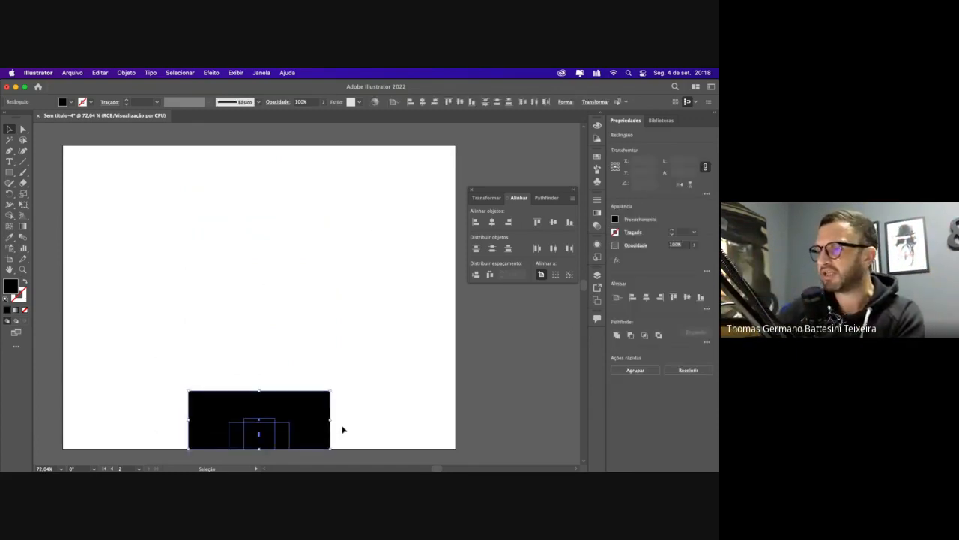
click(268, 434)
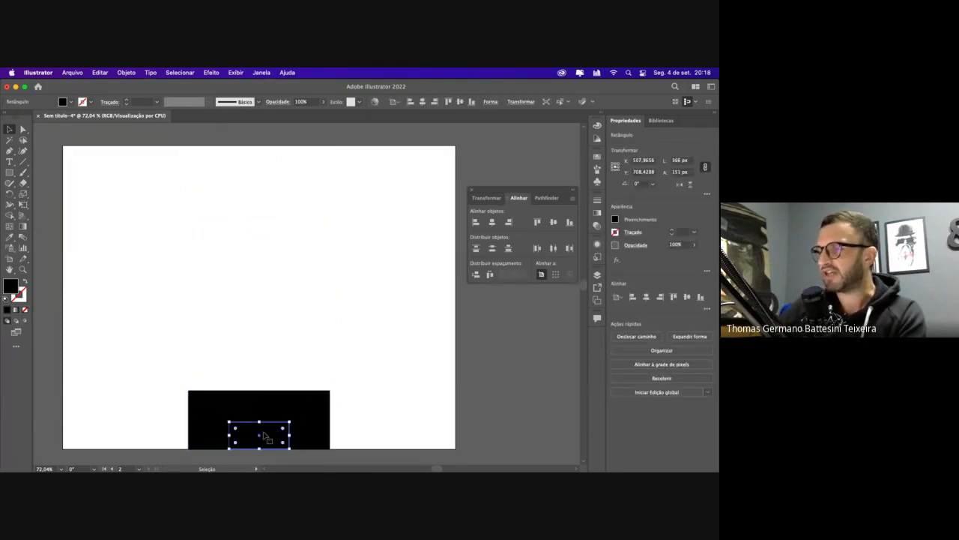
click(72, 102)
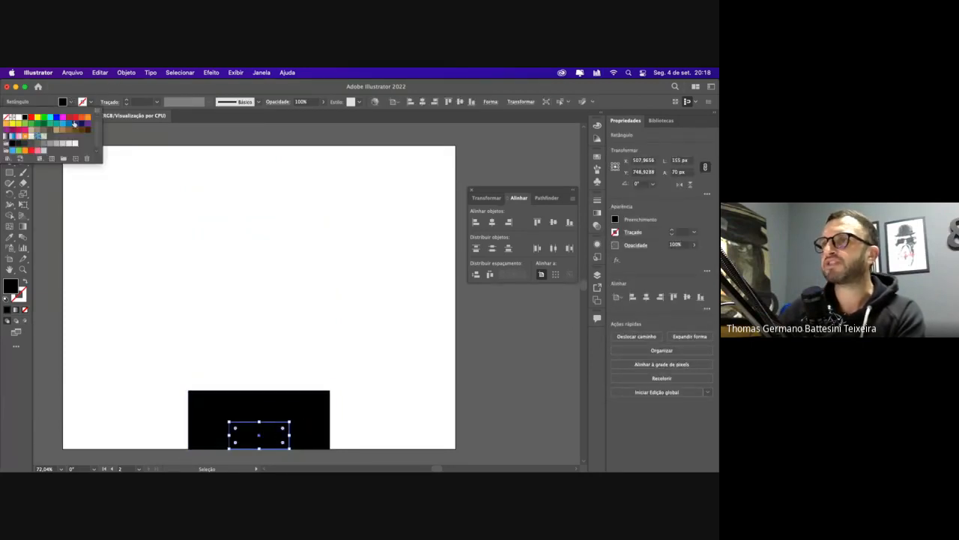
click(74, 119)
click(197, 214)
click(245, 414)
click(252, 429)
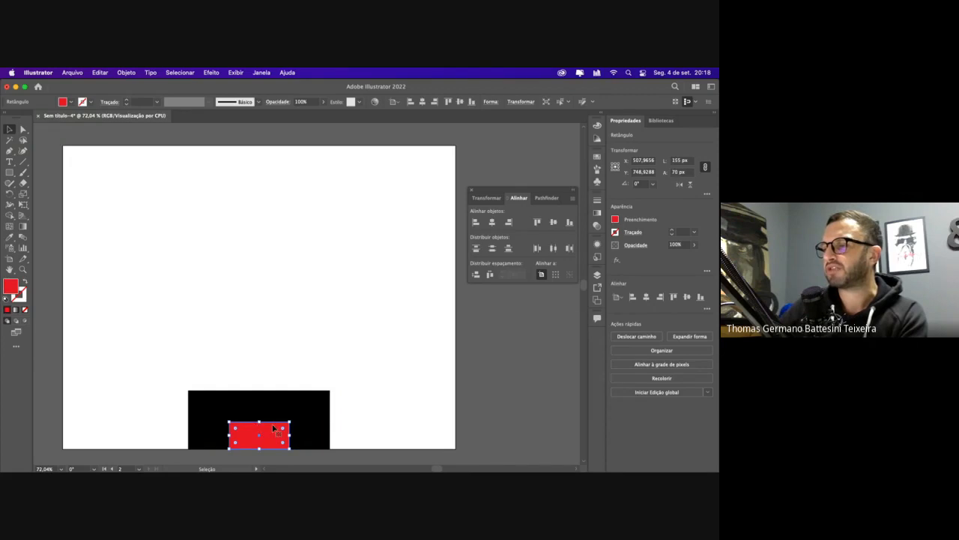
Isolate the small square from the stacked rectangles by removing the other two from the selection, and fill it with orange
drag(240, 382, 285, 430)
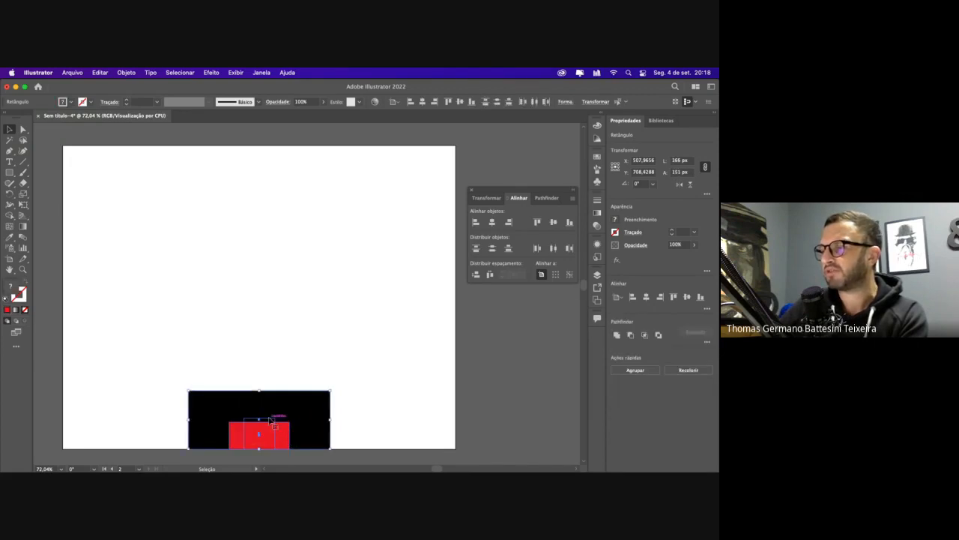
click(272, 422)
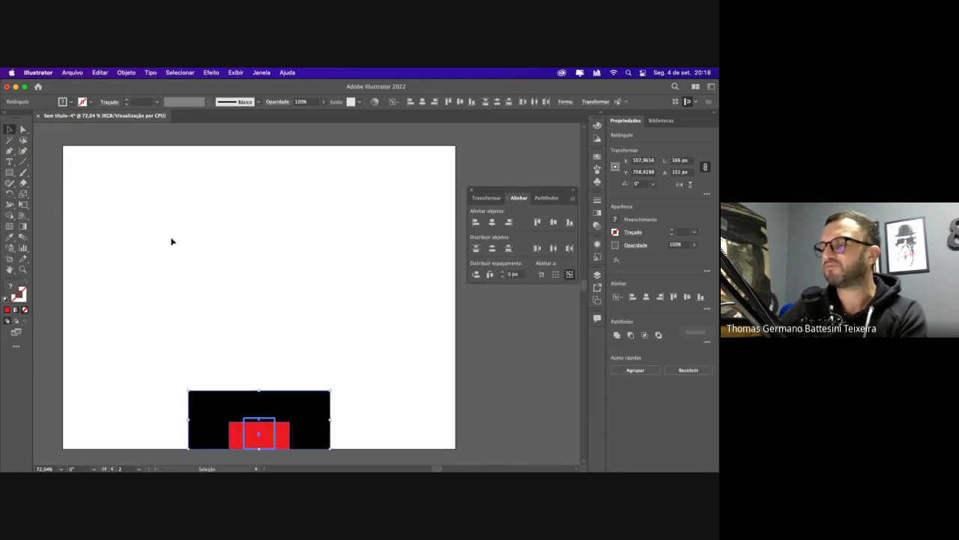
shift+click(232, 394)
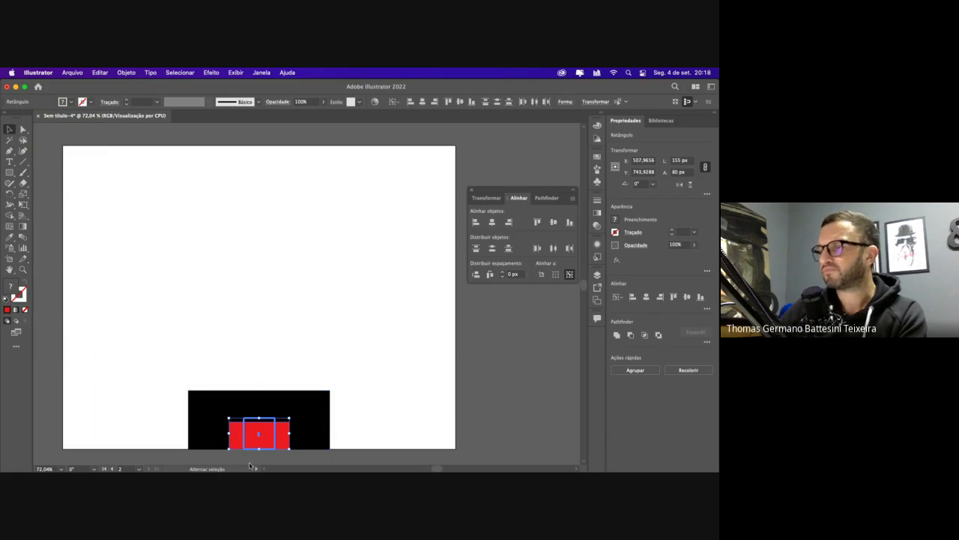
shift+click(235, 435)
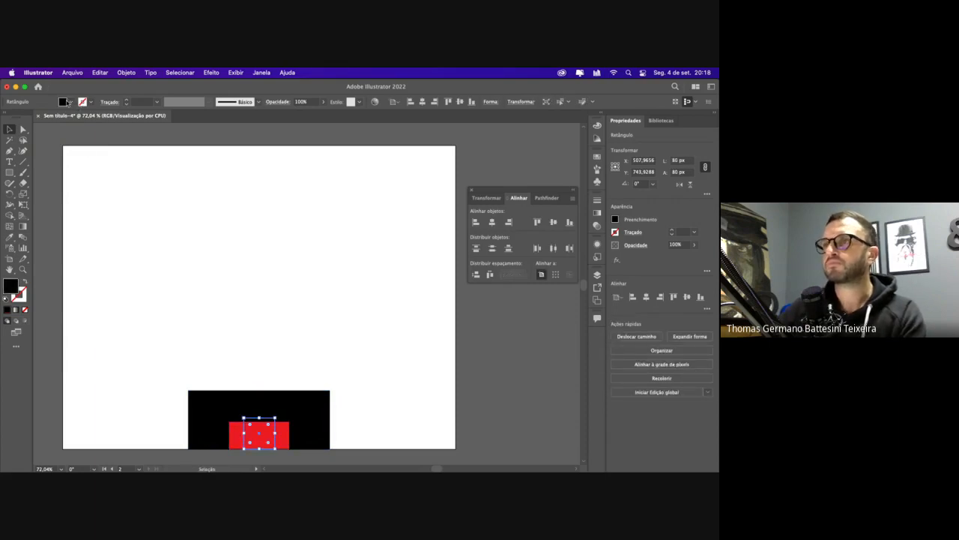
click(68, 102)
click(88, 117)
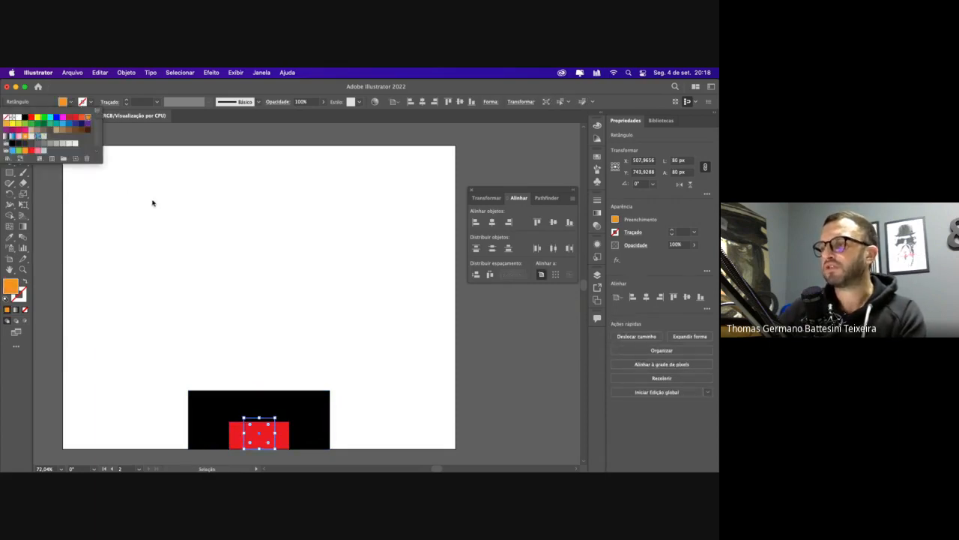
click(214, 329)
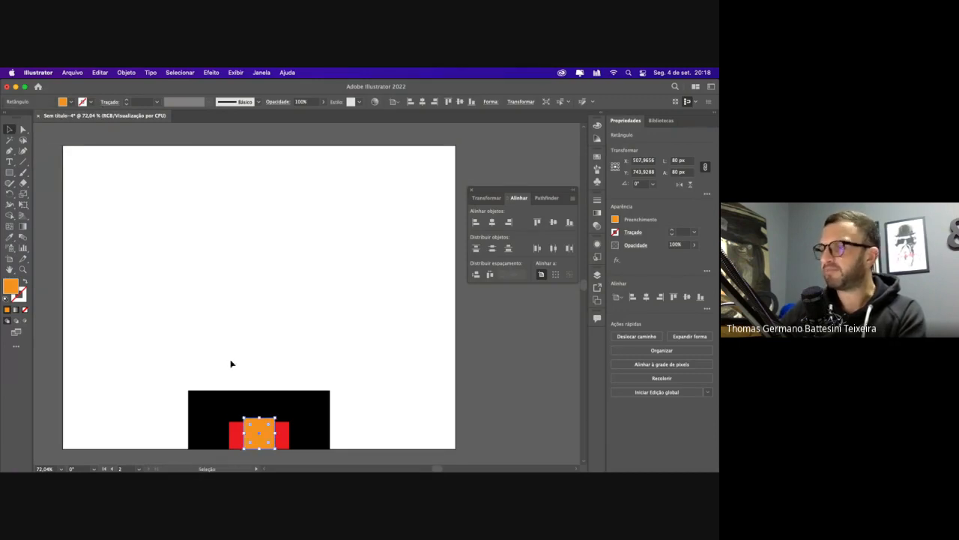
Select the three coloured rectangles and align them to the artboard's top edge, its left edge and finally its right edge
scroll(224, 364, right, 1)
drag(200, 365, 297, 452)
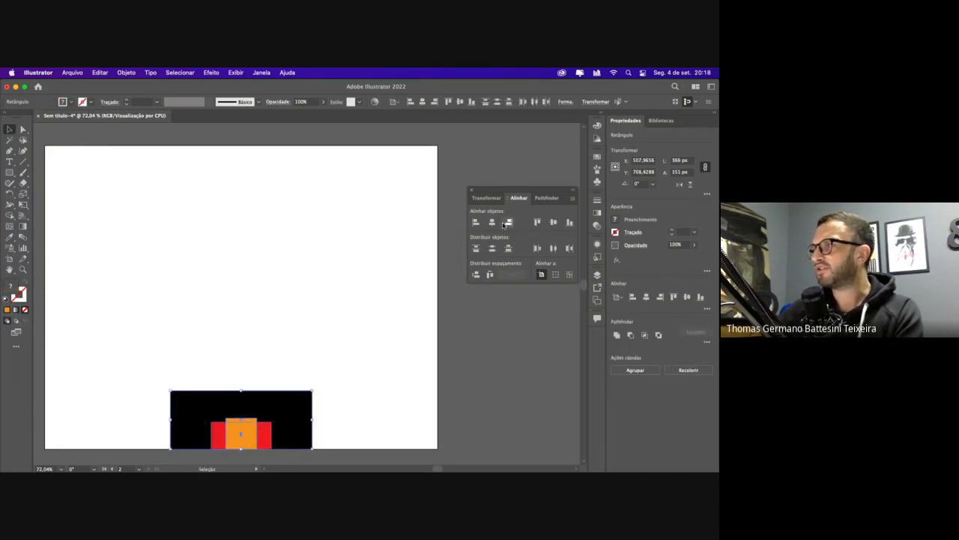
click(538, 221)
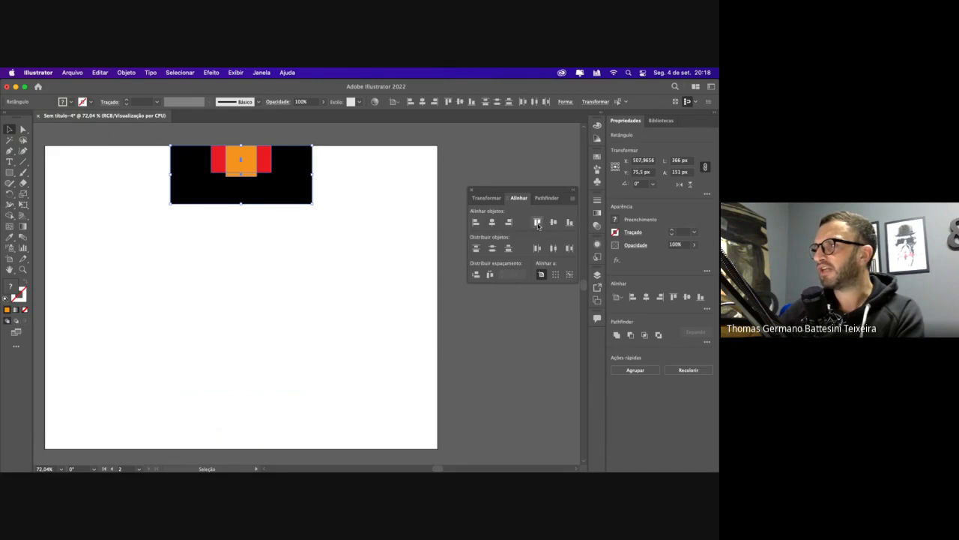
click(478, 223)
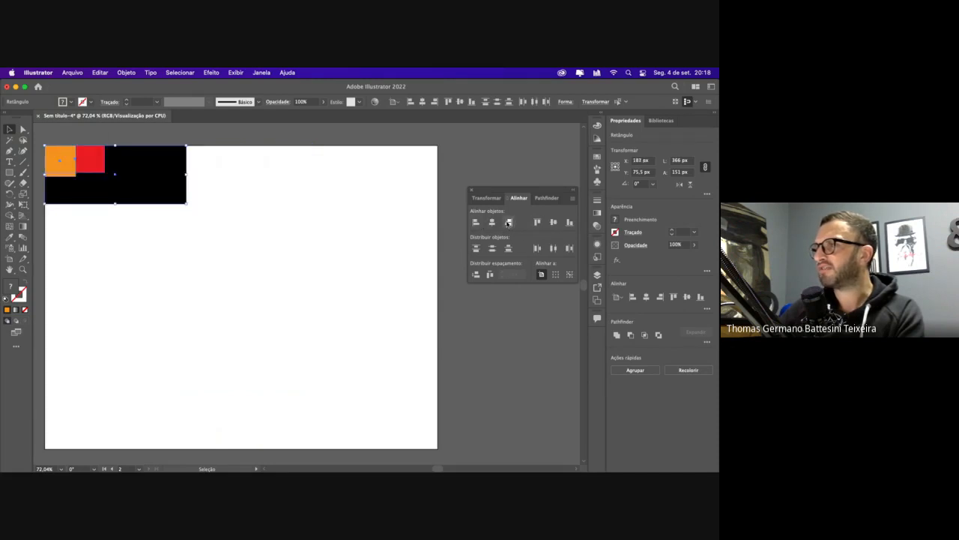
click(508, 222)
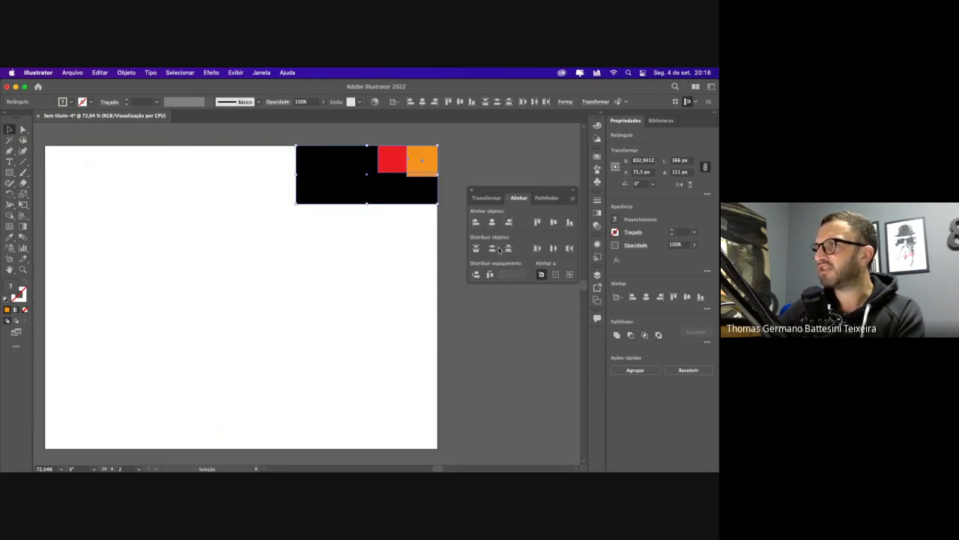
Centre the three coloured rectangles vertically and horizontally on the artboard and deselect them
click(553, 223)
click(492, 224)
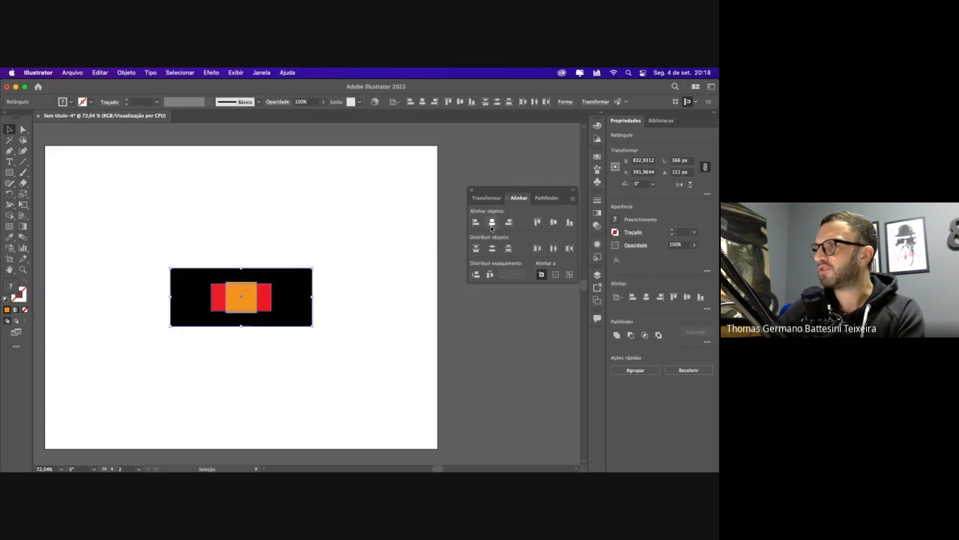
click(284, 246)
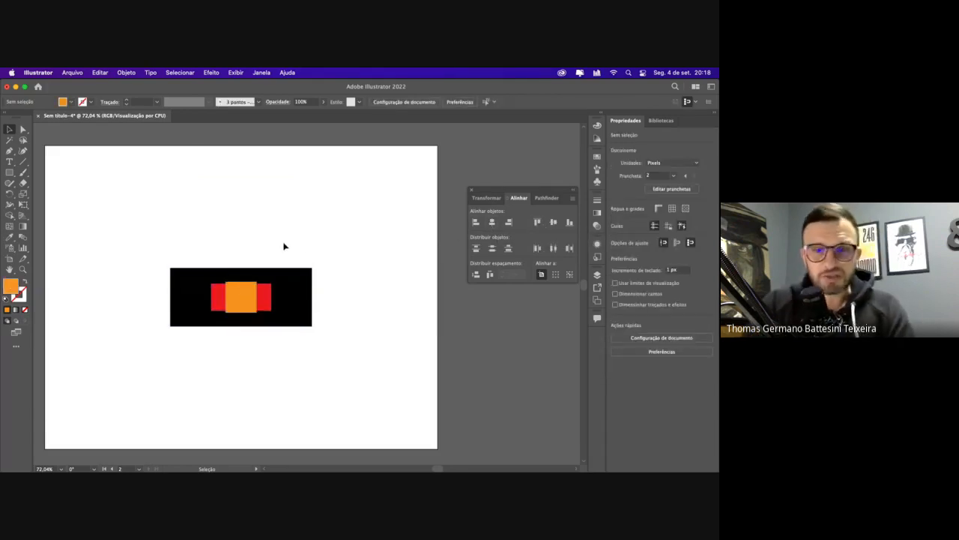
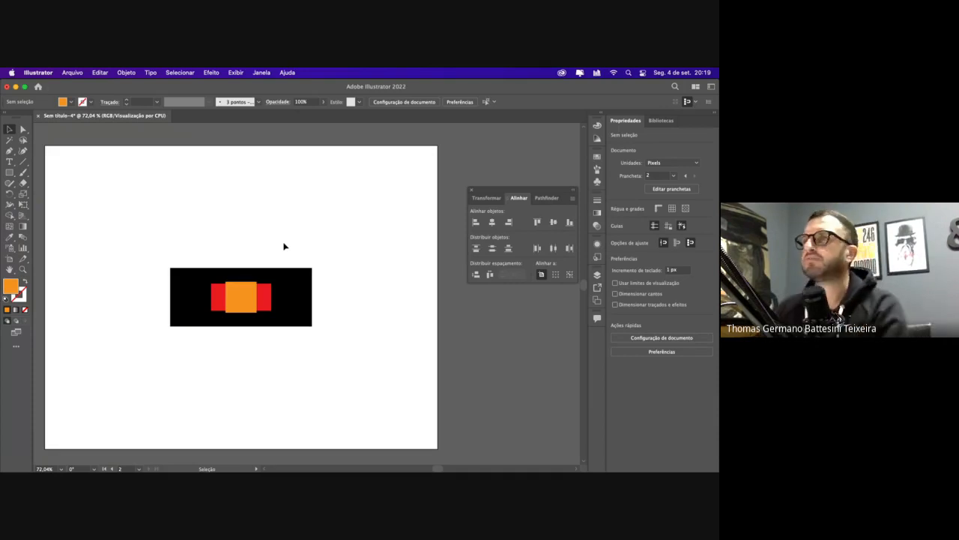
key(super+minus)
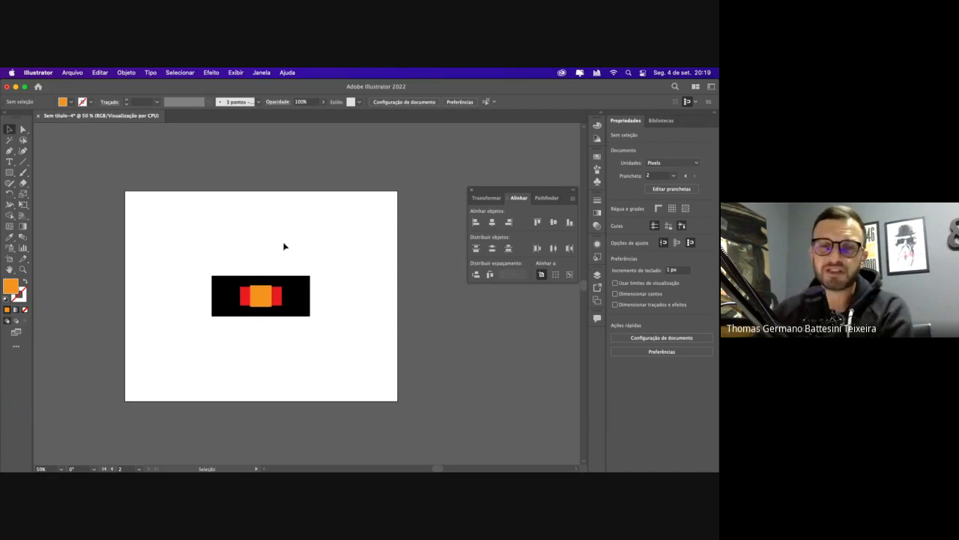
scroll(284, 246, left, 10)
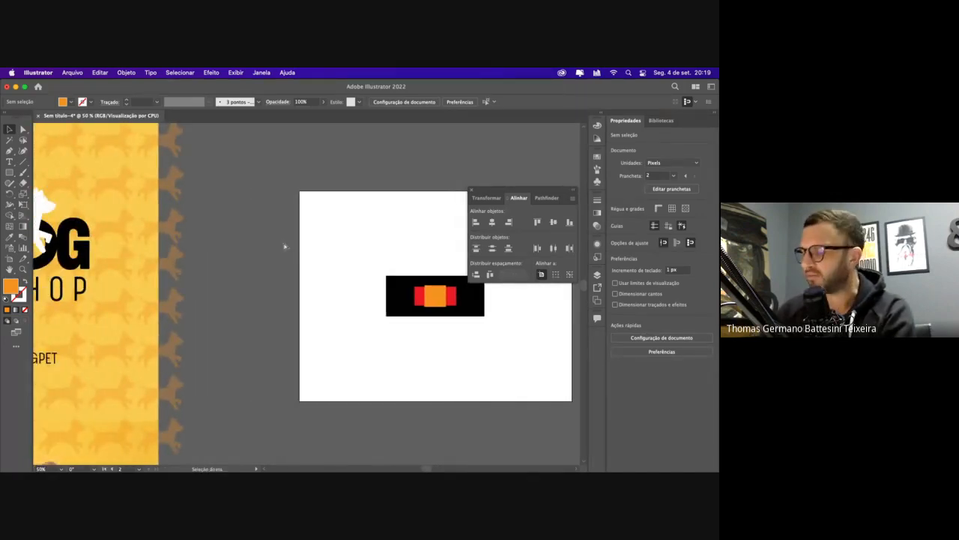
key(super+minus)
click(247, 166)
scroll(244, 174, right, 5)
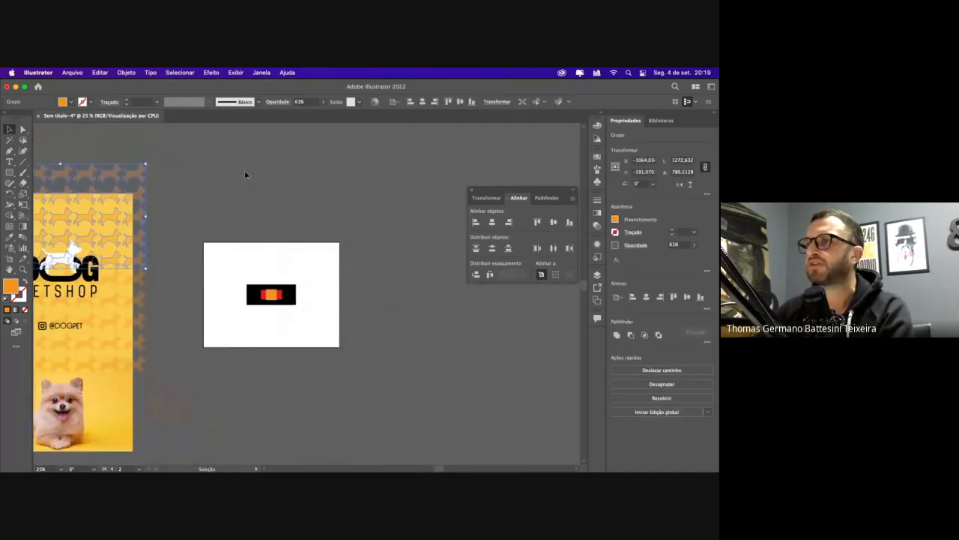
drag(144, 175, 374, 176)
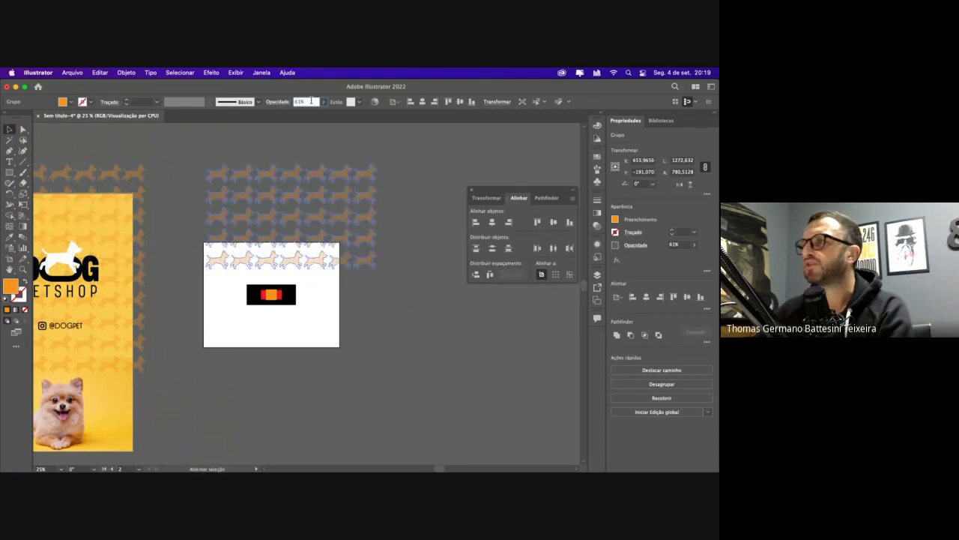
scroll(277, 182, down, 2)
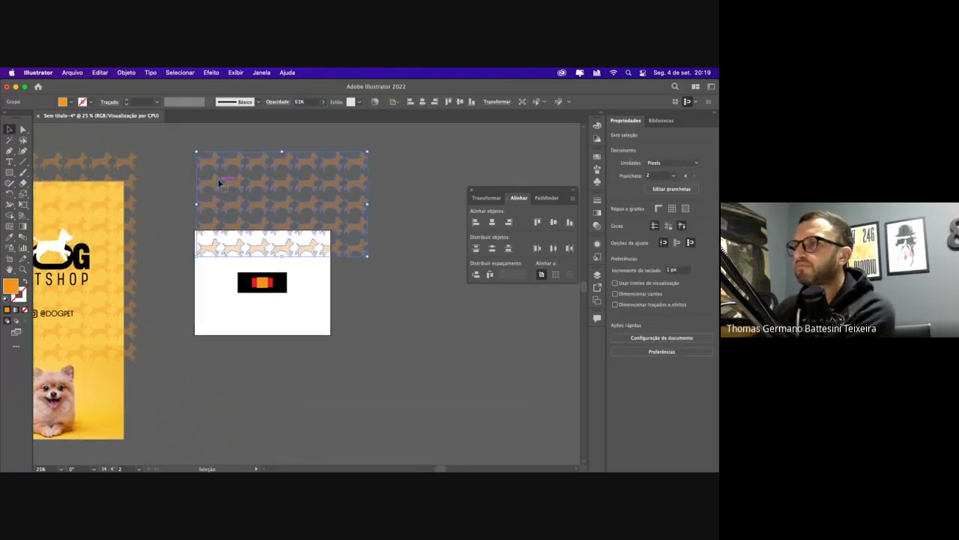
key(Delete)
Copy the white dog from inside the logo's group, leave the group, and paste the dog onto the second artboard
click(66, 256)
double_click(61, 251)
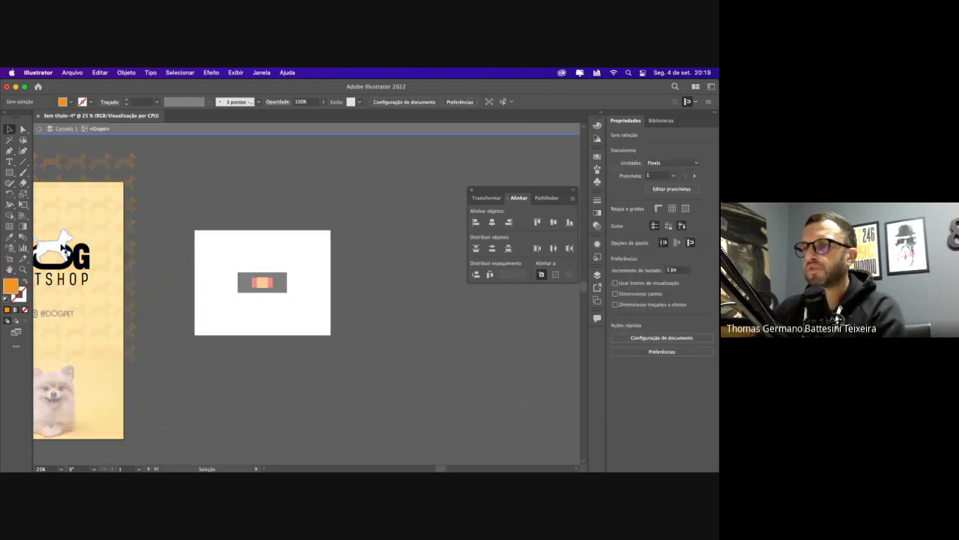
key(a)
click(62, 249)
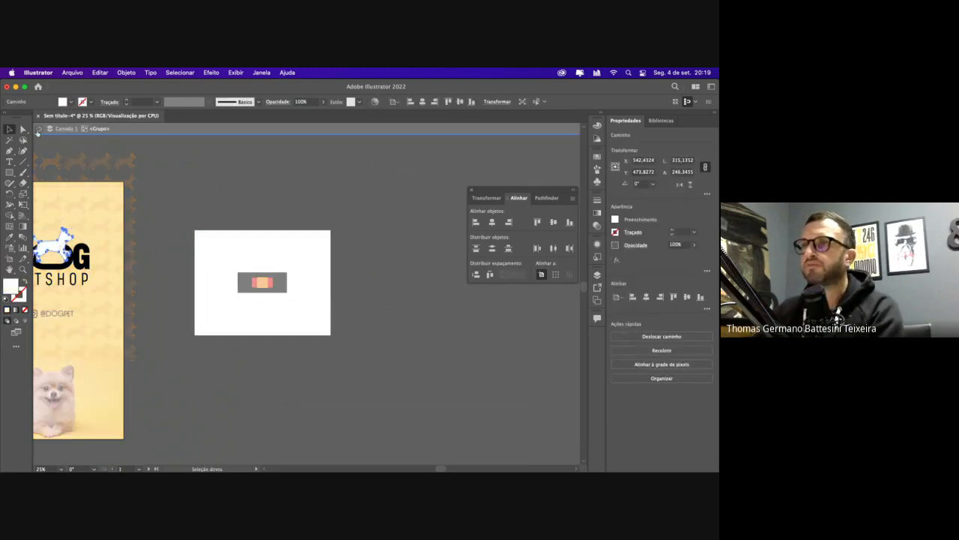
click(37, 130)
key(v)
key(super+v)
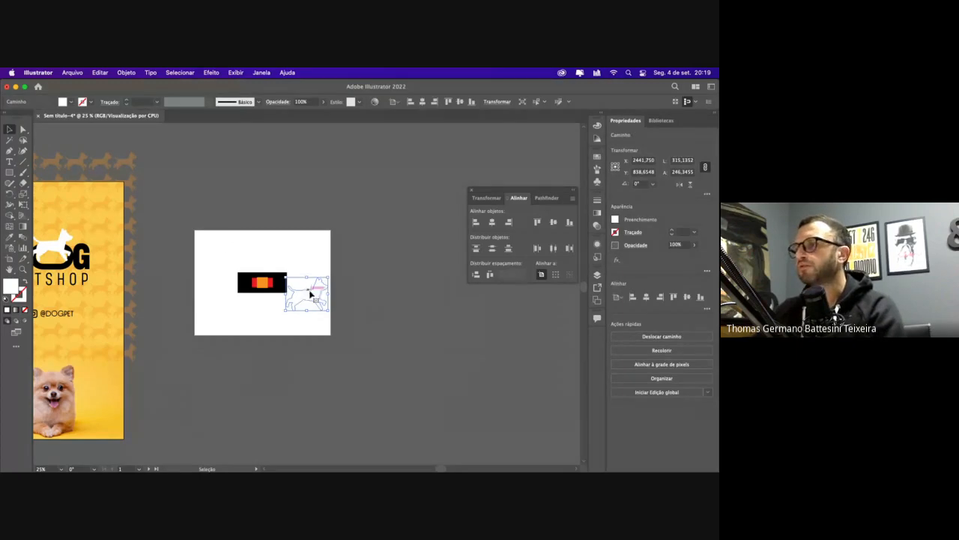
Move the pasted dog just above the second artboard's upper-right corner and fill it with red
drag(312, 292, 360, 217)
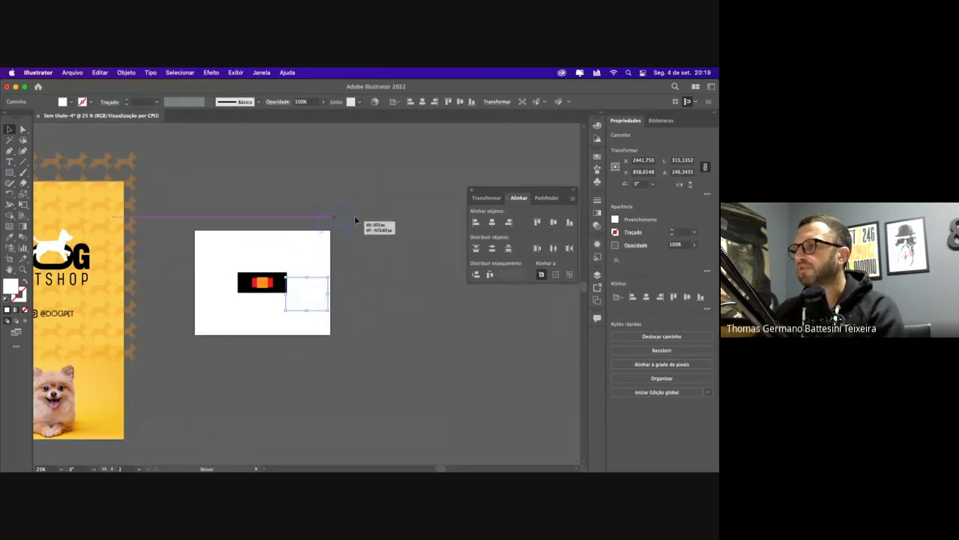
click(72, 102)
click(65, 121)
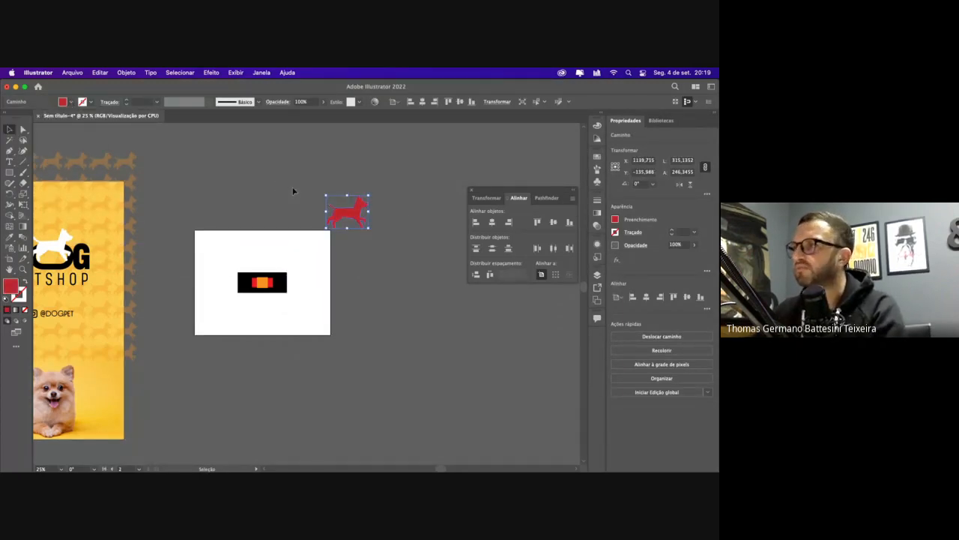
Duplicate the red dog straight down, below the artboard's level, and fill the copy with blue
drag(364, 215, 362, 384)
click(69, 102)
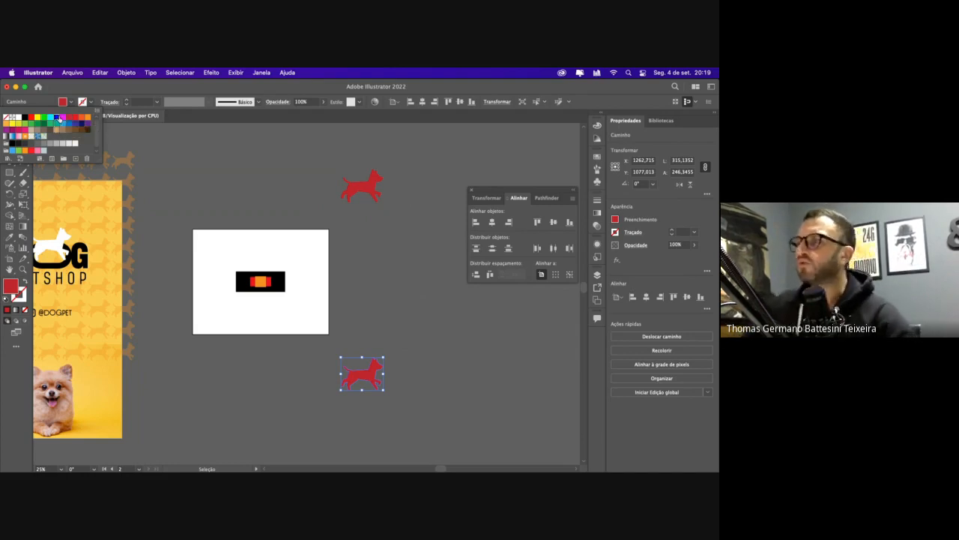
click(56, 118)
Duplicate the red dog further from the artboard, midway in height between the two dogs, and fill the copy with green
scroll(292, 180, right, 5)
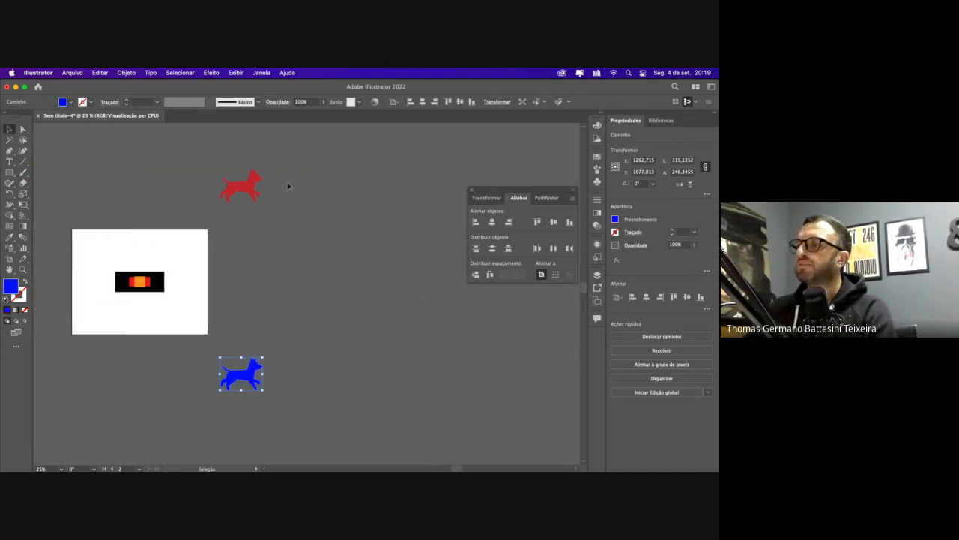
drag(264, 177, 429, 280)
click(71, 103)
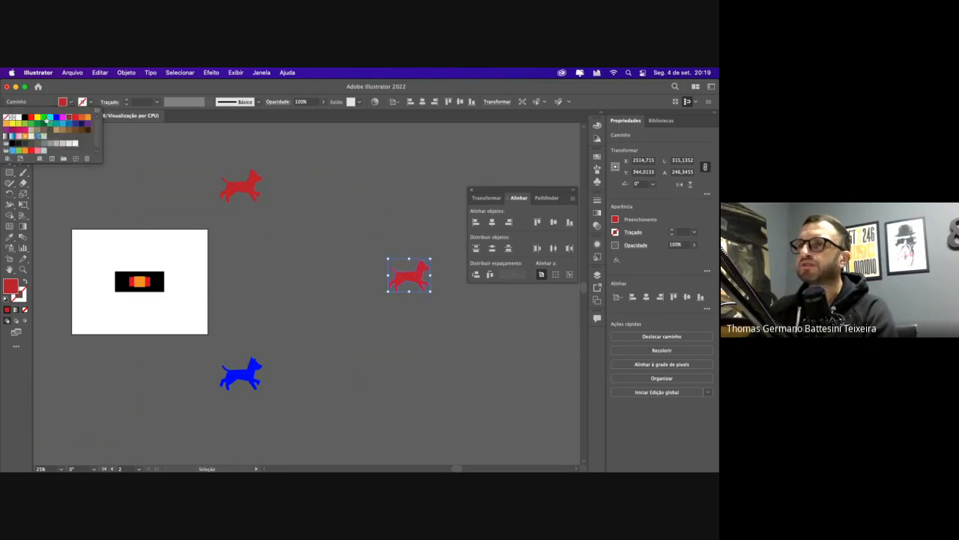
click(47, 117)
key(Escape)
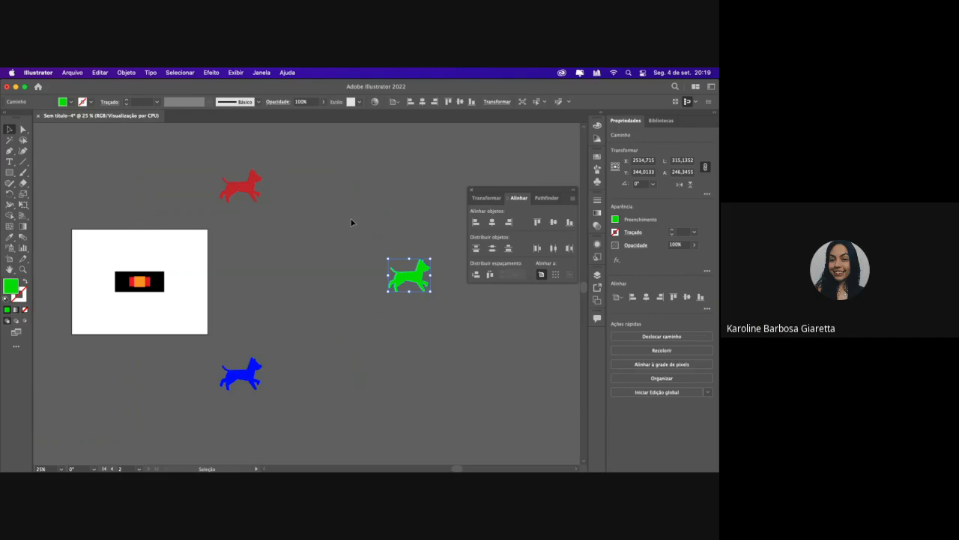
Flip the green dog horizontally and scale it down
click(678, 185)
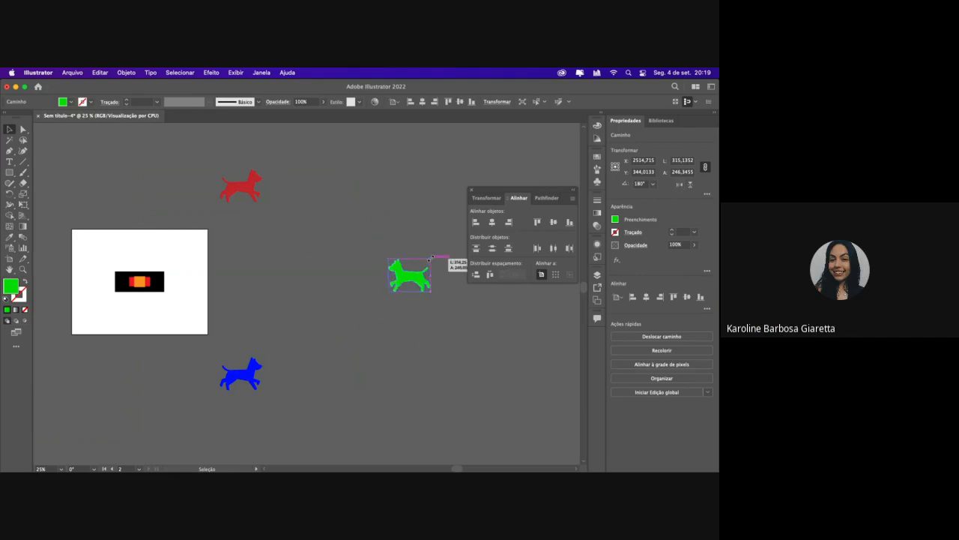
click(421, 242)
click(228, 201)
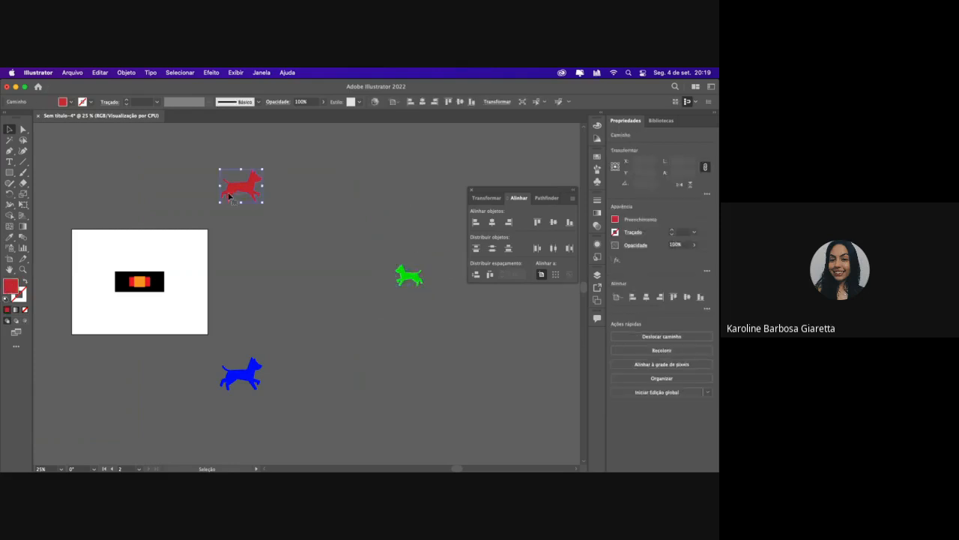
click(22, 161)
click(9, 141)
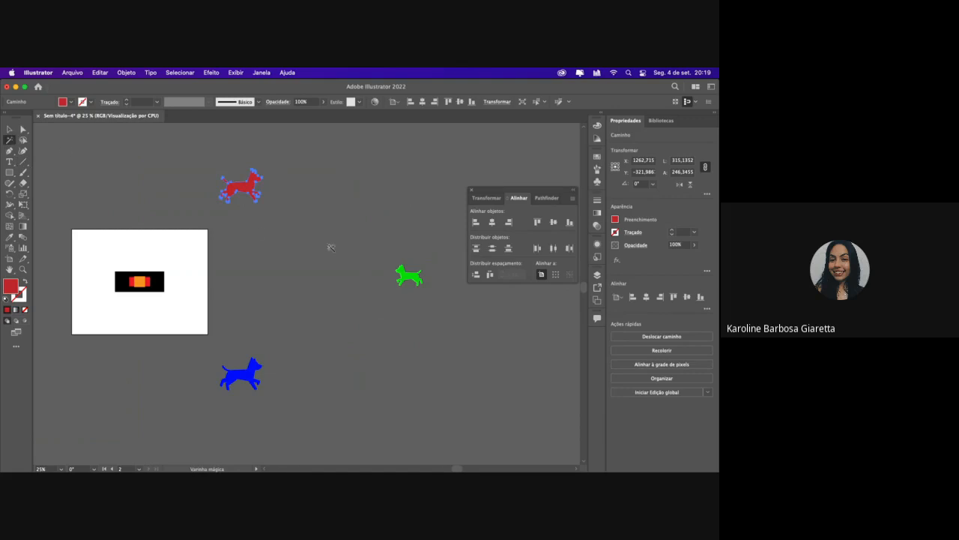
click(9, 129)
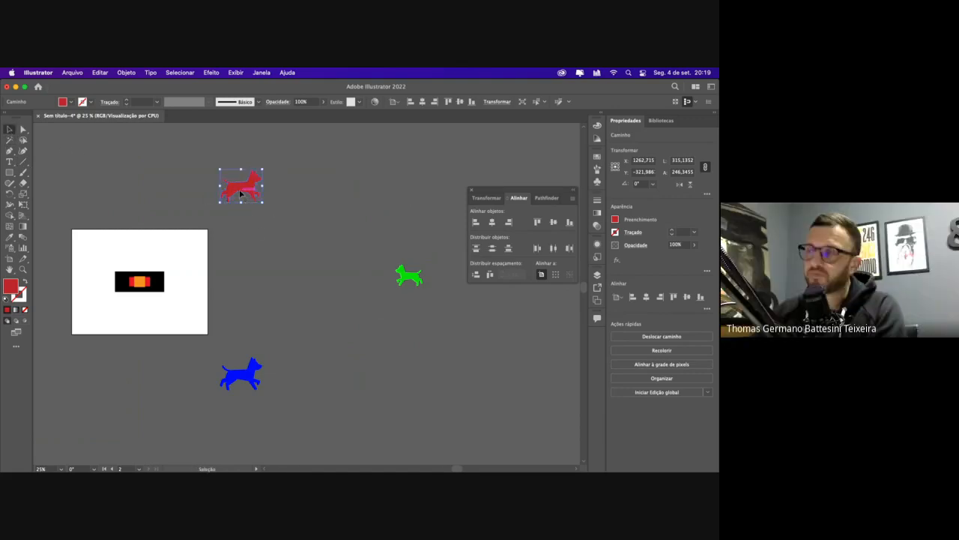
Try to build a vertical row of dogs by copying the red dog downward and repeating the duplication
drag(240, 194, 237, 230)
key(super+d)
key(super+d)
key(super+d)
key(super+d)
key(super+d)
key(super+d)
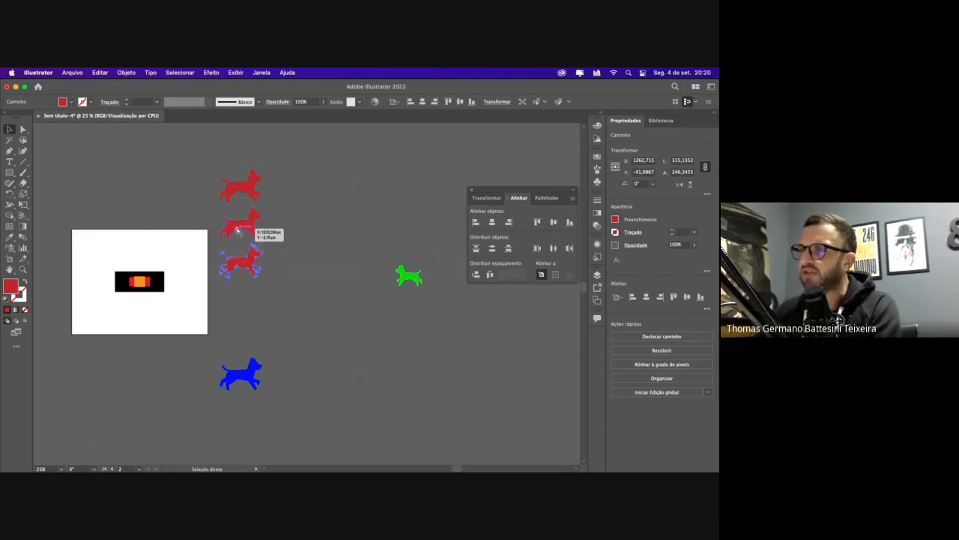
Undo all the repeated copies of the red dog
key(super+z)
key(super+z)
key(super+z)
key(super+z)
key(super+z)
key(super+z)
key(super+z)
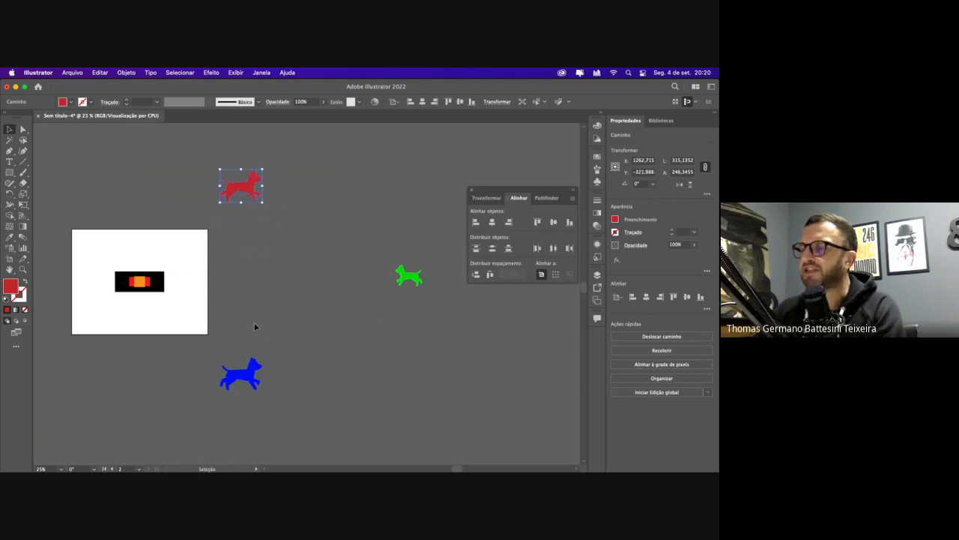
Select the red and blue dogs together and create a blend between them
click(230, 155)
click(239, 185)
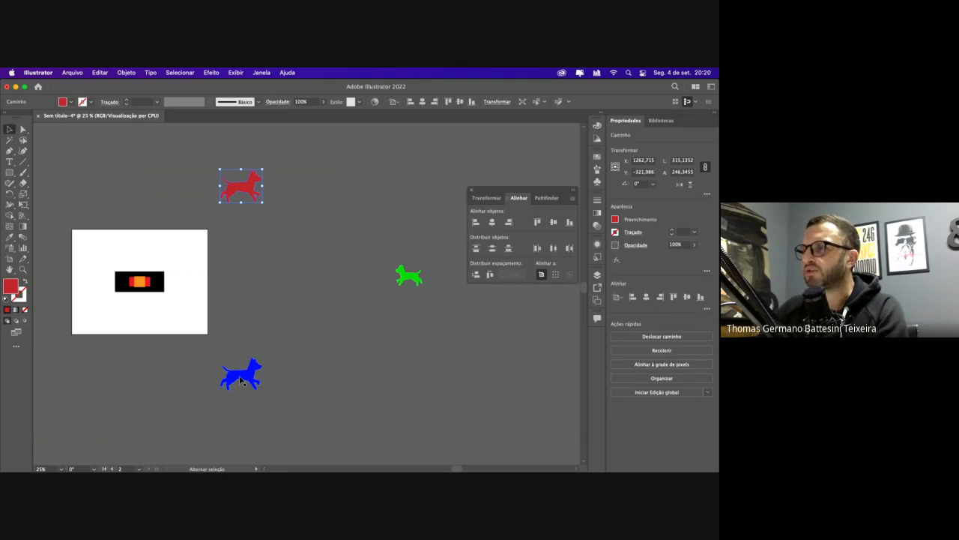
shift+click(240, 380)
click(125, 73)
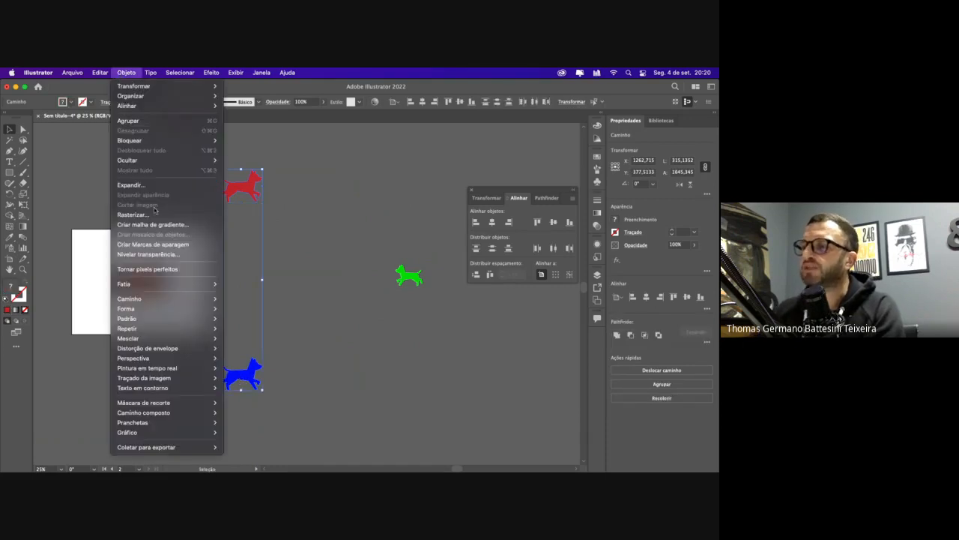
mouse_move(172, 338)
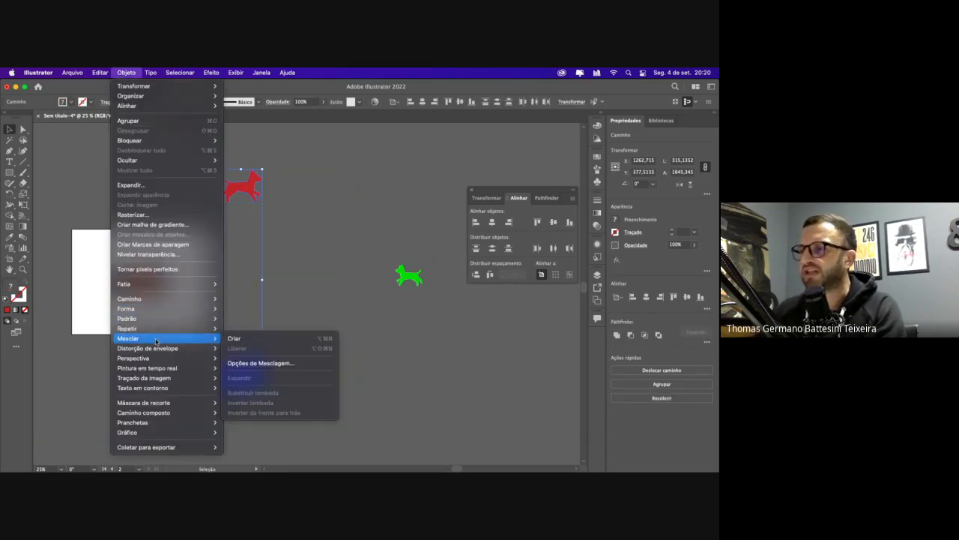
click(247, 338)
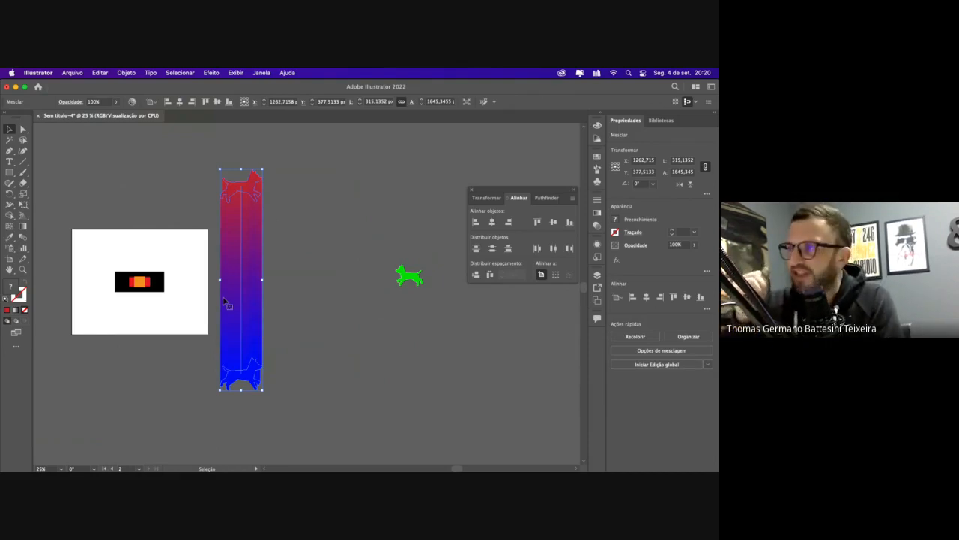
Set the dog blend's spacing to specified steps with a value of 8
click(126, 73)
mouse_move(223, 338)
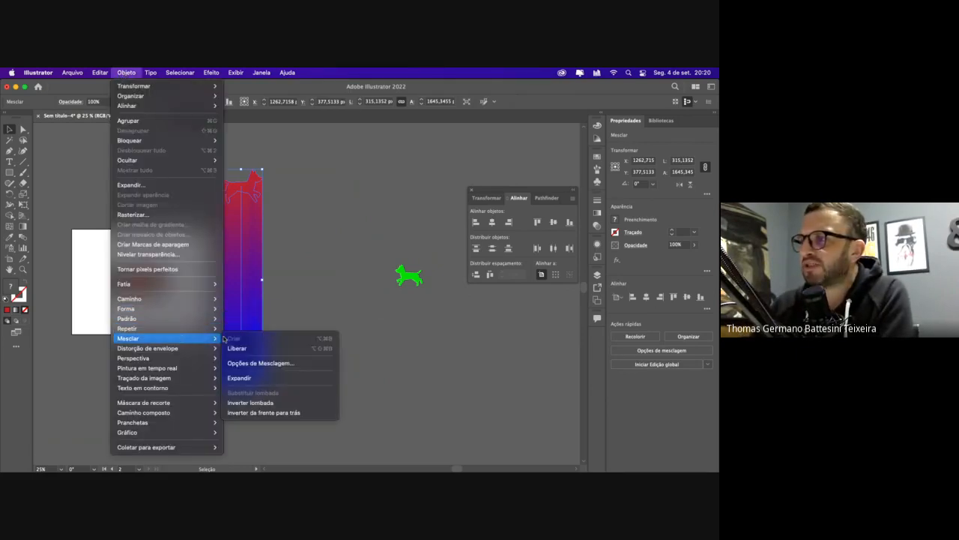
click(239, 364)
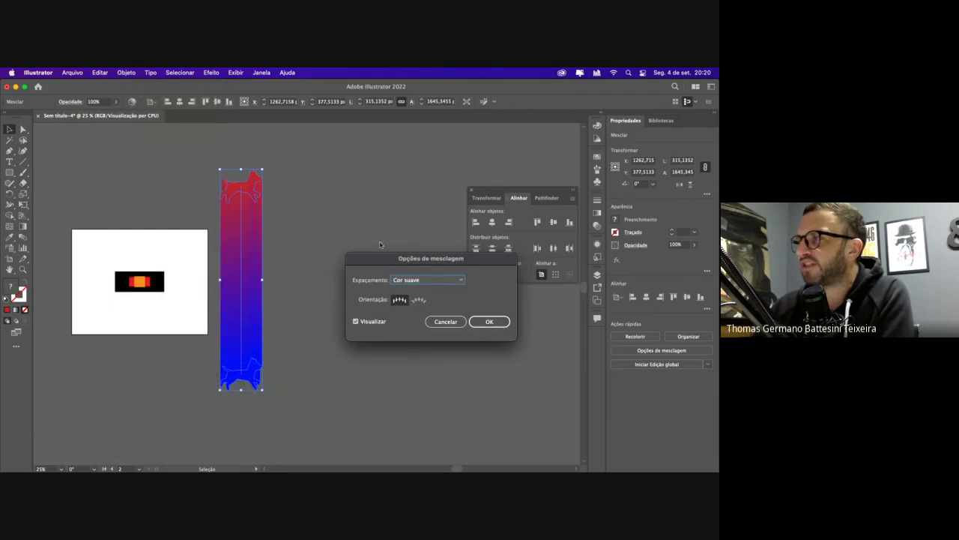
click(416, 302)
click(401, 301)
click(448, 281)
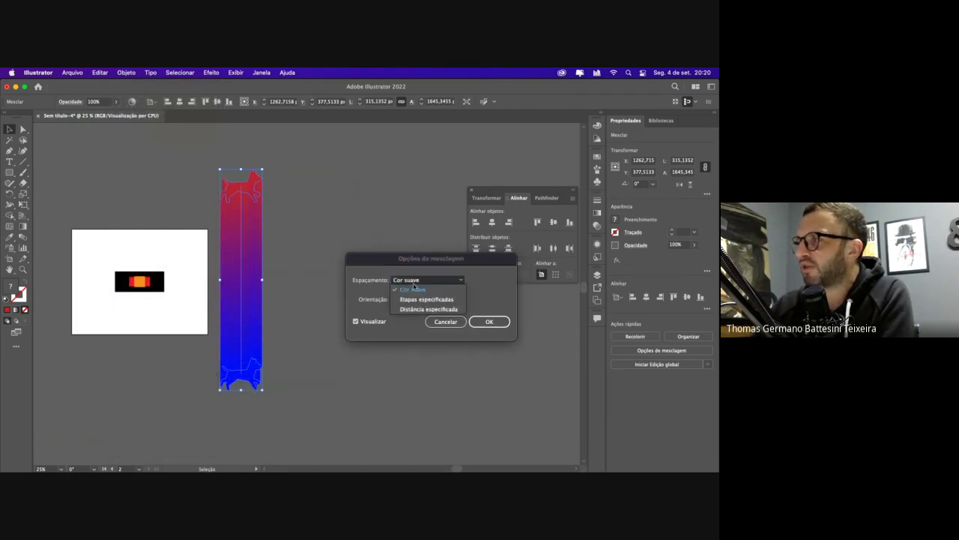
click(415, 300)
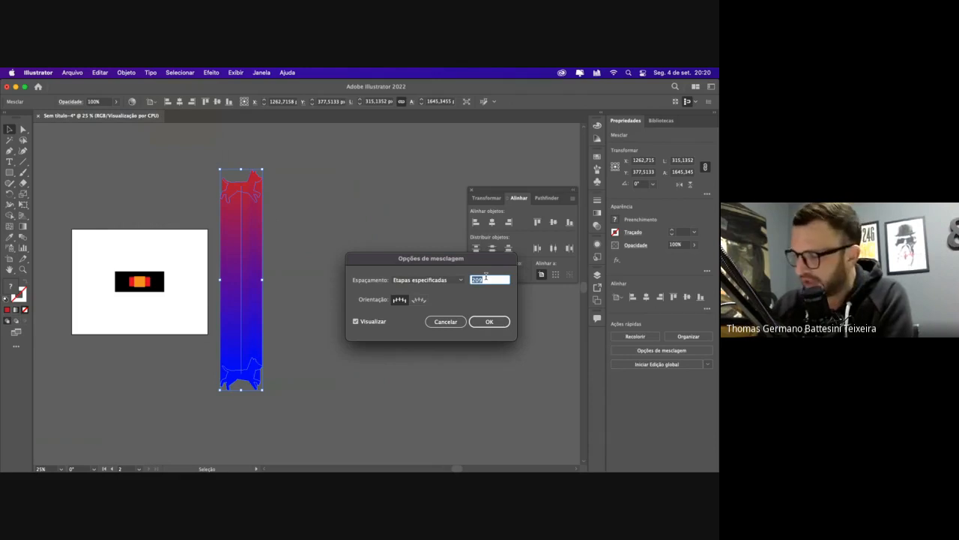
click(489, 320)
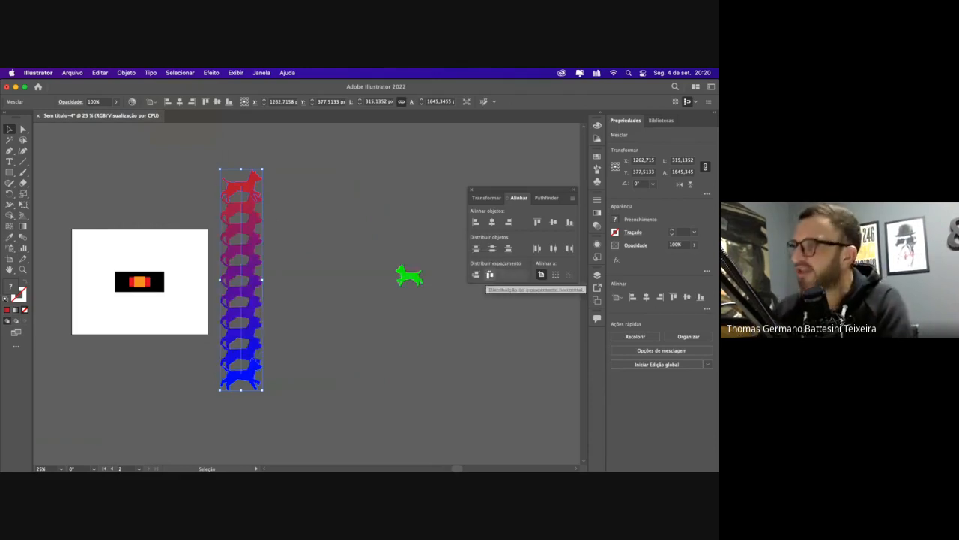
Isolate the blend and scale its blue end dog down from the centre to about 136 × 107 px
key(super+equal)
key(super+equal)
key(super+minus)
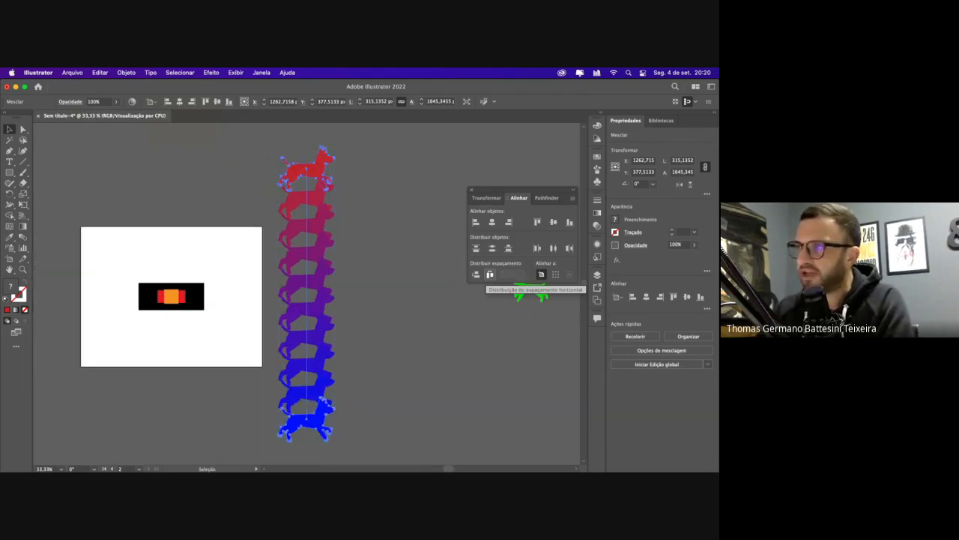
scroll(307, 275, right, 3)
scroll(307, 275, down, 1)
click(307, 275)
click(252, 394)
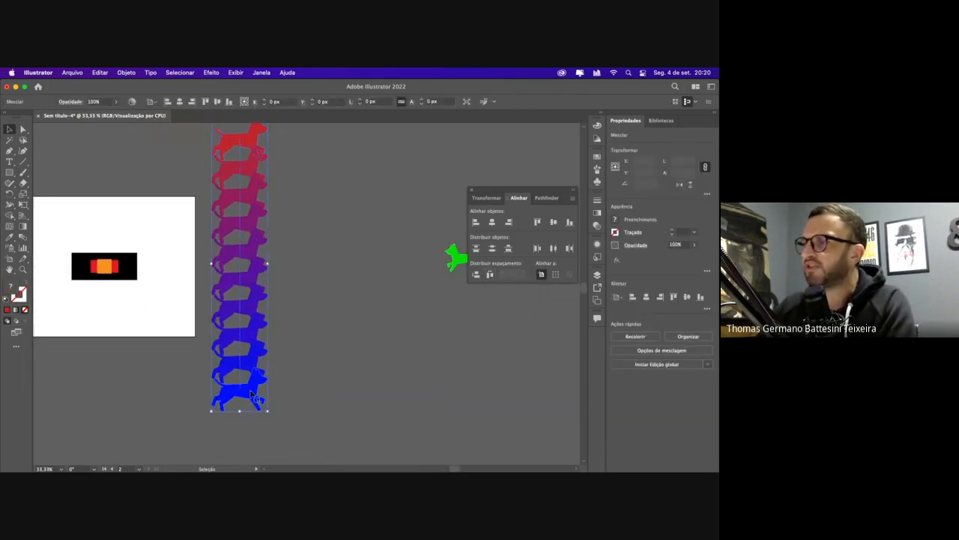
double_click(251, 394)
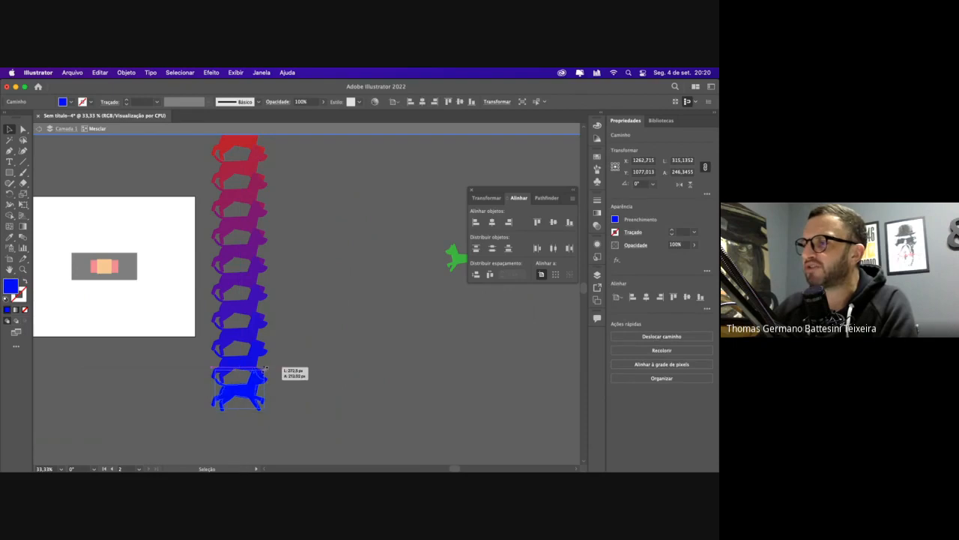
drag(265, 367, 287, 370)
click(287, 373)
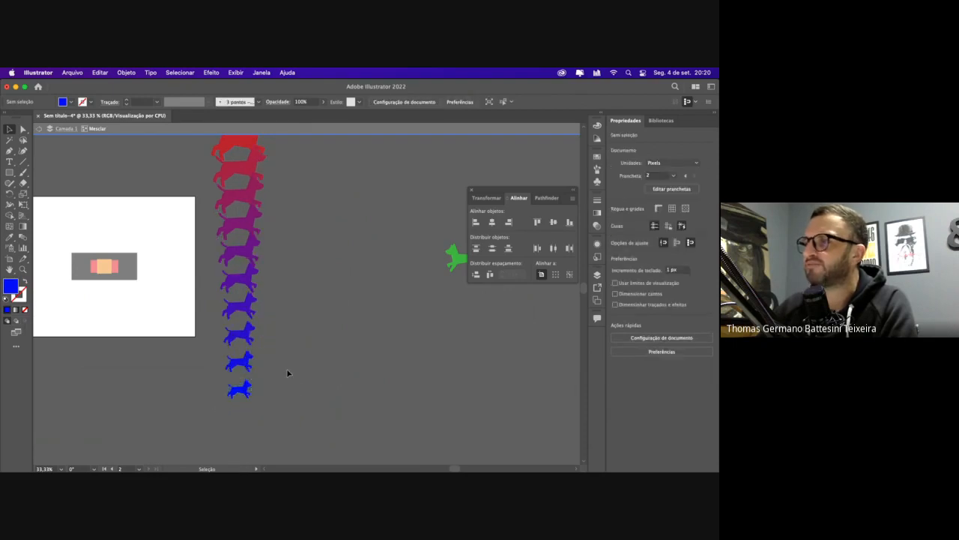
Try flipping the small blue end dog horizontally within the blend, and undo the flip
click(246, 392)
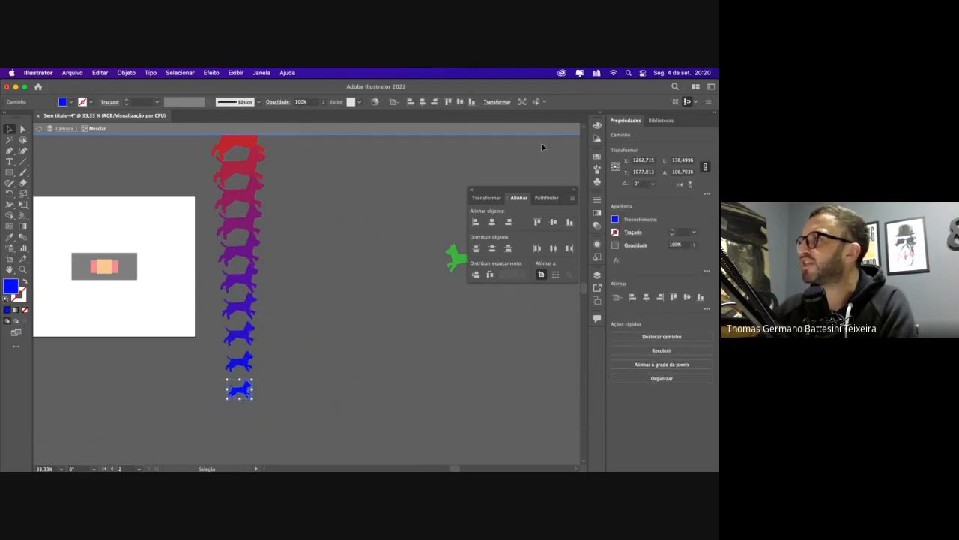
click(678, 185)
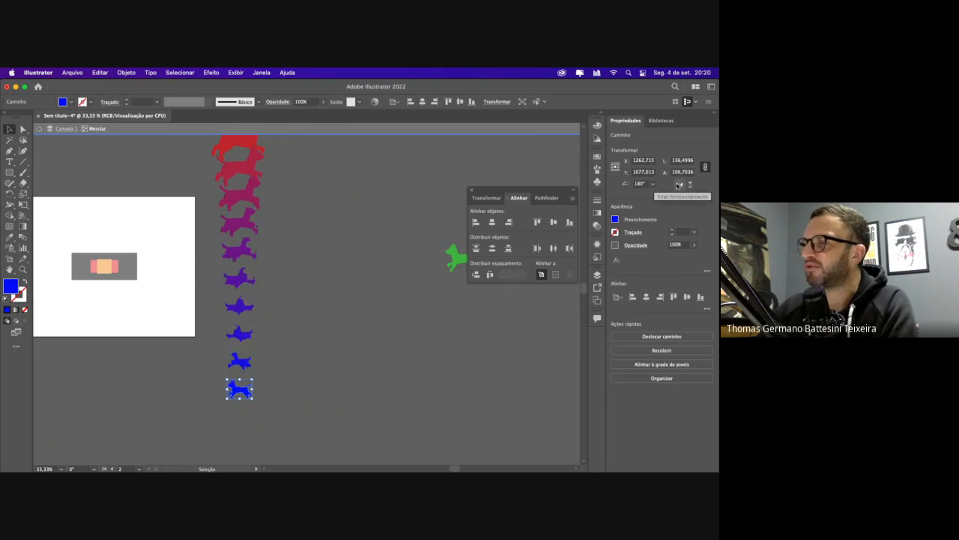
click(364, 209)
scroll(322, 225, up, 2)
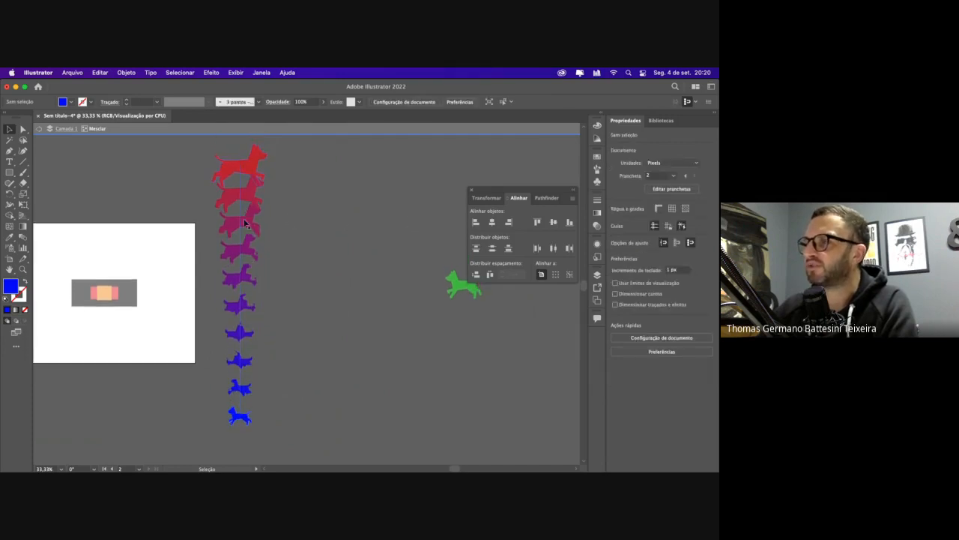
key(super+z)
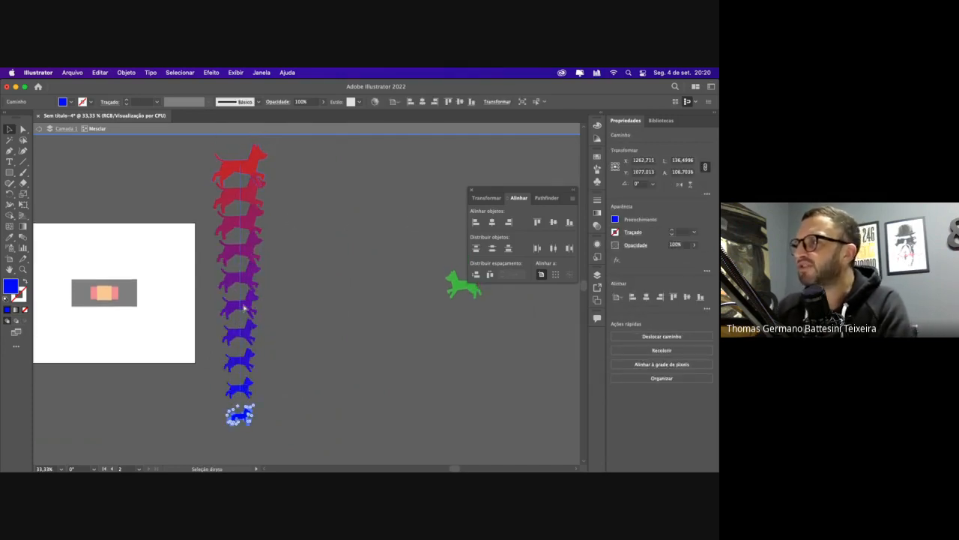
key(v)
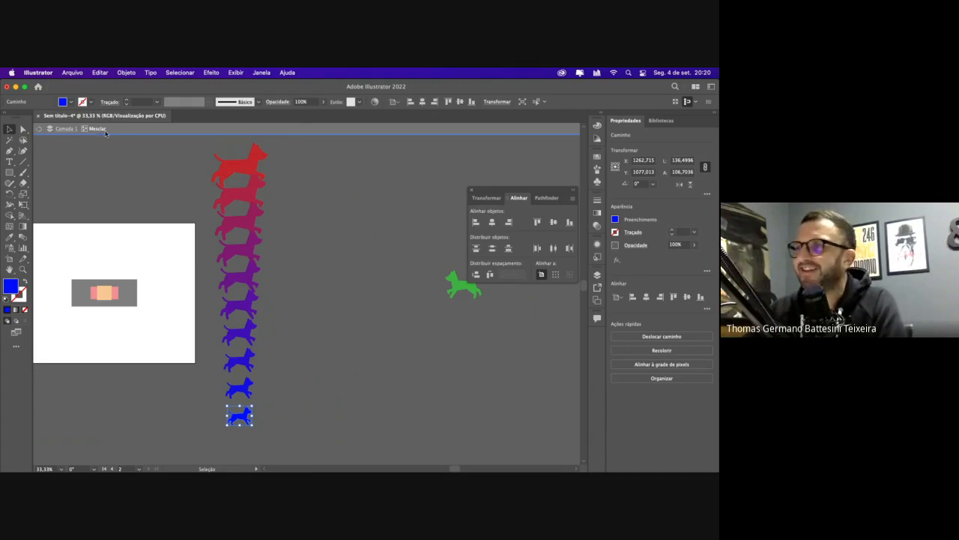
Set the red-to-blue dog blend's spacing to smooth color and its orientation to align to path
click(251, 246)
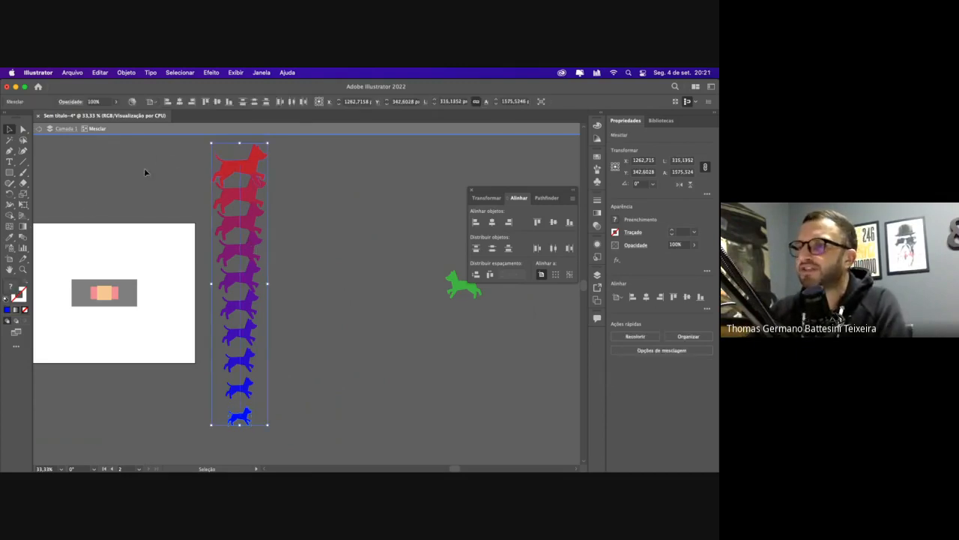
double_click(23, 237)
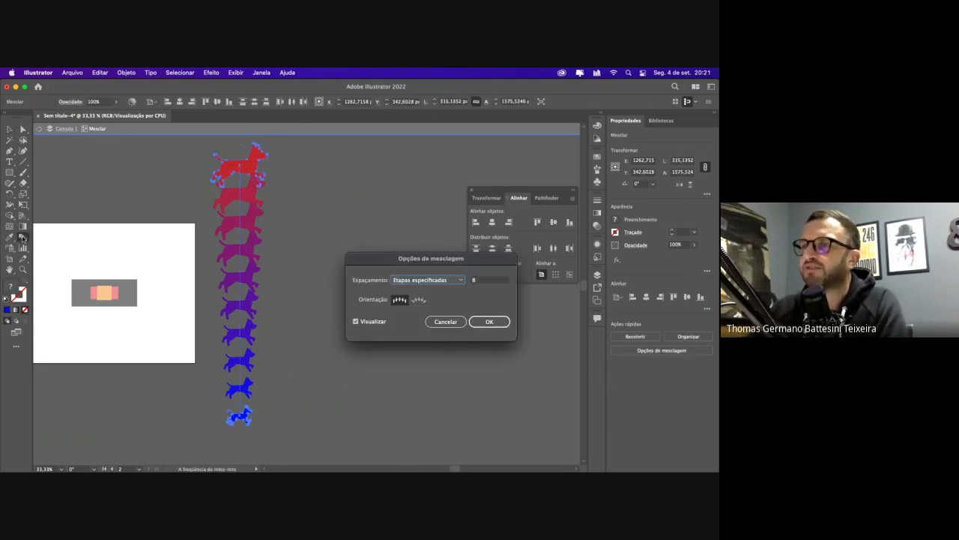
click(405, 283)
click(407, 290)
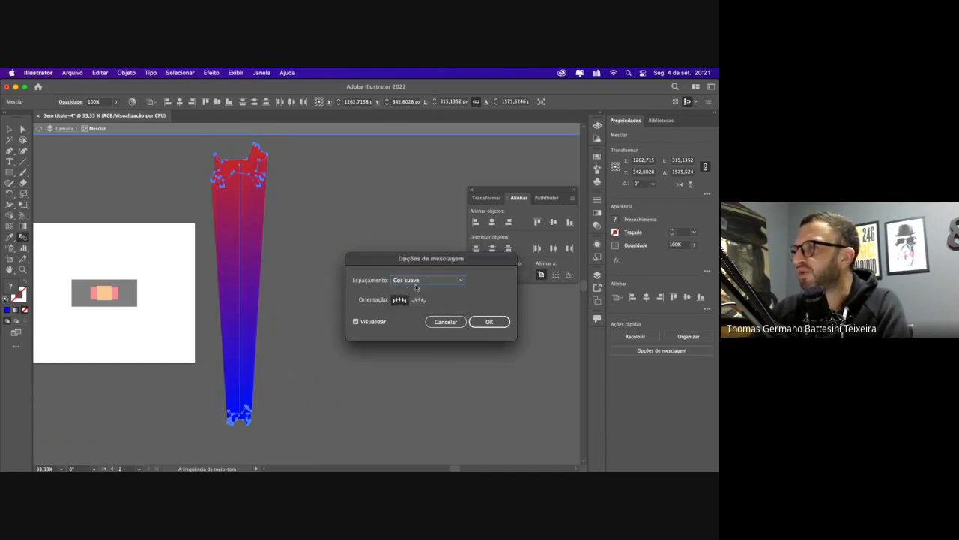
click(416, 283)
click(414, 289)
click(416, 282)
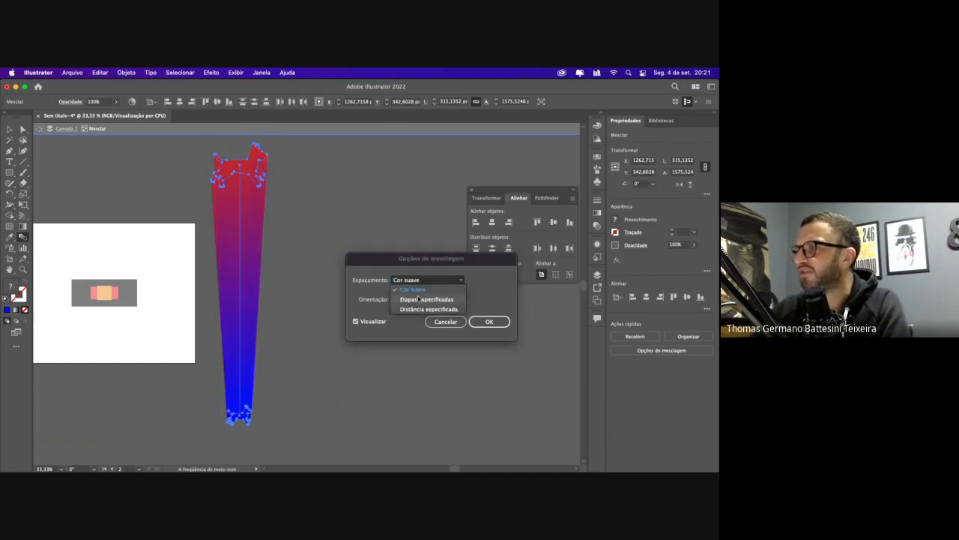
click(398, 262)
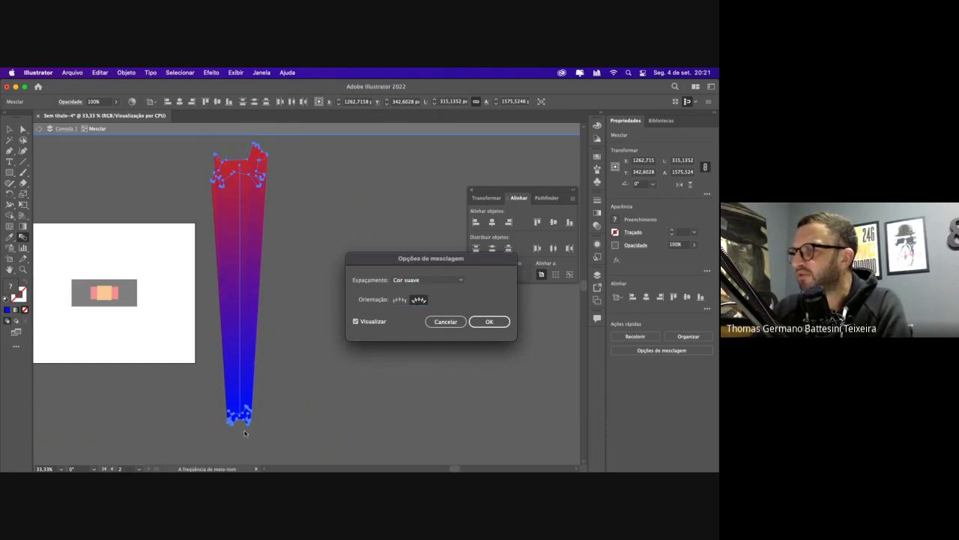
click(495, 321)
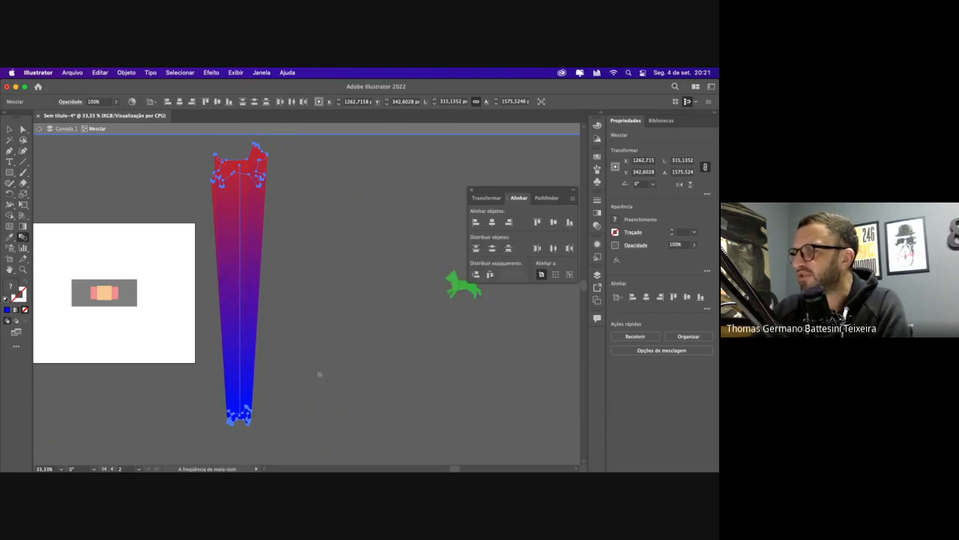
Move the dog blend to the right and bend its spine into a rightward curve by smoothing the lower anchor point
key(v)
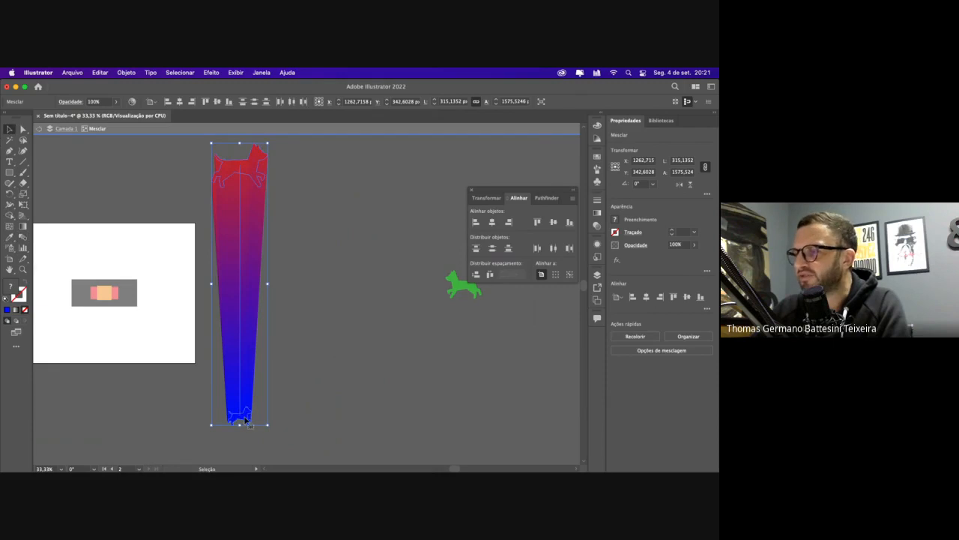
drag(246, 422, 295, 416)
click(20, 131)
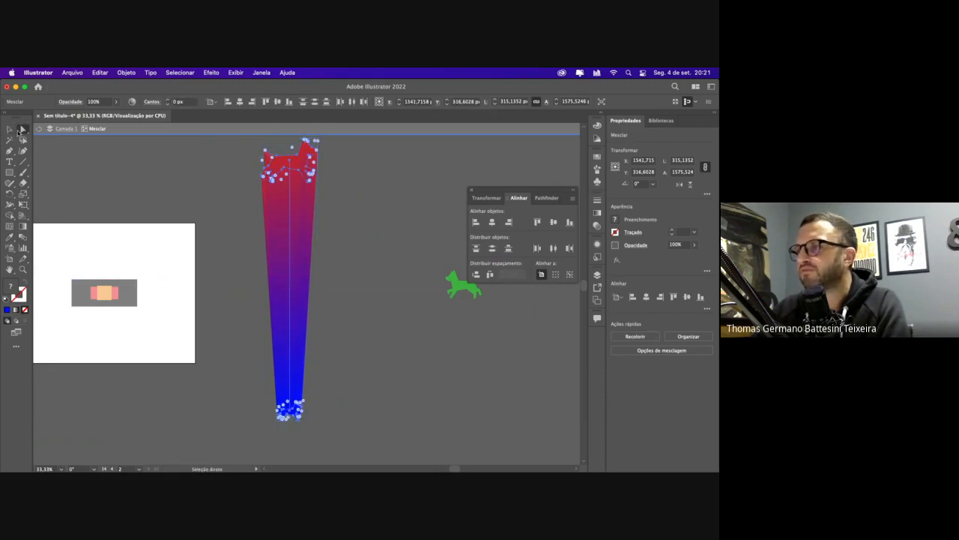
click(288, 414)
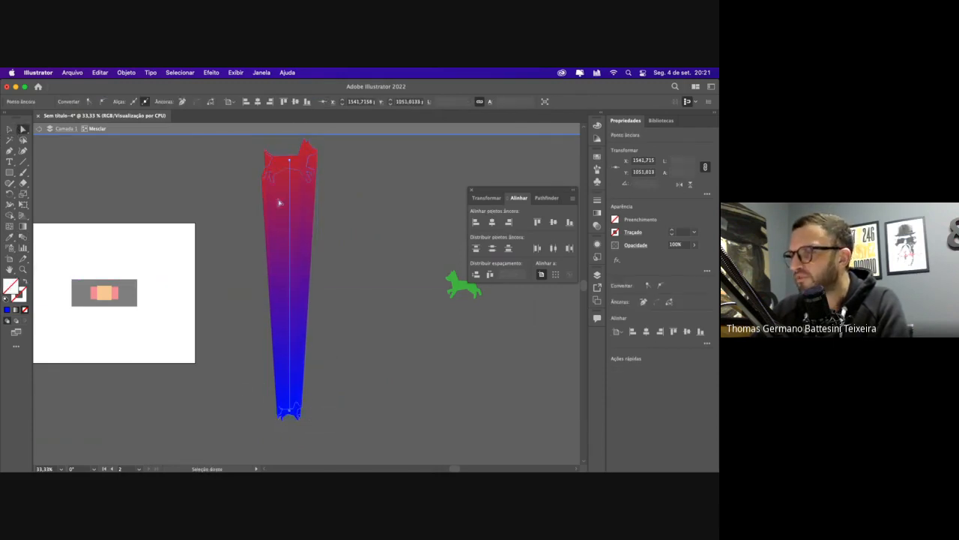
click(91, 102)
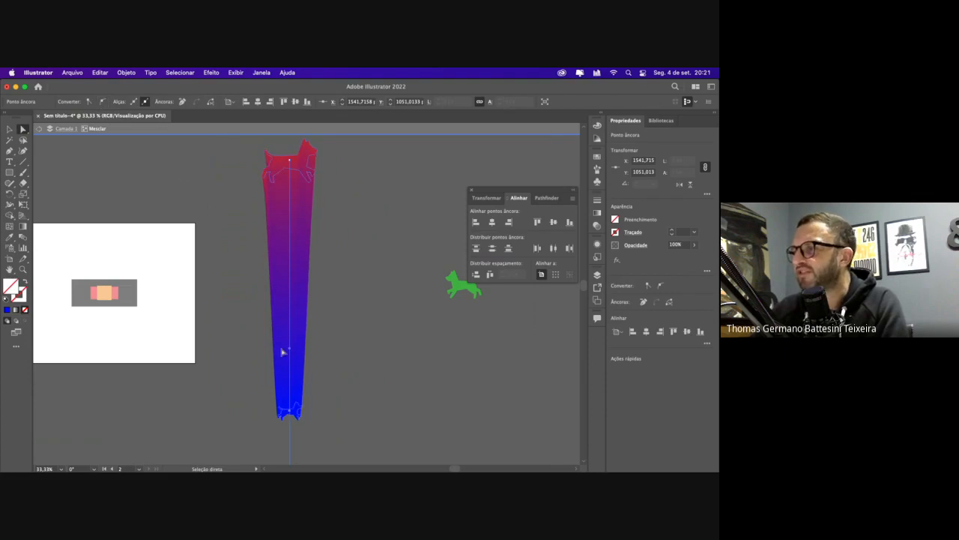
mouse_move(292, 352)
mouse_down()
mouse_move(327, 338)
mouse_move(381, 267)
mouse_up()
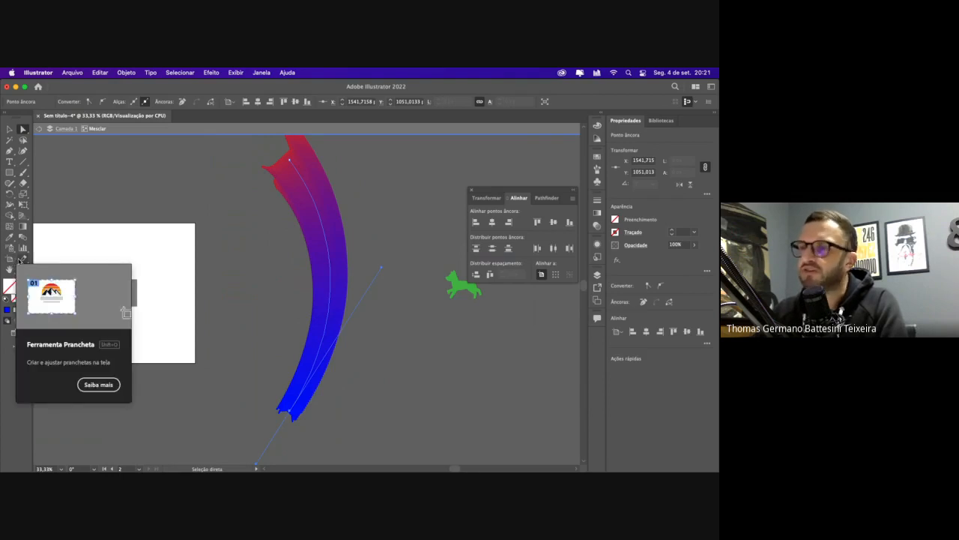
Change the curved blend's spacing to specified steps with a value of 100
double_click(21, 237)
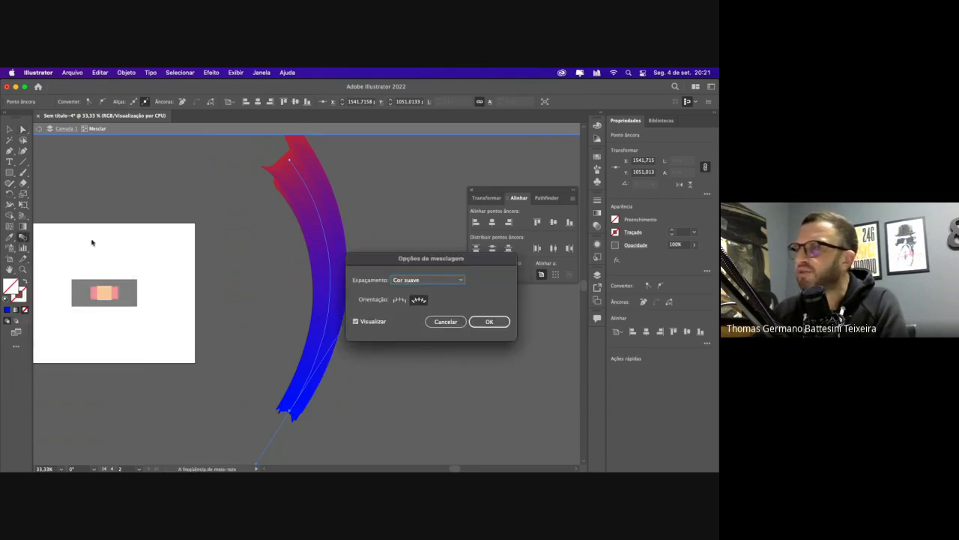
click(441, 284)
click(435, 294)
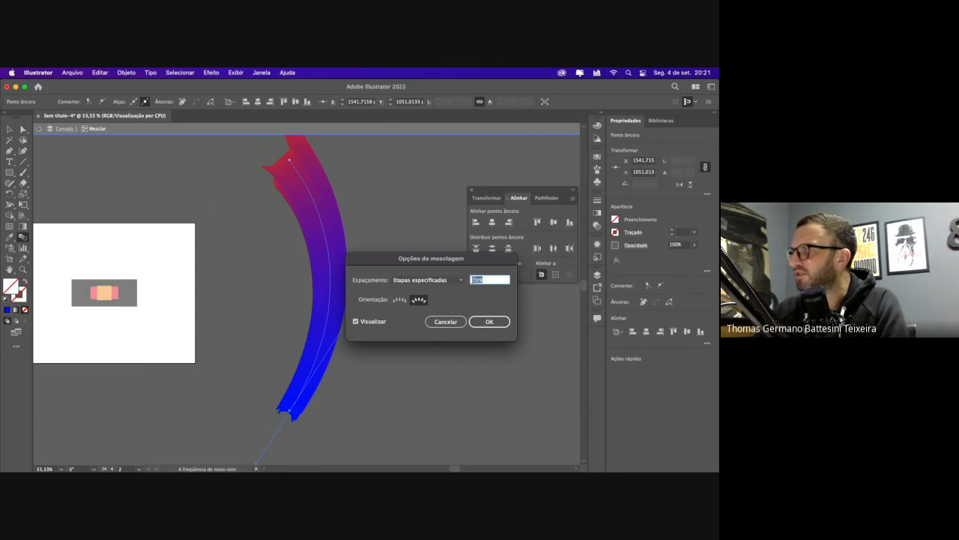
text(100)
key(Return)
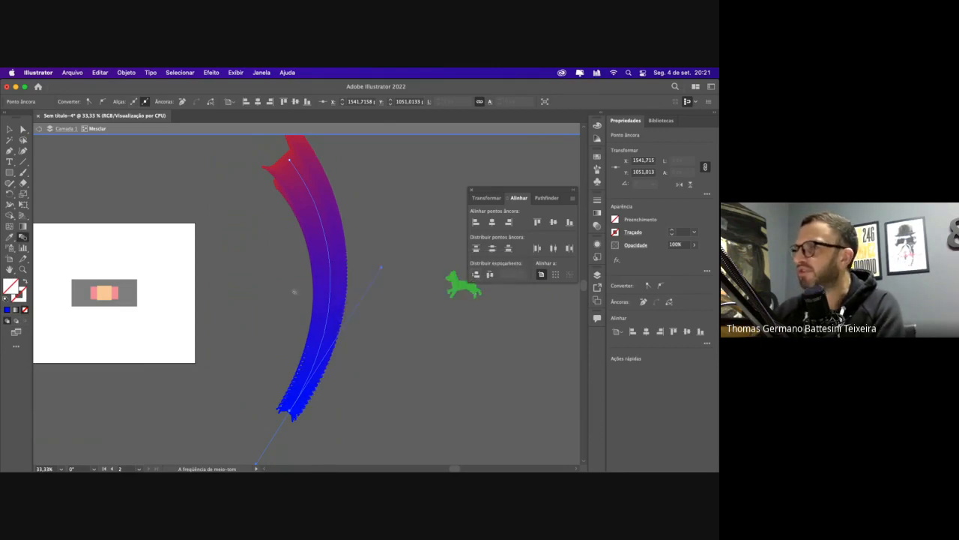
Reduce the curved blend's specified steps to 10
double_click(23, 238)
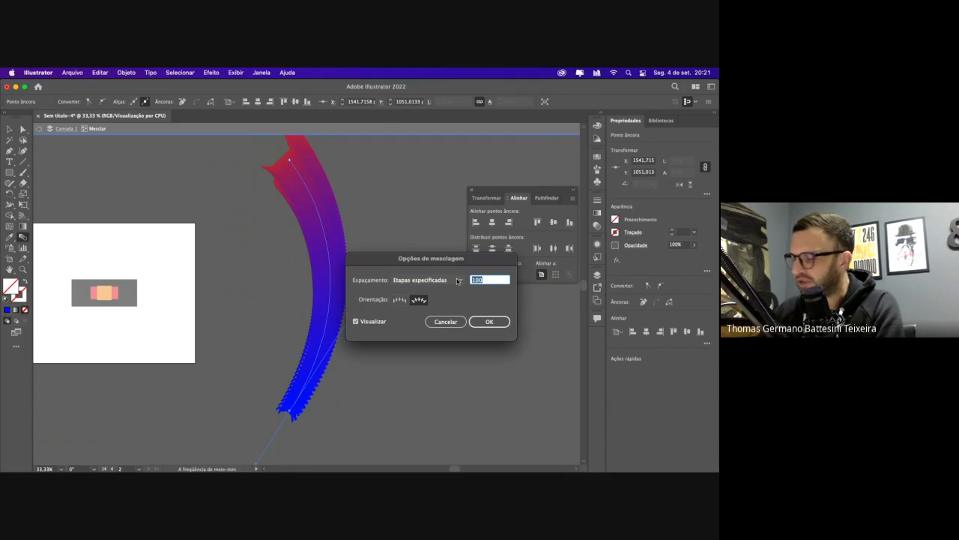
text(10)
key(Return)
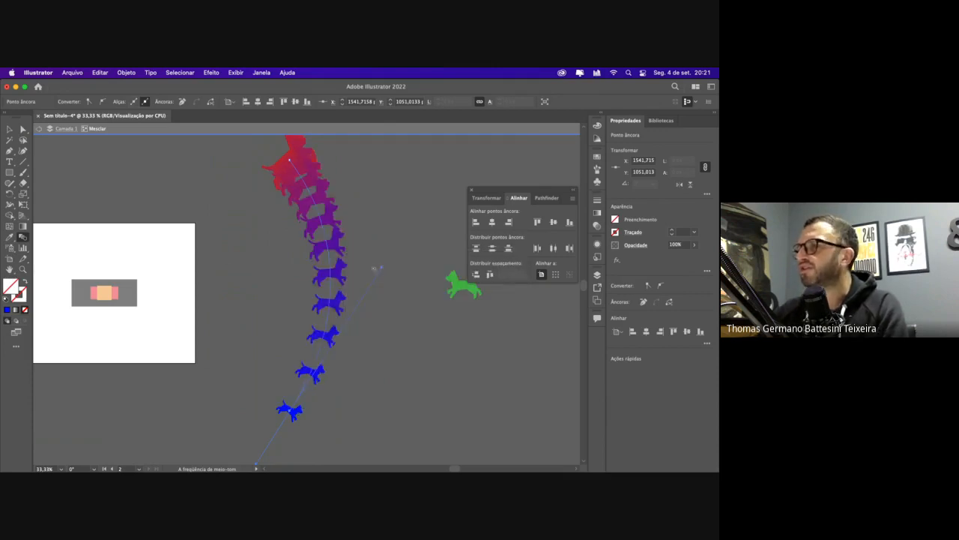
Reshape the blend's spine so that it bows to the left instead, using the lower anchor point's handle
click(23, 132)
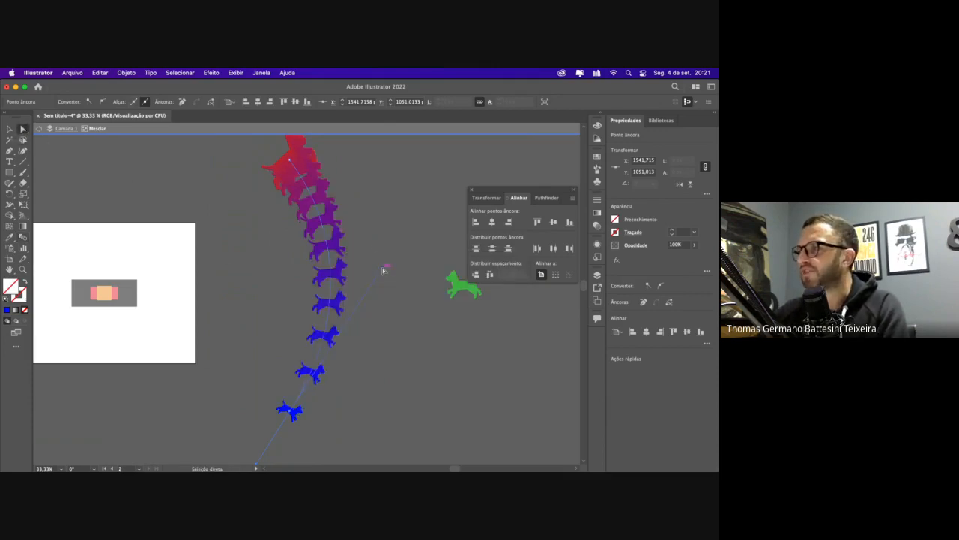
drag(383, 271, 228, 218)
drag(181, 185, 235, 363)
click(9, 129)
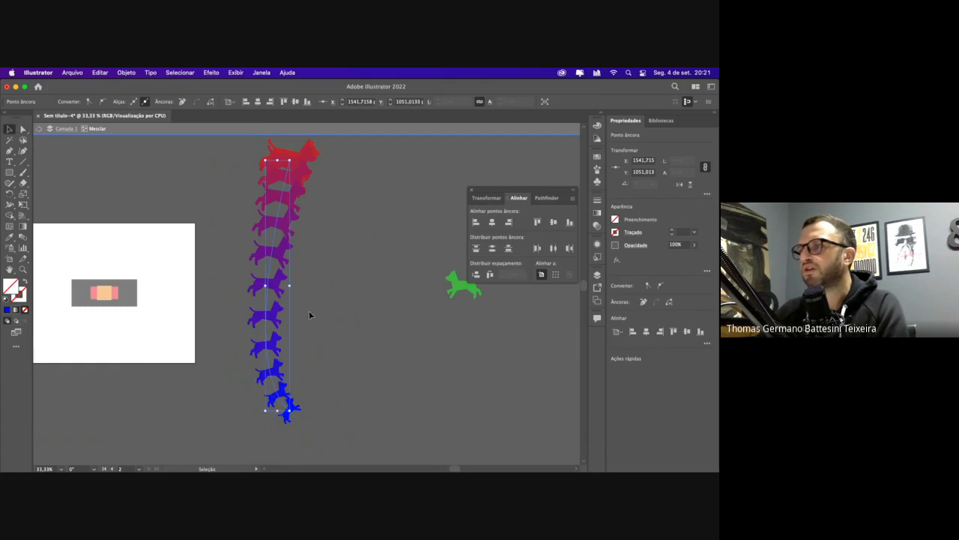
Exit isolation, select the dog blend together with the green dog, and create a blend between them
click(289, 407)
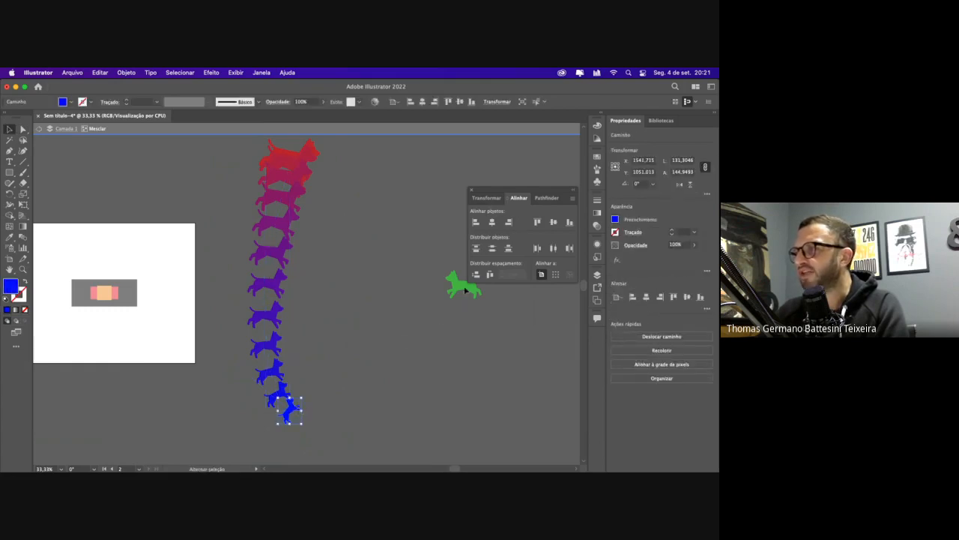
click(38, 129)
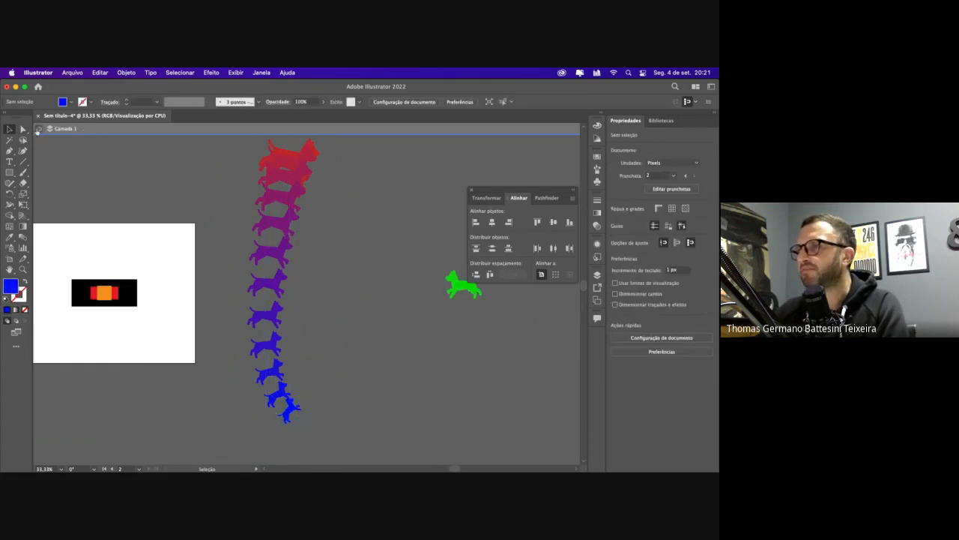
click(294, 408)
shift+click(466, 286)
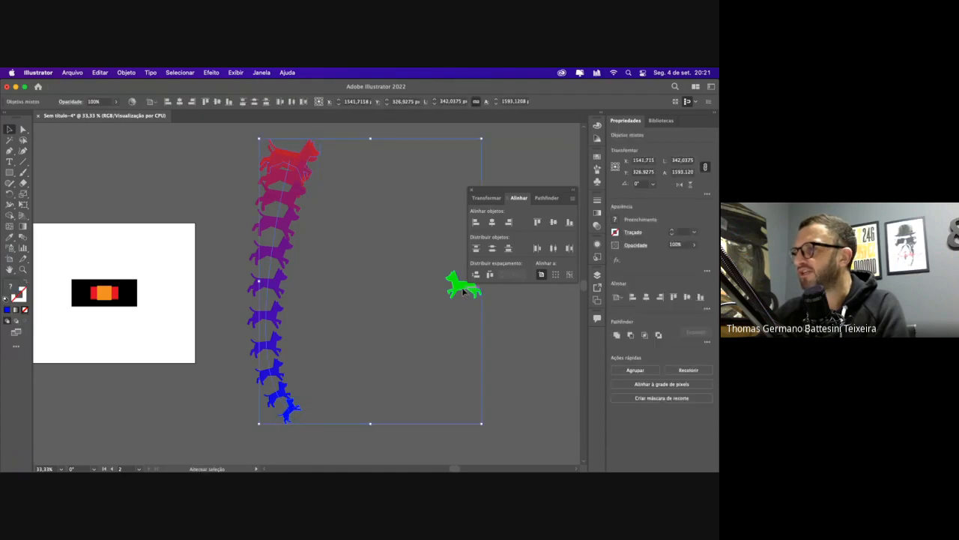
click(124, 73)
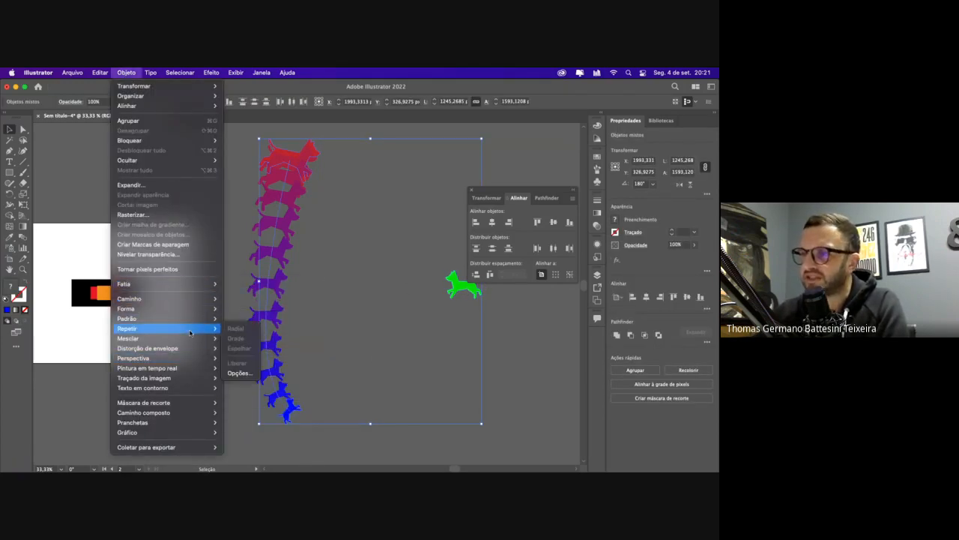
mouse_move(191, 338)
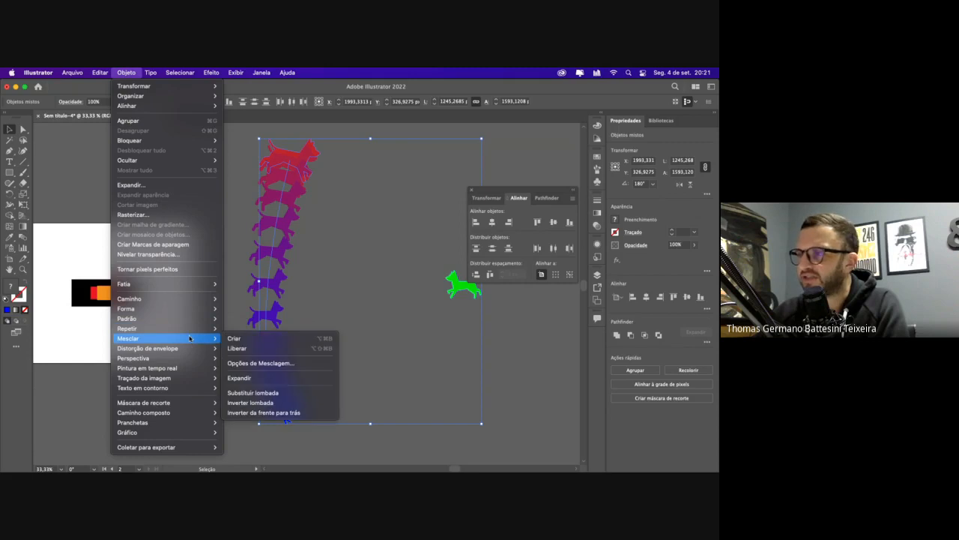
click(234, 339)
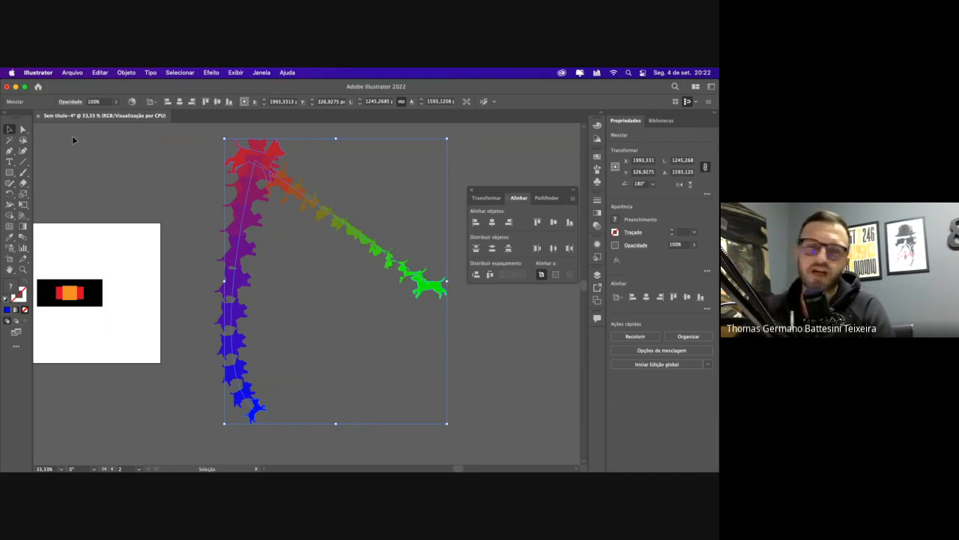
Isolate the extended blend and move its green end dog farther down and to the right
click(336, 253)
click(440, 291)
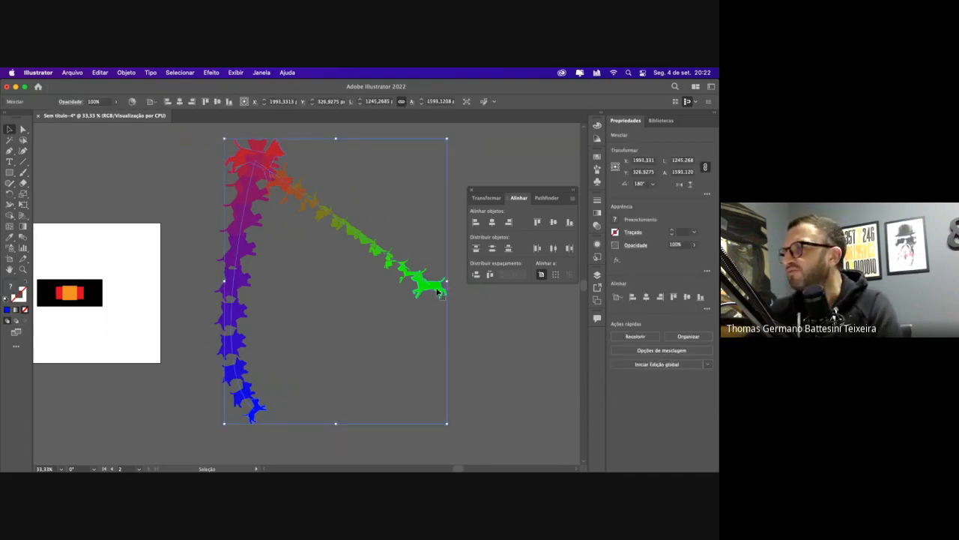
double_click(439, 291)
drag(440, 291, 514, 384)
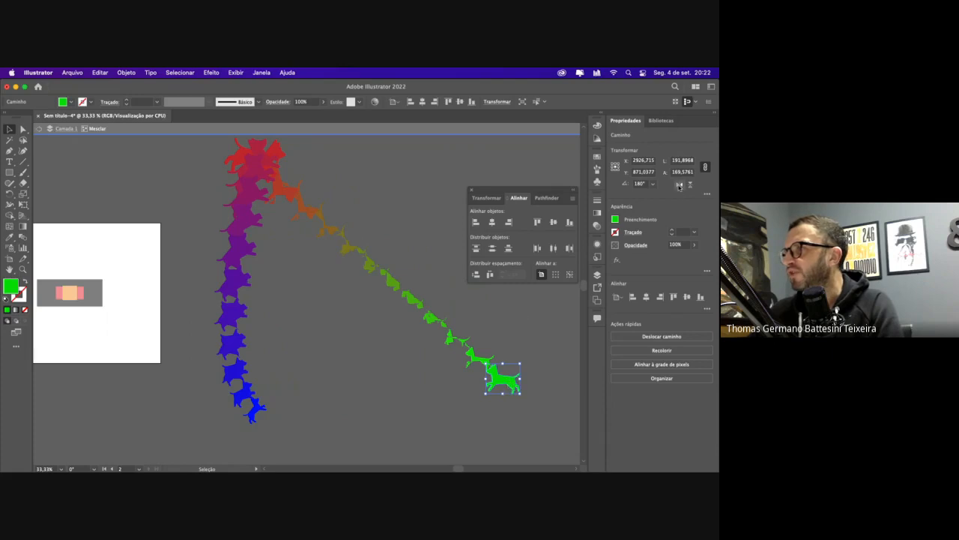
Flip the green end dog horizontally and rotate it within the blend
click(679, 185)
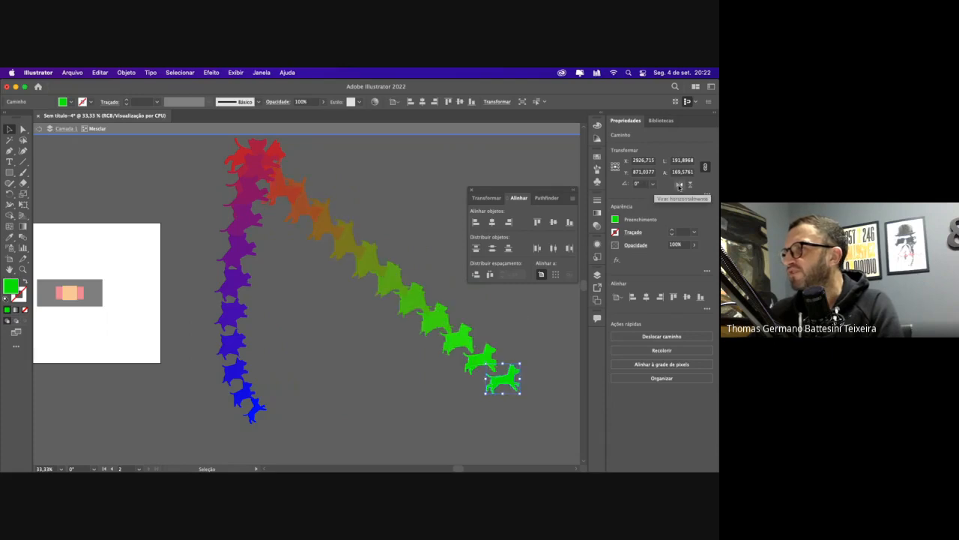
drag(523, 359, 510, 350)
click(511, 349)
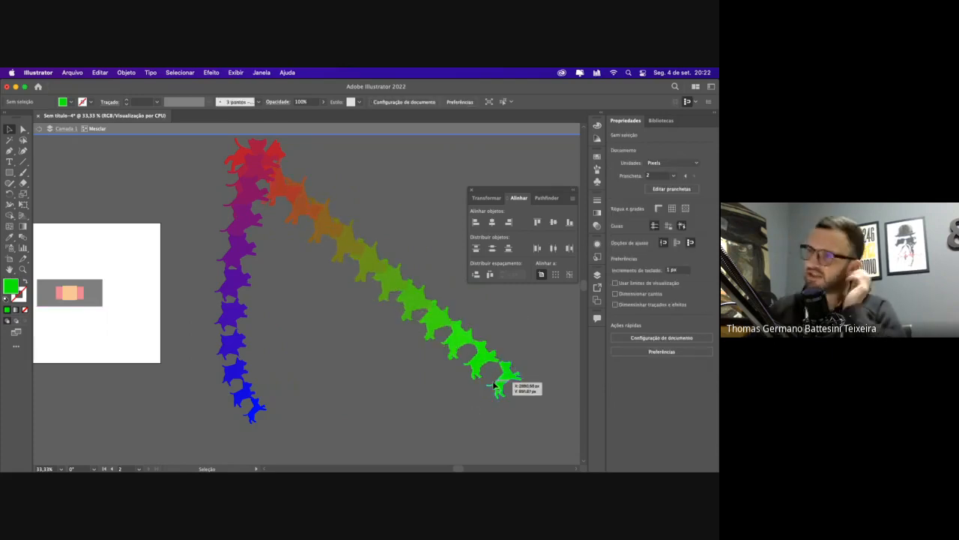
click(504, 385)
Undo the green dog blend, the spine curves and the spacing changes, back to the straight 8-step red-to-blue blend
key(super+z)
key(super+z)
key(super+z)
key(super+z)
key(super+z)
key(super+z)
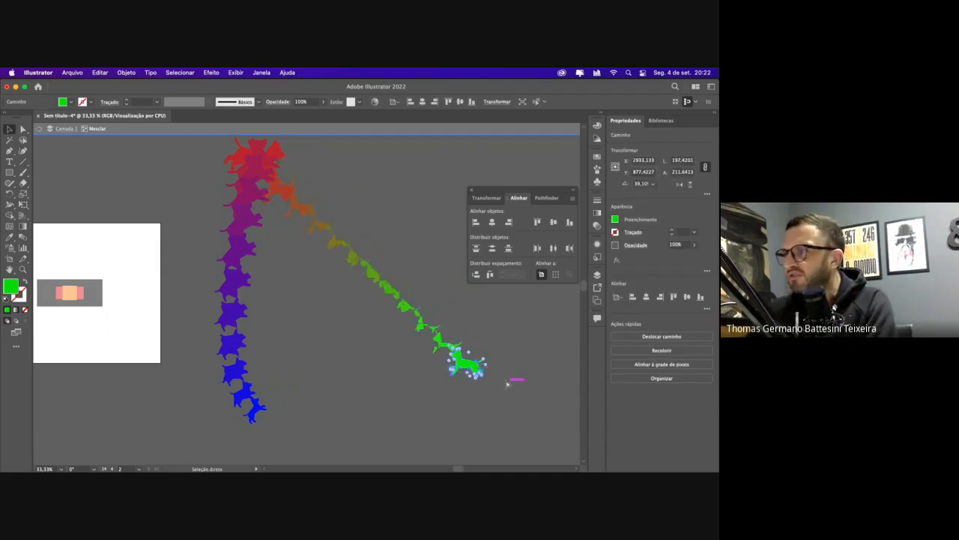
key(super+z)
key(super+z)
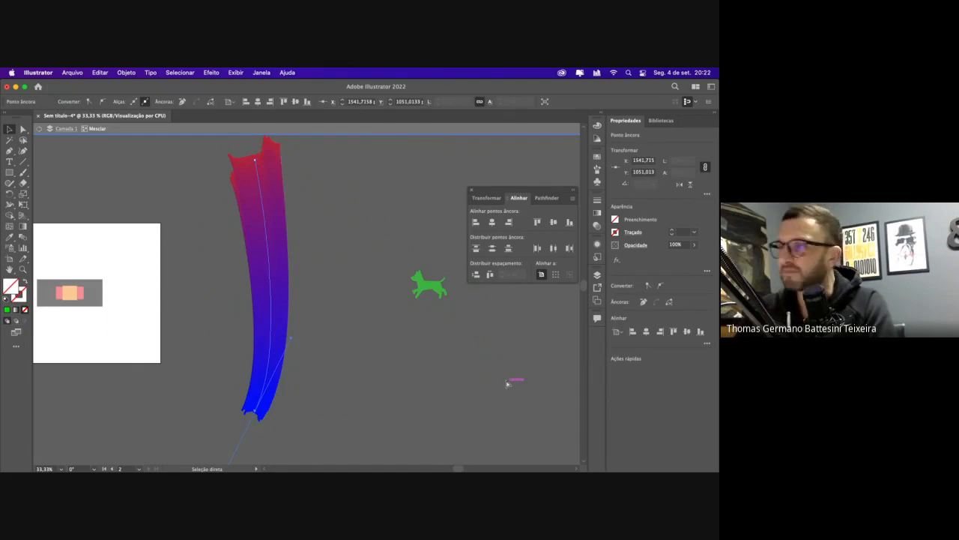
key(super+z)
key(super+z)
key(super+z)
key(super+z)
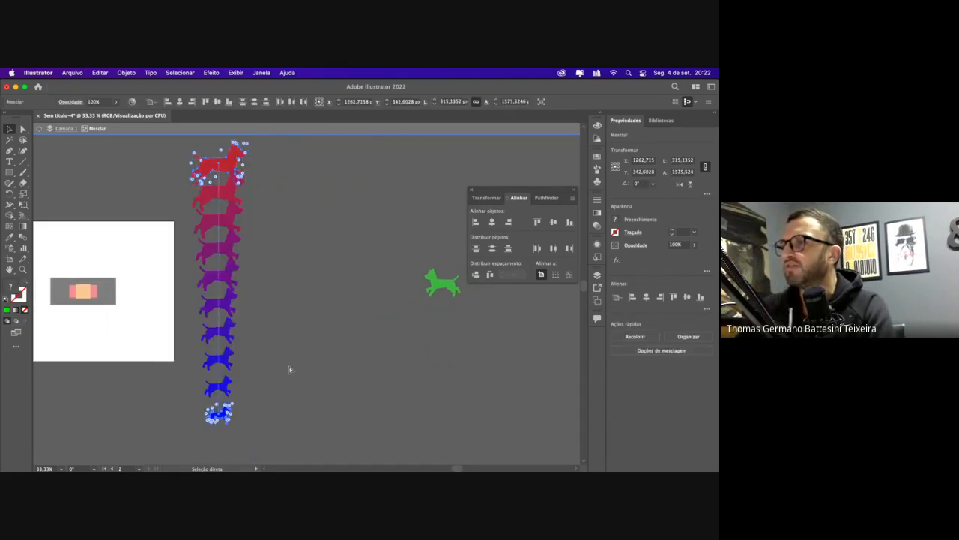
Select the red-to-blue dog blend and set its spacing to a specified distance of 50 px
key(v)
click(293, 360)
click(211, 308)
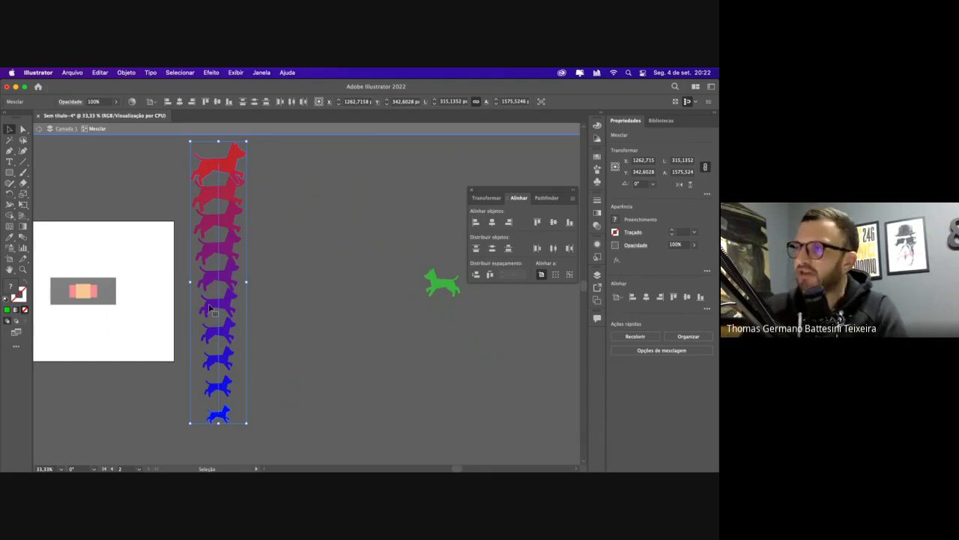
double_click(21, 238)
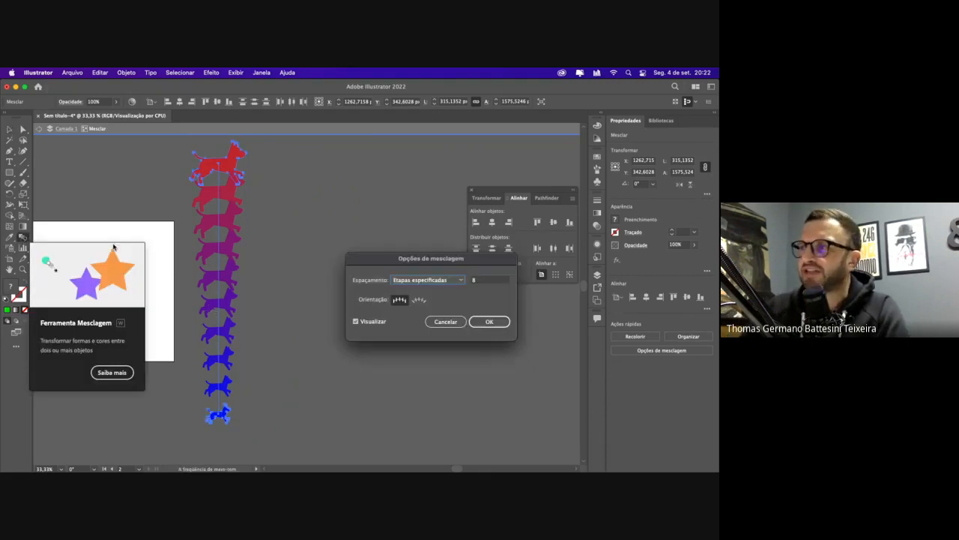
click(431, 282)
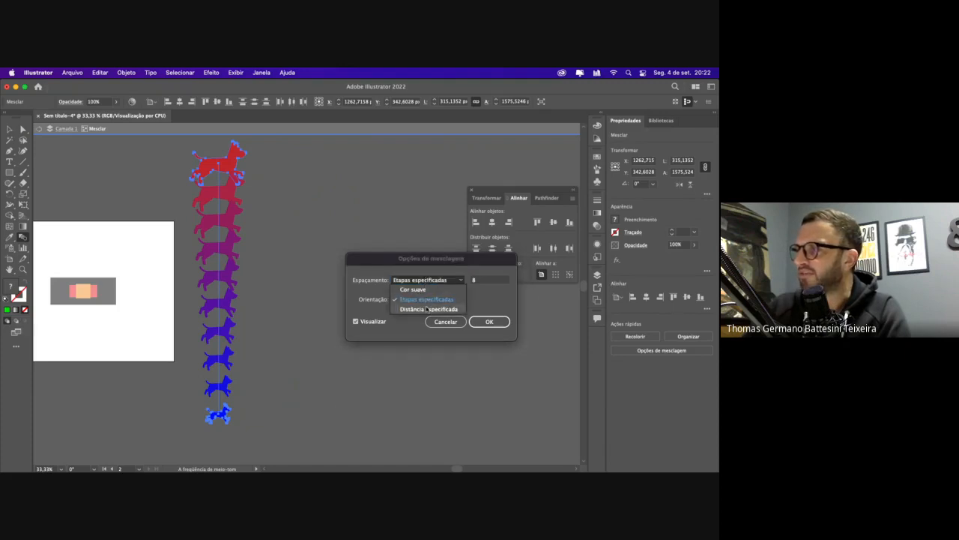
click(427, 309)
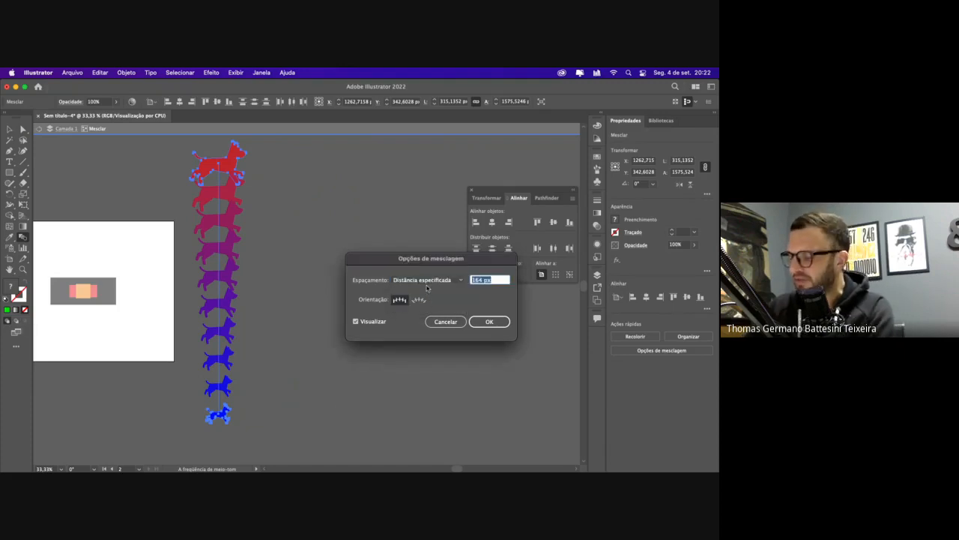
text(500)
key(Return)
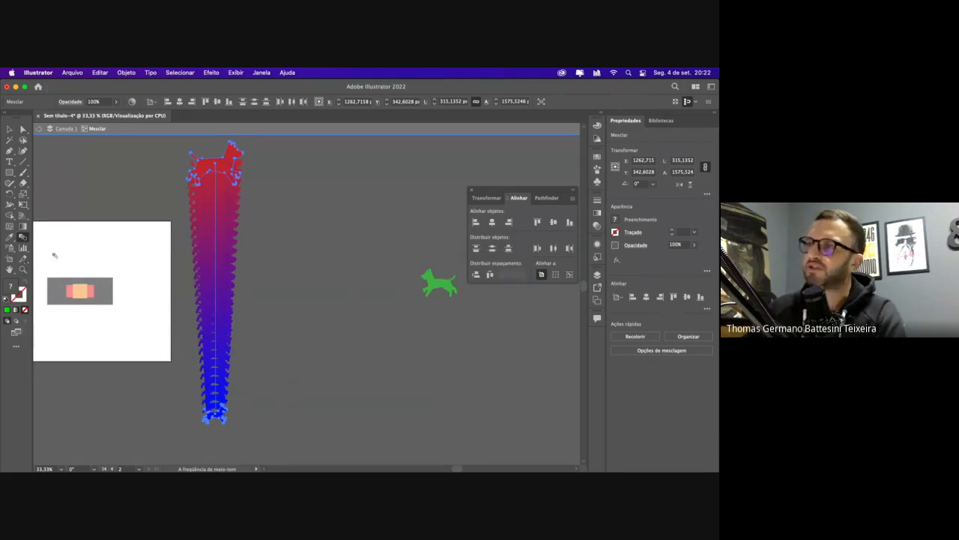
Switch the blend's spacing back to specified steps and set it to 9 steps
double_click(22, 238)
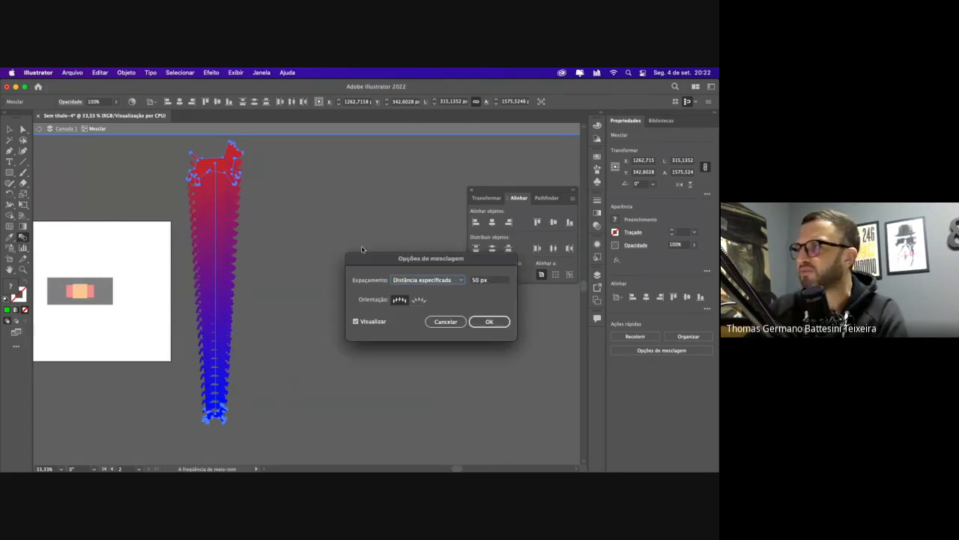
click(454, 279)
click(433, 299)
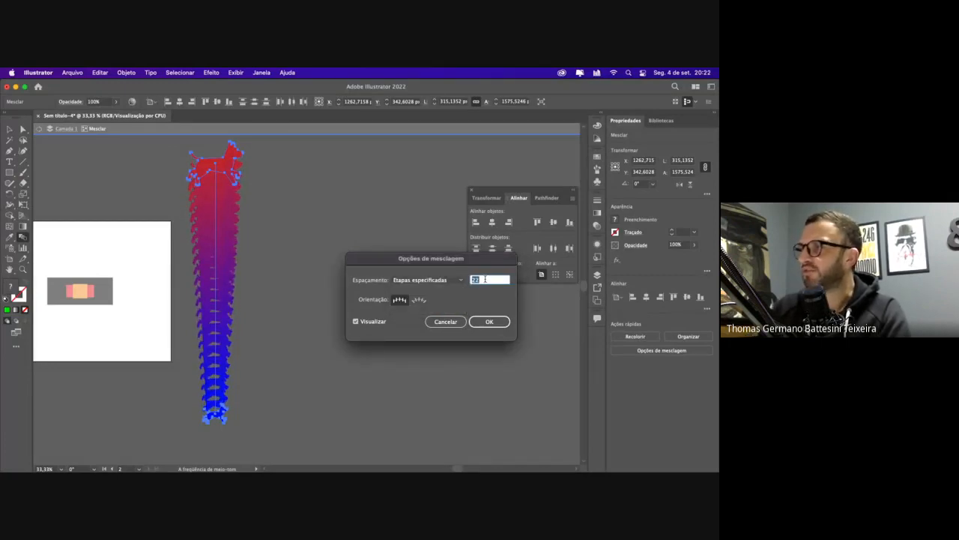
text(1)
key(Up)
key(Up)
key(Up)
key(Up)
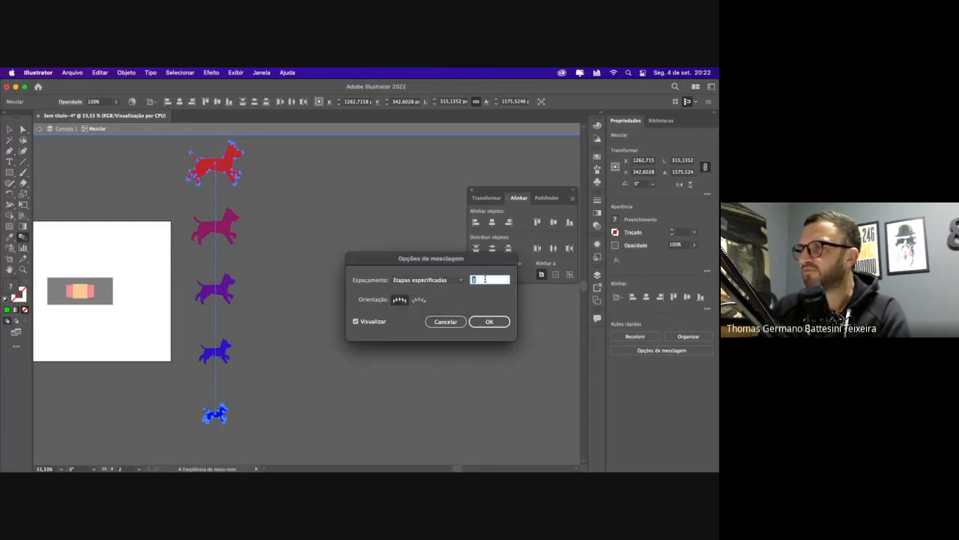
key(Up)
key(Up)
key(Up)
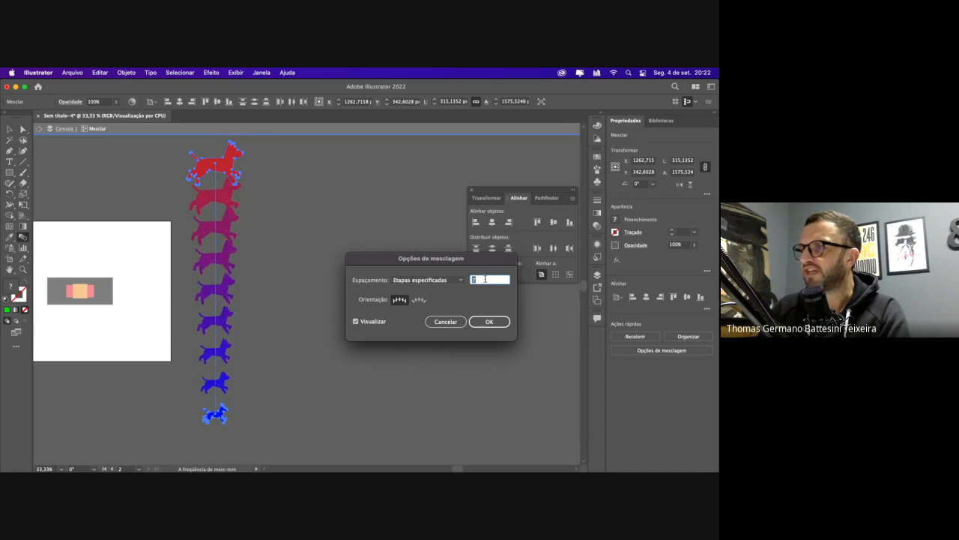
key(Up)
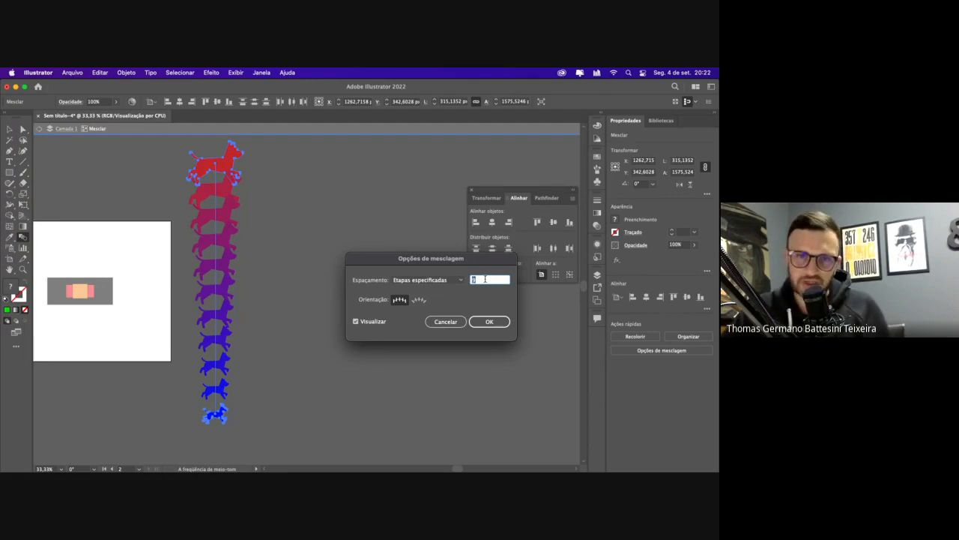
click(486, 322)
Remove the small blue end dog from the blend and exit isolation
click(9, 129)
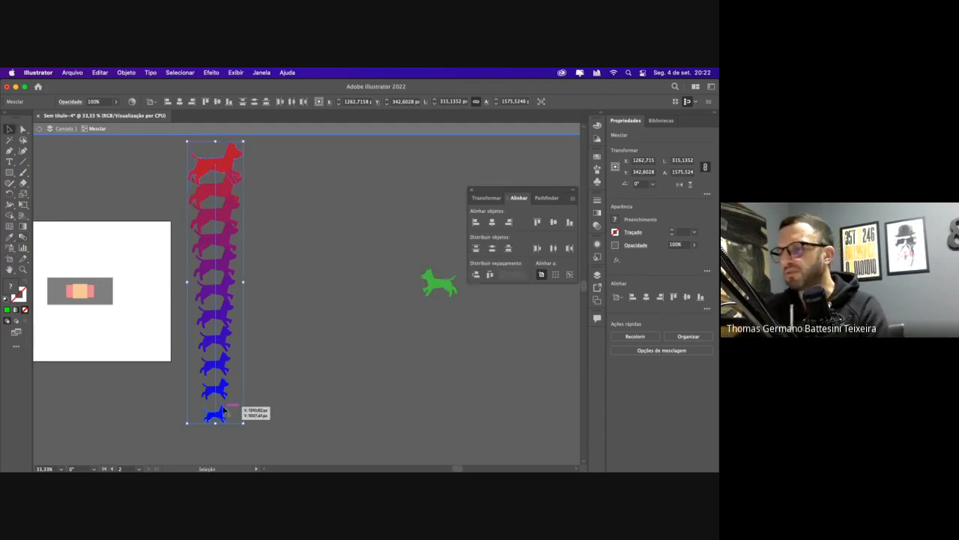
click(254, 409)
click(221, 414)
mouse_move(221, 413)
mouse_down()
mouse_move(217, 169)
mouse_move(216, 428)
mouse_up()
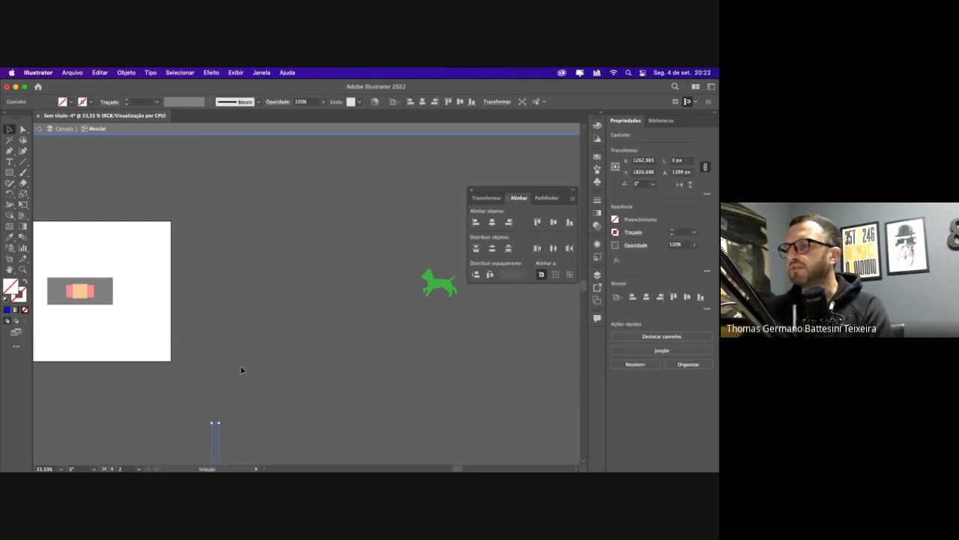
key(super+z)
click(280, 334)
click(39, 128)
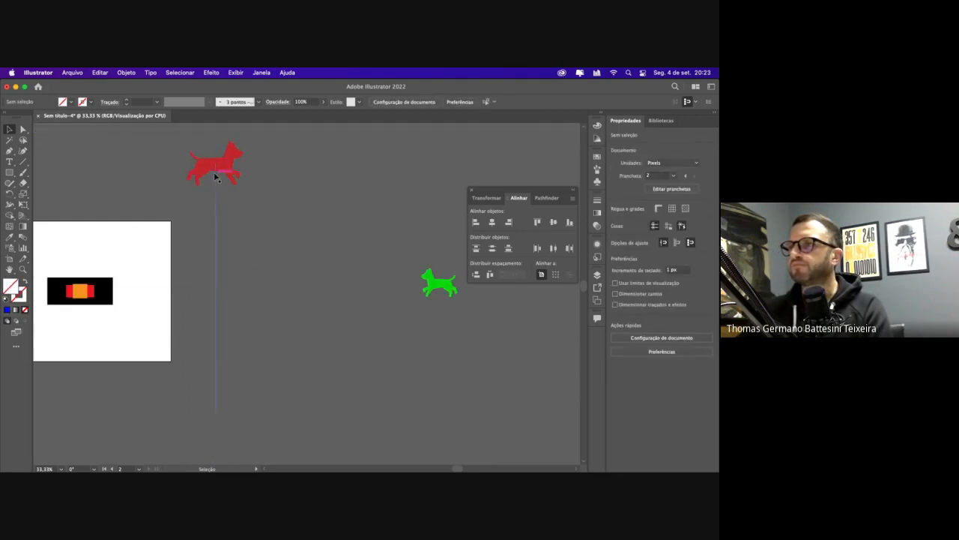
Isolate the blend and copy the red dog straight down as its new lower end
click(224, 168)
double_click(225, 168)
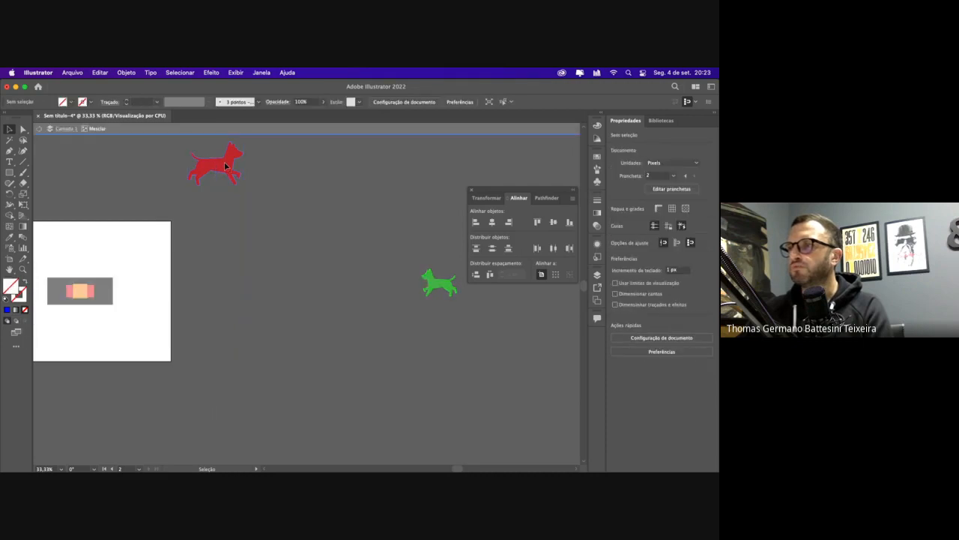
drag(225, 166, 235, 446)
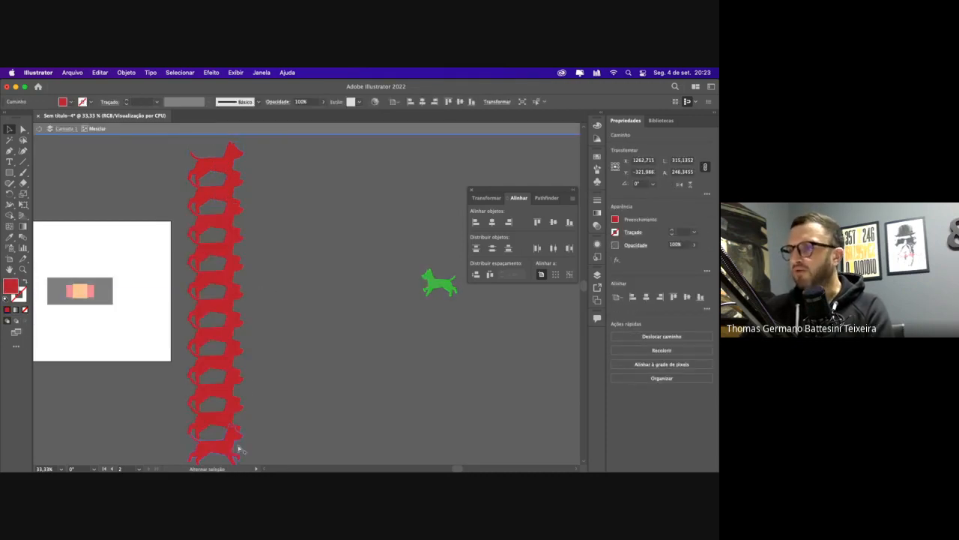
Set the red dog blend to 5 specified steps and exit isolation
click(214, 401)
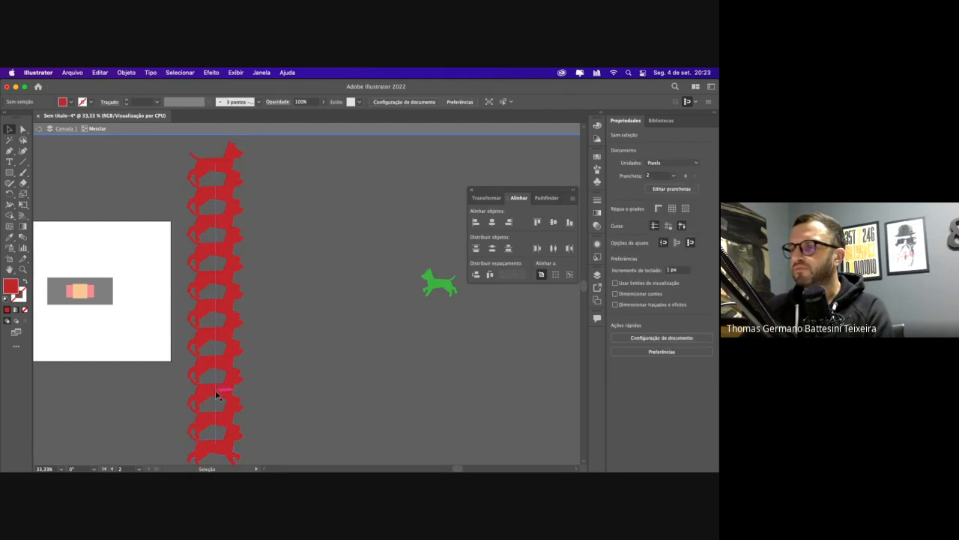
click(216, 397)
click(22, 237)
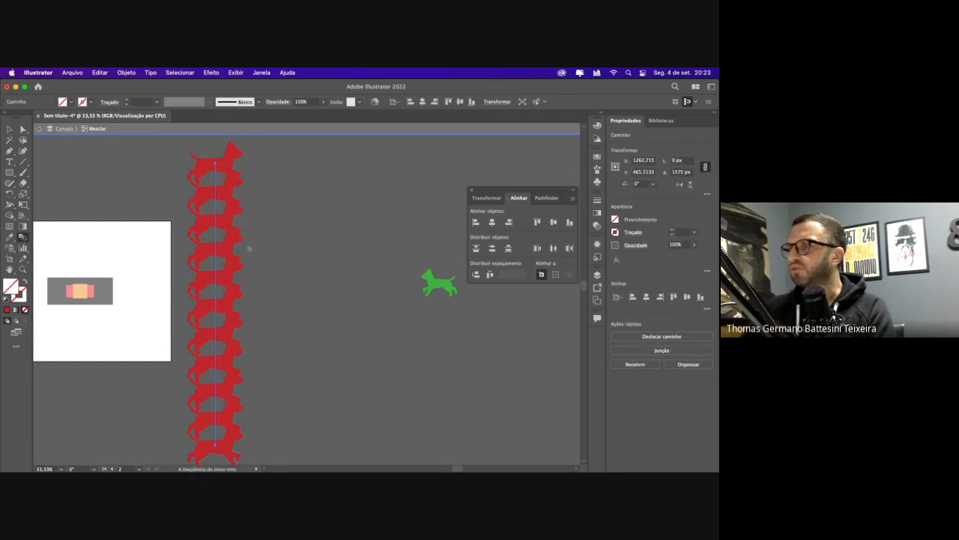
double_click(22, 238)
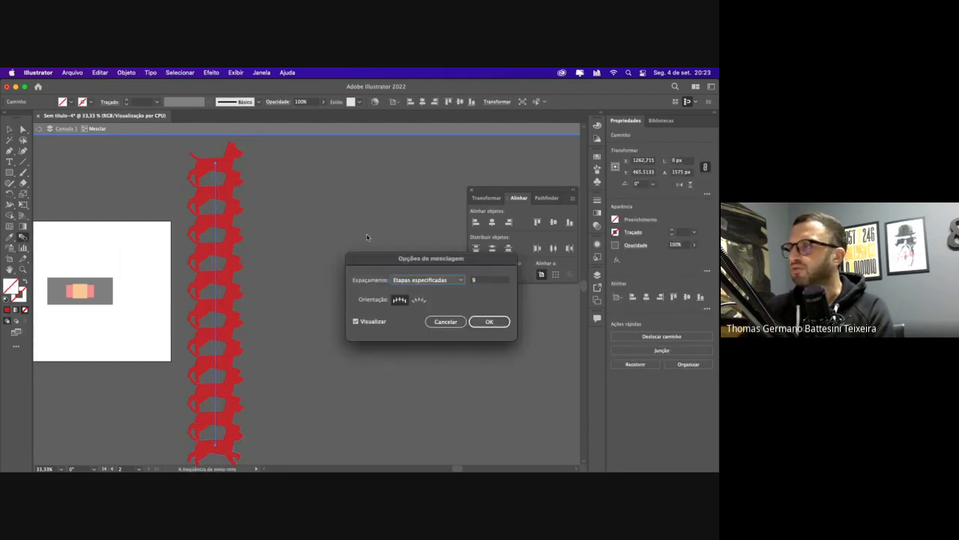
click(487, 280)
key(Down)
key(Down)
key(Down)
key(Down)
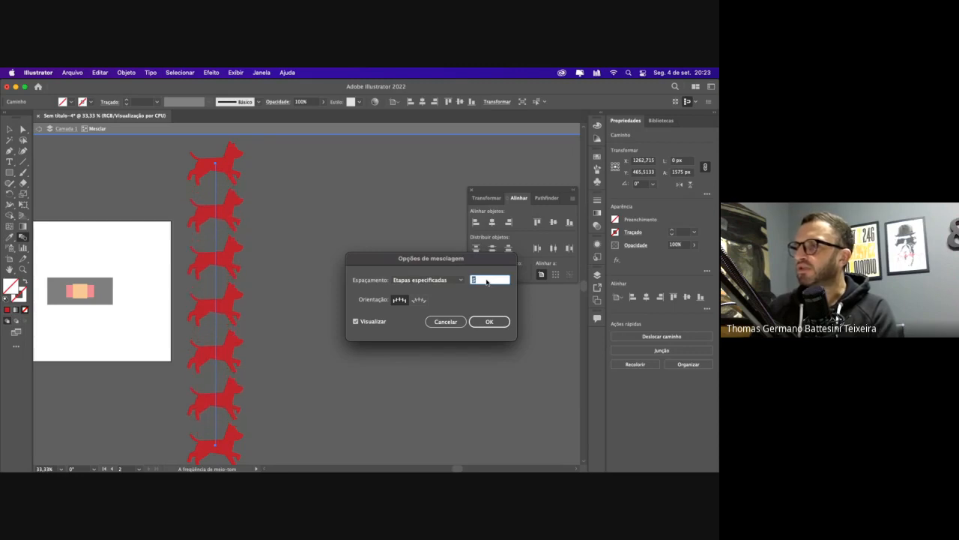
click(473, 323)
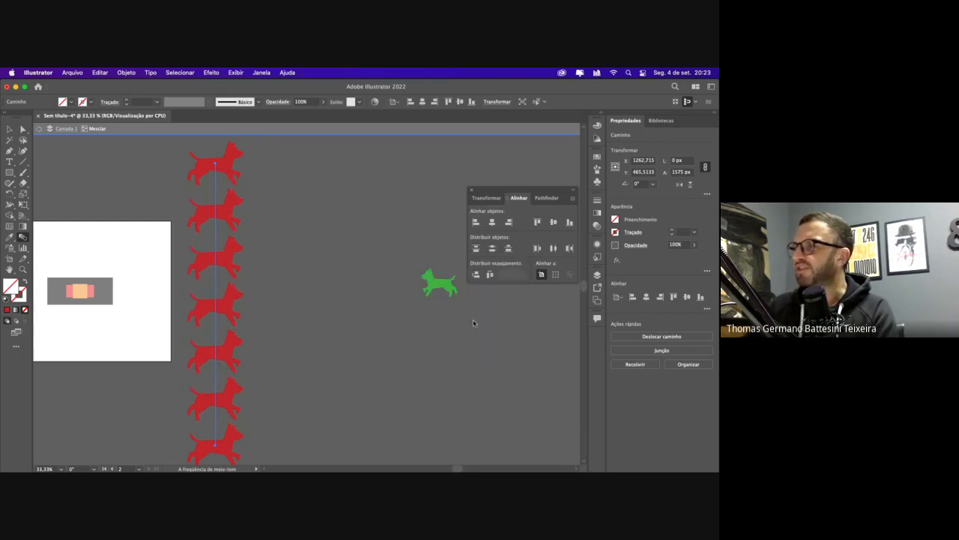
click(37, 129)
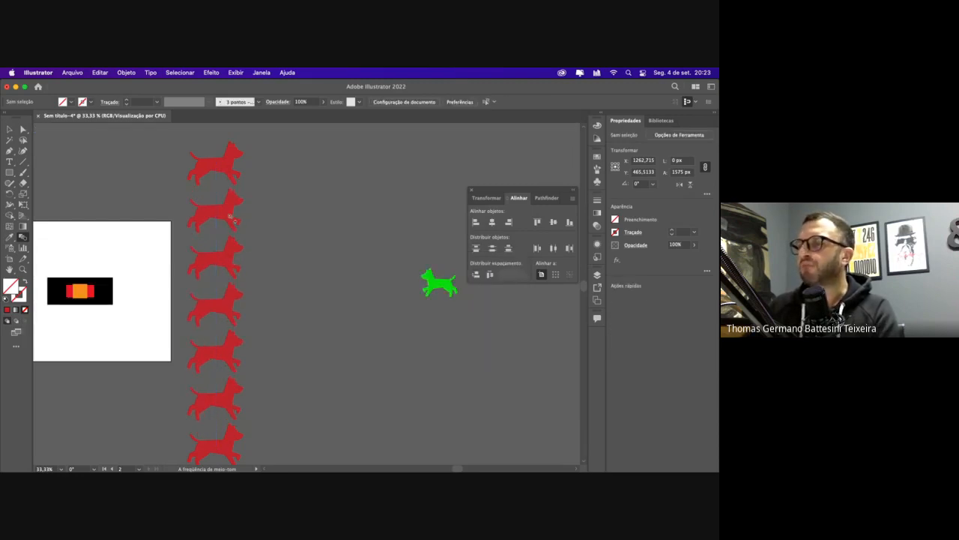
Delete the green dog beside the red column
scroll(225, 203, right, 2)
click(9, 129)
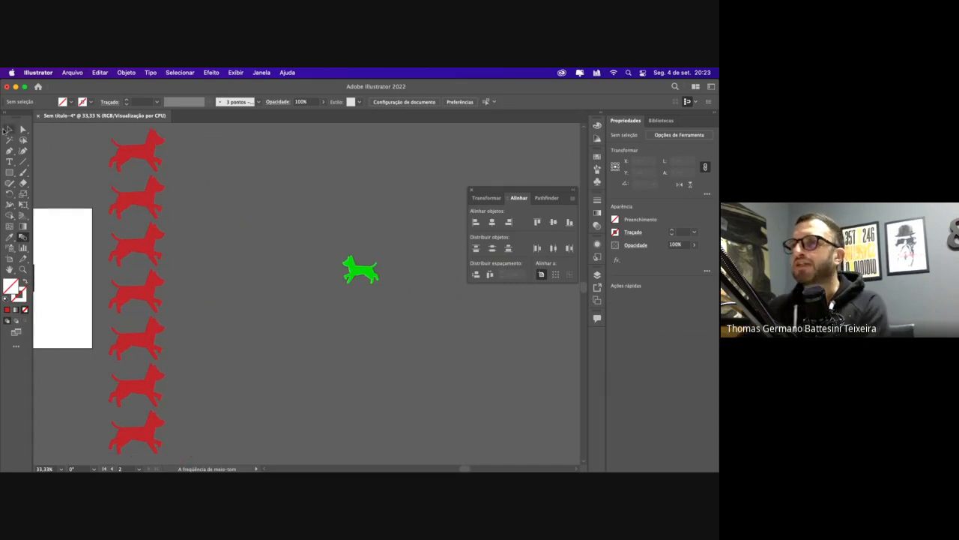
click(361, 270)
key(Delete)
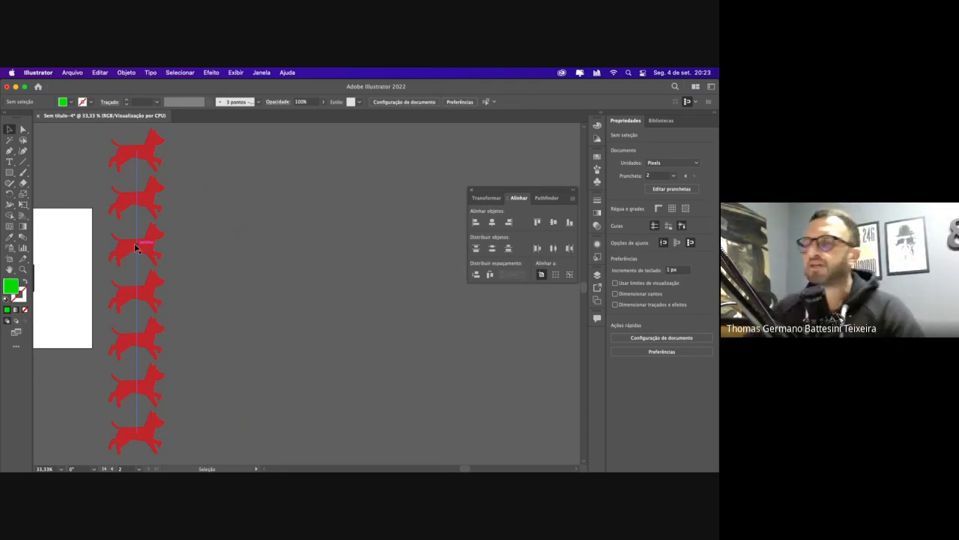
Copy the red dog column alongside itself to the right and repeat the copy to make six columns
scroll(136, 247, right, 1)
drag(138, 208, 193, 203)
key(super+d)
key(super+d)
key(super+d)
key(super+d)
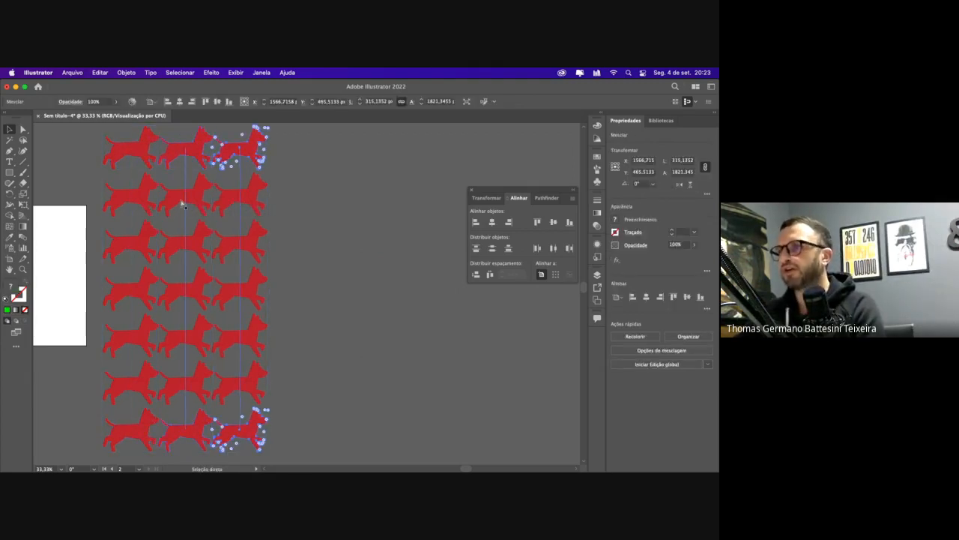
click(91, 171)
Scale all six dog columns down together to about 724 × 719 px and place them over the second artboard
key(super+minus)
key(super+minus)
scroll(83, 215, down, 1)
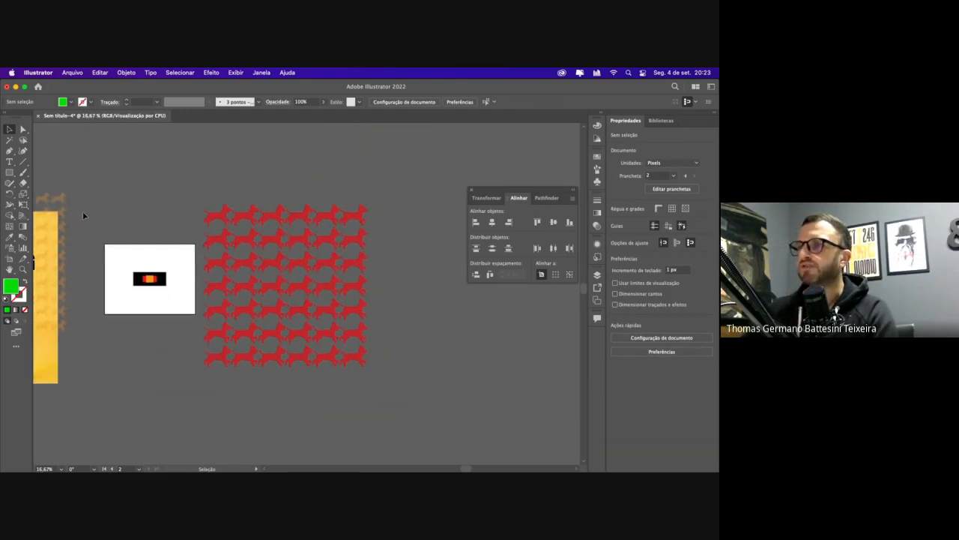
drag(190, 201, 411, 383)
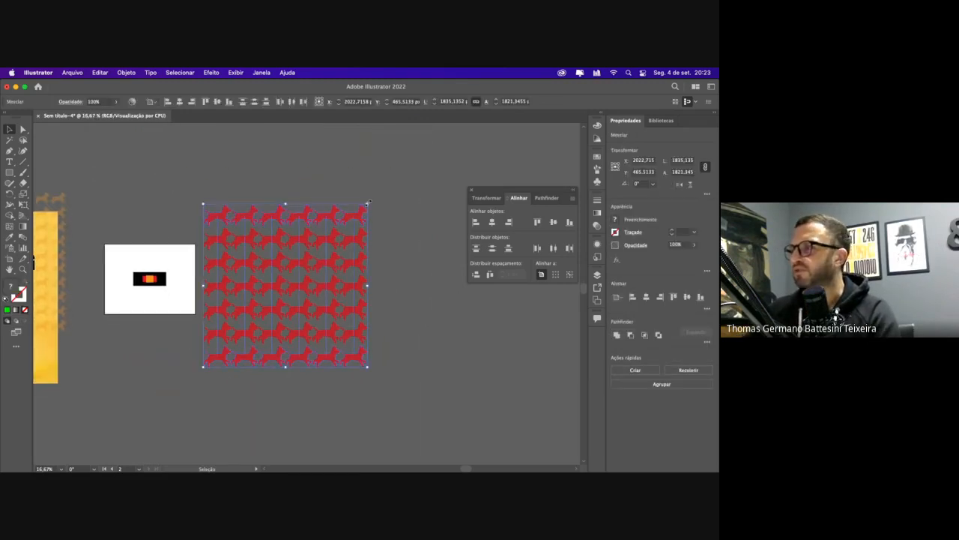
drag(368, 202, 173, 249)
key(z)
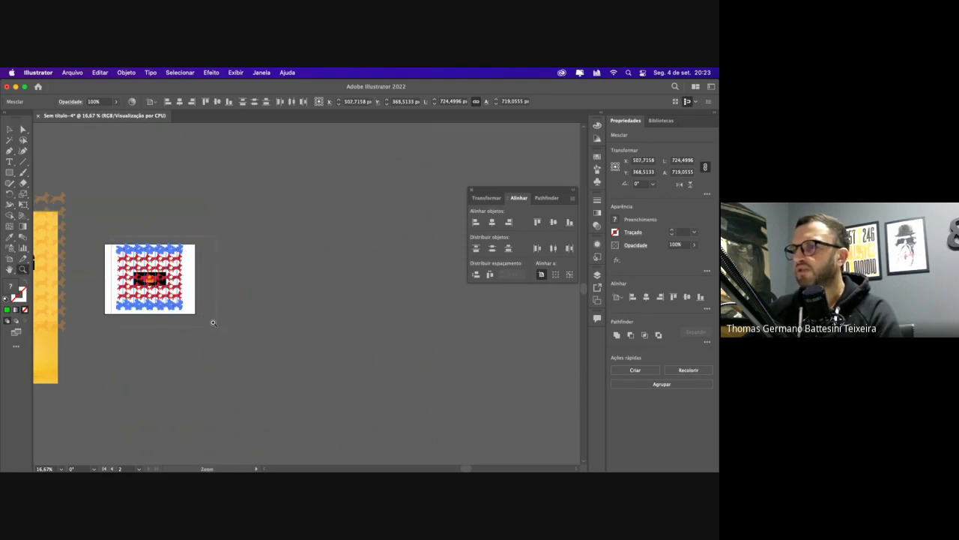
drag(213, 322, 114, 234)
key(v)
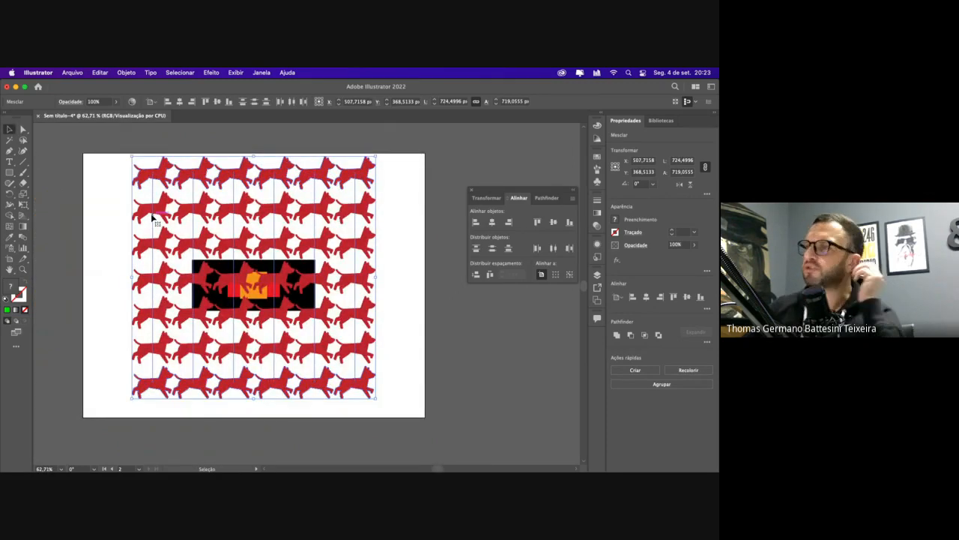
Select only the leftmost dog column and expand its blend into separate shapes
right_click(152, 216)
click(97, 245)
click(136, 222)
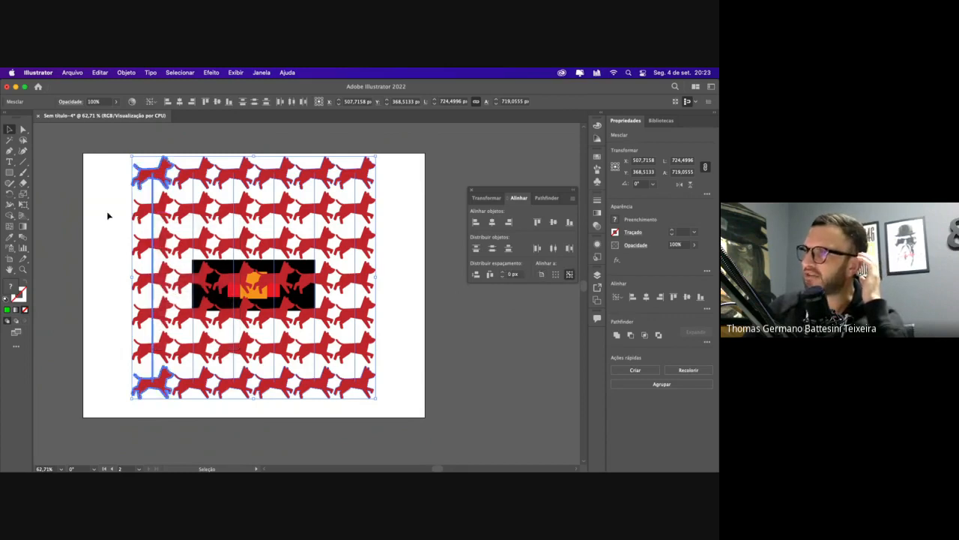
click(108, 216)
click(150, 215)
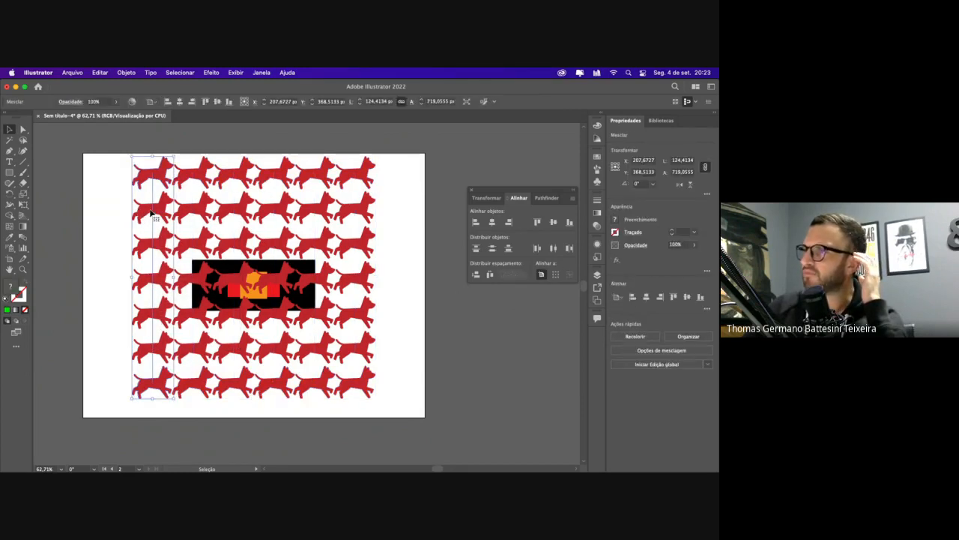
right_click(151, 212)
click(149, 211)
drag(151, 212, 146, 214)
click(126, 72)
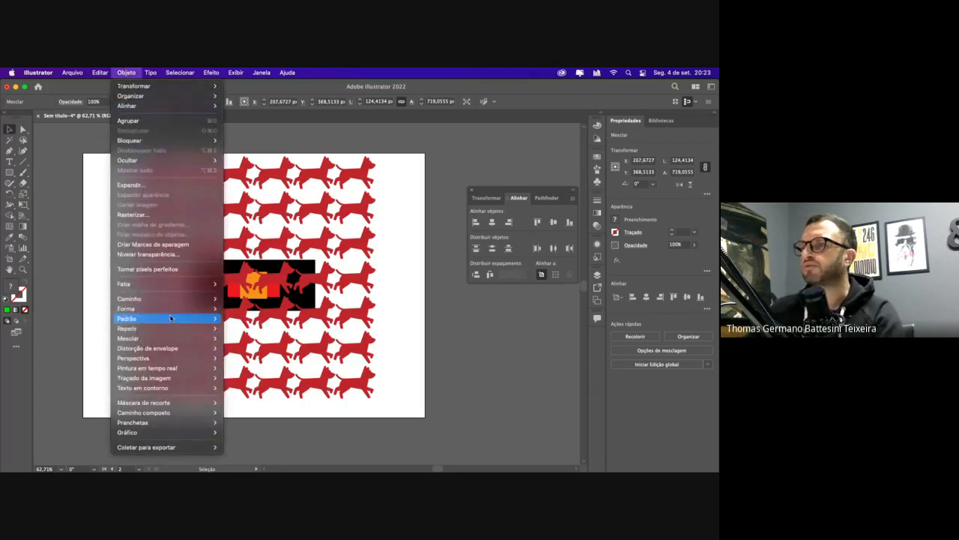
mouse_move(185, 342)
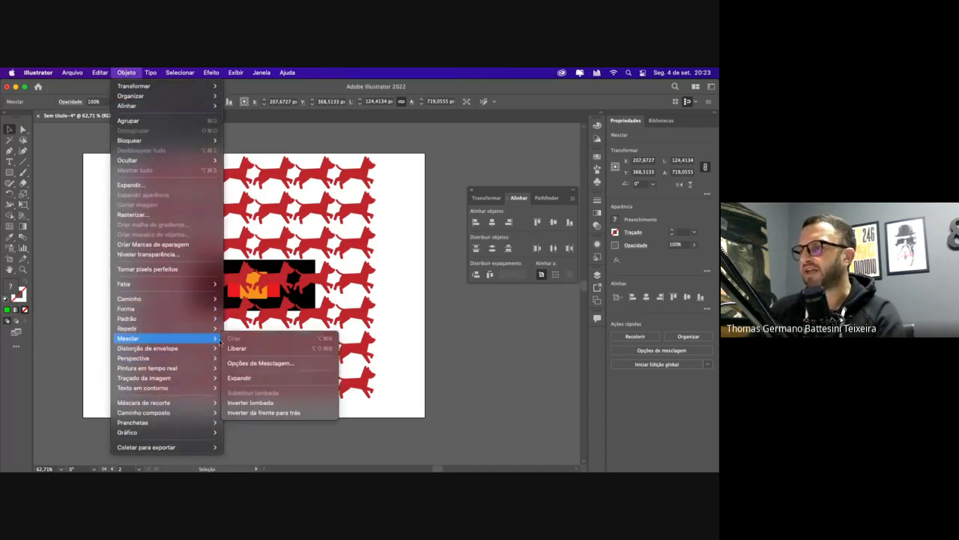
click(249, 378)
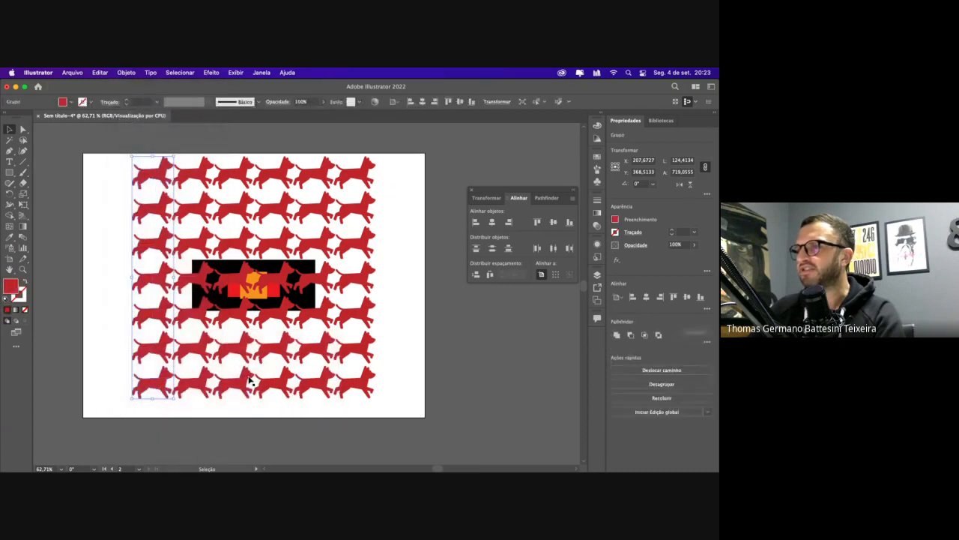
Move the expanded dog column about 95 px to the left, away from the other columns
click(127, 219)
drag(151, 214, 120, 214)
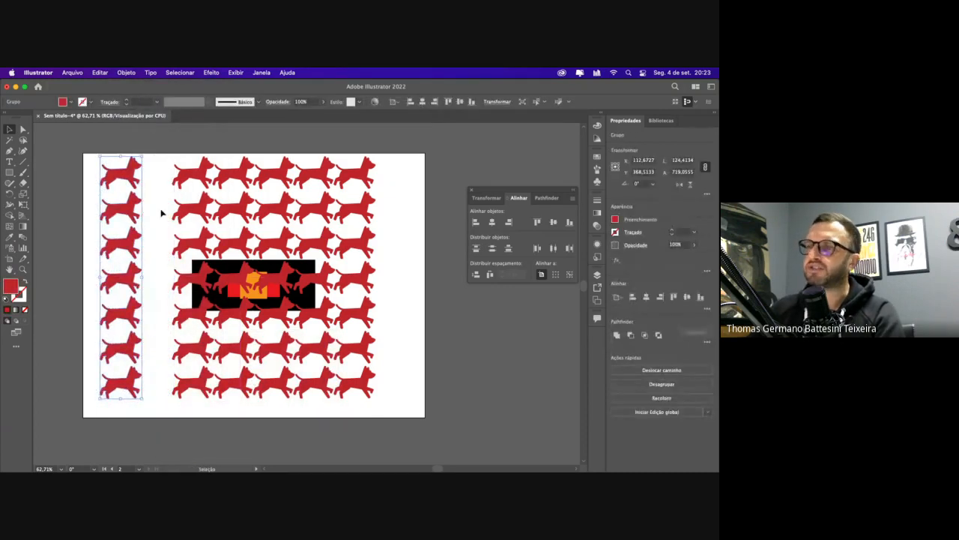
click(160, 213)
click(109, 217)
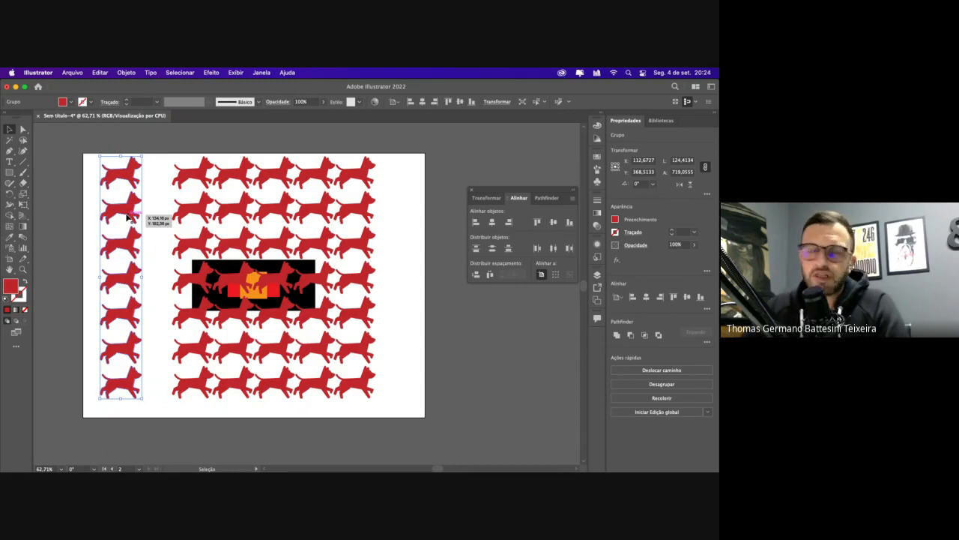
Fill the separated dog column with the light multicoloured pattern swatch and examine its top dog up close
click(69, 105)
click(46, 137)
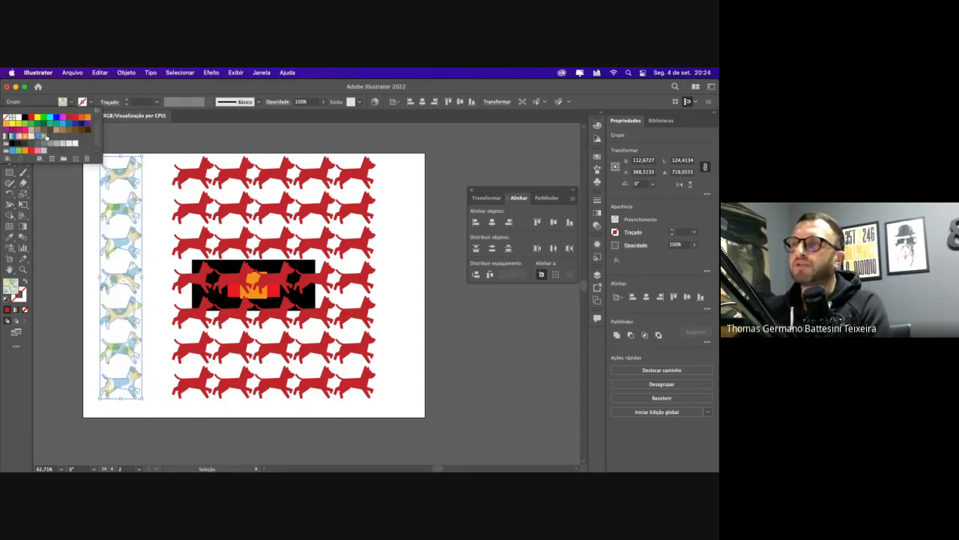
key(Escape)
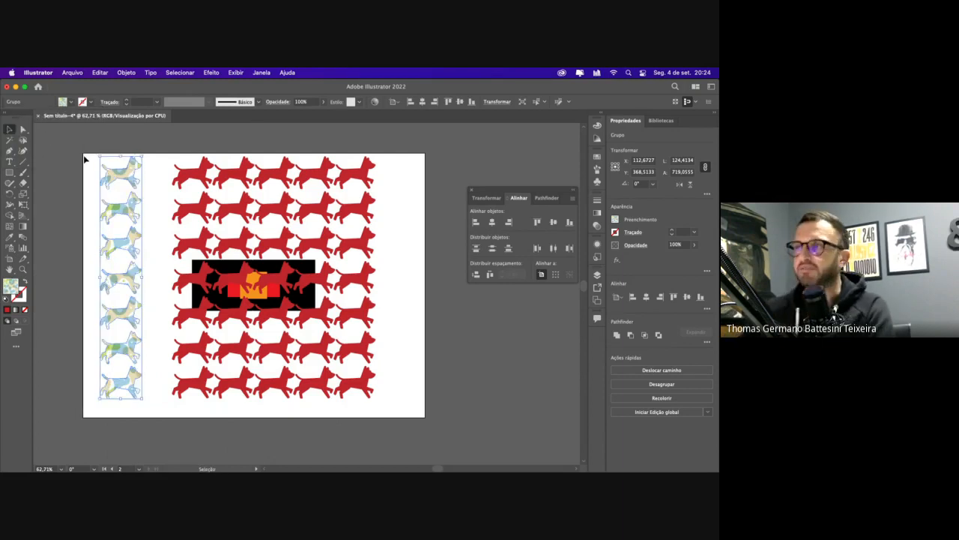
drag(93, 153, 160, 201)
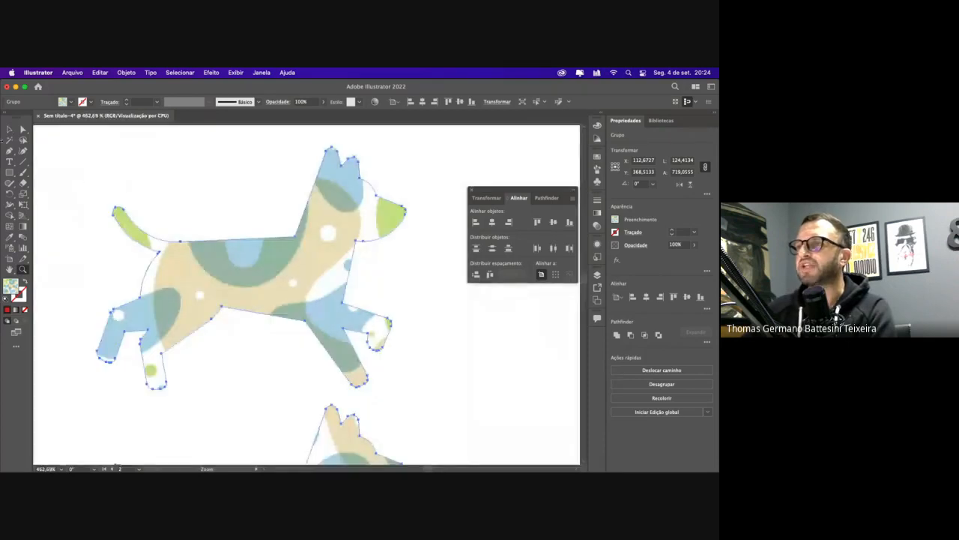
click(7, 130)
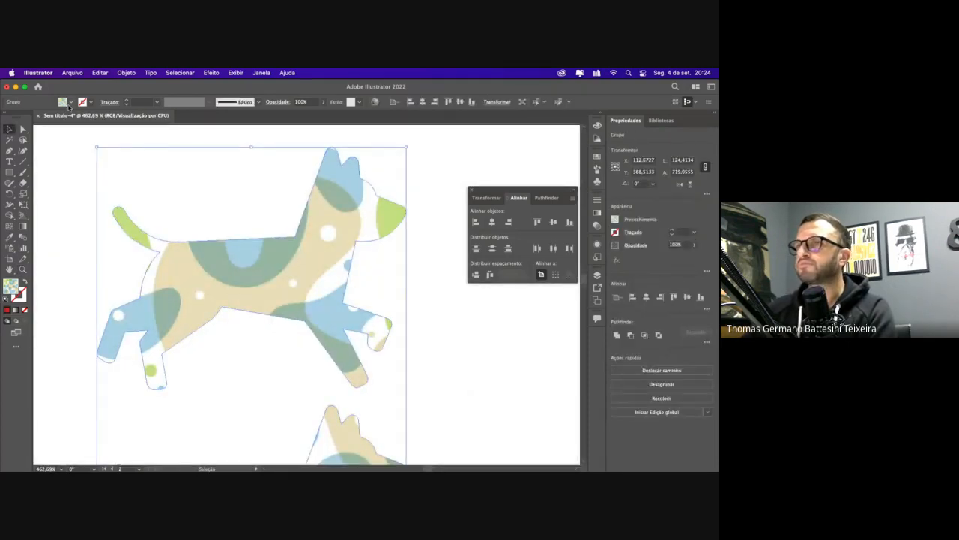
Open the Alyssa pattern swatch for editing and leave pattern editing without changing it
click(70, 104)
double_click(39, 137)
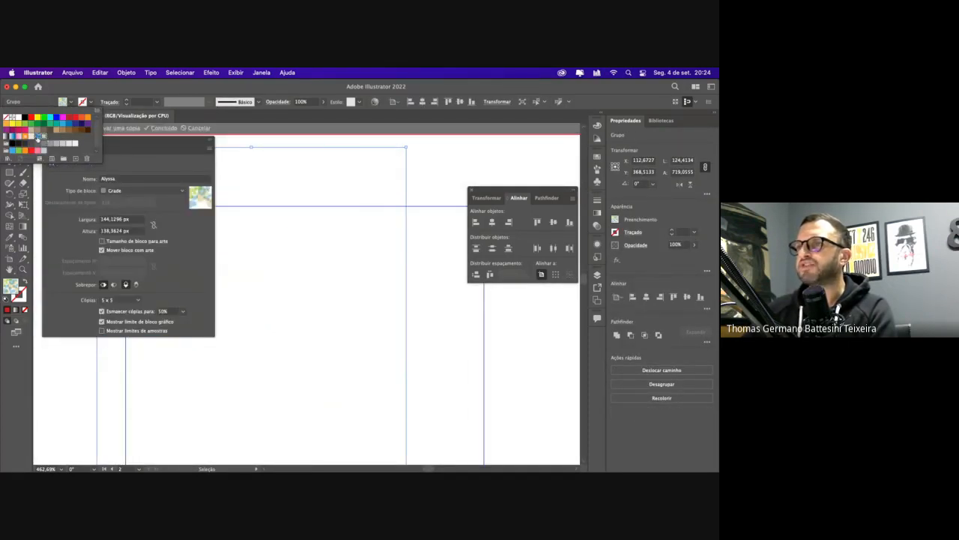
key(Escape)
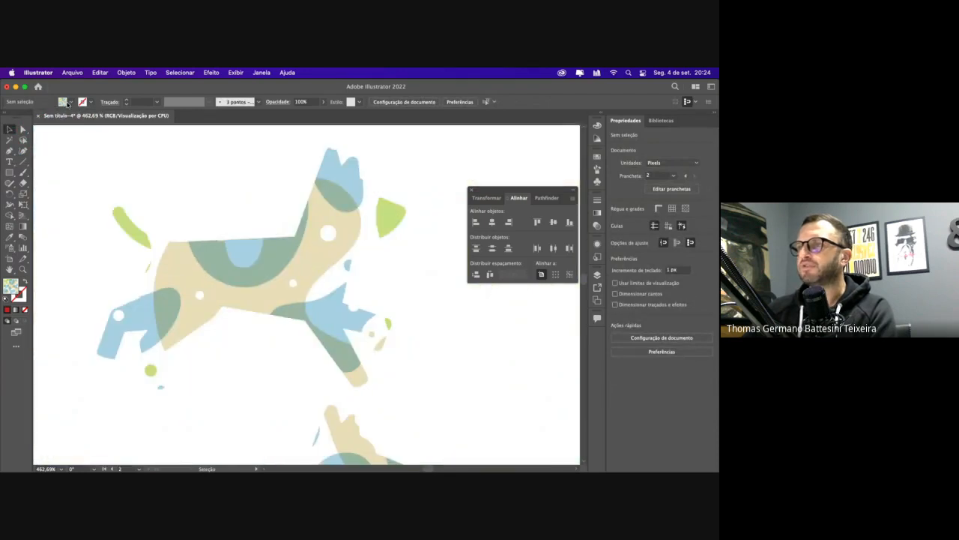
With nothing selected, switch the fill to the blue pattern swatch and back to the light multicoloured one
click(68, 103)
click(41, 140)
click(104, 165)
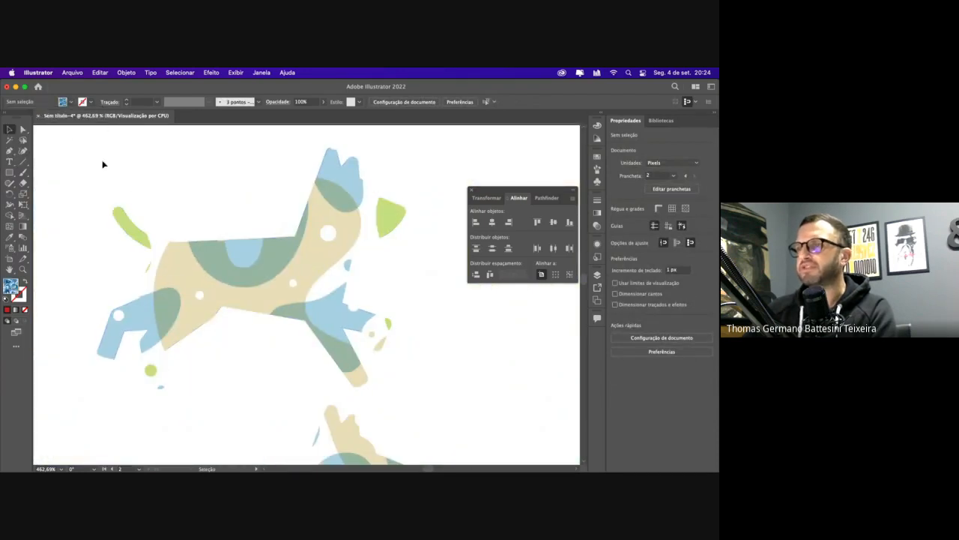
click(72, 103)
click(45, 137)
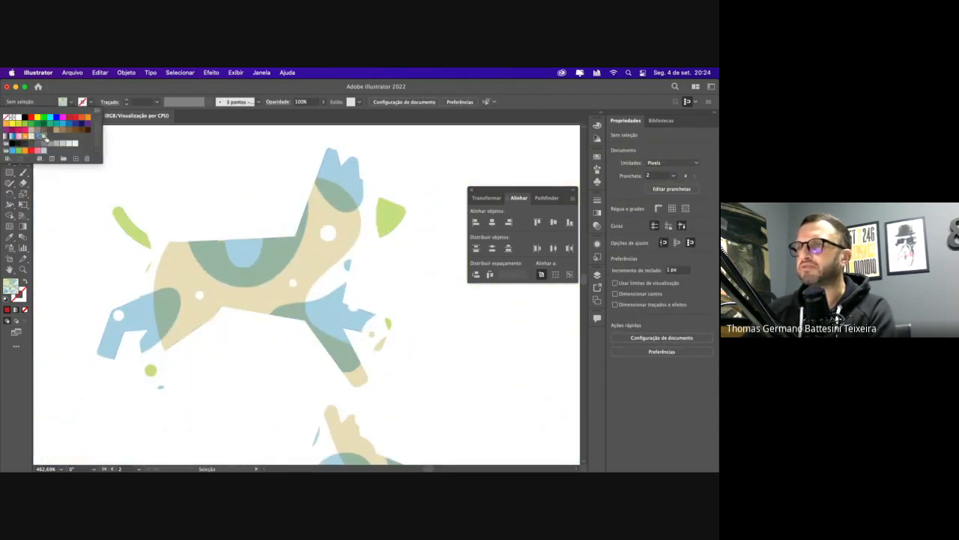
click(128, 177)
key(super+0)
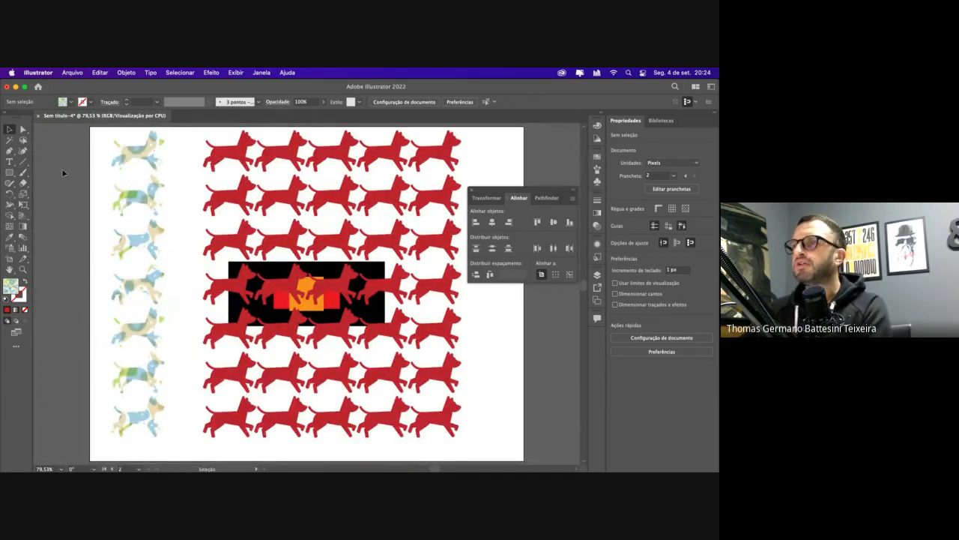
Delete the pattern-filled dog column and the black, red and orange shapes behind the red dog columns
click(127, 159)
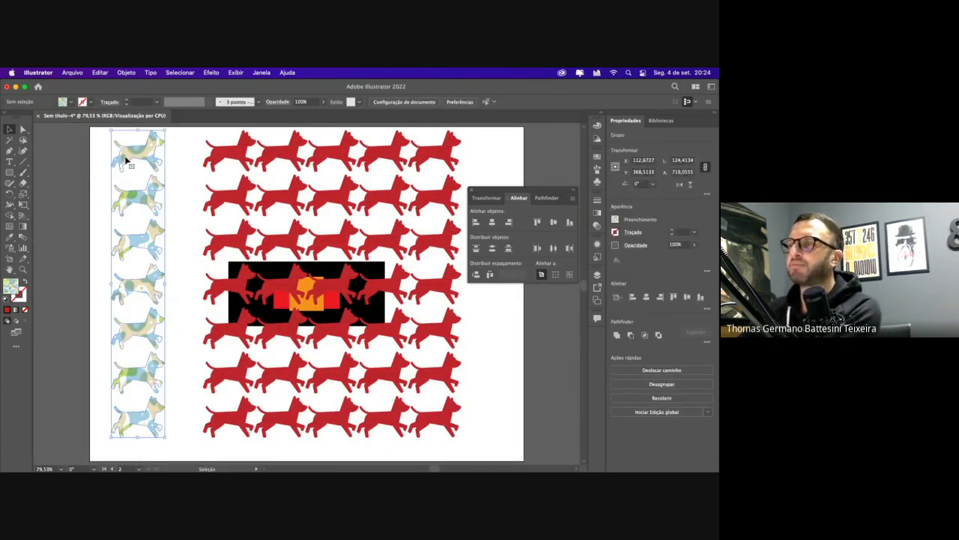
key(Delete)
click(284, 298)
key(Delete)
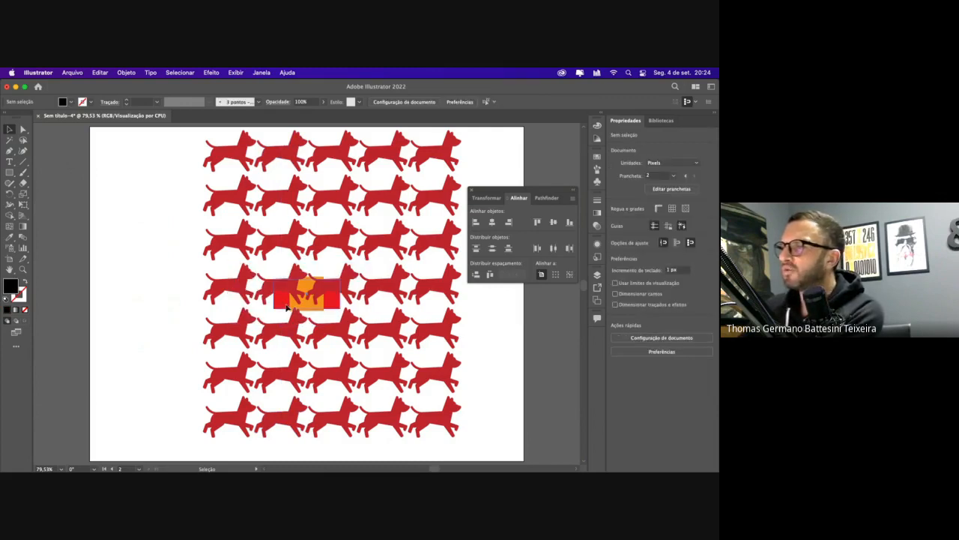
click(285, 300)
key(Delete)
click(307, 304)
key(Delete)
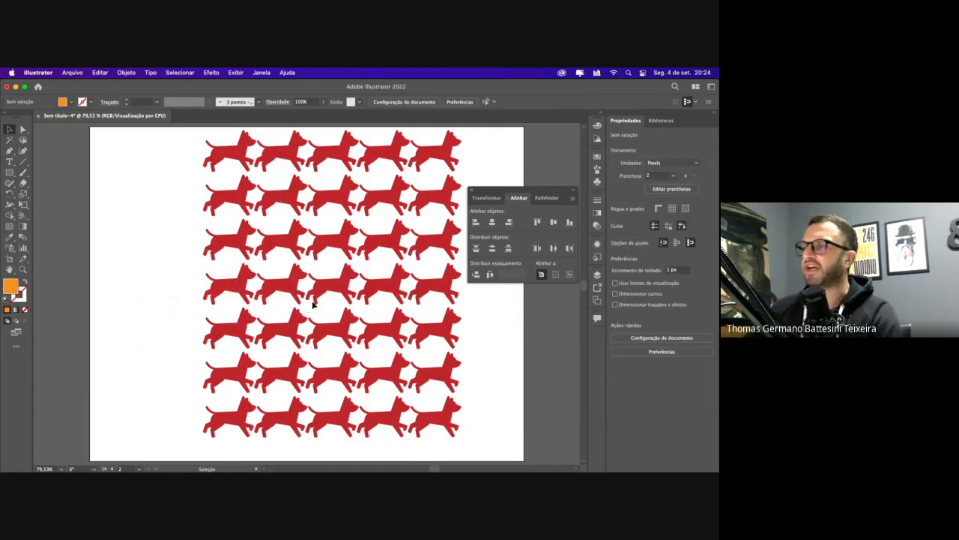
Select the Pomeranian photo on the Dog Petshop artboard, making that artboard the active one
scroll(318, 302, left, 5)
key(super+minus)
key(super+minus)
scroll(318, 303, left, 6)
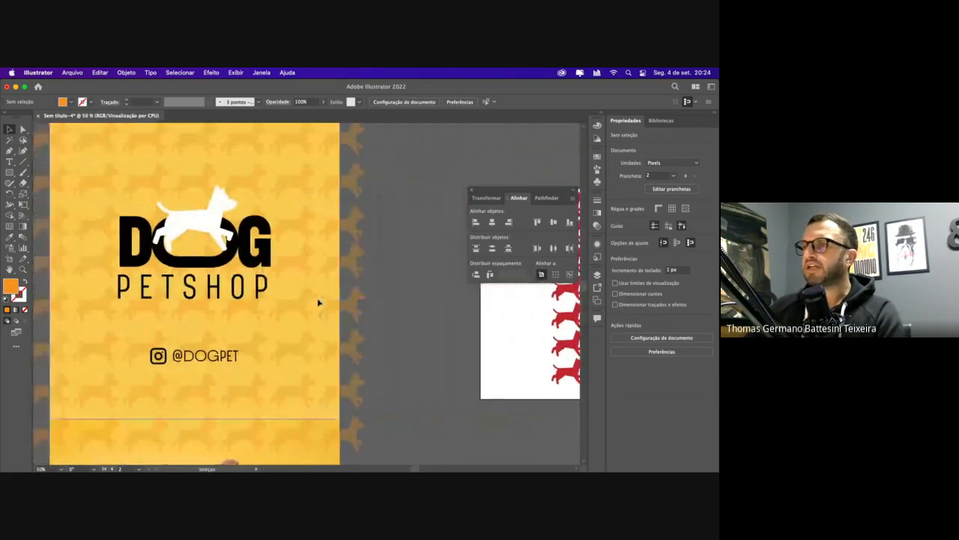
scroll(318, 303, left, 2)
key(super+minus)
scroll(318, 303, right, 2)
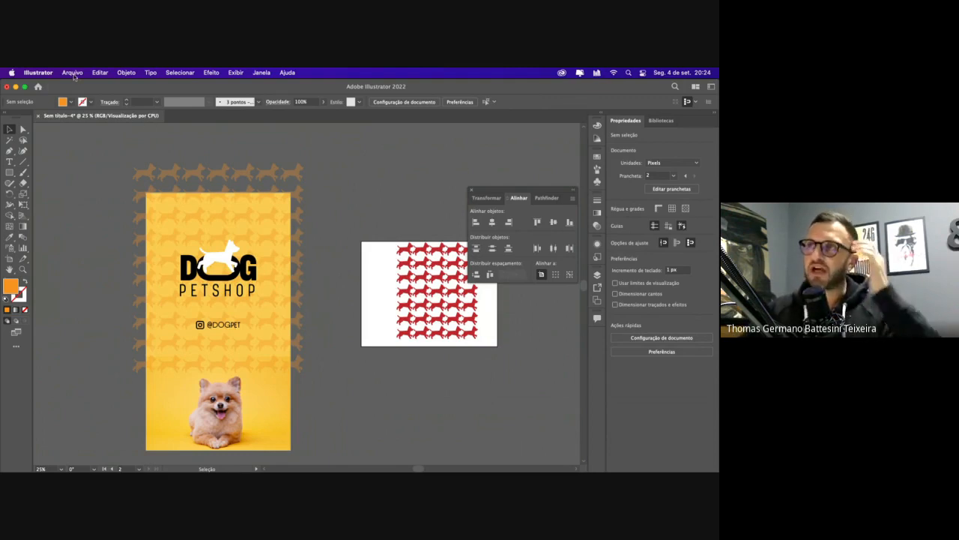
click(176, 365)
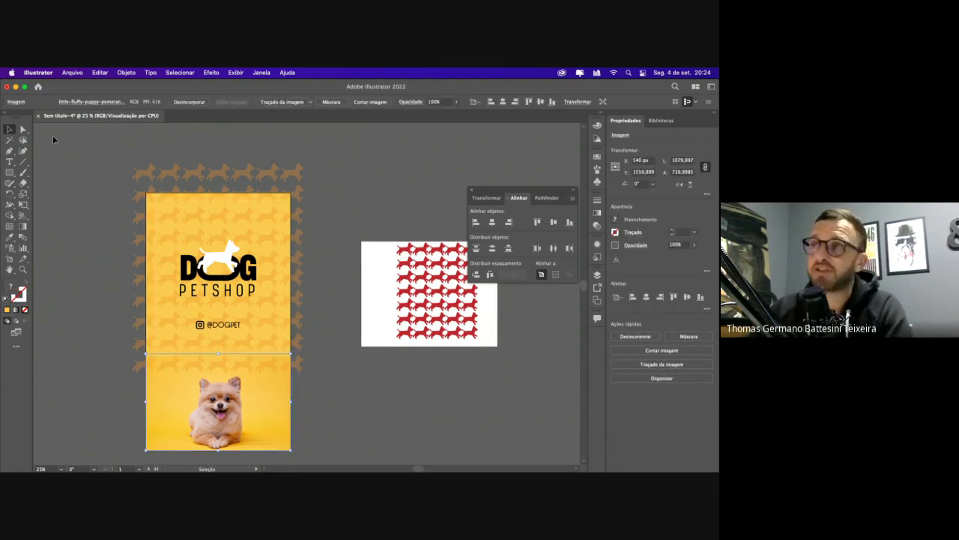
Open Export for Screens, show its artboards, highlight the export destination path and cancel the export
click(71, 75)
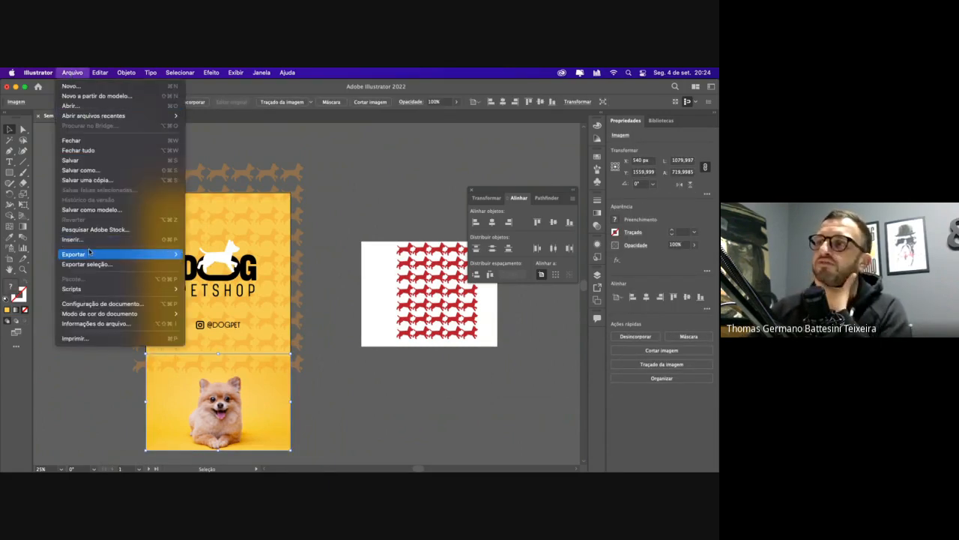
mouse_move(88, 255)
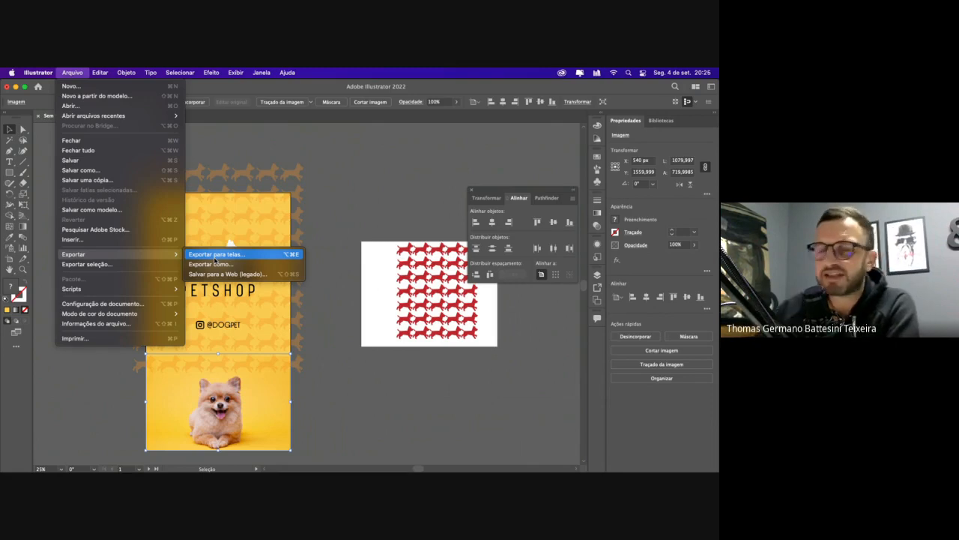
click(215, 256)
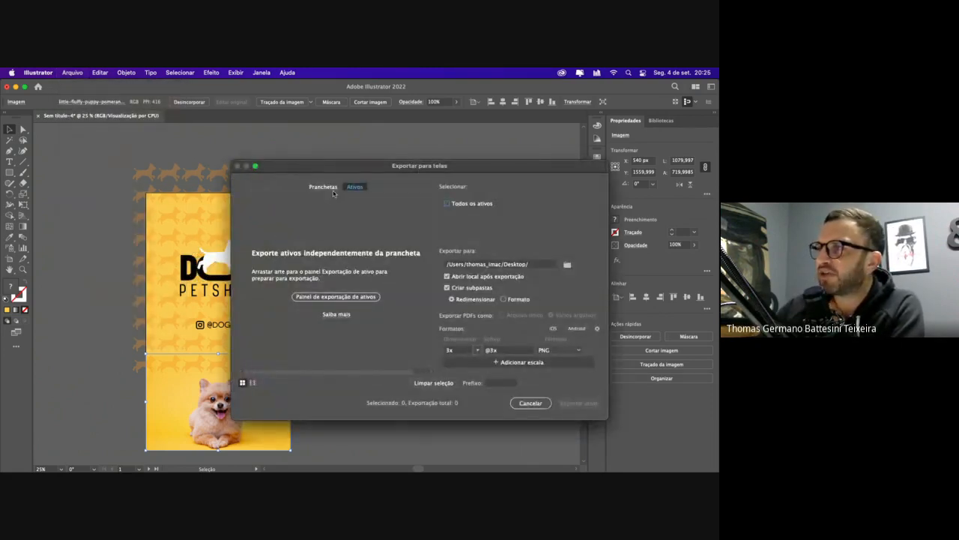
click(330, 189)
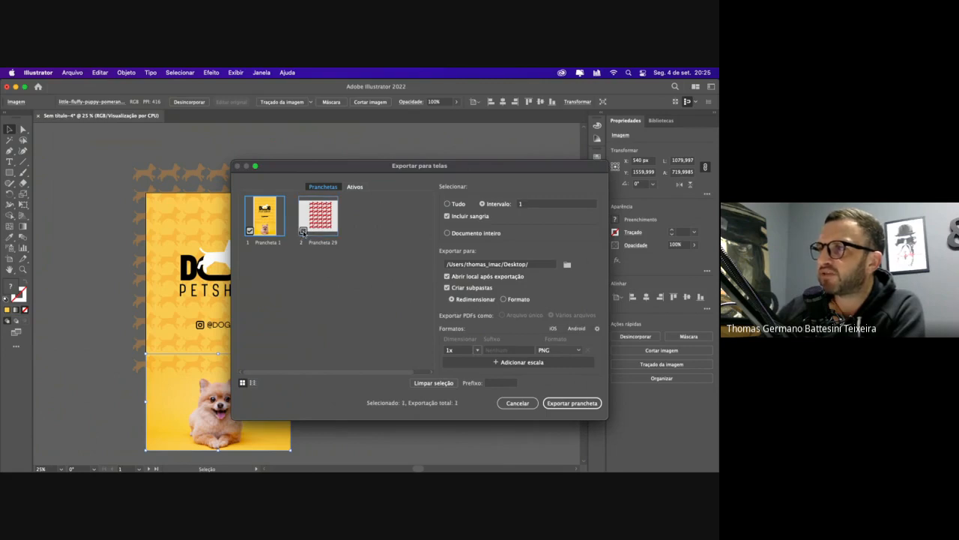
drag(536, 264, 427, 259)
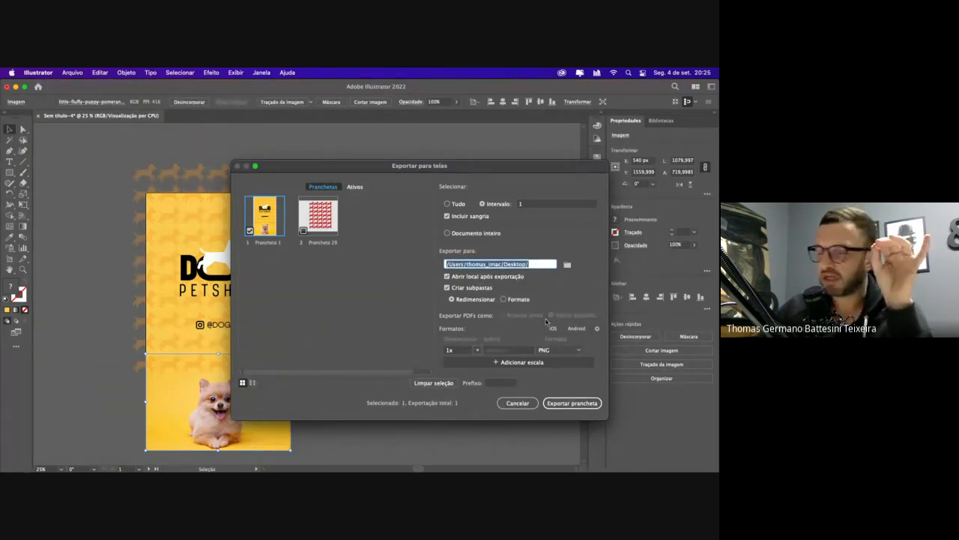
click(517, 403)
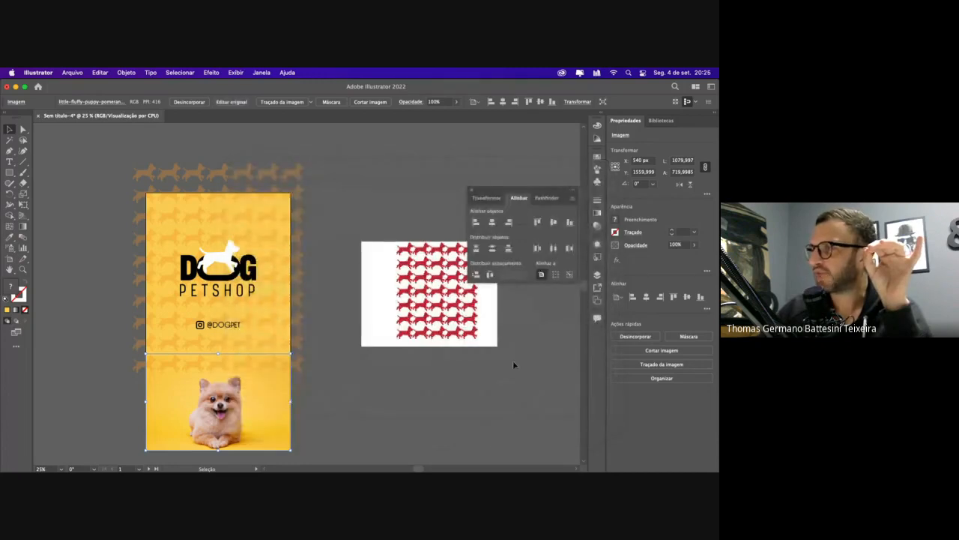
Open Save for Web (legacy) for the Dog Petshop artboard and show the list of file format presets
click(72, 72)
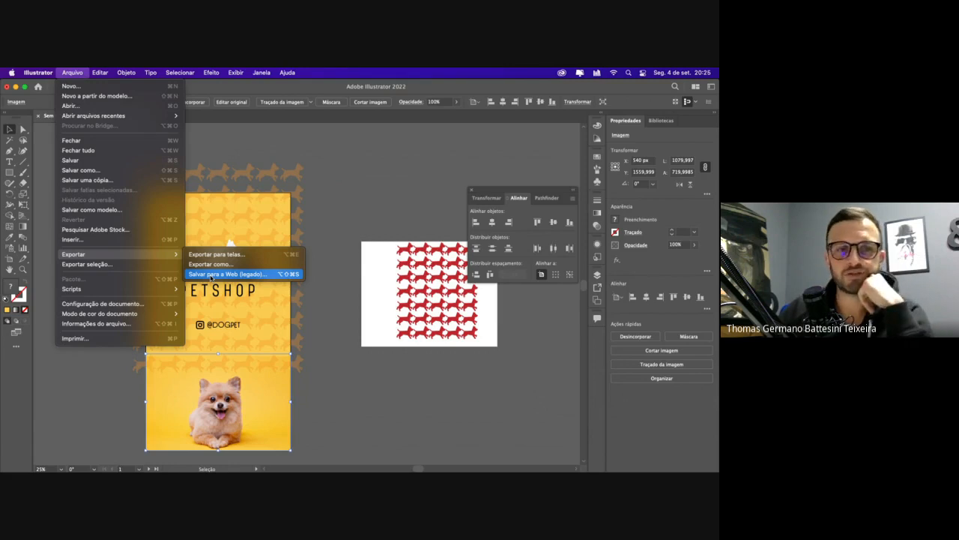
click(211, 274)
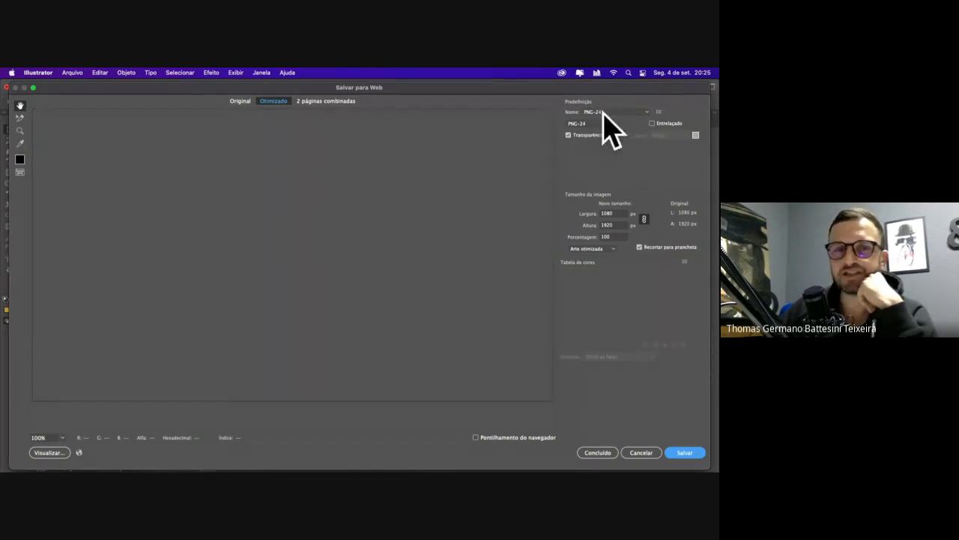
click(608, 113)
click(609, 112)
click(609, 113)
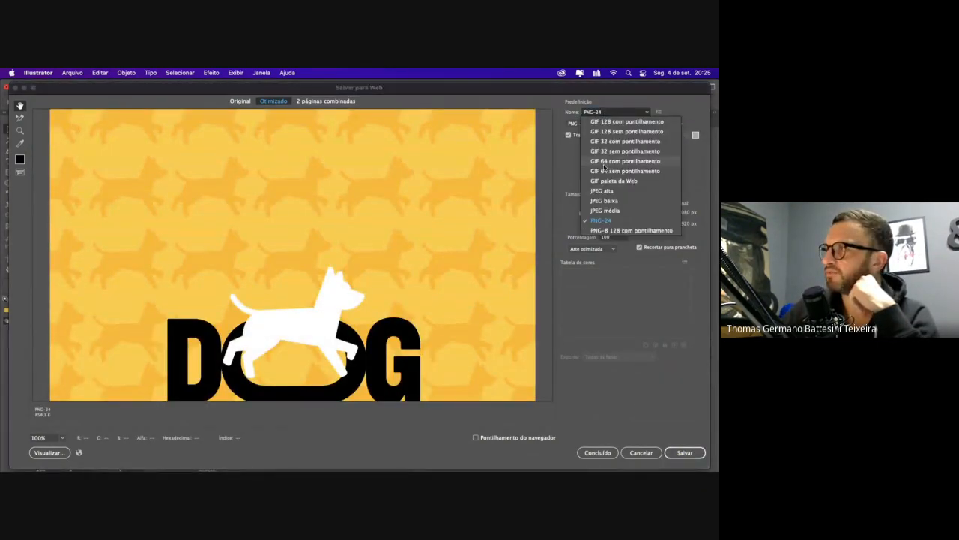
Choose the PNG-24 preset for the web export of the story artboard and preview the whole image
click(597, 221)
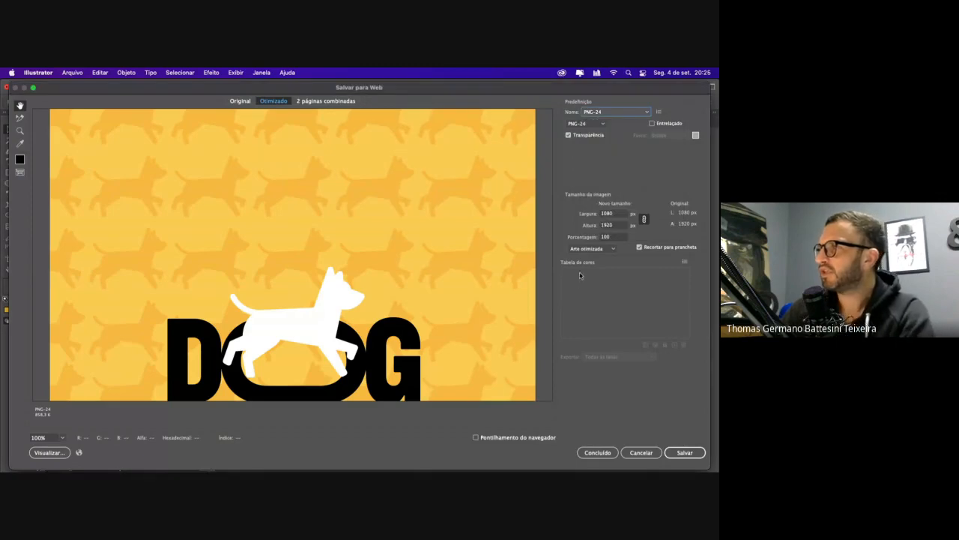
double_click(613, 226)
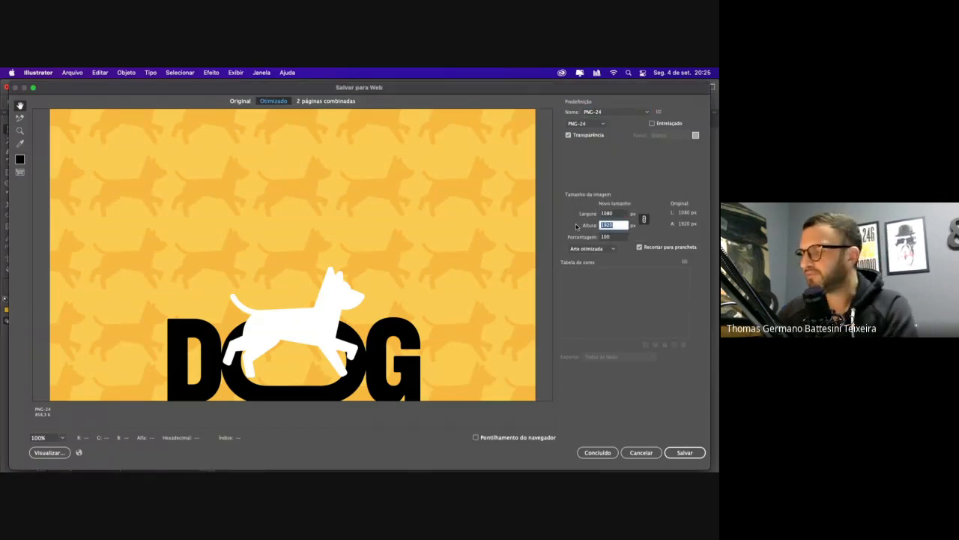
key(super+minus)
key(super+minus)
key(super+minus)
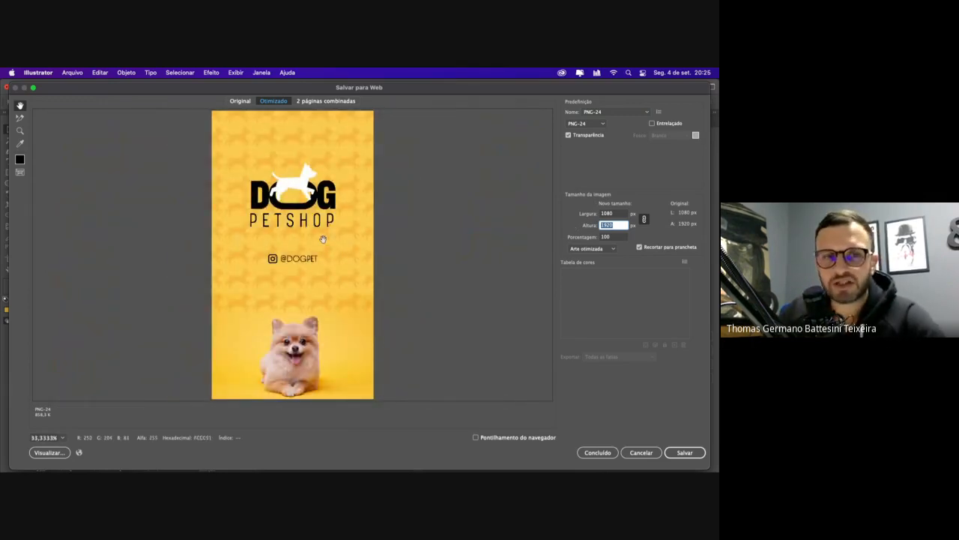
Save the optimized image in the Mesa folder under the name petdog_story
click(680, 452)
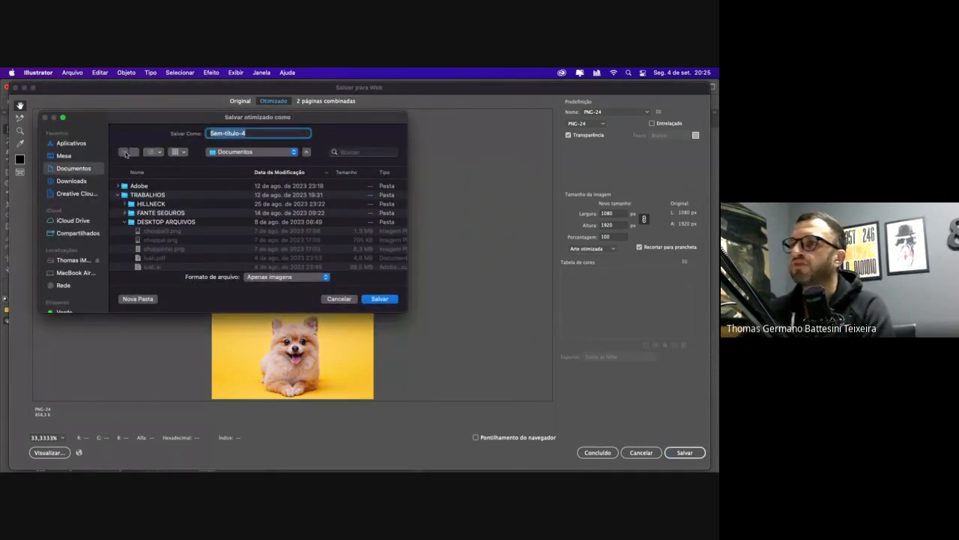
click(64, 156)
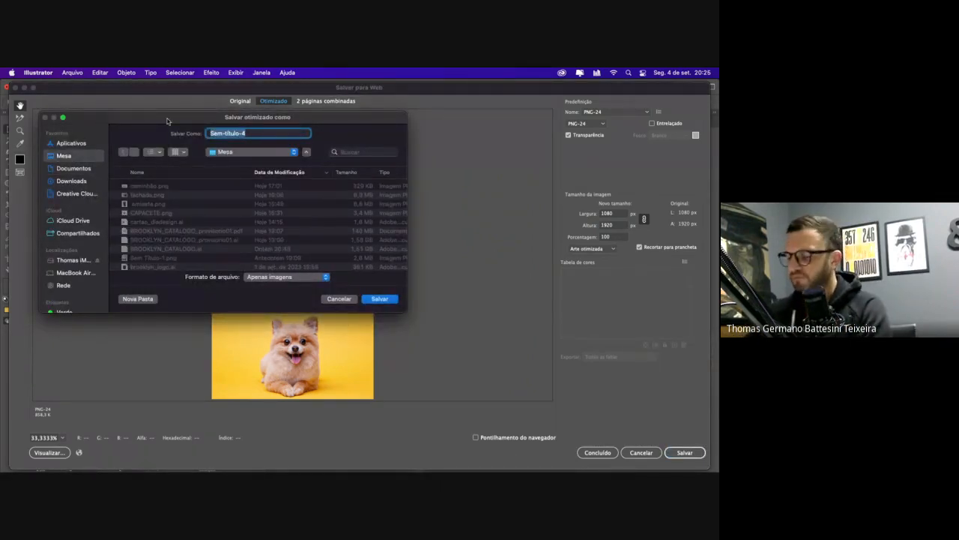
text(petdog_story)
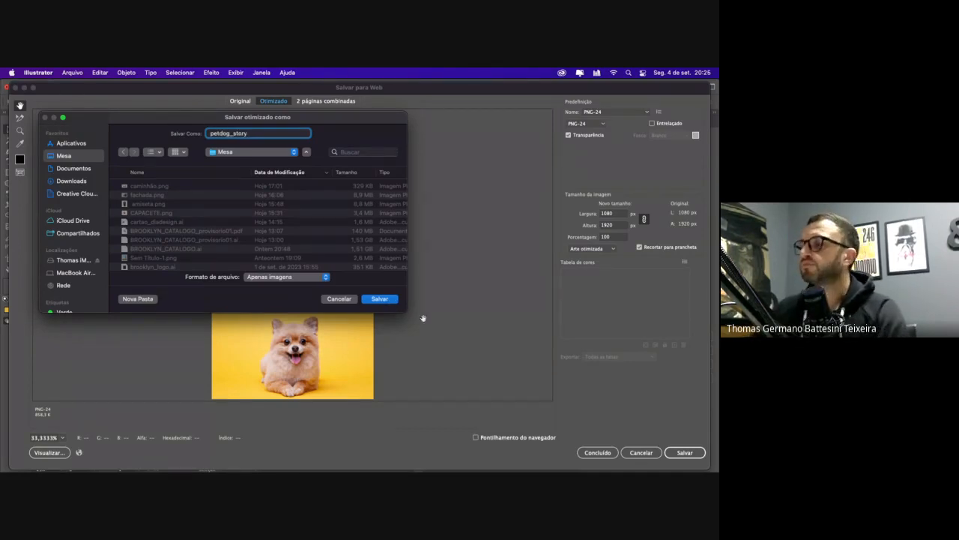
click(382, 300)
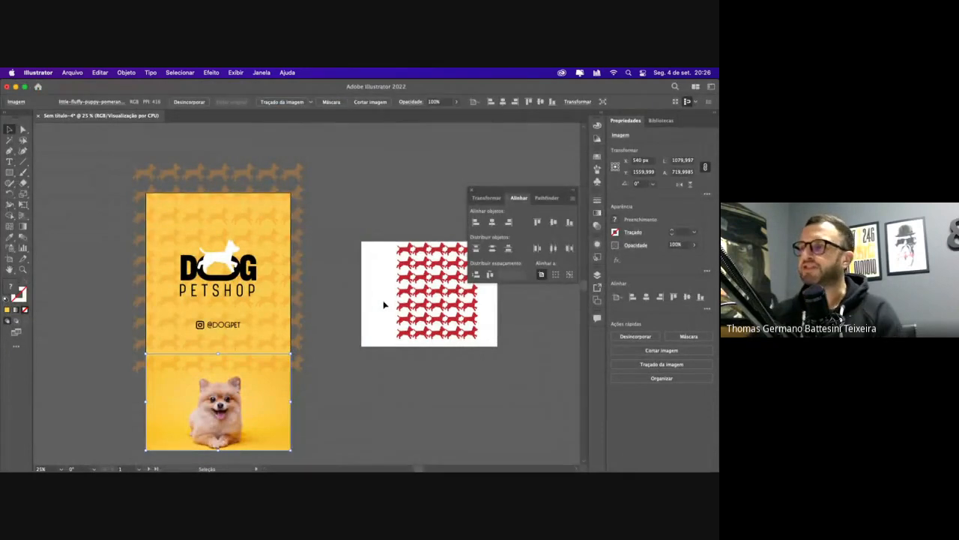
Delete the red dog pattern from the white artboard beside the story layout
scroll(384, 305, right, 3)
drag(236, 218, 407, 353)
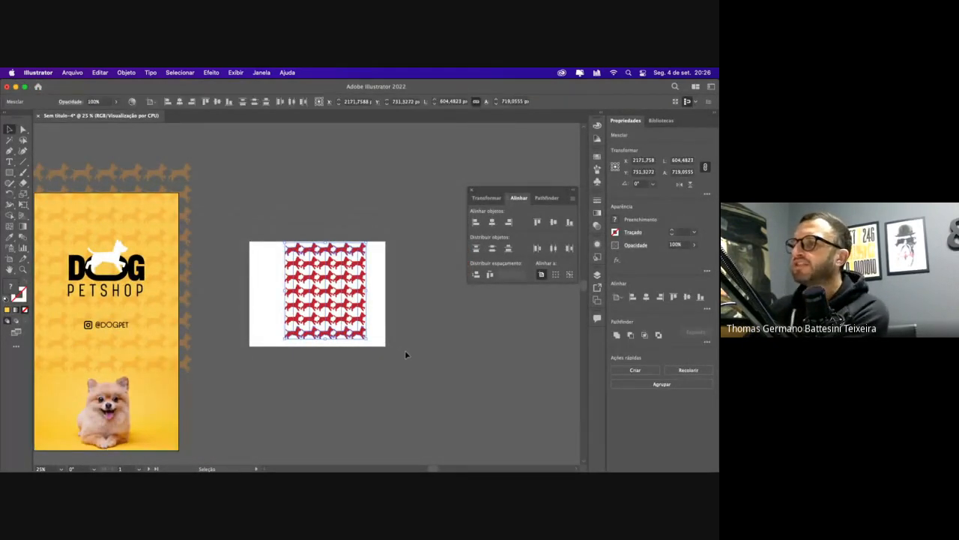
key(Delete)
Delete the empty white artboard beside the story artboard
click(9, 259)
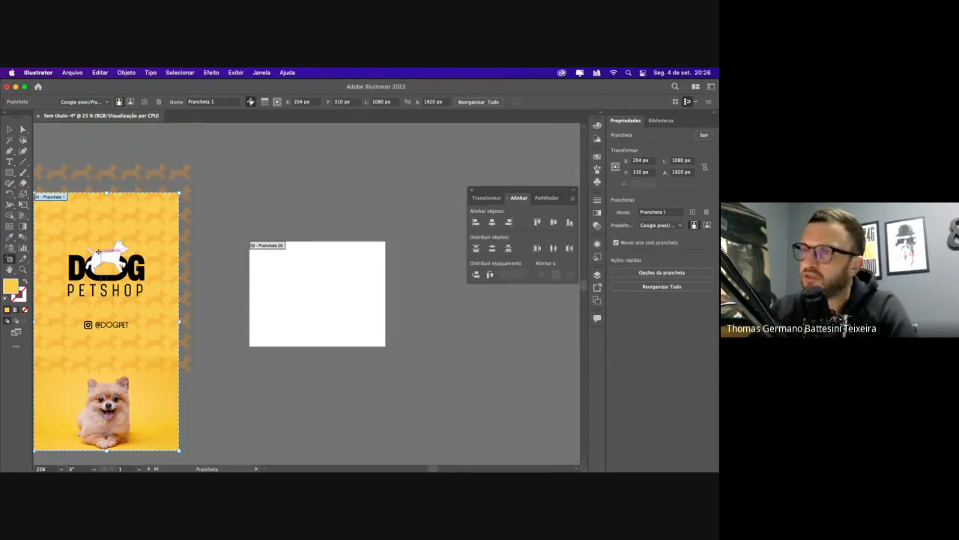
click(275, 278)
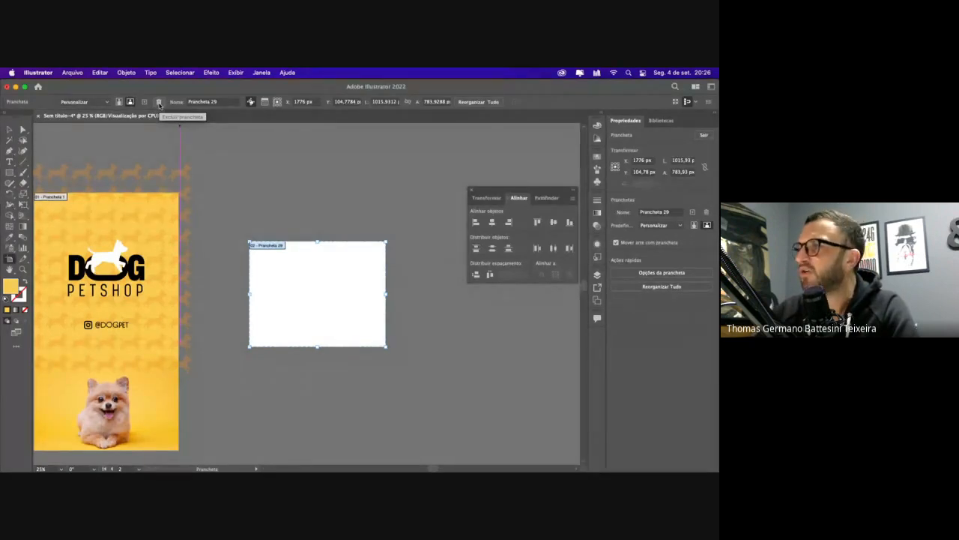
click(158, 103)
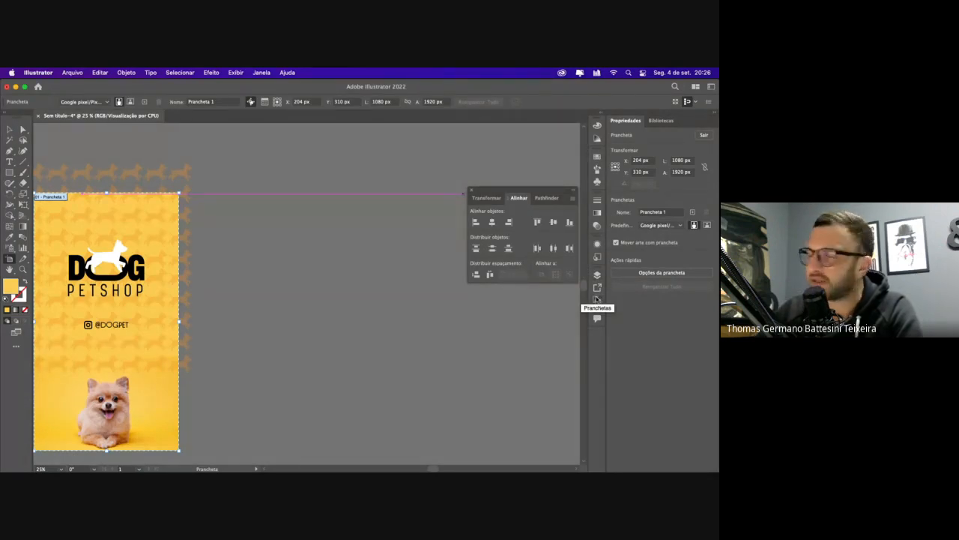
click(597, 299)
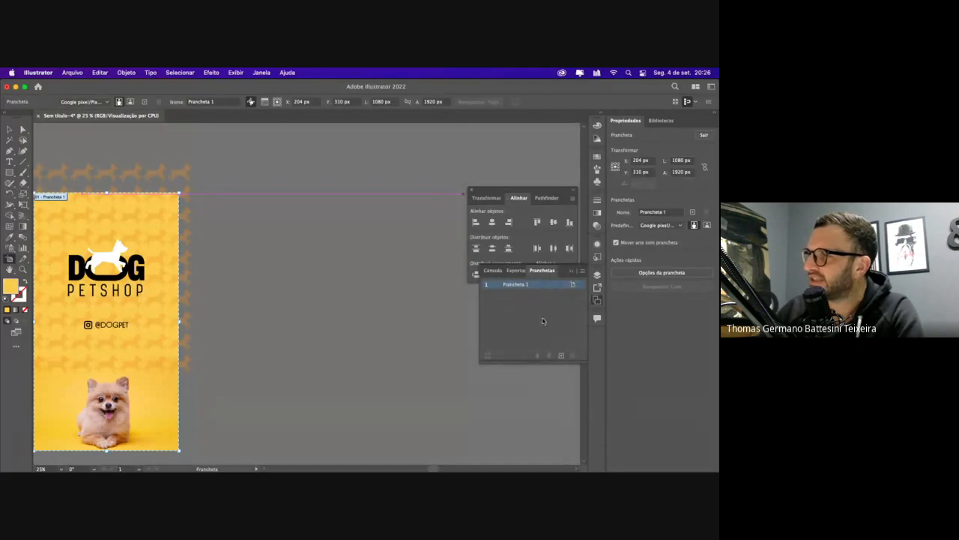
click(561, 355)
click(560, 355)
click(561, 355)
click(561, 355)
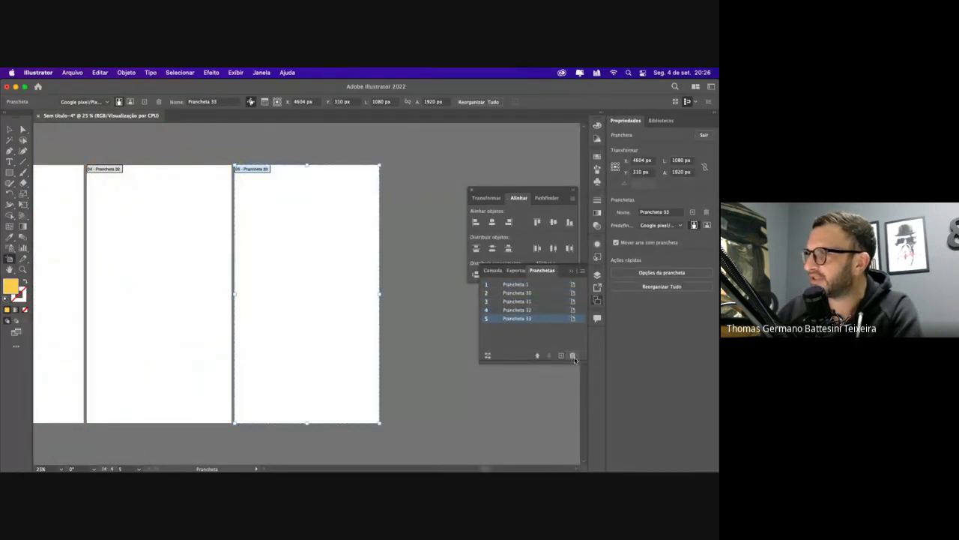
click(572, 355)
click(572, 356)
click(572, 355)
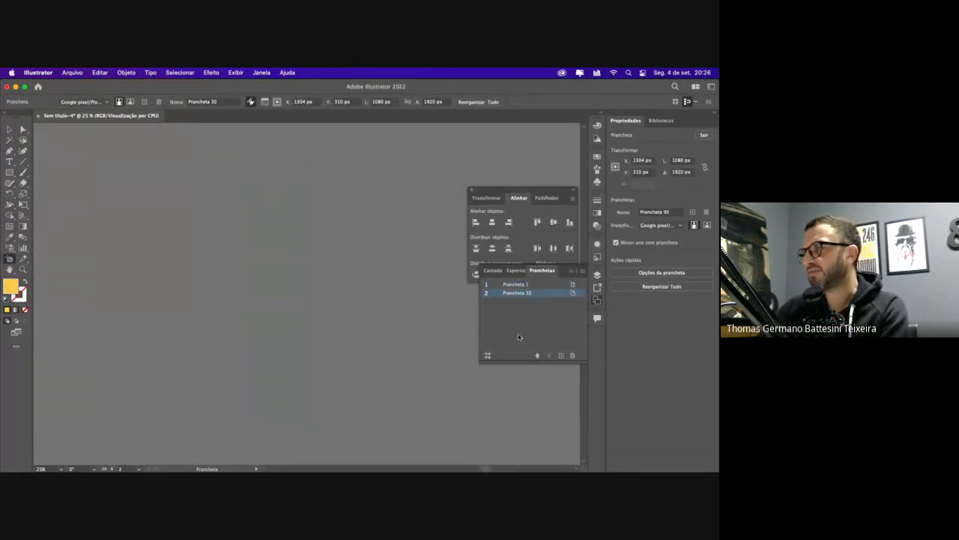
click(572, 356)
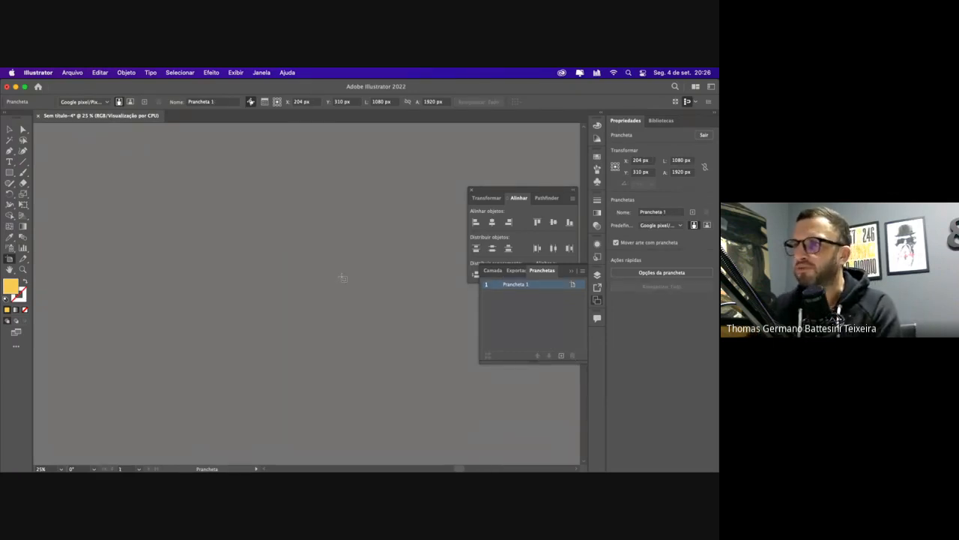
Duplicate the story artboard with its artwork and place the copy beside the original, level with it
scroll(90, 181, left, 5)
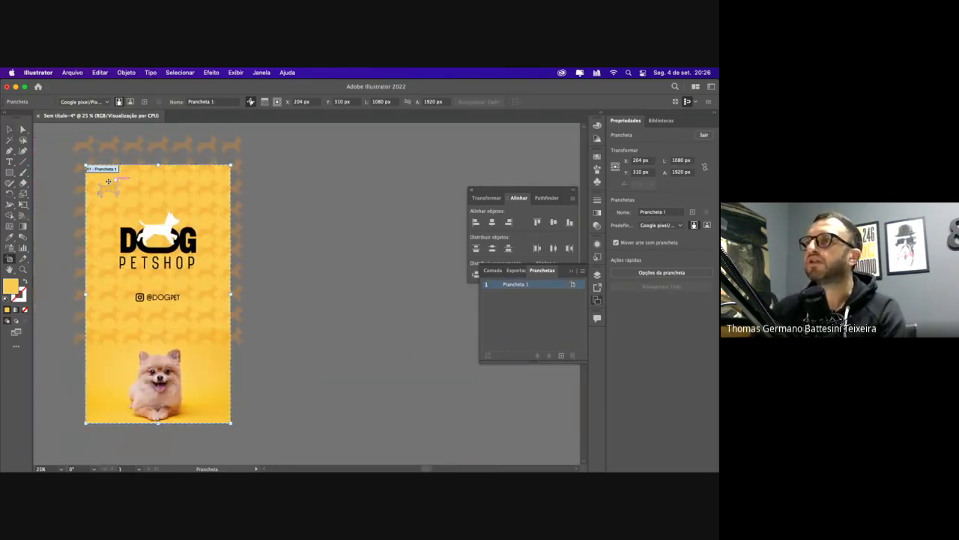
drag(146, 198, 326, 200)
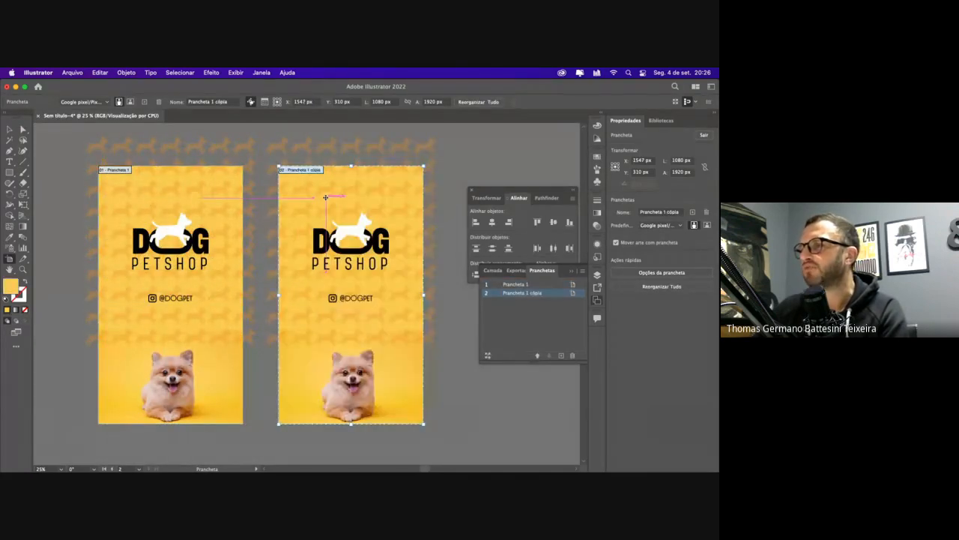
click(9, 129)
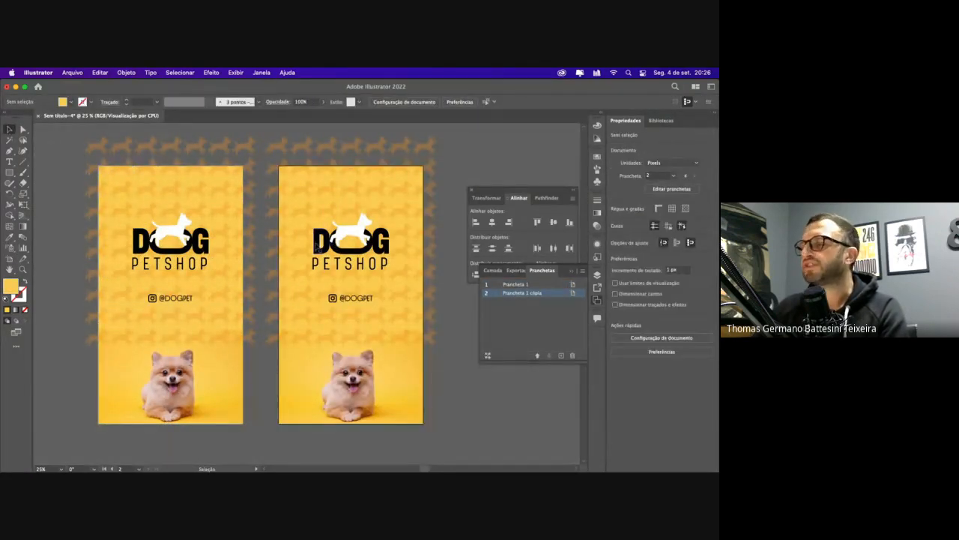
Set the height of the copied artboard to 1080 px
click(9, 259)
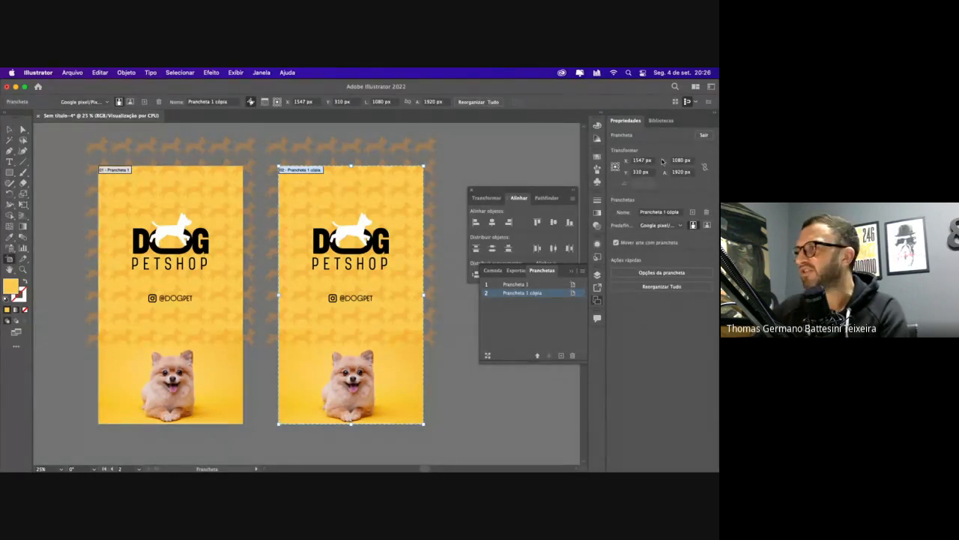
click(683, 171)
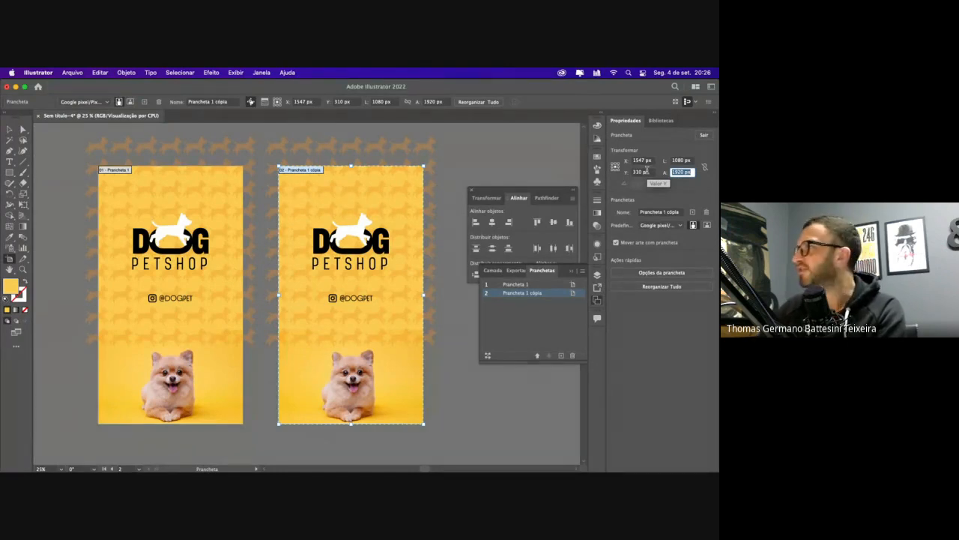
text(1080)
key(Return)
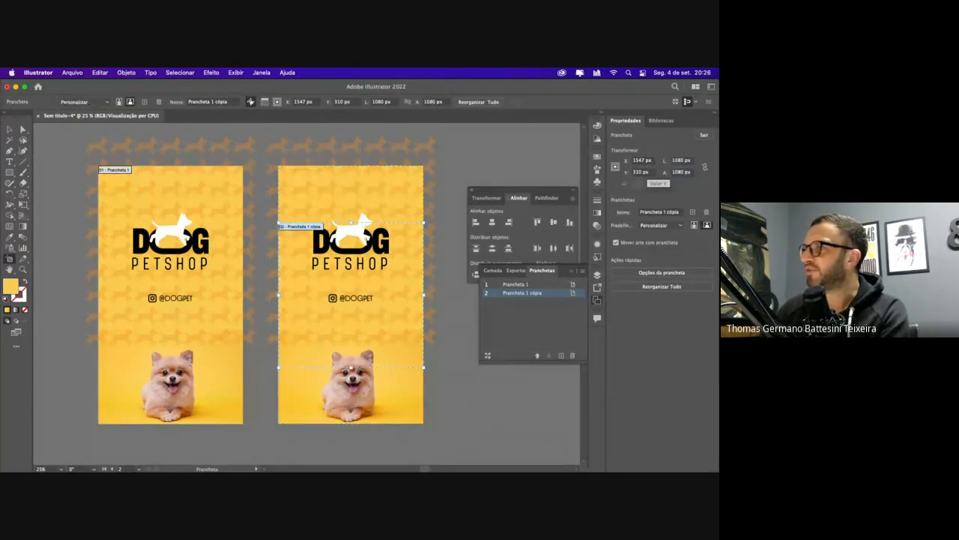
Select all the copied artwork, shrink it slightly and shift it up until the puppy sits inside the square artboard
click(9, 130)
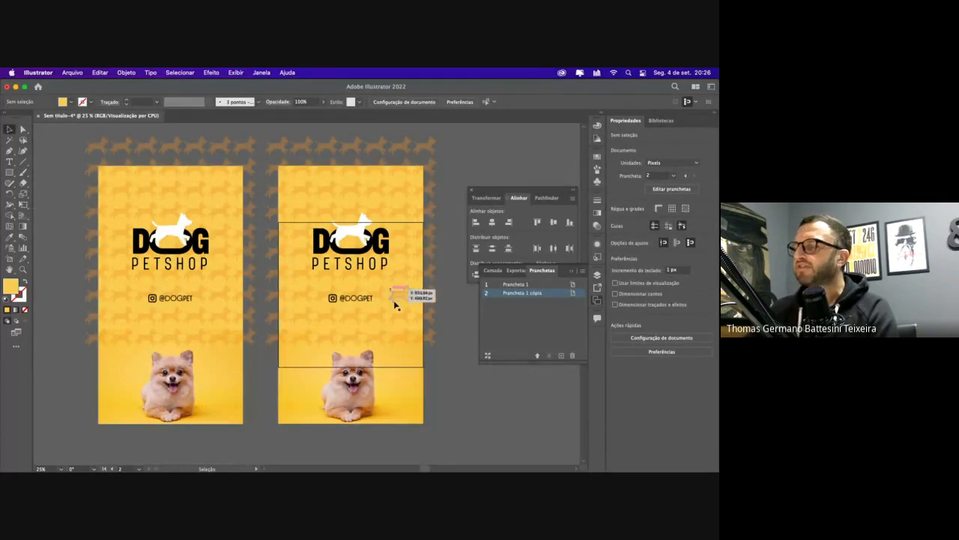
click(359, 341)
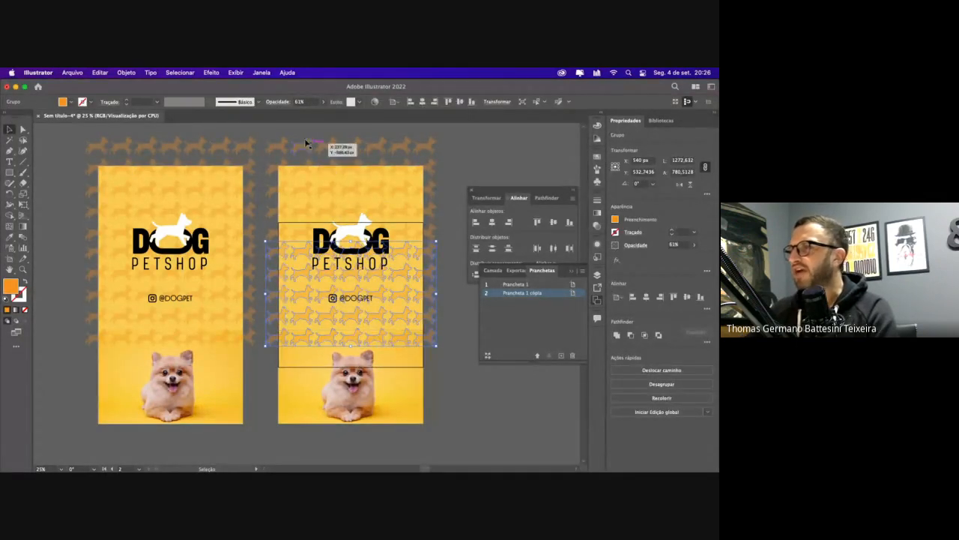
drag(288, 130, 426, 353)
drag(437, 257, 437, 141)
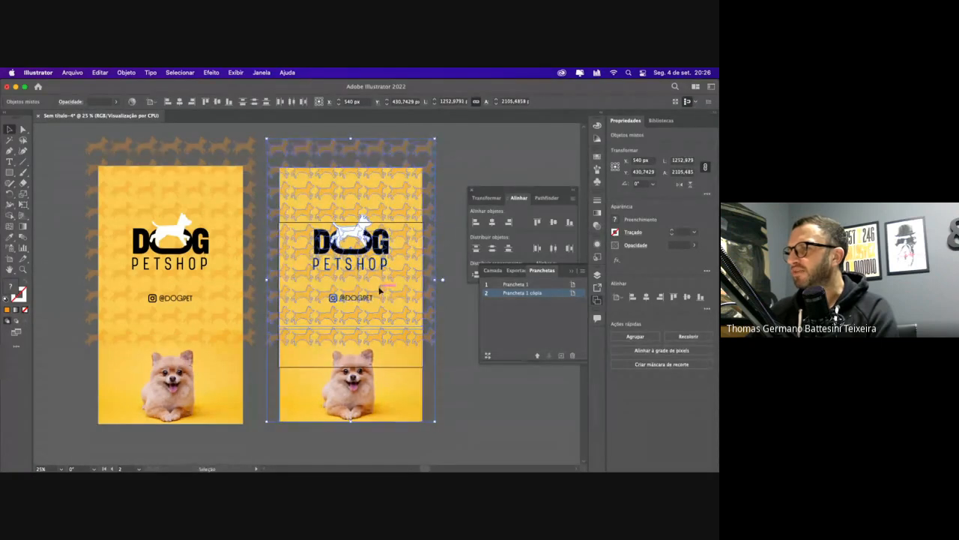
drag(379, 285, 360, 214)
click(379, 197)
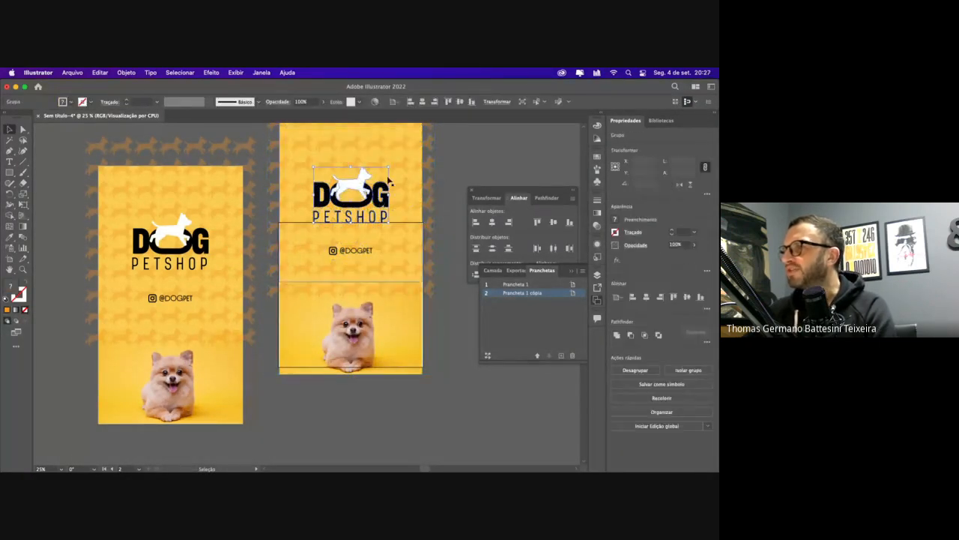
drag(363, 253, 363, 297)
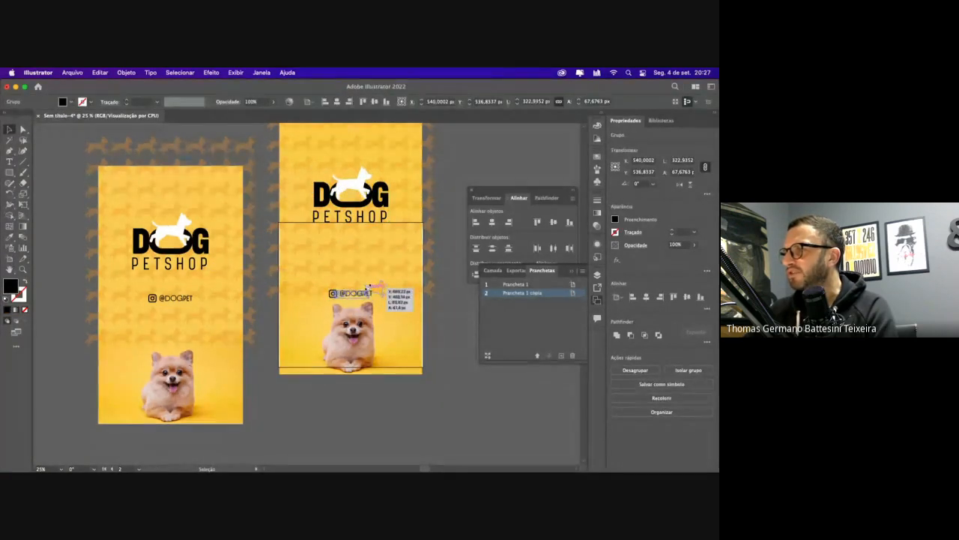
drag(351, 183, 363, 248)
click(355, 192)
key(Delete)
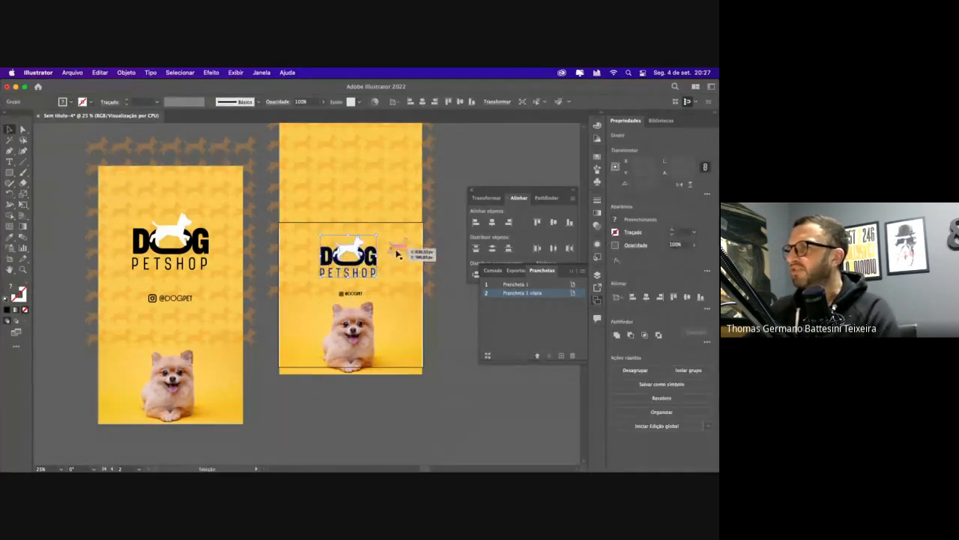
key(super+z)
Enlarge the puppy photo and yellow background together so they overlap the square artboard's edges, with the photo about 1109 px wide
click(412, 342)
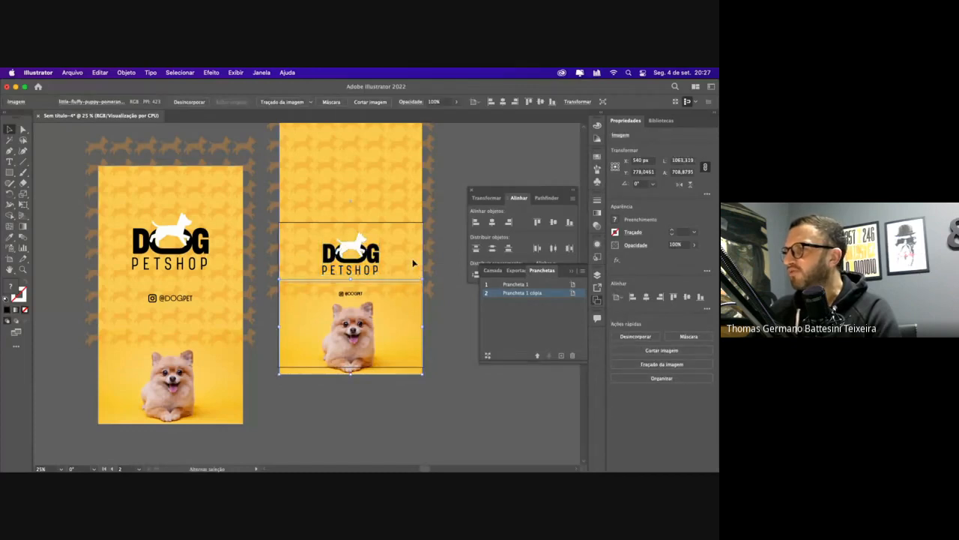
shift+click(413, 263)
drag(424, 371, 455, 383)
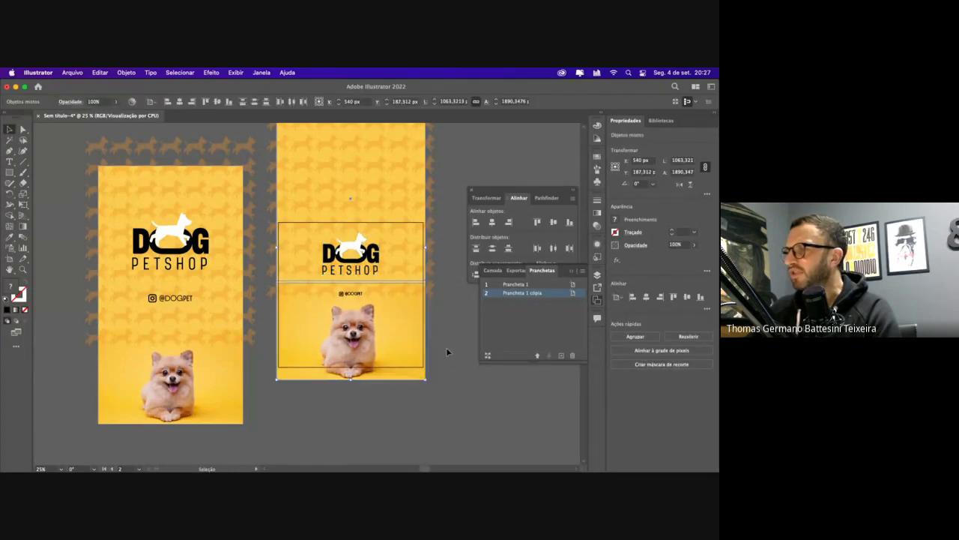
click(446, 349)
Turn on the trim view so artwork outside the artboards is hidden
click(210, 72)
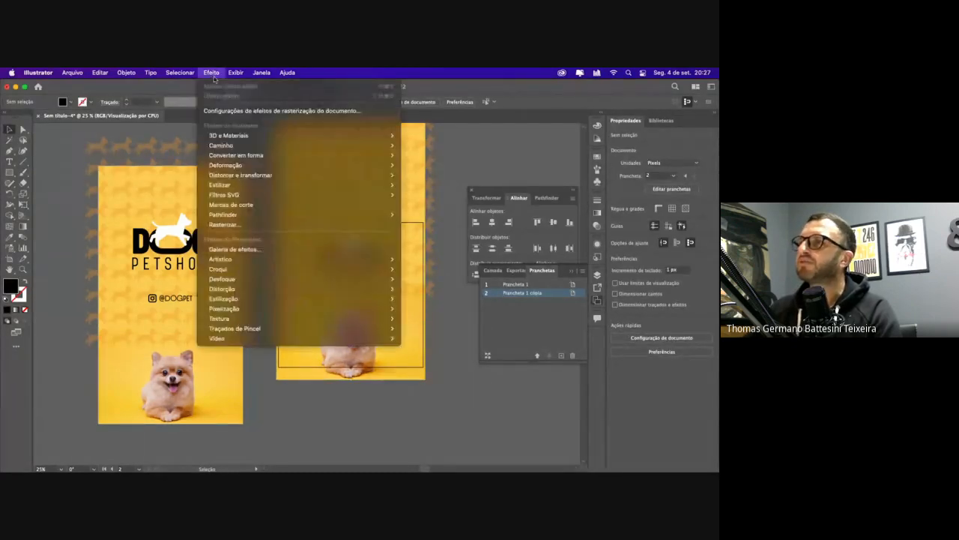
mouse_move(235, 74)
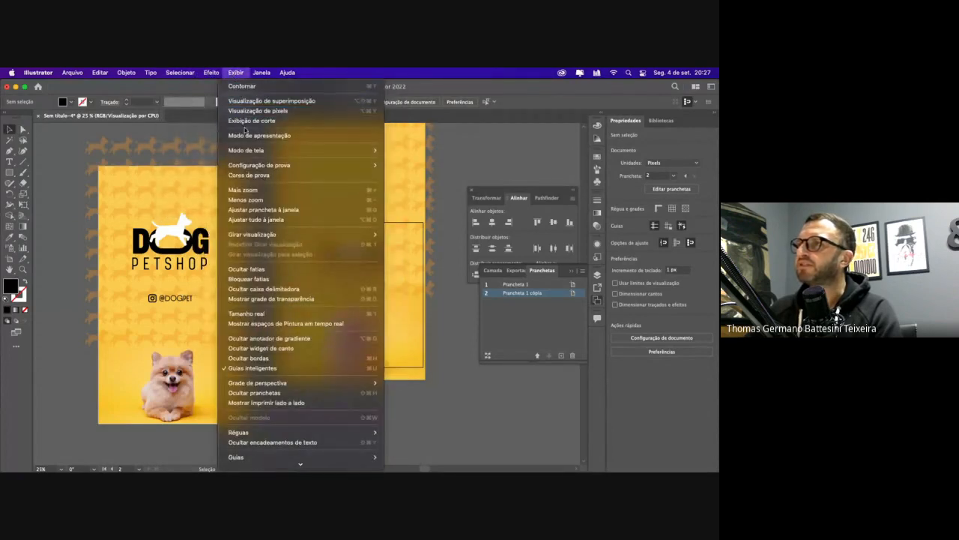
click(245, 121)
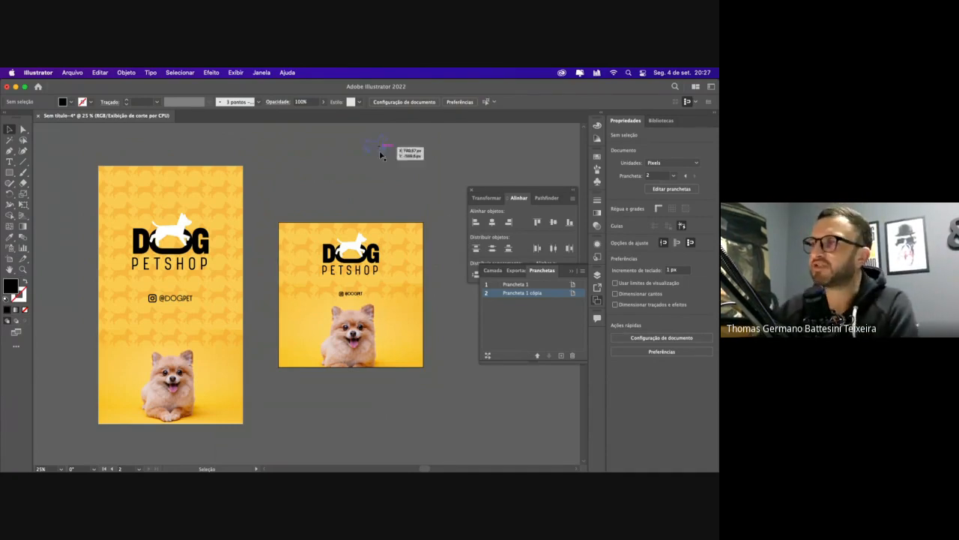
Export the square artboard for the web as a 1080 × 1080 px PNG-24 named petdog_card on the desktop
click(357, 322)
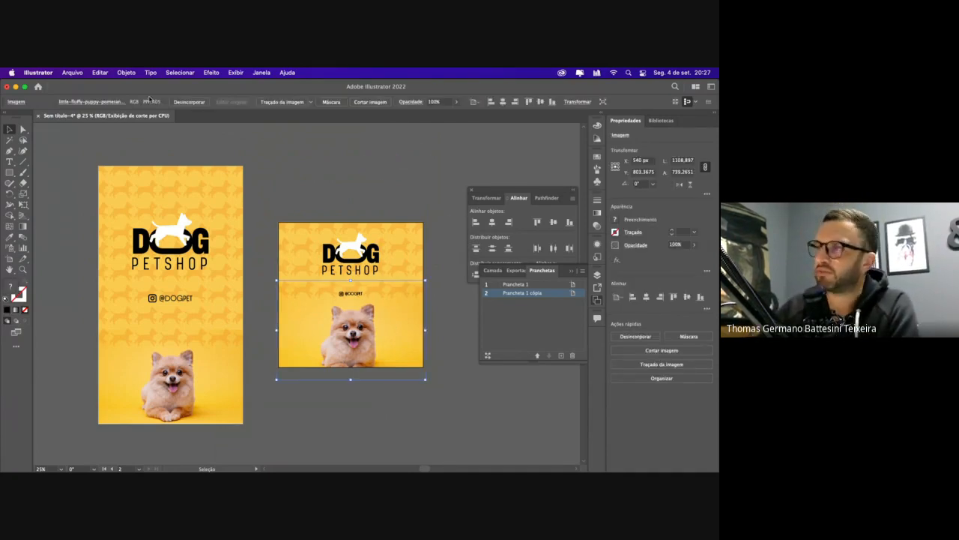
click(78, 75)
mouse_move(127, 256)
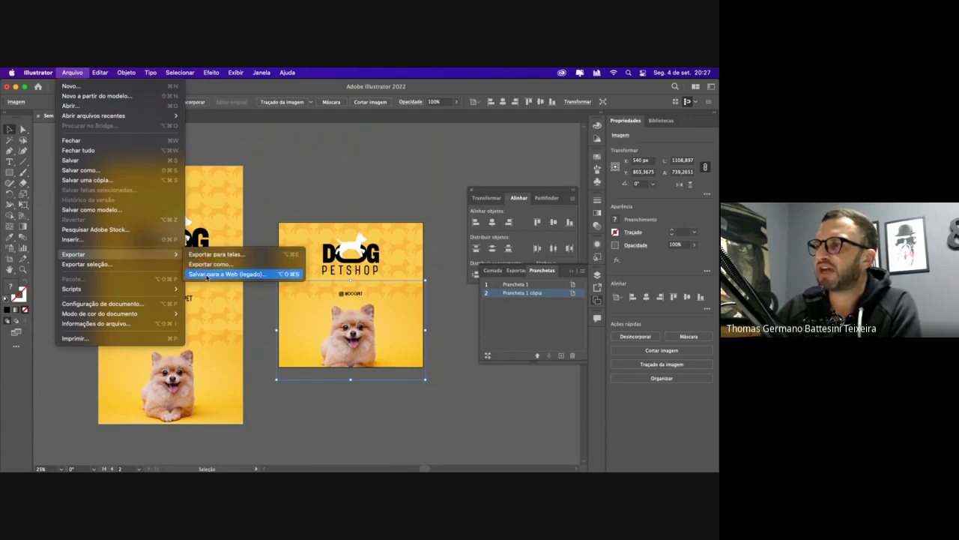
click(206, 275)
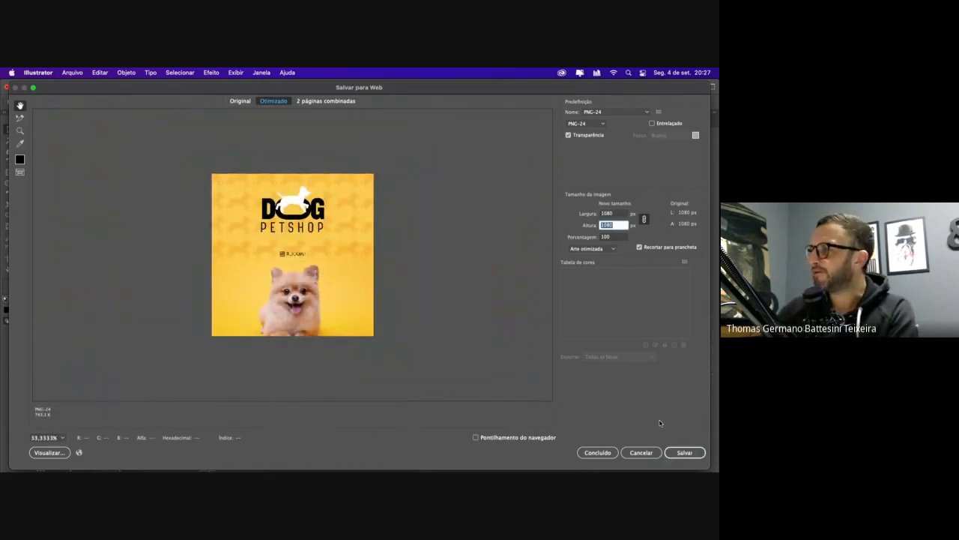
click(679, 454)
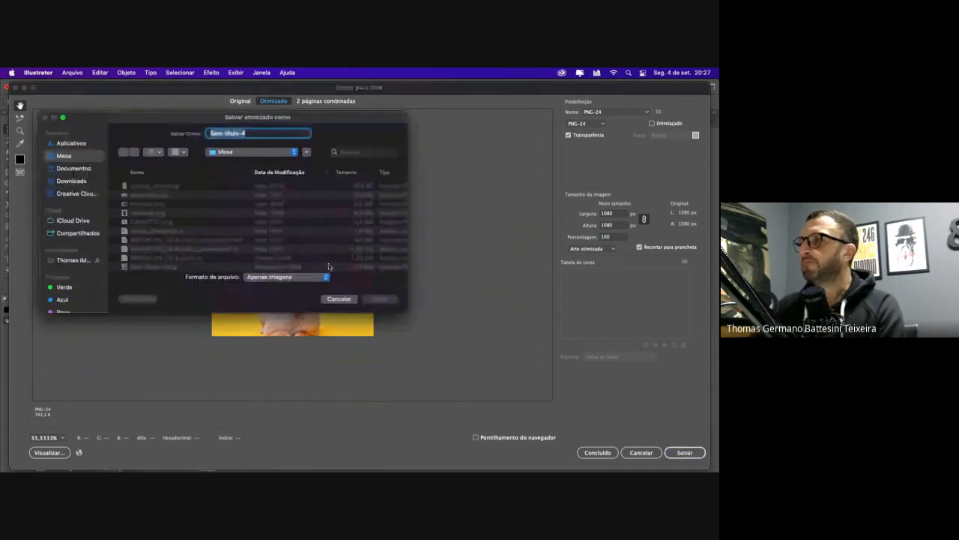
click(171, 187)
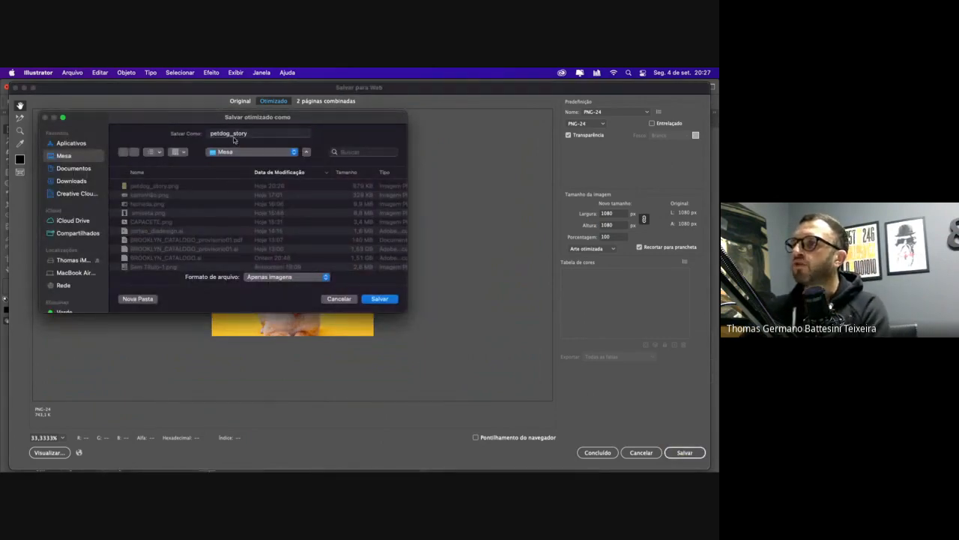
drag(232, 133, 298, 137)
text(card)
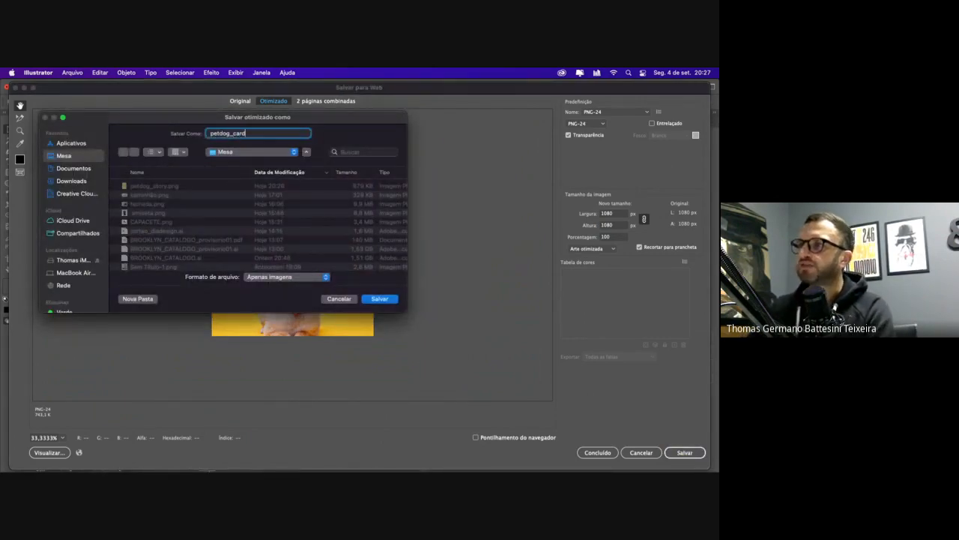
key(Return)
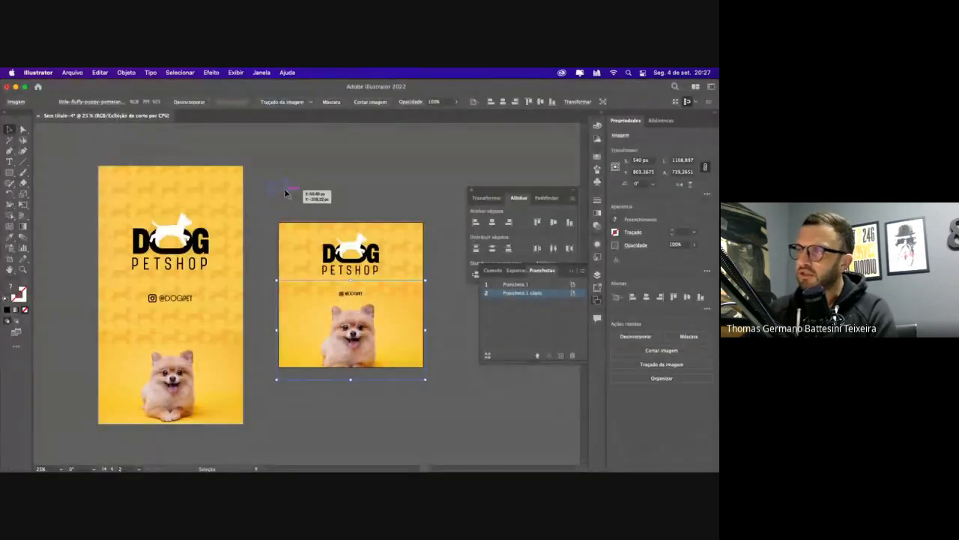
Switch to Chrome, load web.whatsapp.com in a new tab and open the EDITORAÇÃO 2023/2 group chat
mouse_move(92, 470)
click(139, 450)
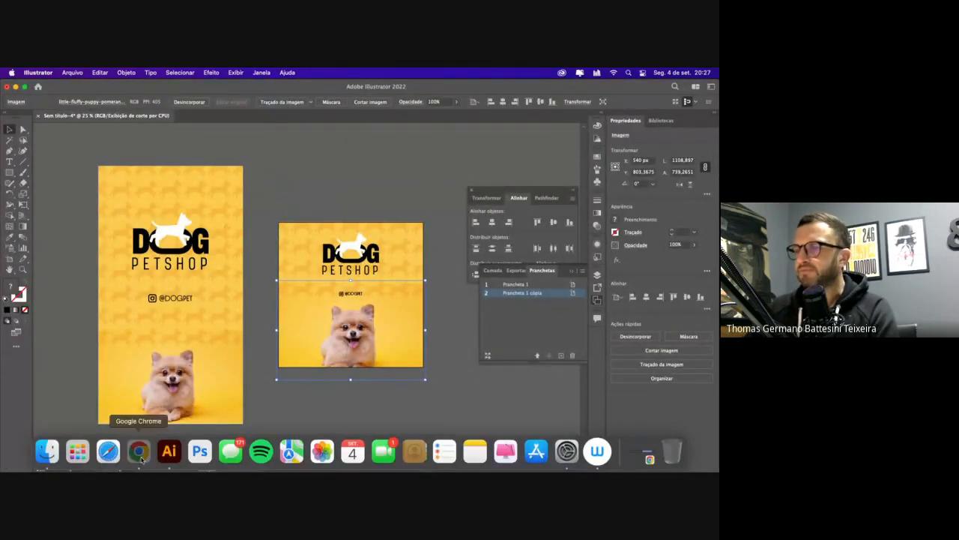
click(375, 89)
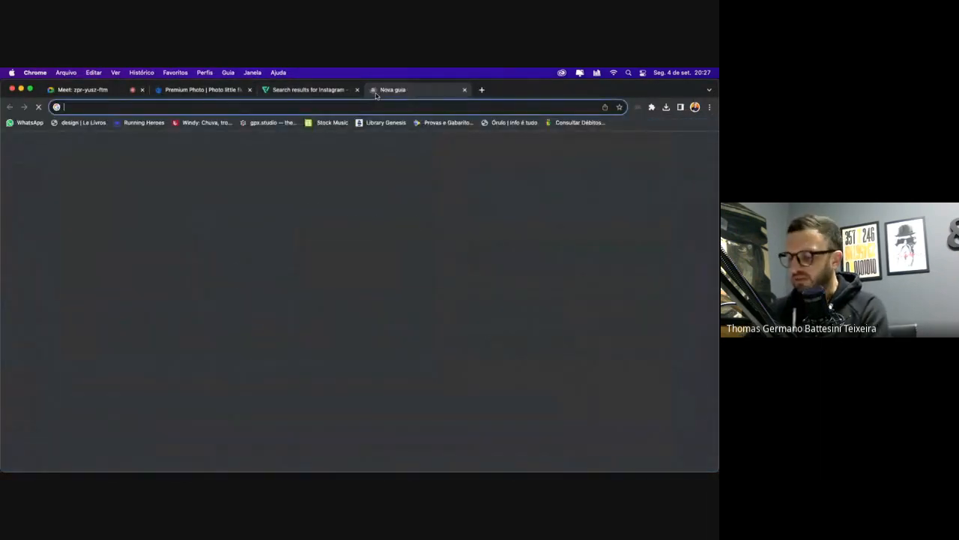
text(web.whatsapp.com)
key(Return)
click(323, 89)
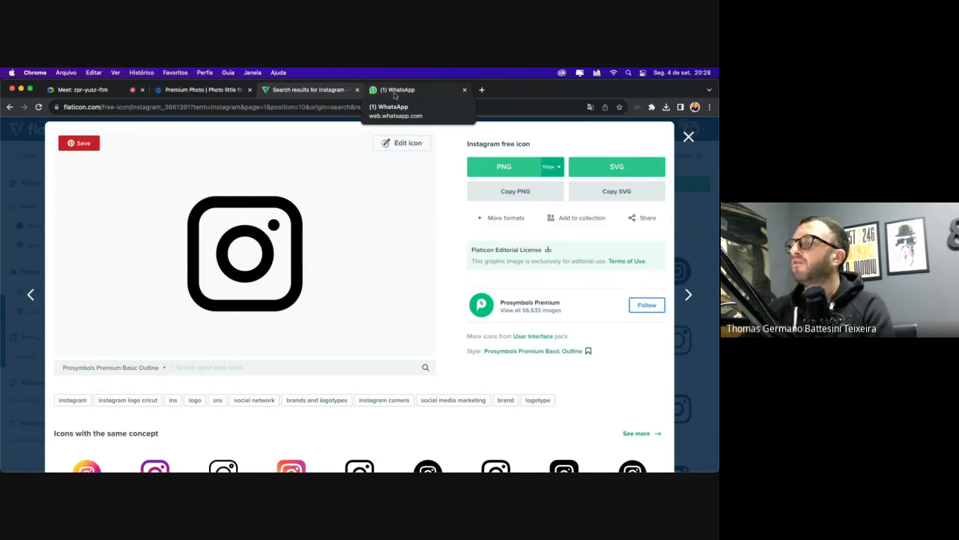
click(395, 91)
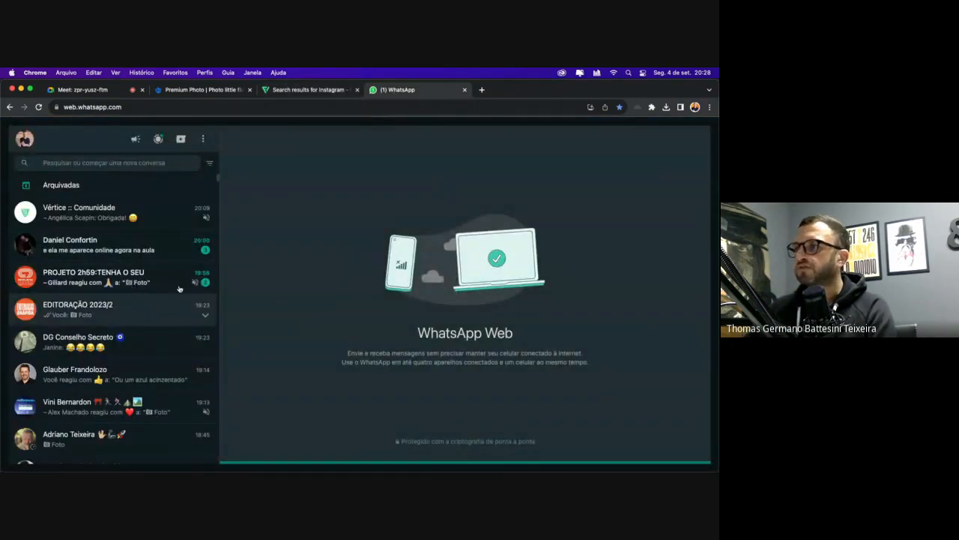
click(131, 303)
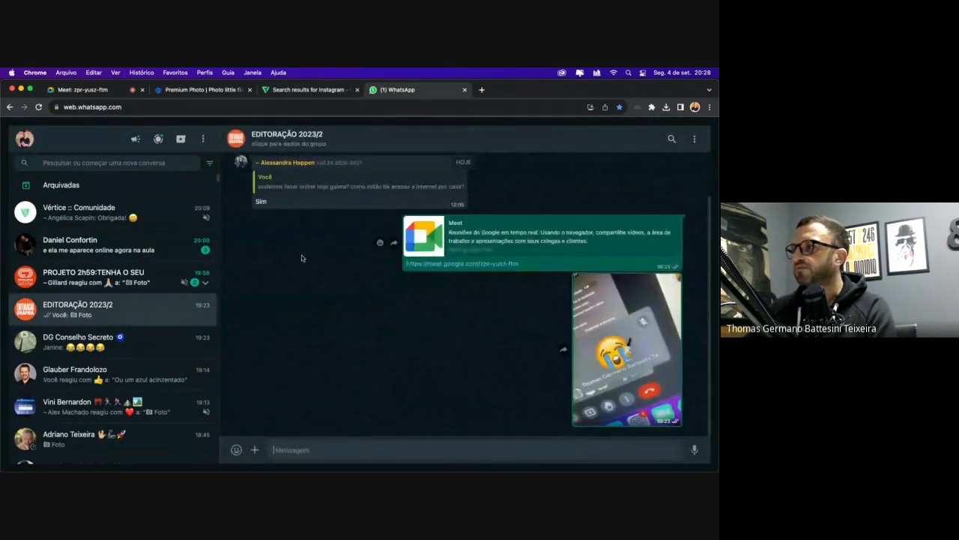
Attach petdog_card.png and petdog_story.png from the desktop to the group chat as photos
click(255, 450)
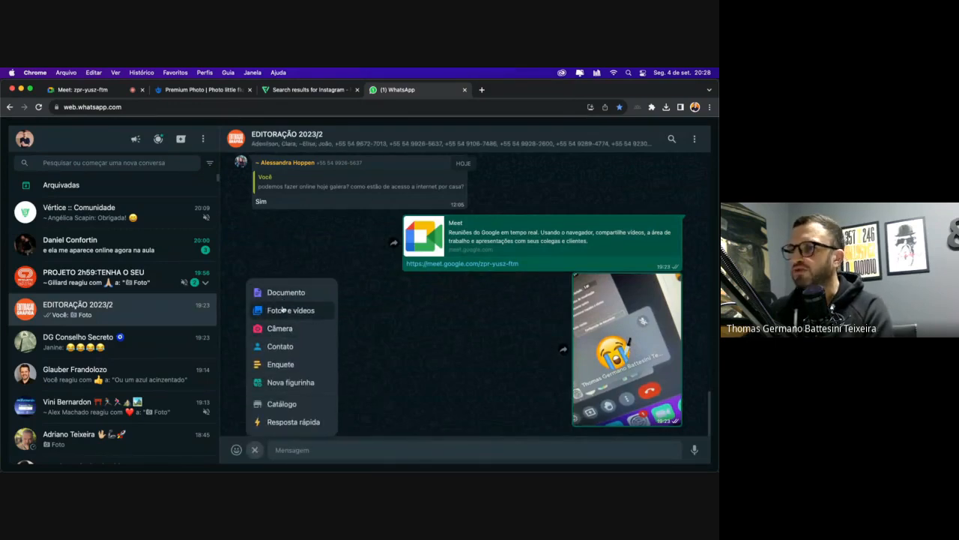
click(283, 309)
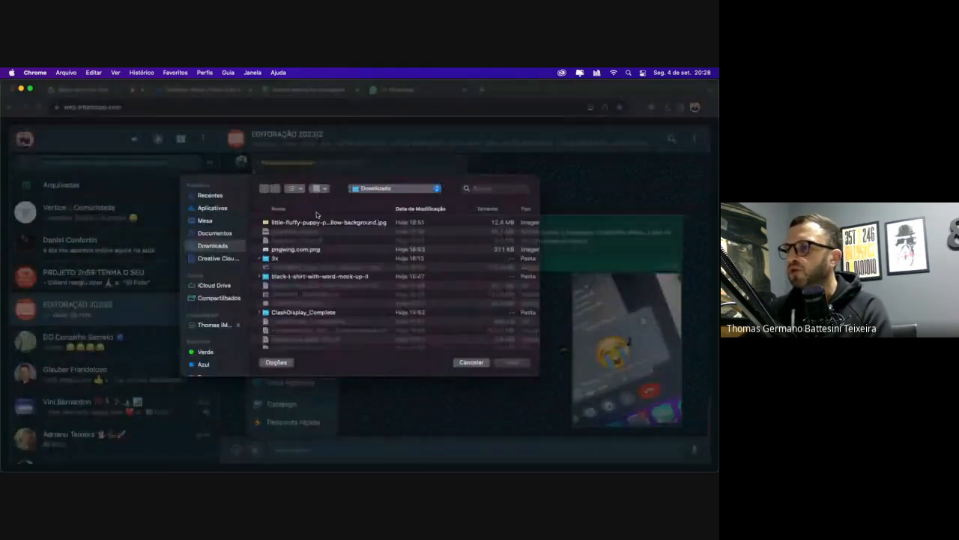
click(205, 220)
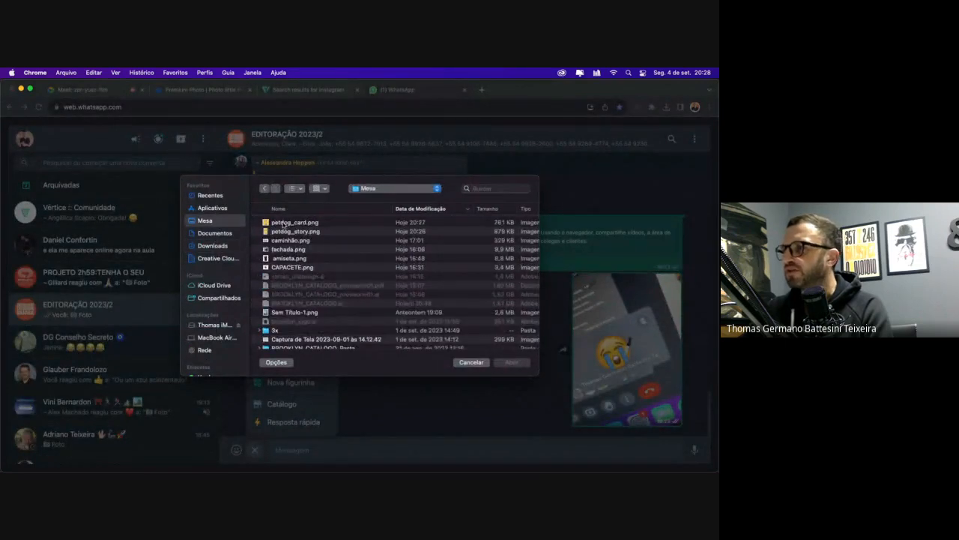
click(283, 223)
shift+click(285, 232)
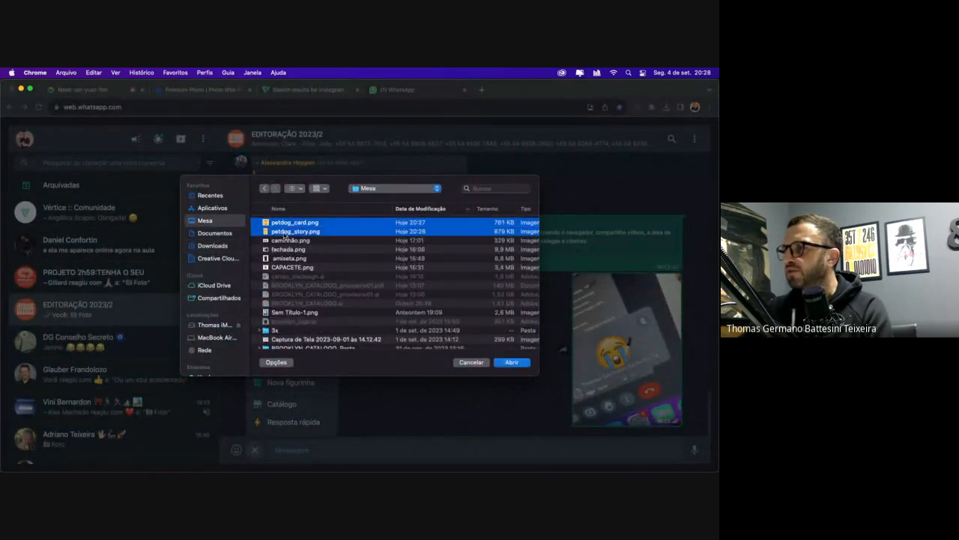
click(512, 362)
key(Escape)
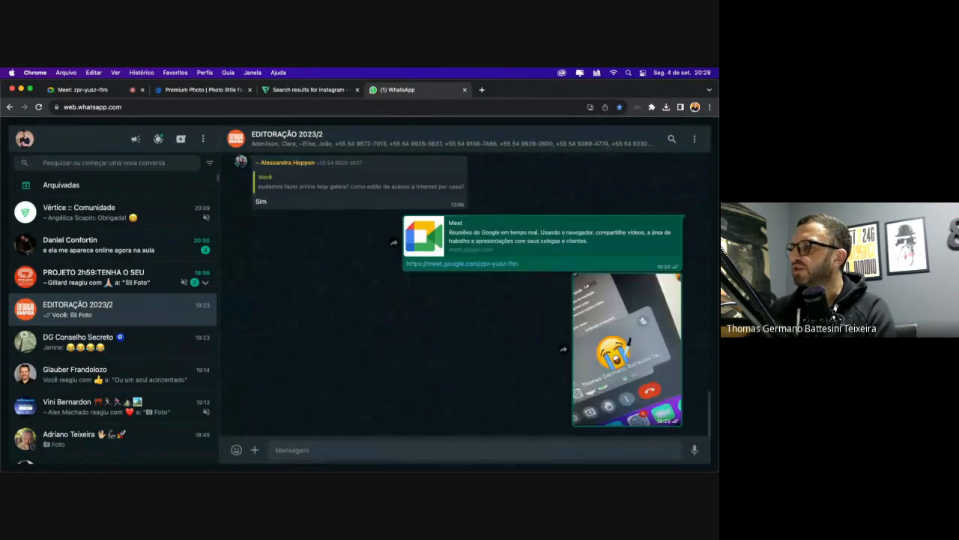
Switch back to Illustrator and save the document to the desktop as petdog.ai in the Illustrator 2020 version
click(170, 451)
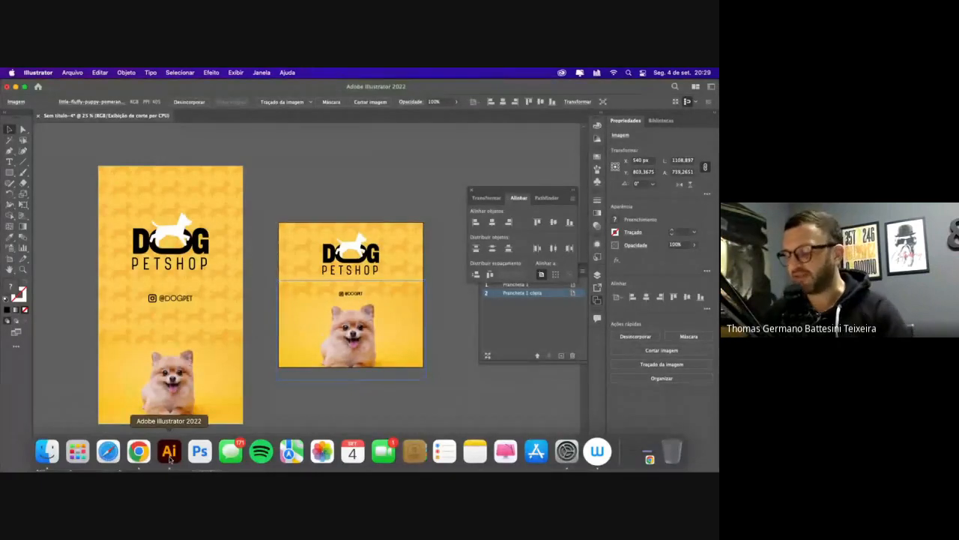
key(super+s)
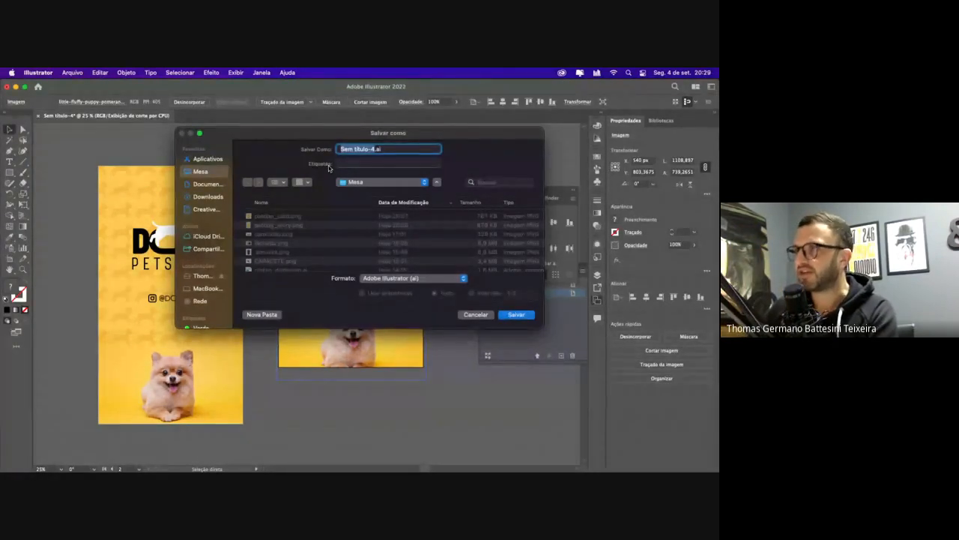
text(pet)
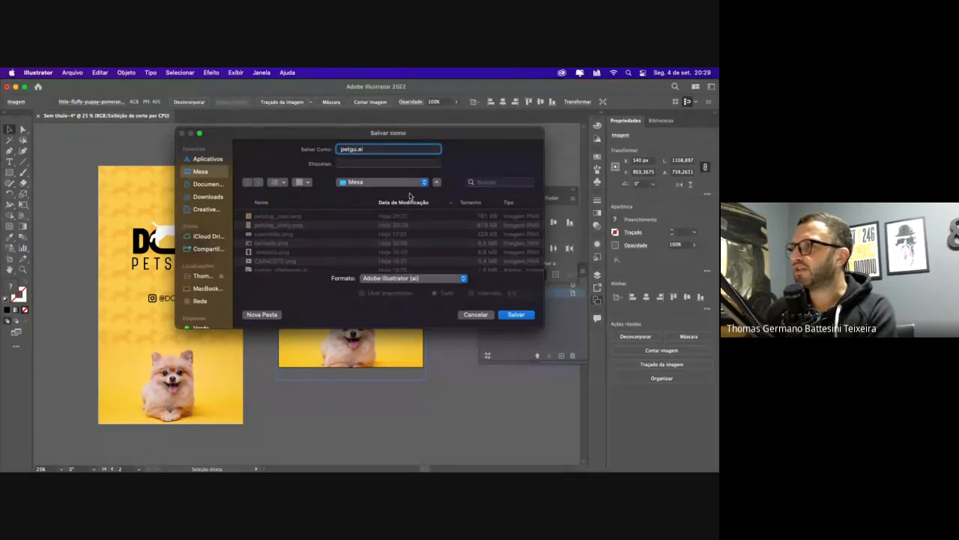
text(do)
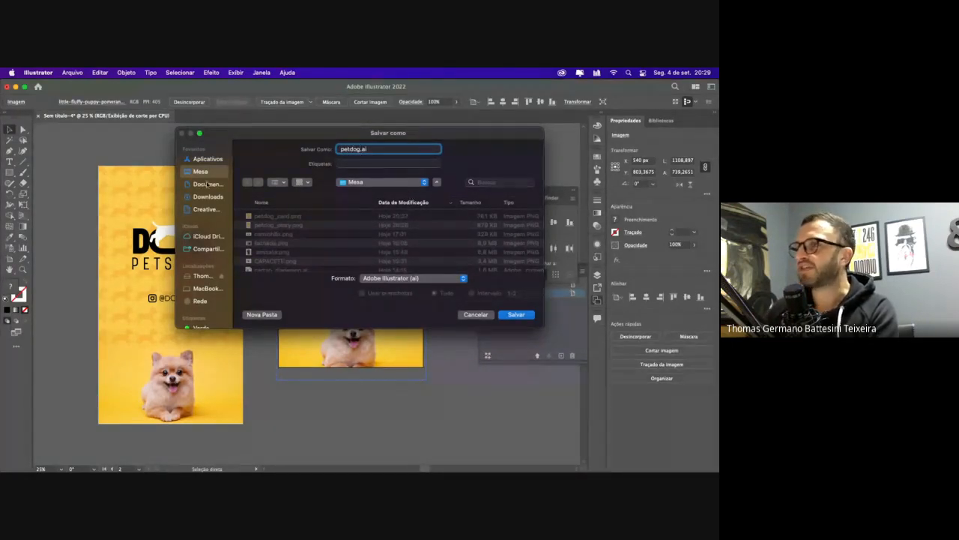
click(516, 315)
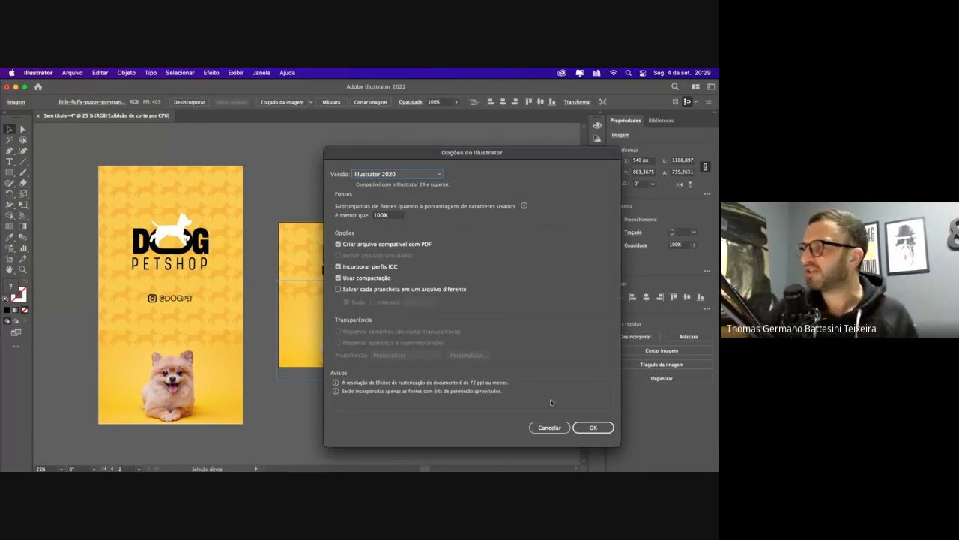
click(589, 427)
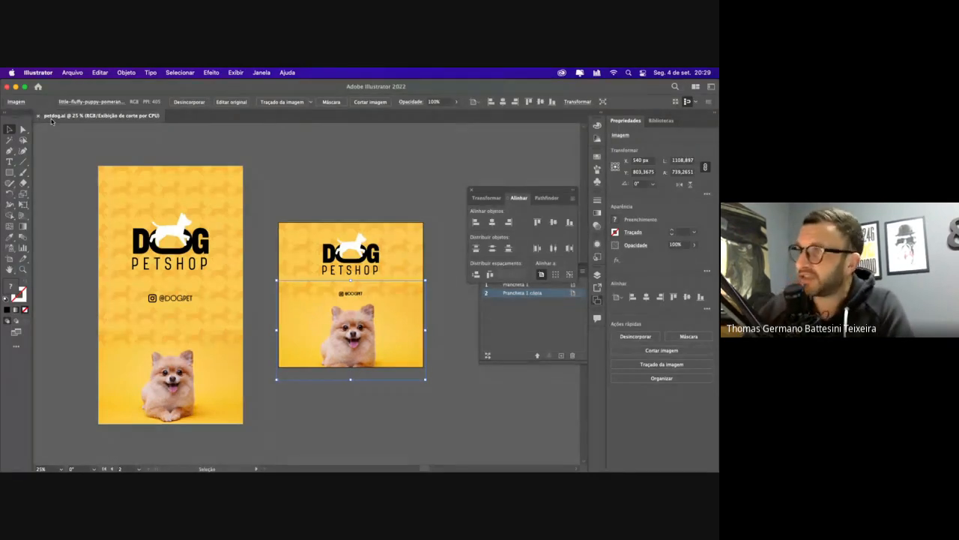
Show the rulers and pull a vertical guide from the vertical ruler onto the story artboard
click(73, 134)
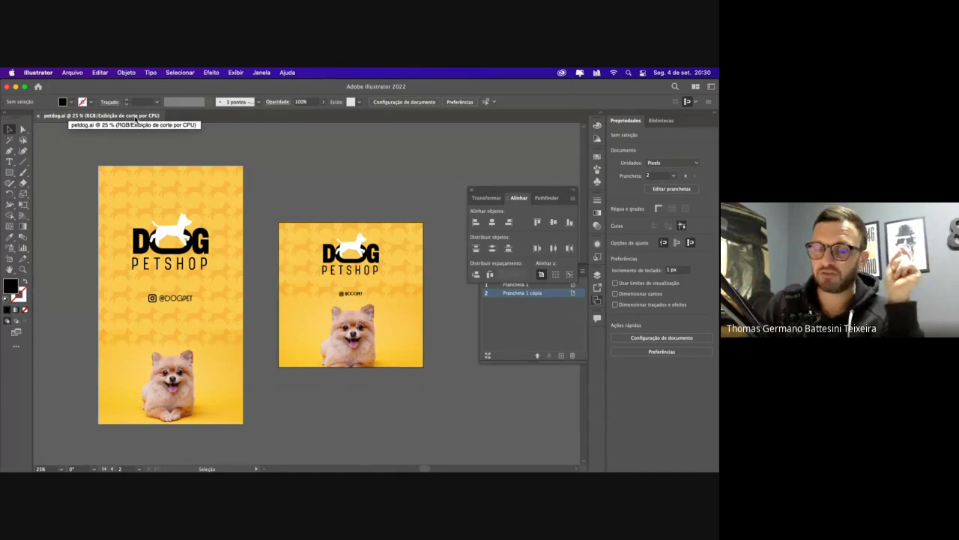
click(236, 73)
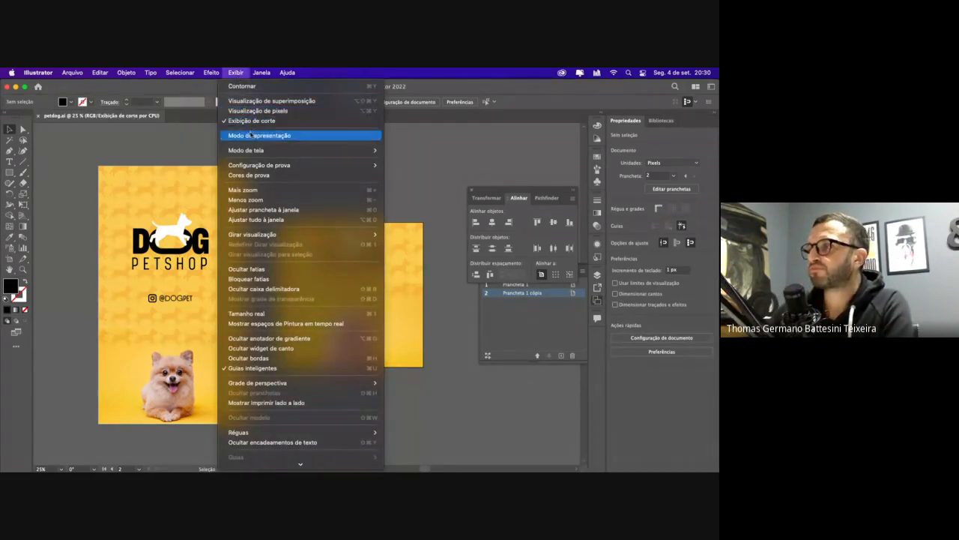
scroll(286, 308, down, 3)
mouse_move(286, 308)
mouse_move(339, 358)
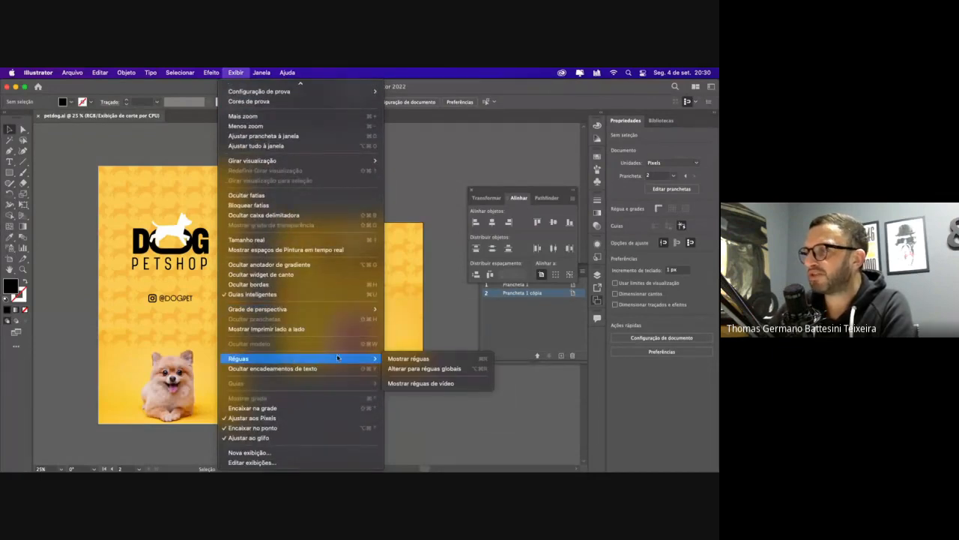
click(405, 359)
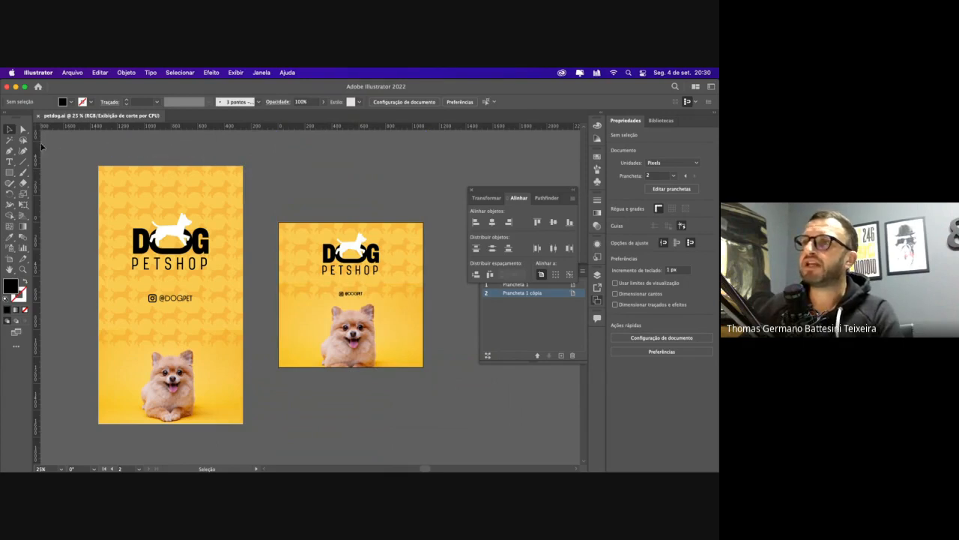
drag(42, 146, 133, 160)
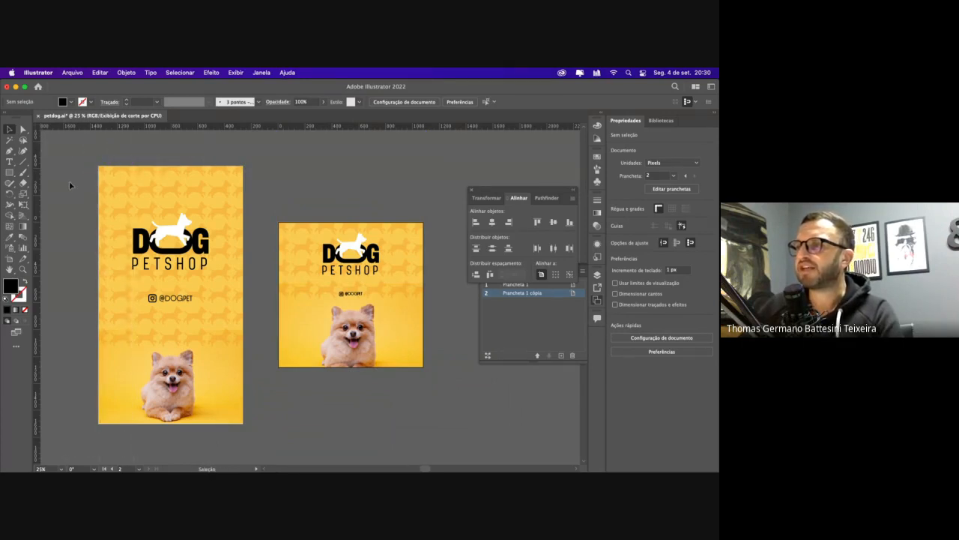
Check around both artboards for the pulled guide, turn off smart guides and leave nothing selected
key(z)
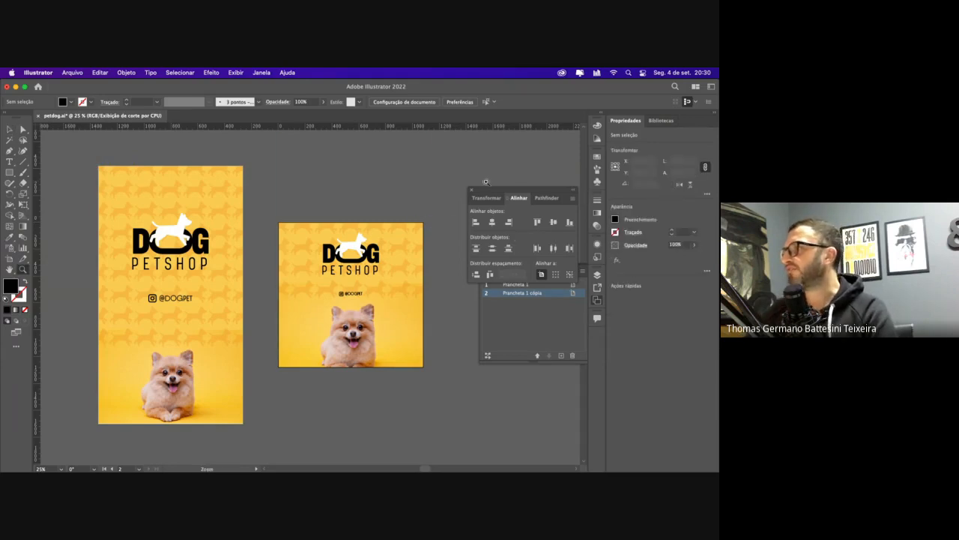
click(485, 182)
click(9, 129)
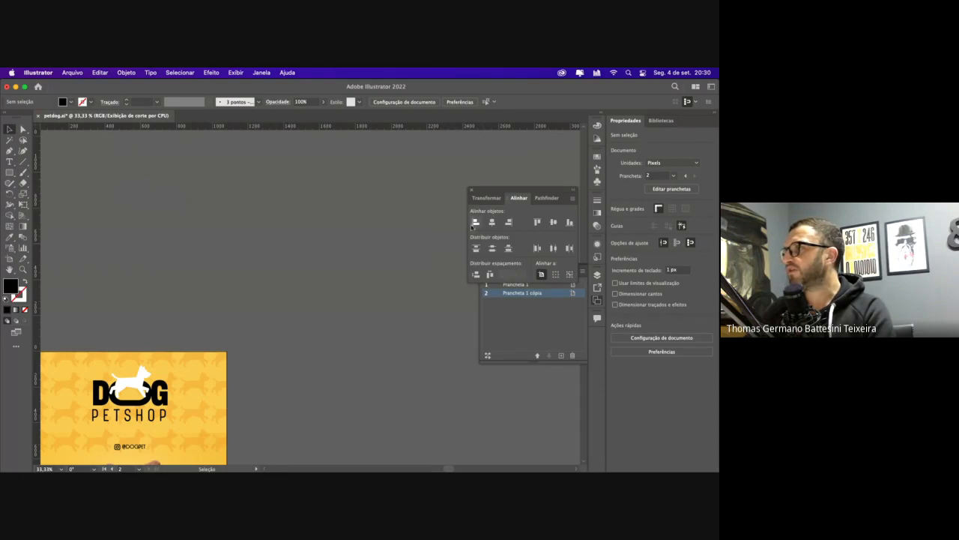
scroll(345, 223, down, 5)
scroll(346, 223, left, 5)
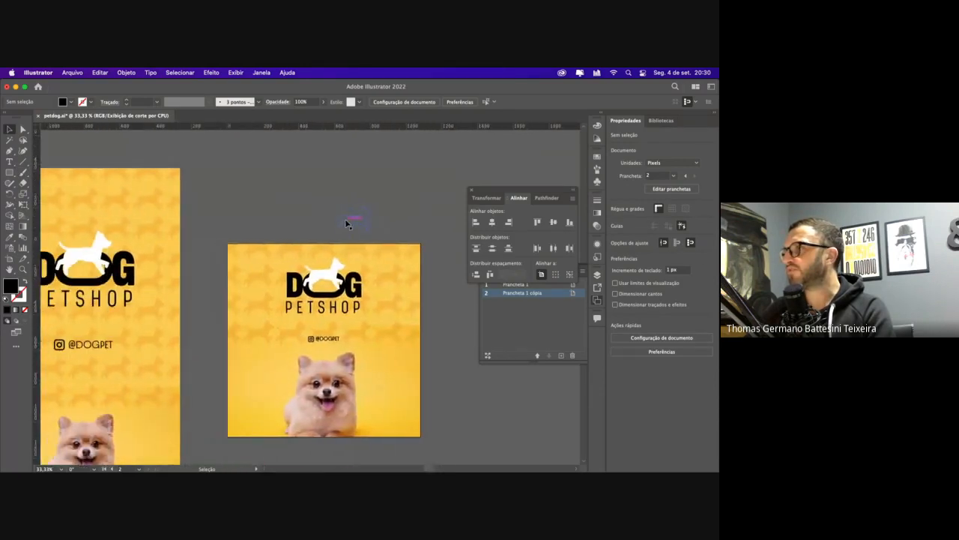
scroll(348, 222, down, 2)
scroll(349, 221, left, 5)
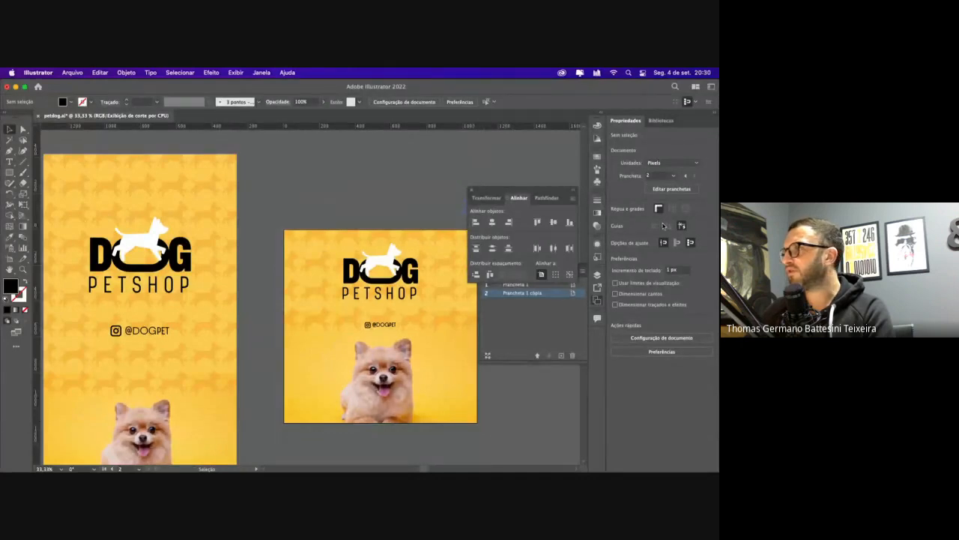
click(433, 211)
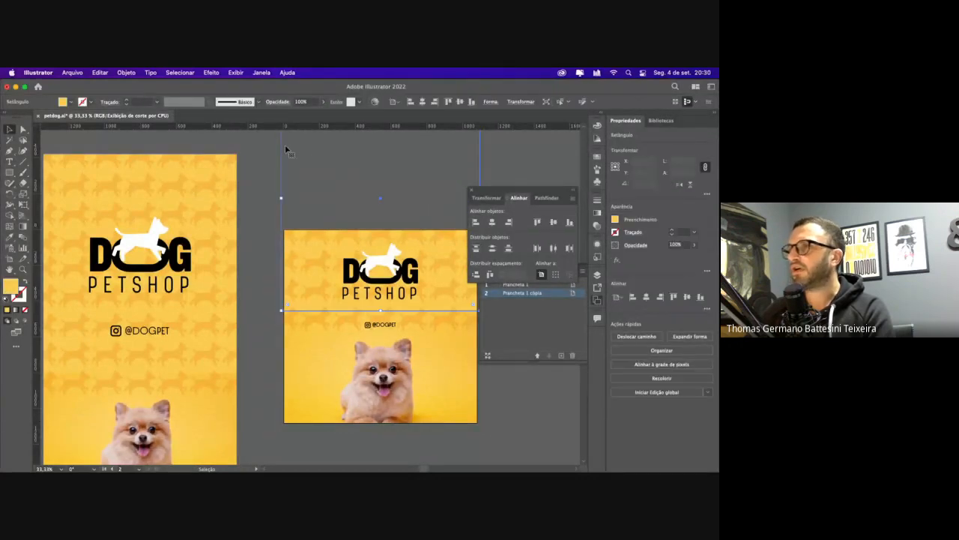
click(259, 156)
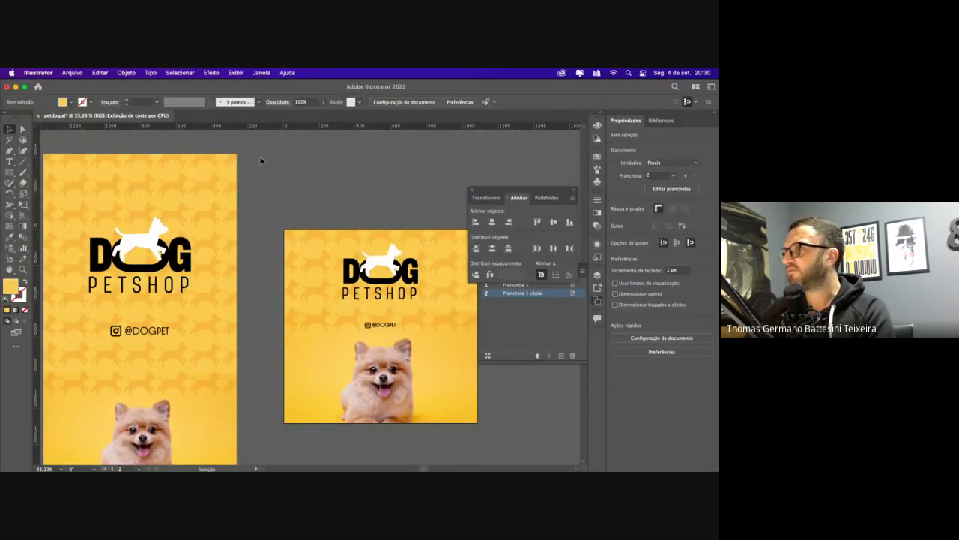
Hide the rulers and show them again in the petdog document
click(216, 73)
mouse_move(235, 73)
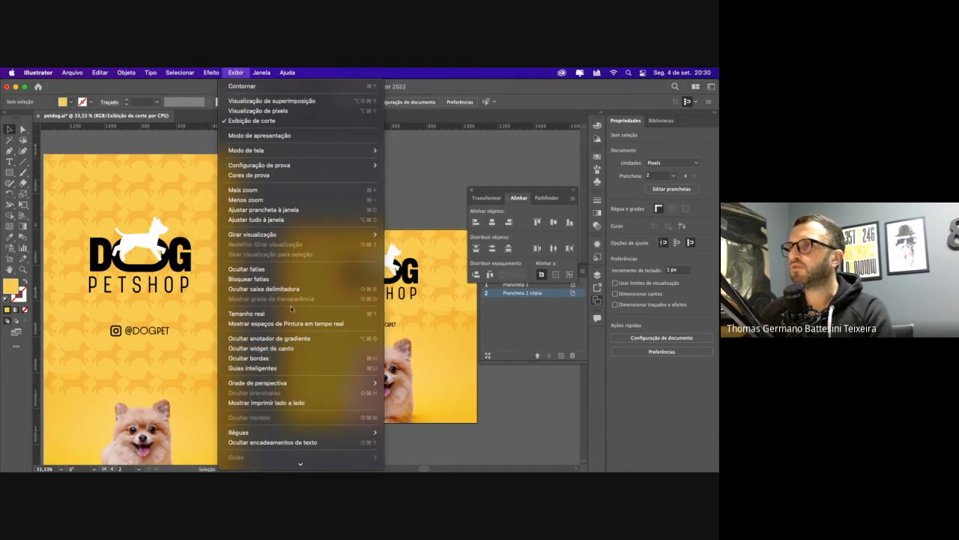
mouse_move(301, 434)
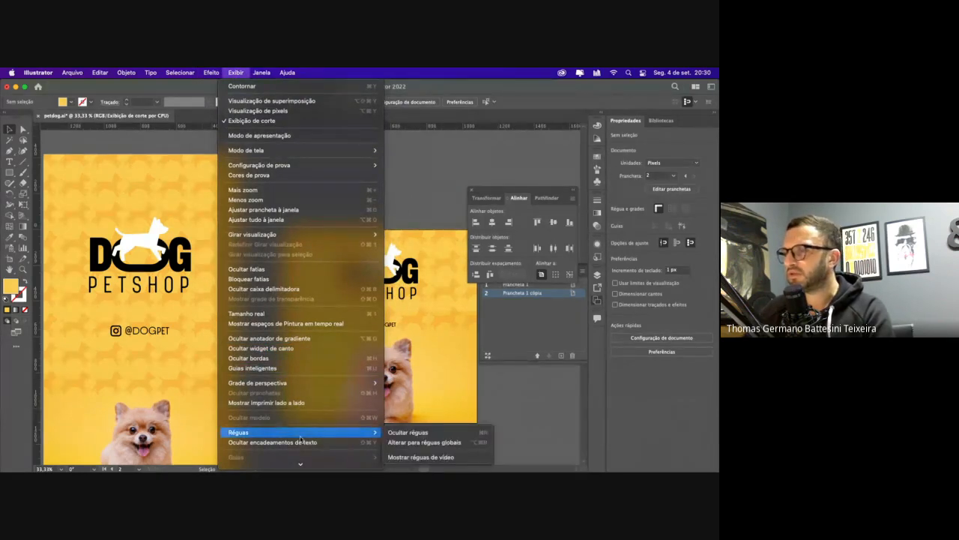
scroll(300, 439, down, 3)
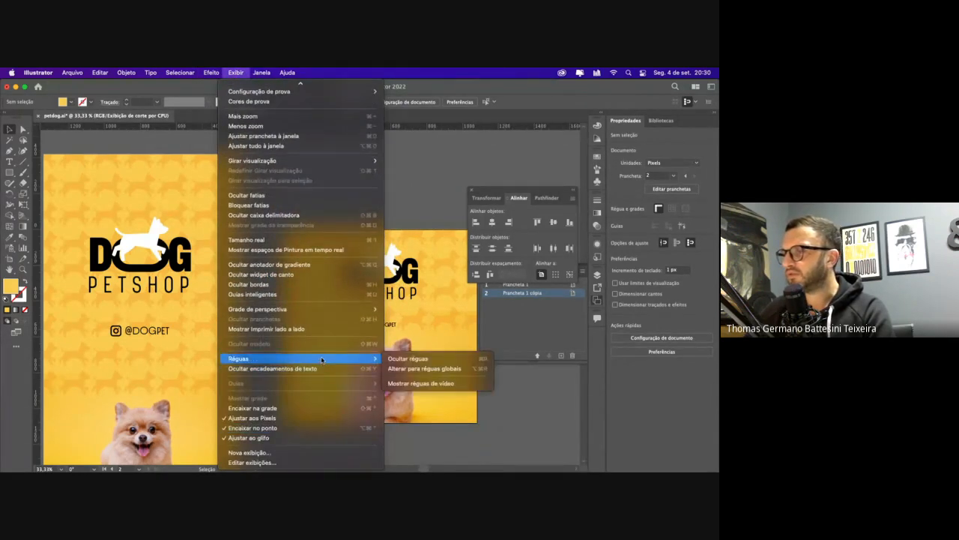
click(408, 359)
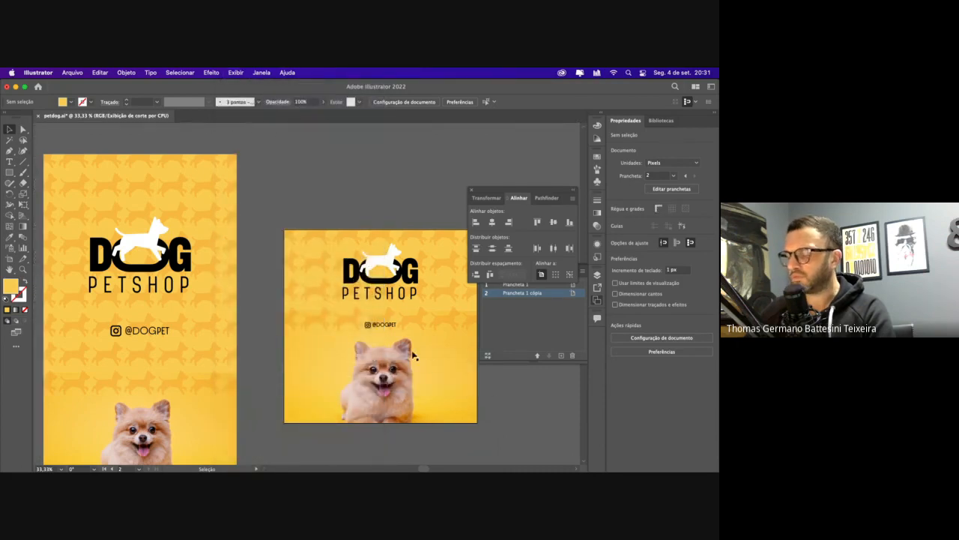
key(super+r)
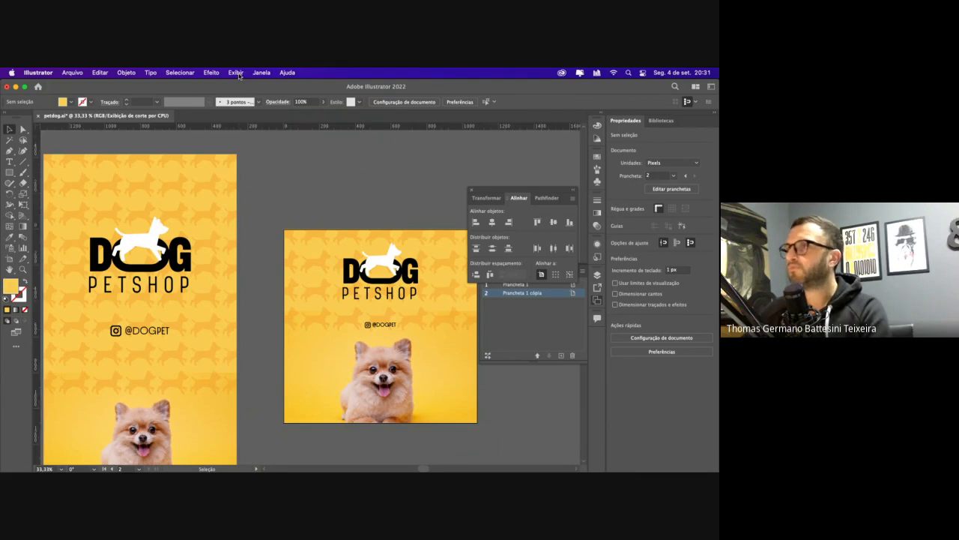
click(236, 73)
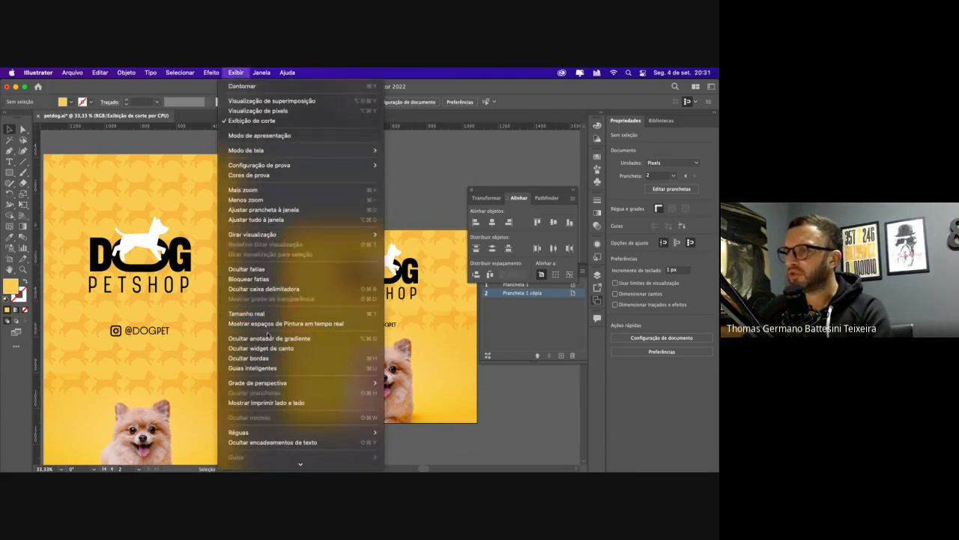
scroll(267, 359, down, 3)
mouse_move(266, 359)
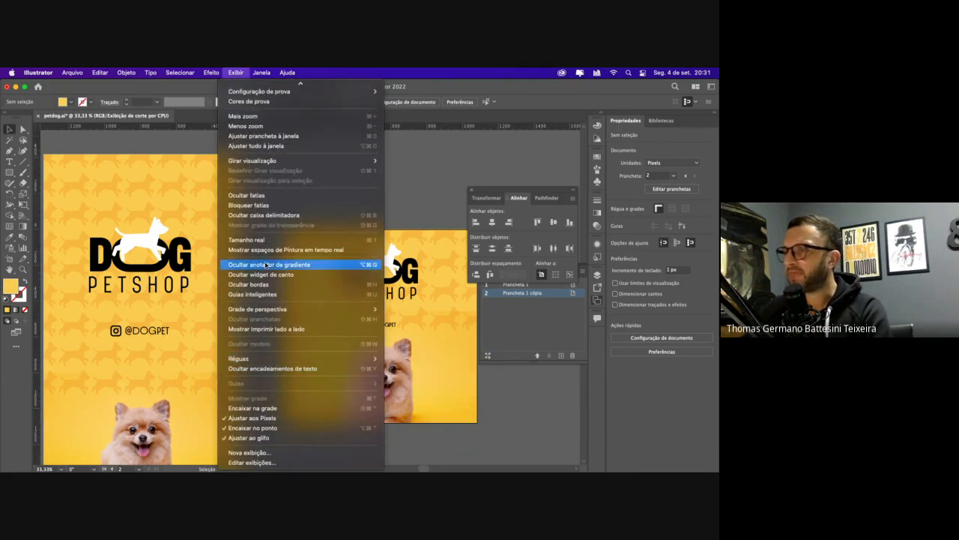
click(201, 192)
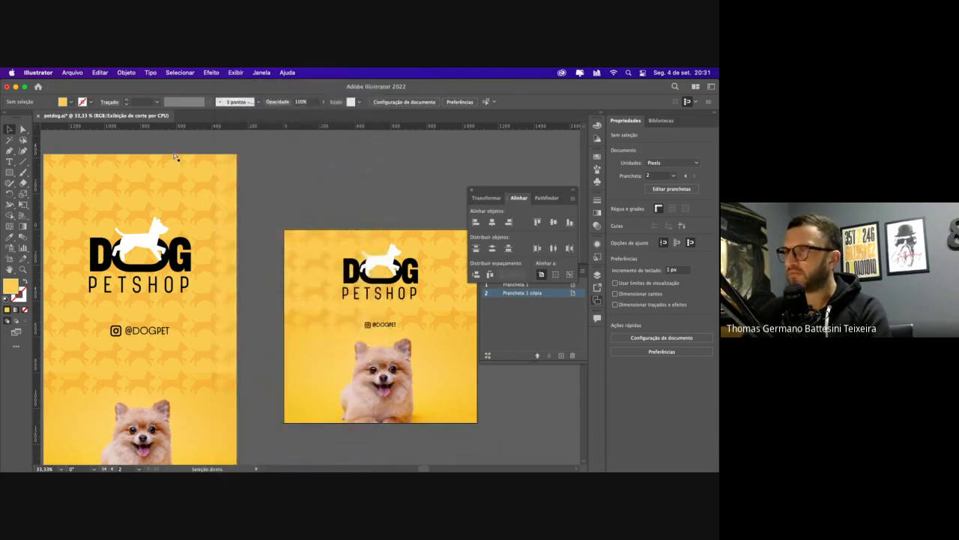
Create a new blank document with rulers shown, and pull out and undo a trial vertical guide
key(super+n)
double_click(268, 232)
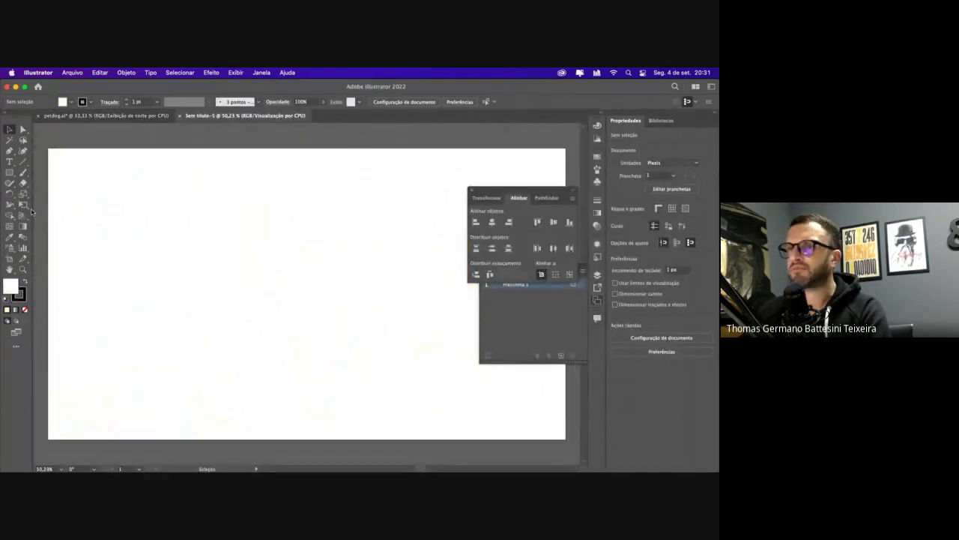
key(super+r)
drag(37, 213, 141, 216)
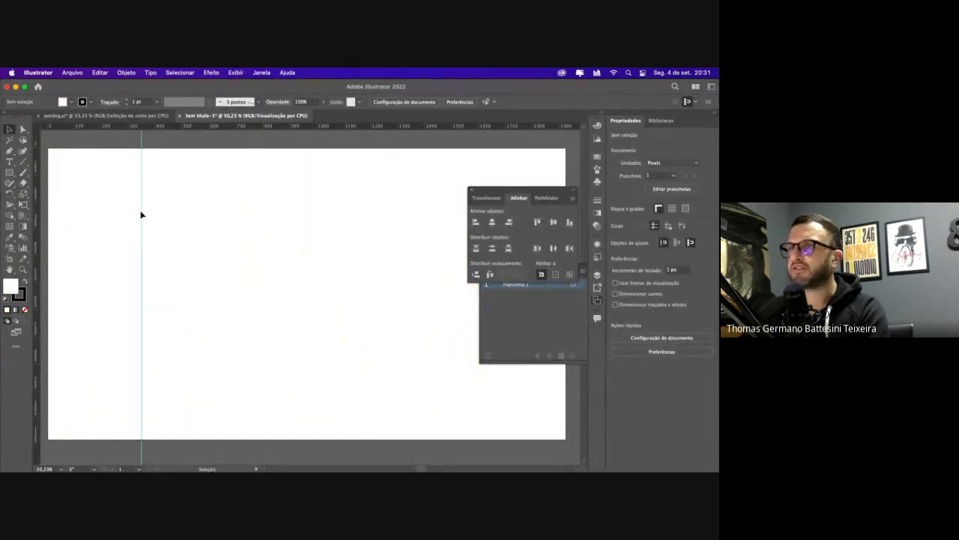
key(super+z)
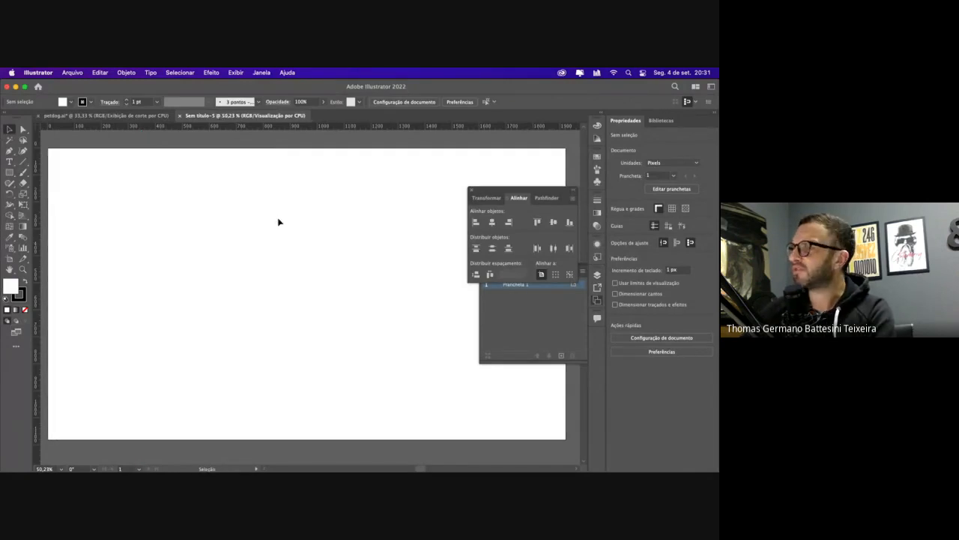
Copy the Dog Petshop logo from petdog.ai and paste it into the new document, beside the artboard
click(147, 116)
scroll(216, 186, down, 2)
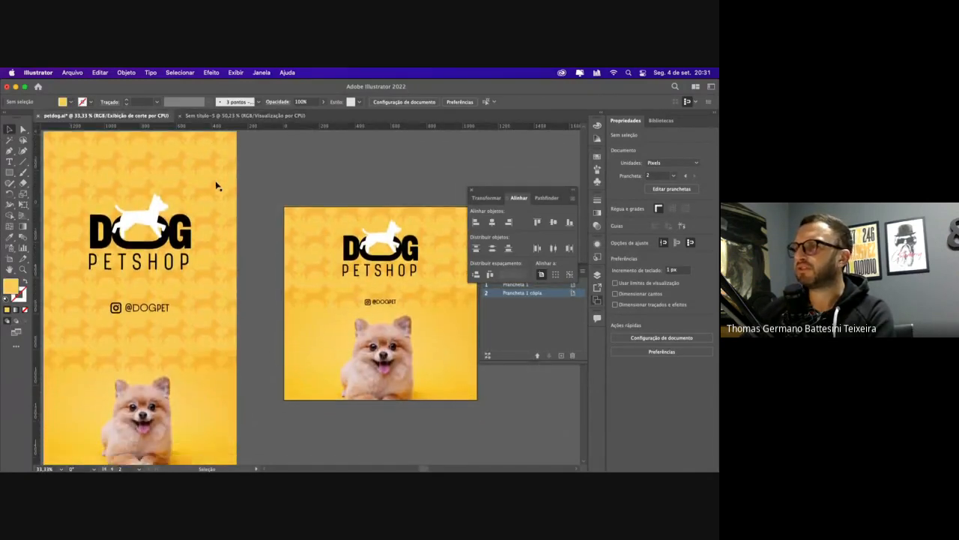
click(389, 249)
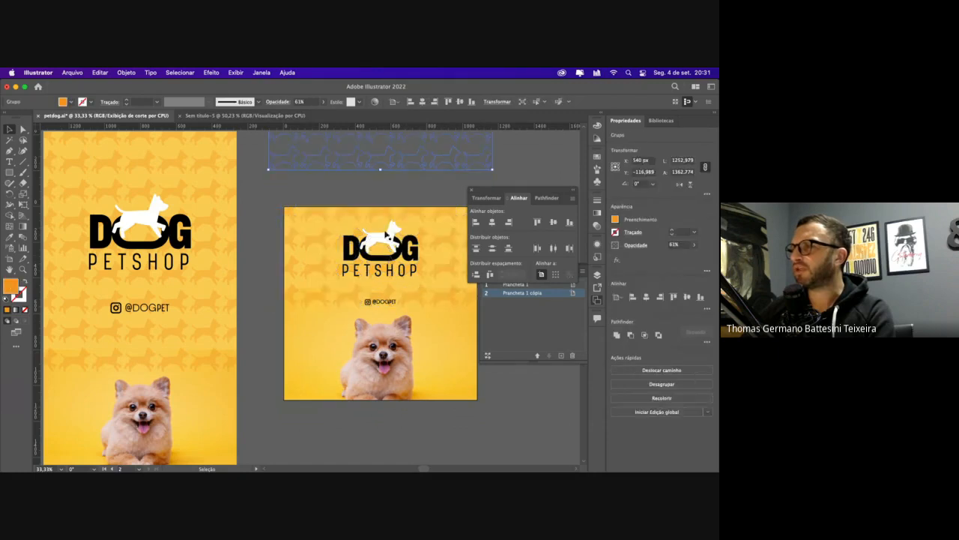
click(242, 117)
scroll(263, 158, left, 10)
key(super+v)
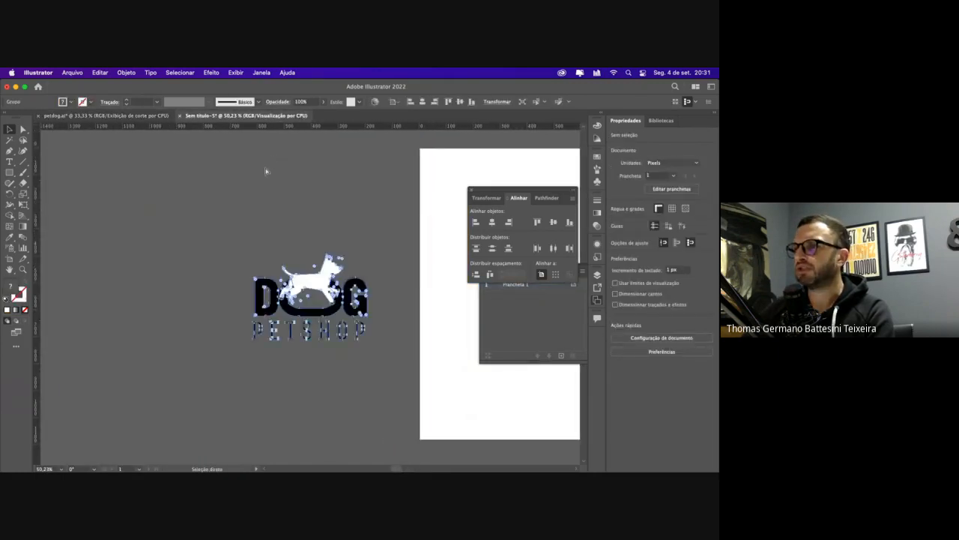
drag(313, 278, 213, 225)
click(312, 190)
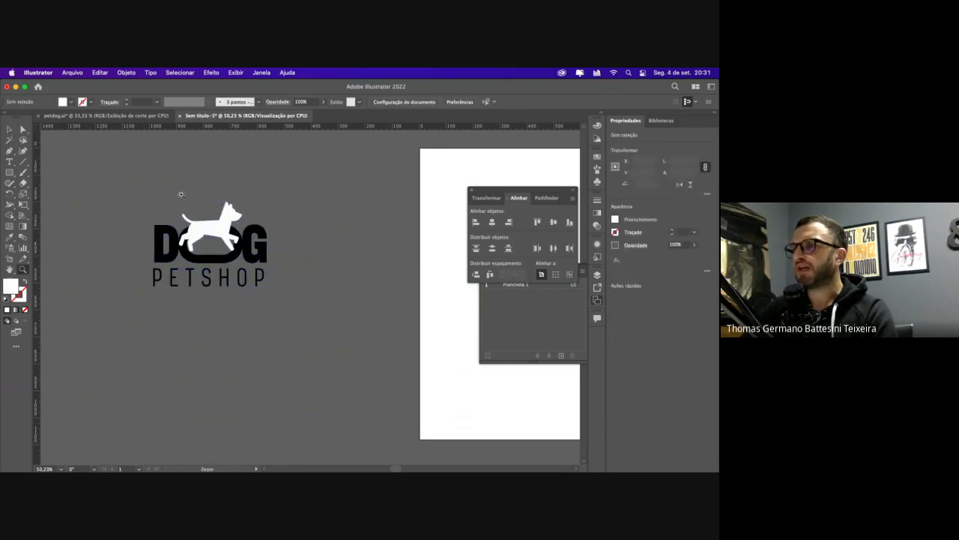
Place vertical guides on the outer left edge of the D and the outer right edge of the G in the logo
key(z)
drag(318, 311, 320, 321)
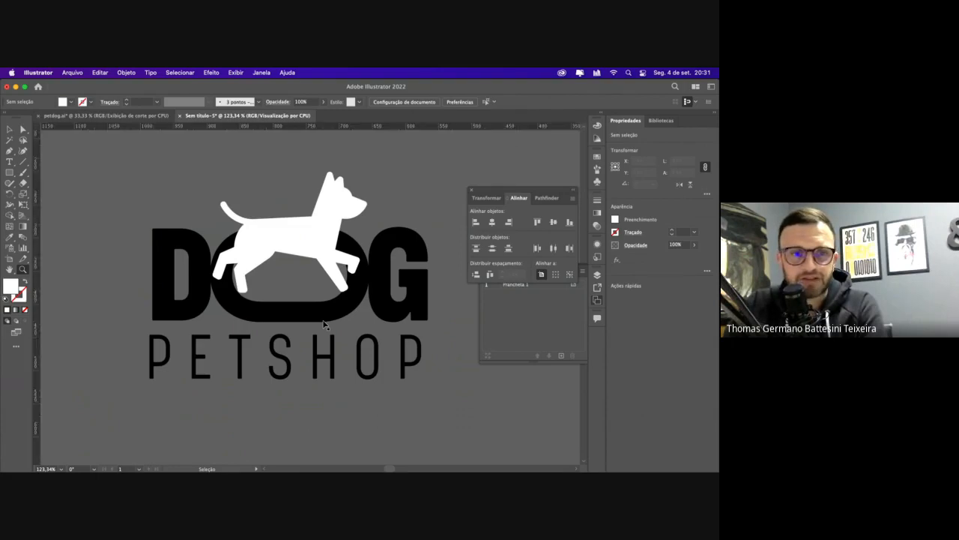
key(super+r)
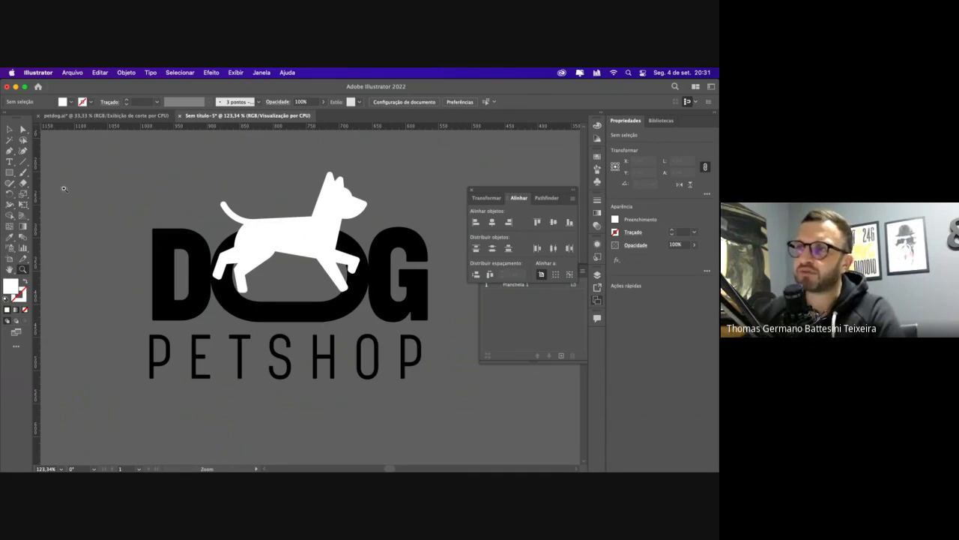
click(9, 129)
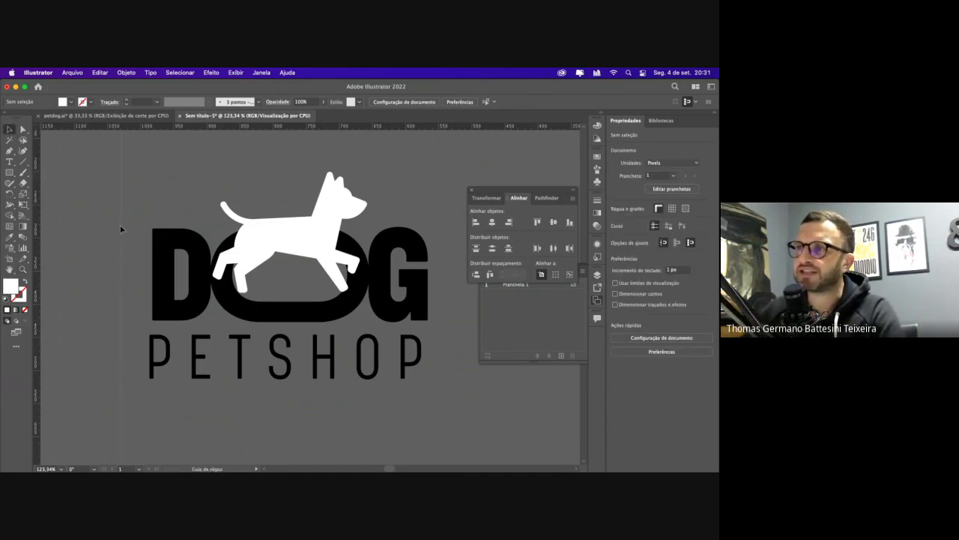
drag(121, 229, 152, 240)
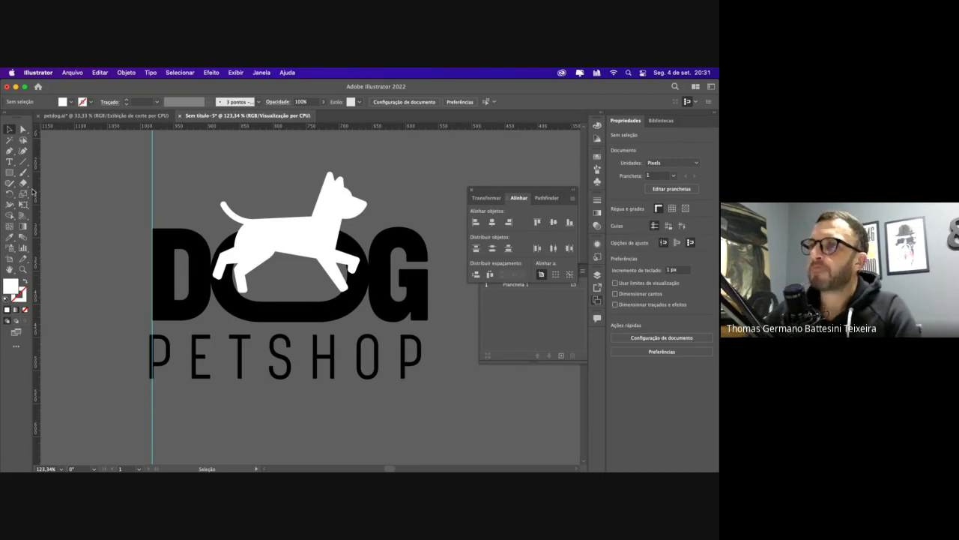
drag(41, 193, 197, 215)
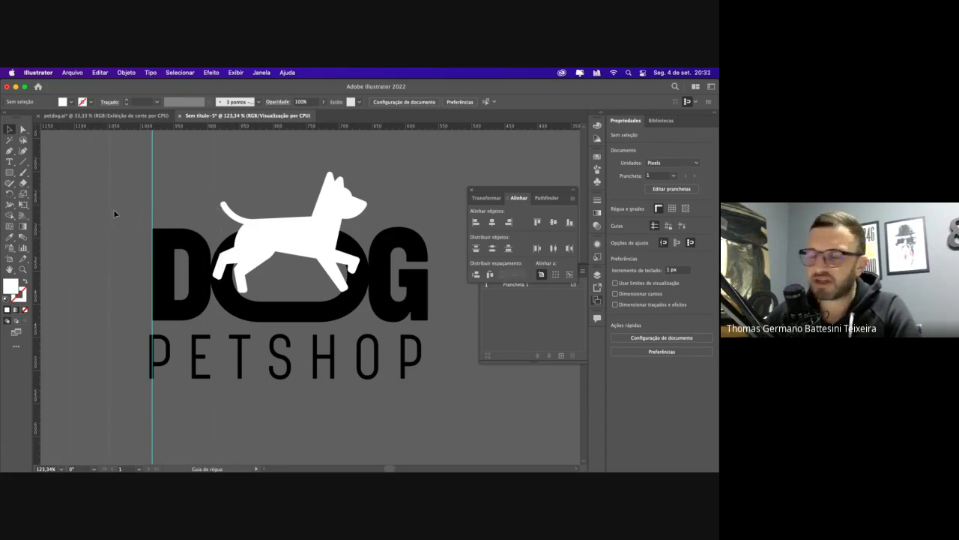
drag(114, 212, 427, 282)
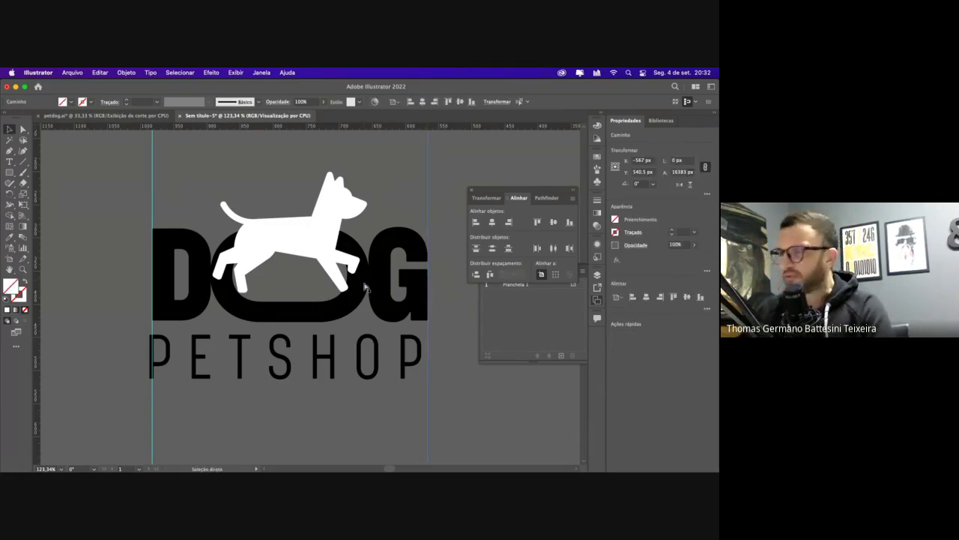
Ungroup the logo so the PETSHOP lettering can be selected separately, and leave nothing selected
key(super+plus)
key(super+plus)
drag(195, 301, 279, 233)
key(super+plus)
key(super+plus)
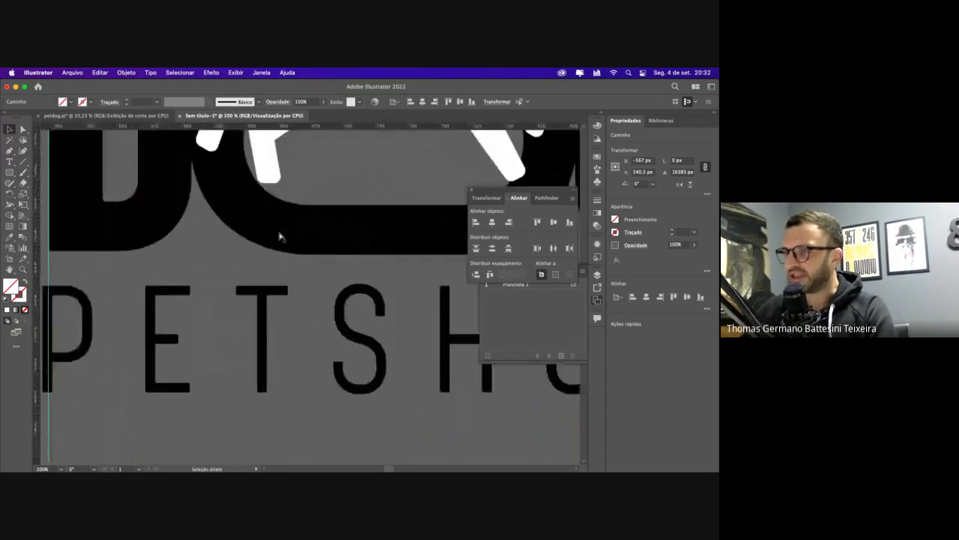
drag(228, 250, 394, 218)
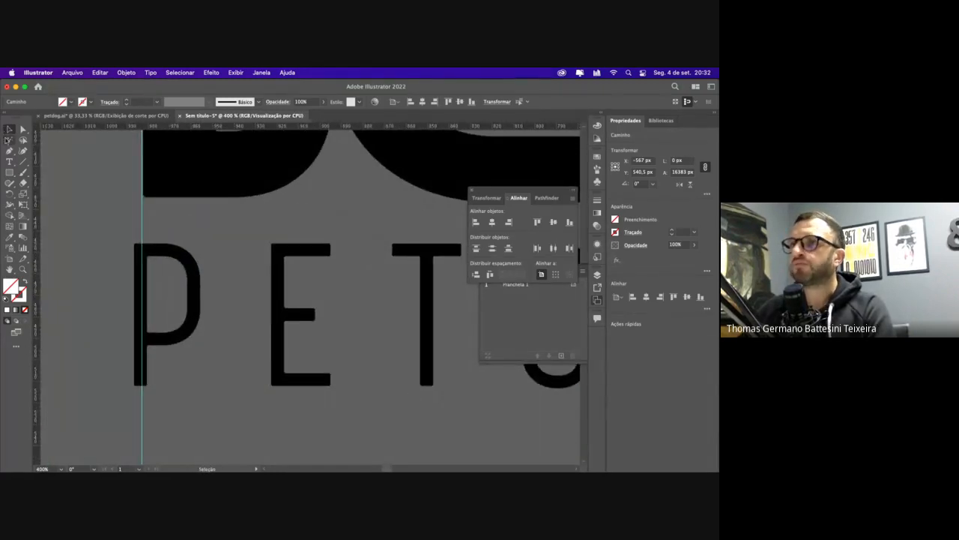
click(228, 183)
click(653, 368)
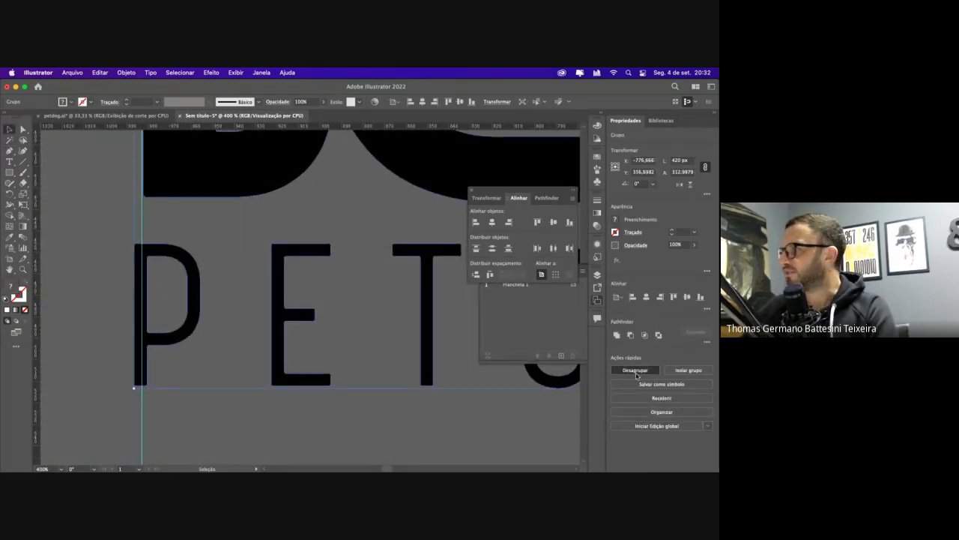
click(349, 230)
Move the PETSHOP lettering to start on the left vertical guide and stretch it to reach the right guide
click(173, 257)
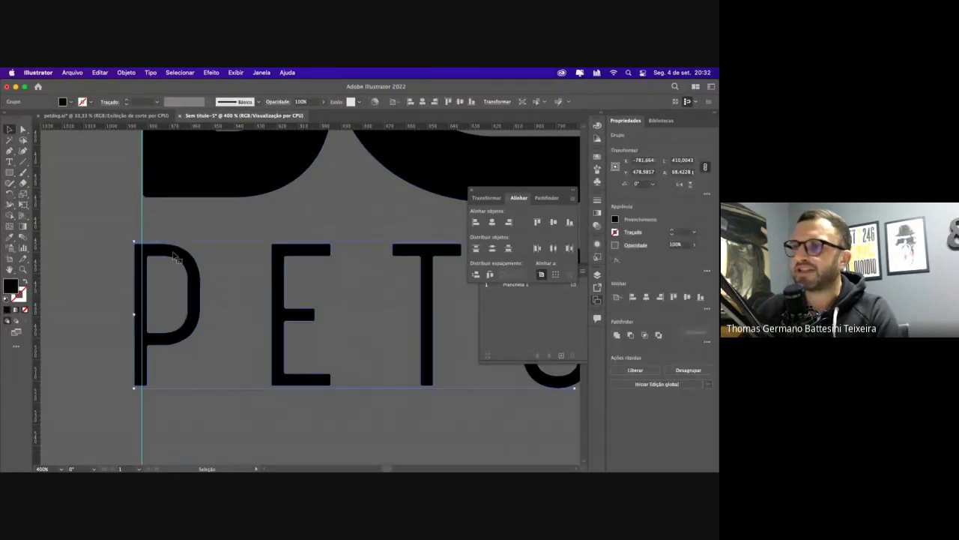
drag(173, 255, 182, 258)
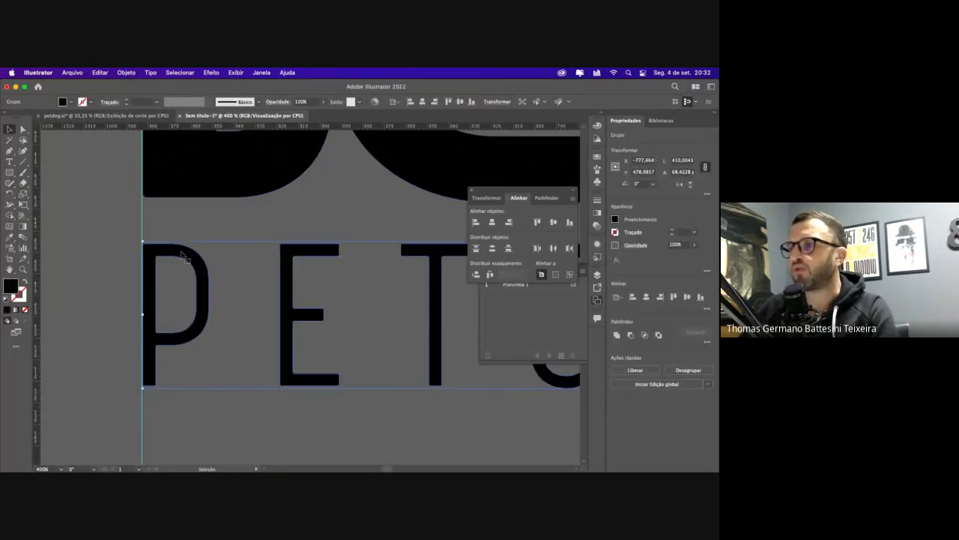
scroll(181, 257, right, 15)
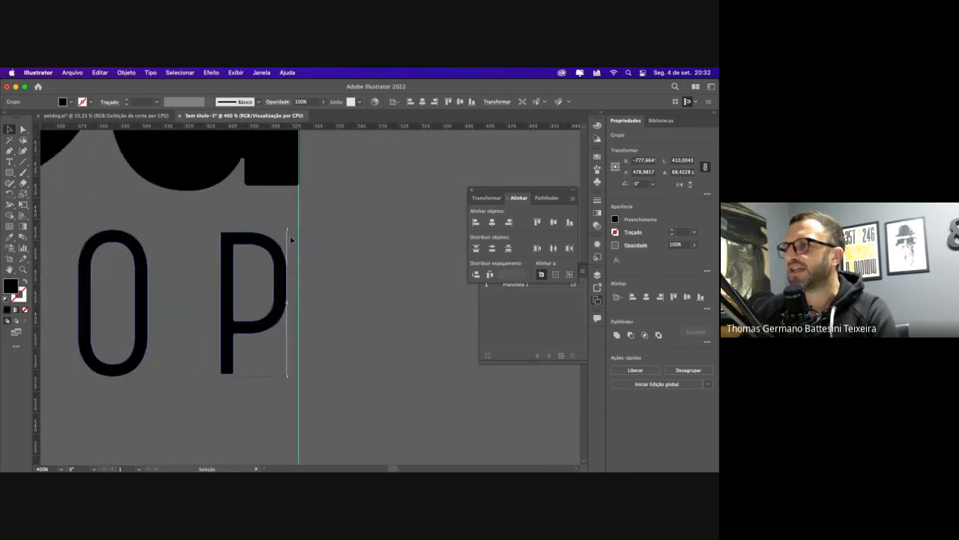
drag(288, 228, 299, 225)
click(330, 227)
Place horizontal guides along the top and bottom edges of the DOG lettering
key(a)
key(super+minus)
key(super+minus)
key(super+minus)
key(super+minus)
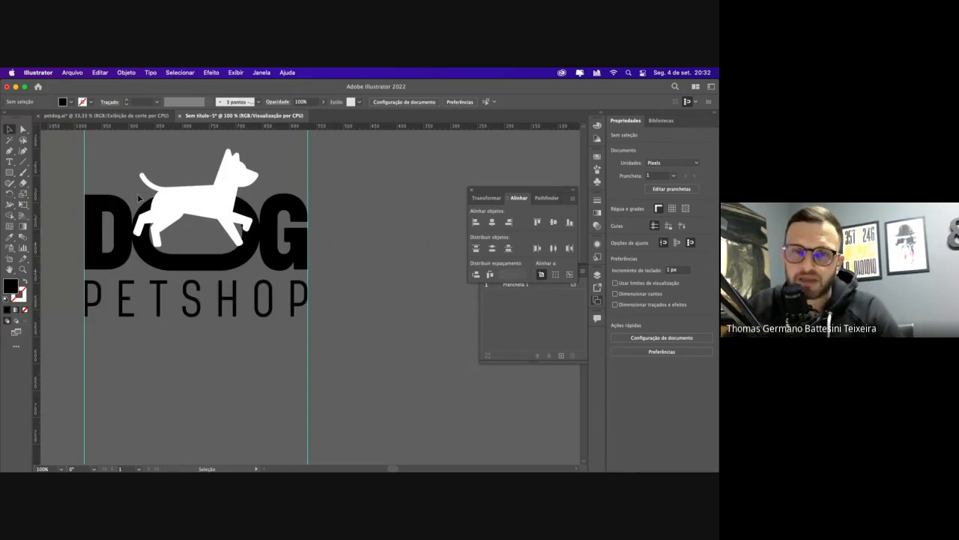
scroll(139, 198, right, 3)
scroll(138, 196, left, 2)
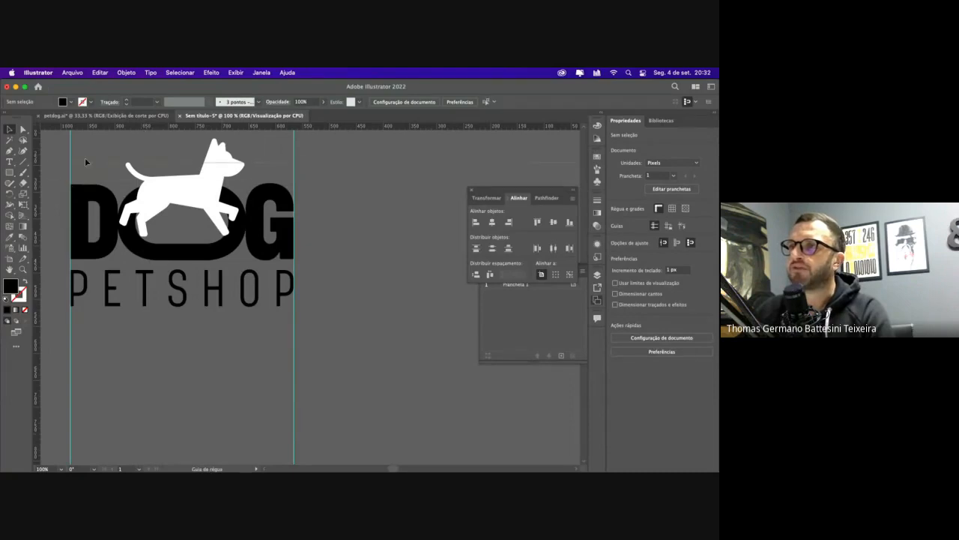
scroll(85, 168, up, 5)
drag(85, 269, 85, 272)
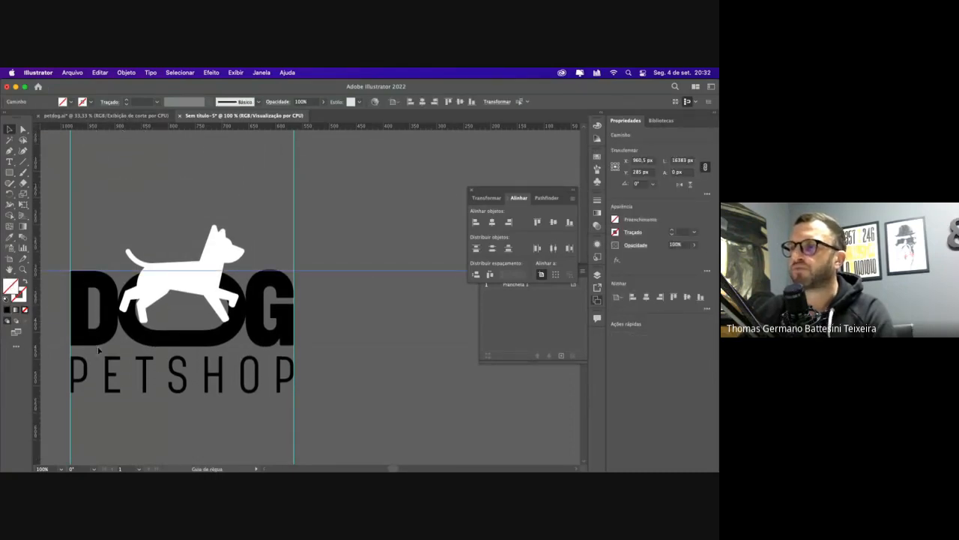
drag(98, 350, 98, 345)
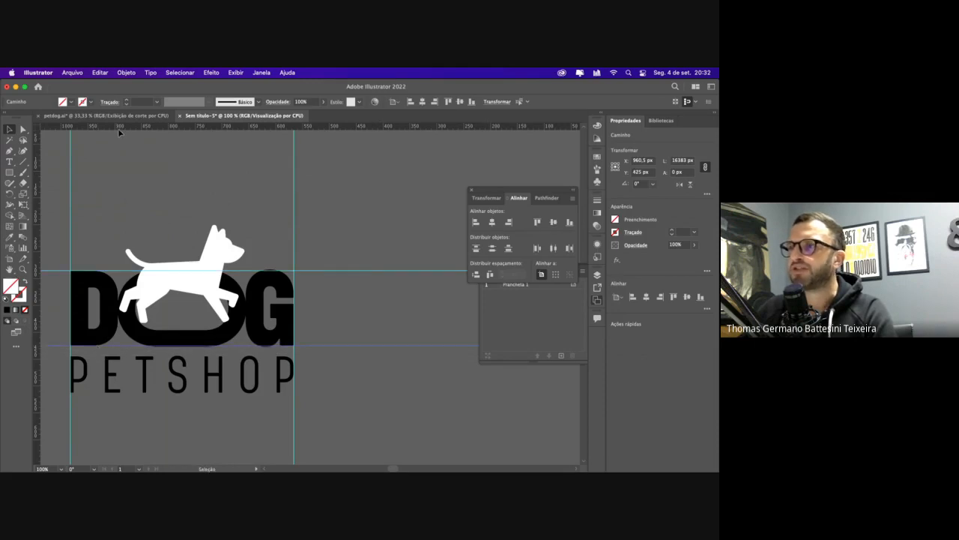
Place horizontal guides along the top and bottom edges of the PETSHOP lettering and leave nothing selected
drag(117, 358, 116, 357)
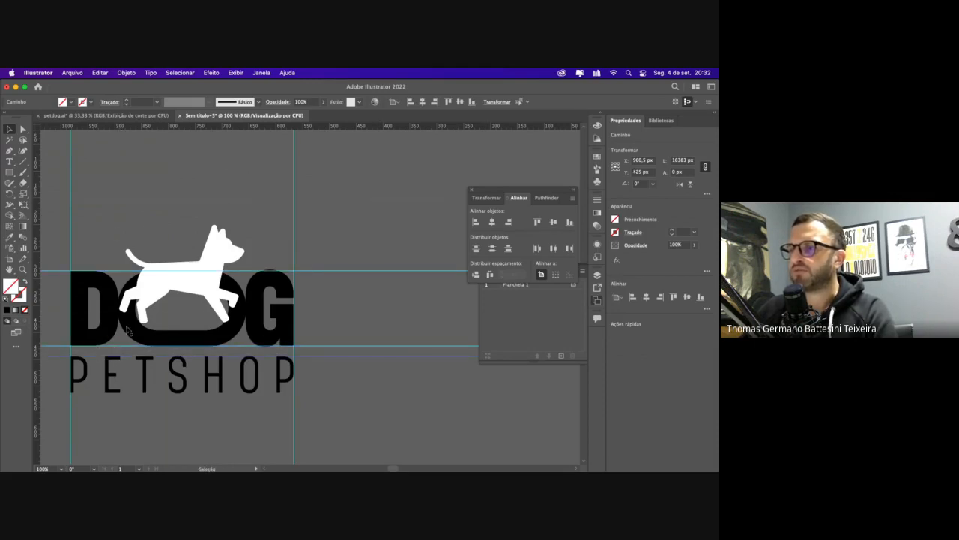
drag(143, 127, 143, 130)
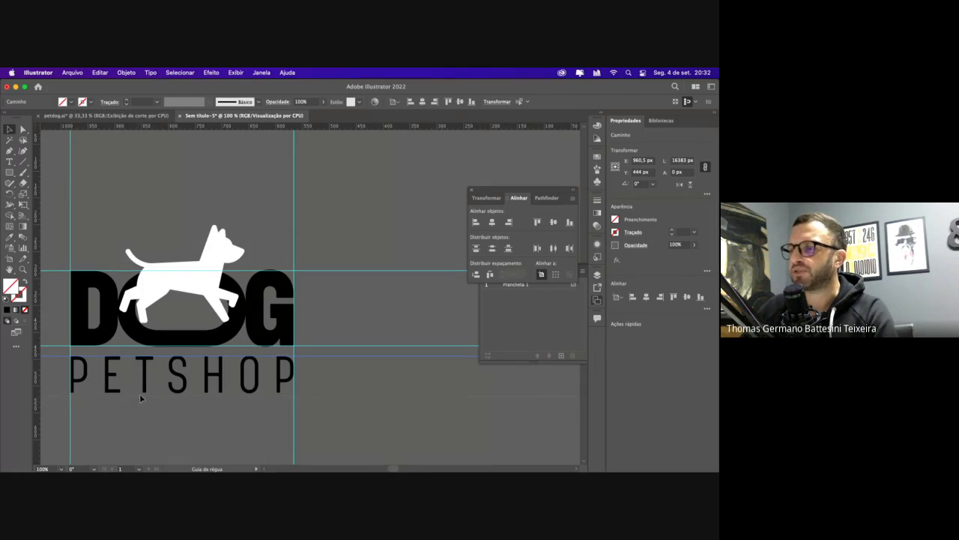
drag(142, 393, 143, 392)
click(162, 409)
scroll(175, 407, down, 3)
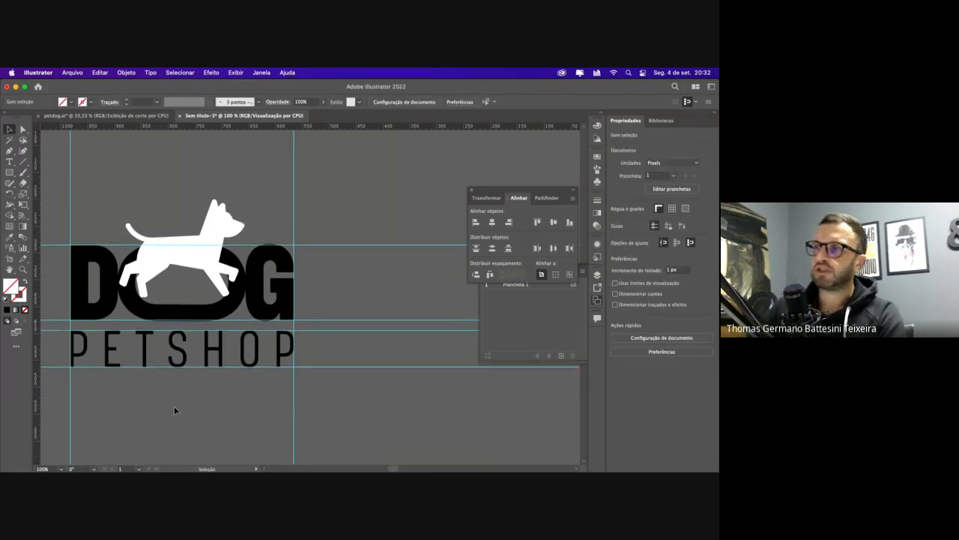
scroll(174, 407, left, 3)
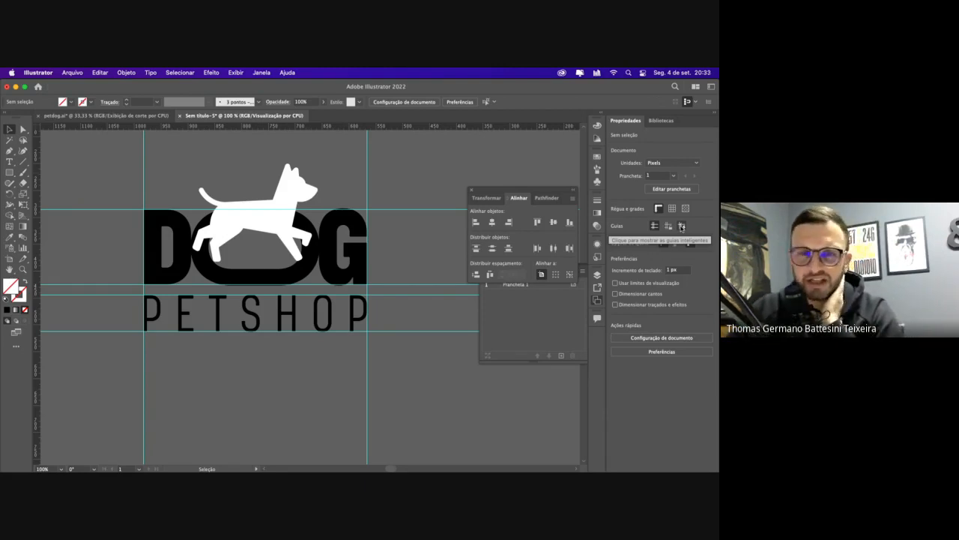
Turn on smart guides, fit the top and bottom edges of DOG's letter O to the horizontal guides, and leave nothing selected
click(682, 226)
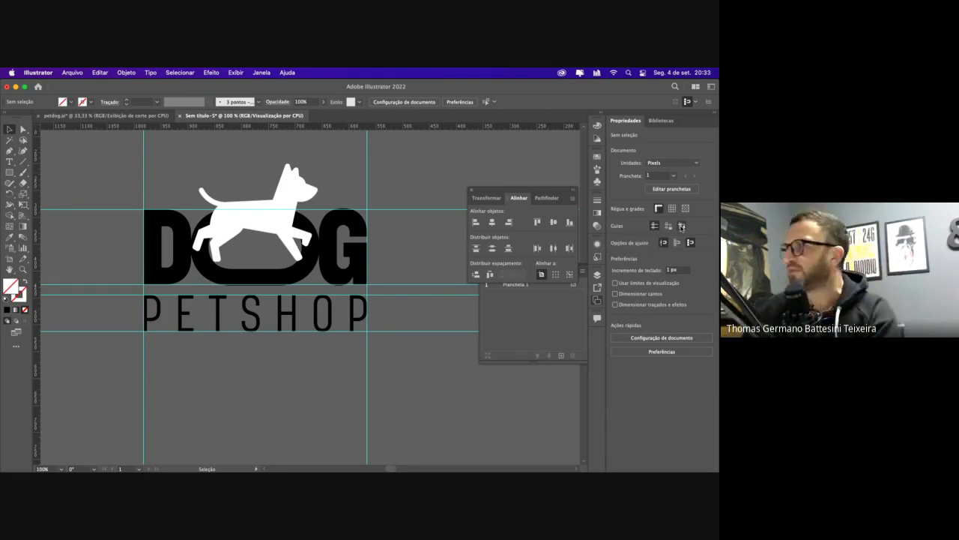
drag(358, 224, 360, 222)
click(253, 284)
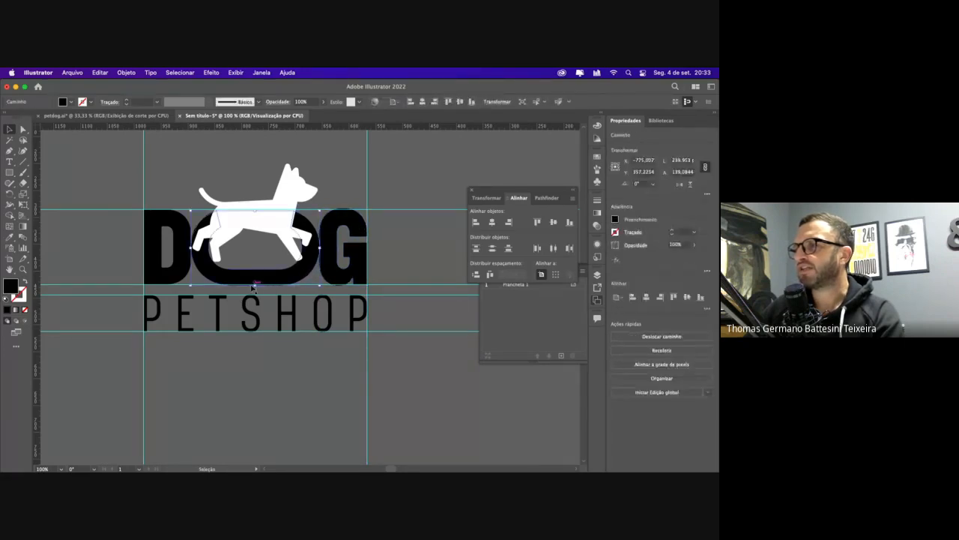
drag(257, 286, 256, 284)
drag(257, 210, 257, 209)
click(165, 229)
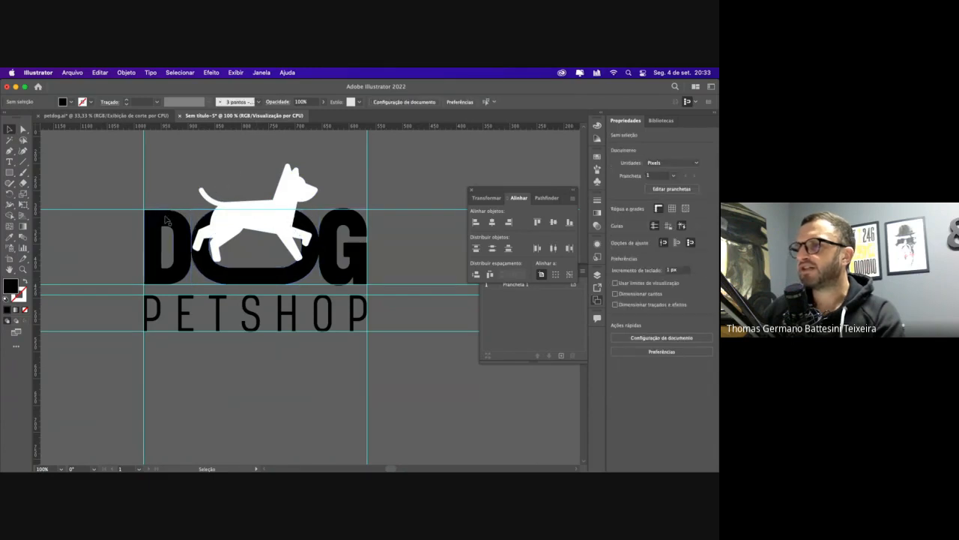
drag(165, 228, 170, 210)
click(172, 197)
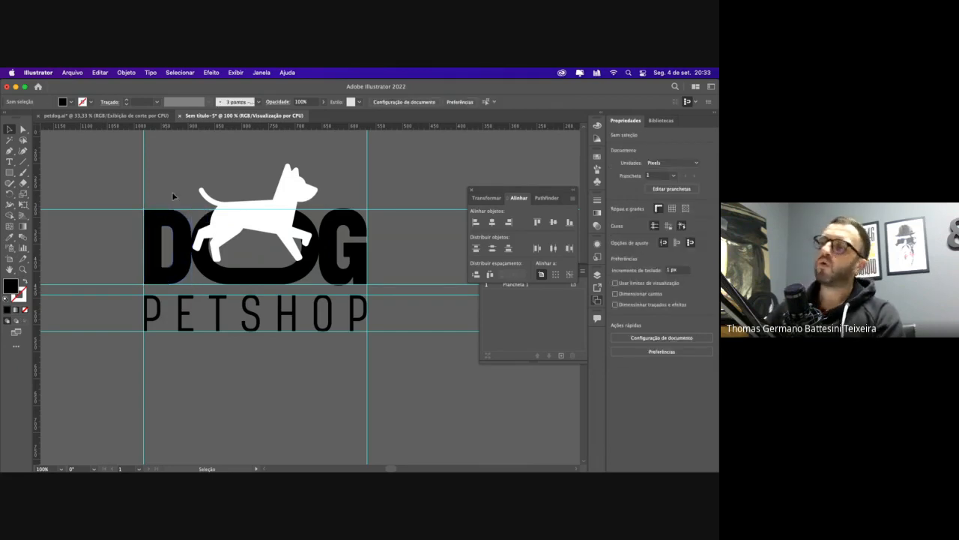
Try resizing the white dog figure from its upper-left corner, undo the change, and leave nothing selected
click(196, 213)
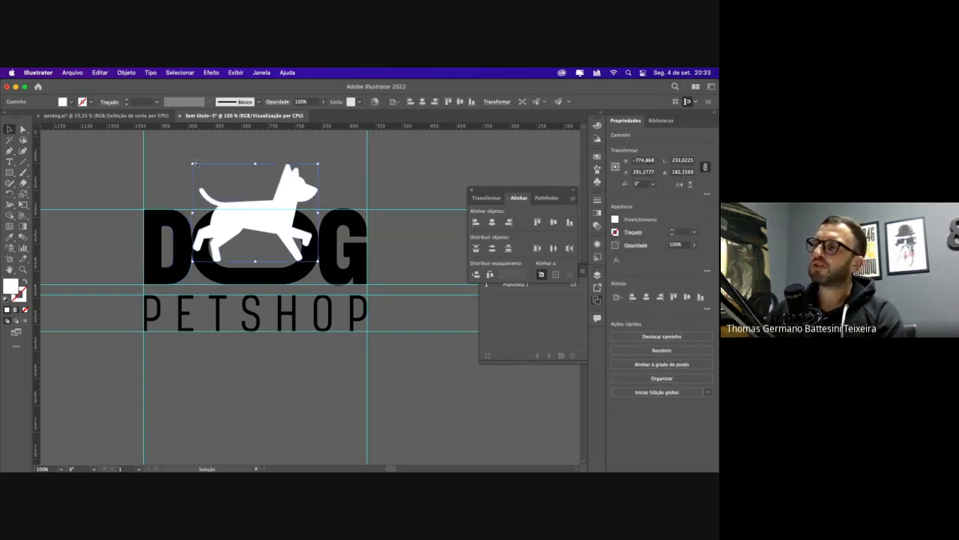
drag(194, 164, 206, 162)
key(super+z)
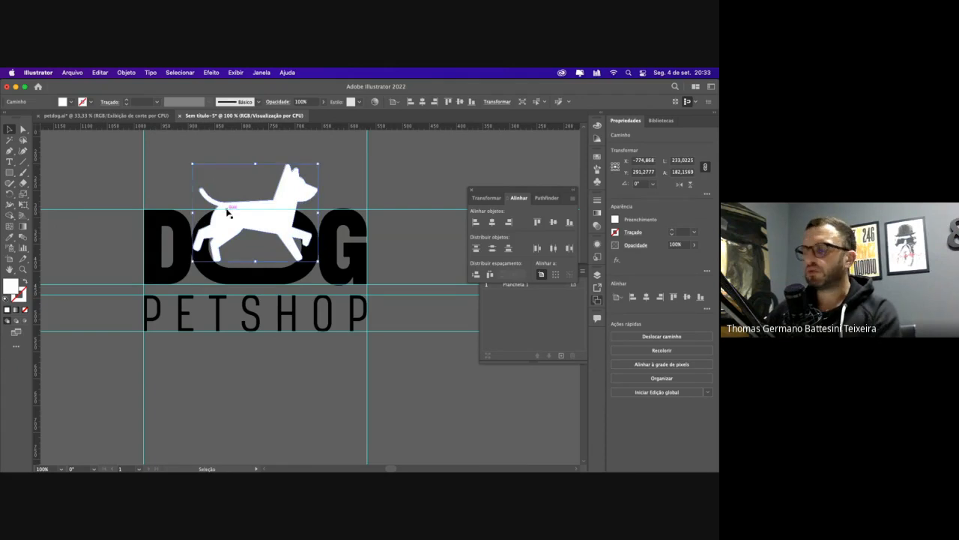
click(227, 322)
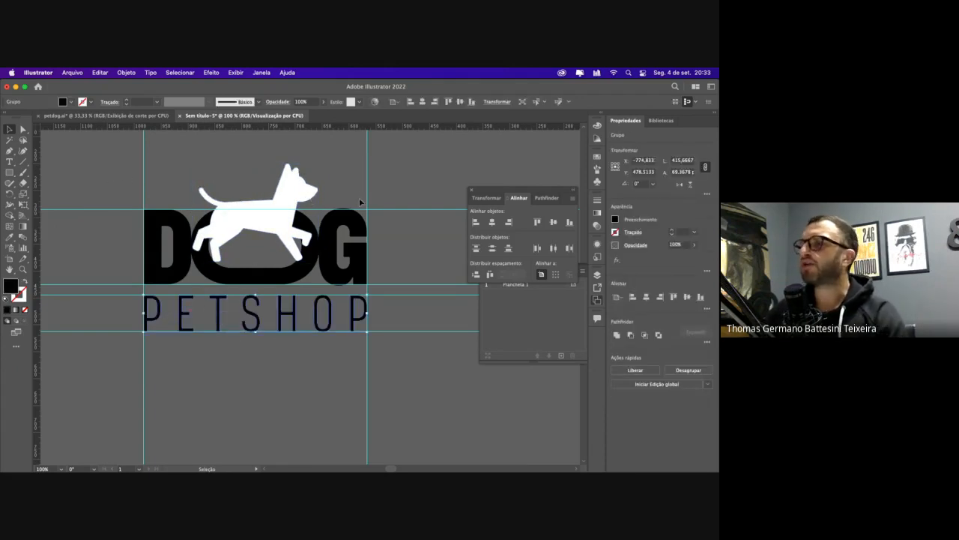
click(336, 183)
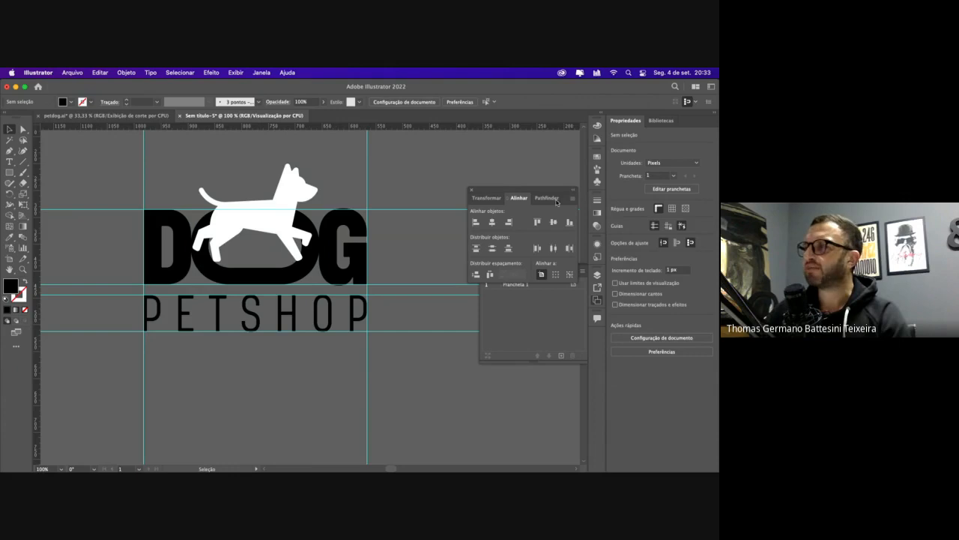
Hide and show the guides around the logo several times, leaving them shown
click(655, 226)
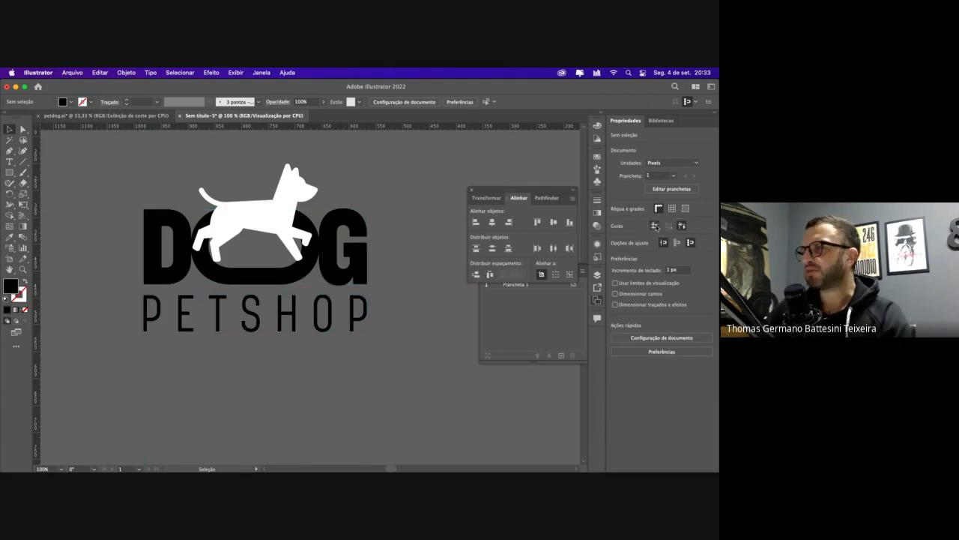
click(655, 226)
click(655, 226)
click(655, 226)
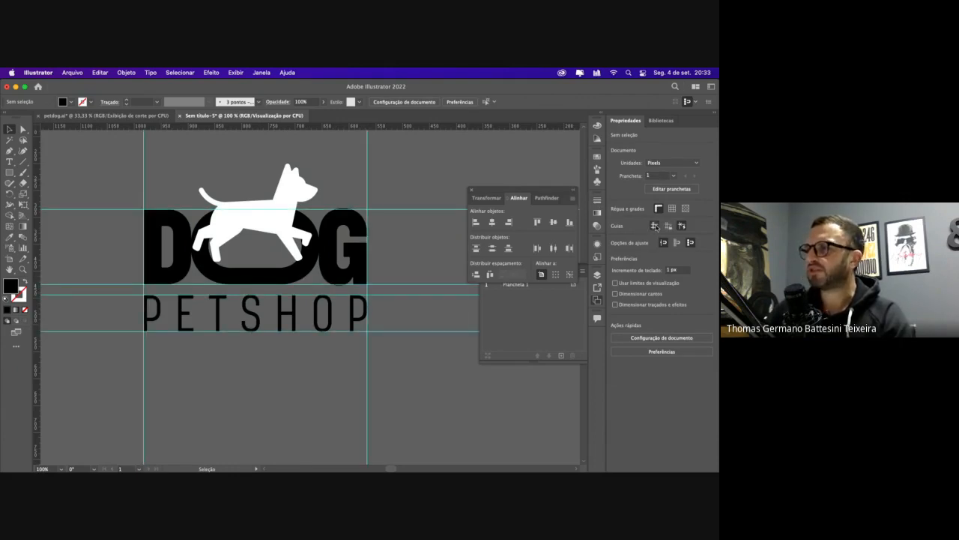
click(655, 226)
click(655, 226)
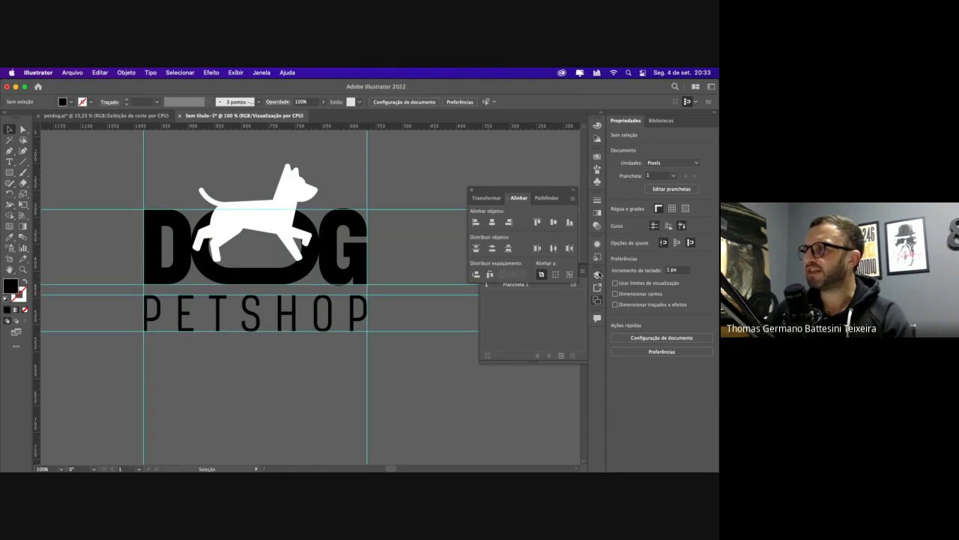
Expand Camada 1 in the layer list, delete all of its guide entries together, and undo the deletion
click(598, 275)
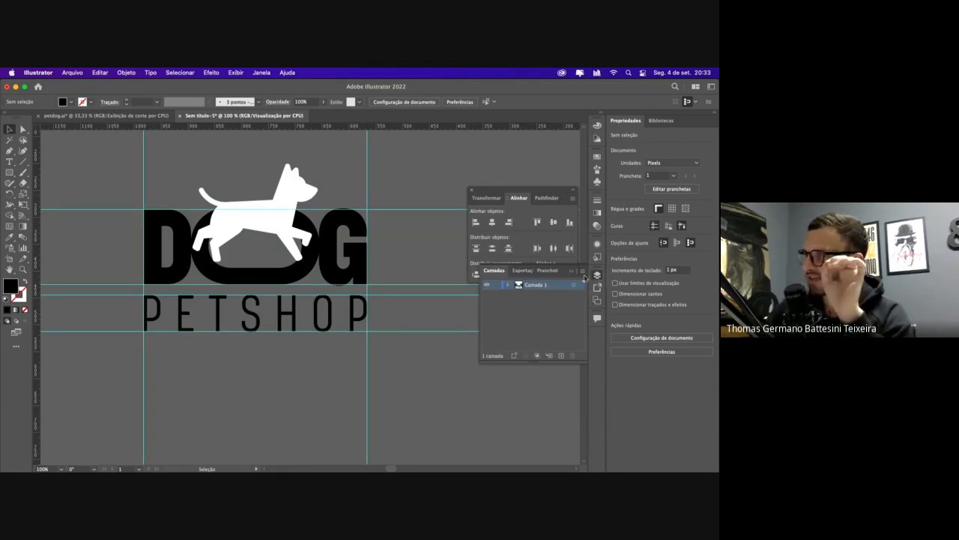
click(508, 285)
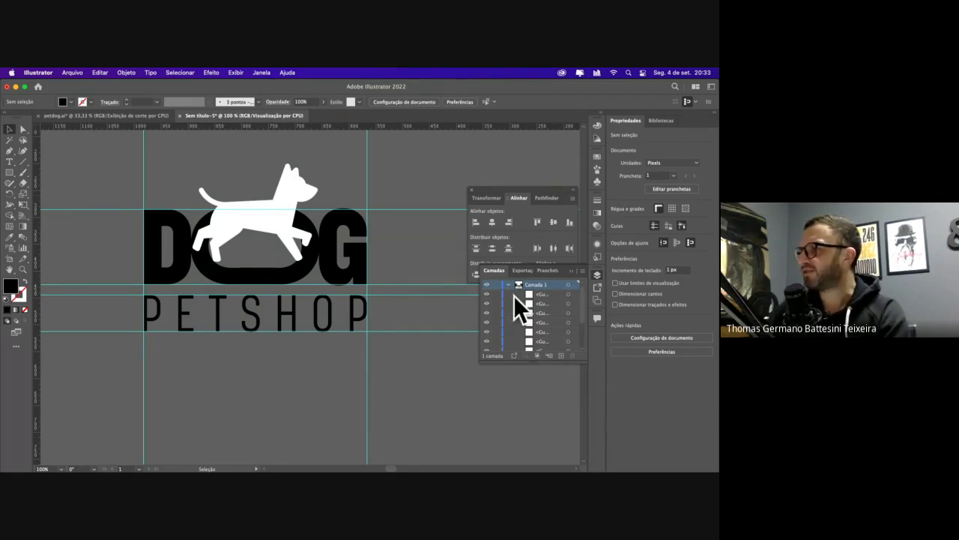
drag(522, 296, 550, 342)
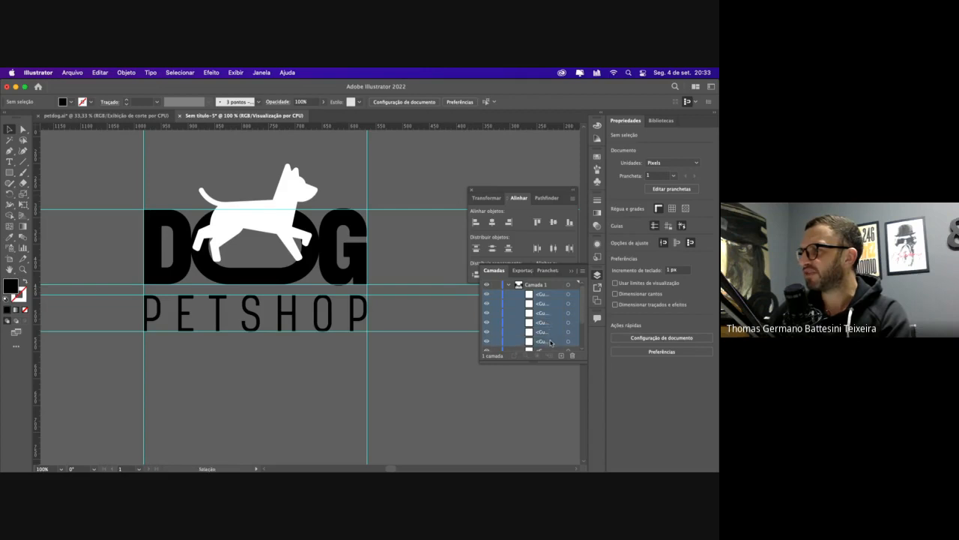
scroll(550, 330, down, 3)
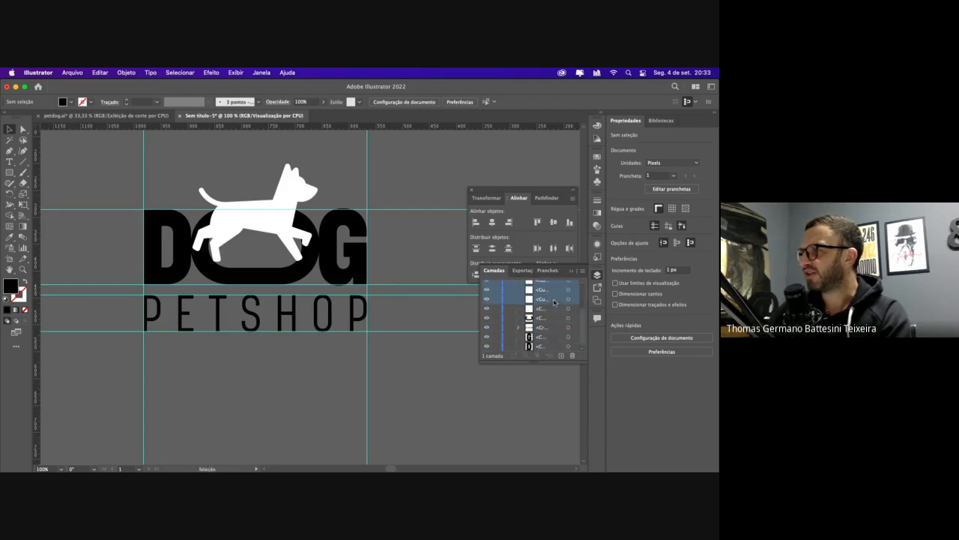
click(574, 355)
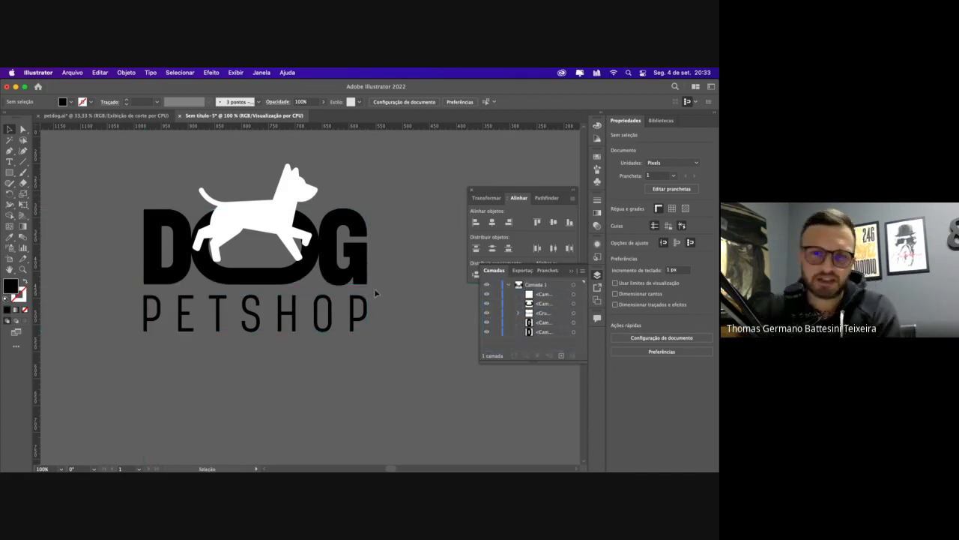
key(super+z)
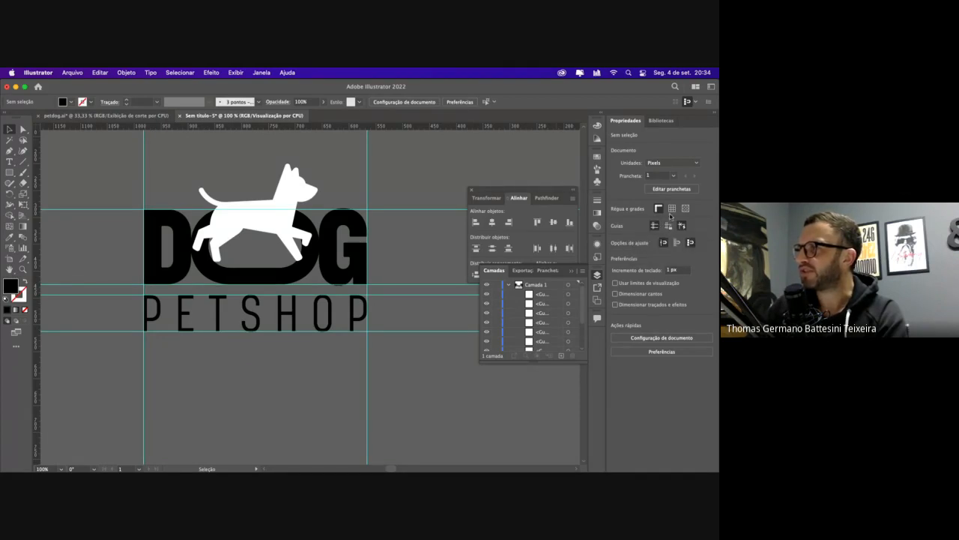
Show and hide the document grid several times, and also show and hide the transparency grid, leaving both hidden
click(671, 209)
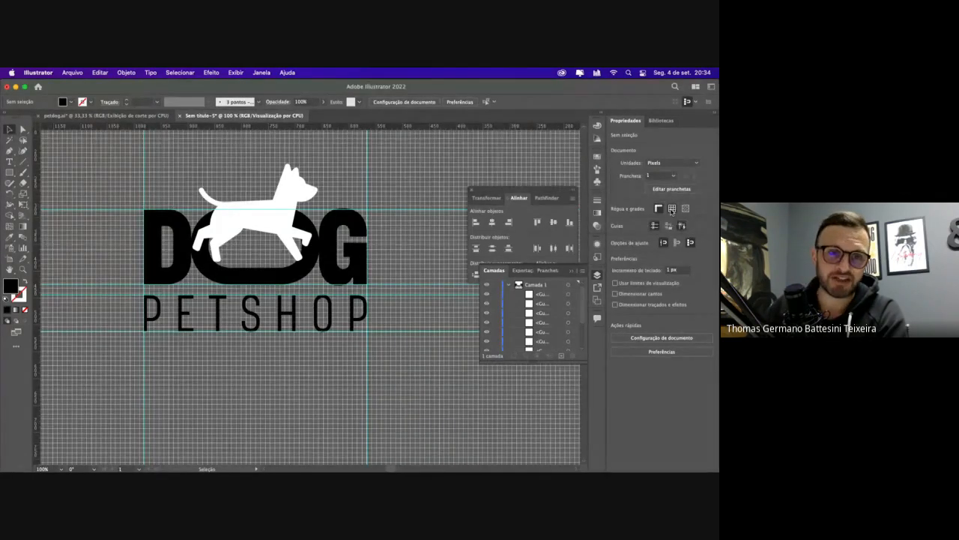
click(671, 209)
click(671, 209)
click(672, 209)
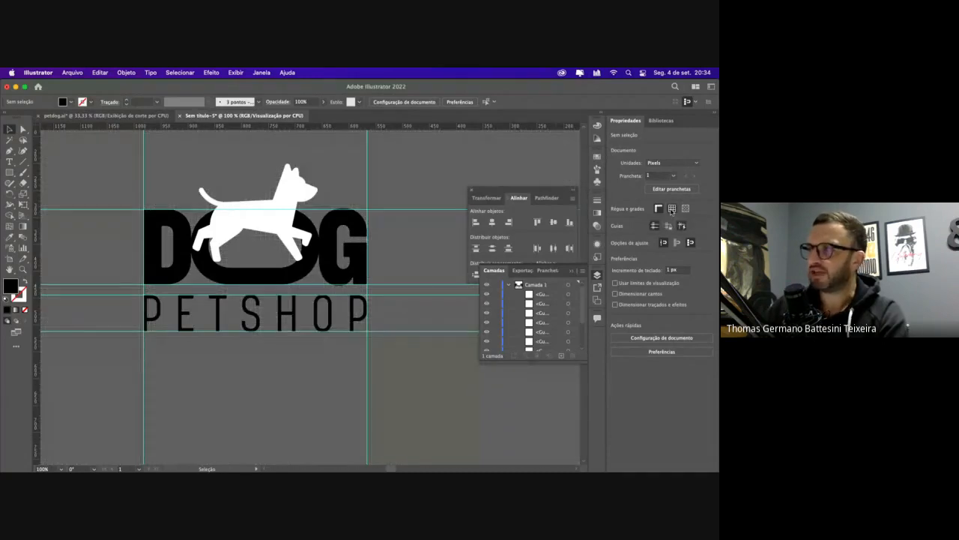
click(672, 210)
click(672, 209)
click(671, 209)
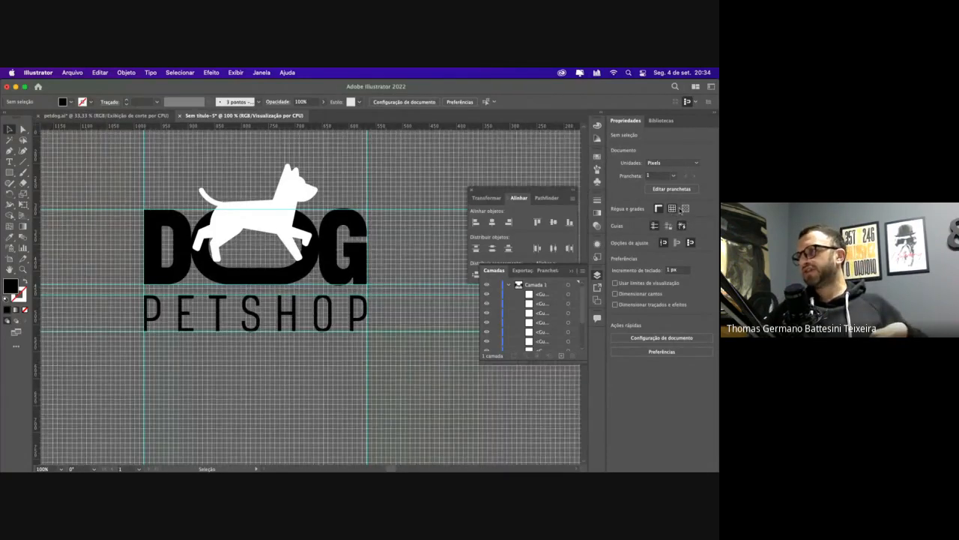
click(672, 209)
click(685, 209)
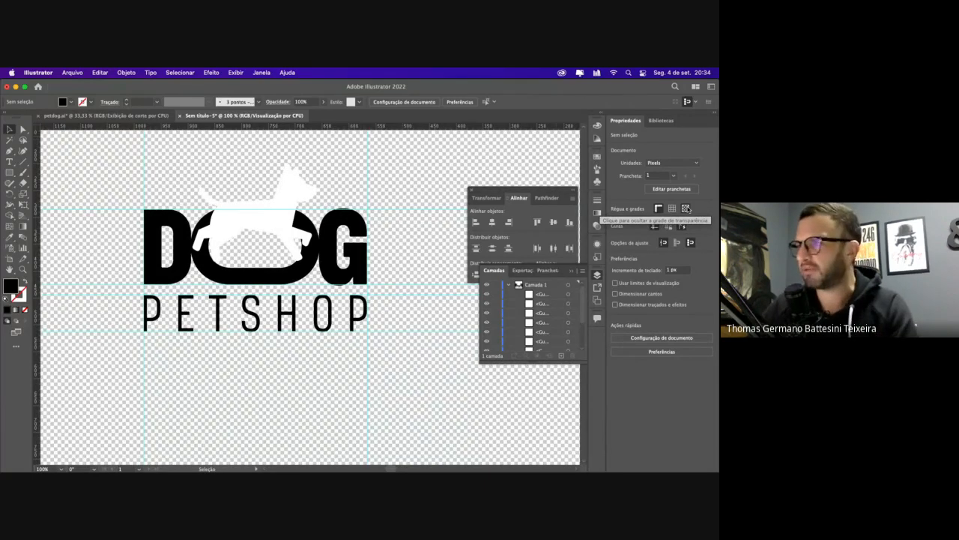
click(685, 209)
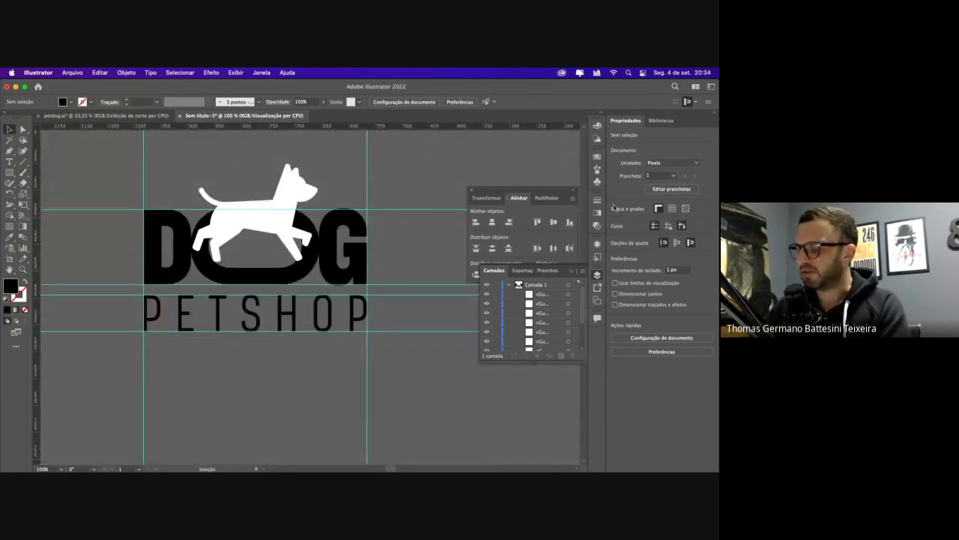
Move the whole logo together with its guides onto the upper-left area of the artboard and leave nothing selected
key(super+minus)
key(super+minus)
key(super+minus)
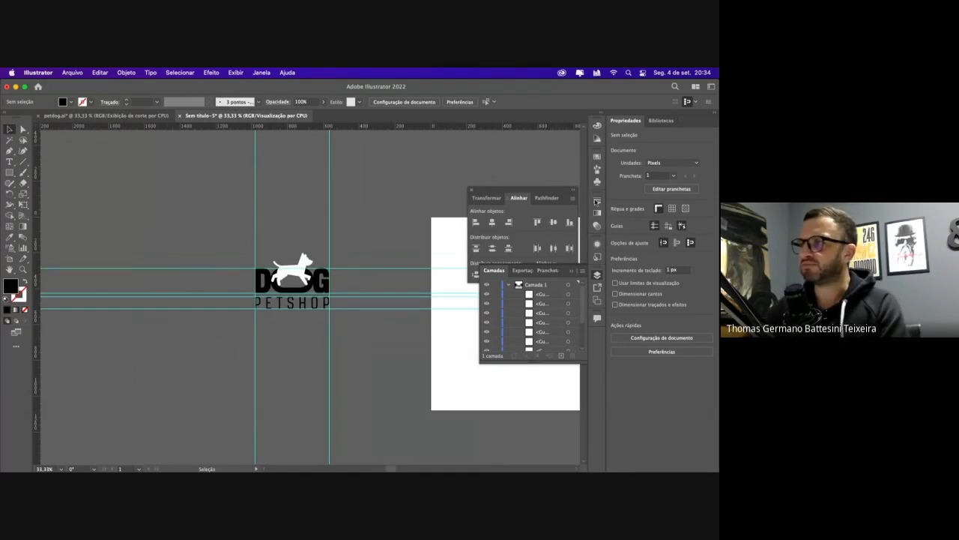
click(313, 284)
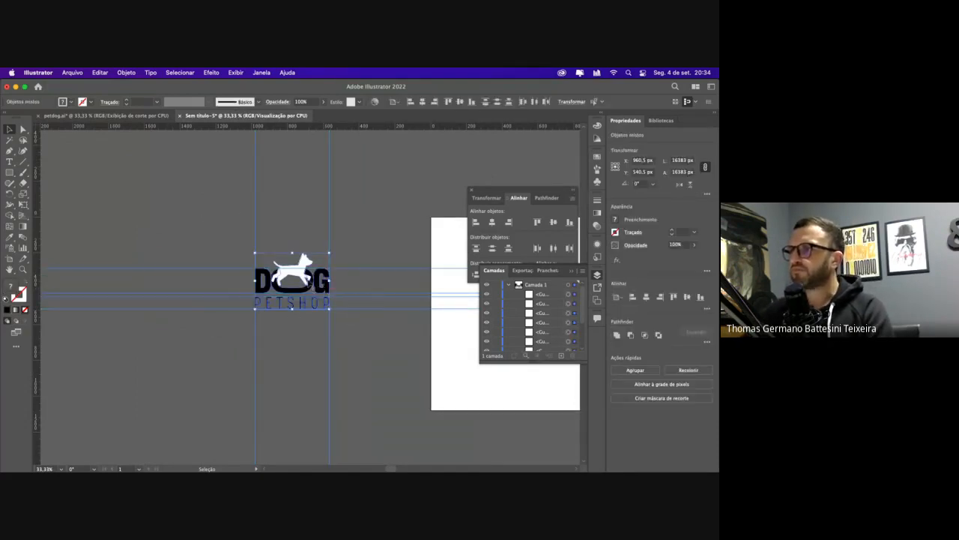
click(212, 247)
drag(345, 323, 247, 247)
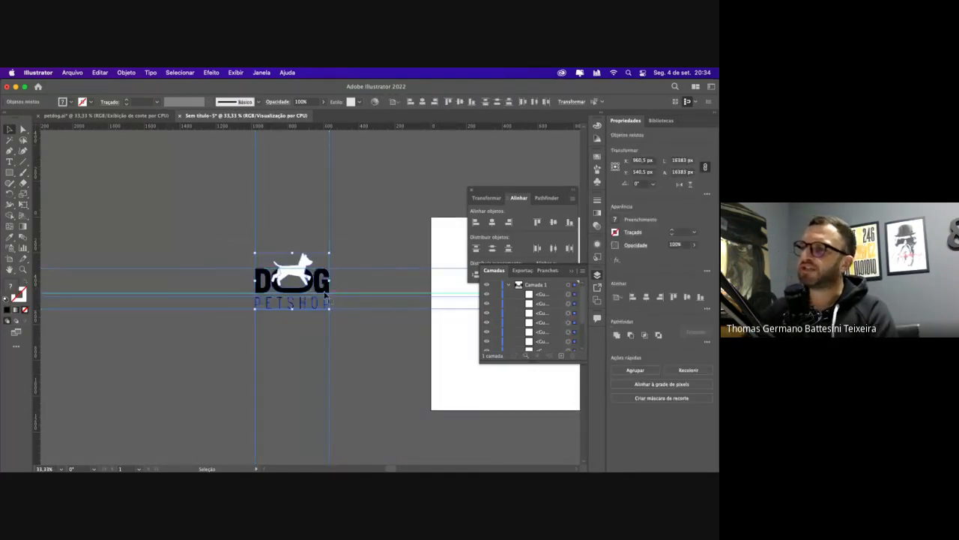
scroll(281, 280, right, 5)
drag(148, 281, 337, 253)
click(409, 225)
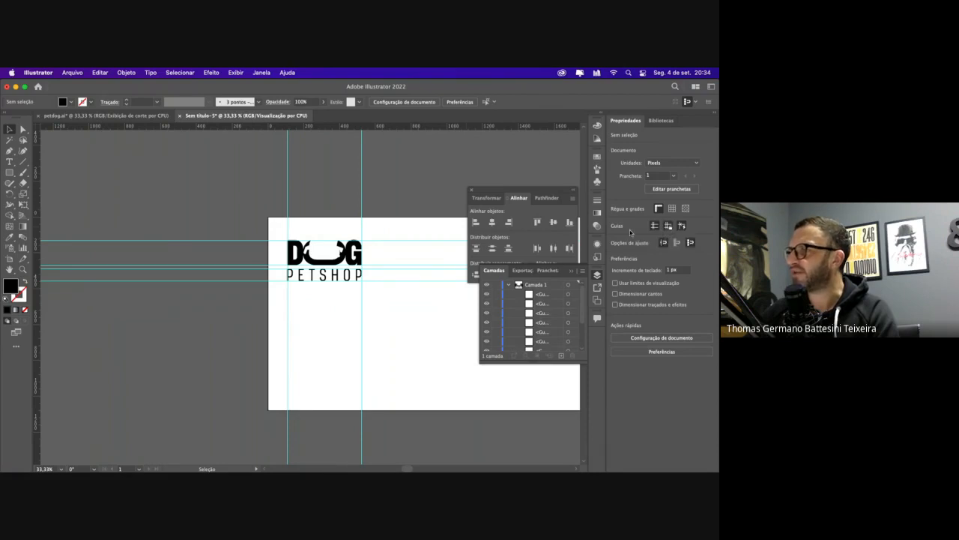
Try moving the logo off the artboard without its guides, undo the move, and clear the selection
drag(397, 228, 154, 325)
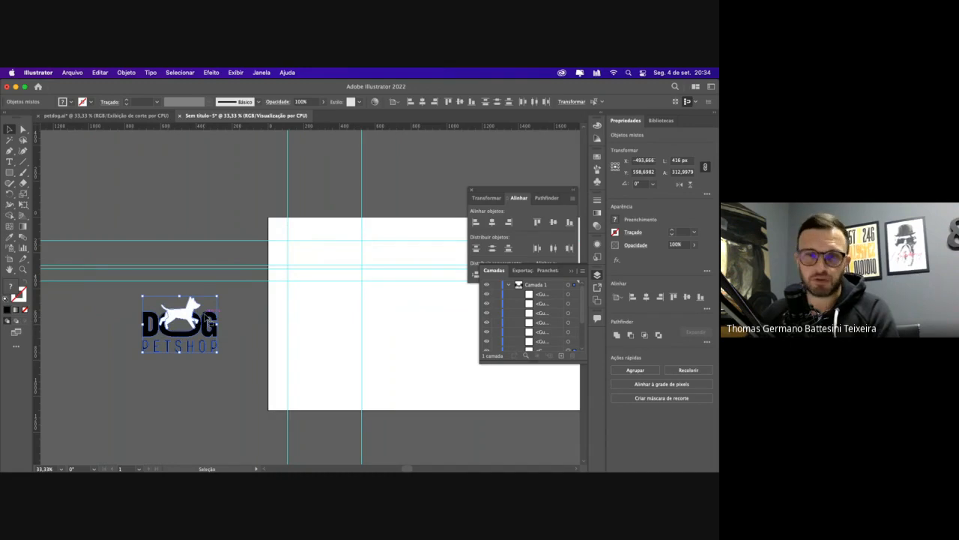
key(super+z)
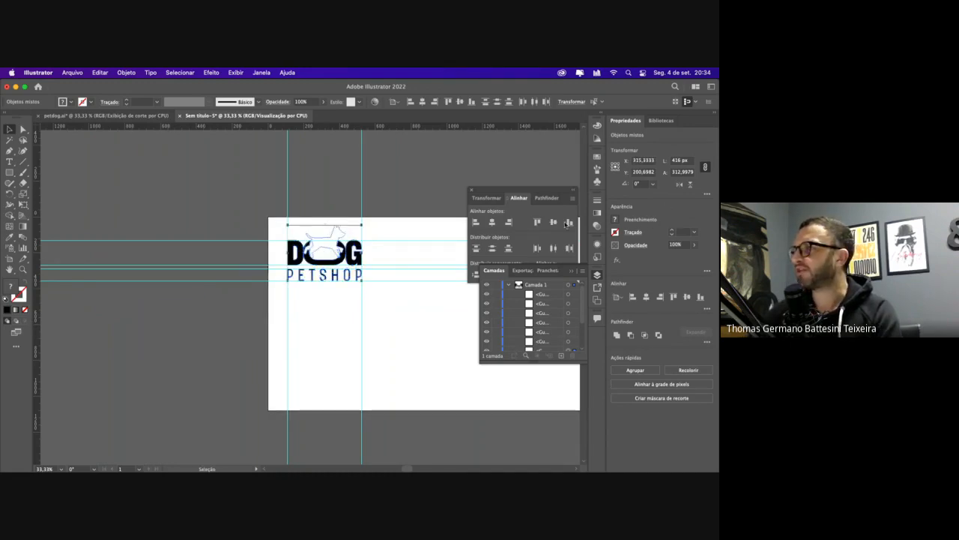
click(438, 241)
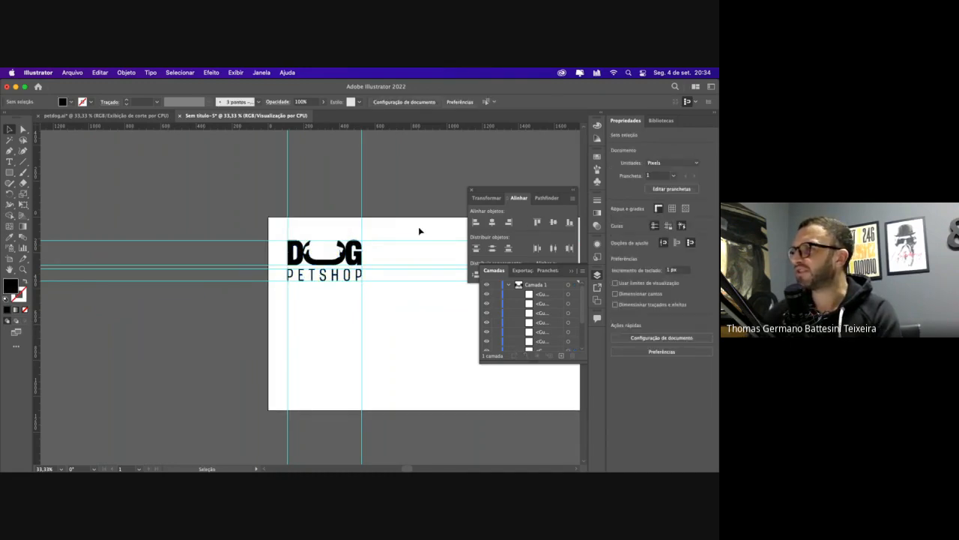
Delete all the horizontal and vertical guides around the logo, keeping the artwork
click(417, 241)
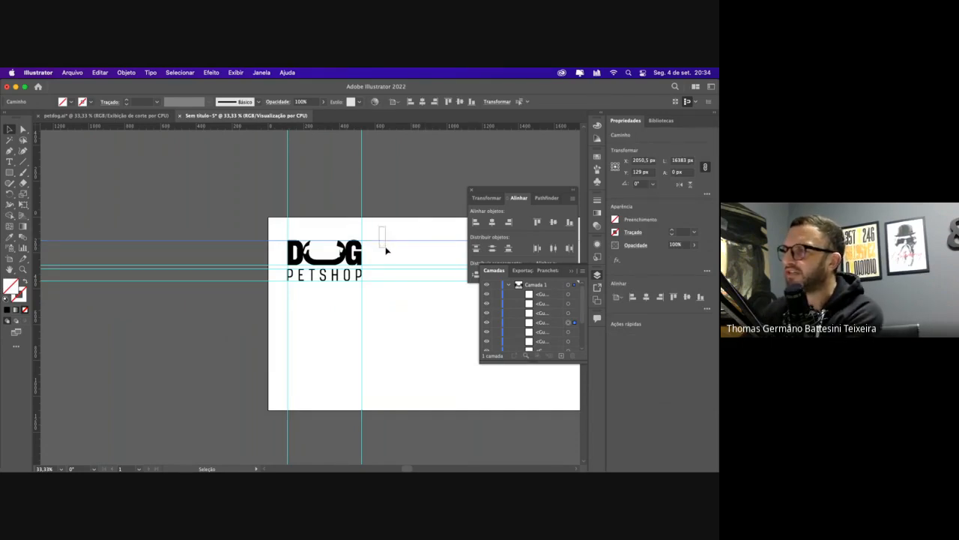
key(Delete)
drag(385, 255, 387, 281)
key(Delete)
key(Delete)
drag(360, 227, 395, 188)
key(Delete)
key(super+z)
key(Delete)
Fill the white dog figure with the orange swatch
click(335, 230)
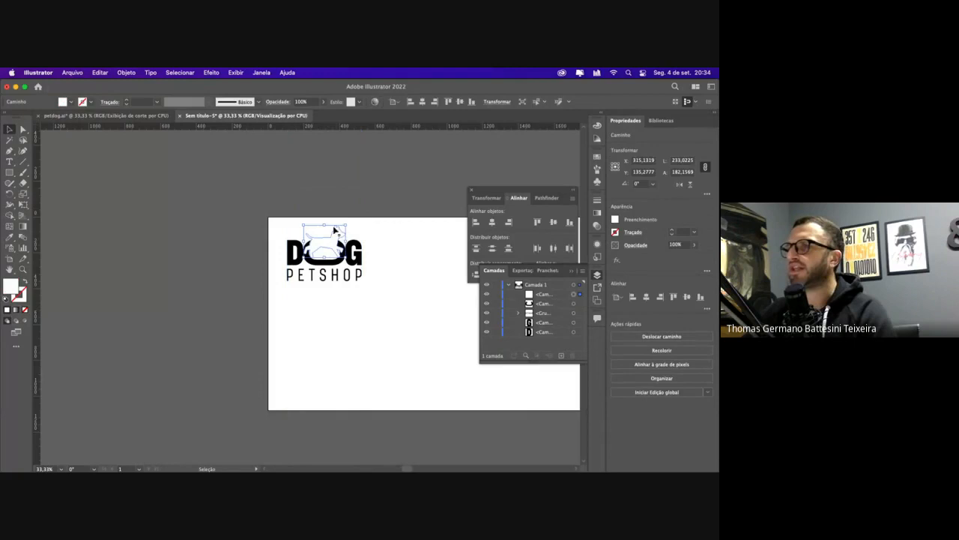
click(71, 102)
click(87, 118)
click(204, 164)
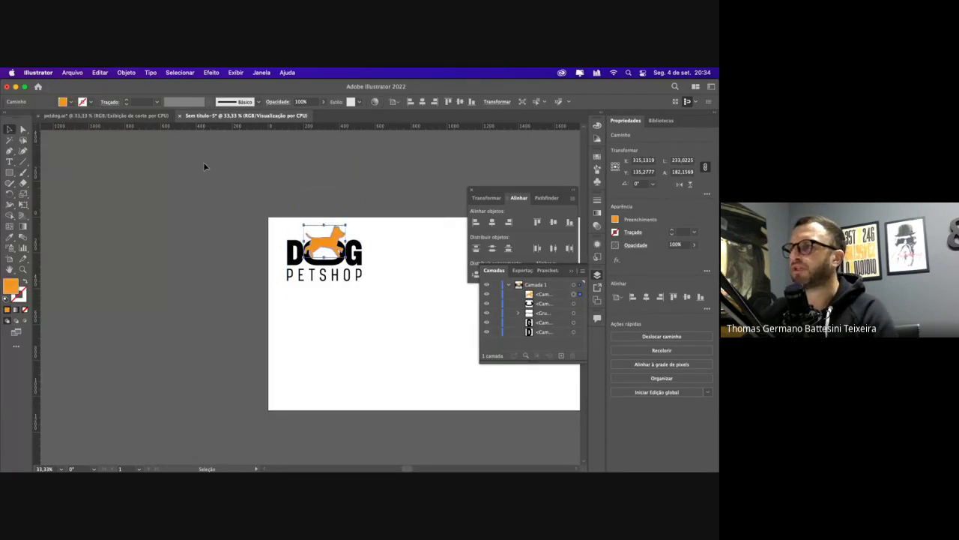
Move the whole logo toward the middle of the artboard's left half and scale it down to about 353 px wide
drag(204, 166, 362, 312)
drag(354, 261, 374, 302)
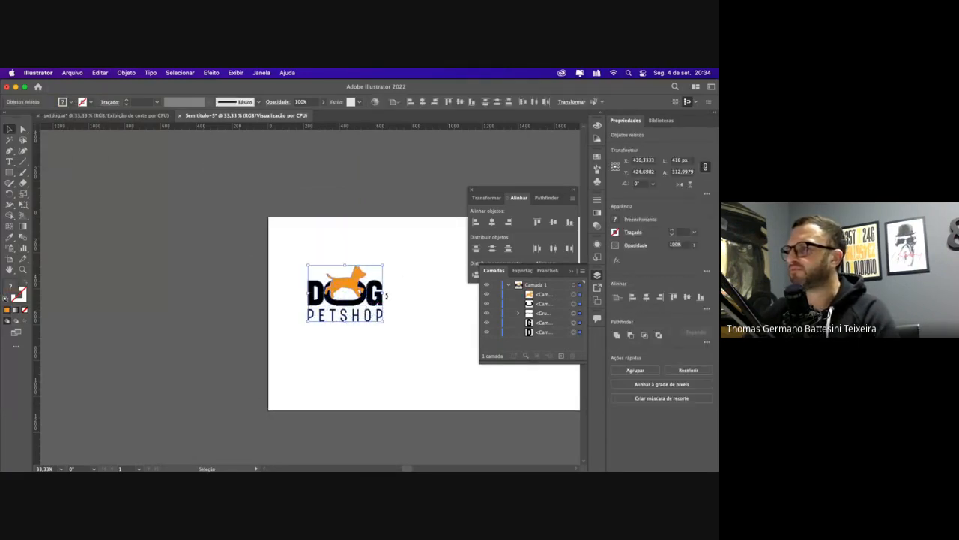
scroll(386, 297, right, 5)
drag(231, 264, 223, 274)
Draw an orange rectangle of about 881 × 1080 px covering the right side of the artboard
click(9, 172)
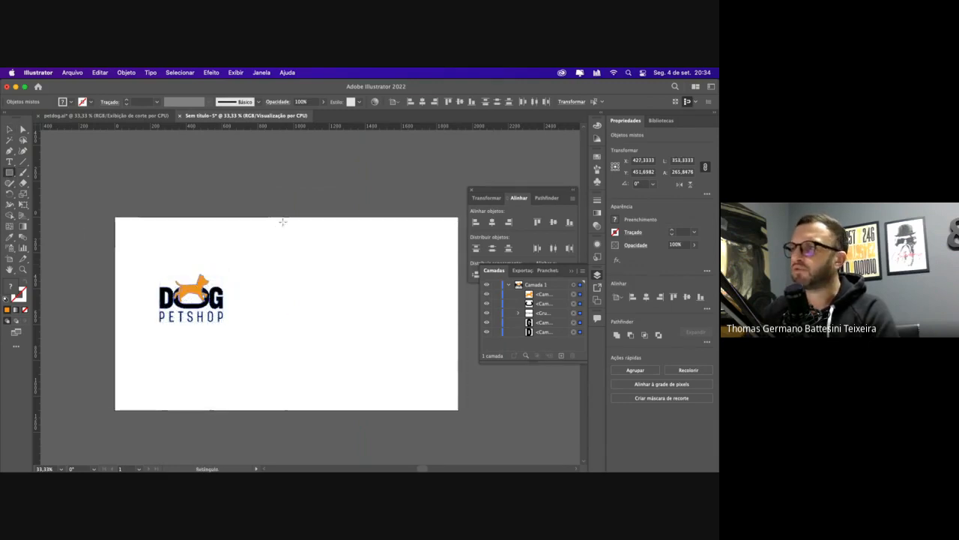
drag(283, 218, 458, 410)
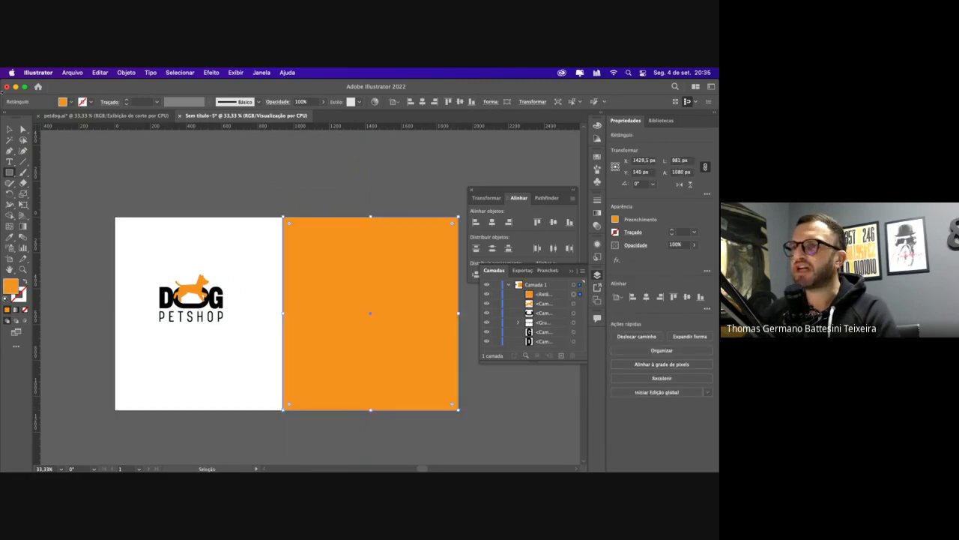
Duplicate the whole logo onto the middle of the orange rectangle and send the rectangle behind the copy
key(v)
drag(138, 262, 242, 336)
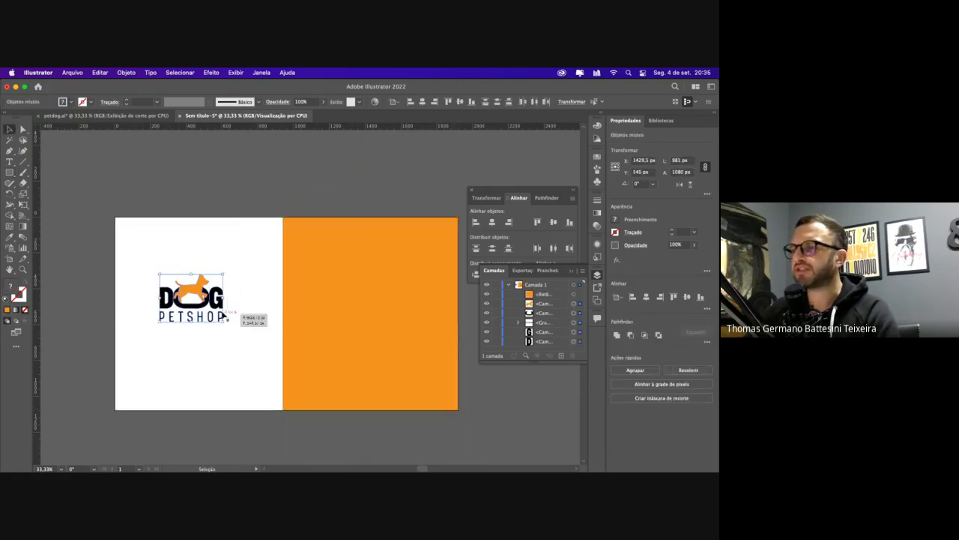
drag(213, 295, 358, 300)
click(344, 271)
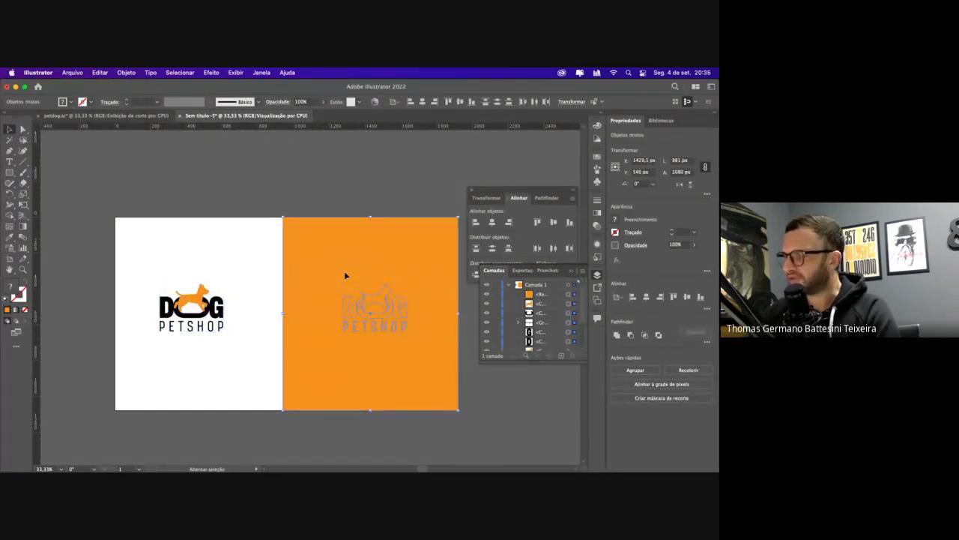
click(353, 229)
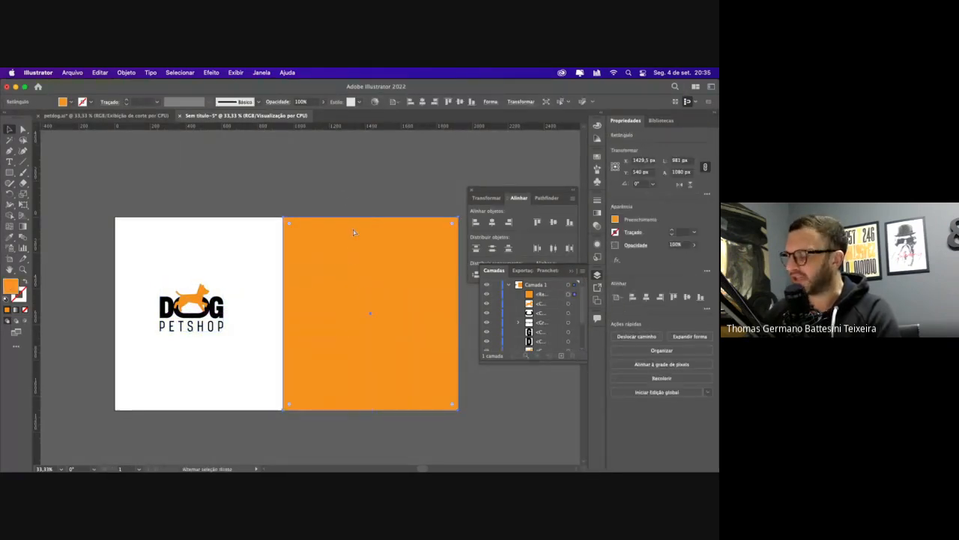
key(super+shift+bracketleft)
Fill the dog figure of the logo copy on the orange background with white
click(369, 293)
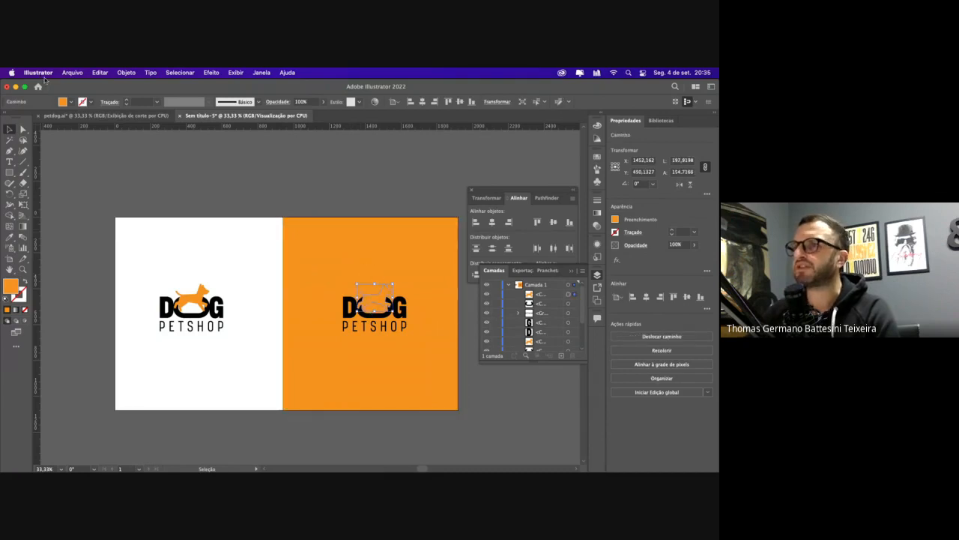
click(71, 102)
click(22, 119)
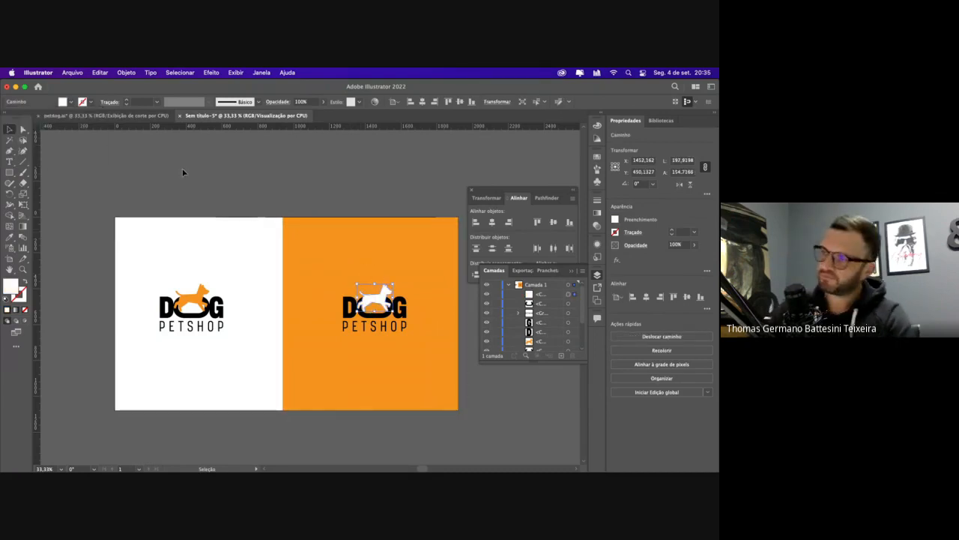
click(185, 172)
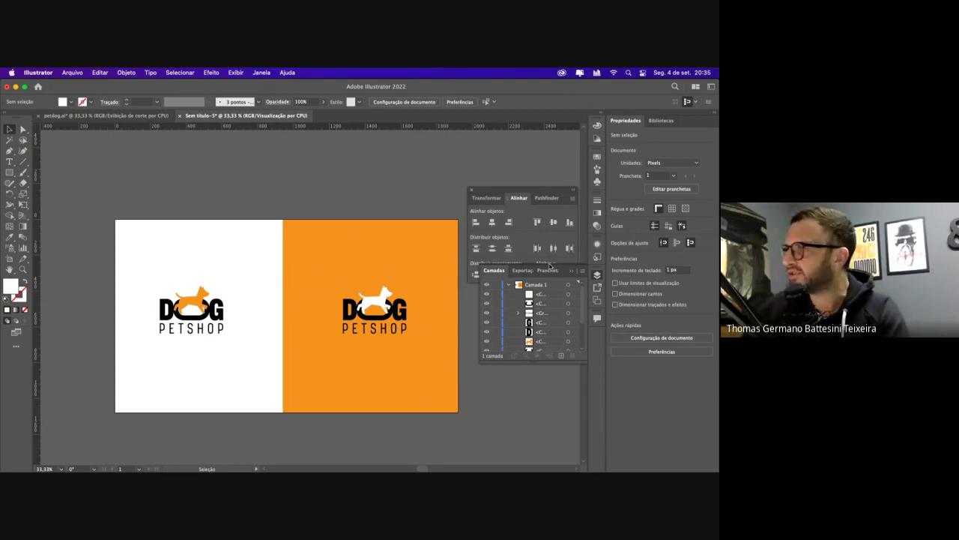
Collapse the layers panel and close the floating alignment panel so the artboard is unobstructed
click(571, 272)
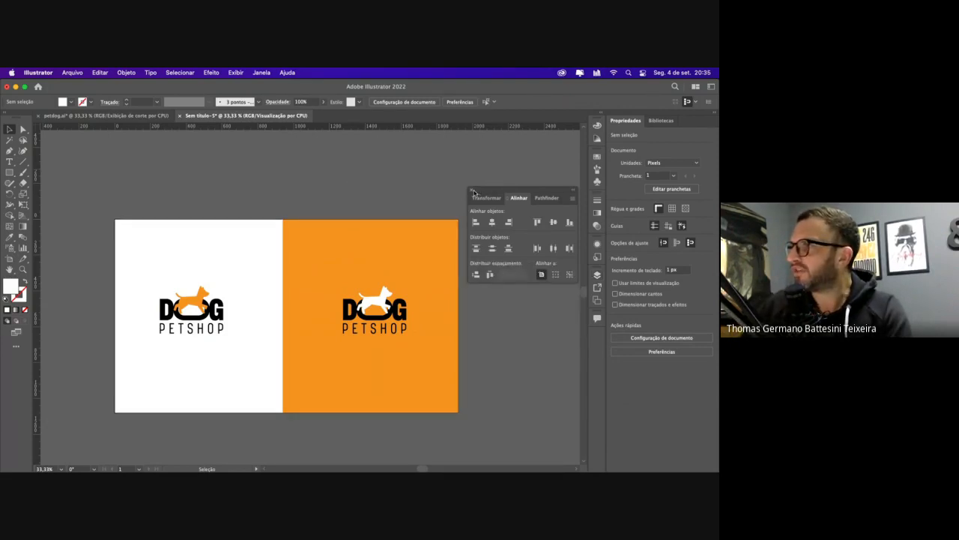
click(473, 193)
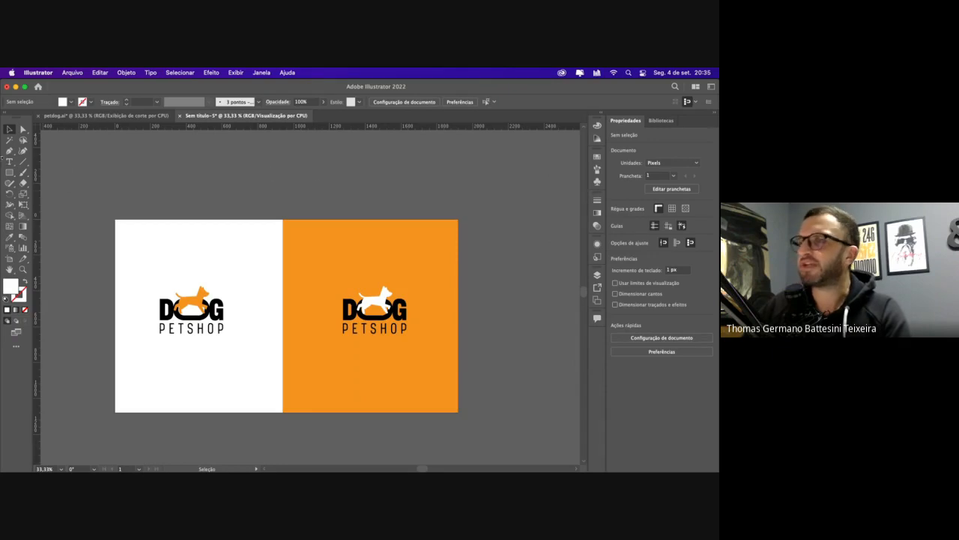
key(super+equal)
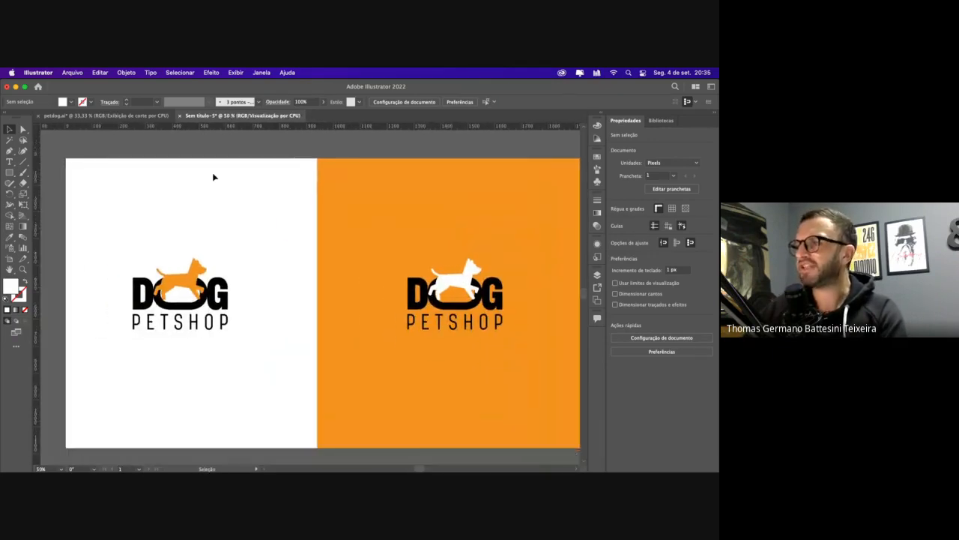
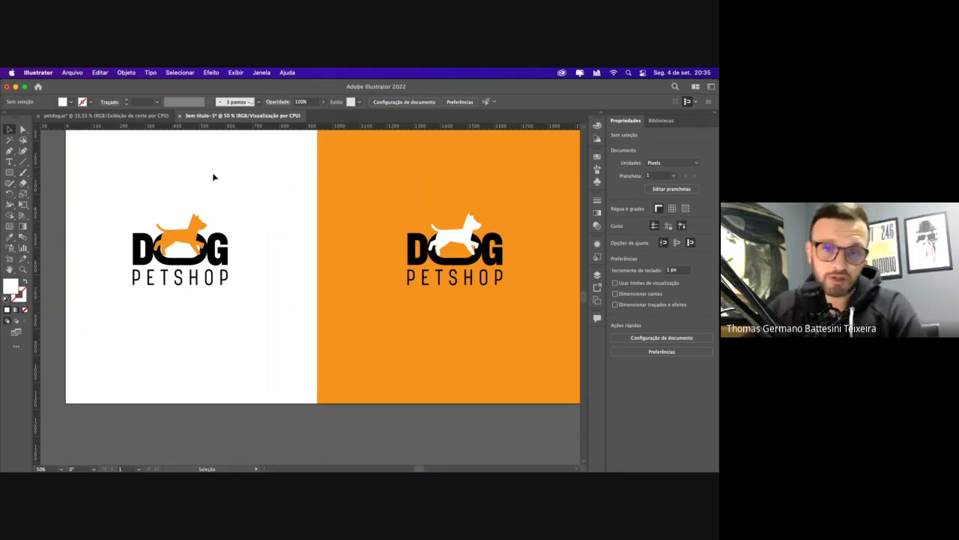
key(super+minus)
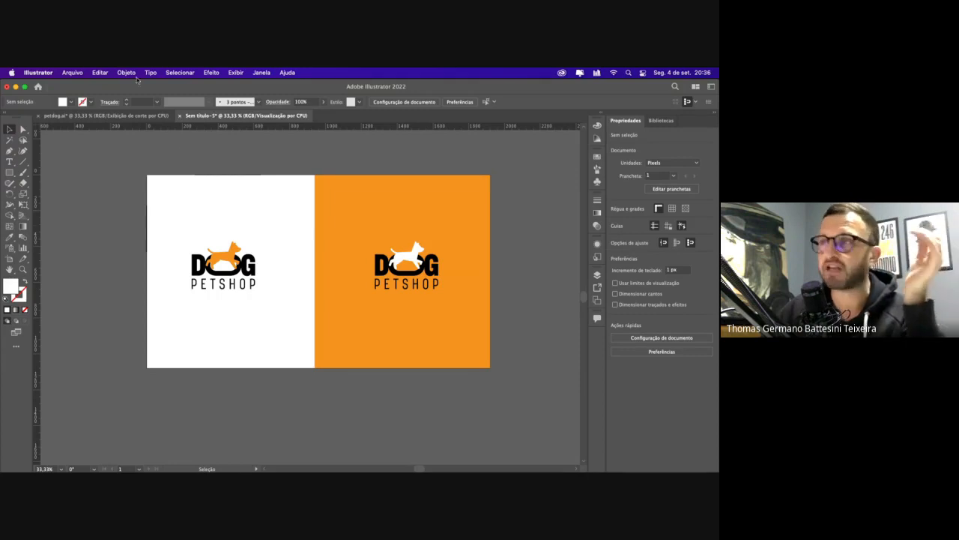
Save the document to the Mesa folder as the Adobe PDF "Sem título-5.pdf" using the [Padrão do Illustrator] preset
click(73, 73)
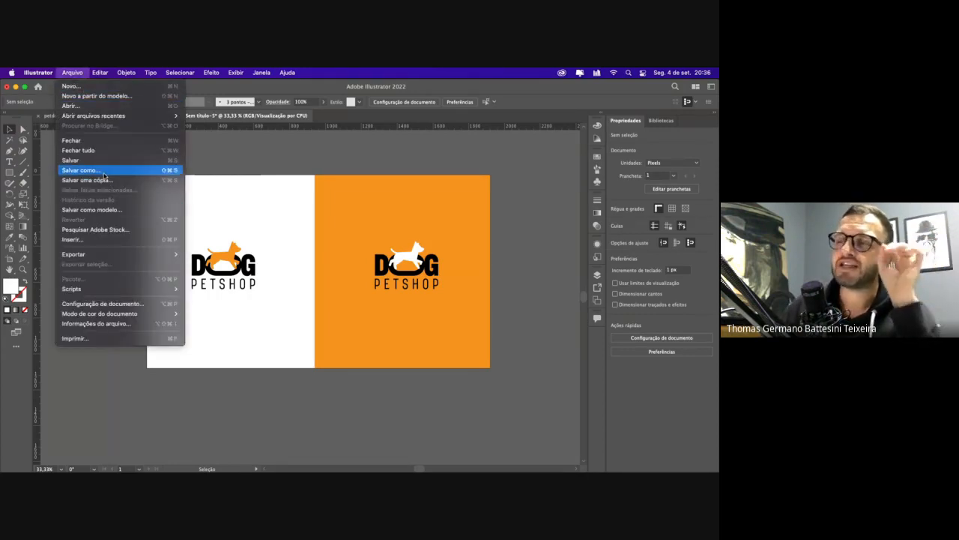
mouse_move(114, 253)
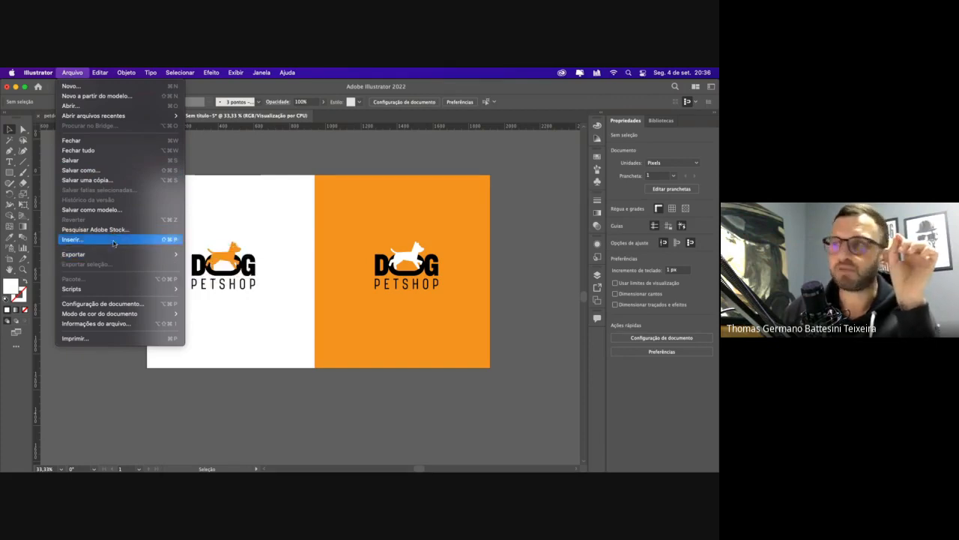
click(114, 176)
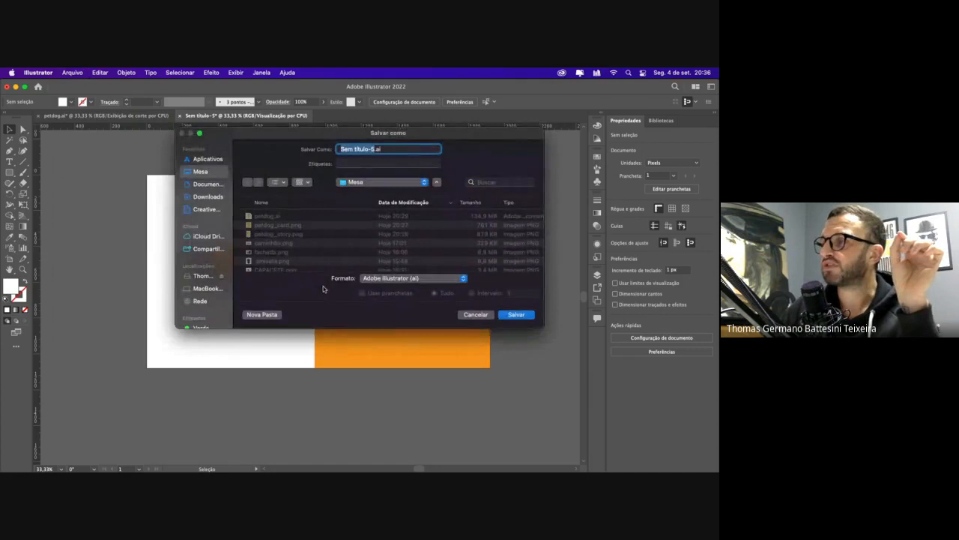
click(375, 278)
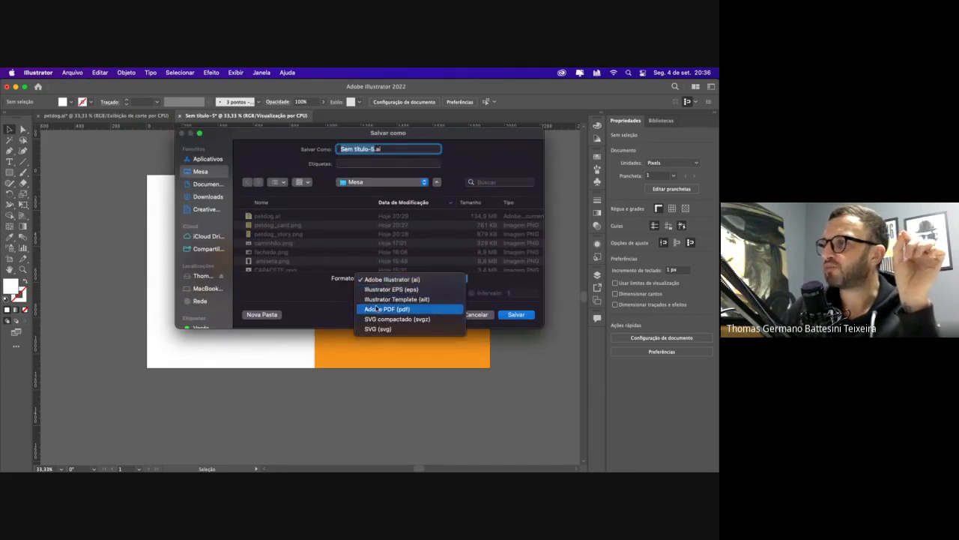
click(375, 310)
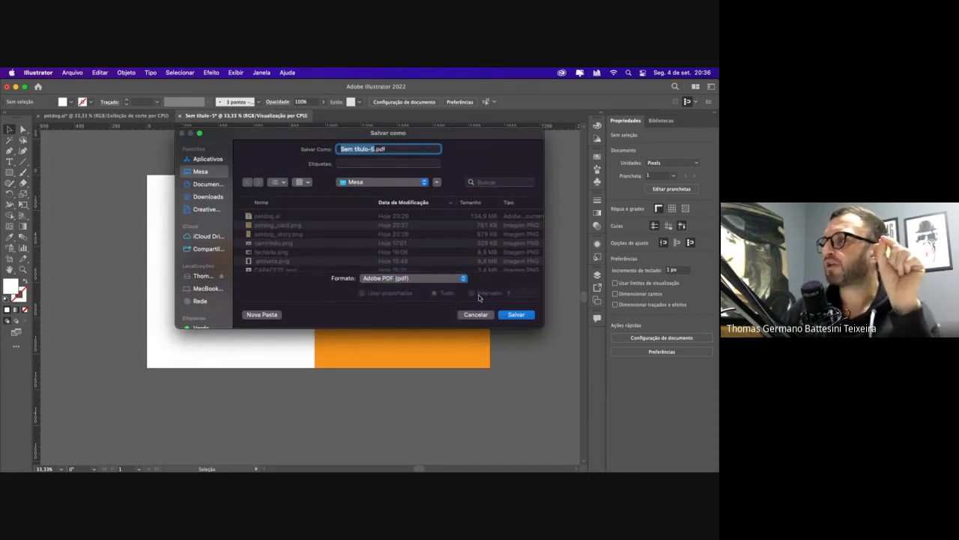
click(518, 316)
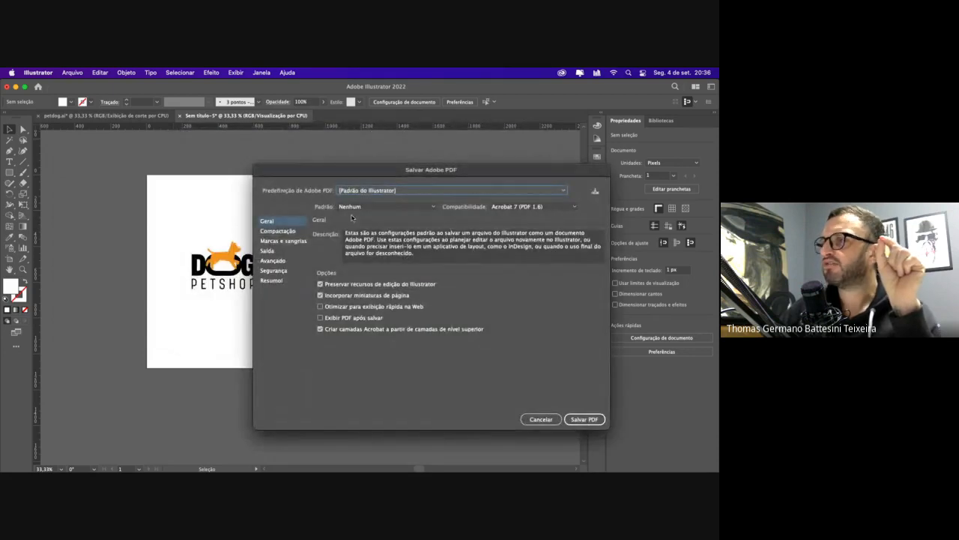
click(384, 190)
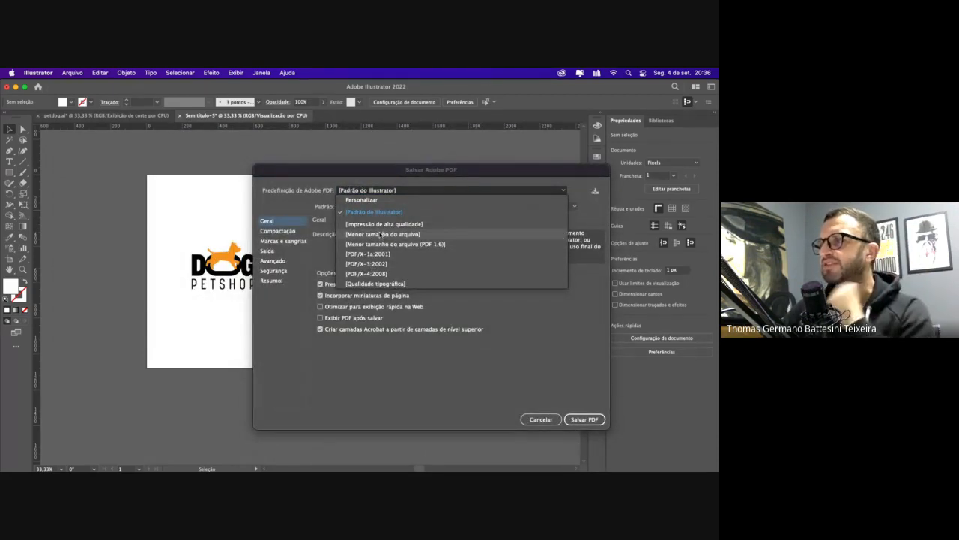
click(381, 213)
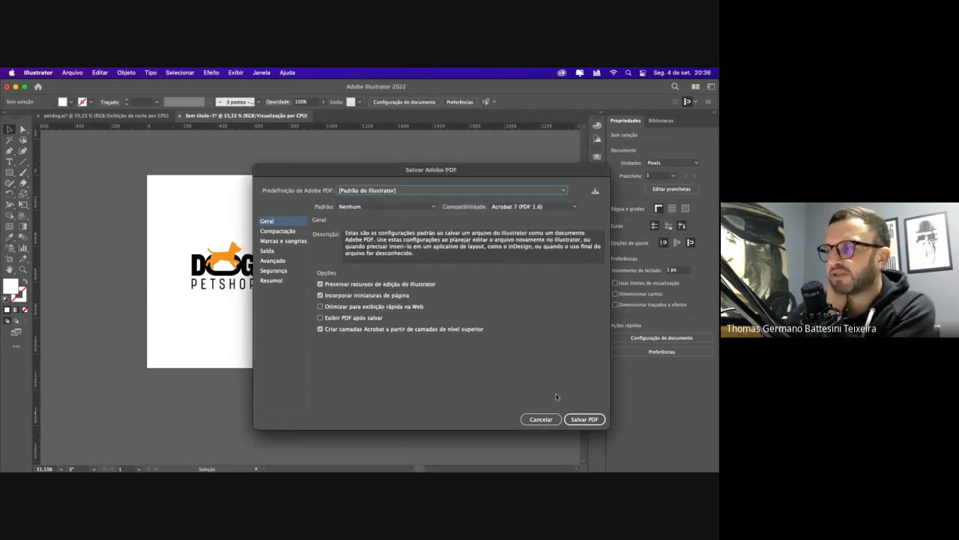
click(579, 419)
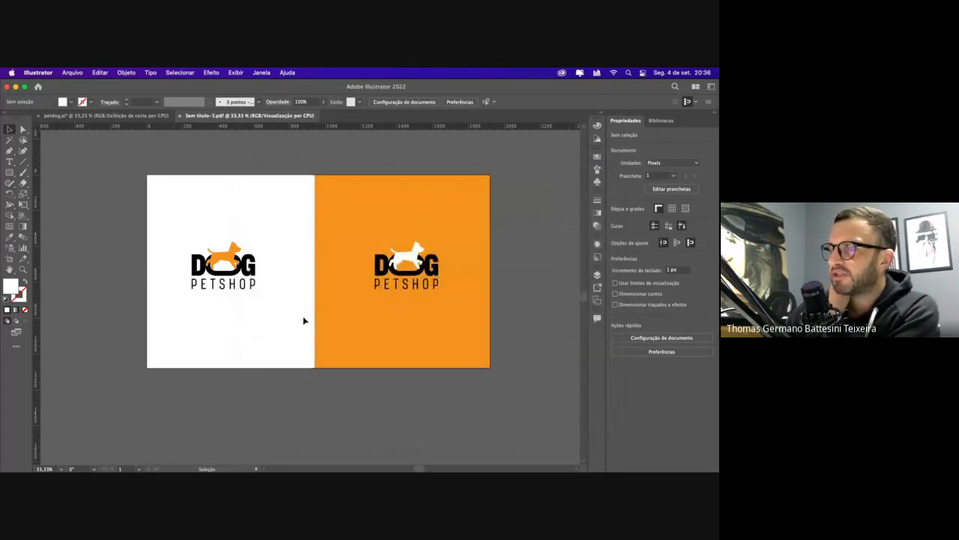
Switch to WhatsApp in Chrome and send "Sem título-5.pdf" as a document to the EDITORAÇÃO 2023/2 group
mouse_move(160, 454)
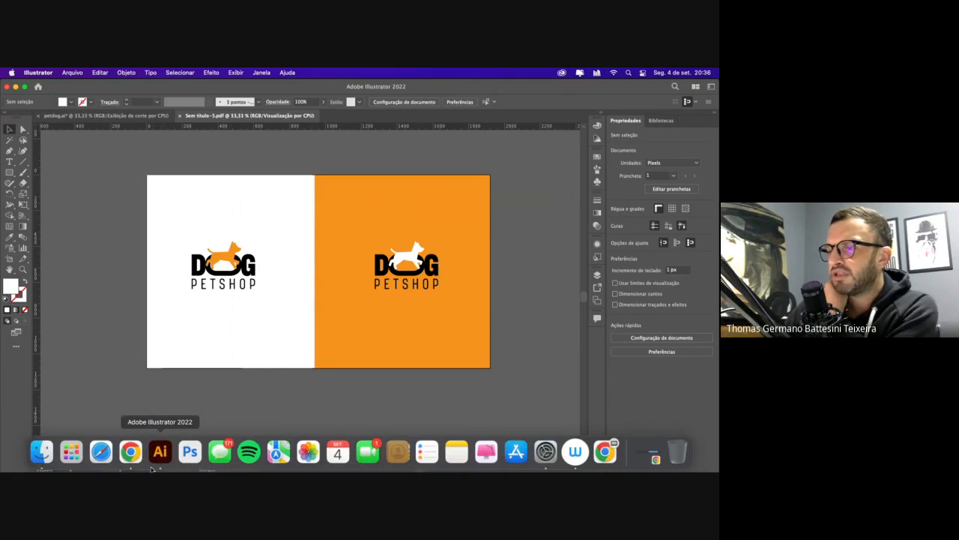
click(130, 451)
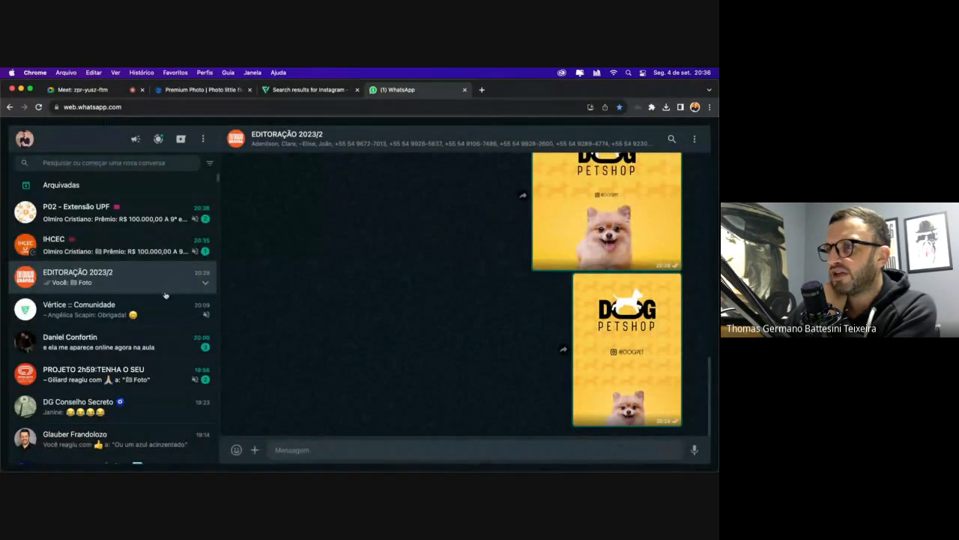
click(255, 449)
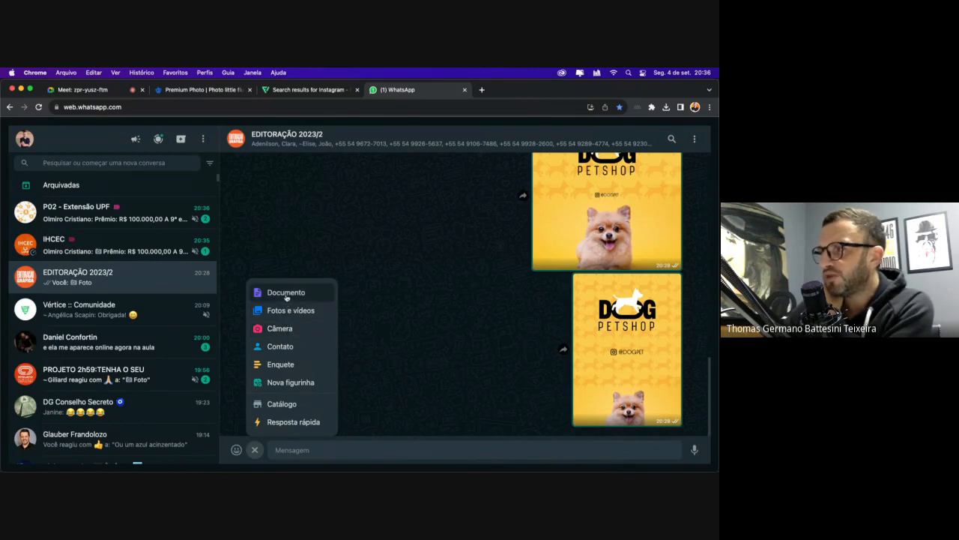
click(287, 294)
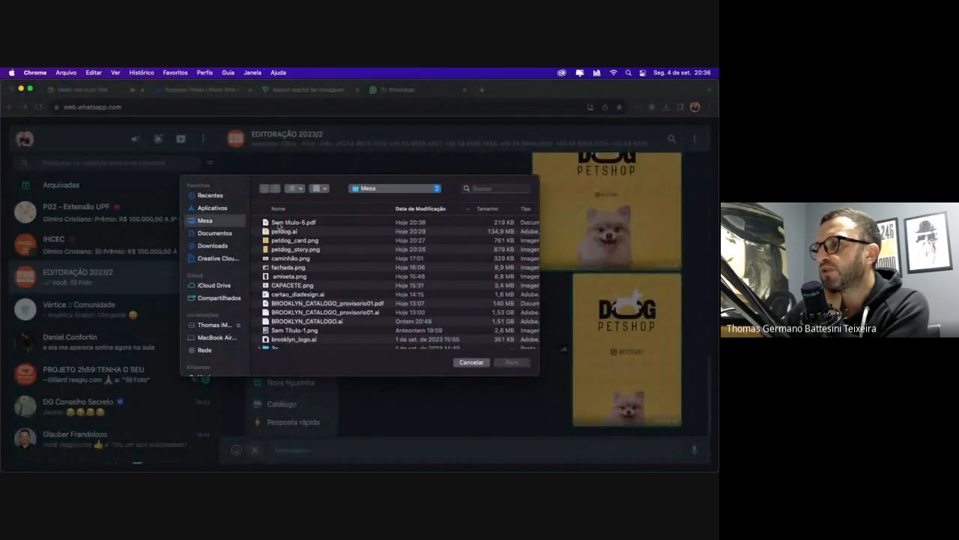
click(281, 223)
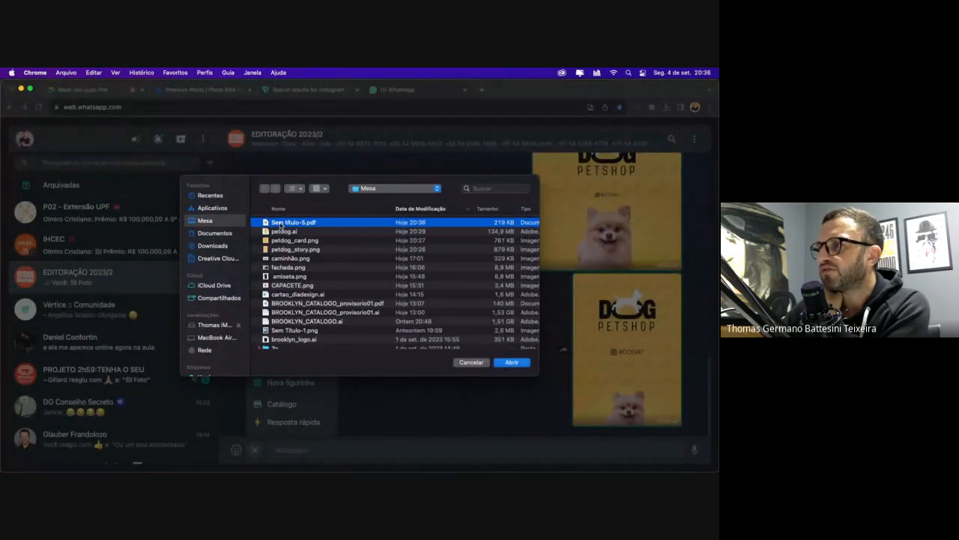
double_click(280, 223)
key(Escape)
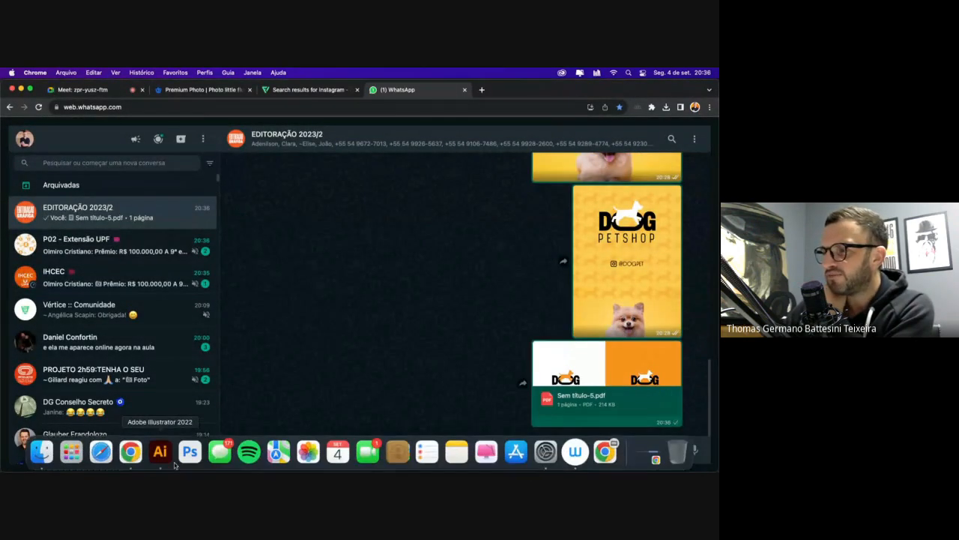
Switch back to Illustrator and view the PNG export settings without exporting the document
click(167, 460)
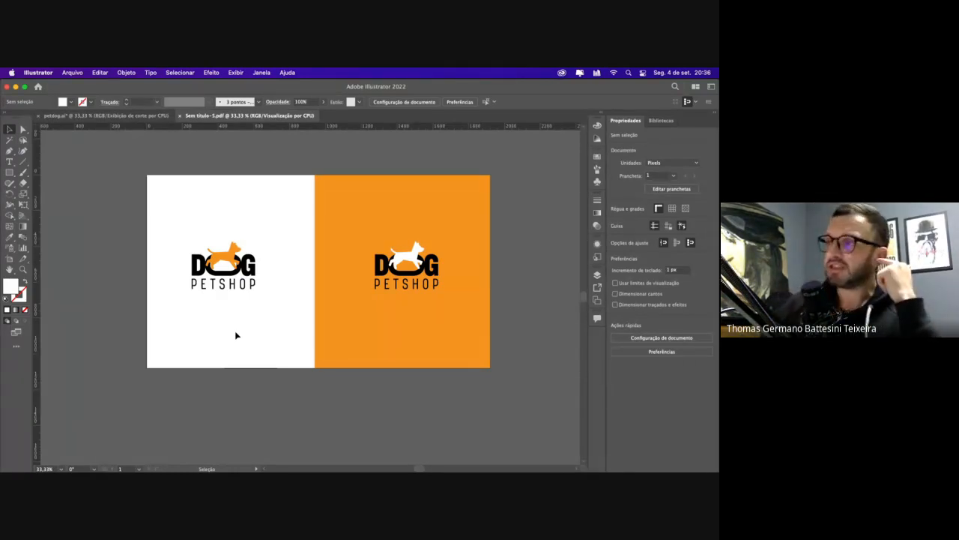
click(70, 74)
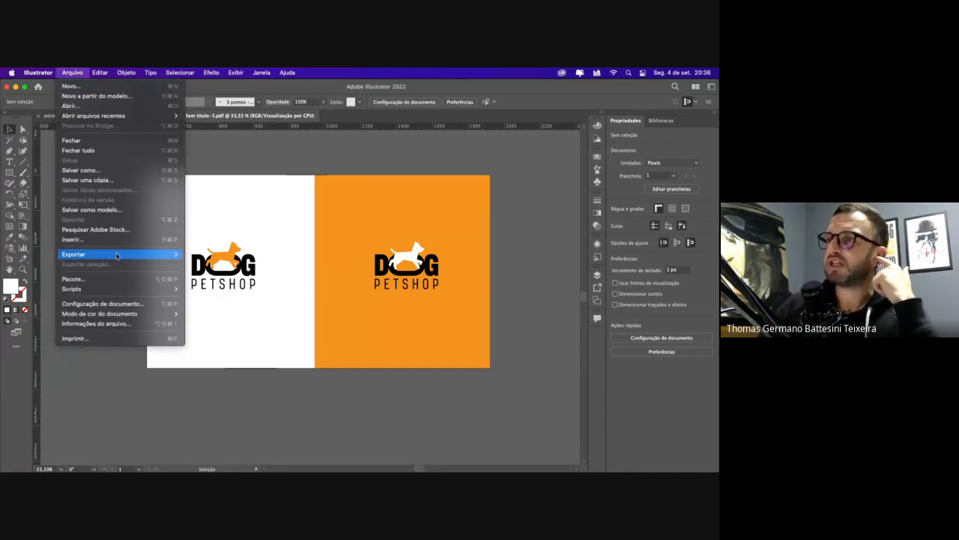
mouse_move(119, 255)
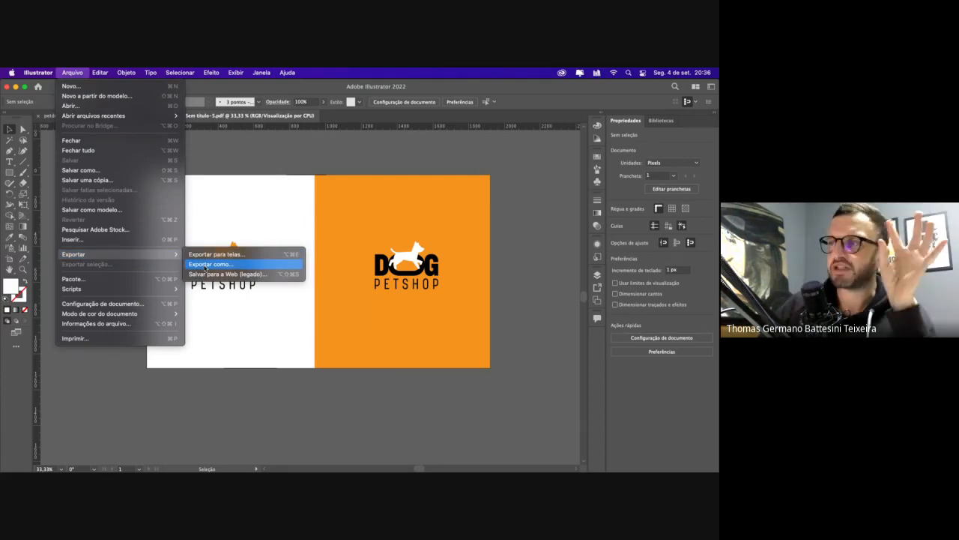
click(205, 268)
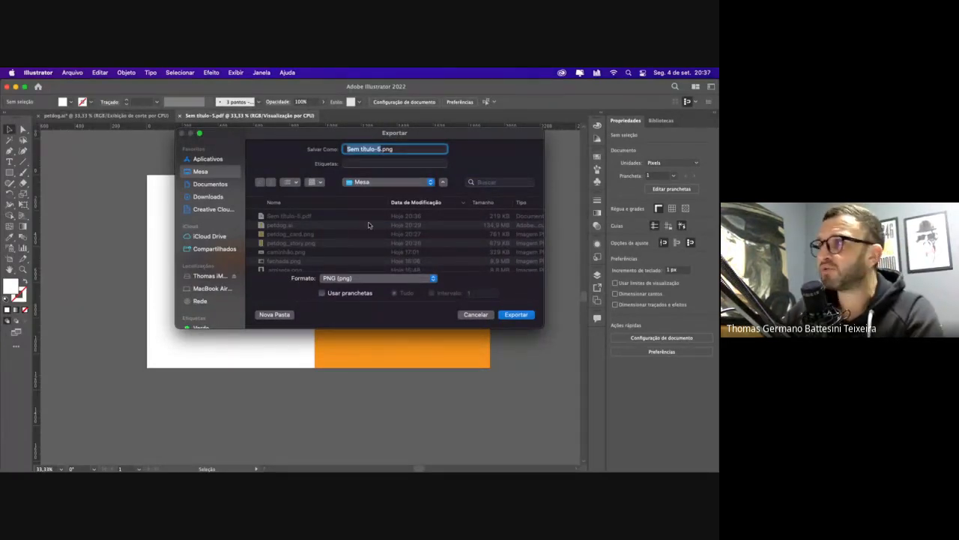
key(Escape)
click(8, 259)
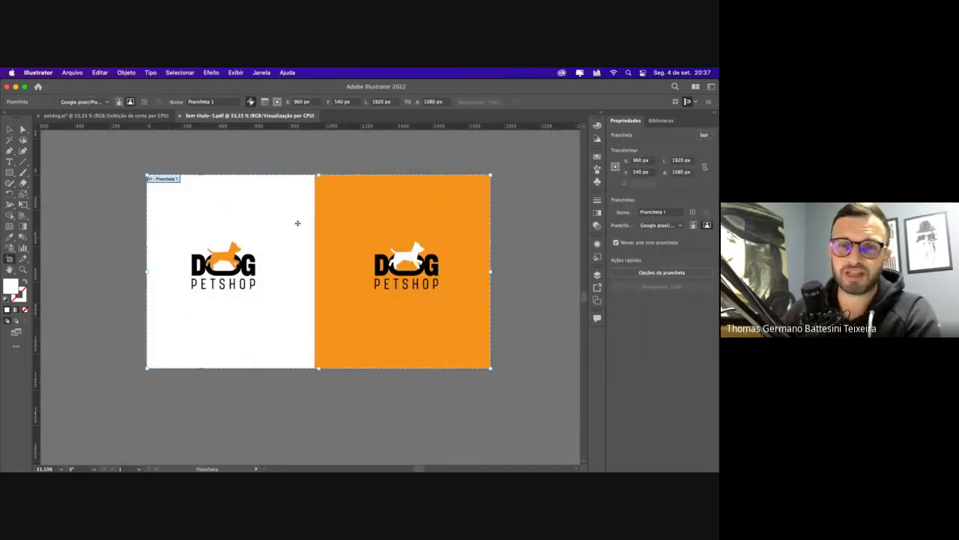
key(v)
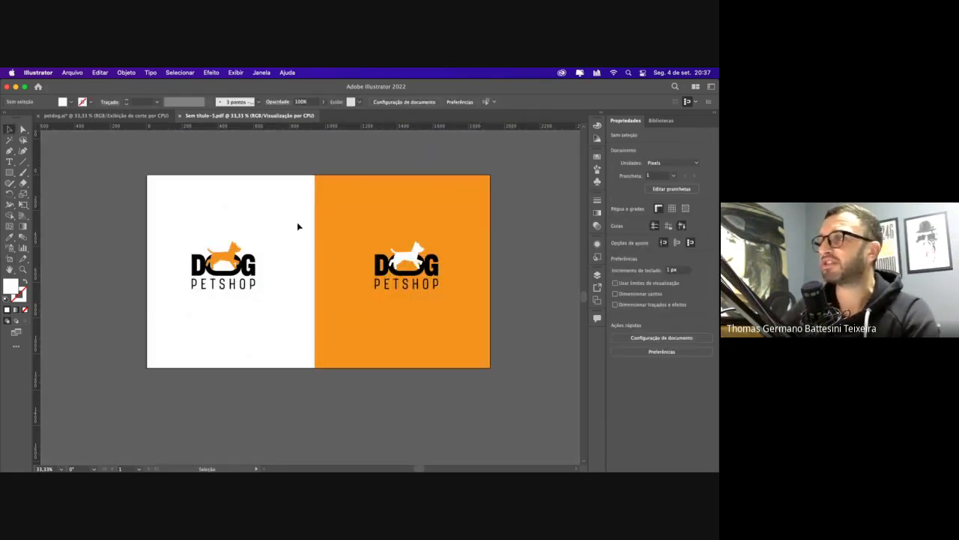
scroll(297, 223, right, 1)
scroll(297, 223, down, 1)
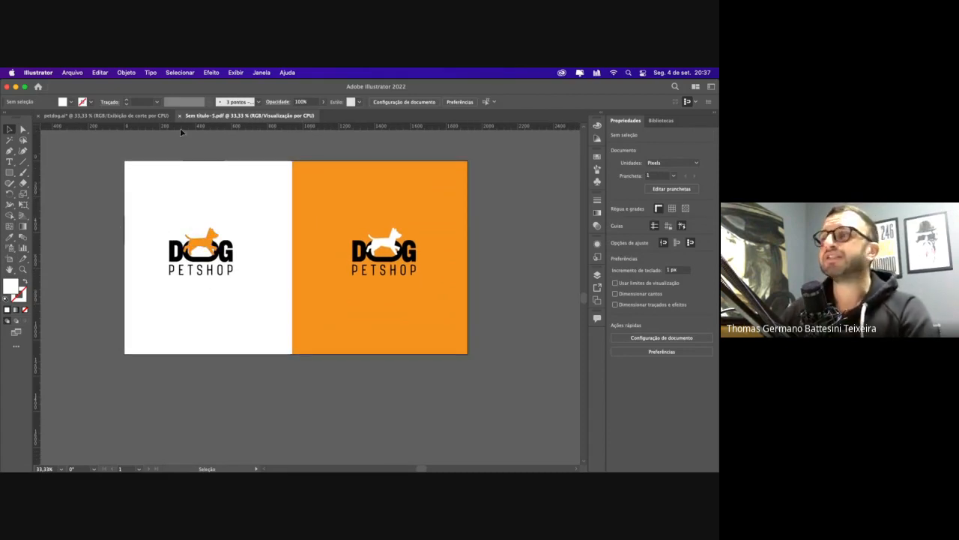
drag(129, 231, 253, 287)
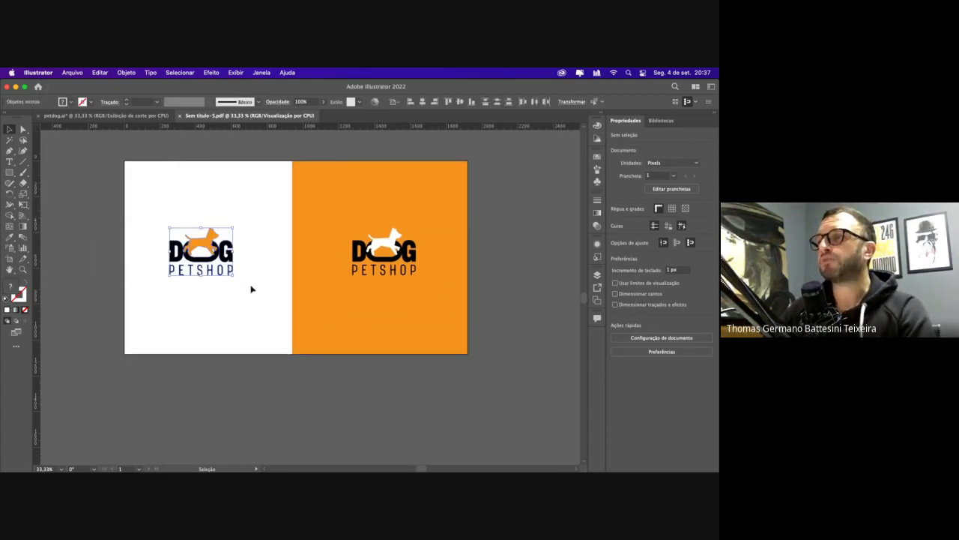
click(94, 163)
Move the orange panel with its white-dog logo off the artboard, leaving only the orange-dog logo on white
drag(276, 175, 294, 304)
drag(305, 172, 480, 389)
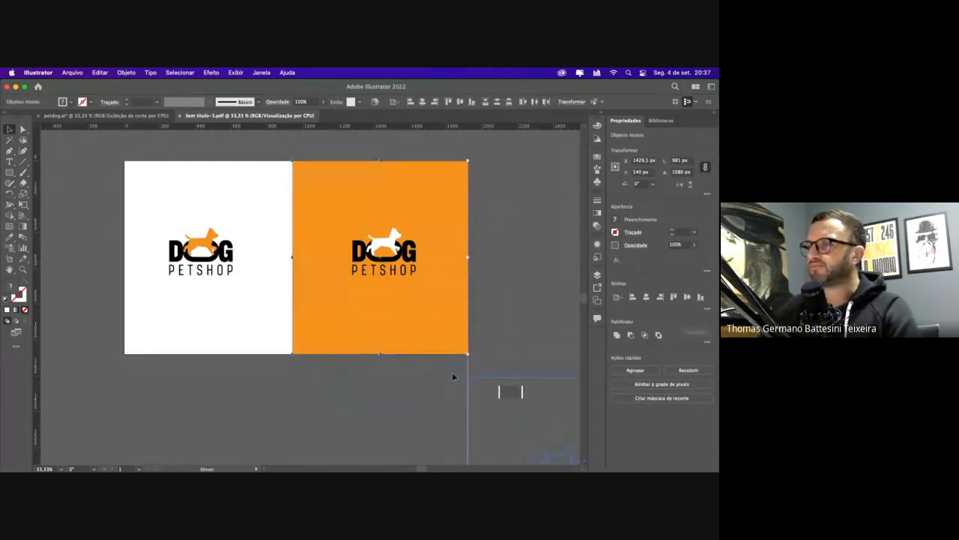
click(194, 259)
drag(153, 217, 262, 293)
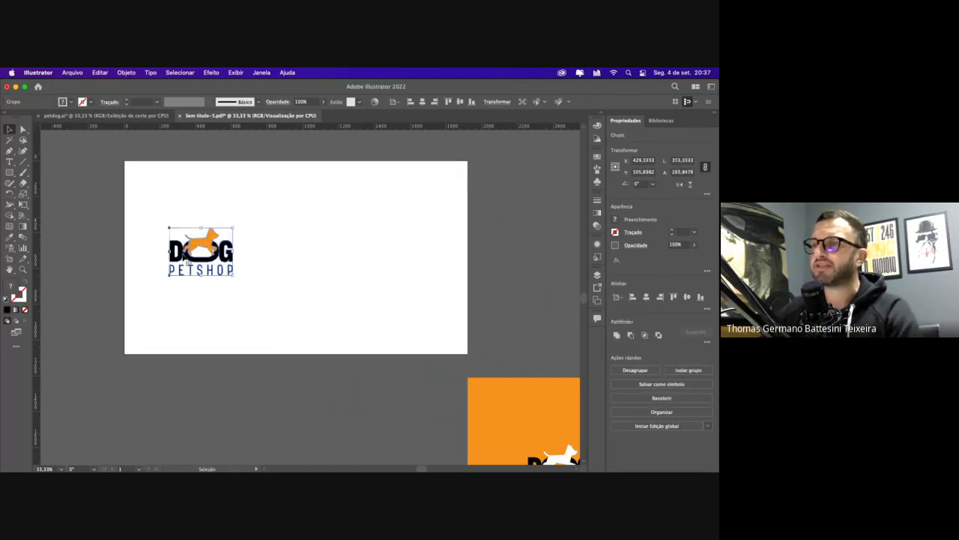
Shrink the artboard to about 607 × 473 px around the remaining Dog Petshop logo
click(10, 259)
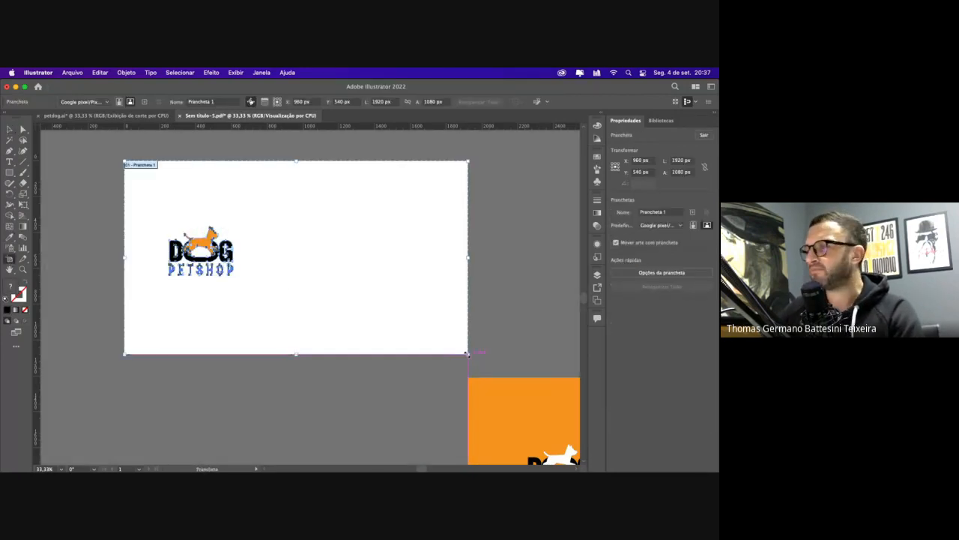
drag(466, 352, 260, 299)
drag(195, 160, 195, 217)
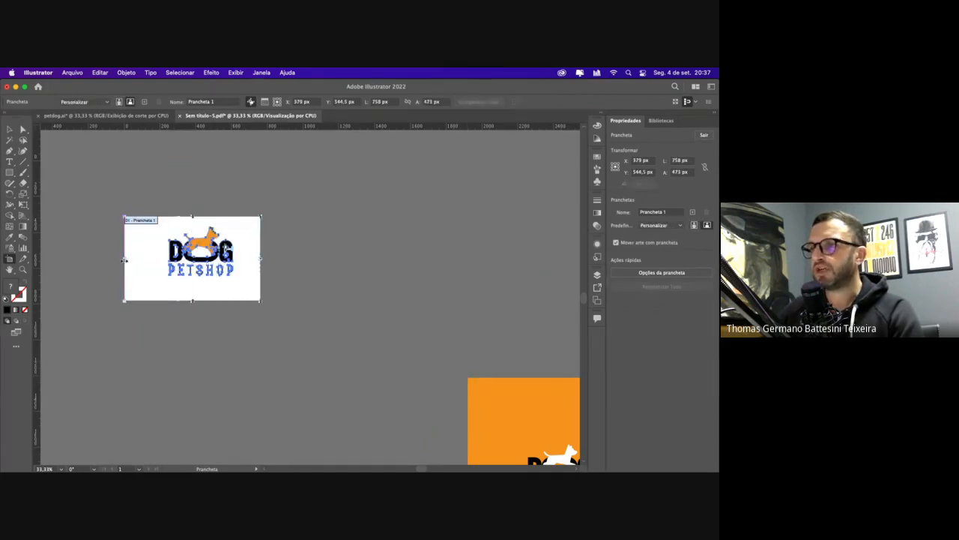
drag(125, 258, 151, 258)
click(10, 129)
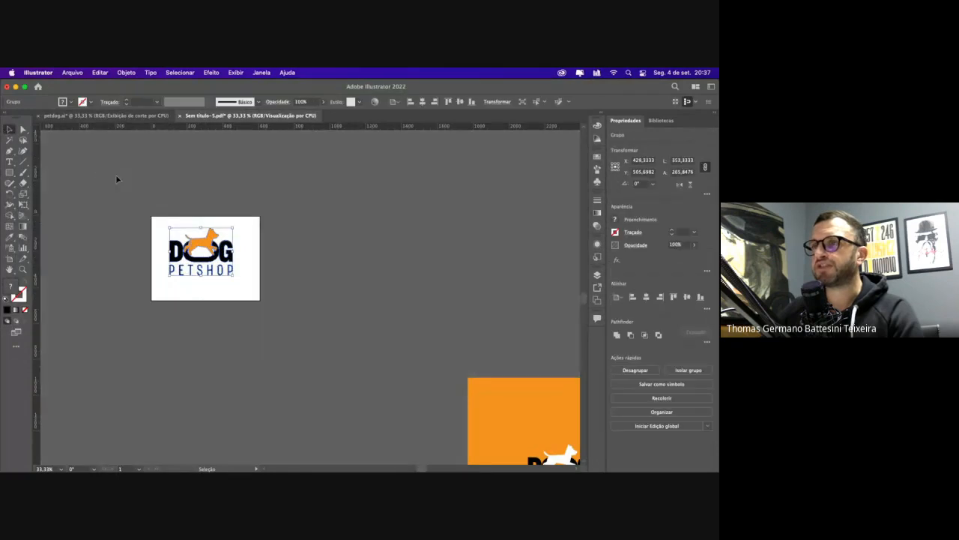
Center the Dog Petshop logo within the resized artboard by moving it slightly, and leave it deselected
drag(119, 177, 252, 283)
drag(223, 257, 228, 262)
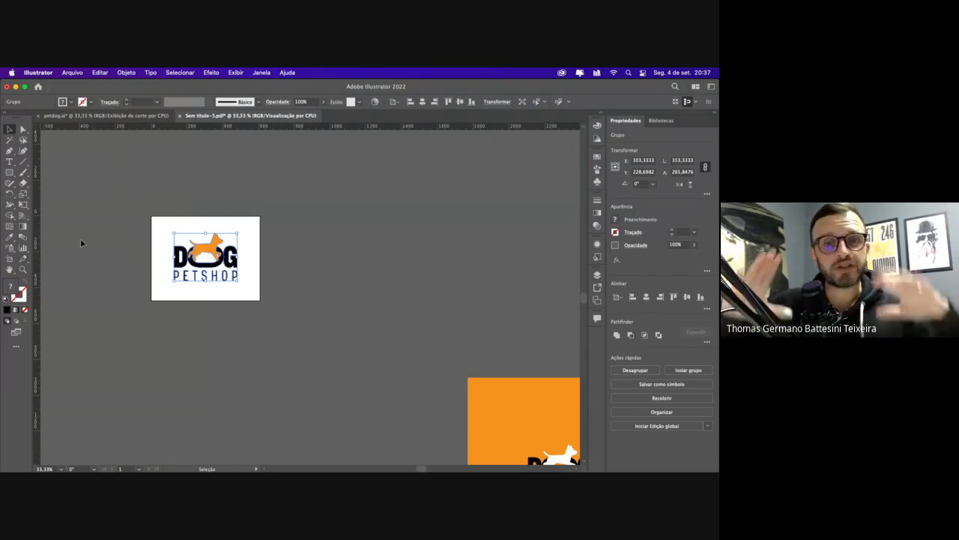
click(120, 172)
Open the legacy Save for Web export and compare the PNG-24 preview without and with transparency, keeping transparency enabled
click(74, 73)
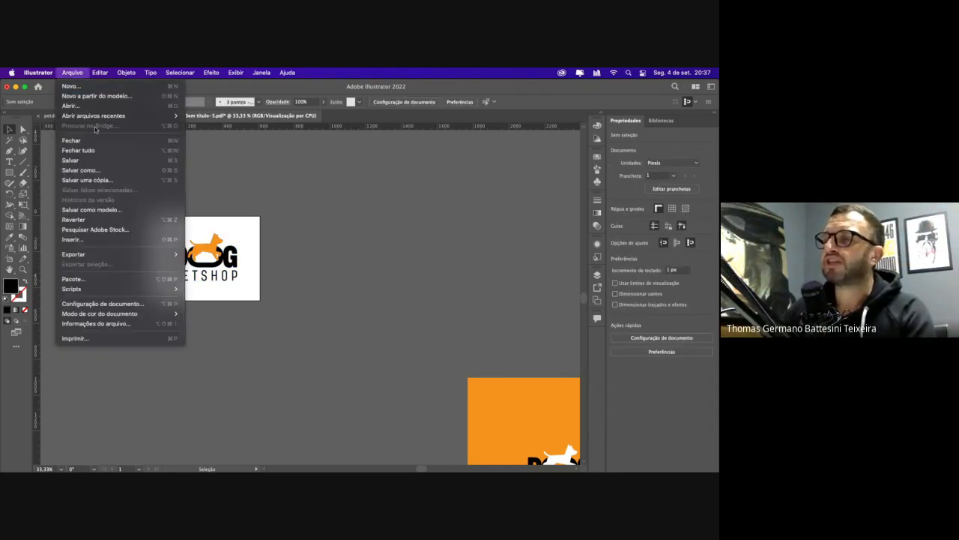
mouse_move(114, 253)
click(230, 275)
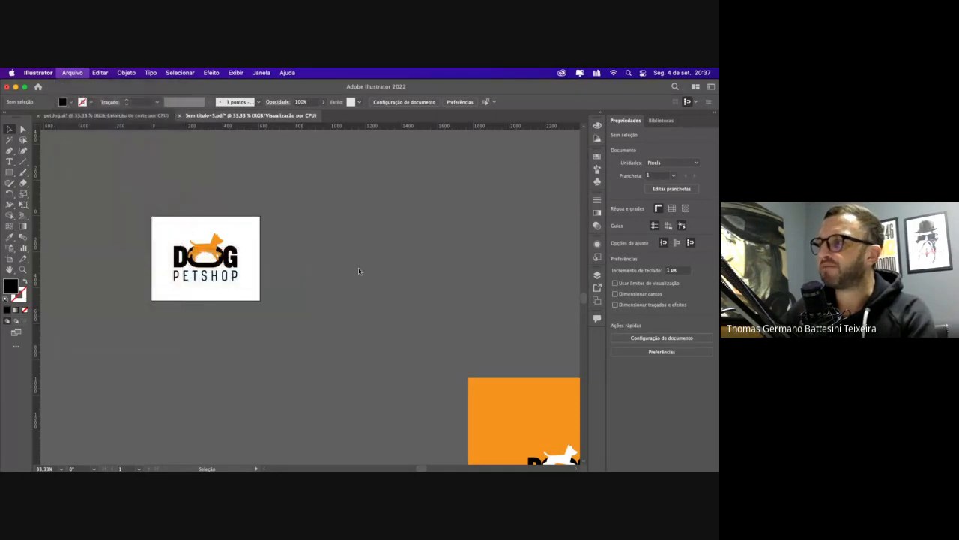
double_click(604, 214)
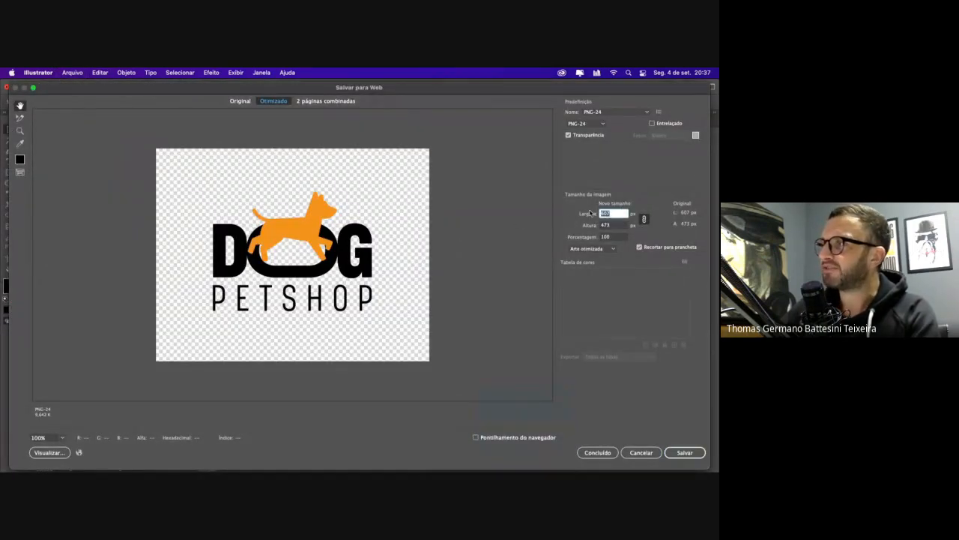
double_click(615, 227)
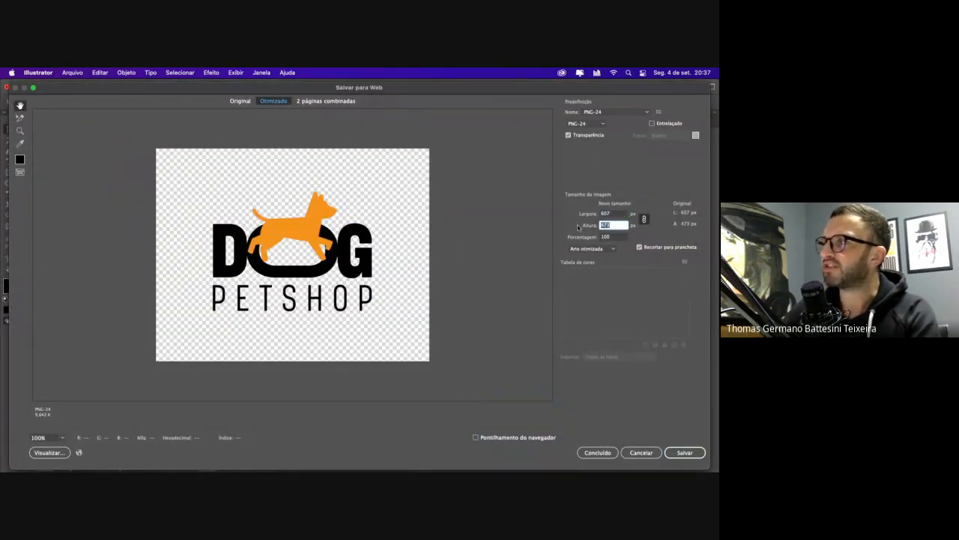
click(569, 136)
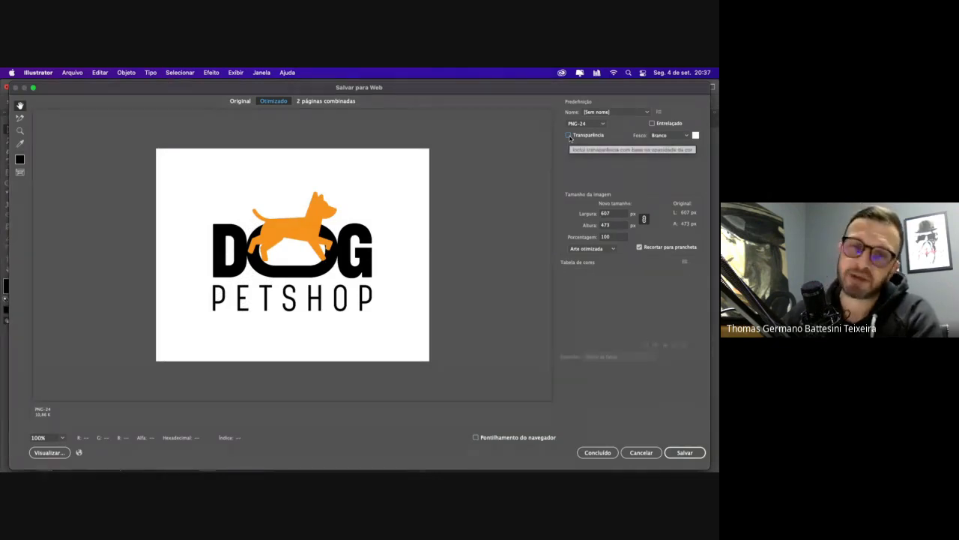
click(569, 135)
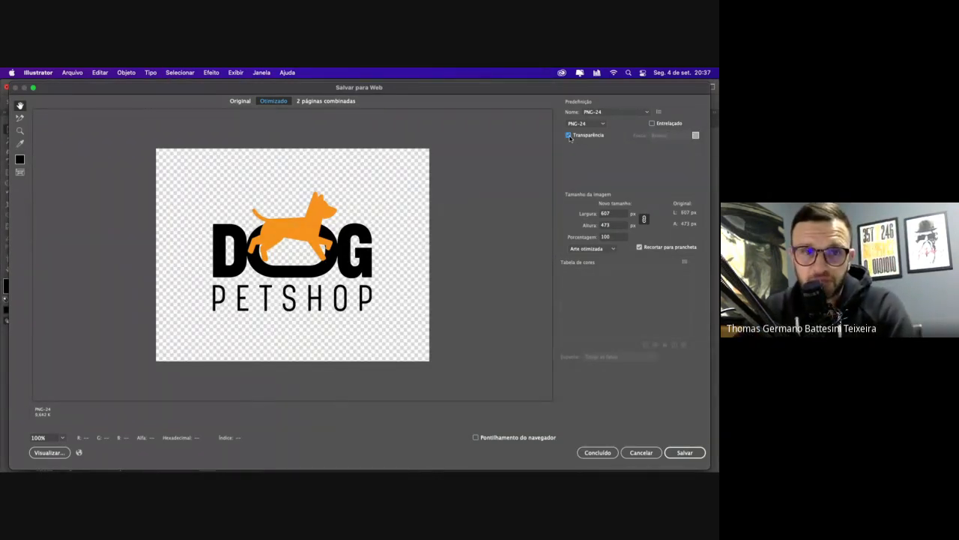
Set the export width to 2000 px with proportional height and save the transparent PNG-24 as "logo_maior" in the Mesa folder
double_click(619, 214)
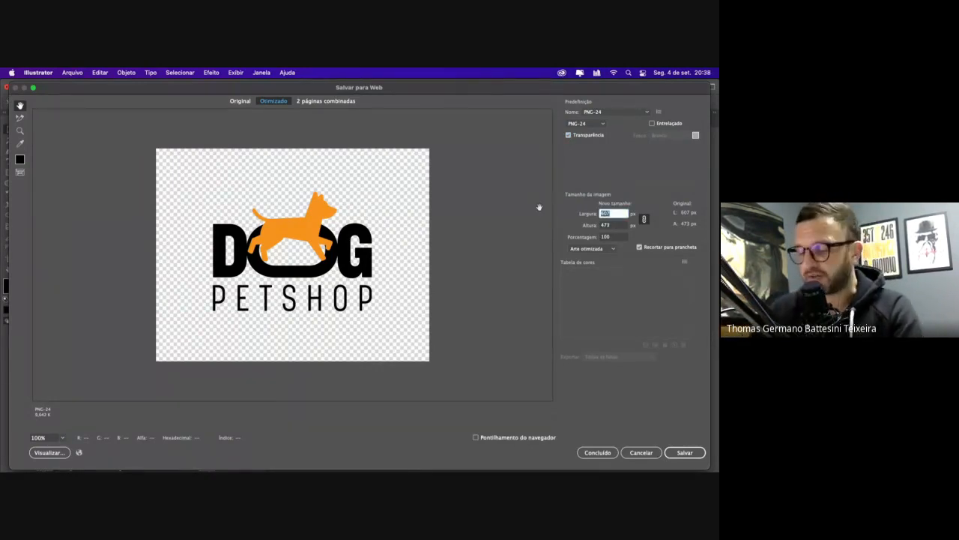
text(2000)
key(Tab)
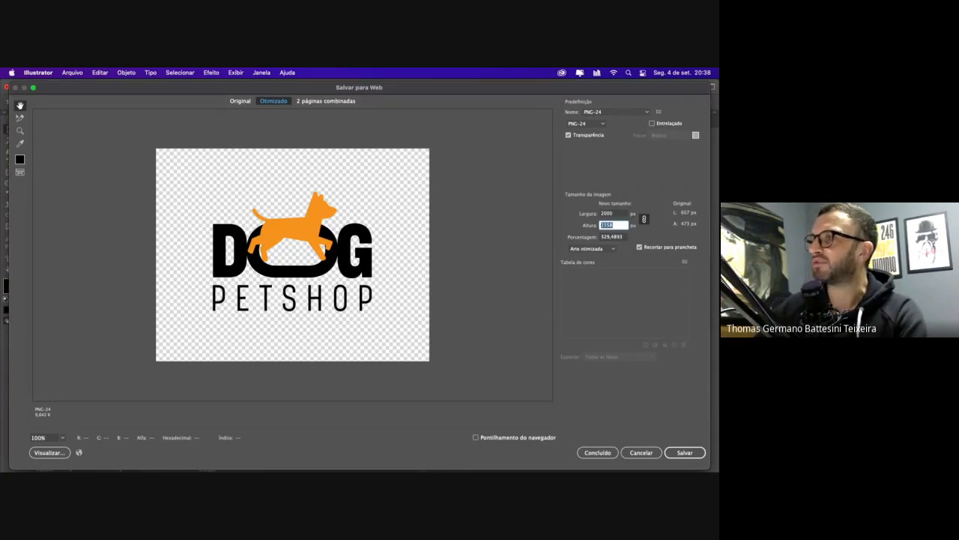
drag(446, 376, 300, 160)
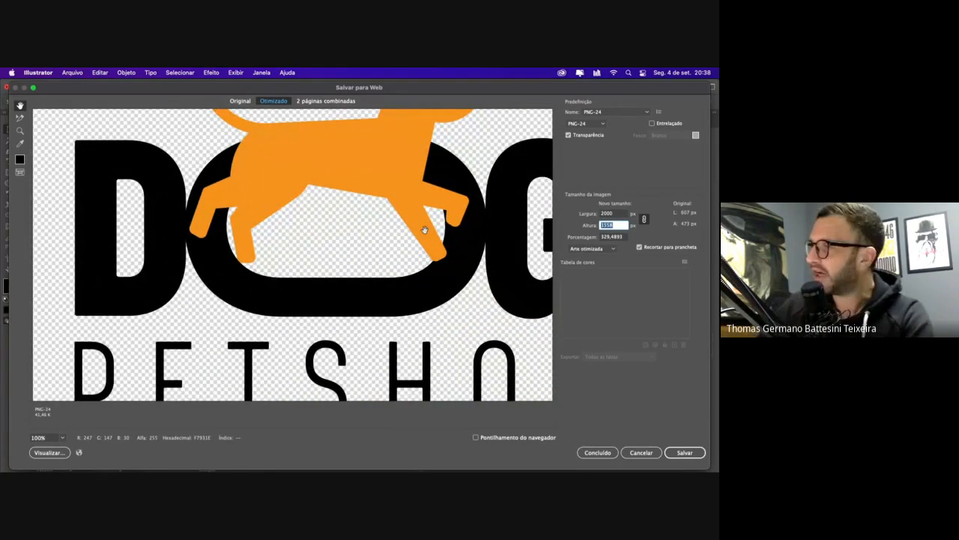
click(678, 453)
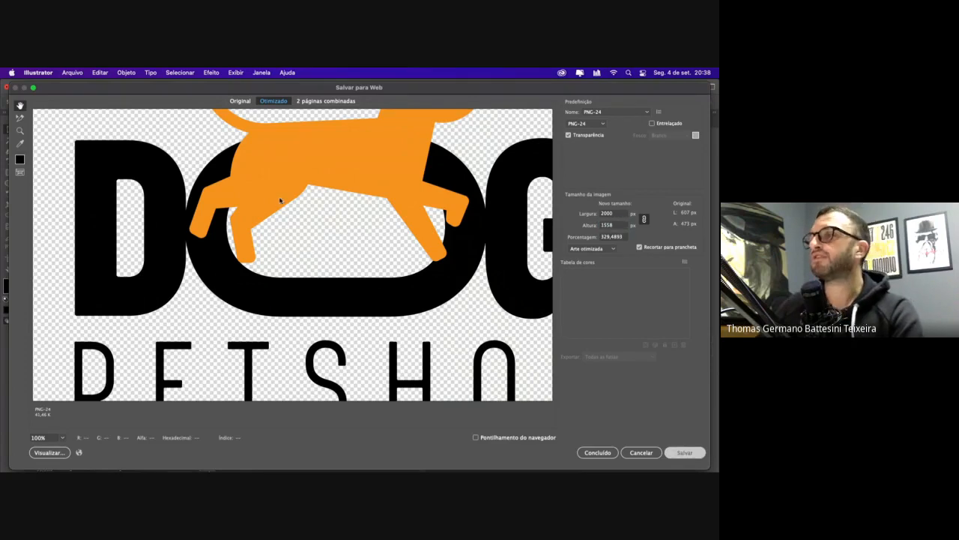
key(BackSpace)
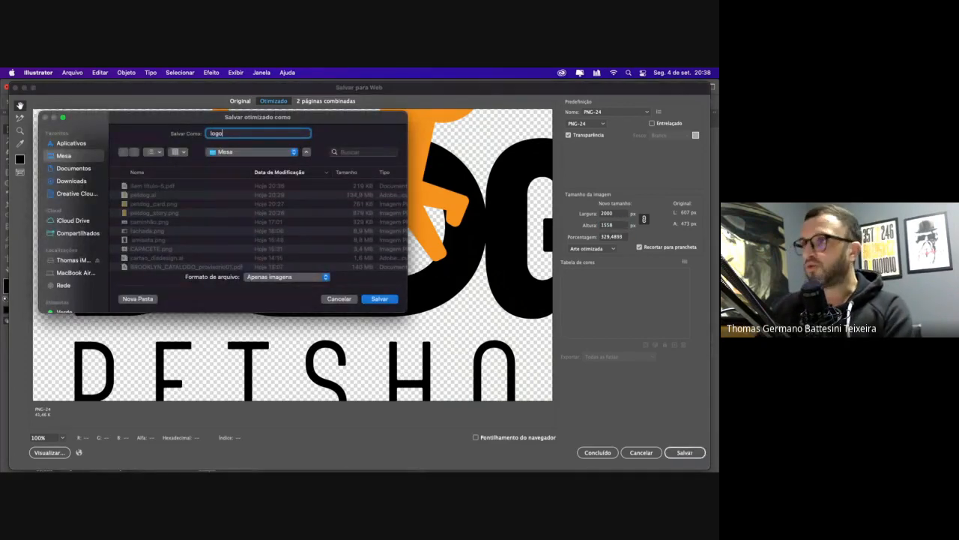
text(logo_maior)
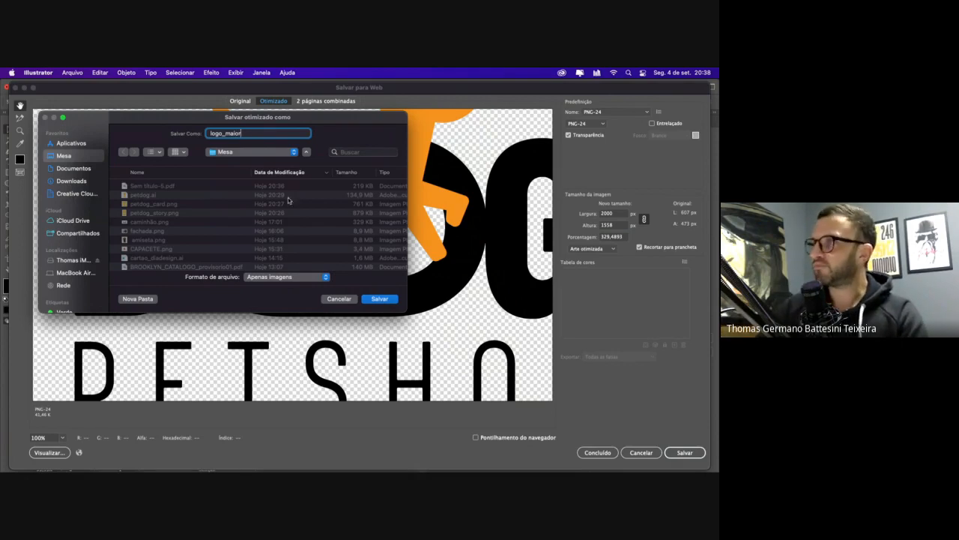
click(379, 300)
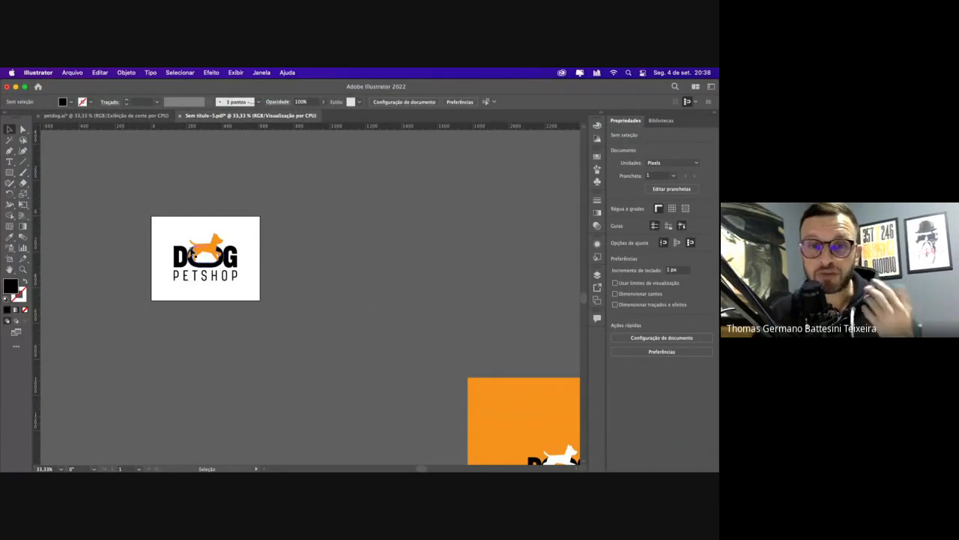
Export the logo for web again as a transparent PNG-24 at its original size, named "logo_menor", in the Mesa folder
click(80, 72)
mouse_move(150, 254)
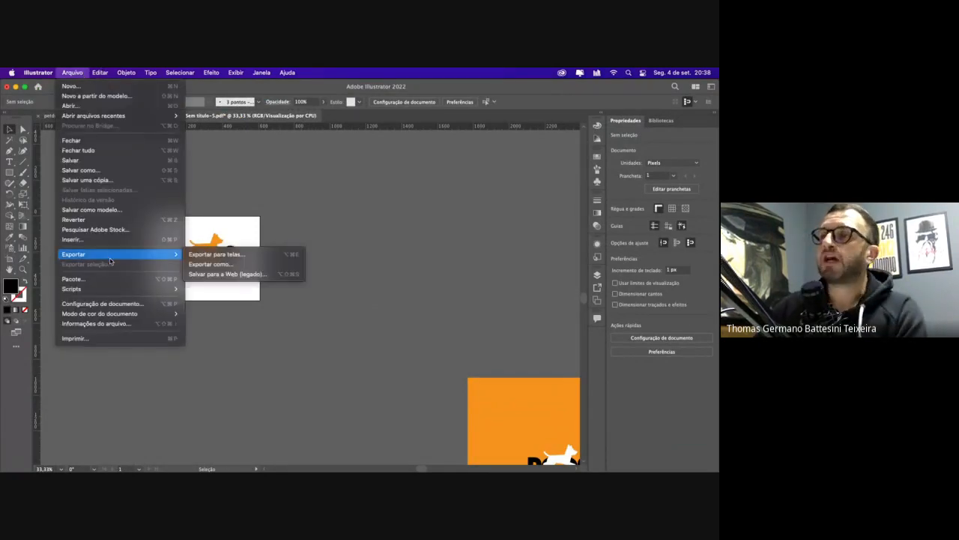
click(212, 275)
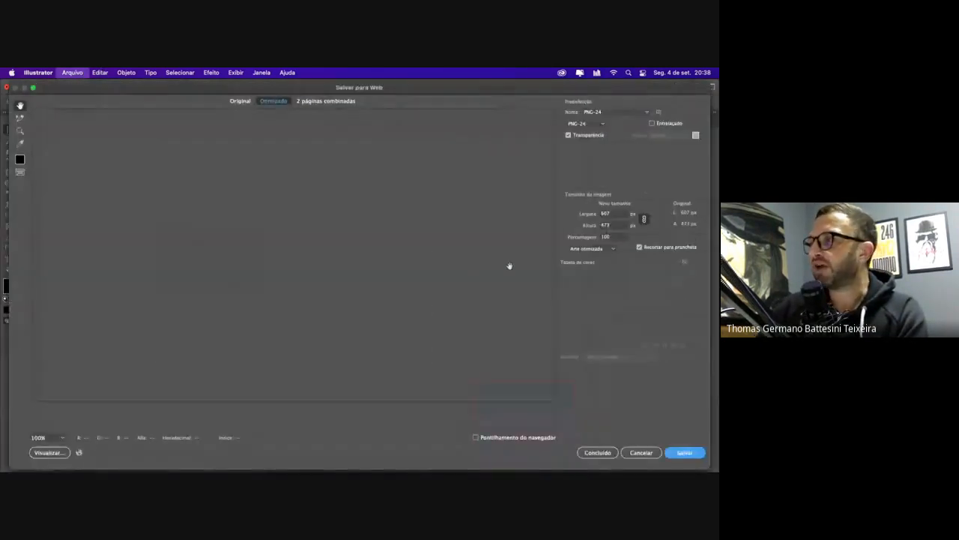
click(683, 452)
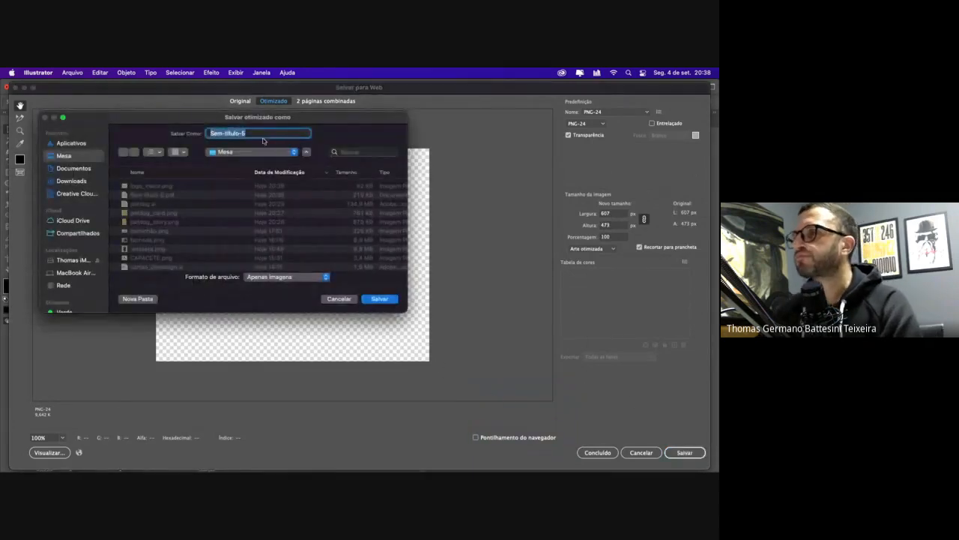
text(logo_menor)
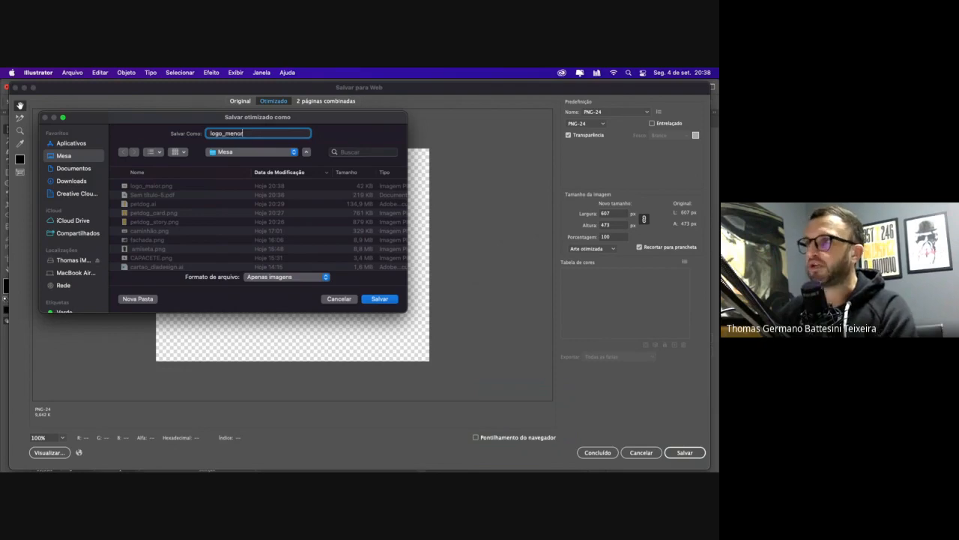
key(Return)
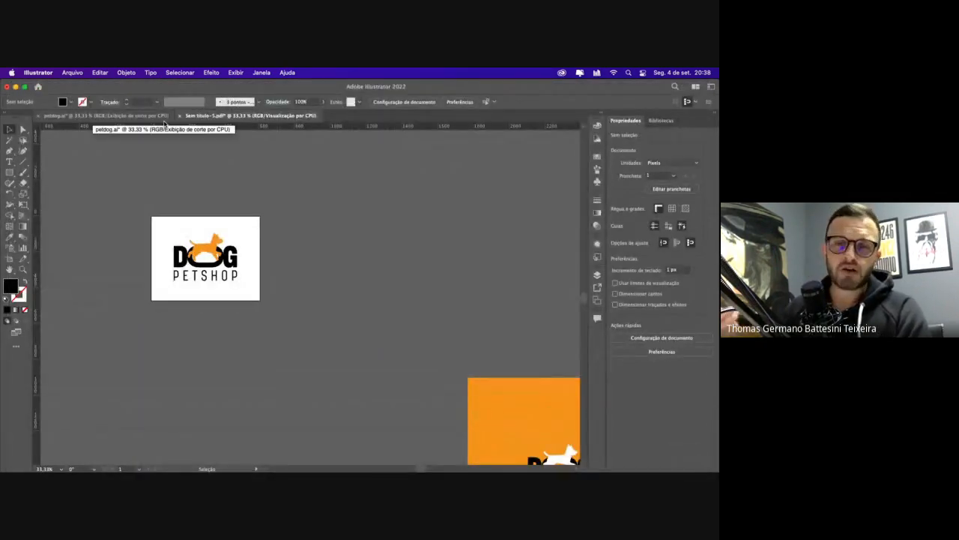
Place logo_menor.png and logo_maior.png from the Mesa folder beside the artboard, and move the larger image clear of the smaller one
scroll(214, 175, right, 10)
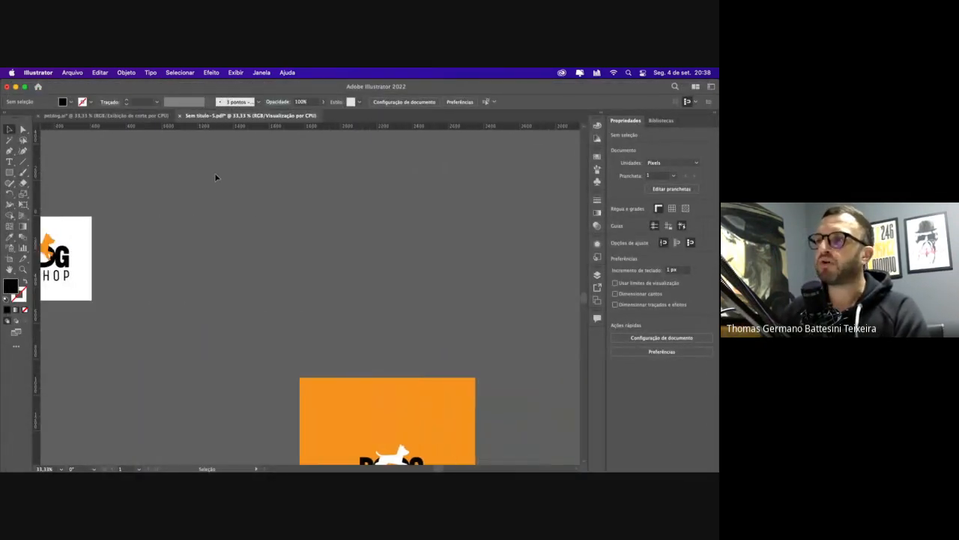
click(73, 72)
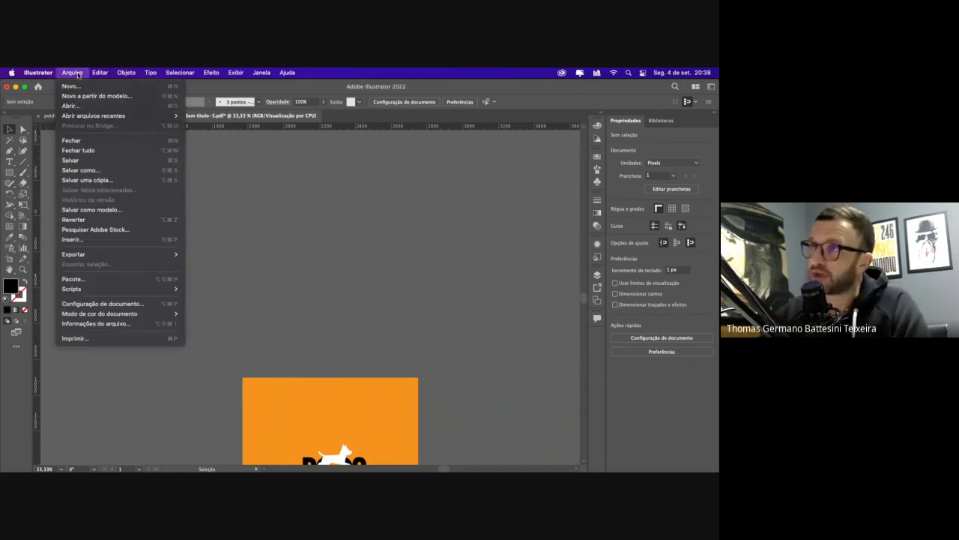
click(103, 240)
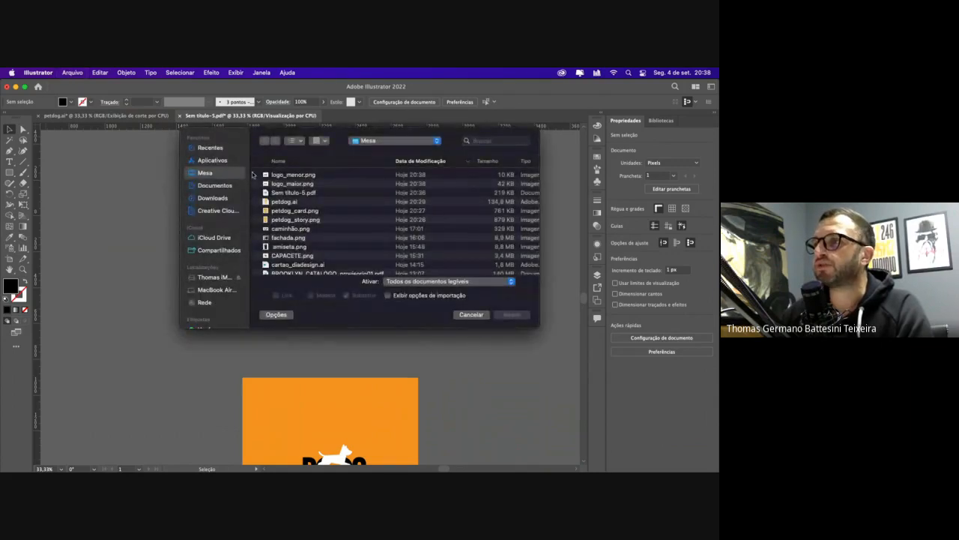
click(268, 177)
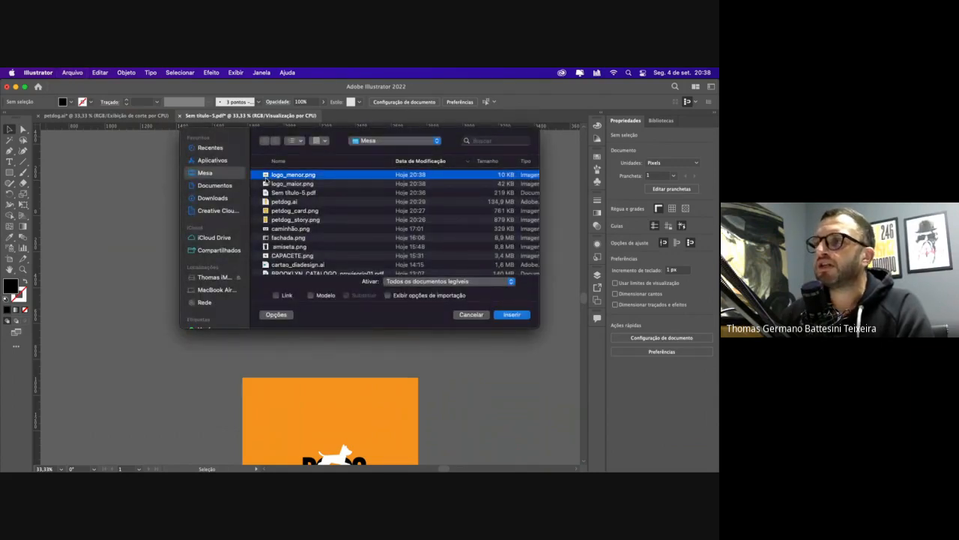
scroll(269, 182, up, 1)
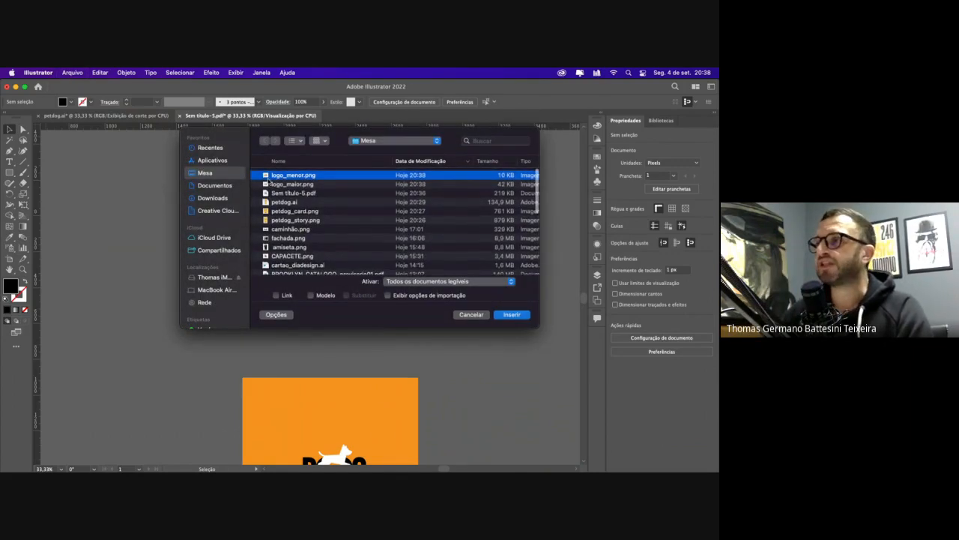
shift+click(282, 186)
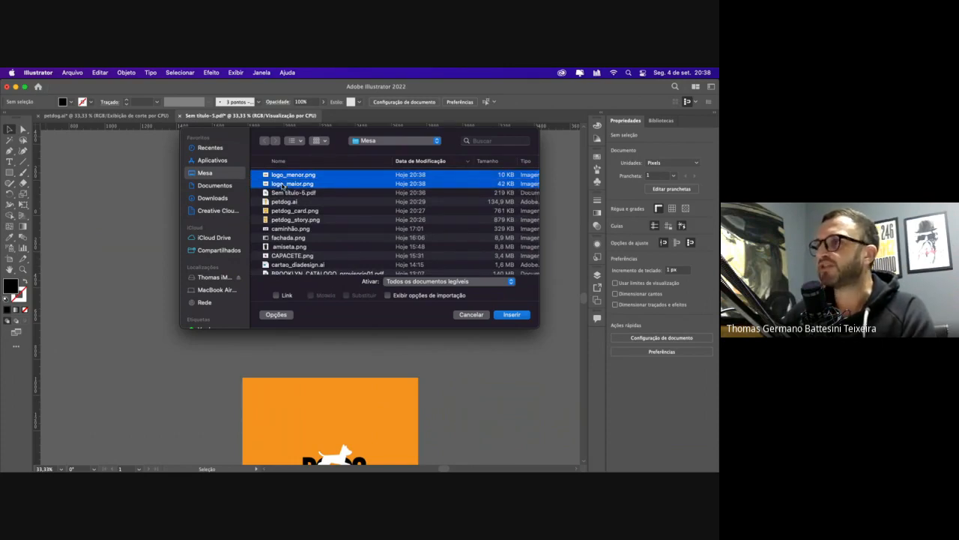
click(513, 315)
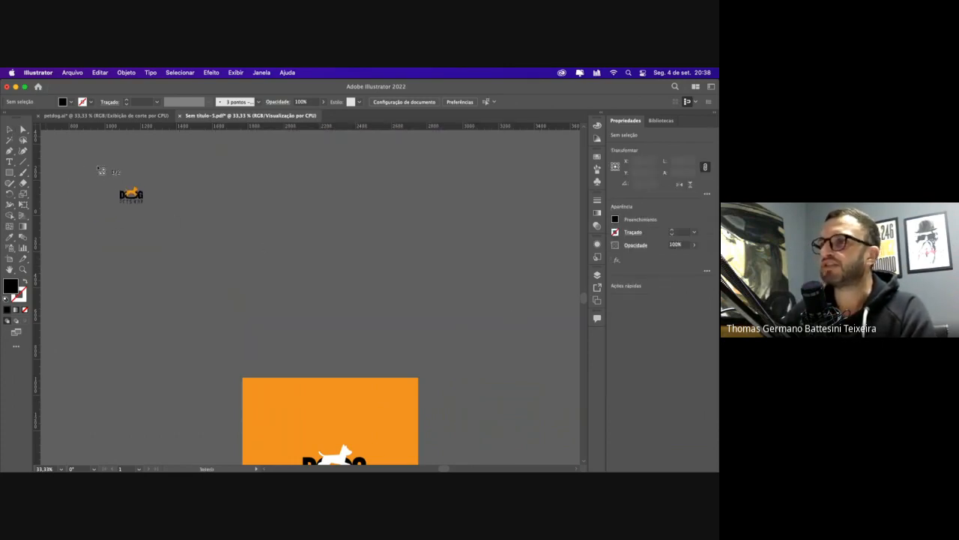
click(83, 159)
click(84, 161)
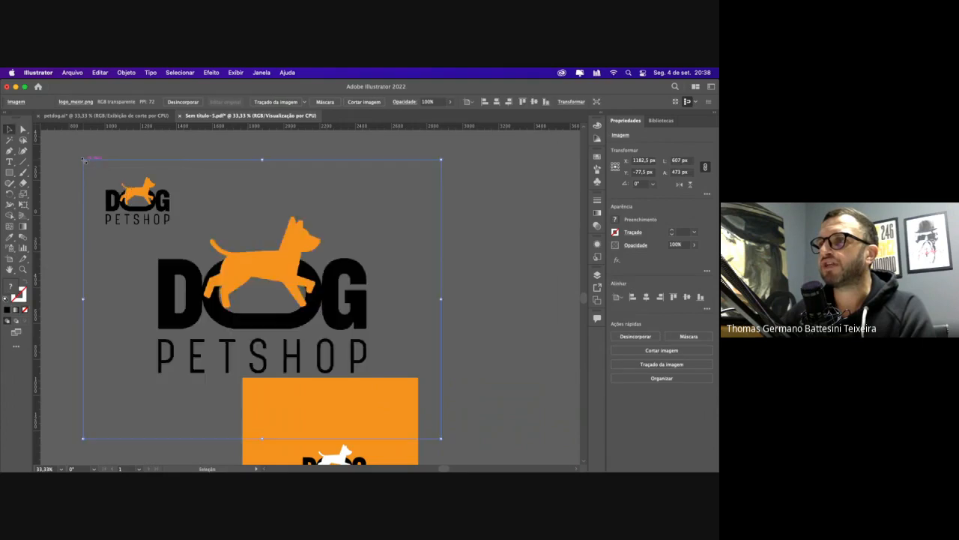
drag(251, 273, 335, 170)
Examine the edges of the dog's head in the smaller placed logo up close, and view the larger logo for comparison
key(z)
drag(153, 192, 172, 206)
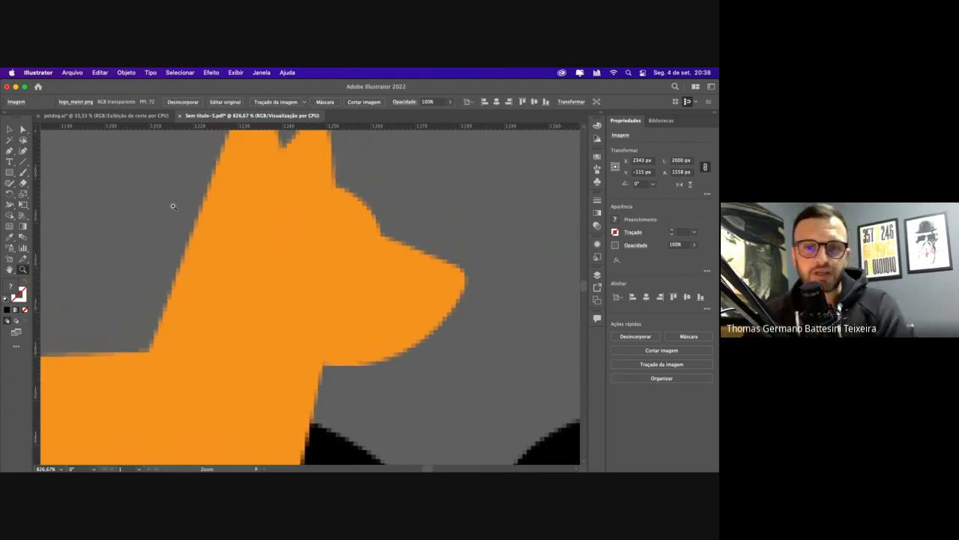
key(super+1)
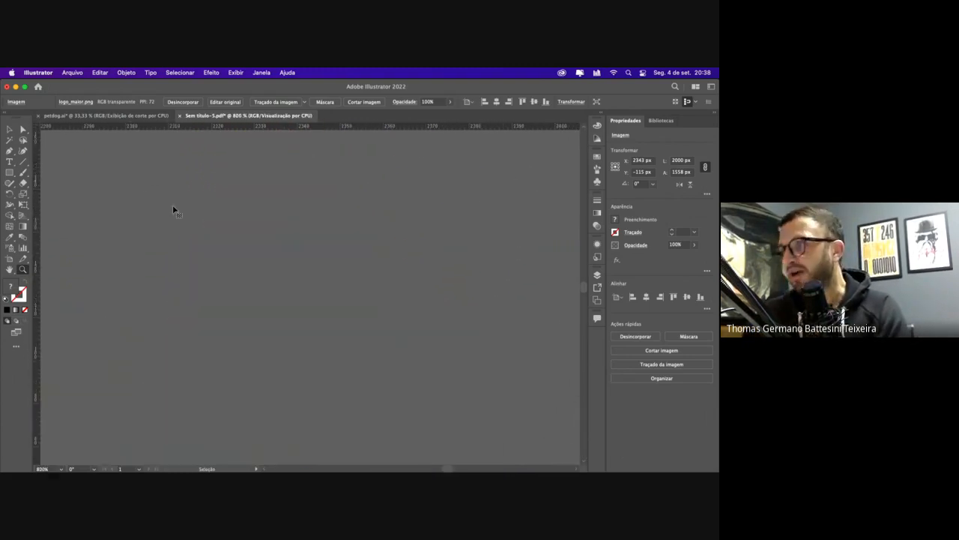
key(super+minus)
key(super+minus)
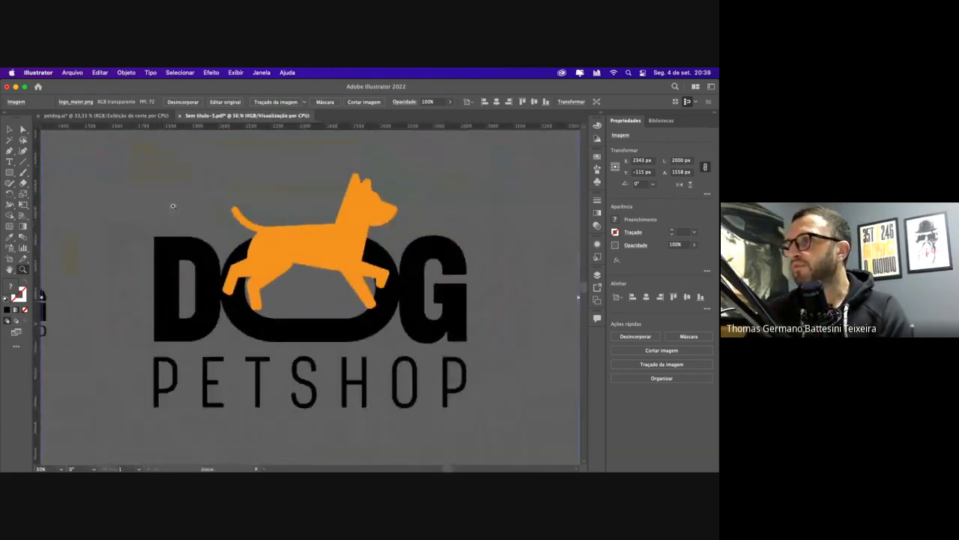
Examine the edges of the dog's body, head and legs in the larger placed logo up close
scroll(173, 206, right, 5)
scroll(173, 207, left, 3)
scroll(174, 206, left, 3)
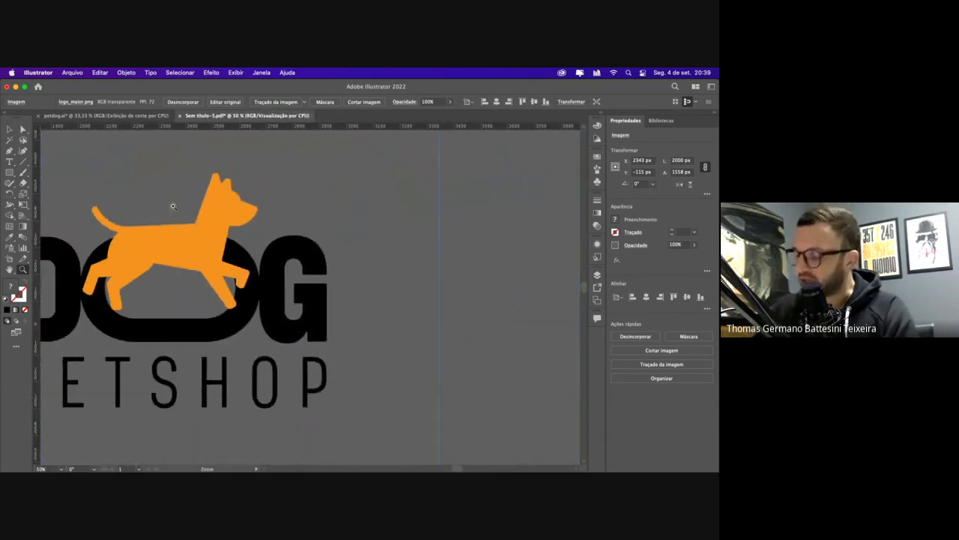
key(super+minus)
key(super+minus)
key(super+minus)
scroll(202, 275, right, 1)
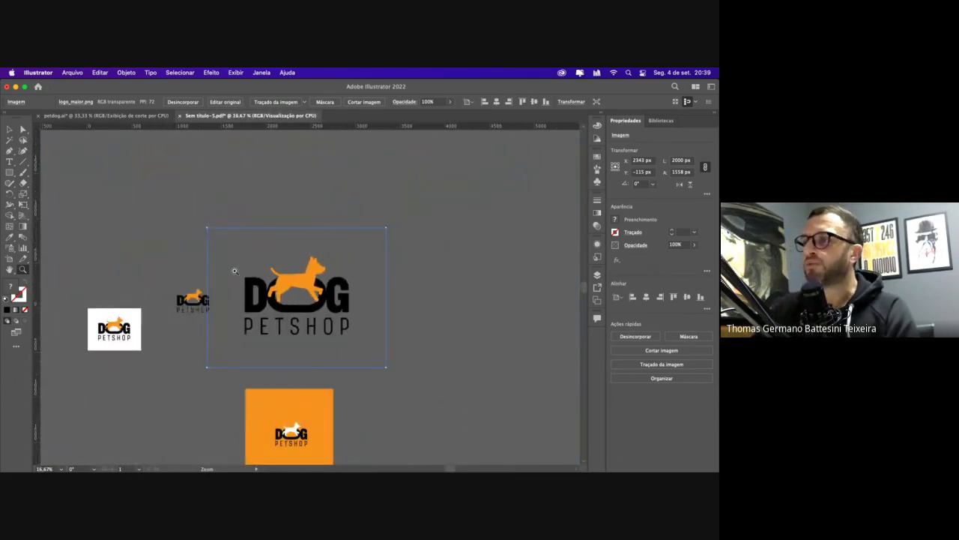
drag(235, 270, 293, 296)
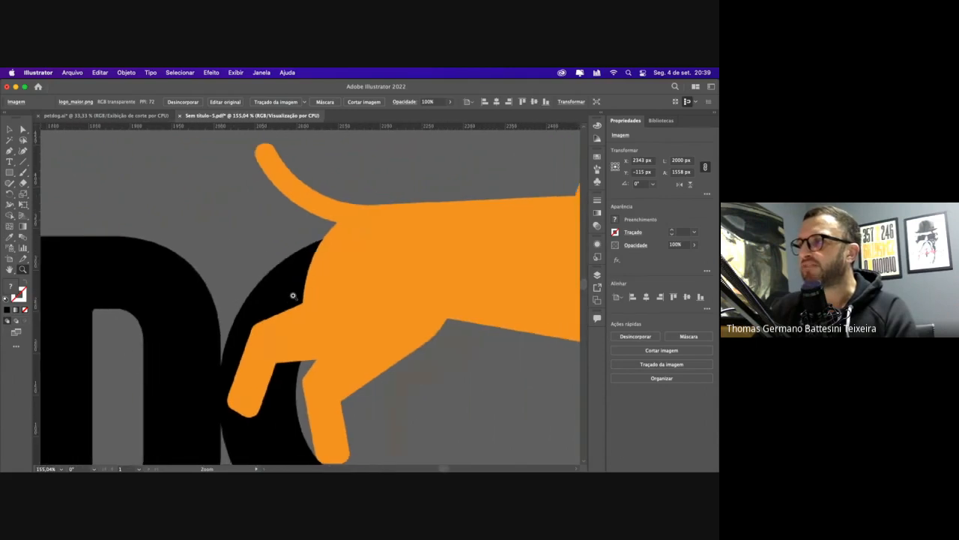
scroll(293, 296, right, 10)
scroll(293, 296, up, 5)
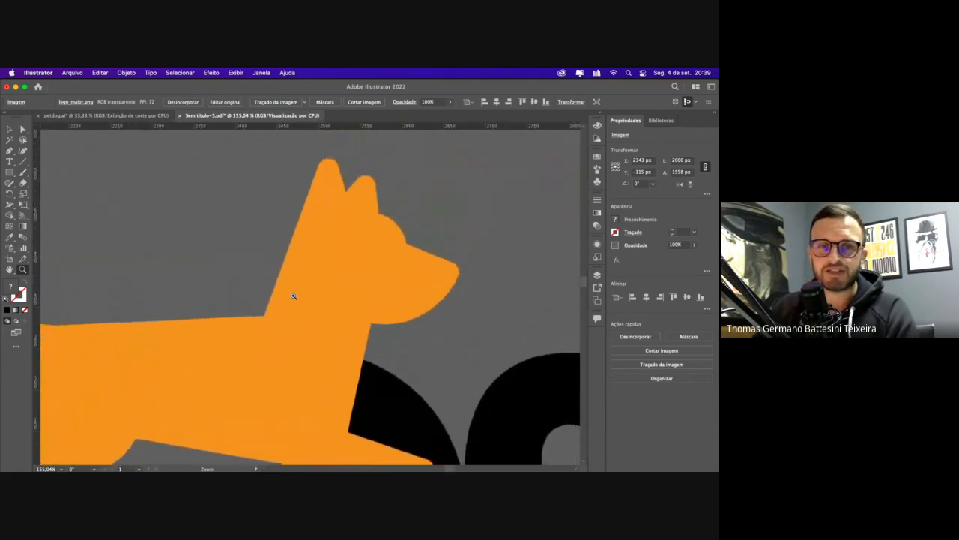
scroll(293, 296, down, 10)
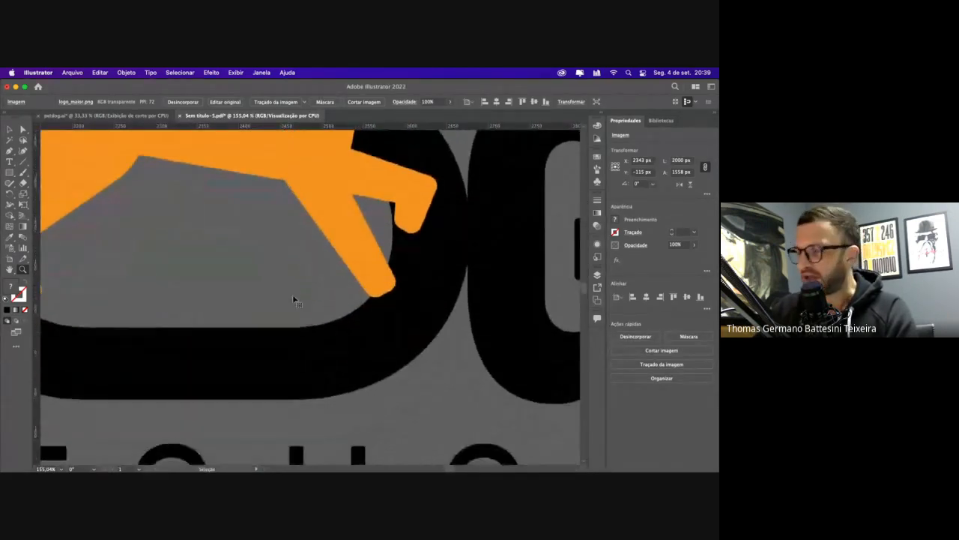
View both placed logos together, and bring the smaller one up close for comparison
key(super+minus)
key(super+minus)
key(super+minus)
key(super+minus)
key(super+minus)
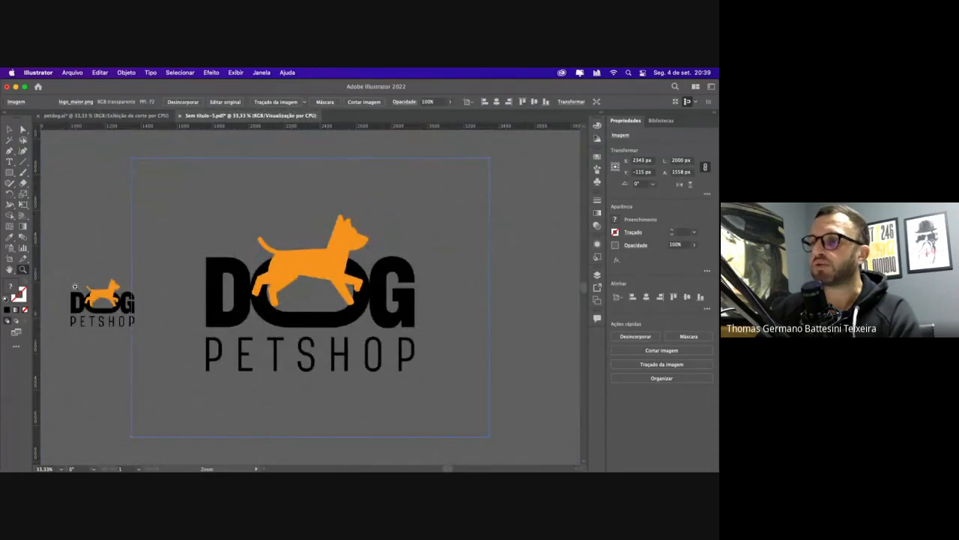
drag(75, 286, 170, 338)
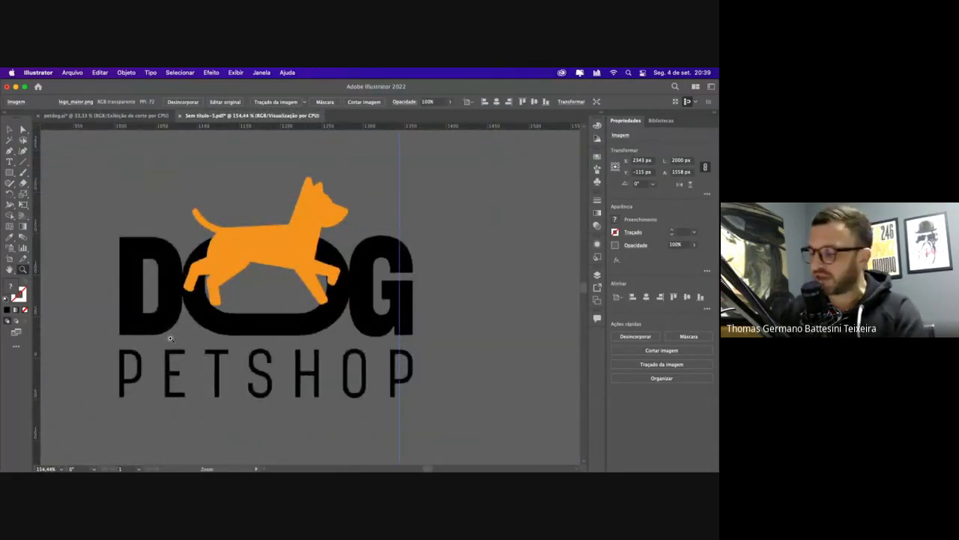
Inspect the edges of the dog's belly and front leg in the larger logo at up to 600% magnification
key(super+plus)
key(super+plus)
key(super+plus)
key(super+plus)
key(super+plus)
key(super+minus)
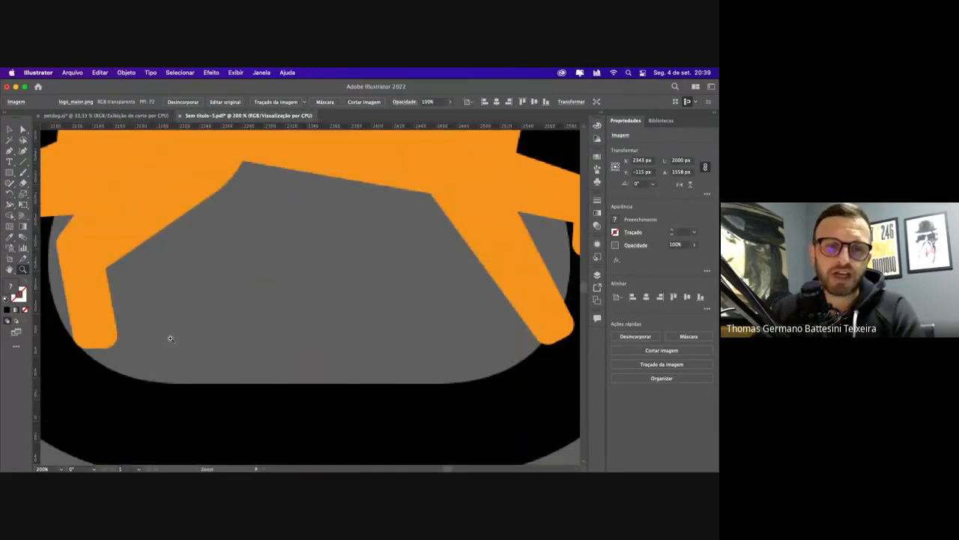
key(super+plus)
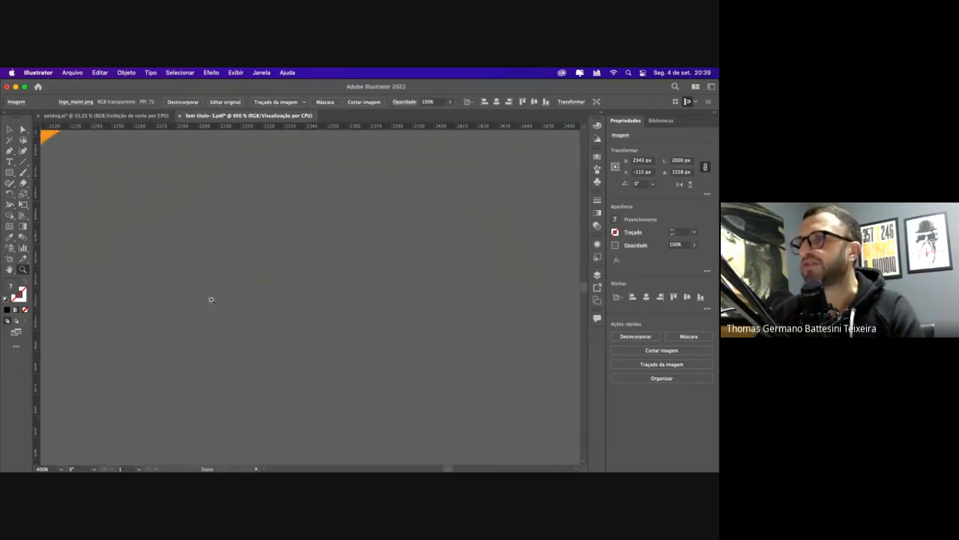
scroll(211, 221, up, 5)
scroll(212, 220, up, 1)
key(super+plus)
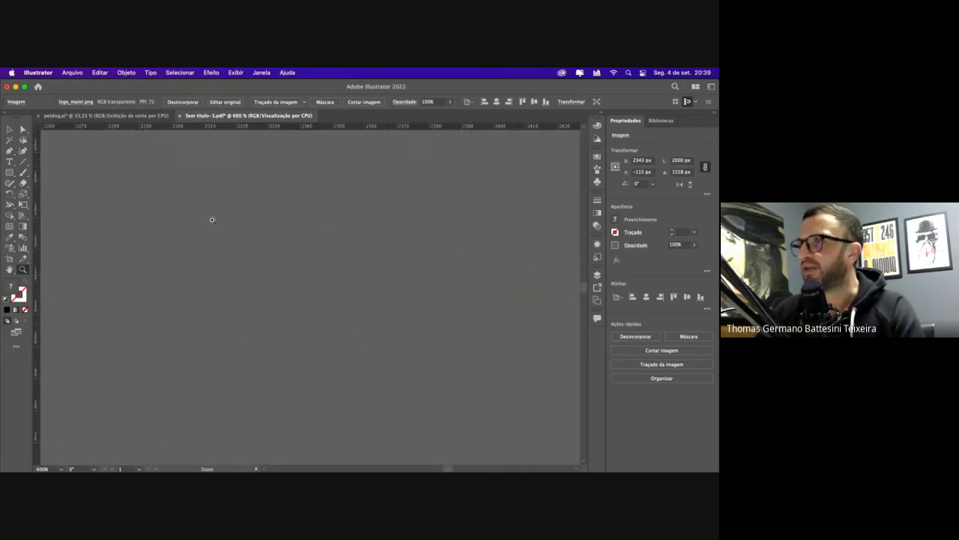
scroll(212, 221, up, 5)
scroll(212, 220, up, 1)
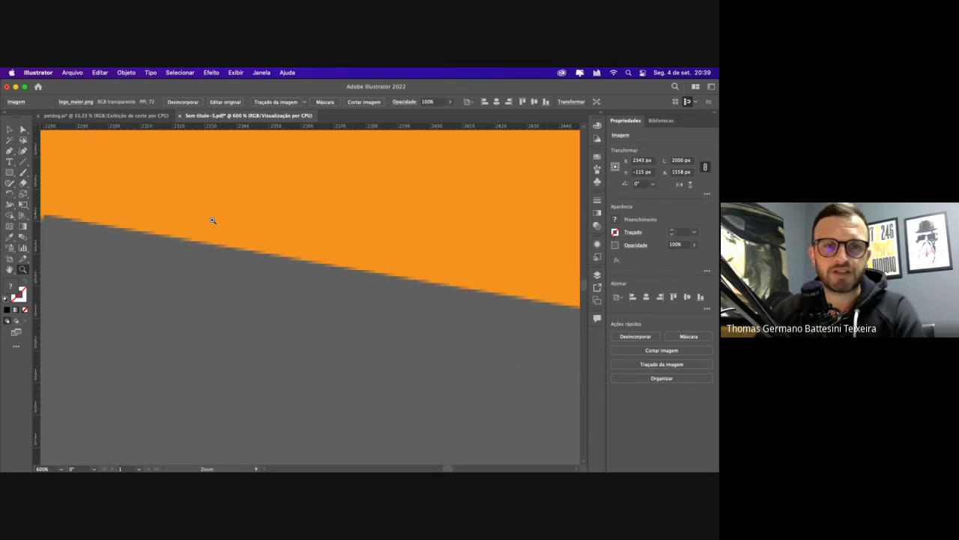
scroll(213, 220, right, 10)
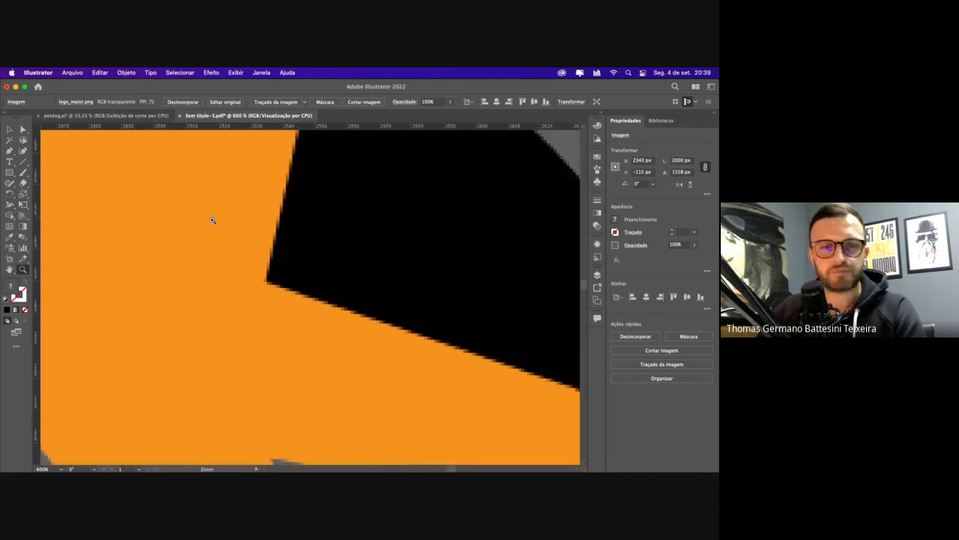
scroll(213, 220, right, 3)
Inspect the pixels along the dog's back and neck in the smaller placed logo at very high magnification
key(super+minus)
key(super+minus)
key(super+minus)
key(super+minus)
key(super+minus)
key(super+minus)
key(super+minus)
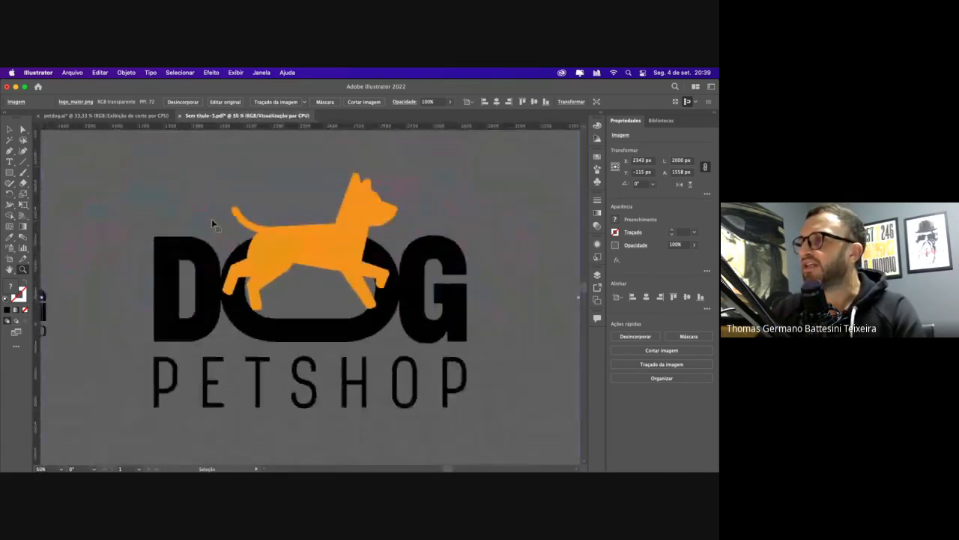
key(super+minus)
key(super+minus)
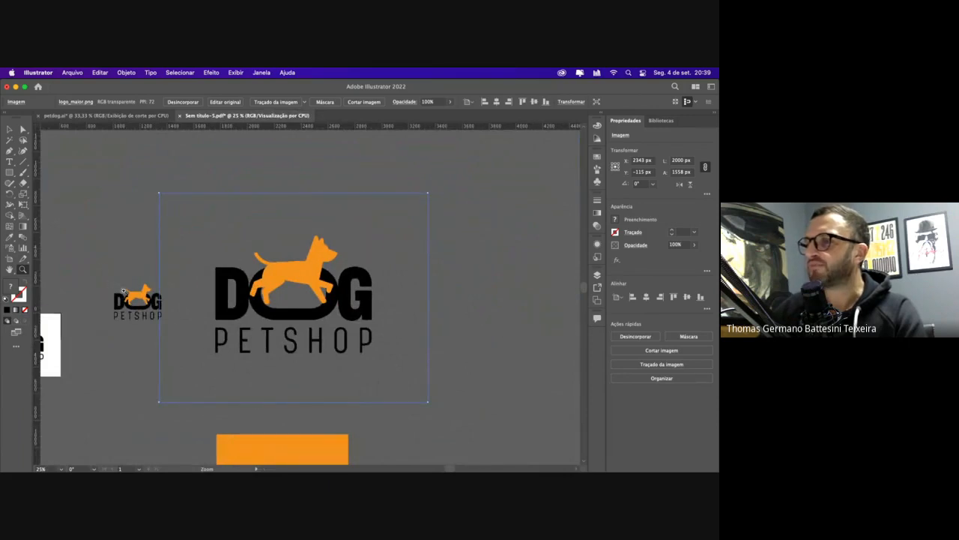
drag(112, 283, 155, 303)
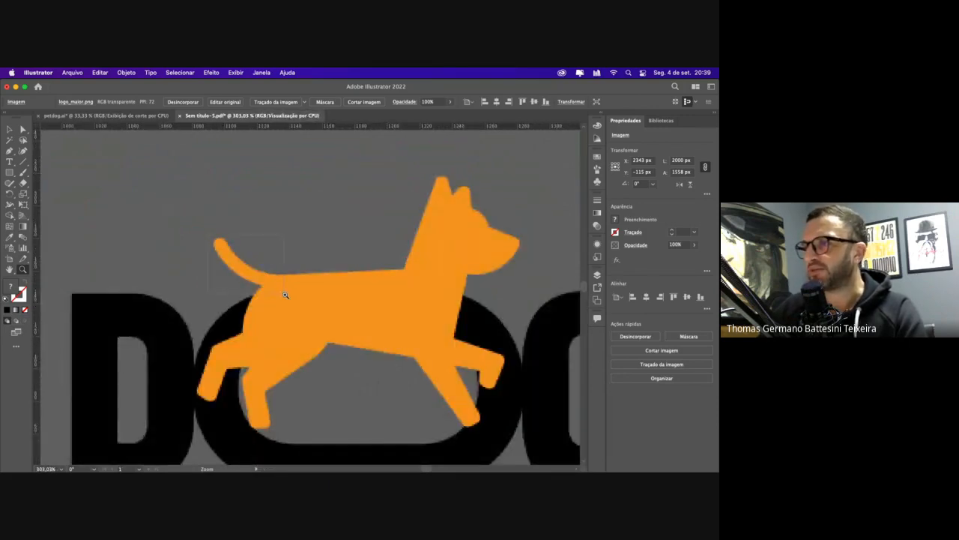
drag(285, 294, 287, 296)
scroll(287, 296, right, 10)
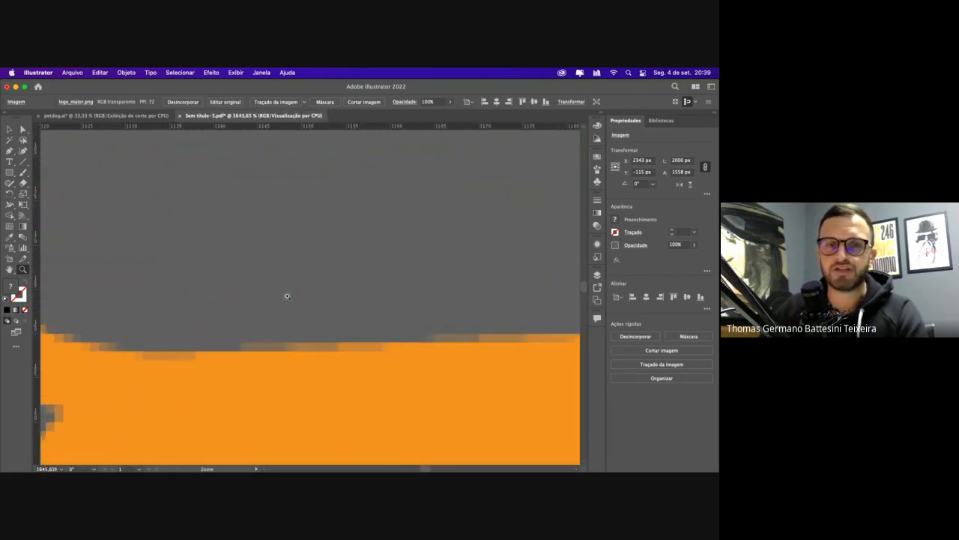
scroll(287, 296, right, 5)
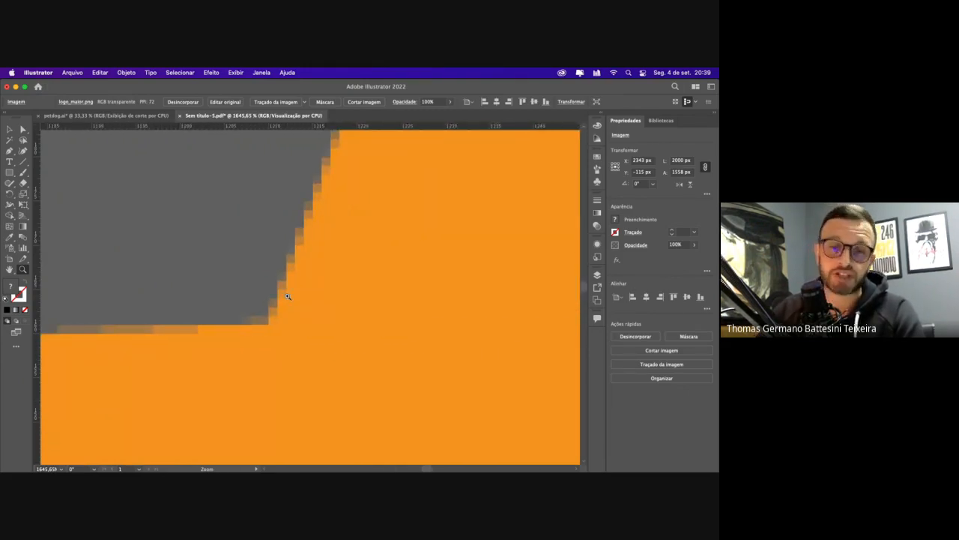
Review the larger logo as a whole and around the dog's head and the letter G for comparison
key(super+minus)
key(super+minus)
key(super+minus)
key(super+minus)
key(super+minus)
key(super+minus)
key(super+minus)
key(super+minus)
key(super+minus)
key(super+minus)
key(super+minus)
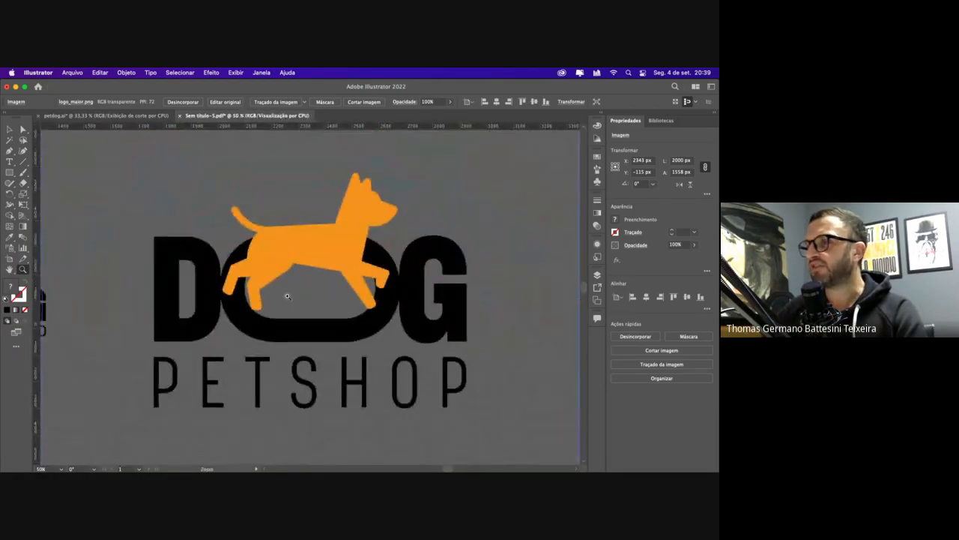
scroll(287, 296, right, 8)
drag(86, 173, 274, 306)
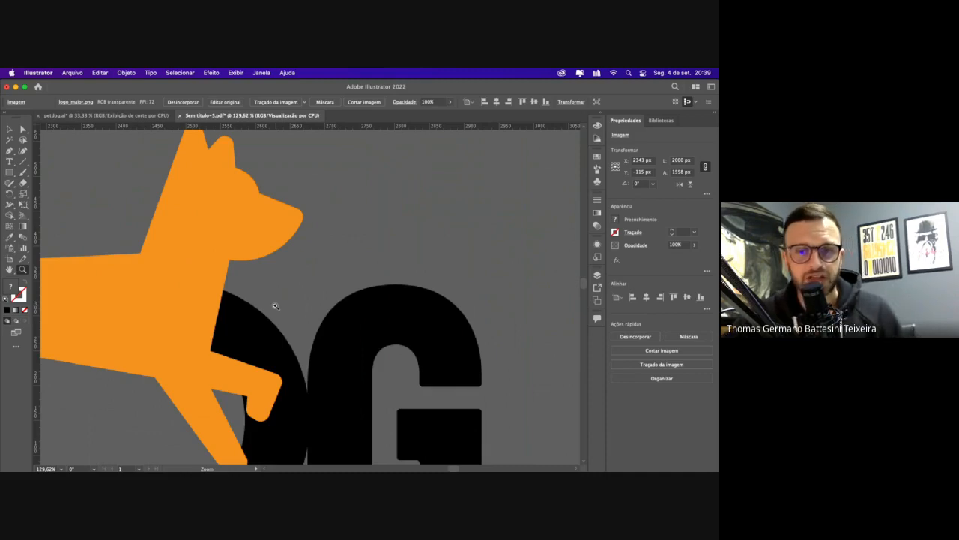
key(super+0)
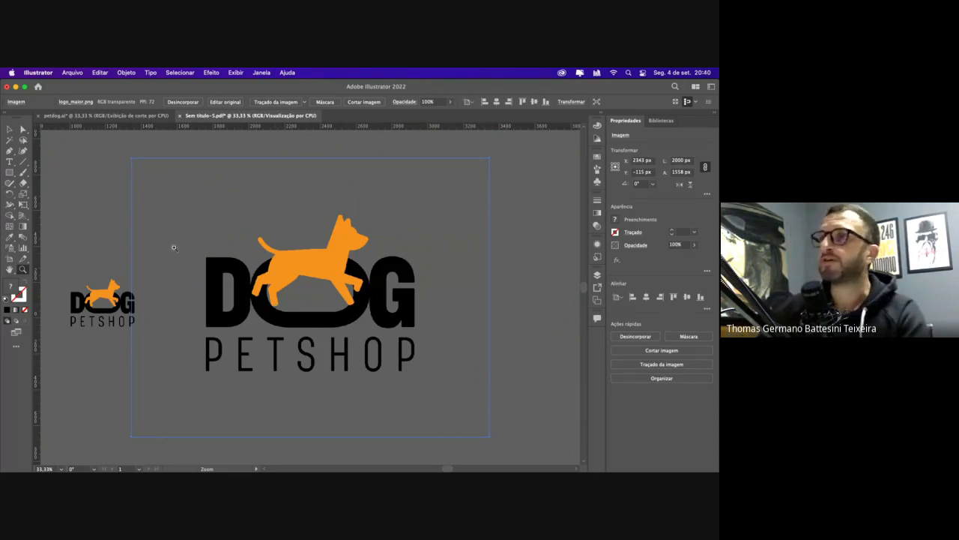
Create a second artboard fitted to the orange background with the white-dog logo, and keep that artwork selected
click(9, 130)
click(67, 182)
key(super+minus)
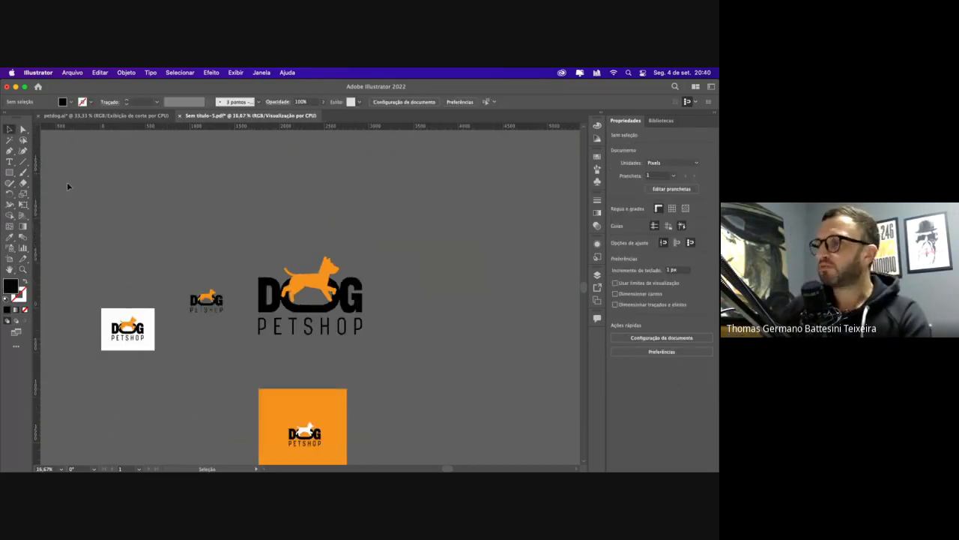
scroll(147, 236, down, 2)
scroll(147, 235, down, 2)
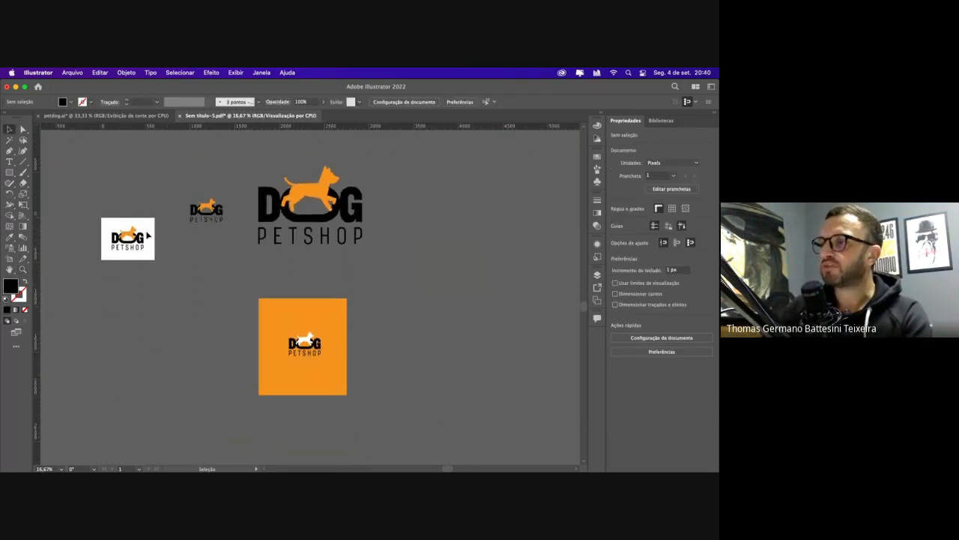
key(z)
drag(370, 401, 398, 416)
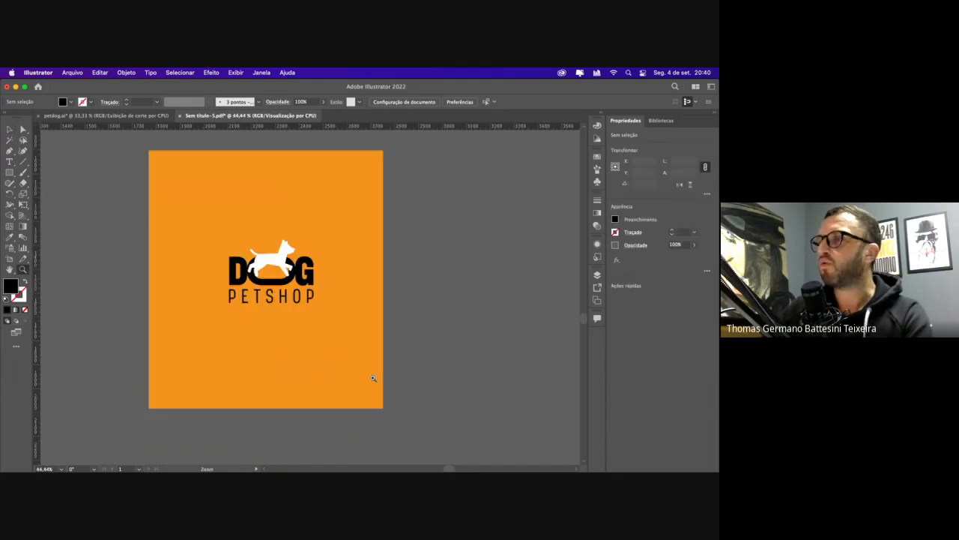
click(9, 130)
key(super+a)
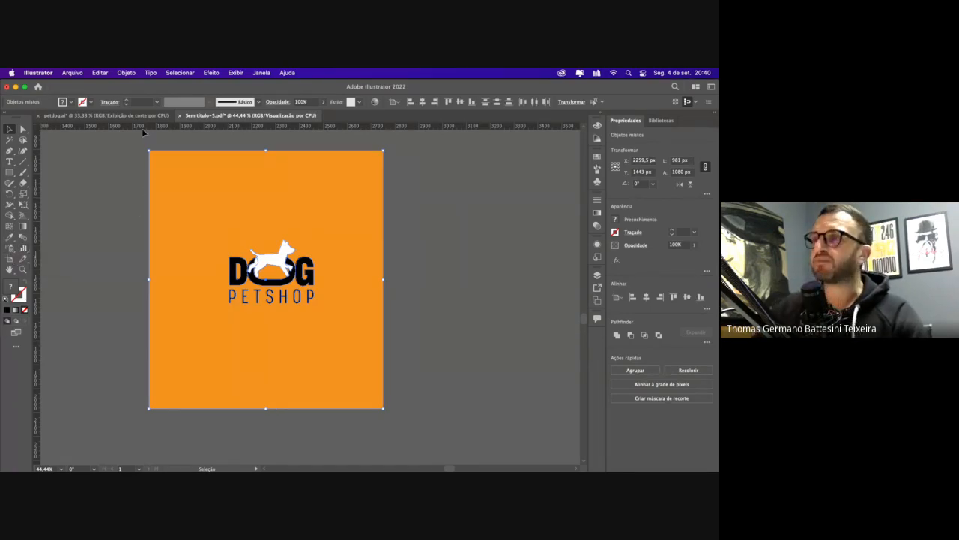
click(10, 259)
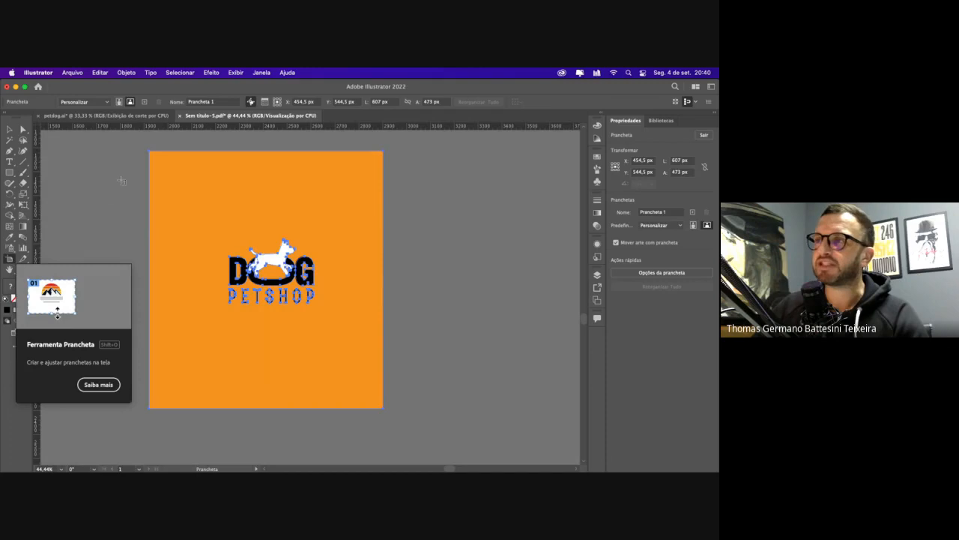
click(151, 153)
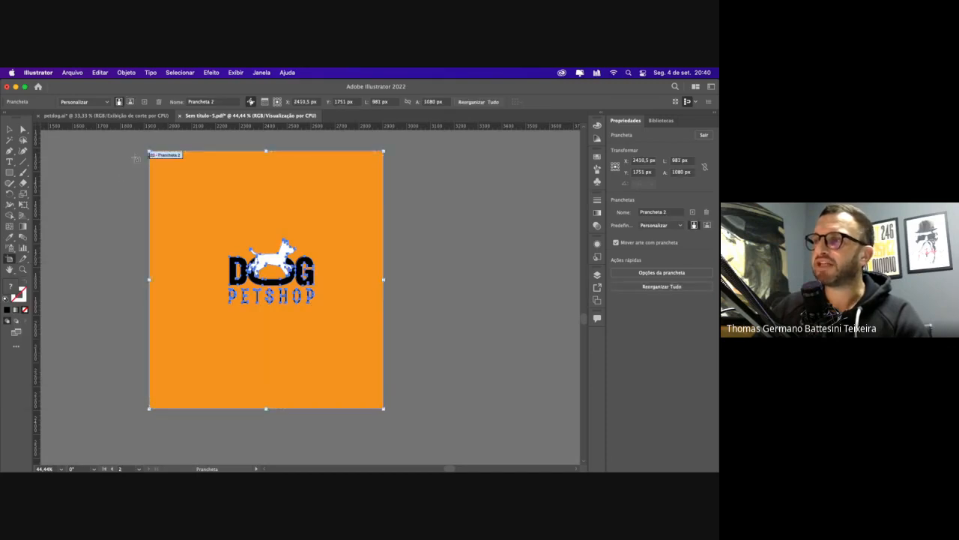
click(10, 129)
click(195, 185)
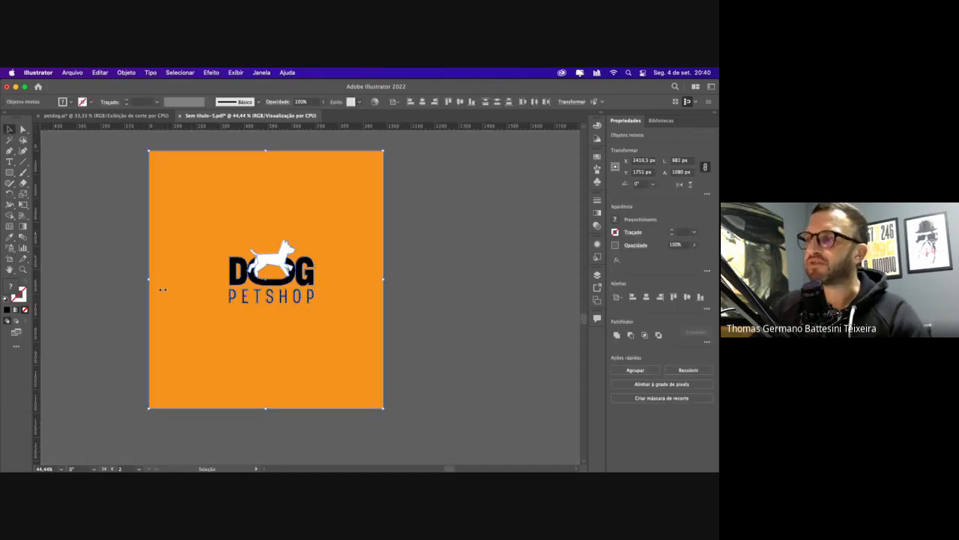
Set up a web export of the orange artboard as PNG-24 with a width of 2000 px and proportional height
click(75, 73)
mouse_move(112, 255)
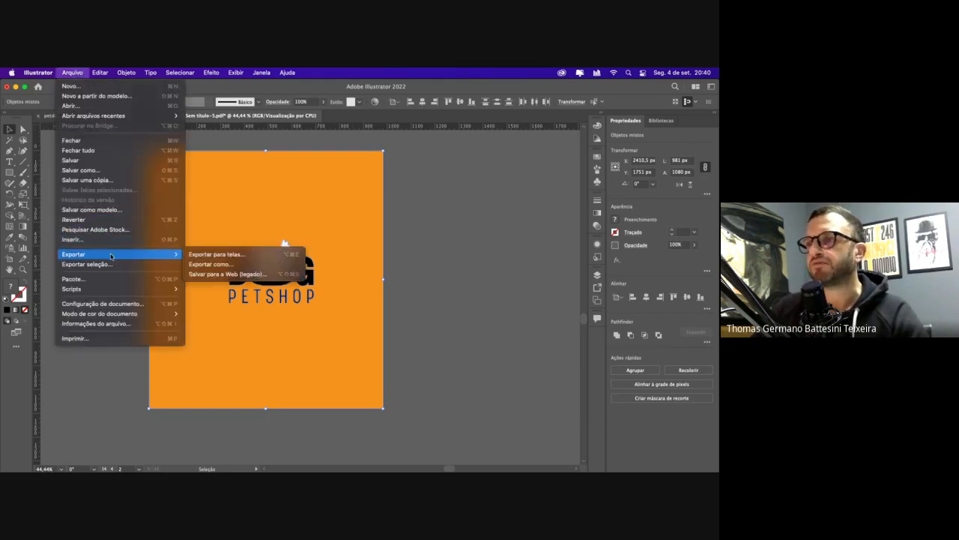
click(218, 274)
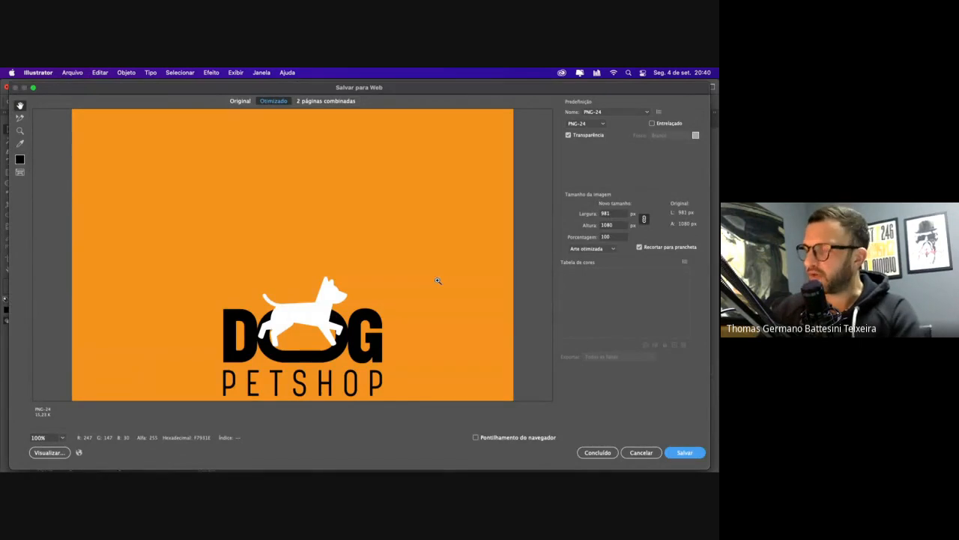
key(super+minus)
key(super+minus)
key(super+minus)
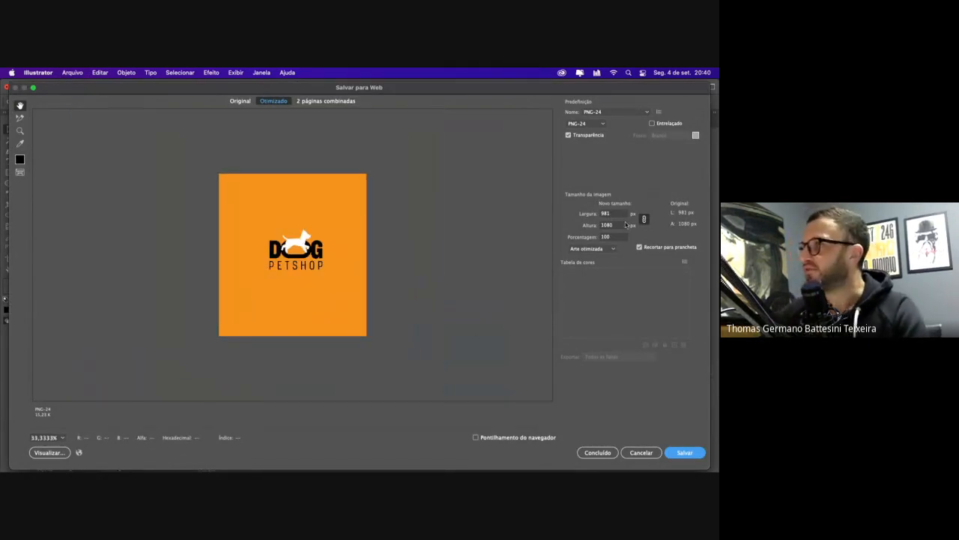
click(613, 213)
text(2000)
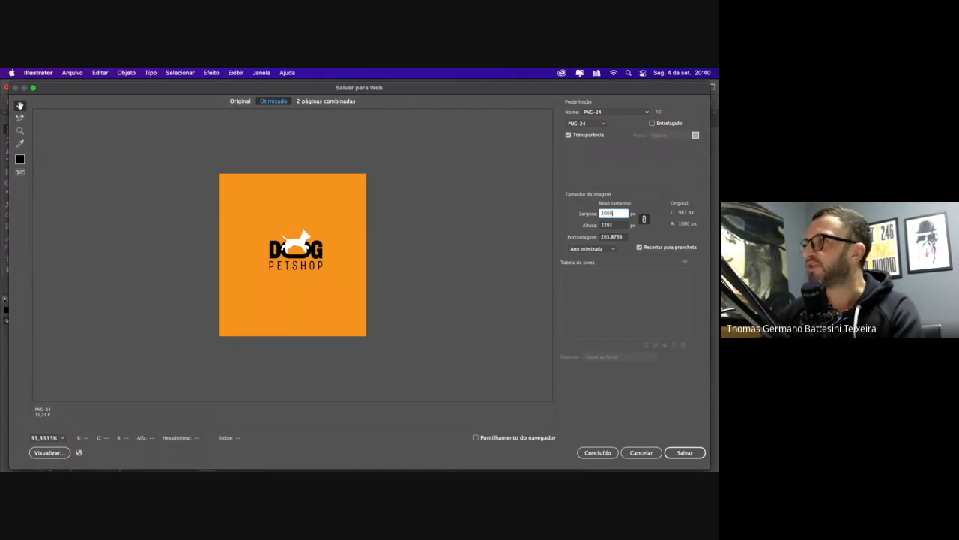
key(Tab)
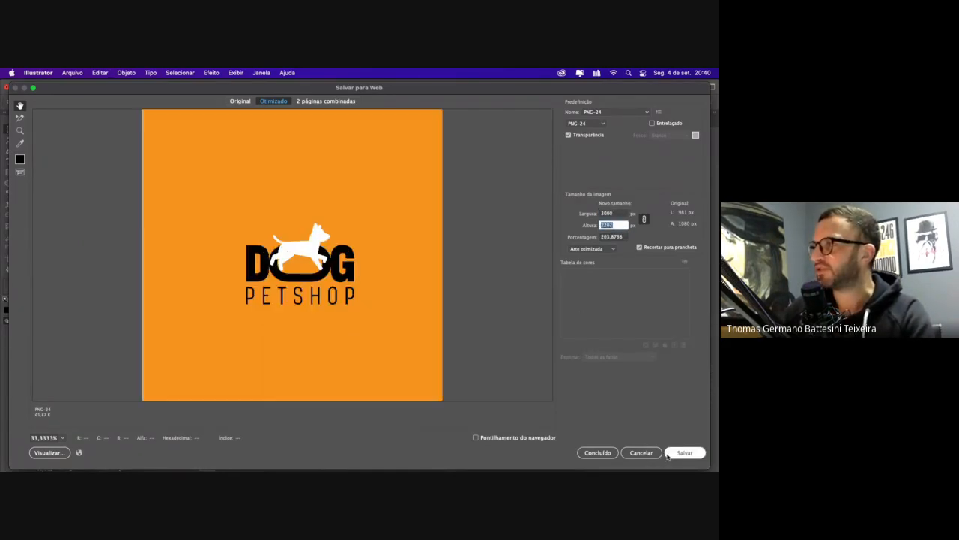
Save the exported image as "fundo_amarelo_logo" in the Mesa folder
click(675, 453)
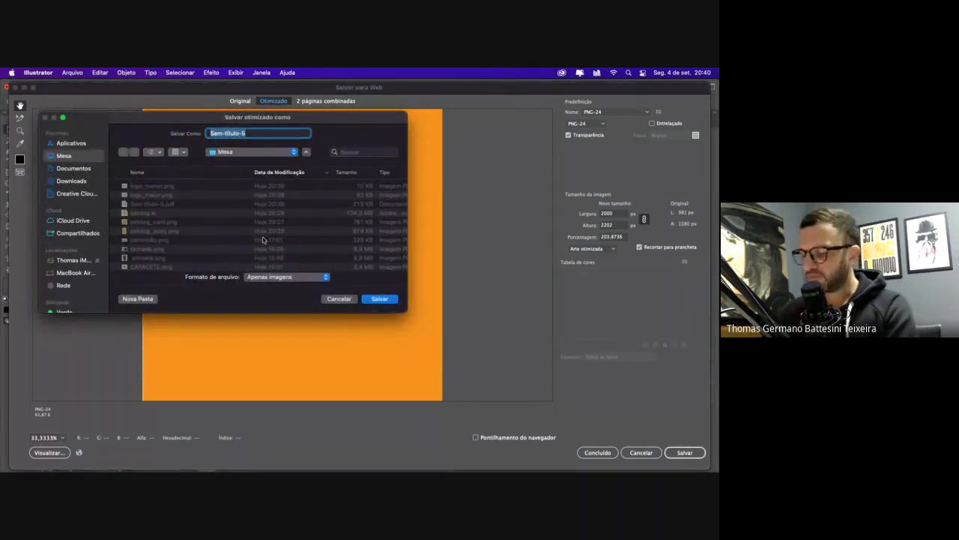
text(fundo_amarelo)
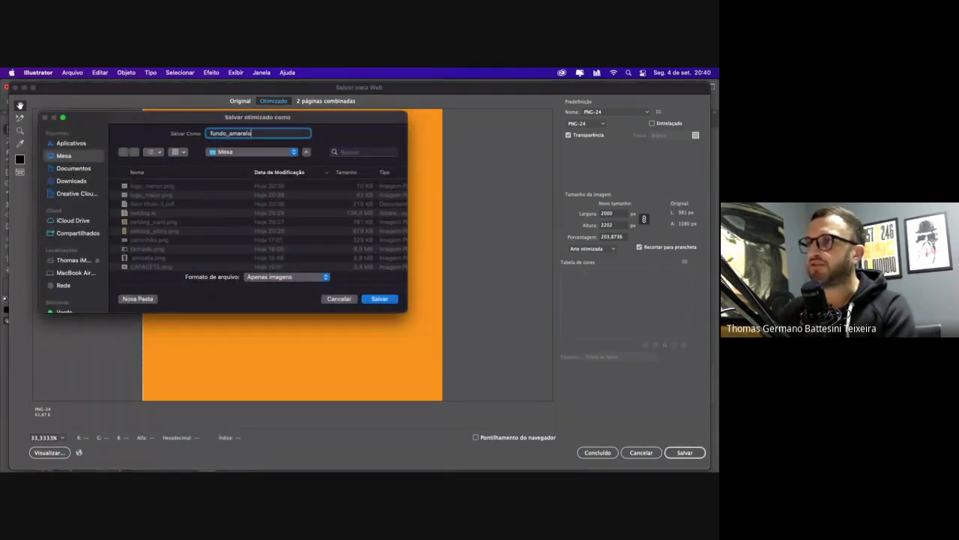
text(_logo)
key(Return)
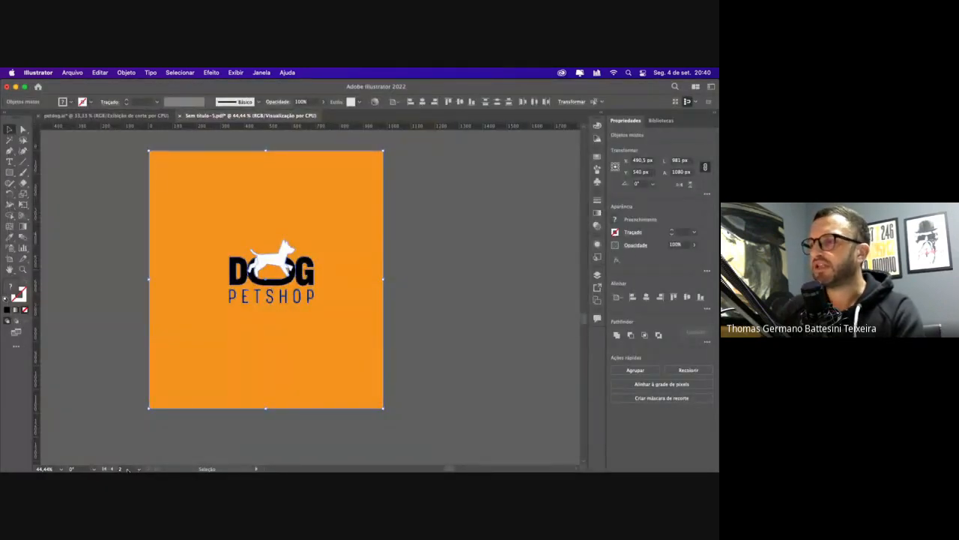
Remove the orange background from the second artboard and enlarge the complete Dog Petshop logo proportionally around its centre
click(142, 216)
click(200, 231)
key(Delete)
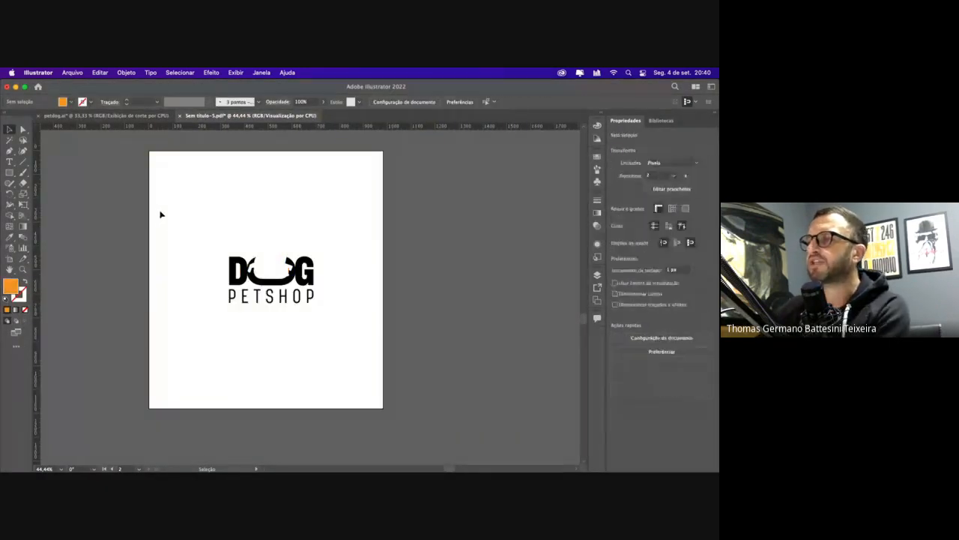
drag(161, 212, 324, 298)
drag(309, 252, 337, 225)
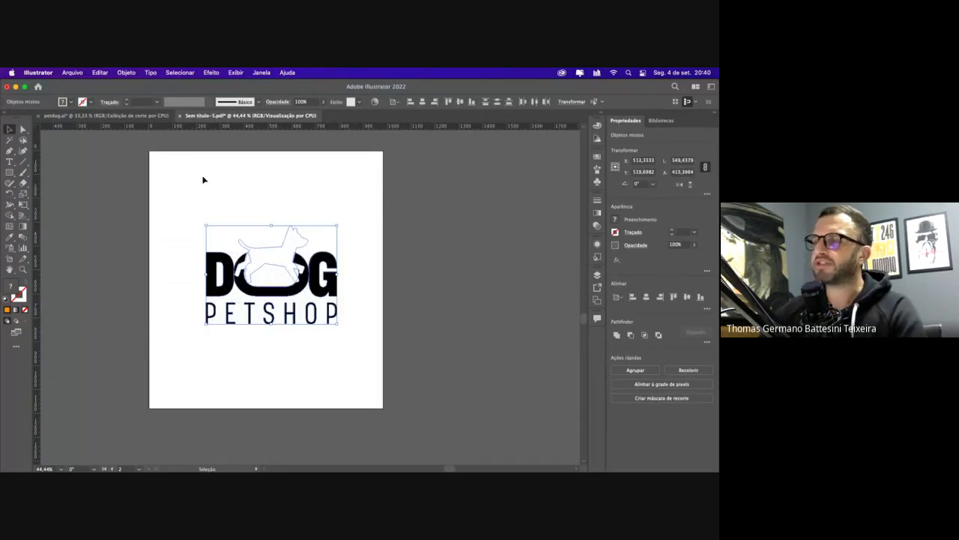
Preview the enlarged white-dog logo as a transparent PNG-24 web export, cancel the export, close the stray note and deselect the artwork
click(70, 73)
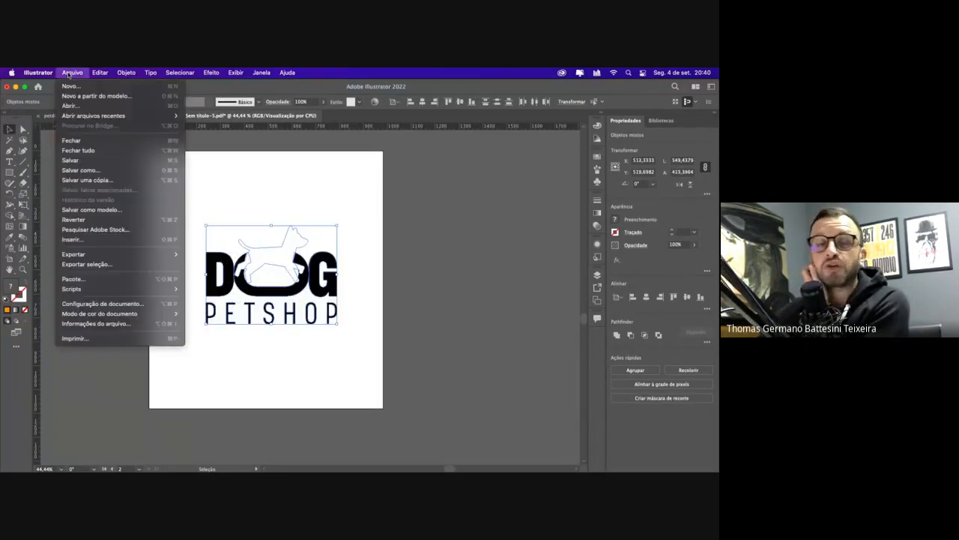
mouse_move(118, 254)
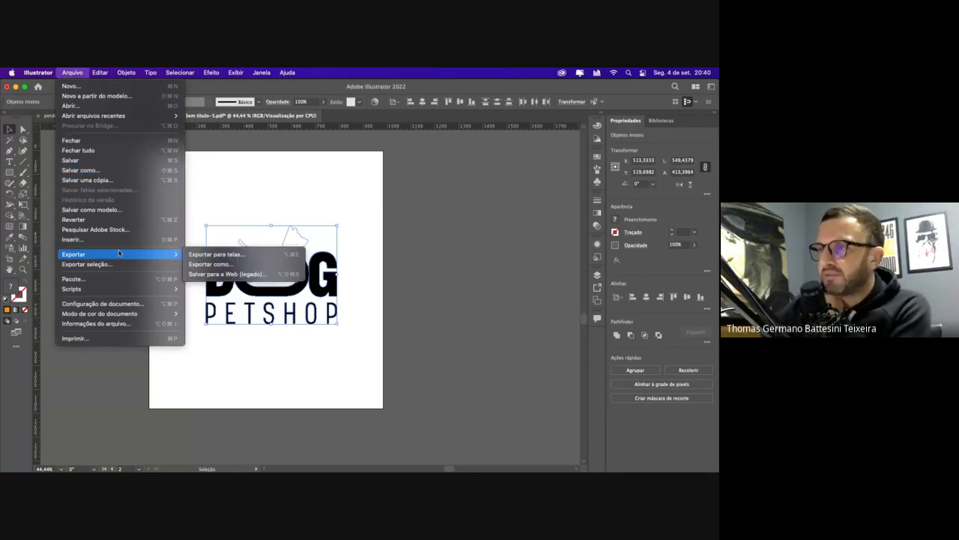
click(207, 274)
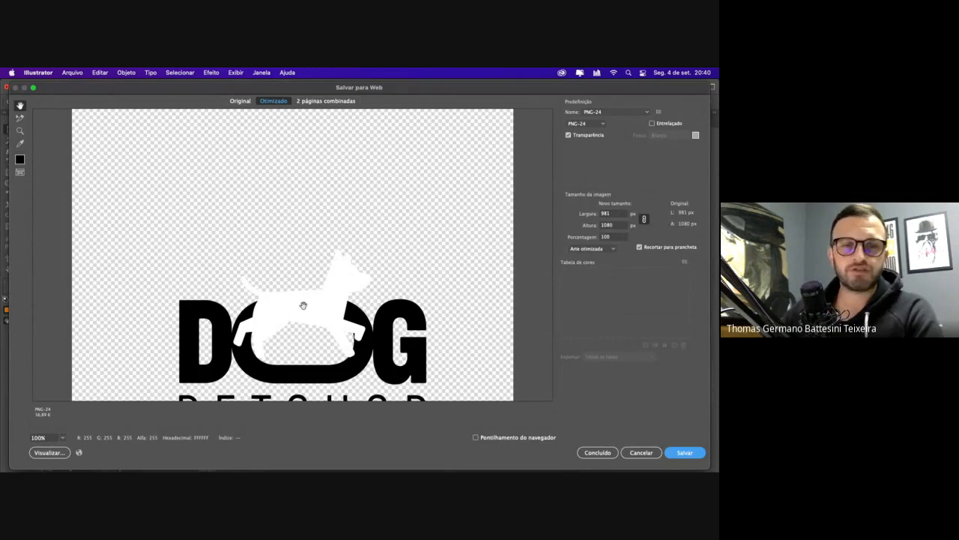
drag(305, 332, 306, 220)
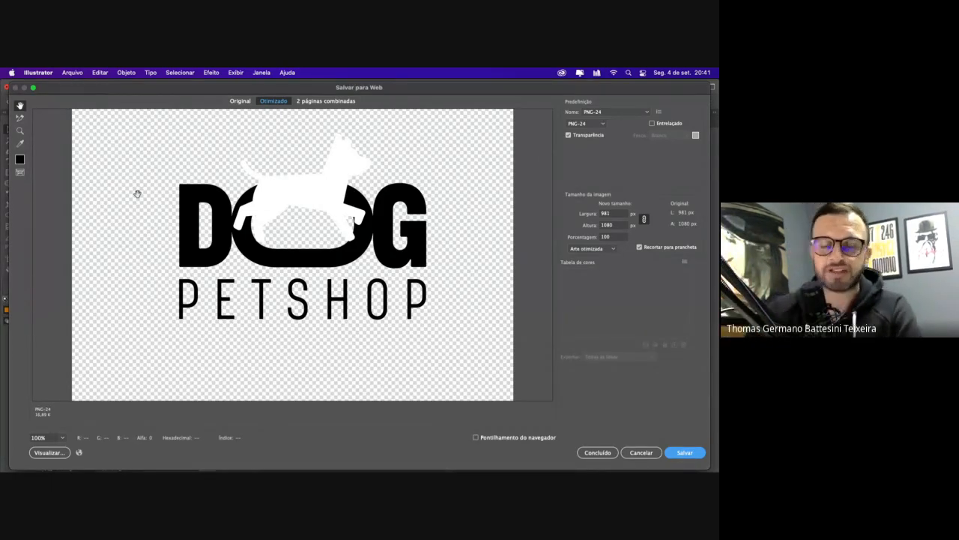
mouse_move(678, 469)
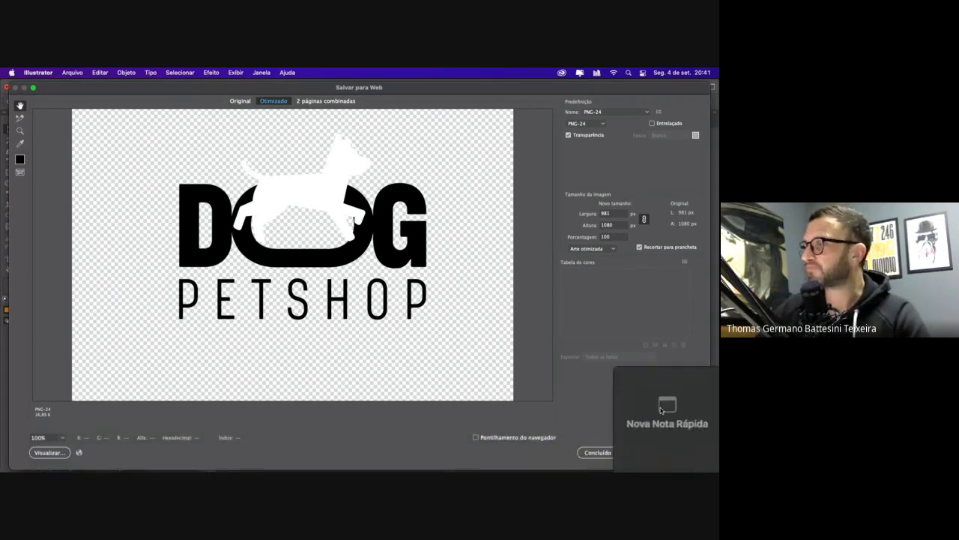
click(661, 409)
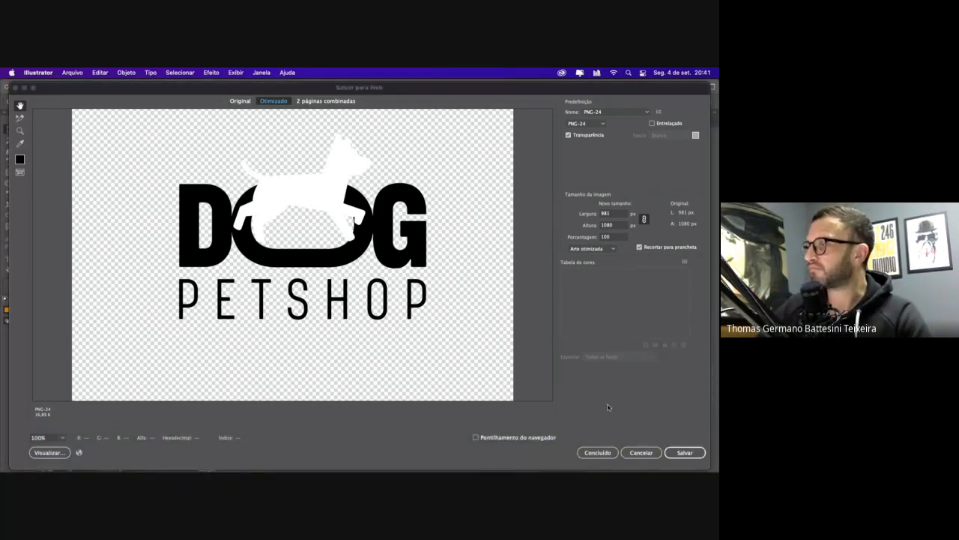
click(643, 455)
click(643, 455)
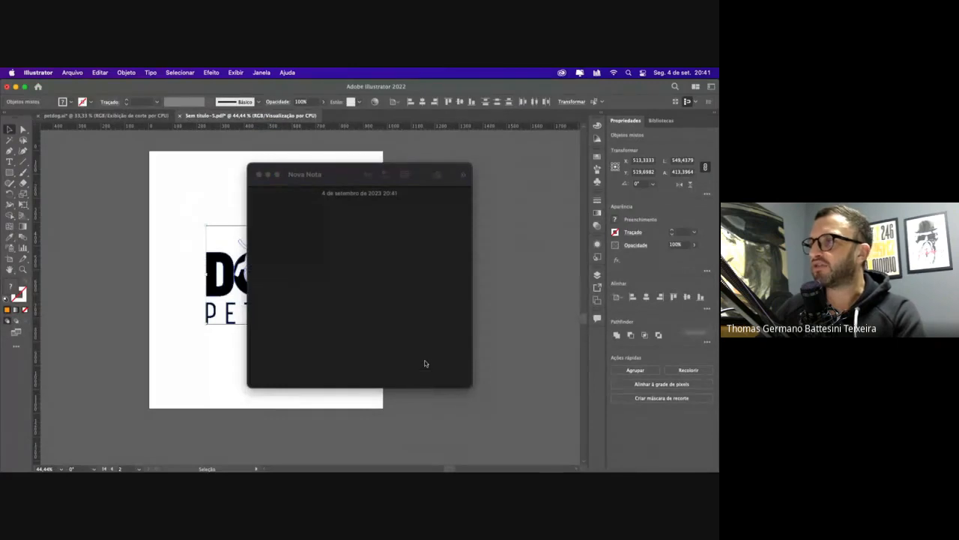
click(259, 174)
click(164, 183)
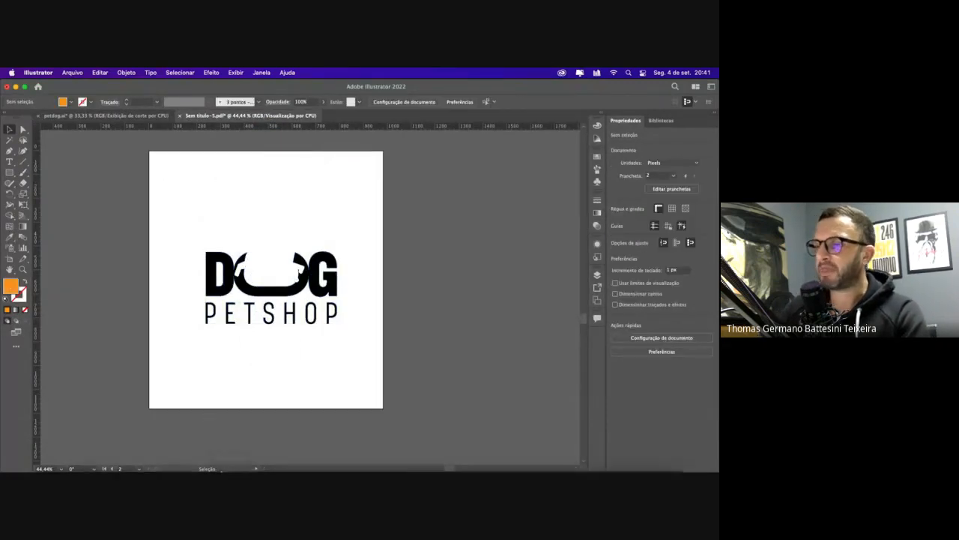
Switch to Finder, find the petshop files in the Mesa folder and preview petdog_story.png
mouse_move(225, 457)
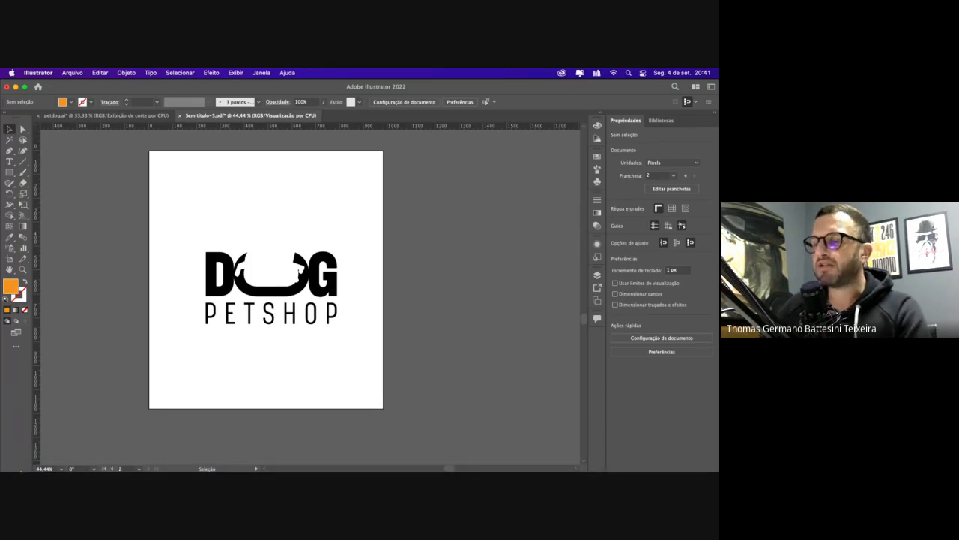
click(43, 456)
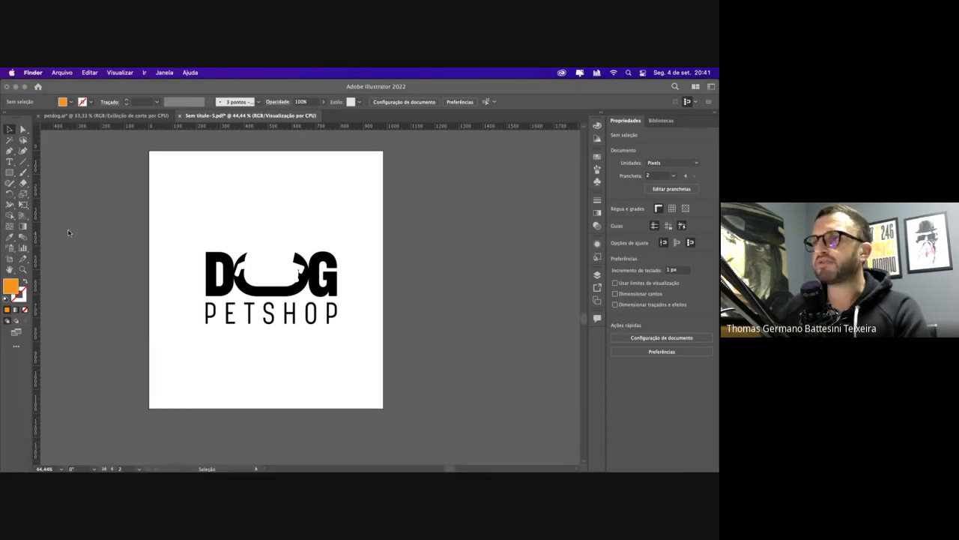
click(178, 193)
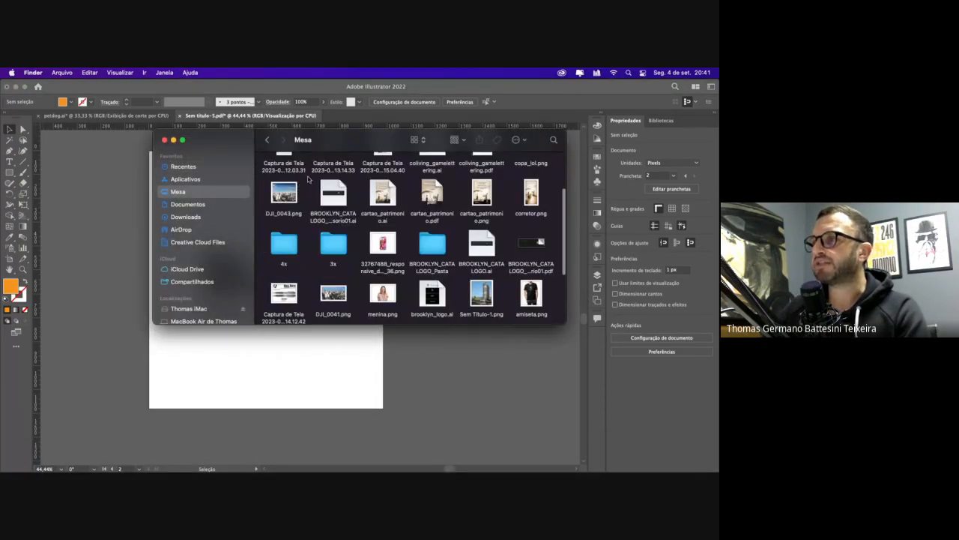
scroll(296, 186, down, 10)
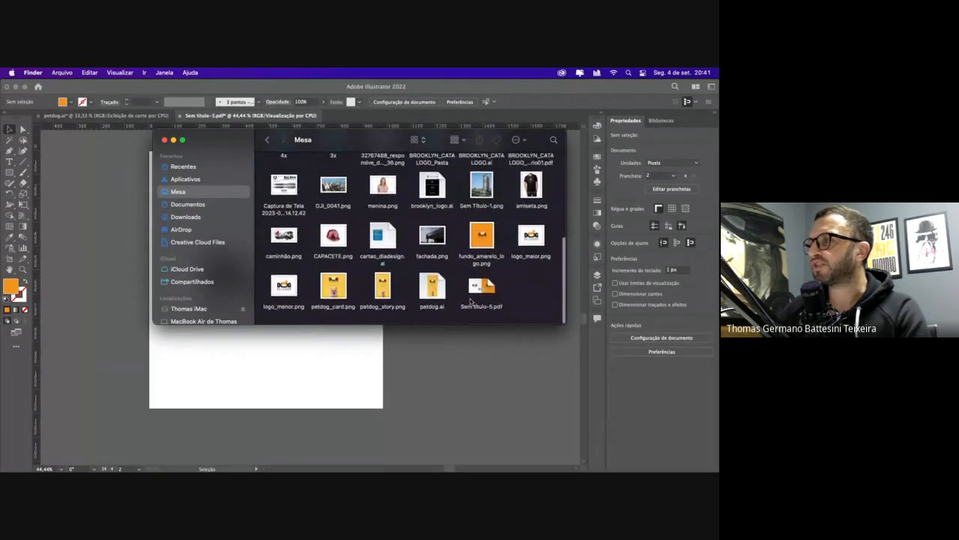
click(482, 288)
click(432, 289)
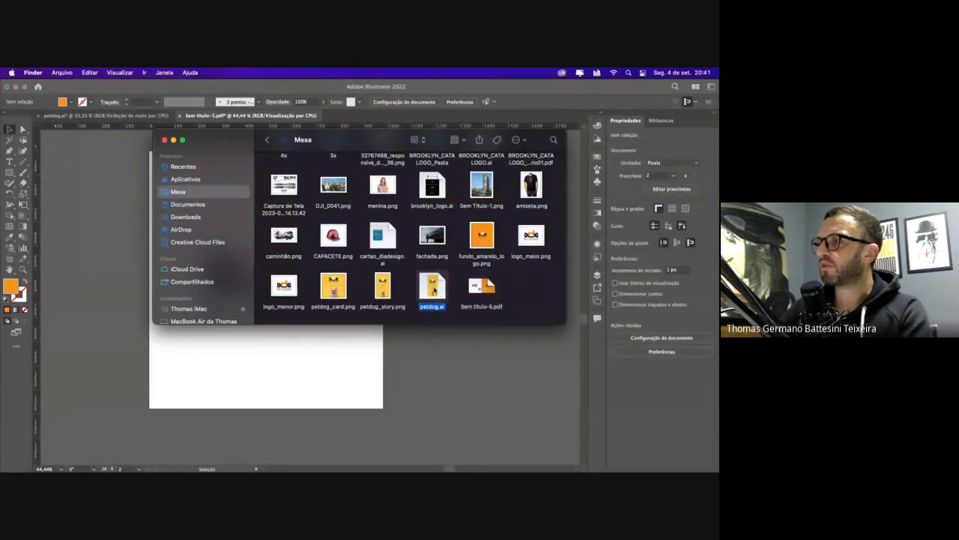
click(386, 291)
key(space)
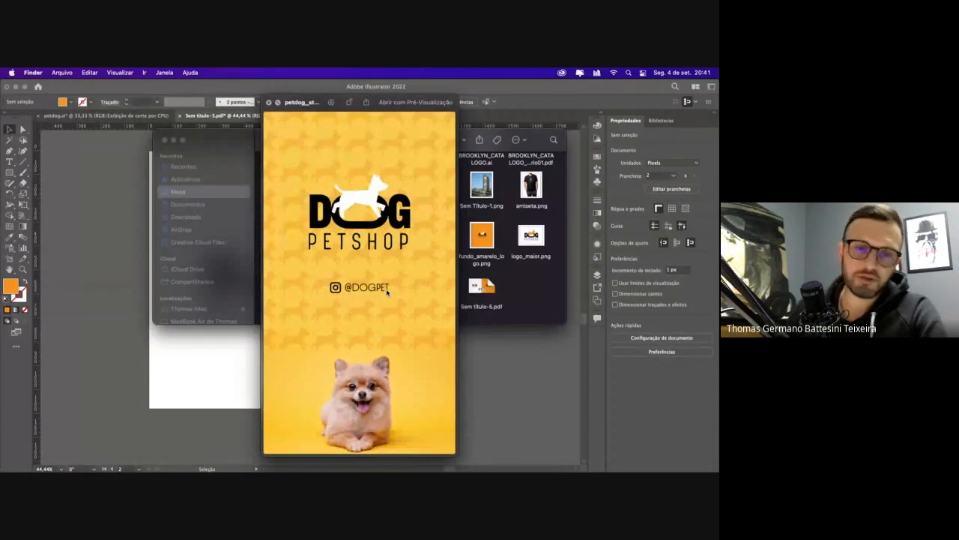
Compare previews of petdog_card.png, logo_menor.png, logo_maior.png and fundo_amarelo_logo.png, and return to Illustrator
key(Left)
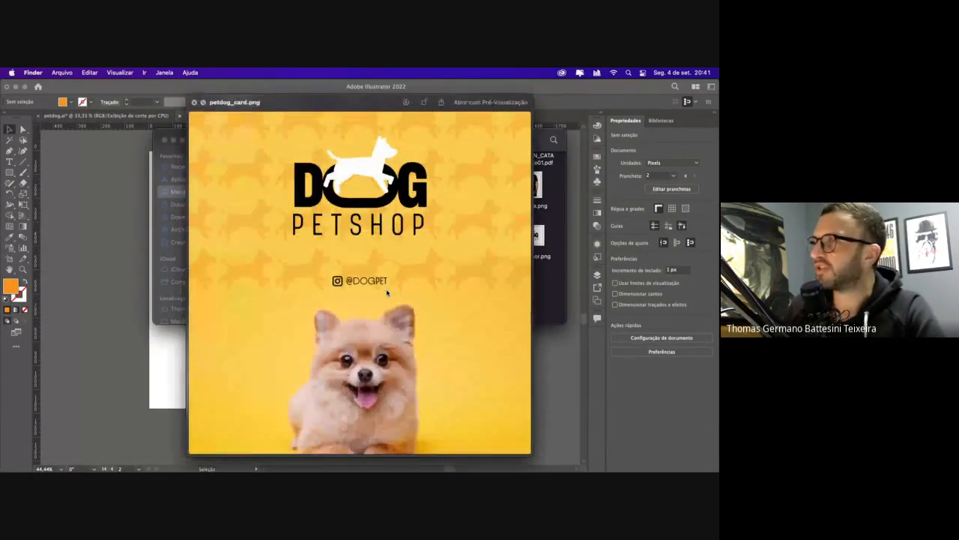
key(Left)
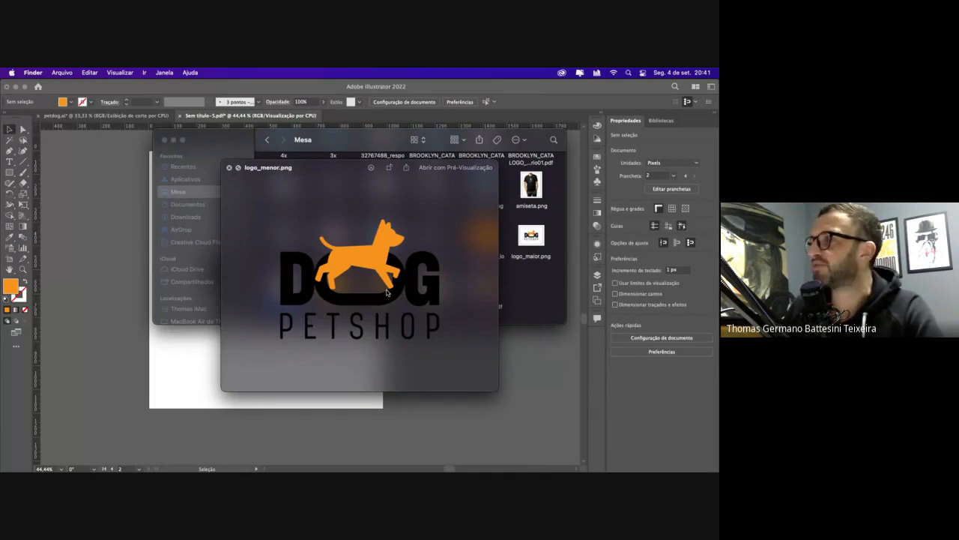
key(Left)
key(Left)
key(Left)
key(Left)
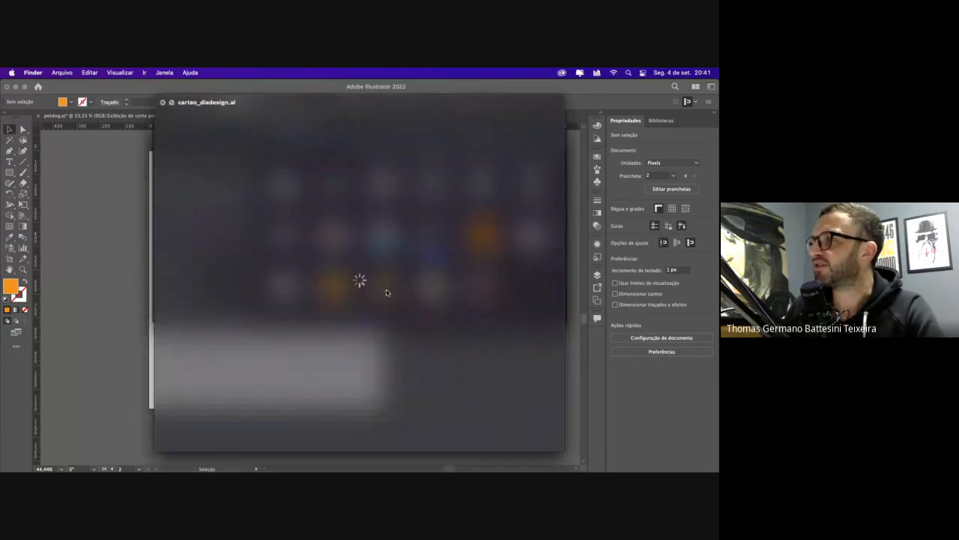
key(Left)
key(Right)
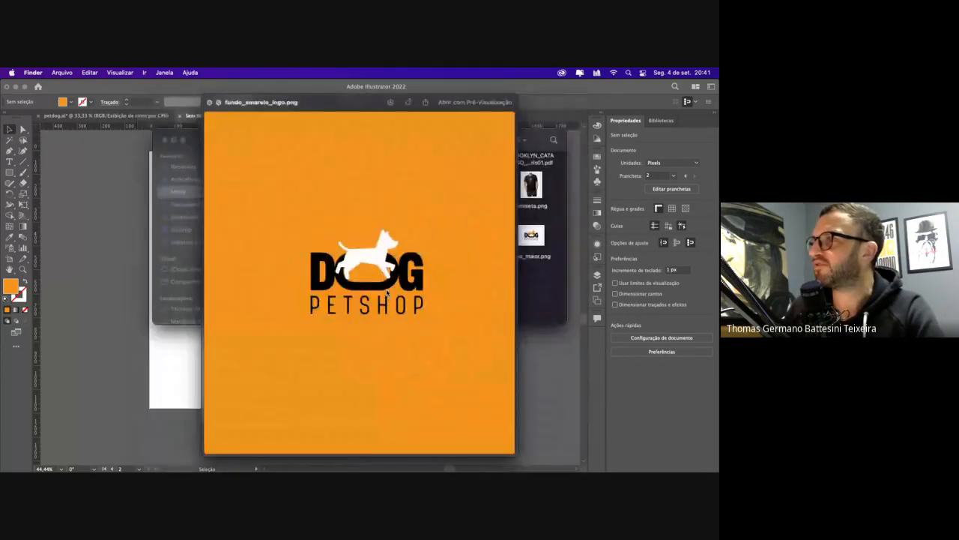
key(Left)
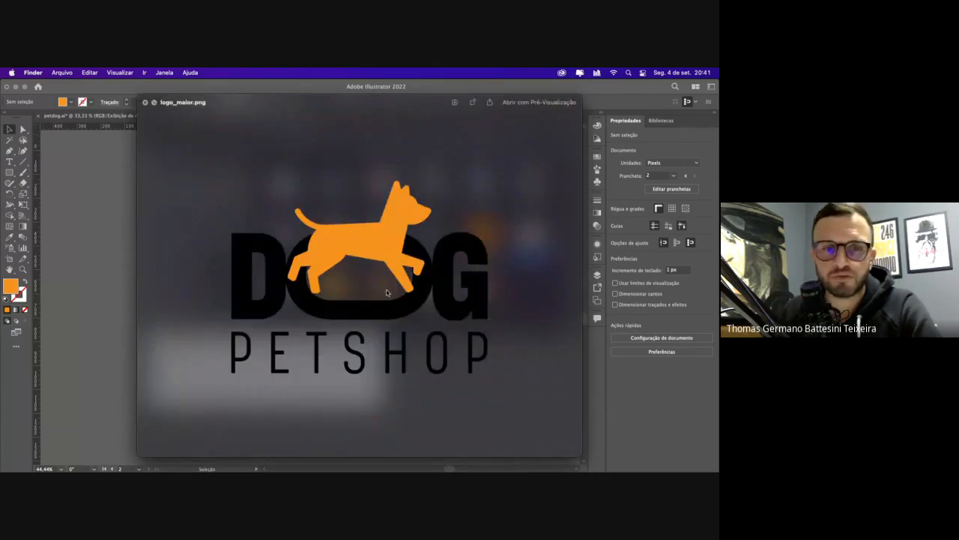
key(Right)
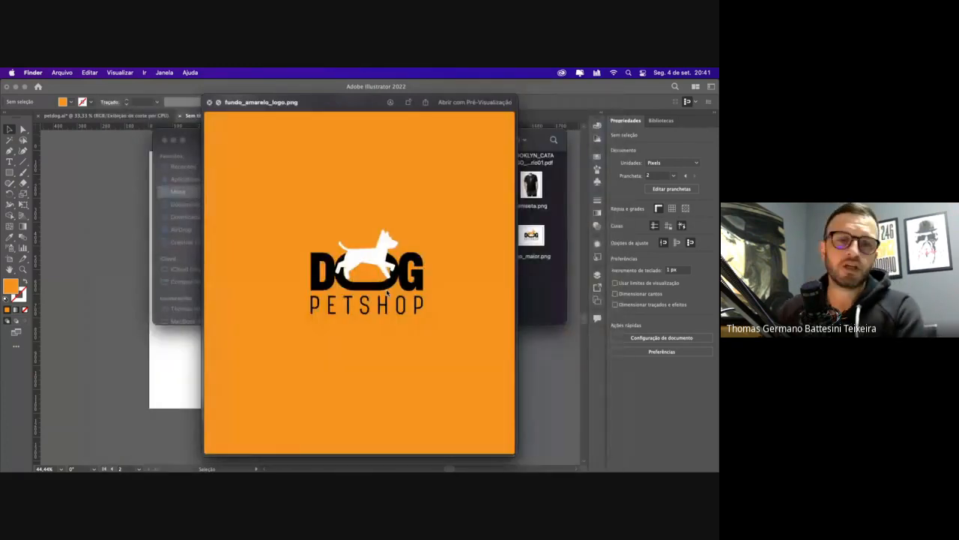
click(211, 102)
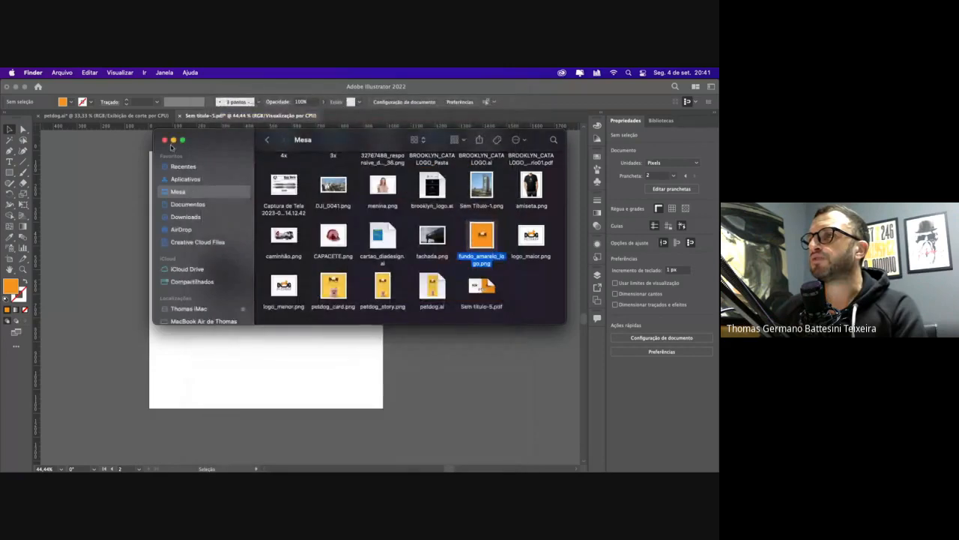
click(149, 158)
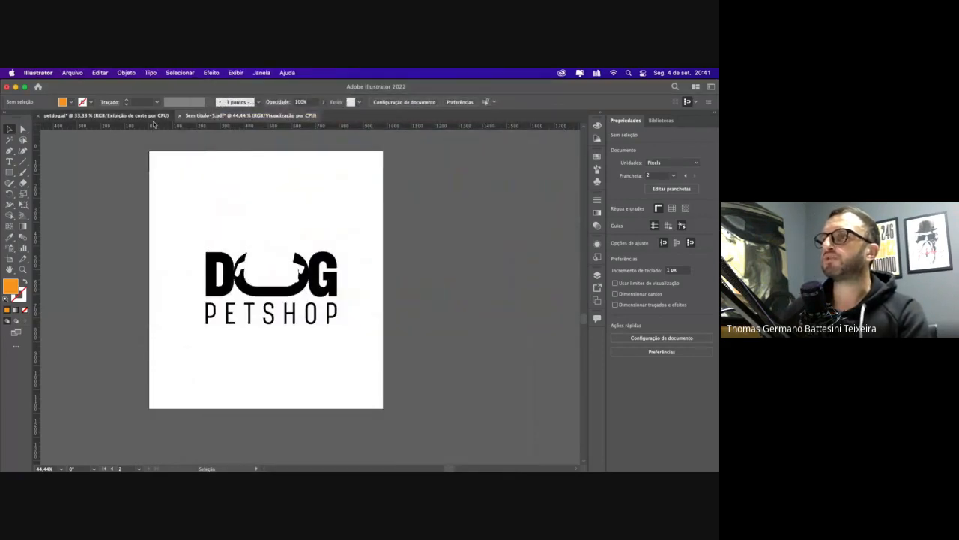
Examine the logo, dog pattern and photo in the story and card layouts of petdog.ai
click(105, 116)
click(302, 209)
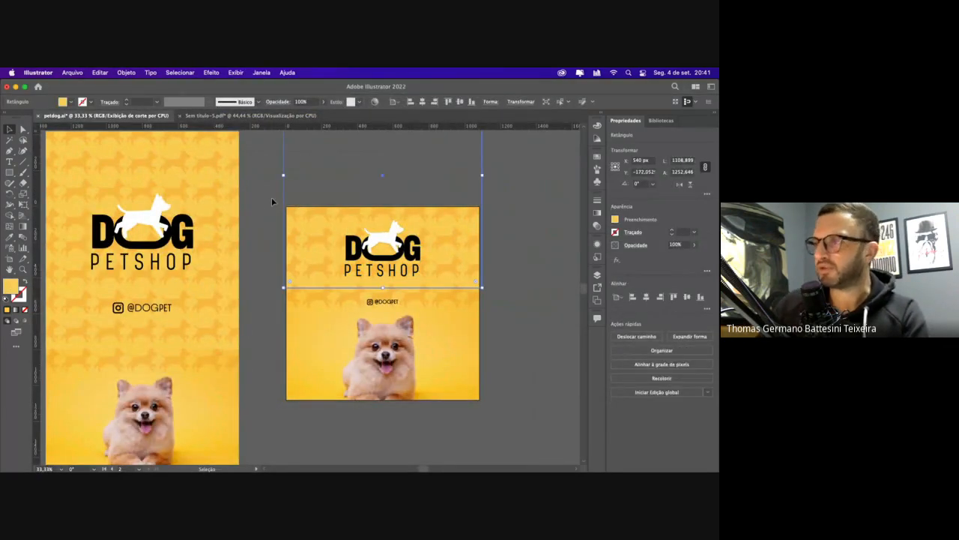
scroll(271, 198, down, 3)
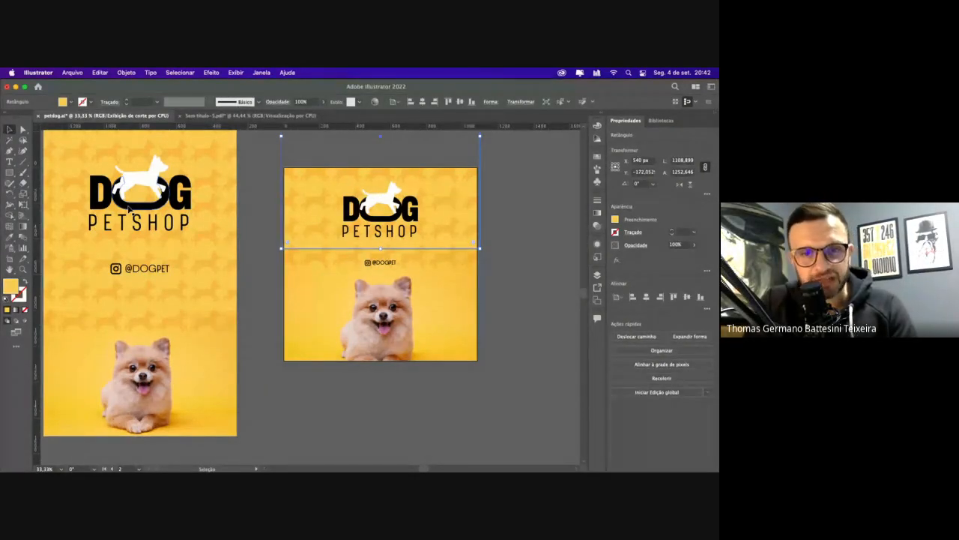
scroll(128, 210, down, 1)
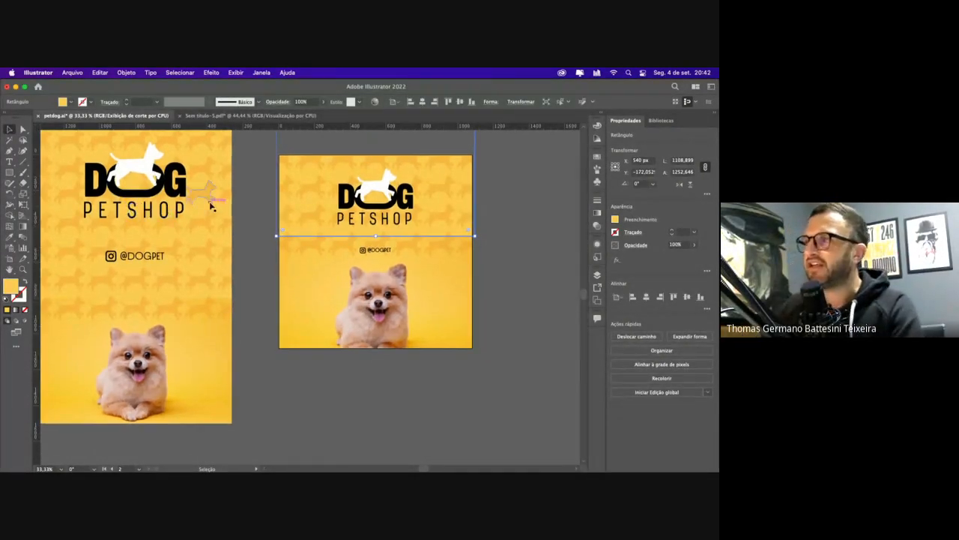
click(249, 216)
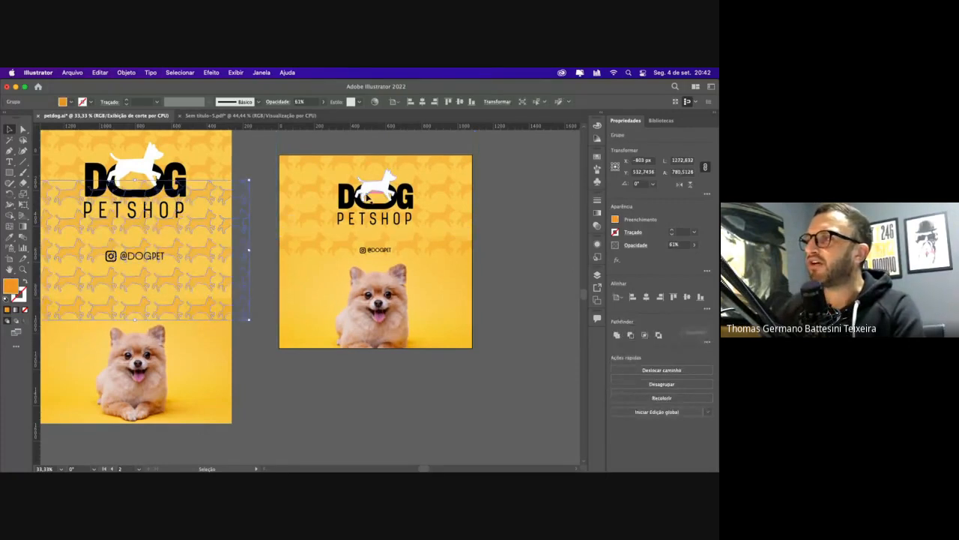
Return to Sem título-5.pdf and undo the logo enlargement and the removal of the orange background
click(221, 117)
key(super+a)
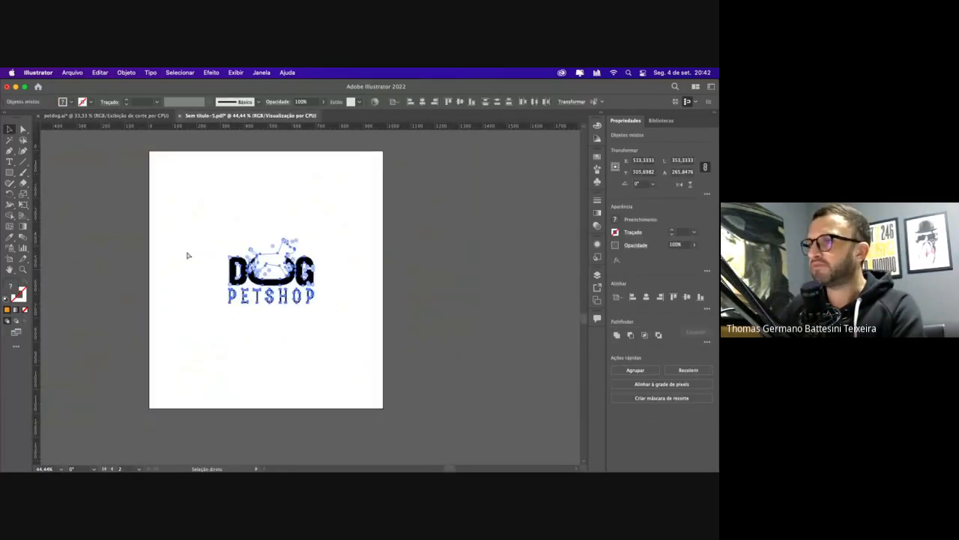
click(95, 230)
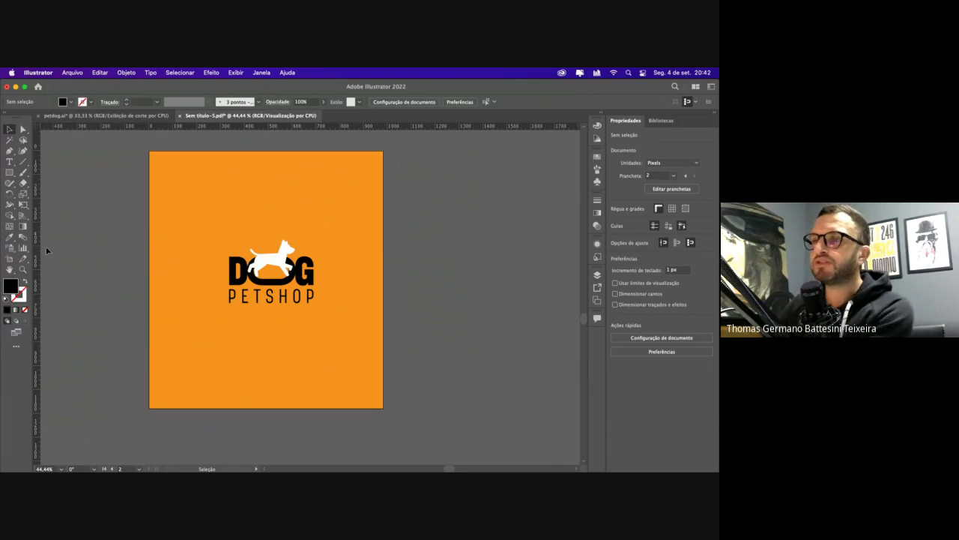
Draw a new artboard of about 584 × 466 px around the white-dog logo inside the orange background
key(shift+o)
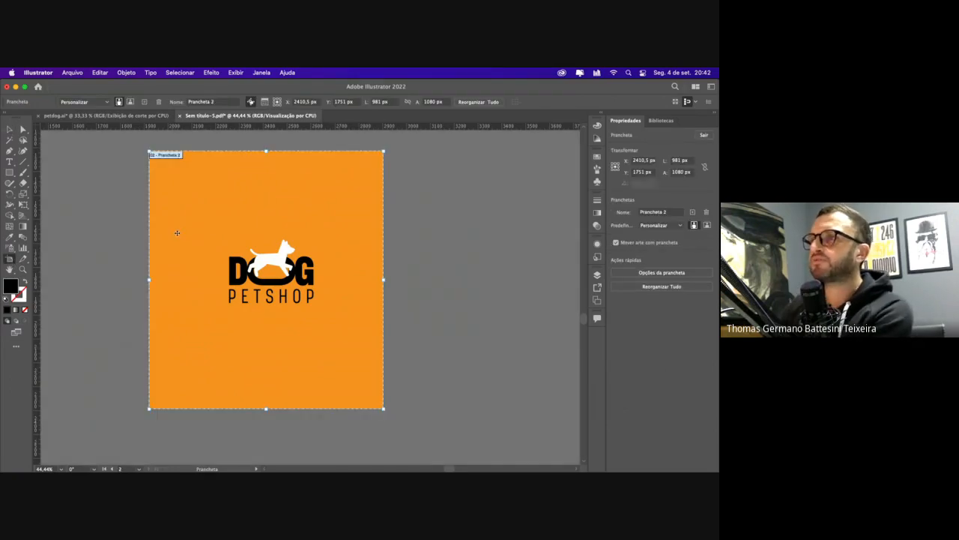
drag(199, 219, 340, 331)
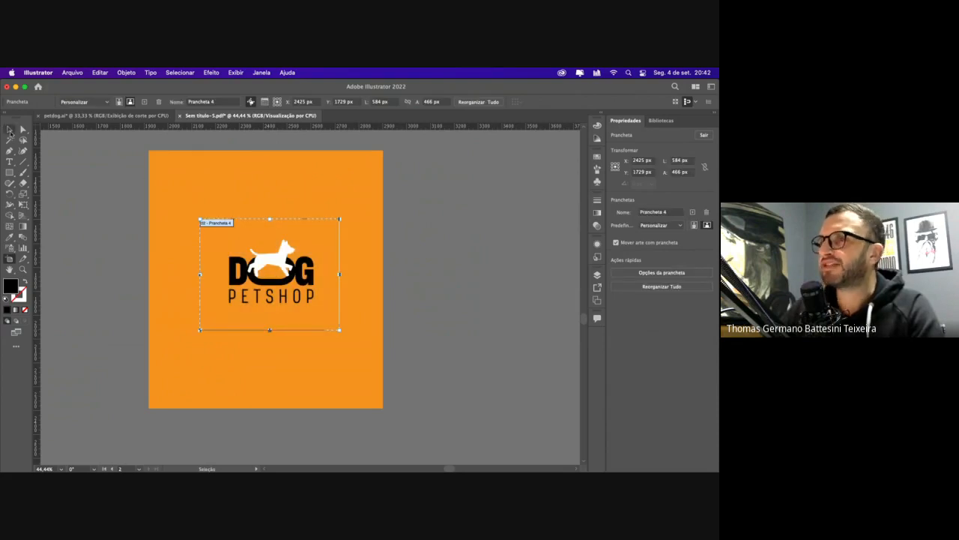
click(9, 130)
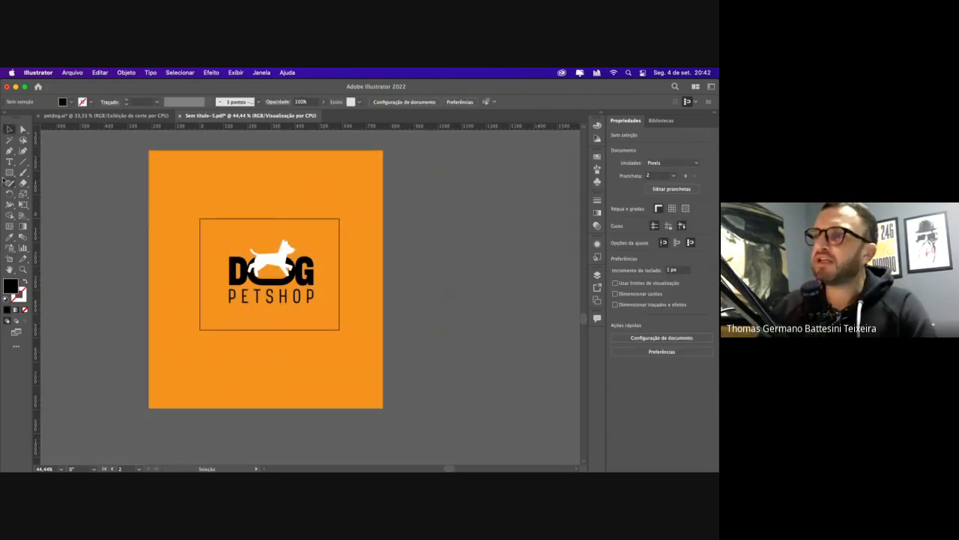
click(10, 259)
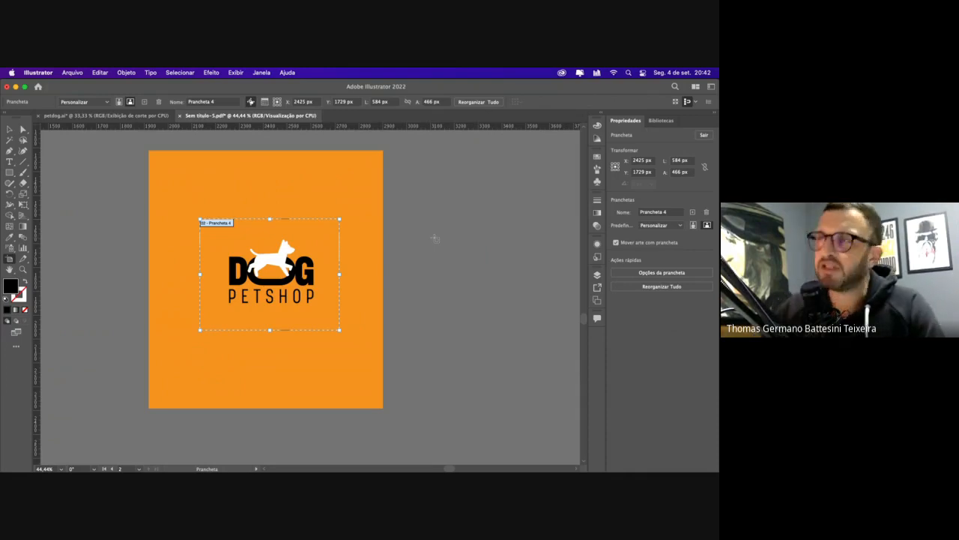
click(72, 72)
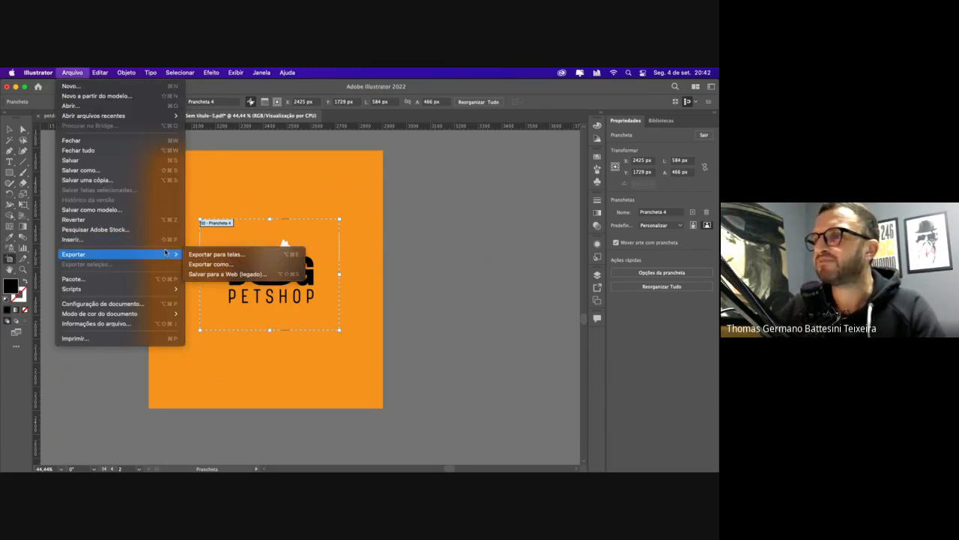
click(203, 261)
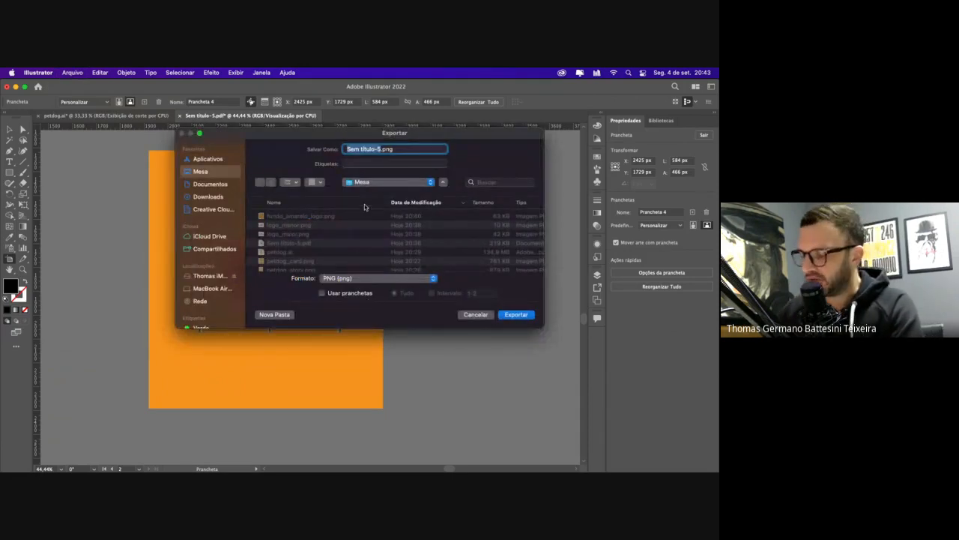
text(logoPequeno)
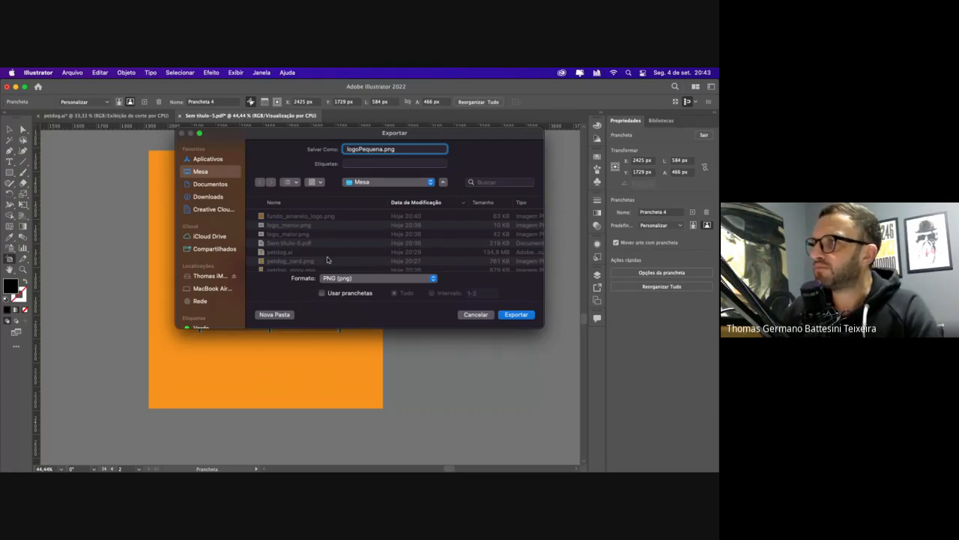
click(516, 314)
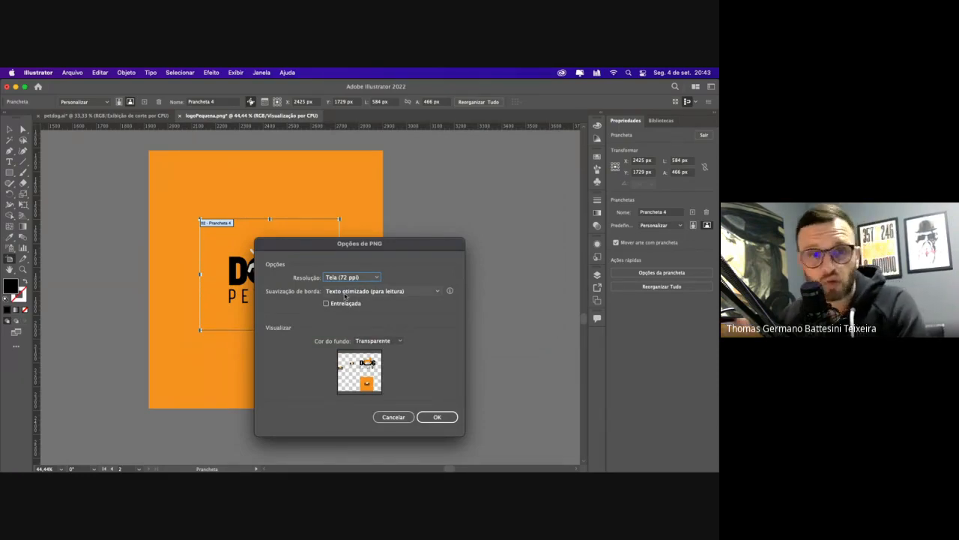
key(Return)
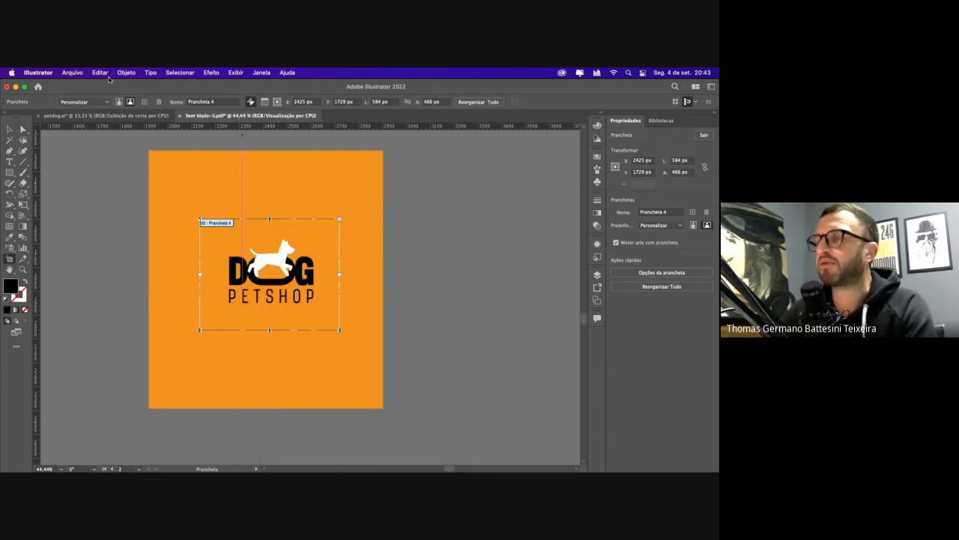
Save the white-dog logo artboard for web as a 584 × 466 px PNG-24 named logo_pequeno01 on the desktop (Mesa)
click(72, 72)
mouse_move(115, 255)
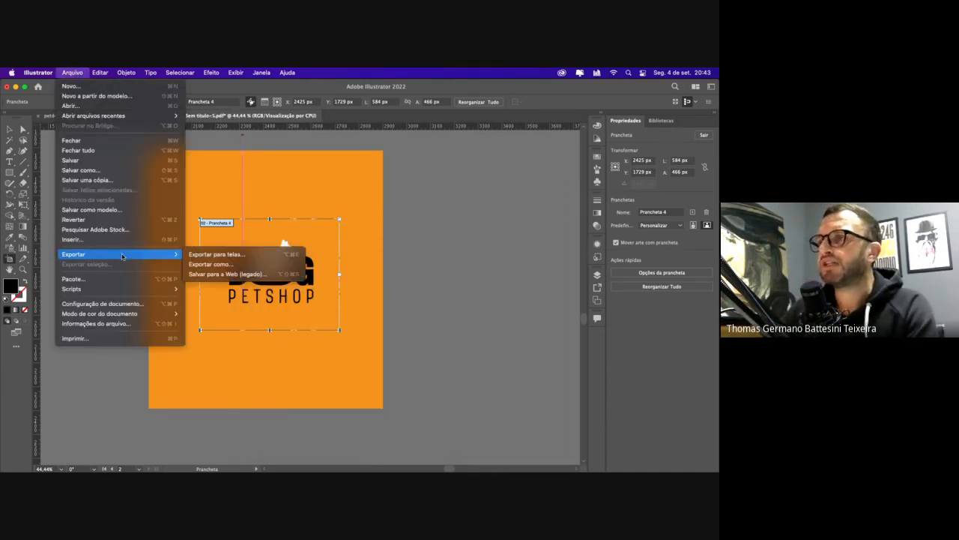
click(227, 274)
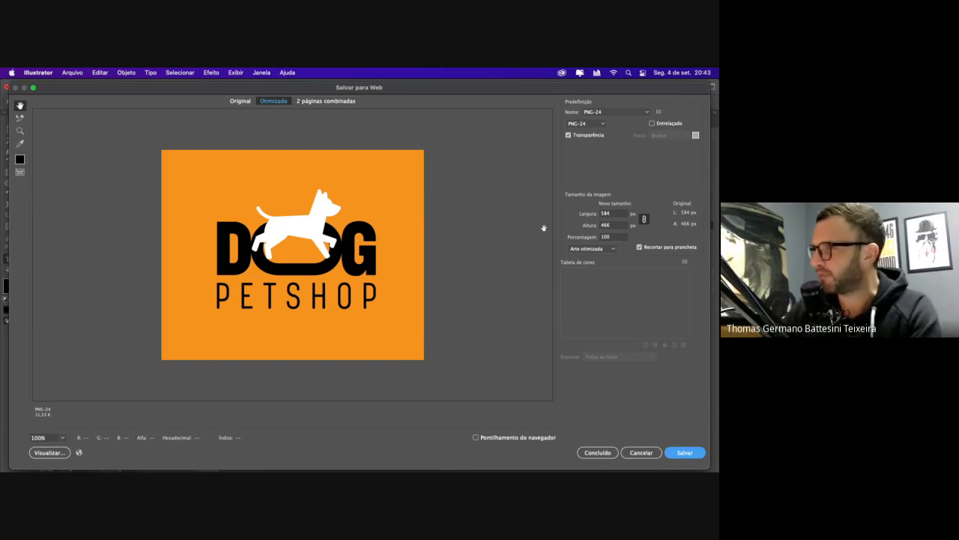
double_click(610, 214)
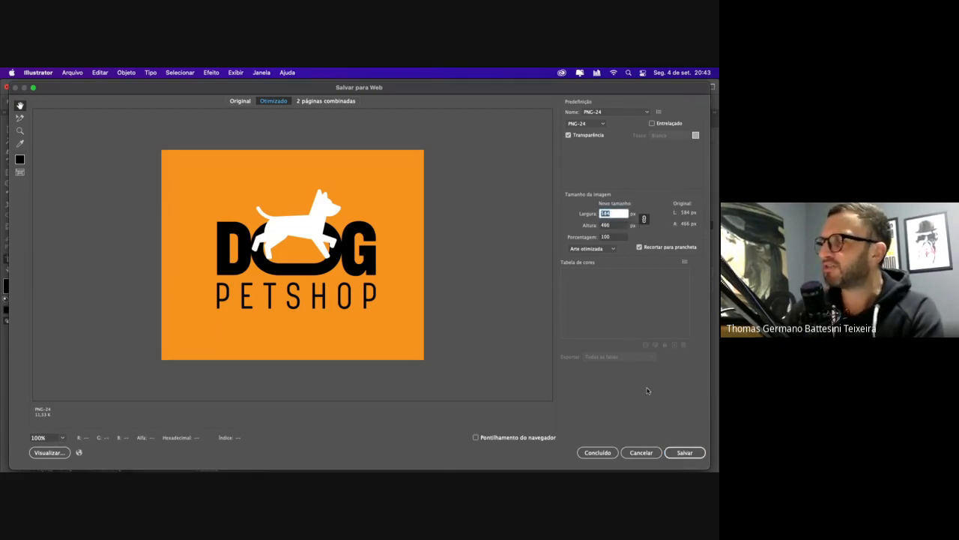
click(685, 453)
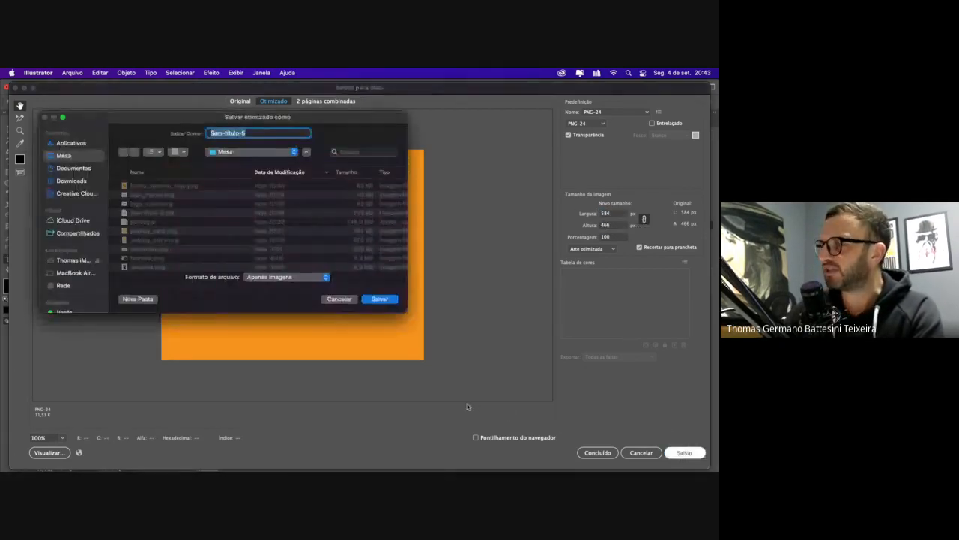
text(logo)
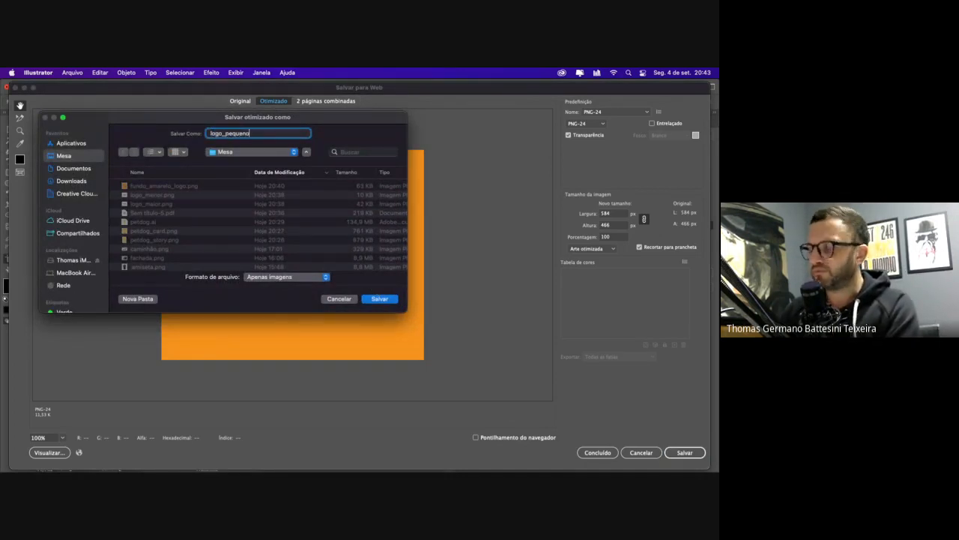
text(_pequeno)
key(Return)
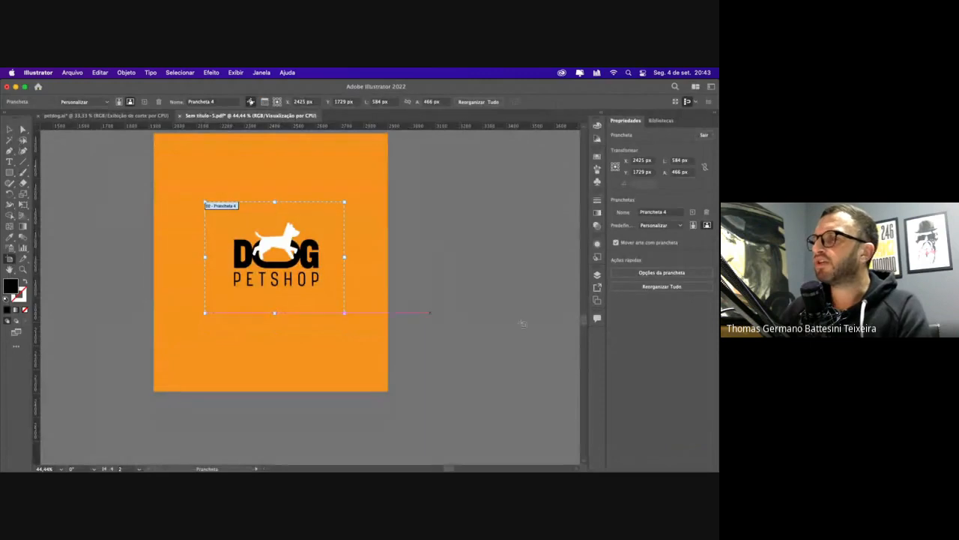
Draw a new artboard of about 2471 × 1587 px in the empty area beside the orange square
click(71, 73)
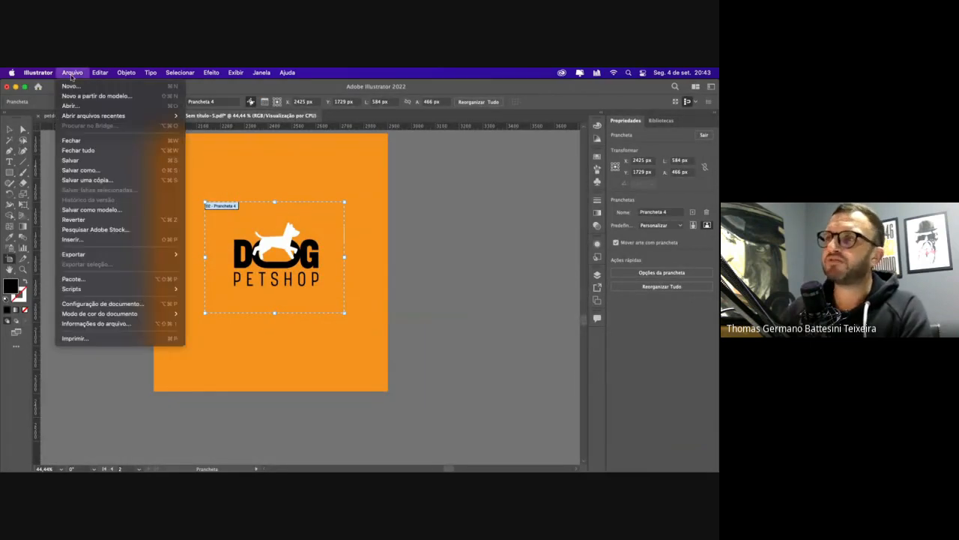
click(186, 360)
key(super+minus)
key(super+minus)
key(super+minus)
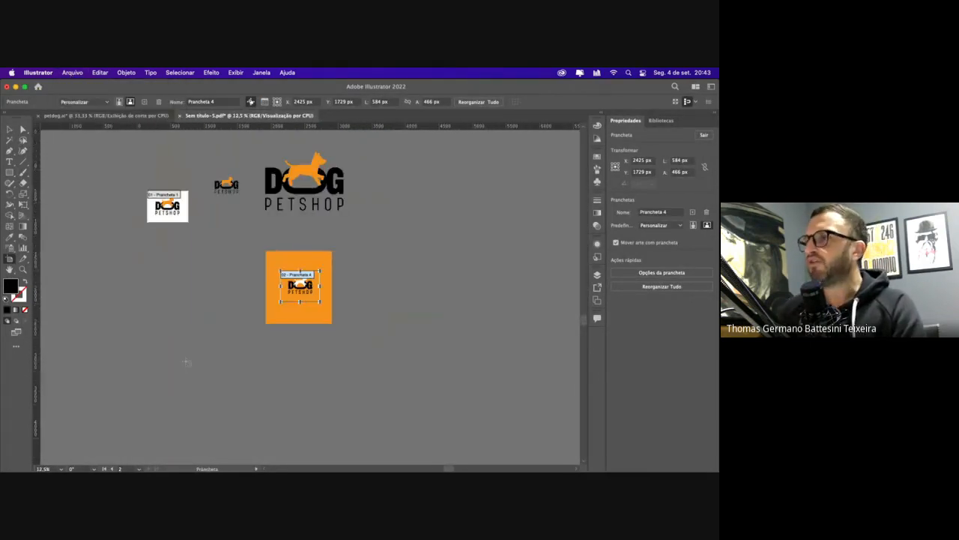
drag(299, 289, 232, 336)
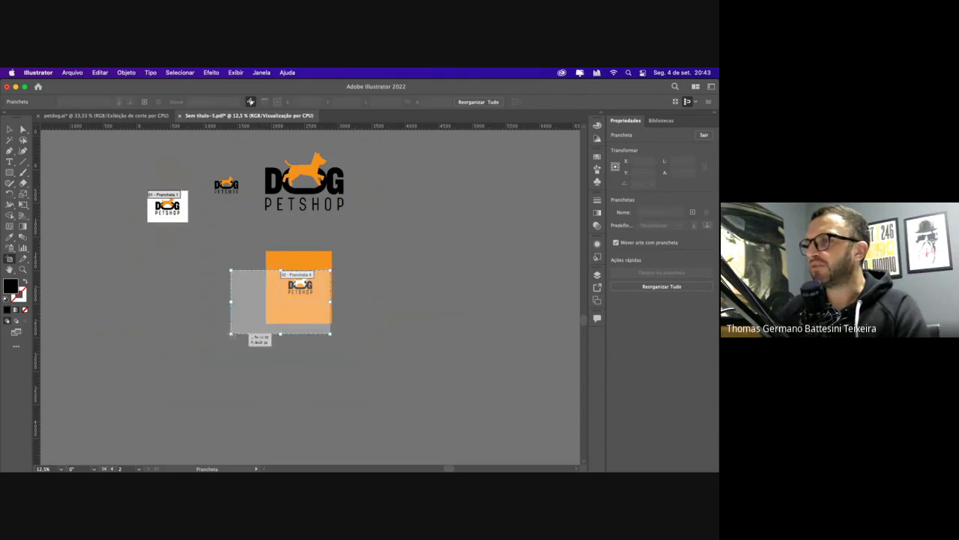
key(super+z)
drag(91, 260, 259, 367)
click(8, 130)
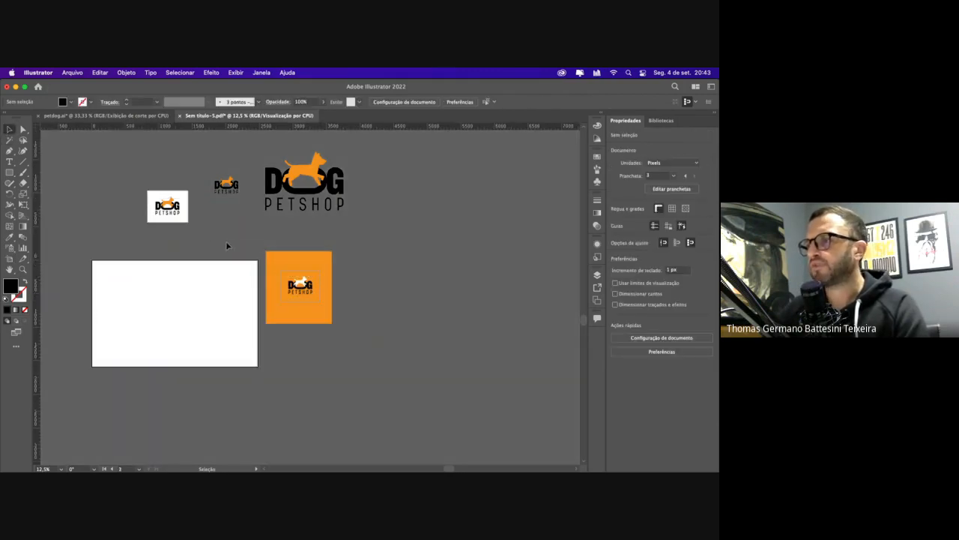
Copy the orange square with its logo onto the new artboard, enlarge it to about 2574 × 2834 px and center it there
drag(325, 305, 126, 291)
drag(157, 331, 261, 445)
drag(206, 350, 201, 318)
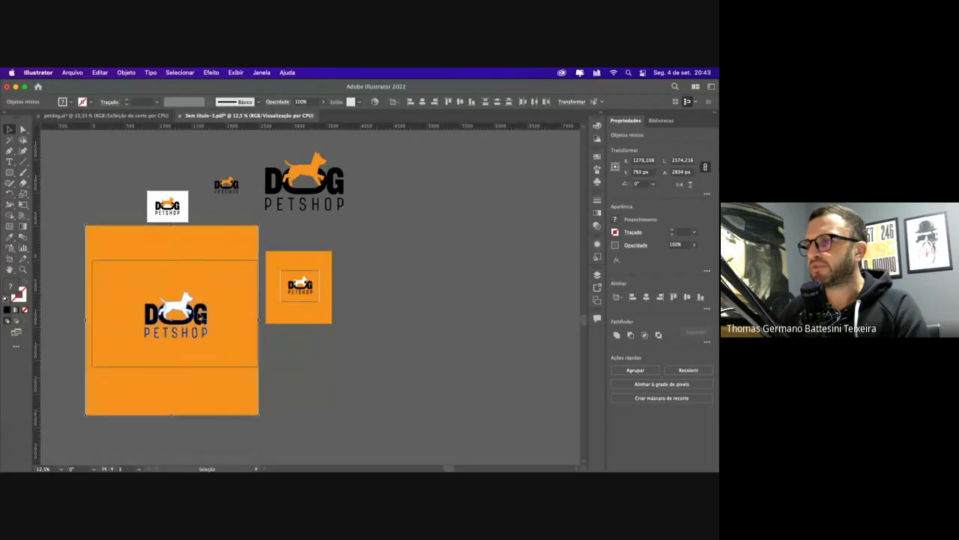
Try to save the enlarged orange logo artboard for web as a PNG-24 with a width of 1080 px
click(73, 73)
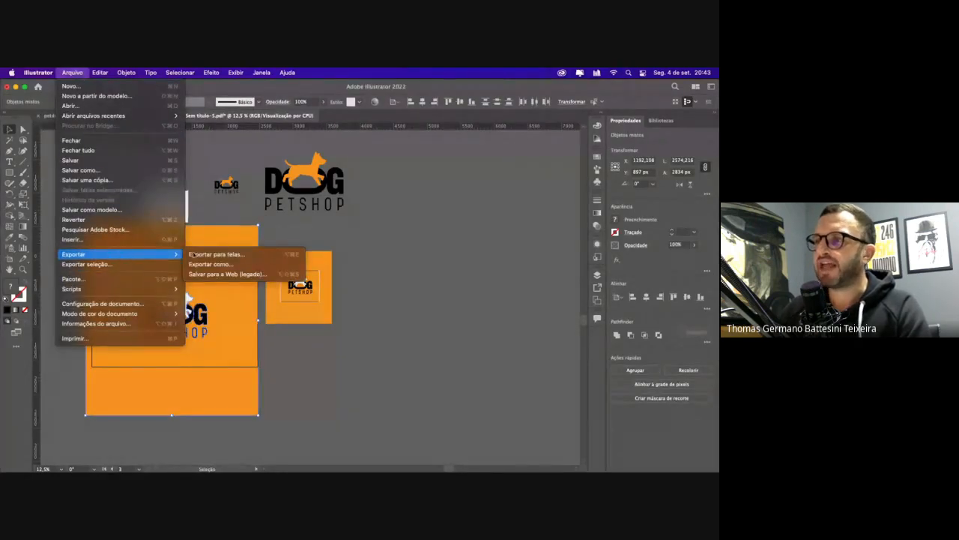
click(225, 275)
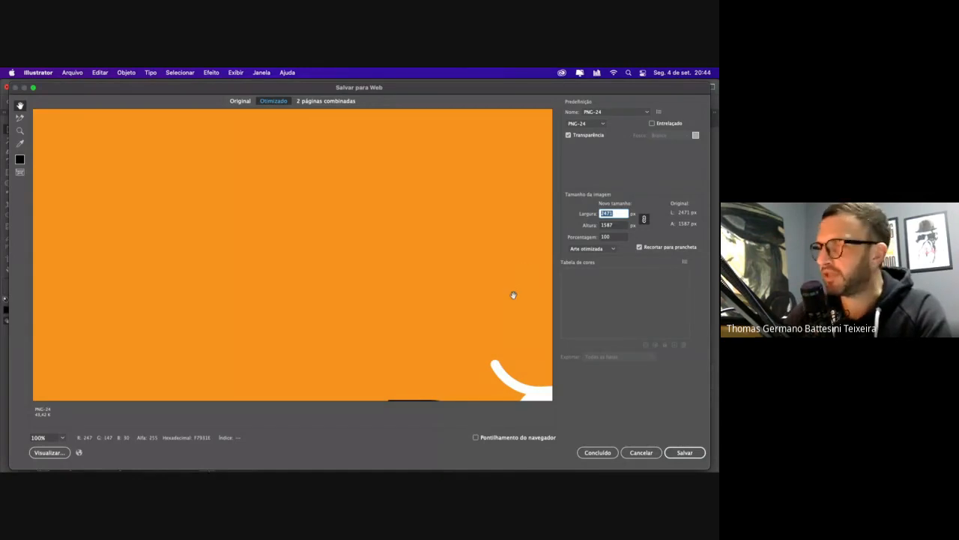
drag(513, 295, 195, 159)
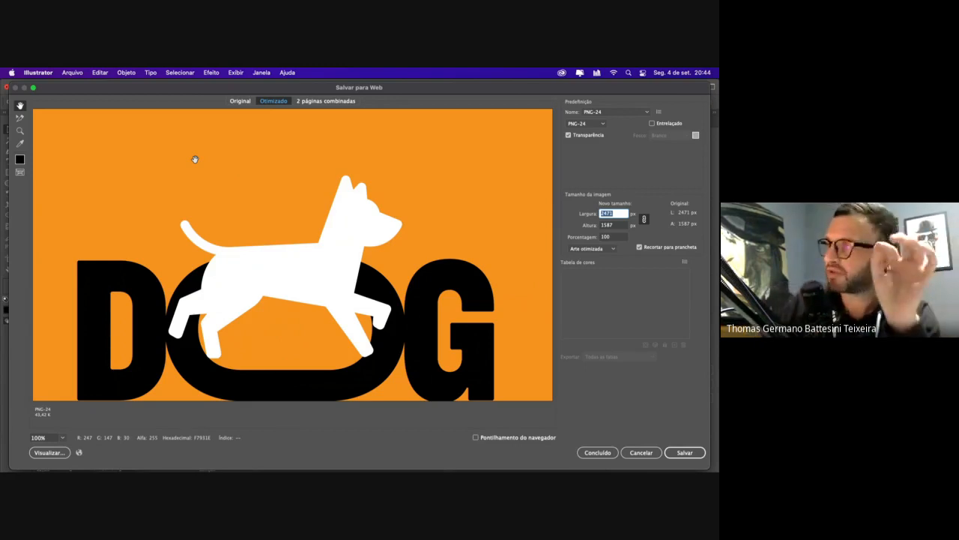
text(1080)
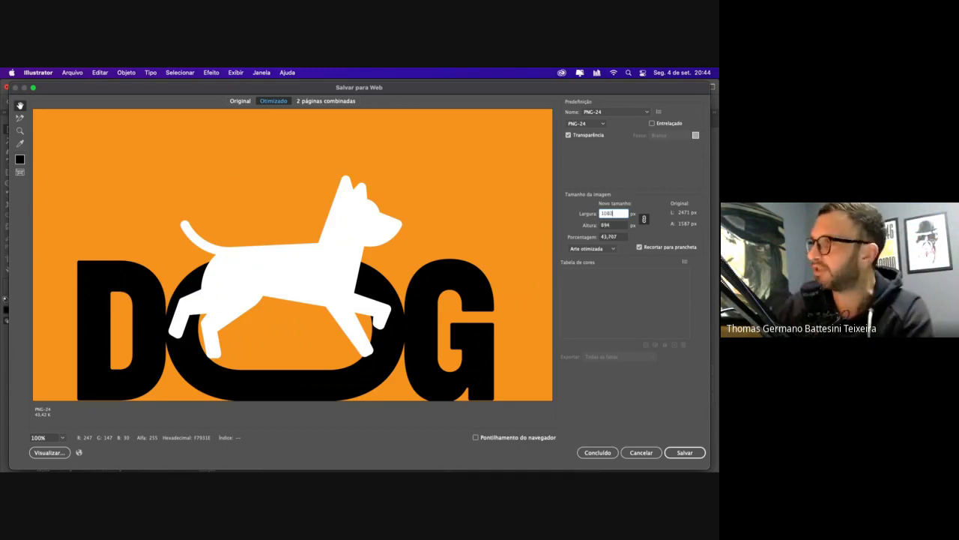
key(Tab)
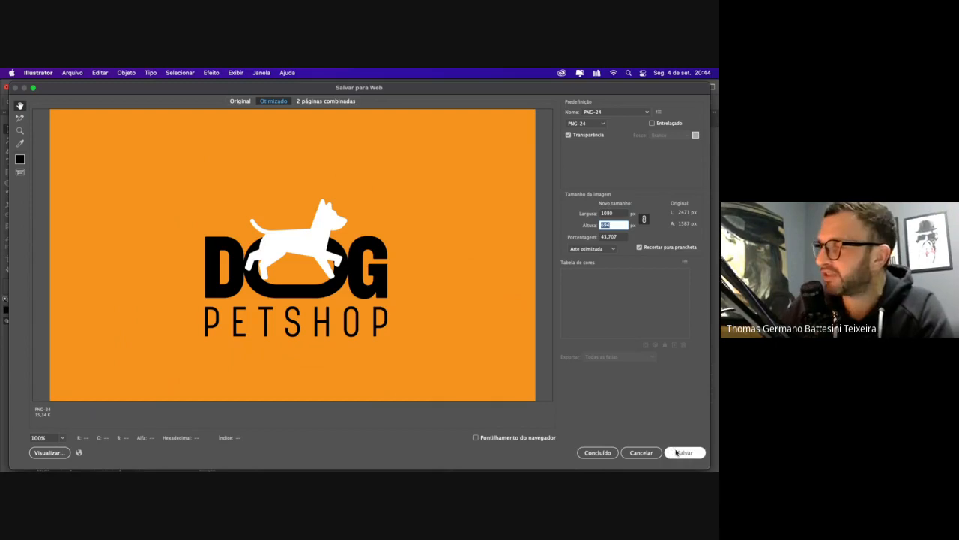
click(679, 451)
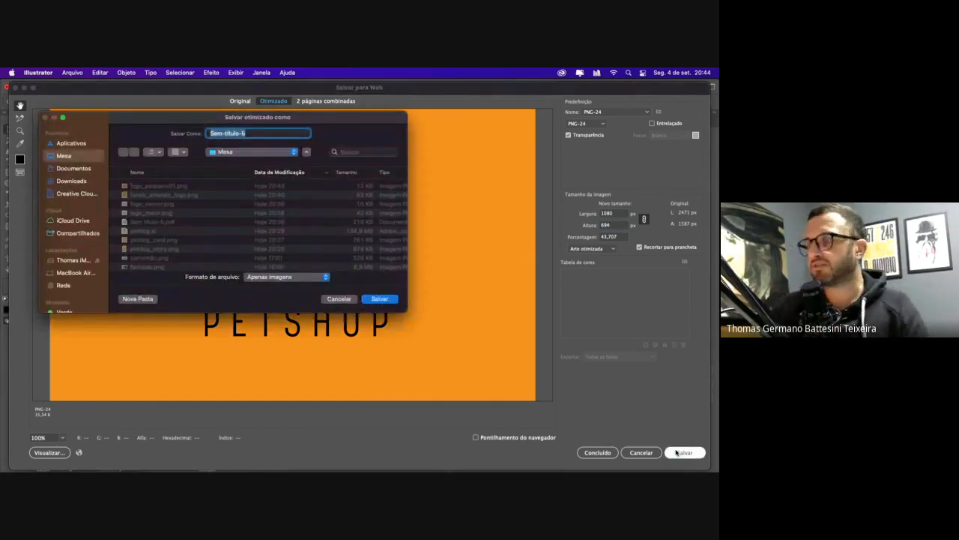
key(F1)
key(Escape)
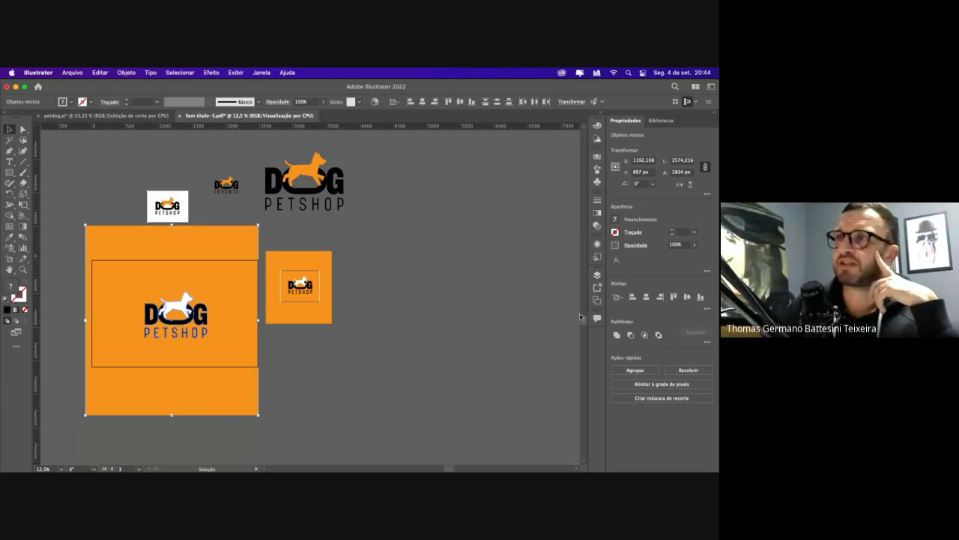
Switch to petdog.ai and deselect the dog pattern group on the story layout
click(105, 116)
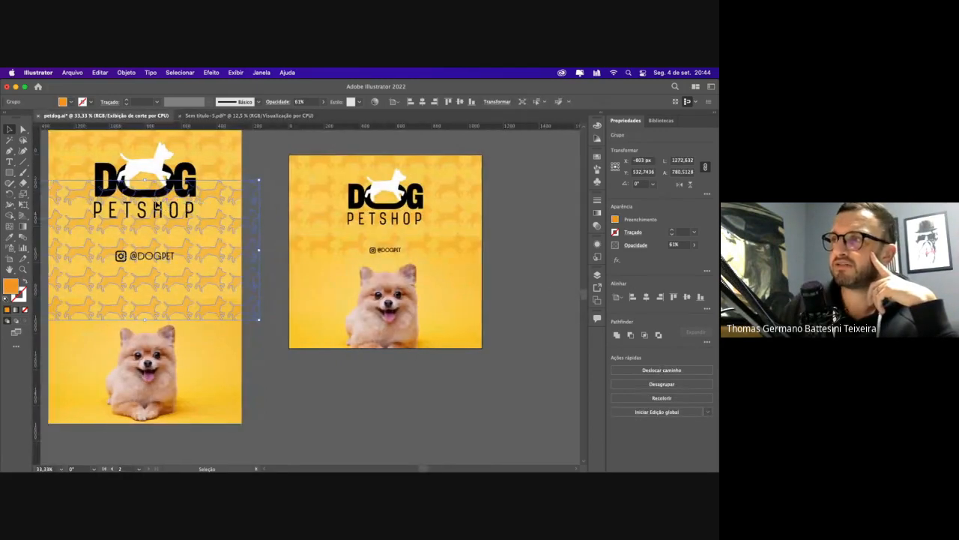
scroll(156, 204, left, 5)
click(80, 169)
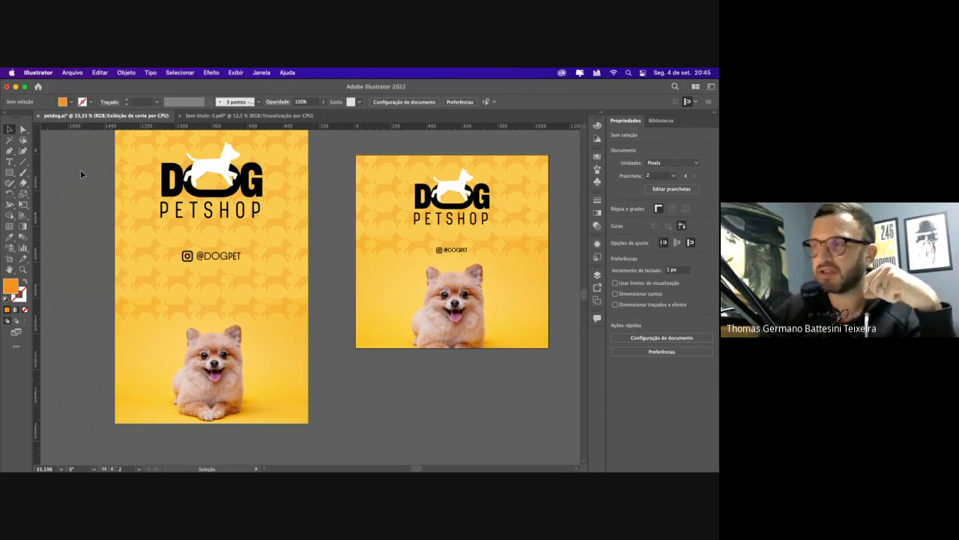
Switch to WhatsApp in Chrome and send petdog_story.png as a document to EDITORAÇÃO 2023/2 with the caption "segue para publicar"
mouse_move(229, 472)
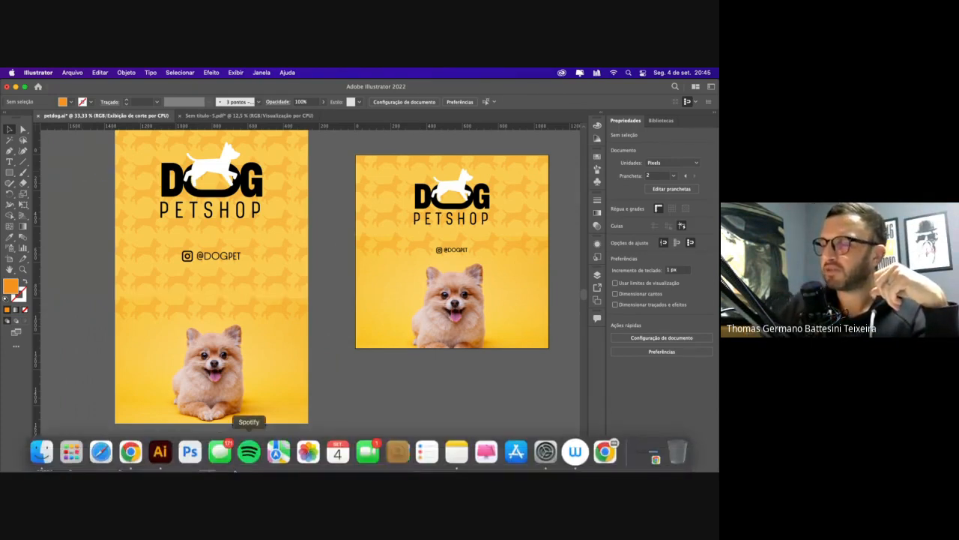
click(131, 451)
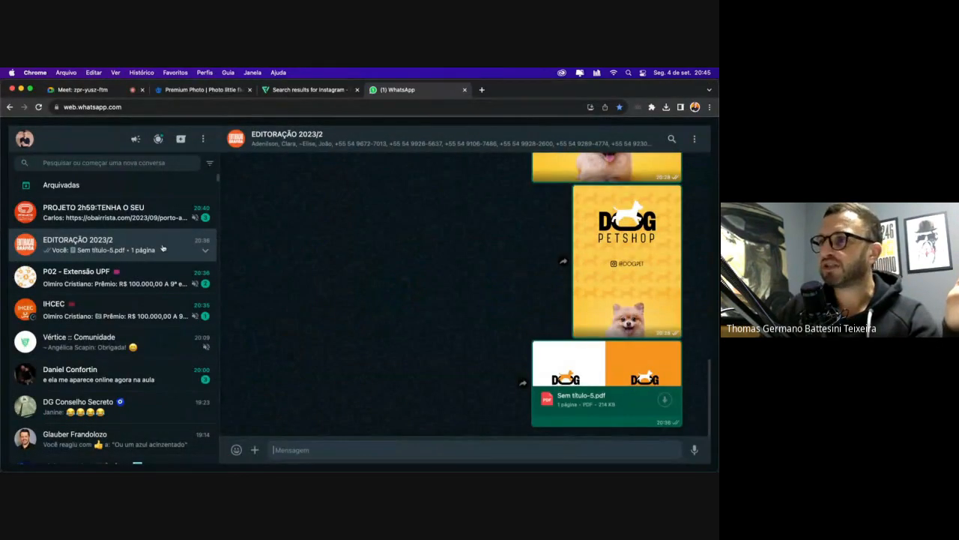
click(255, 450)
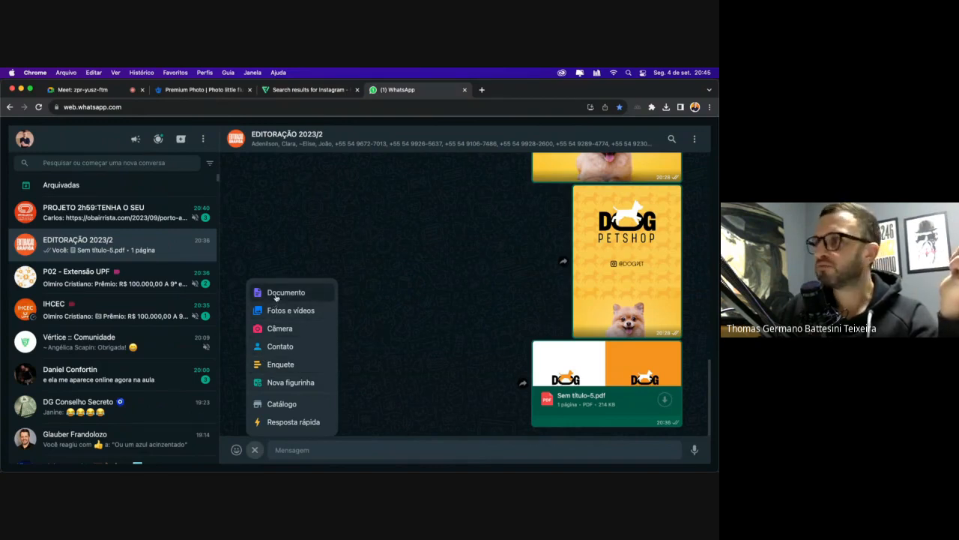
click(277, 298)
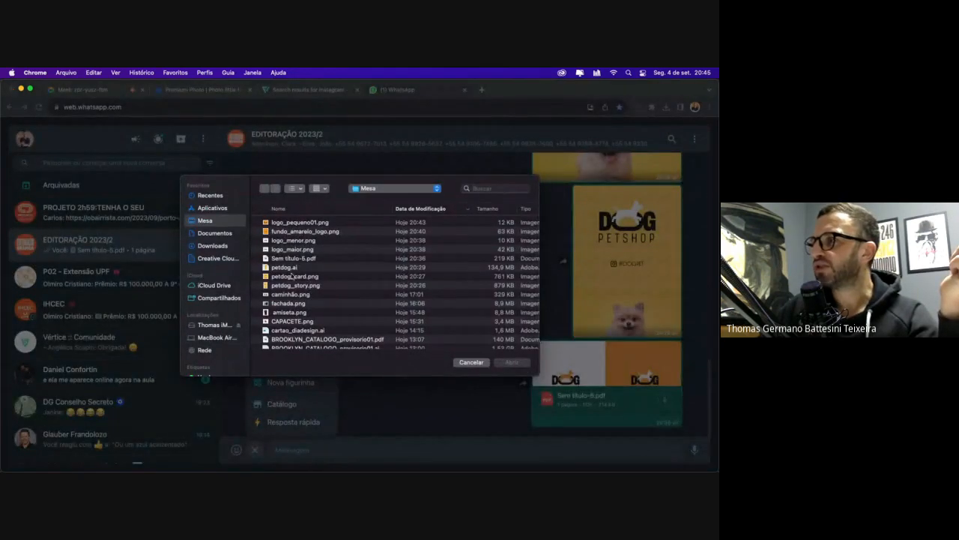
double_click(292, 286)
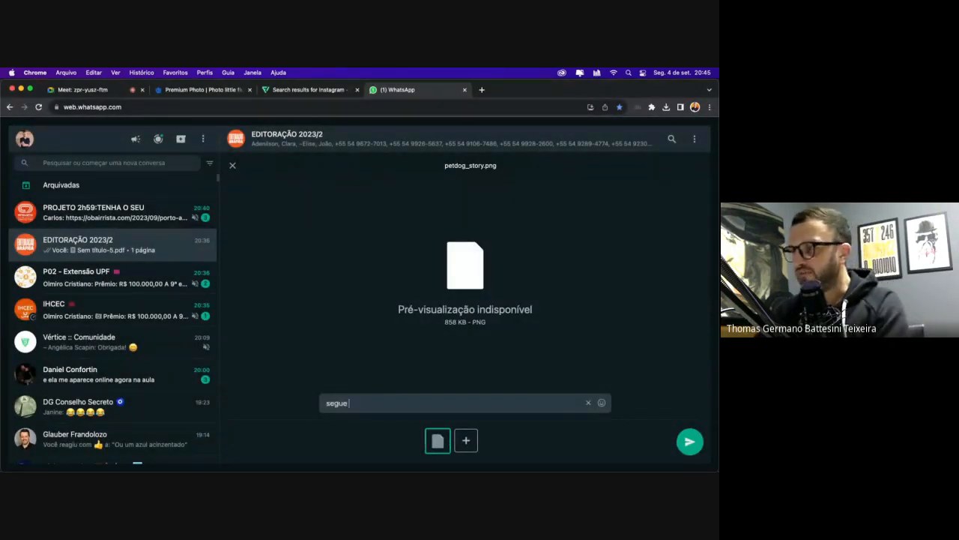
text(licar)
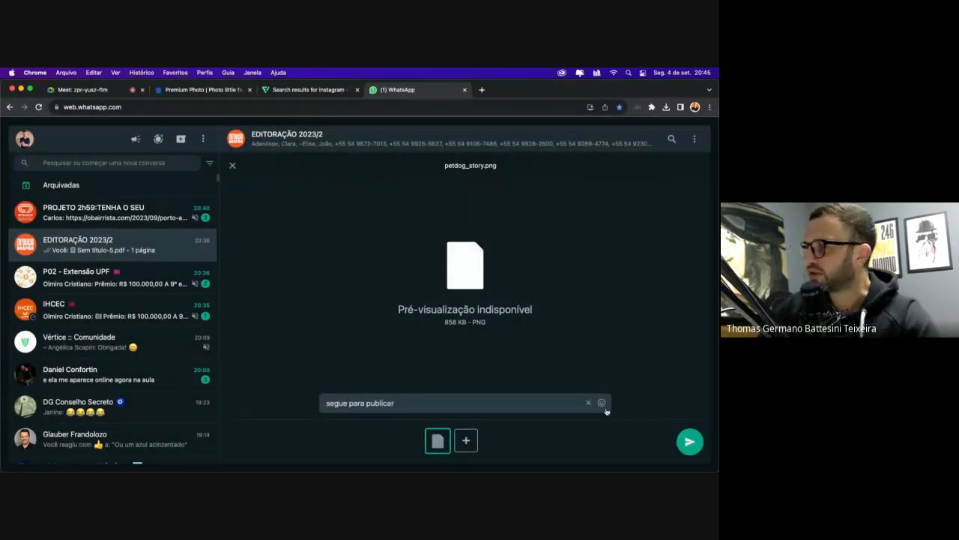
click(687, 445)
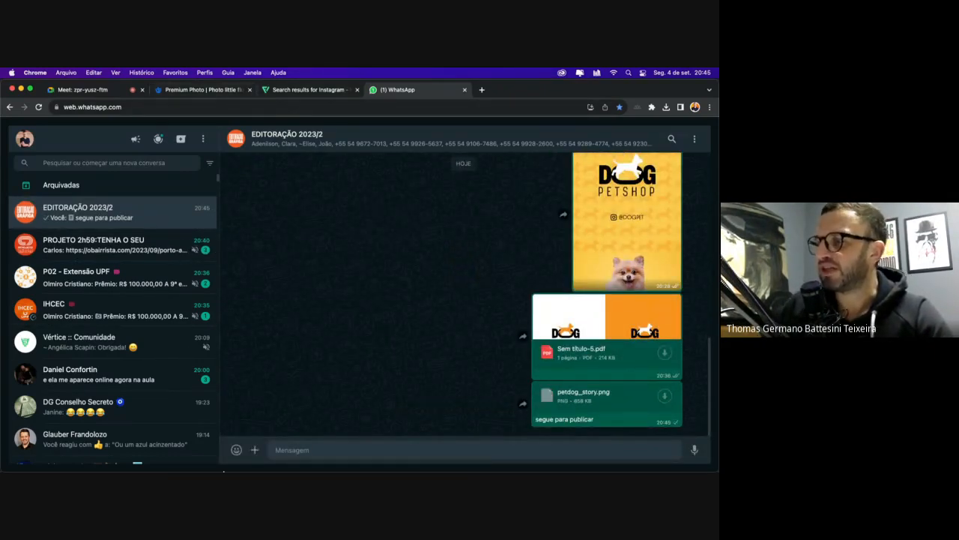
Return to Illustrator and view the complete story and card layouts of petdog.ai together
mouse_move(223, 469)
click(166, 459)
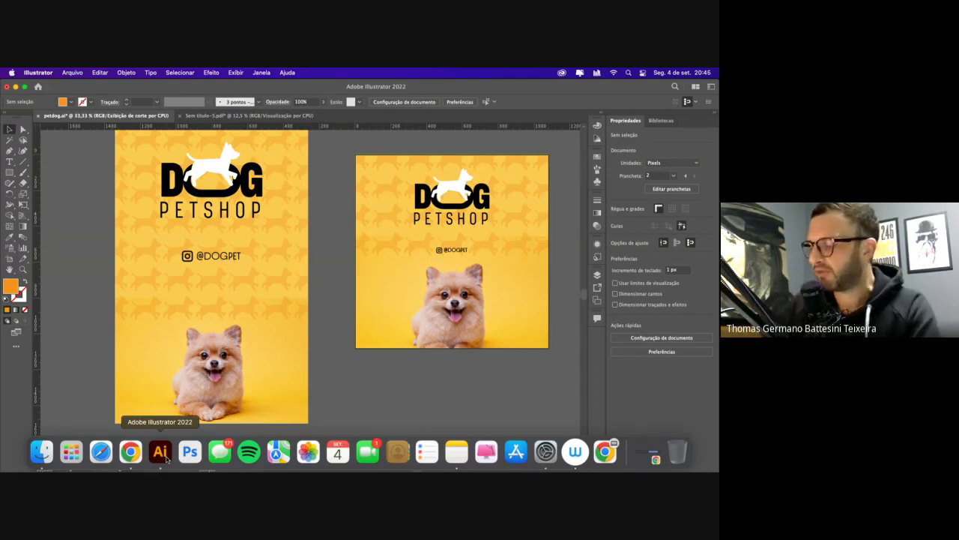
key(super+minus)
scroll(265, 191, up, 2)
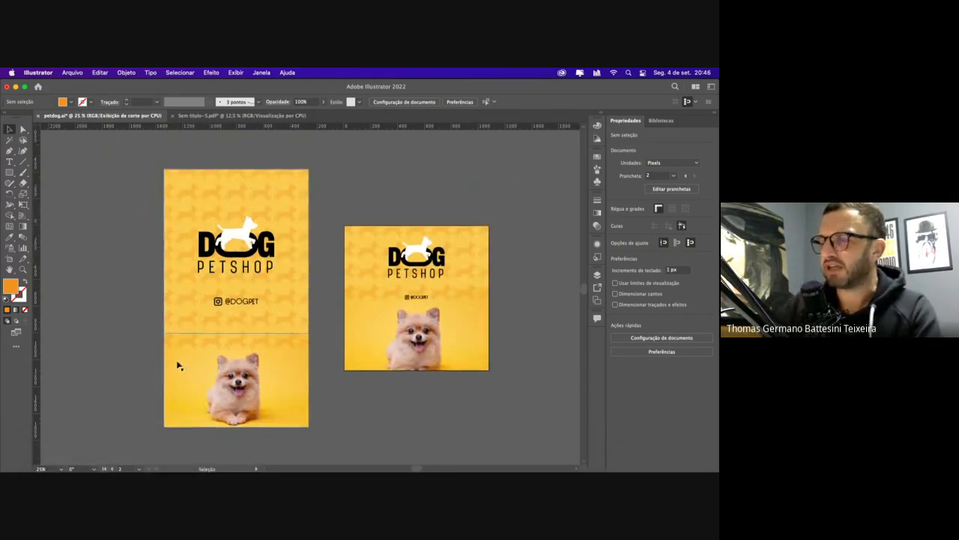
Switch to Chrome and search Google for "formatos redes sociais 2023" in a new tab
click(132, 454)
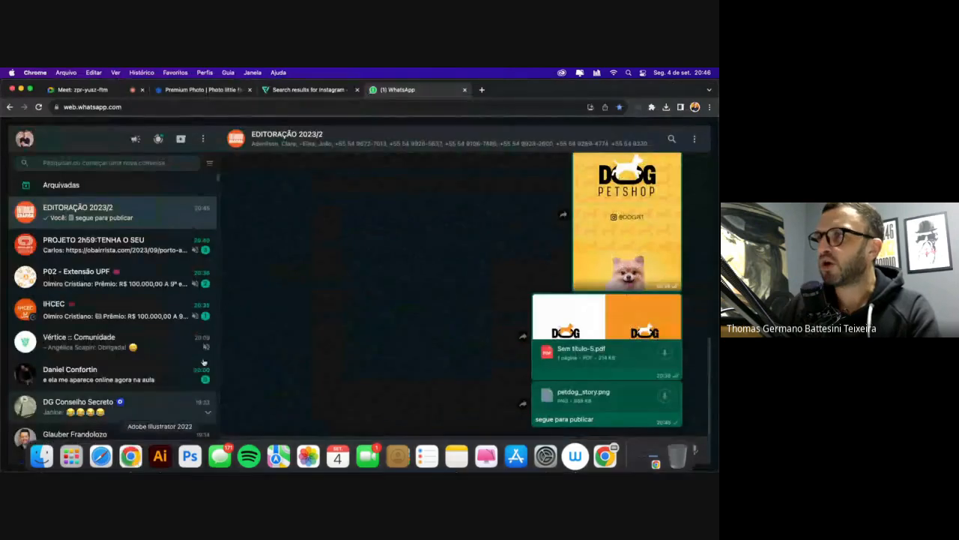
click(481, 90)
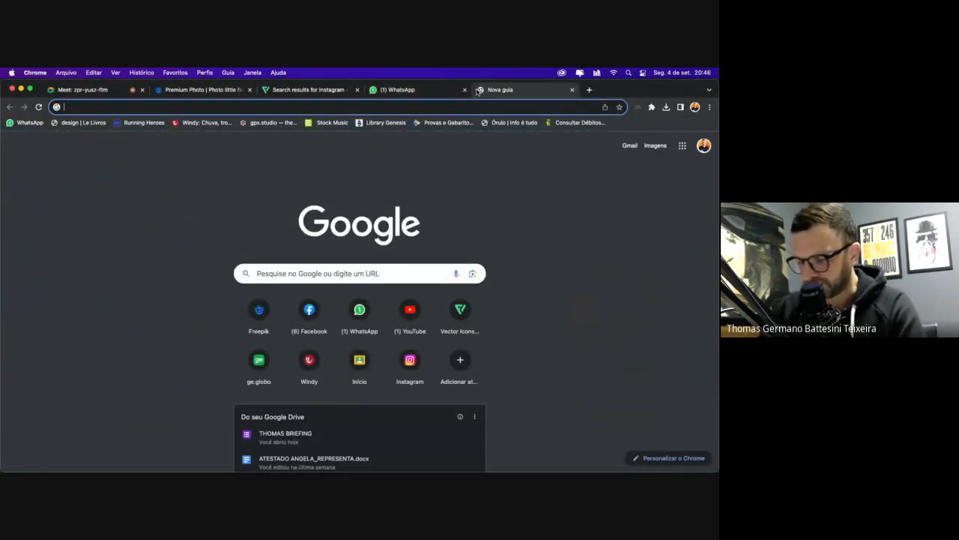
text(formatos)
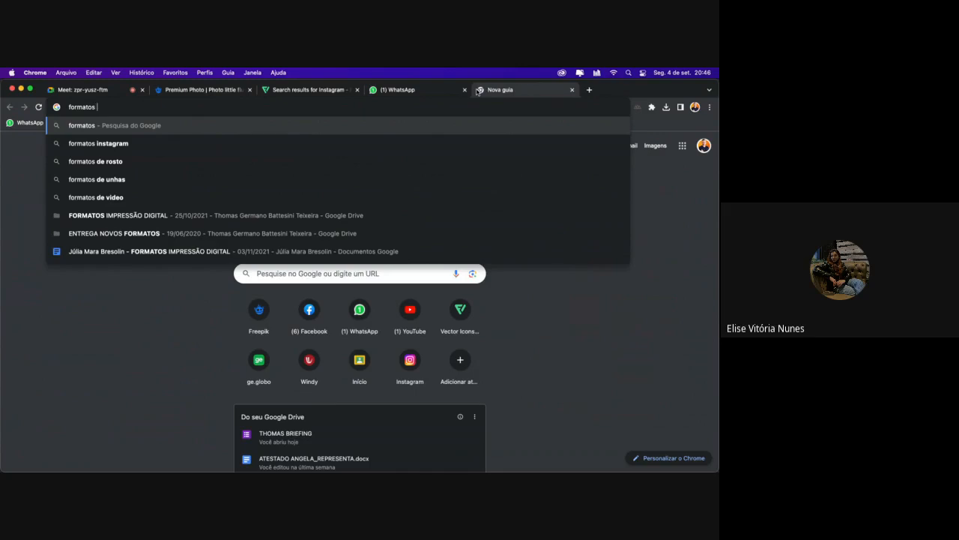
text(redes soci)
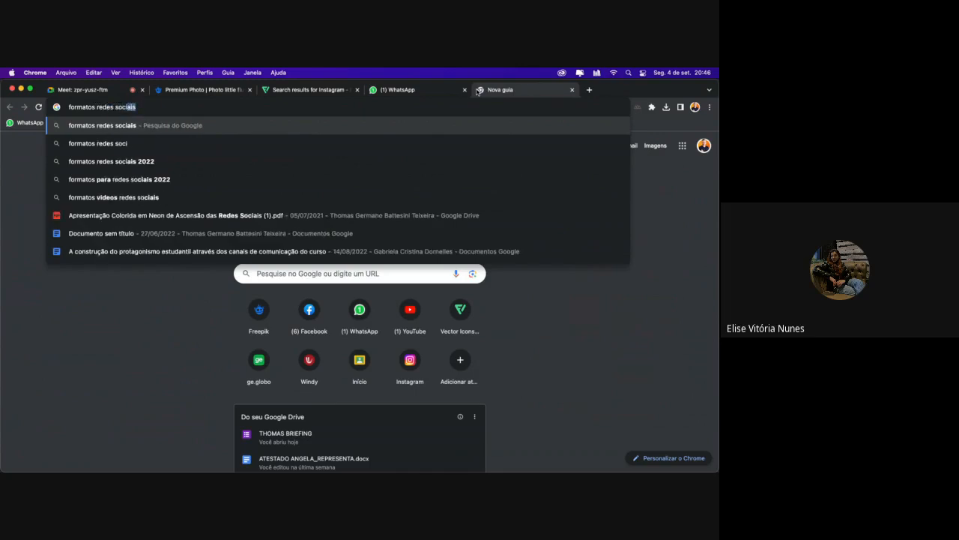
text(ais 2023)
key(Return)
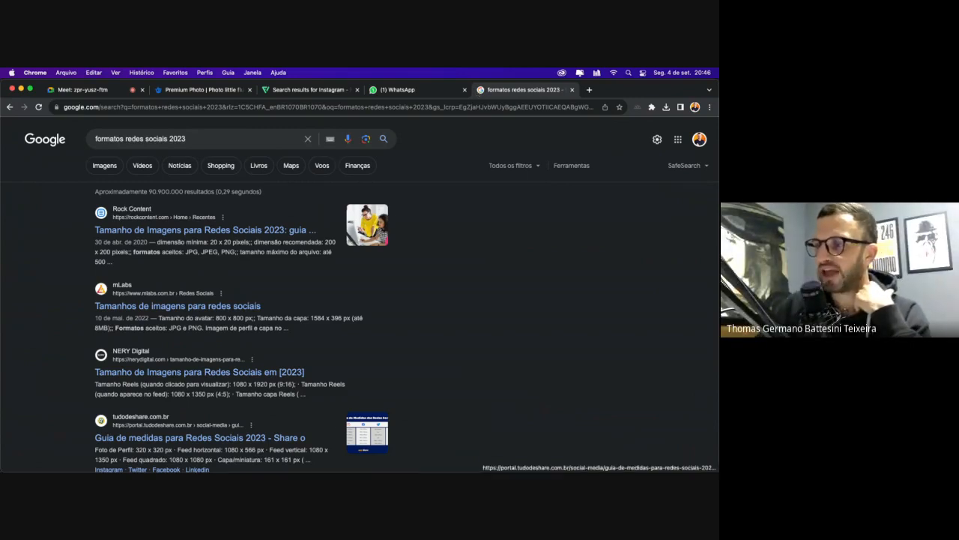
Switch to Illustrator and, in Sem título-5.pdf, move only the logo on the large orange artboard slightly up and left, leaving its background in place
click(160, 451)
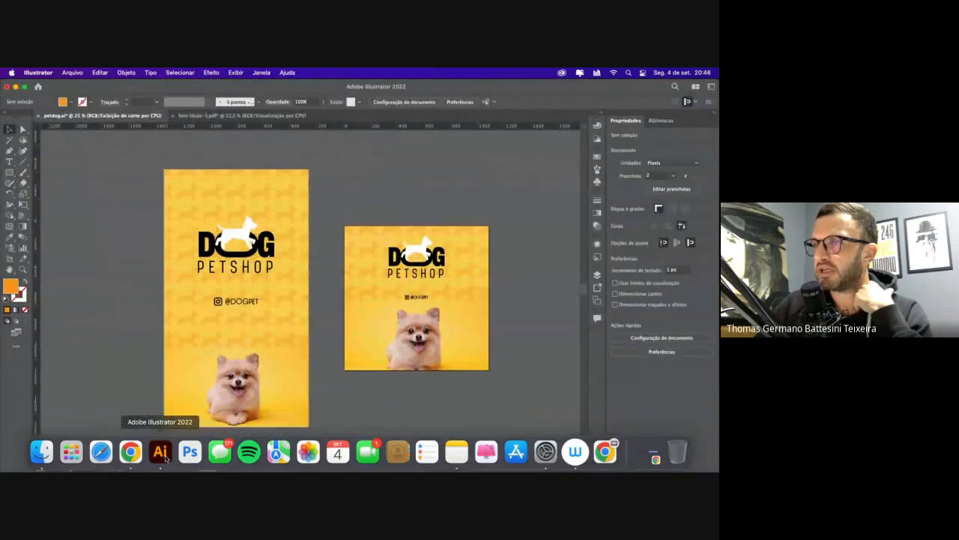
scroll(193, 150, down, 1)
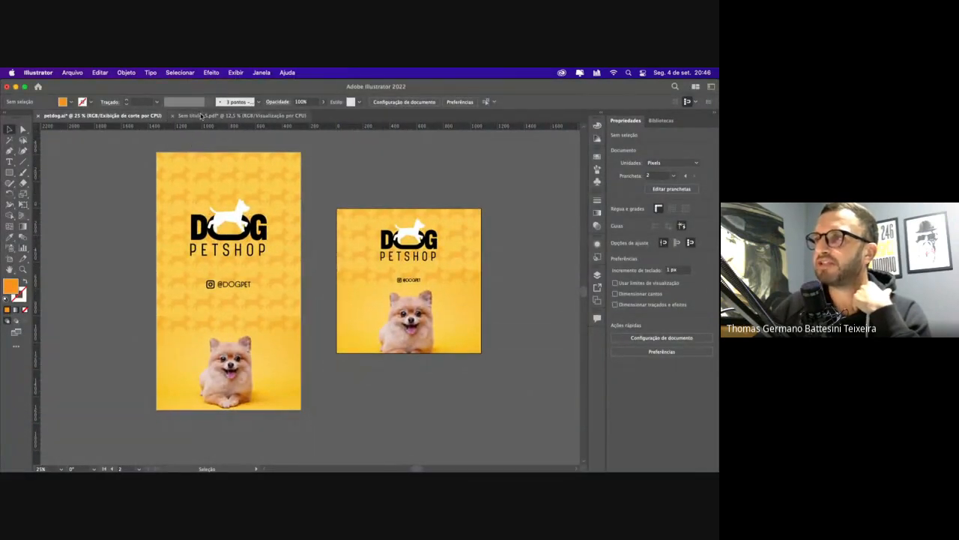
click(201, 115)
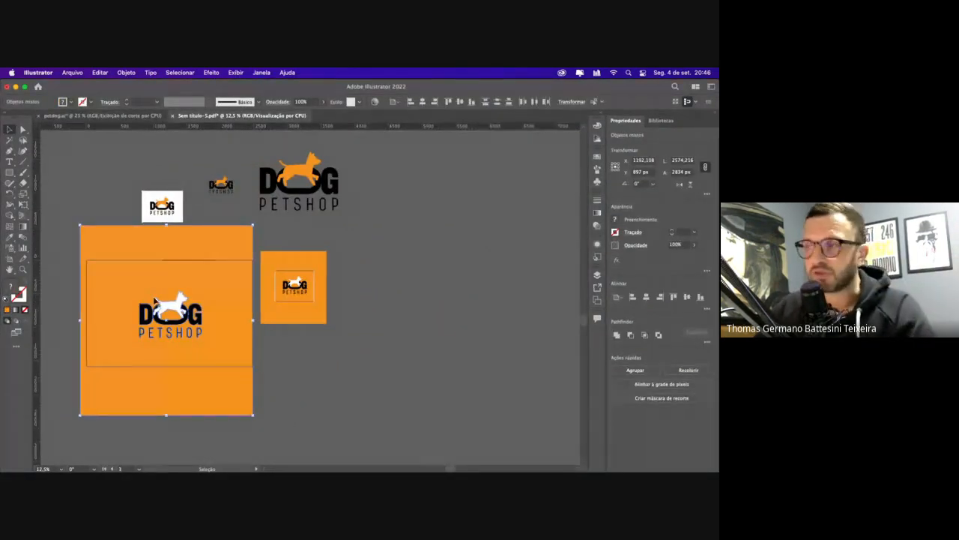
click(75, 283)
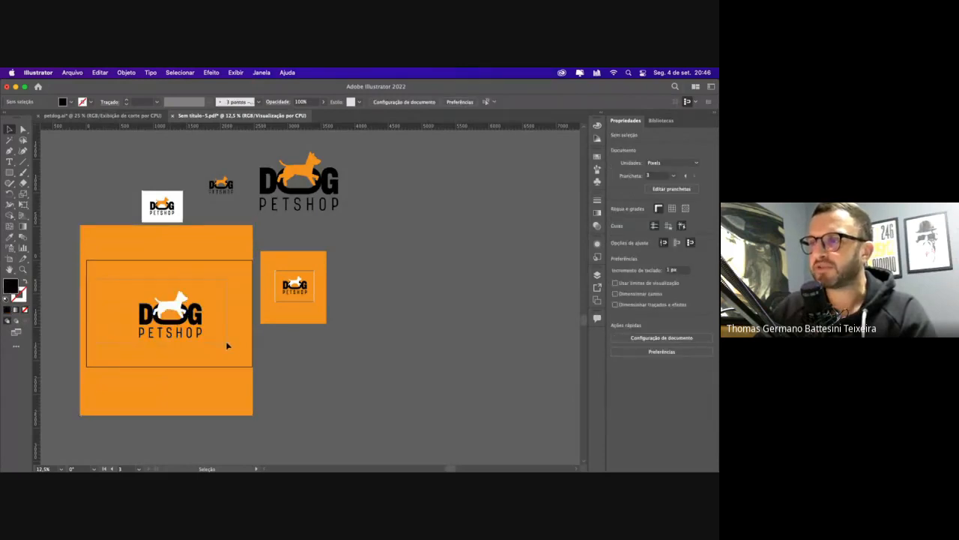
drag(228, 346, 228, 346)
shift+click(164, 282)
drag(176, 313, 174, 309)
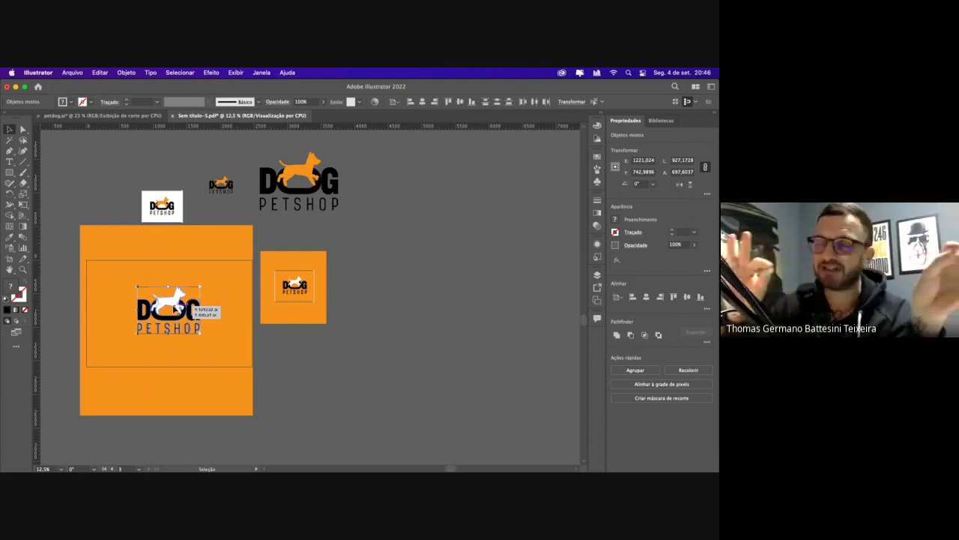
Return to Chrome, open Rock Content's 2023 social media image size guide and examine the Facebook cover and profile image sizes
mouse_move(190, 466)
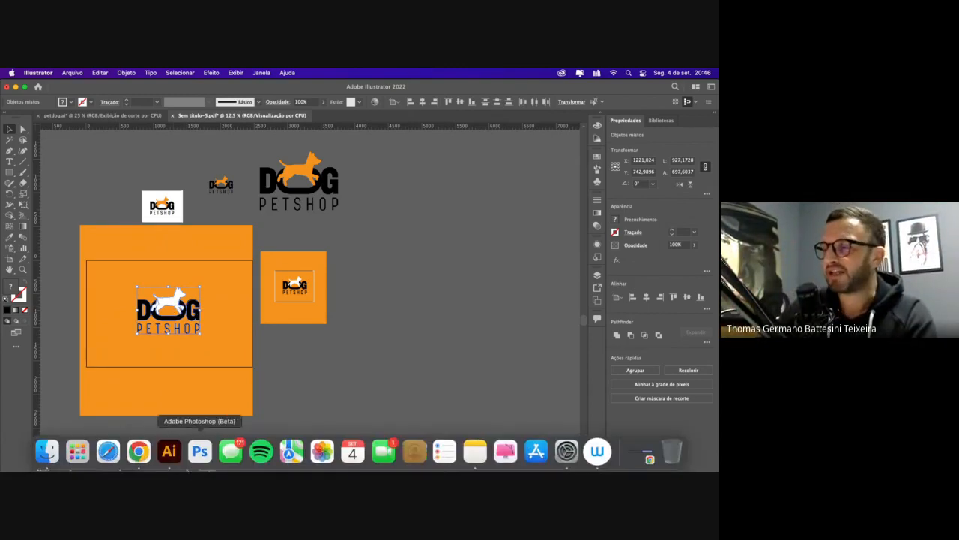
click(142, 461)
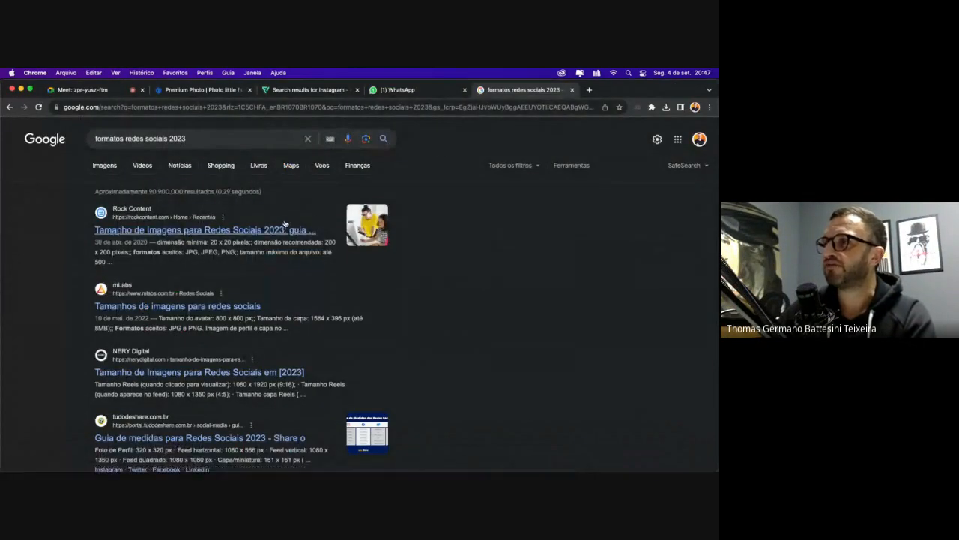
click(153, 232)
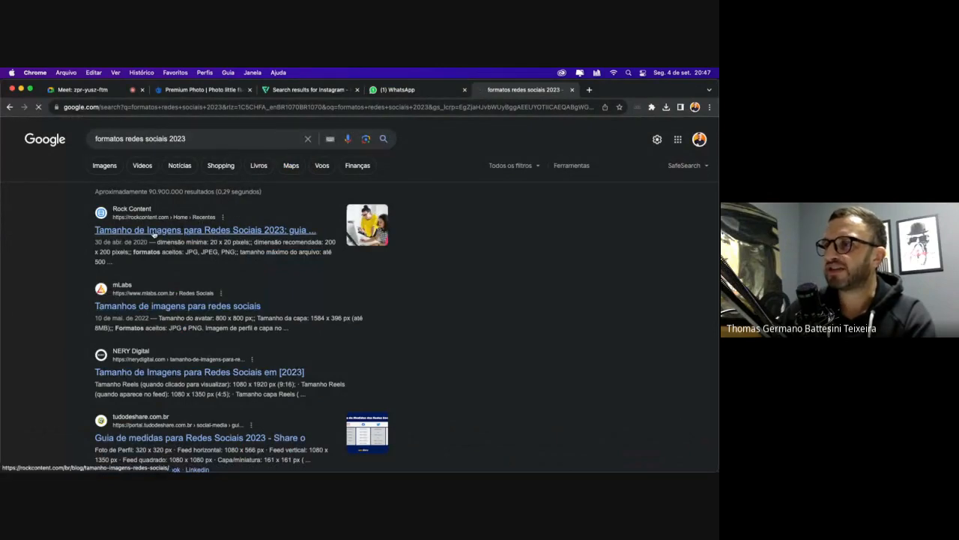
scroll(554, 270, down, 5)
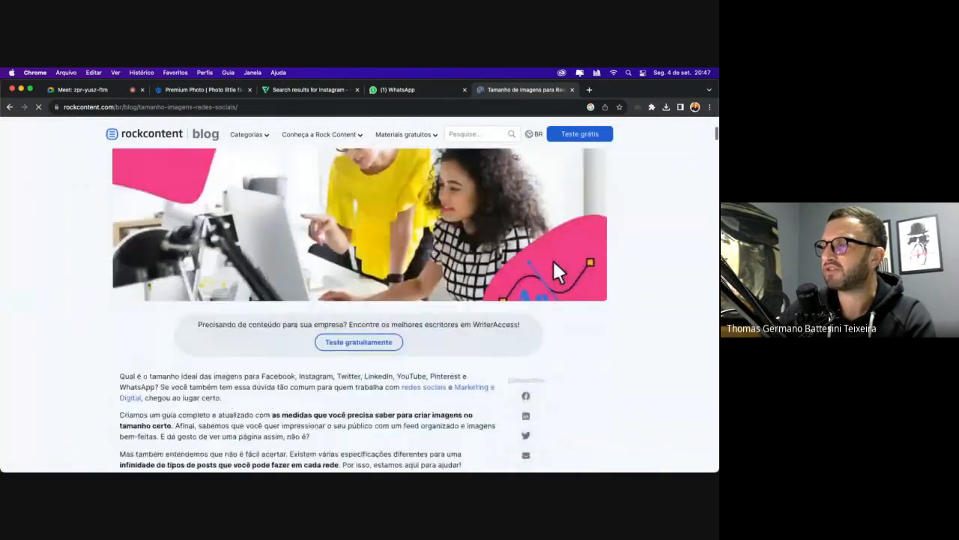
scroll(189, 253, down, 15)
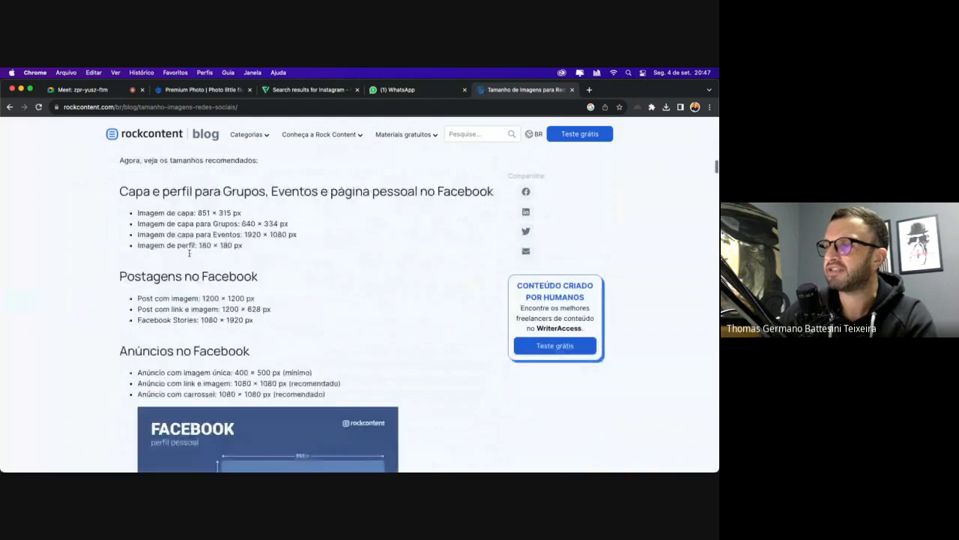
mouse_move(226, 217)
mouse_down()
mouse_move(137, 218)
mouse_move(133, 204)
mouse_move(244, 211)
mouse_up()
scroll(225, 252, down, 1)
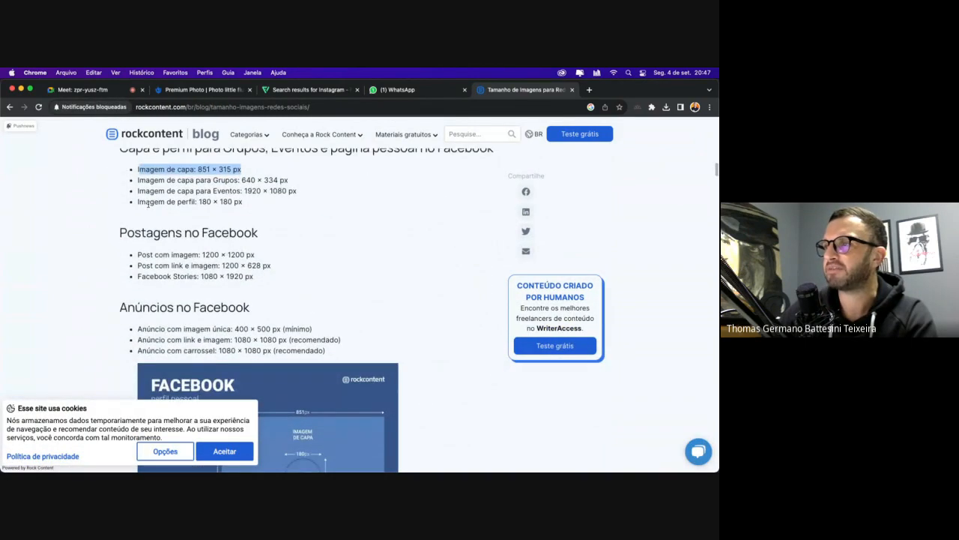
mouse_move(148, 203)
mouse_down()
mouse_move(245, 209)
mouse_move(131, 201)
mouse_up()
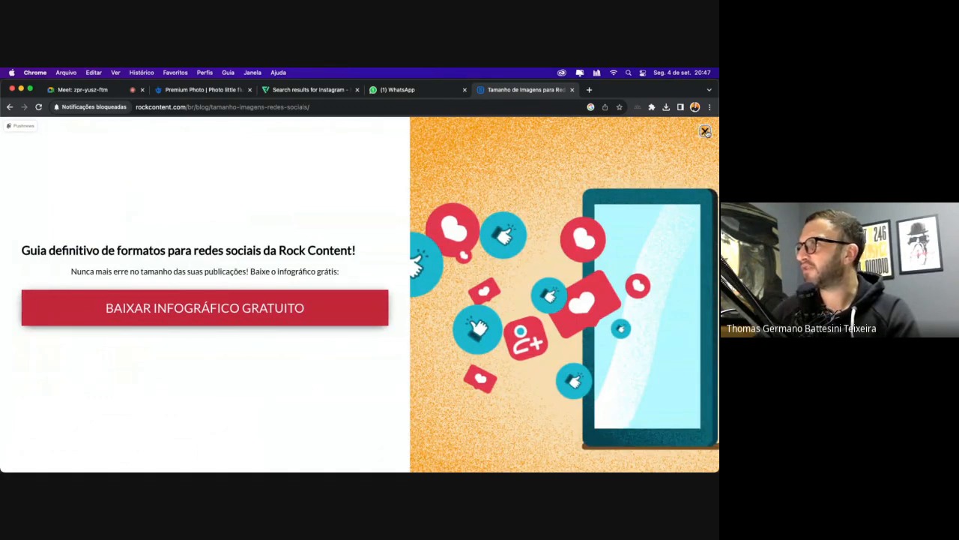
Dismiss the infographic pop-up and cookie notice, and examine the guide's Facebook and Instagram image sizes
click(706, 132)
scroll(167, 312, up, 5)
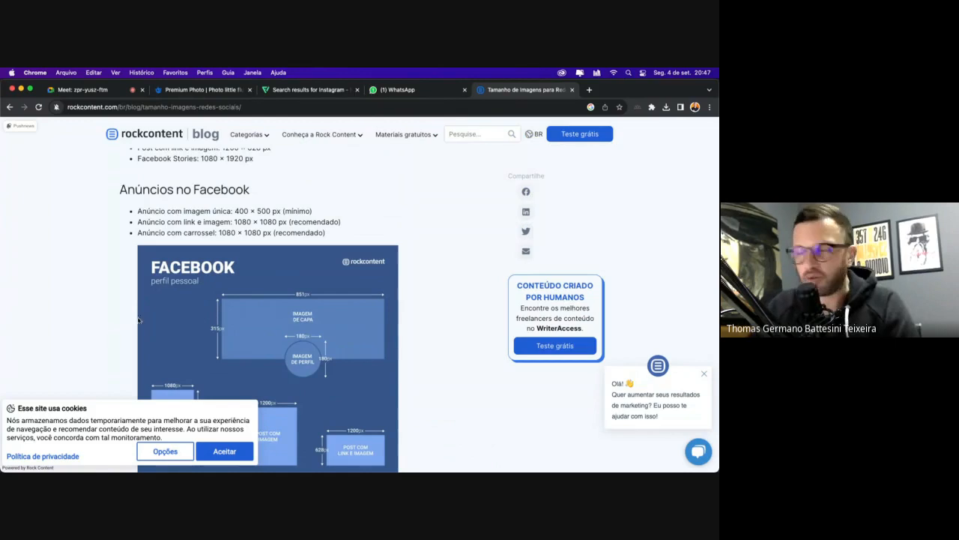
click(197, 448)
scroll(223, 344, down, 10)
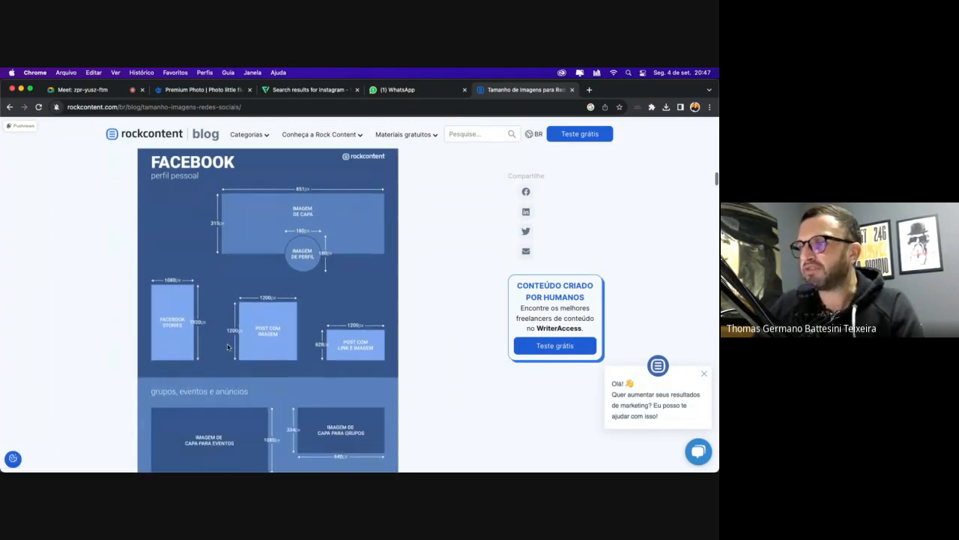
scroll(211, 344, down, 5)
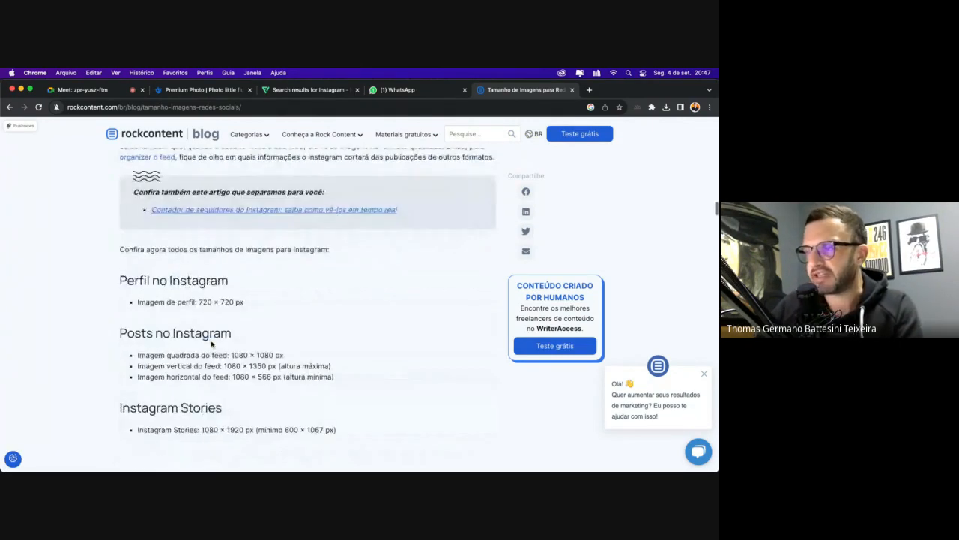
scroll(228, 360, up, 10)
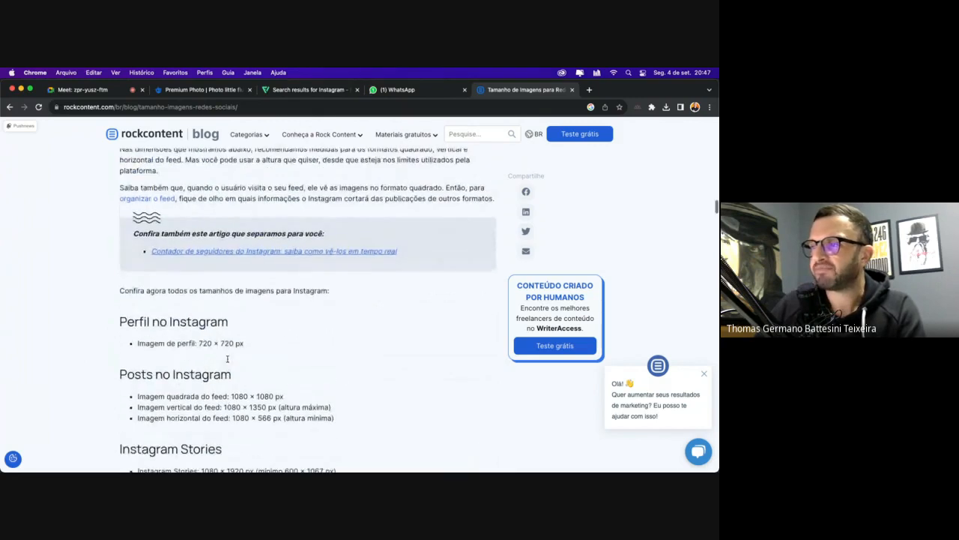
scroll(228, 361, up, 6)
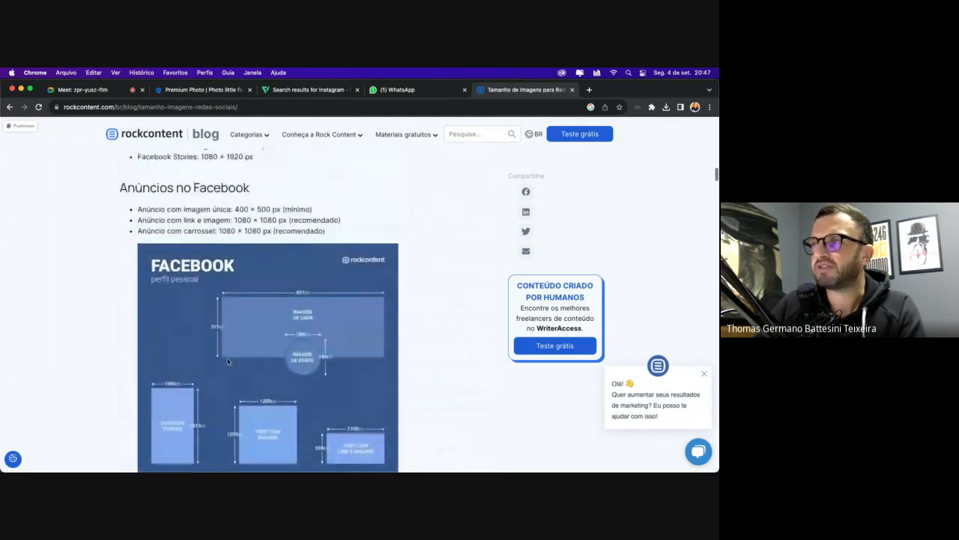
scroll(228, 360, up, 1)
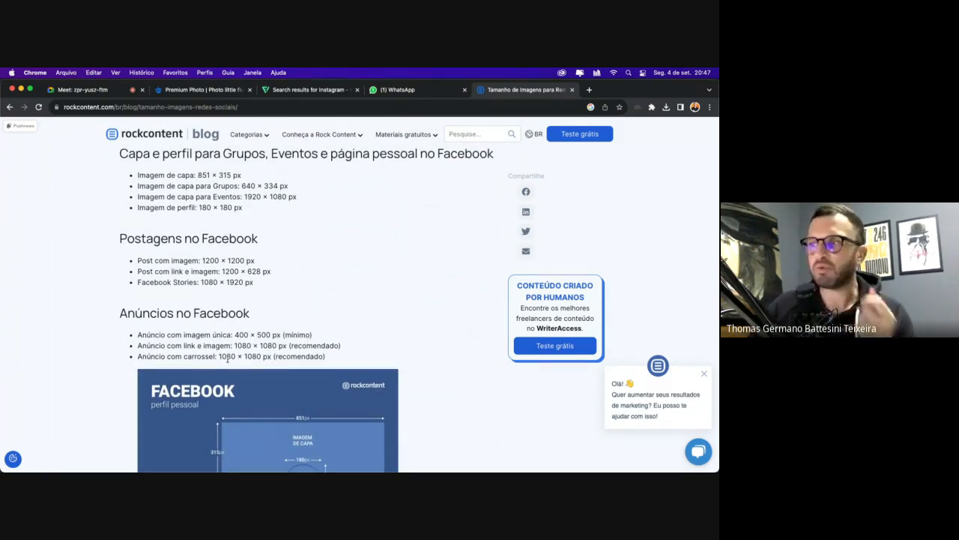
Enlarge the page to 150% and examine the recommended Instagram profile, feed and Stories image sizes
scroll(228, 360, down, 10)
scroll(228, 361, down, 10)
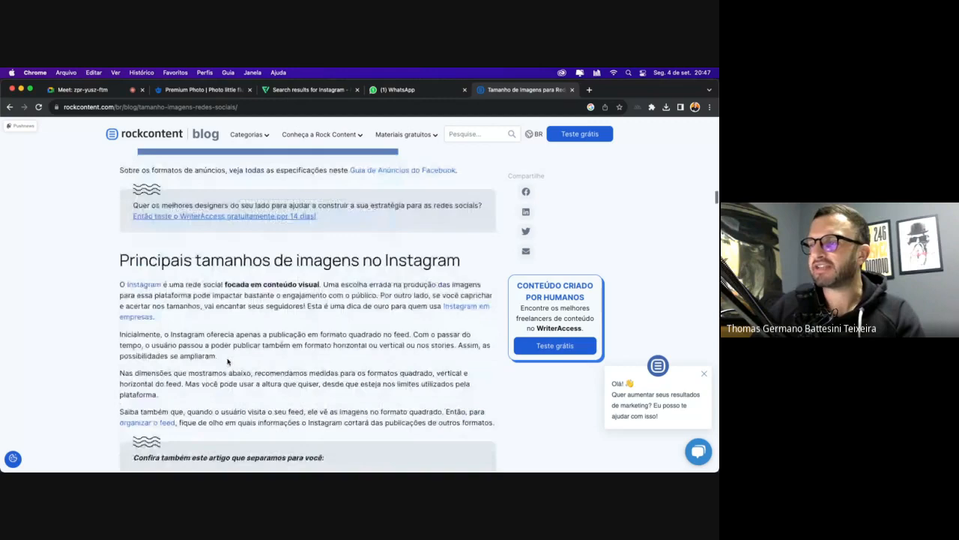
drag(128, 285, 261, 290)
key(super+equal)
key(super+equal)
key(super+equal)
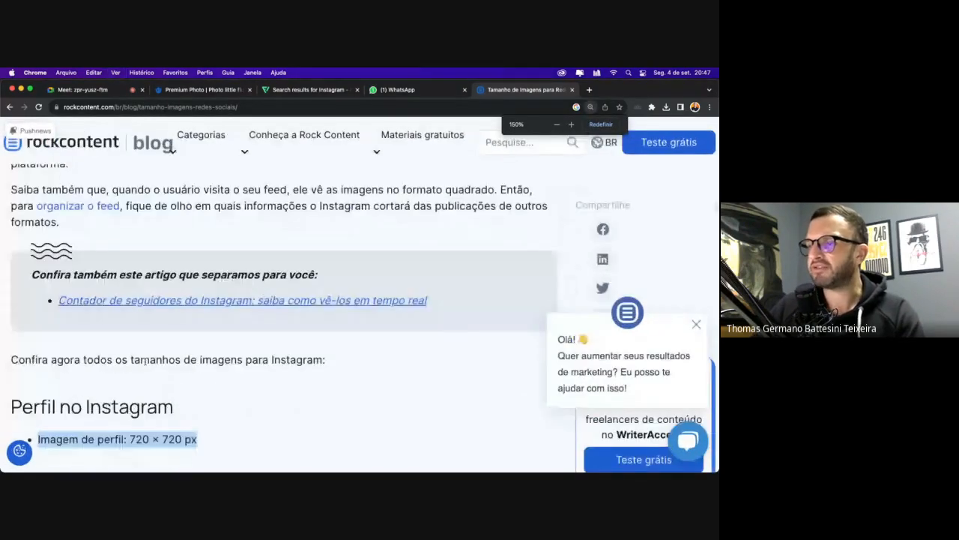
scroll(144, 366, down, 4)
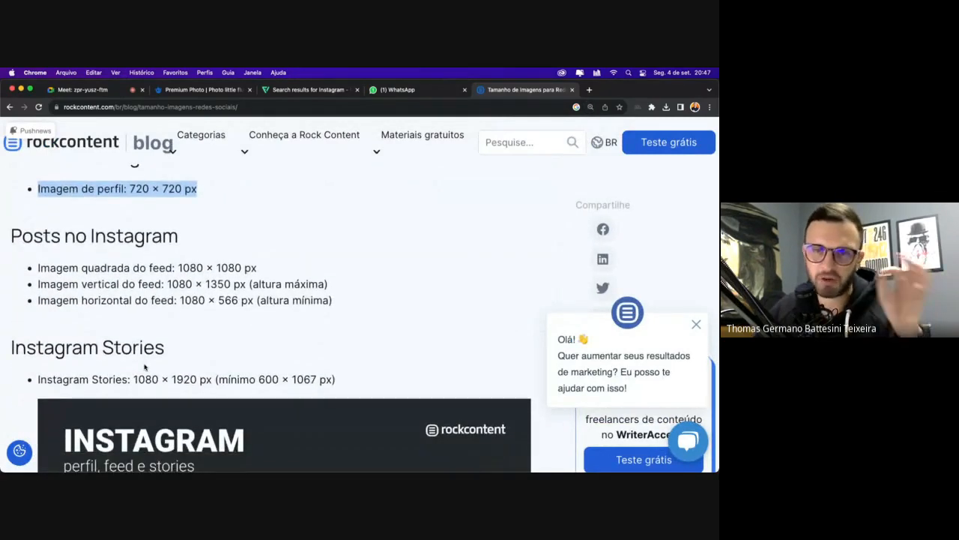
scroll(145, 366, down, 6)
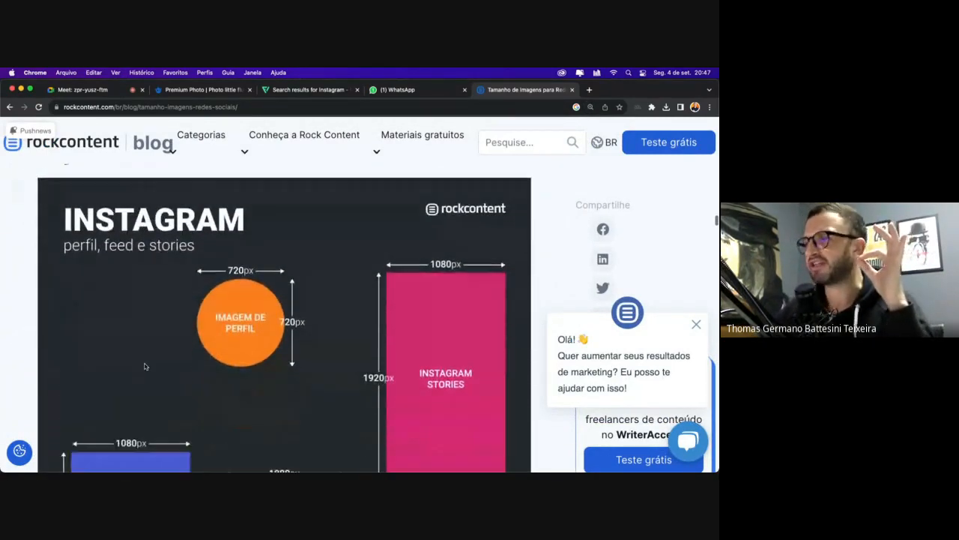
scroll(248, 315, down, 5)
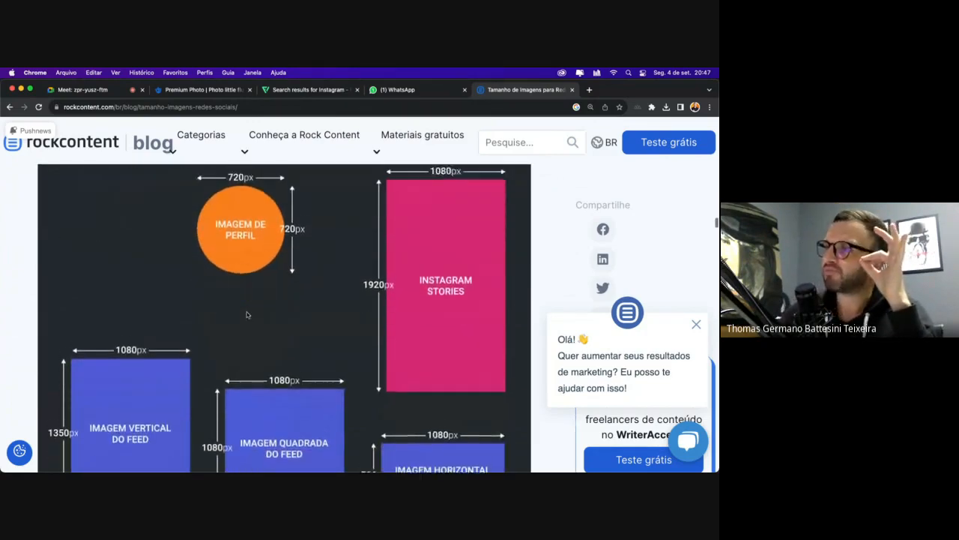
Select the article's web address, examine the Twitter and LinkedIn image sizes, and restore the page zoom to 100%
mouse_move(206, 135)
click(193, 109)
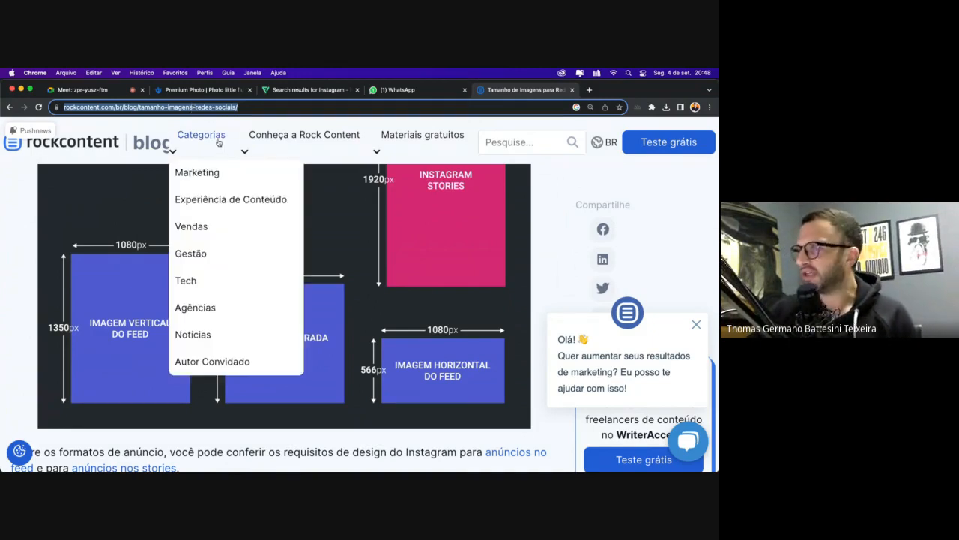
scroll(173, 172, down, 6)
scroll(95, 227, down, 8)
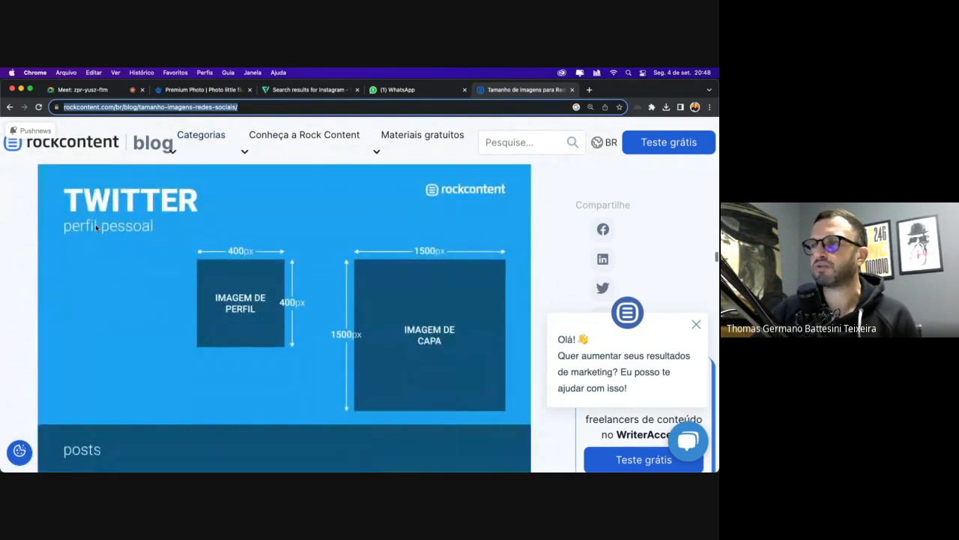
scroll(96, 227, down, 1)
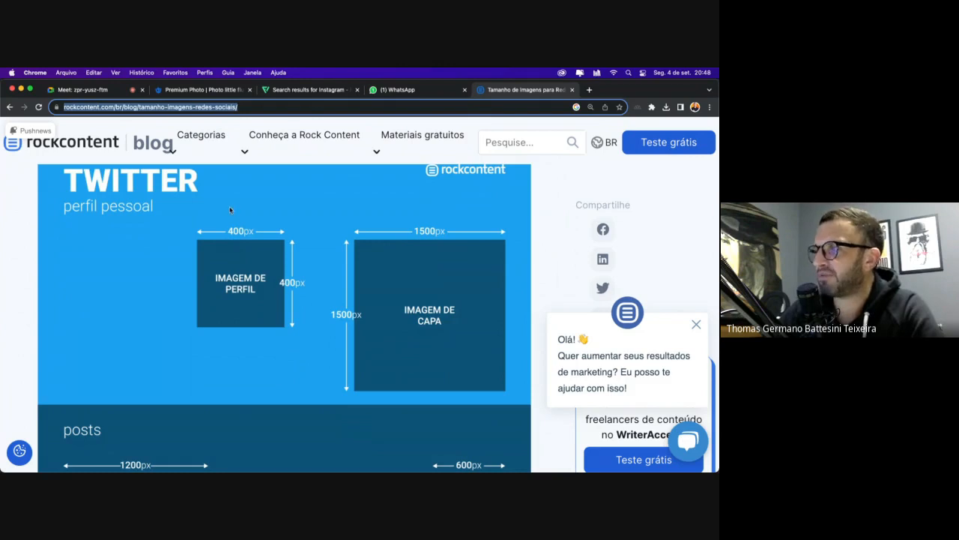
scroll(242, 218, down, 9)
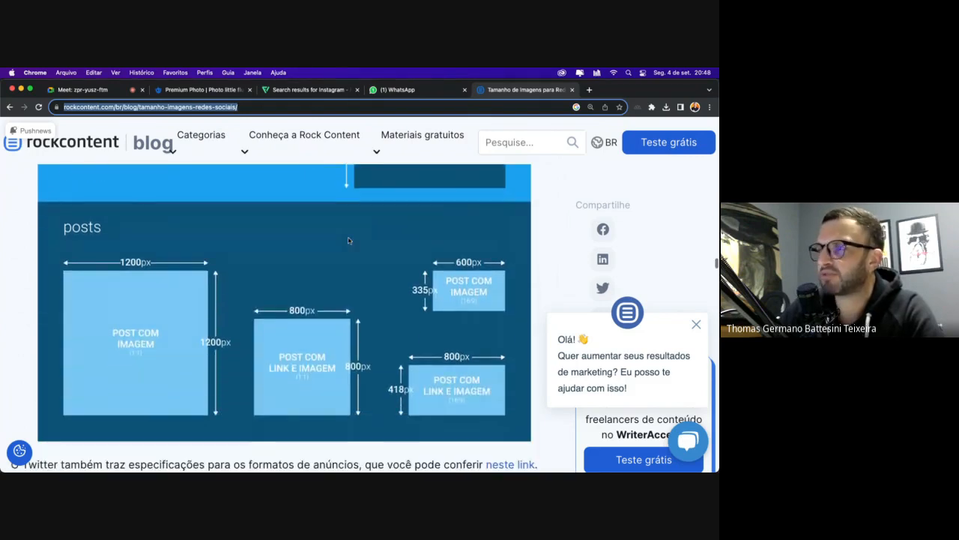
scroll(271, 263, up, 2)
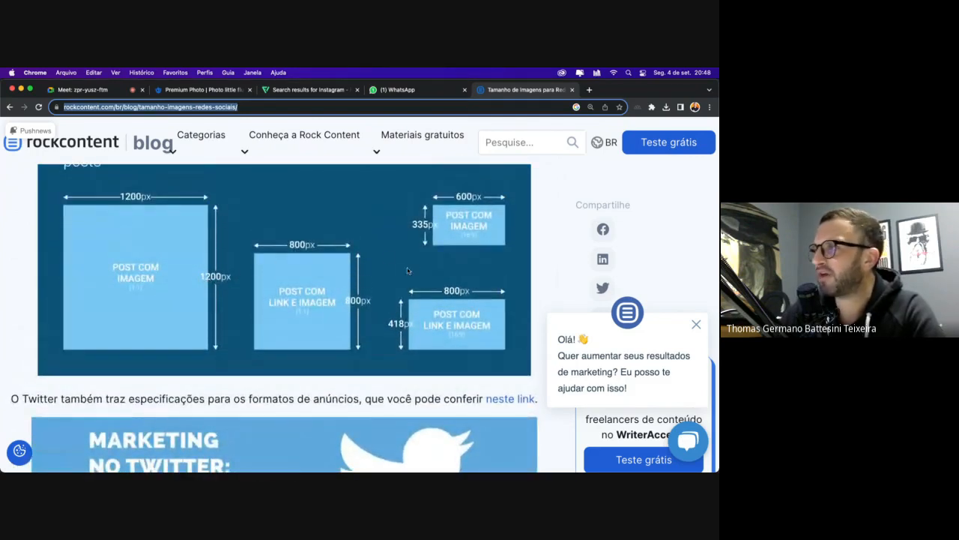
scroll(317, 278, down, 10)
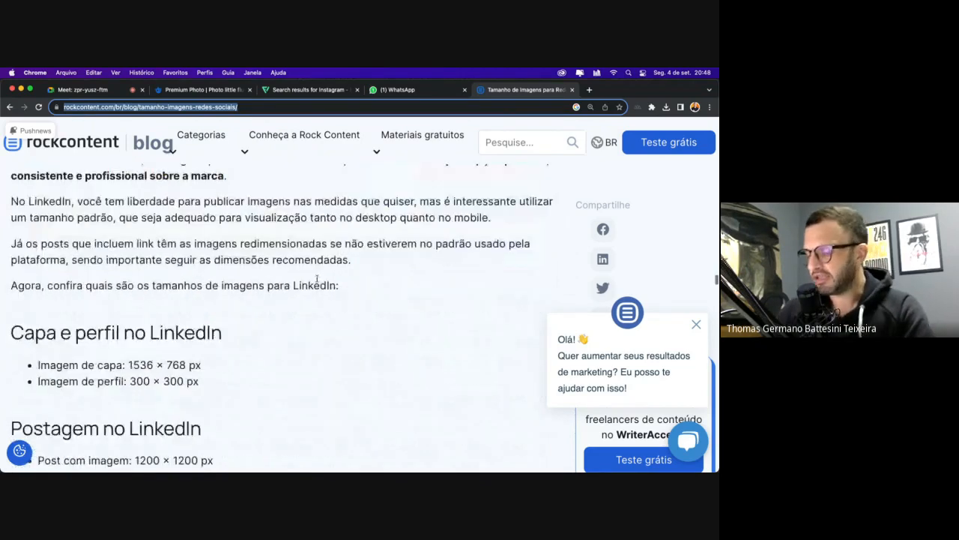
key(super+0)
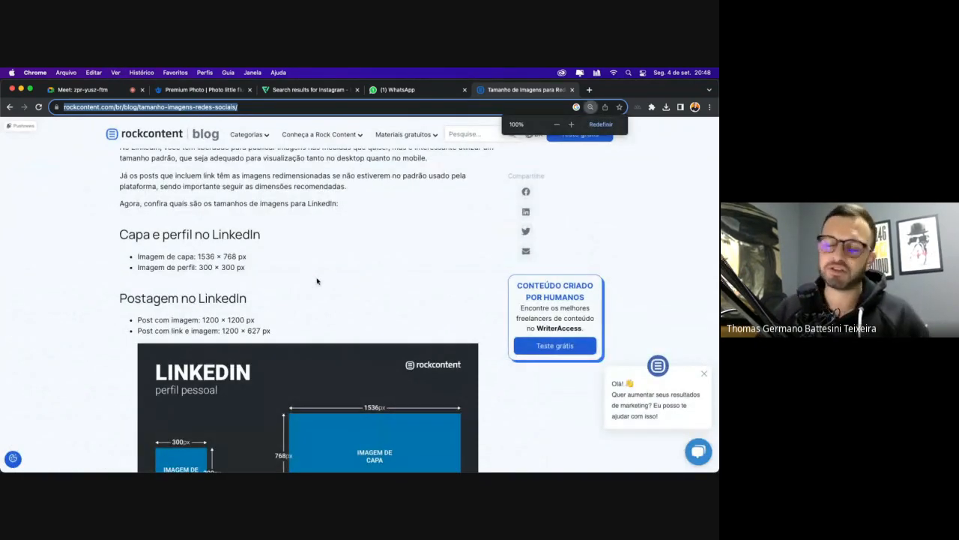
Examine the recommended LinkedIn profile, cover and post image sizes, and switch to Illustrator
scroll(275, 334, down, 4)
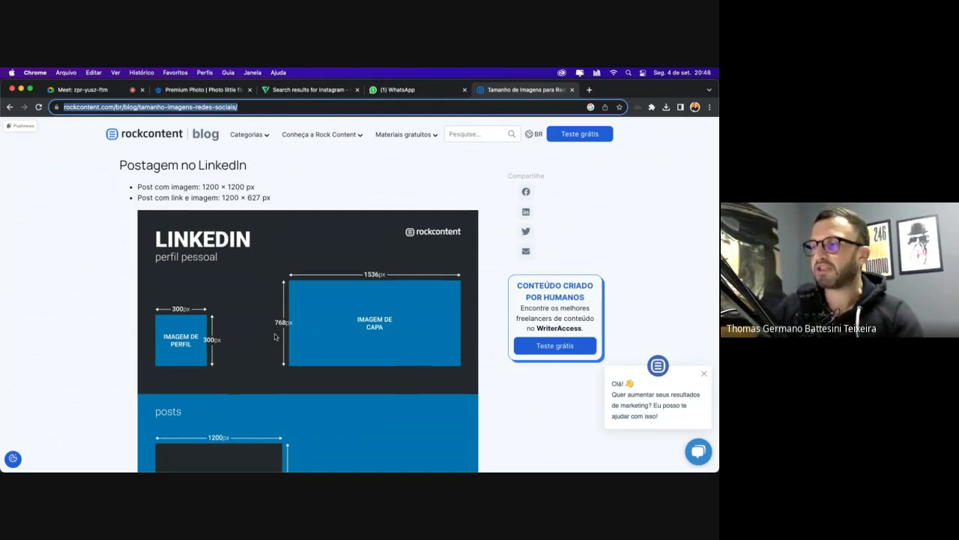
scroll(275, 333, down, 1)
mouse_move(217, 455)
click(165, 459)
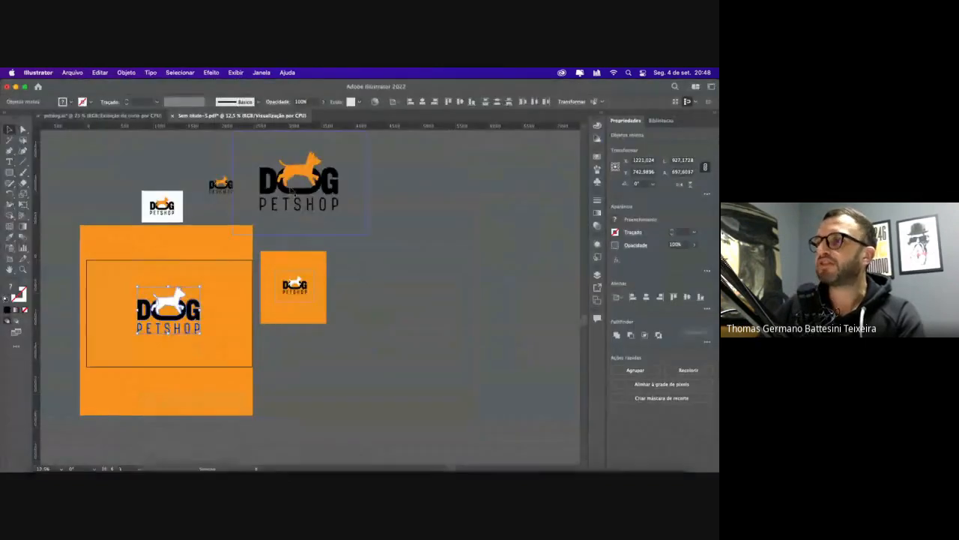
In petdog.ai, duplicate the square Dog Petshop artboard with its artwork beside the original and reduce the copy's height to 800 px
click(102, 115)
scroll(167, 209, right, 2)
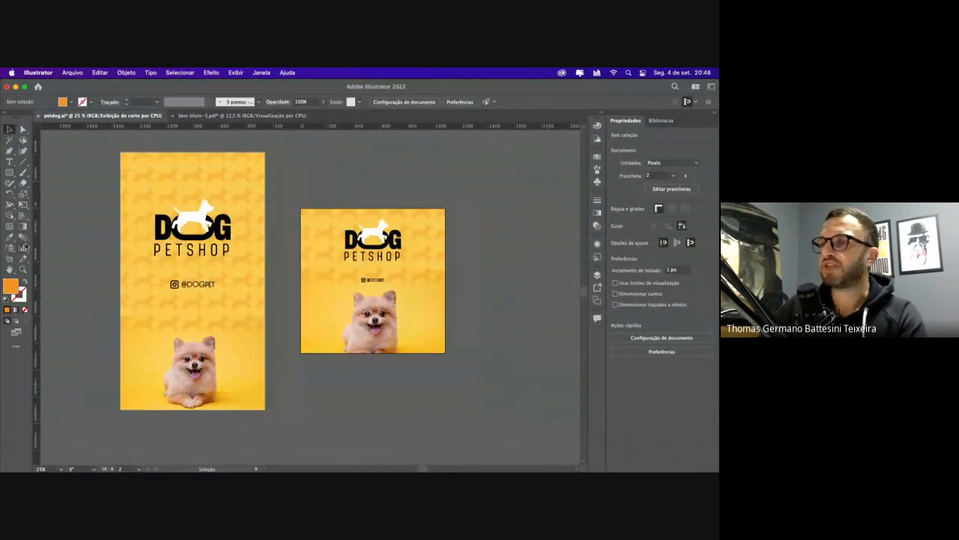
click(9, 258)
scroll(187, 252, left, 5)
scroll(188, 252, right, 6)
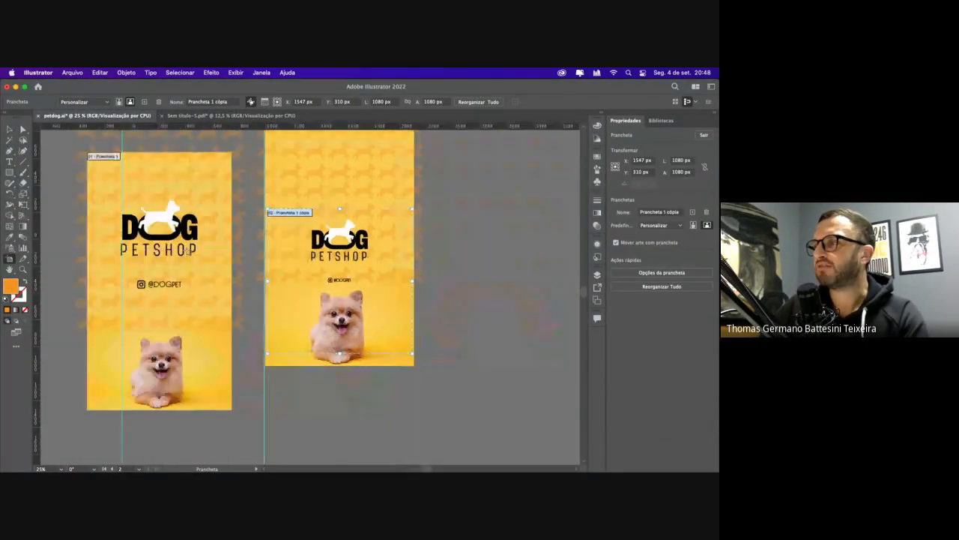
drag(197, 255, 403, 254)
drag(403, 208, 406, 227)
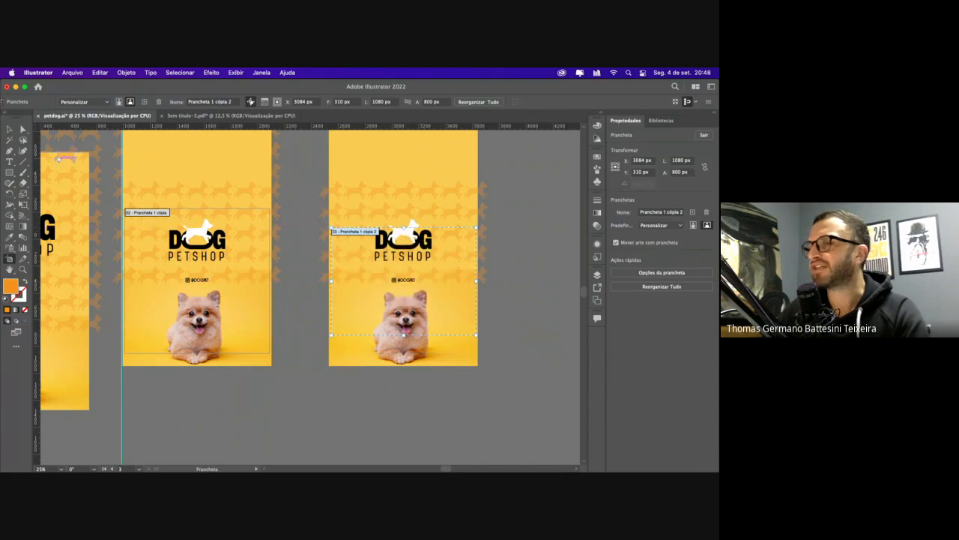
click(10, 128)
click(430, 229)
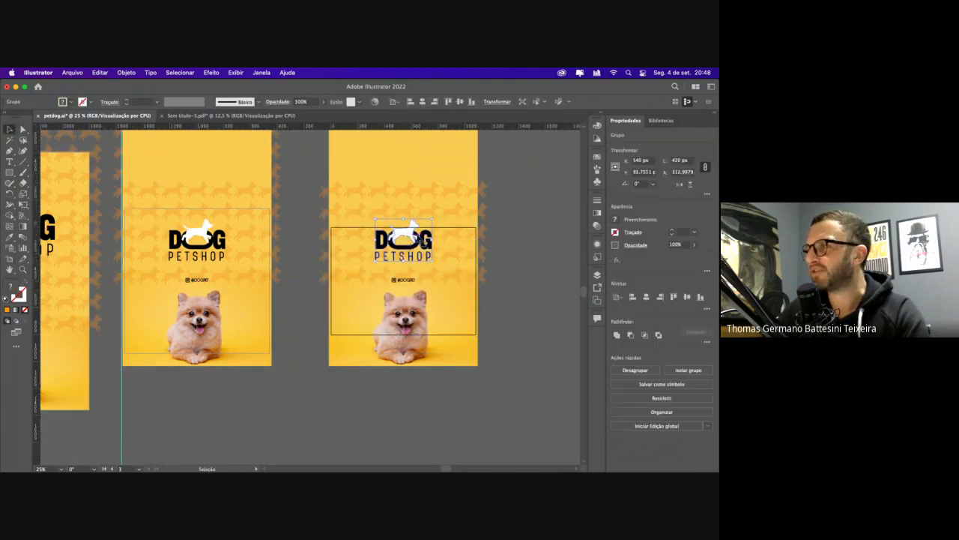
drag(433, 219, 361, 259)
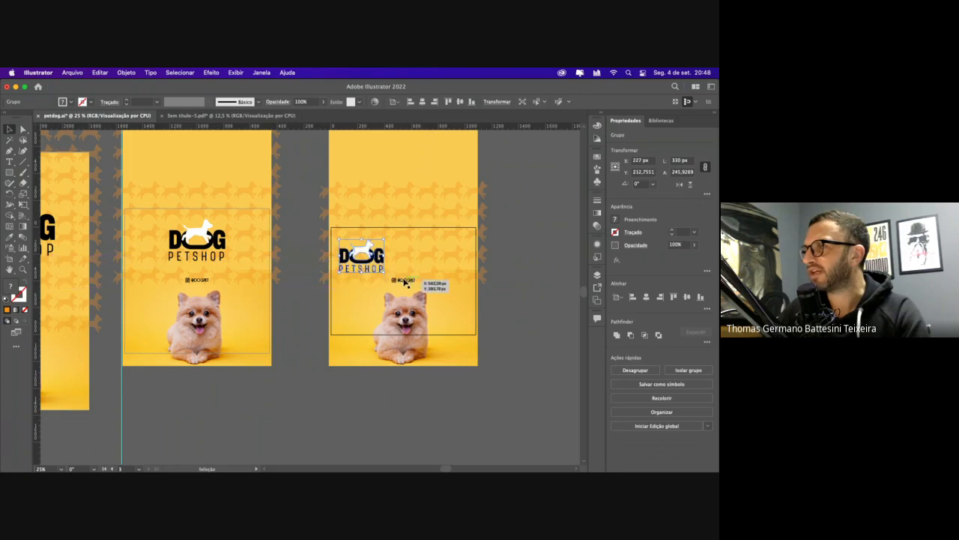
click(406, 325)
drag(407, 325, 409, 264)
click(293, 248)
scroll(291, 250, left, 5)
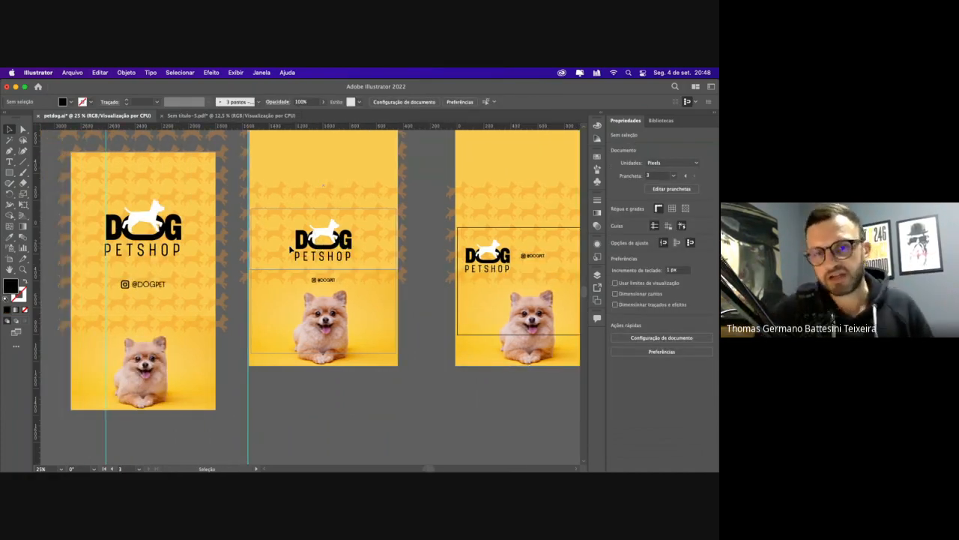
scroll(291, 249, right, 2)
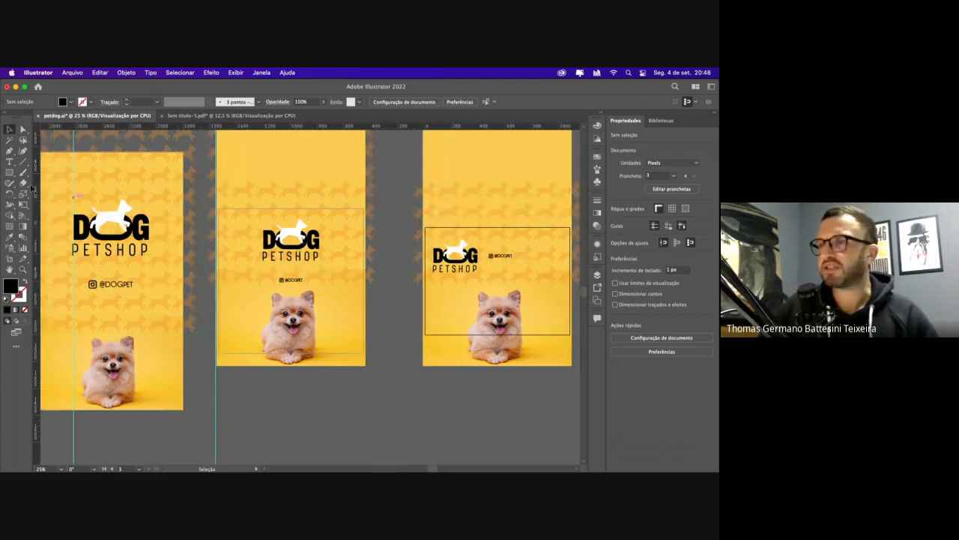
click(9, 257)
click(472, 257)
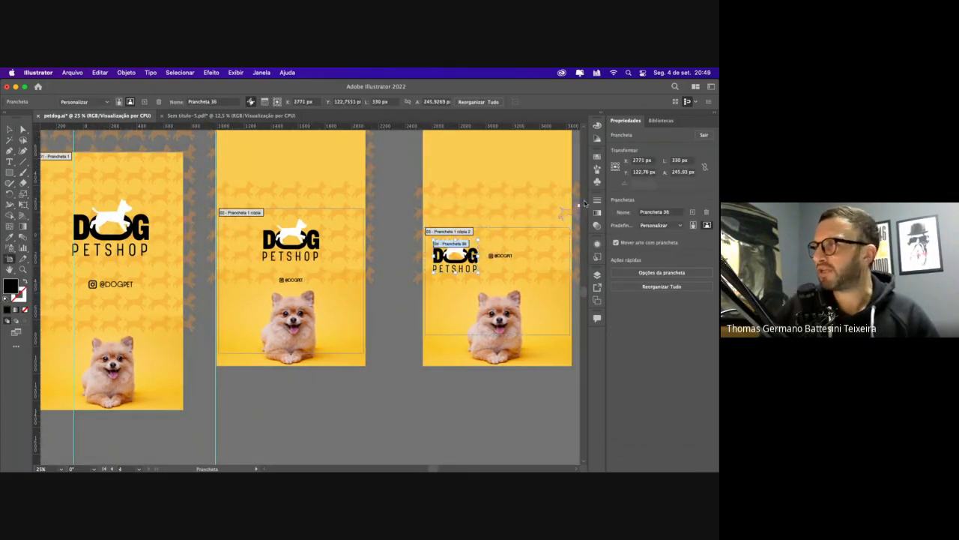
key(super+z)
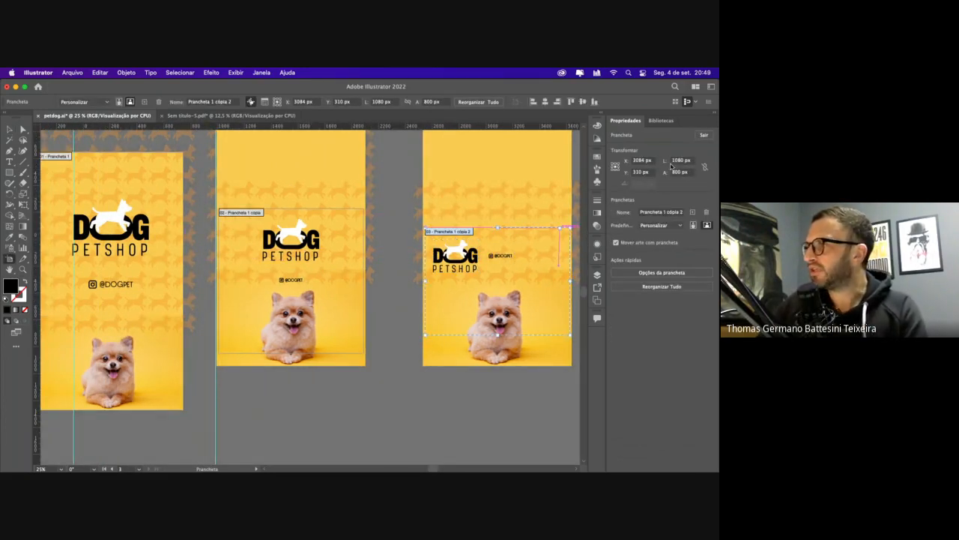
Open the width value of the new landscape artboard, leave artboard editing and review the story and square layouts
click(681, 159)
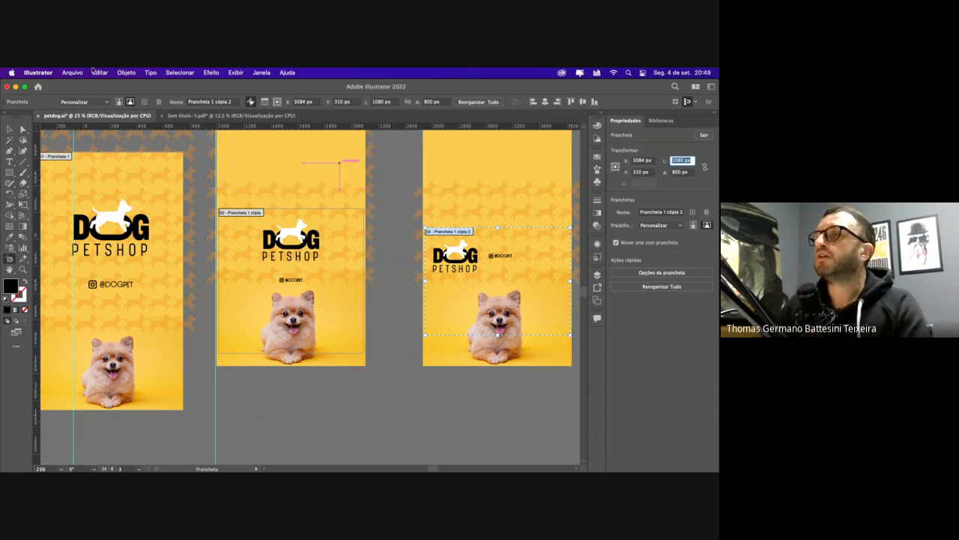
click(11, 129)
scroll(207, 167, left, 3)
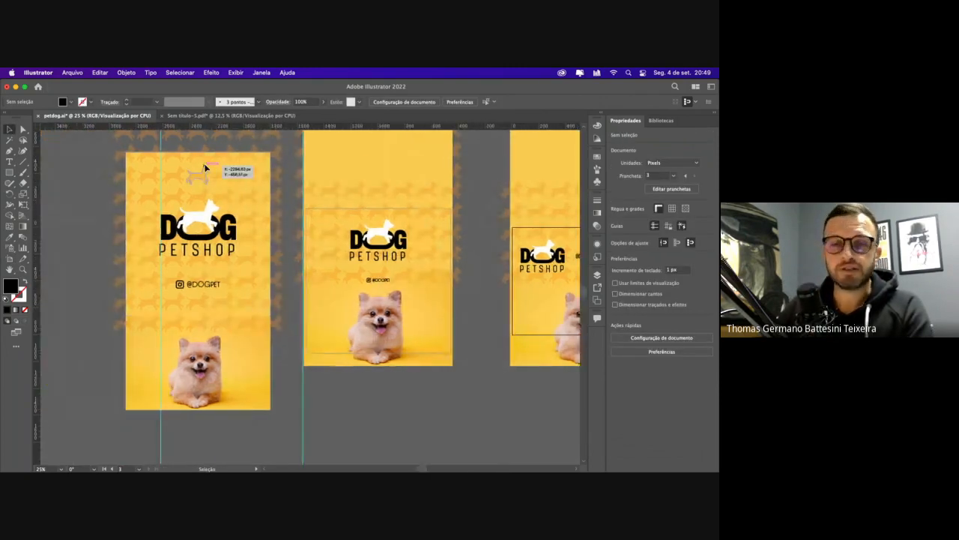